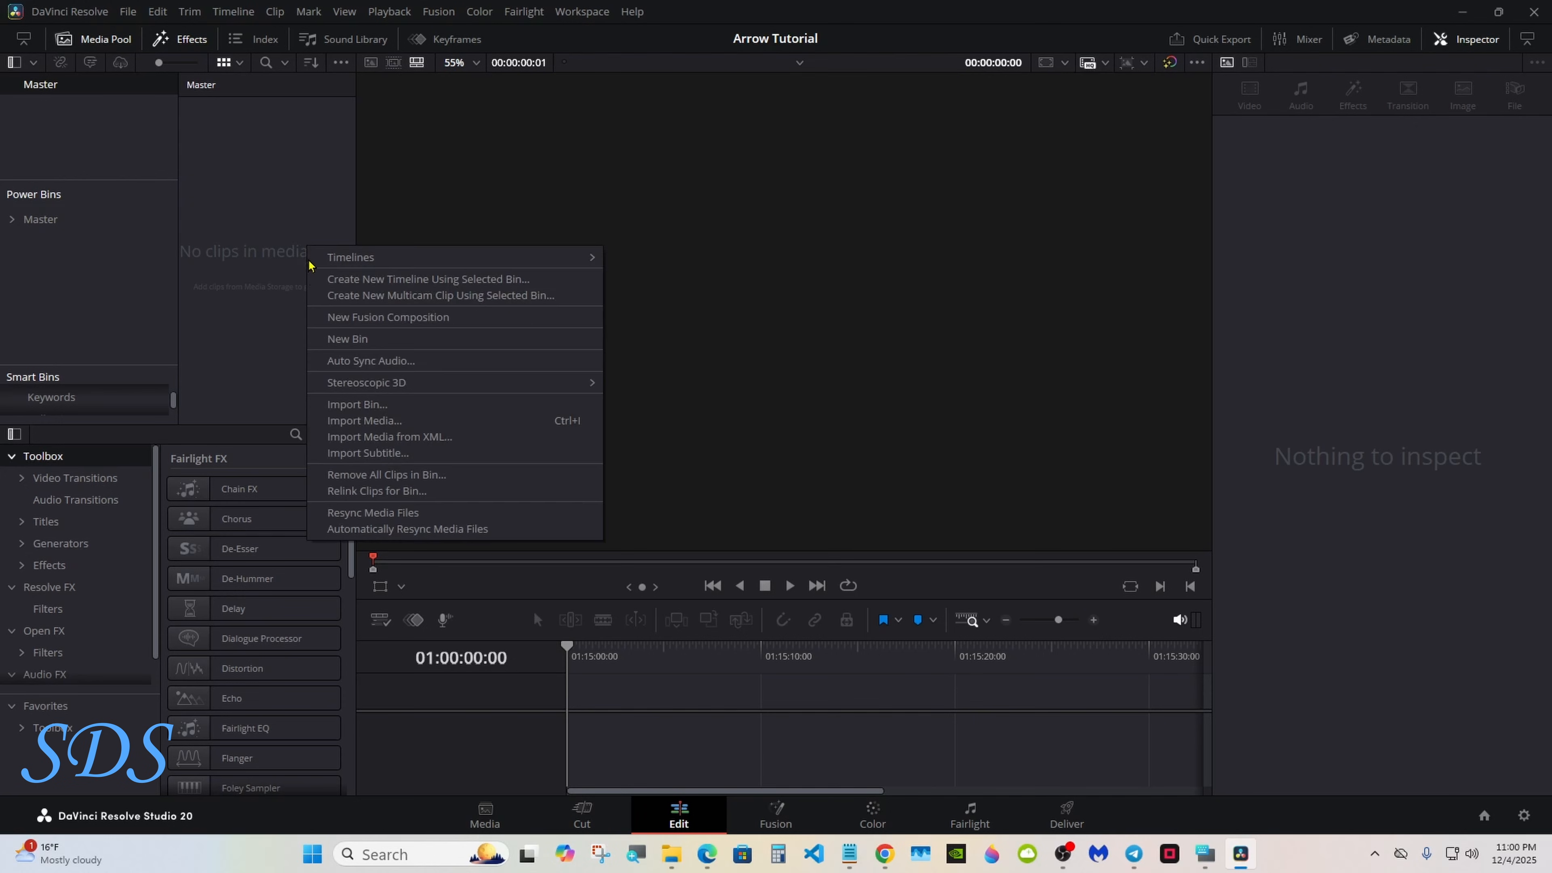
# Create a 5-second Fusion composition clip at 30 fps for the timeline and open it on the Fusion page.
pyautogui.click(476, 328)
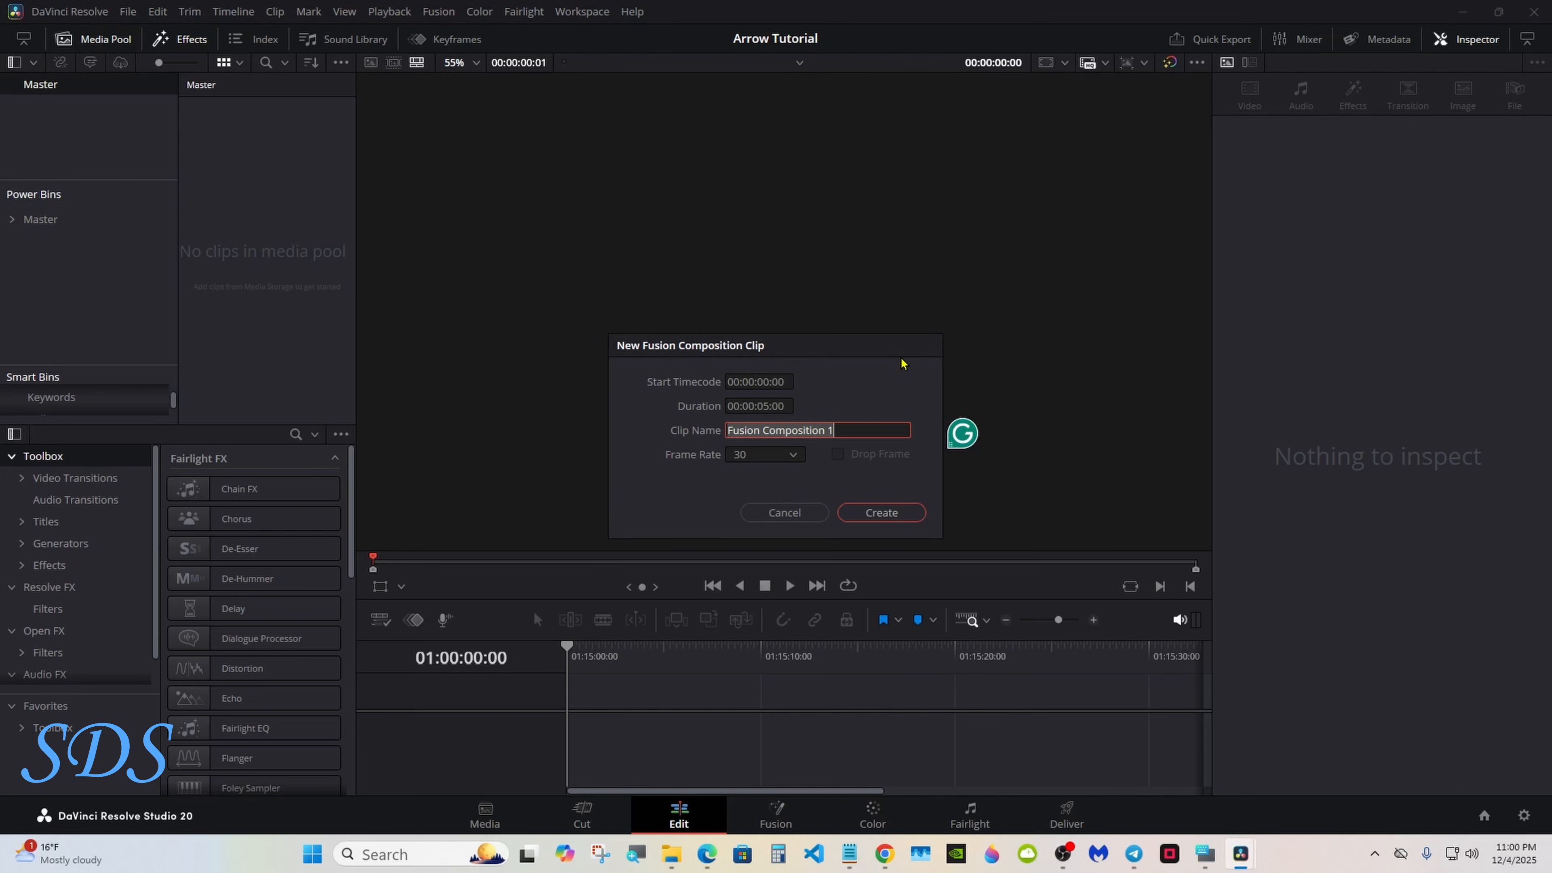
pyautogui.click(883, 519)
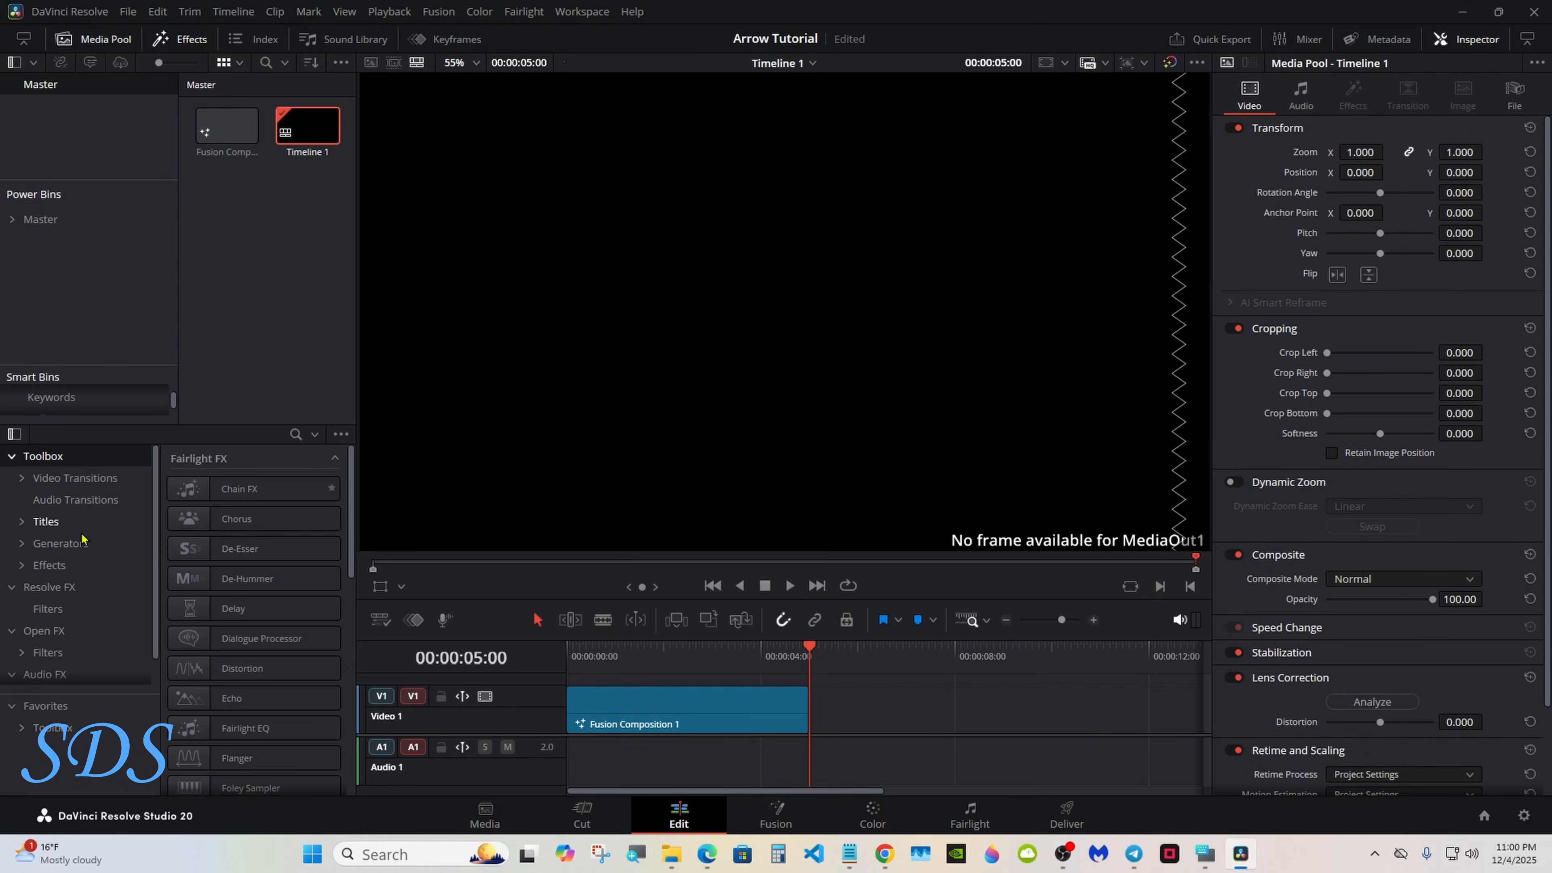
pyautogui.click(49, 569)
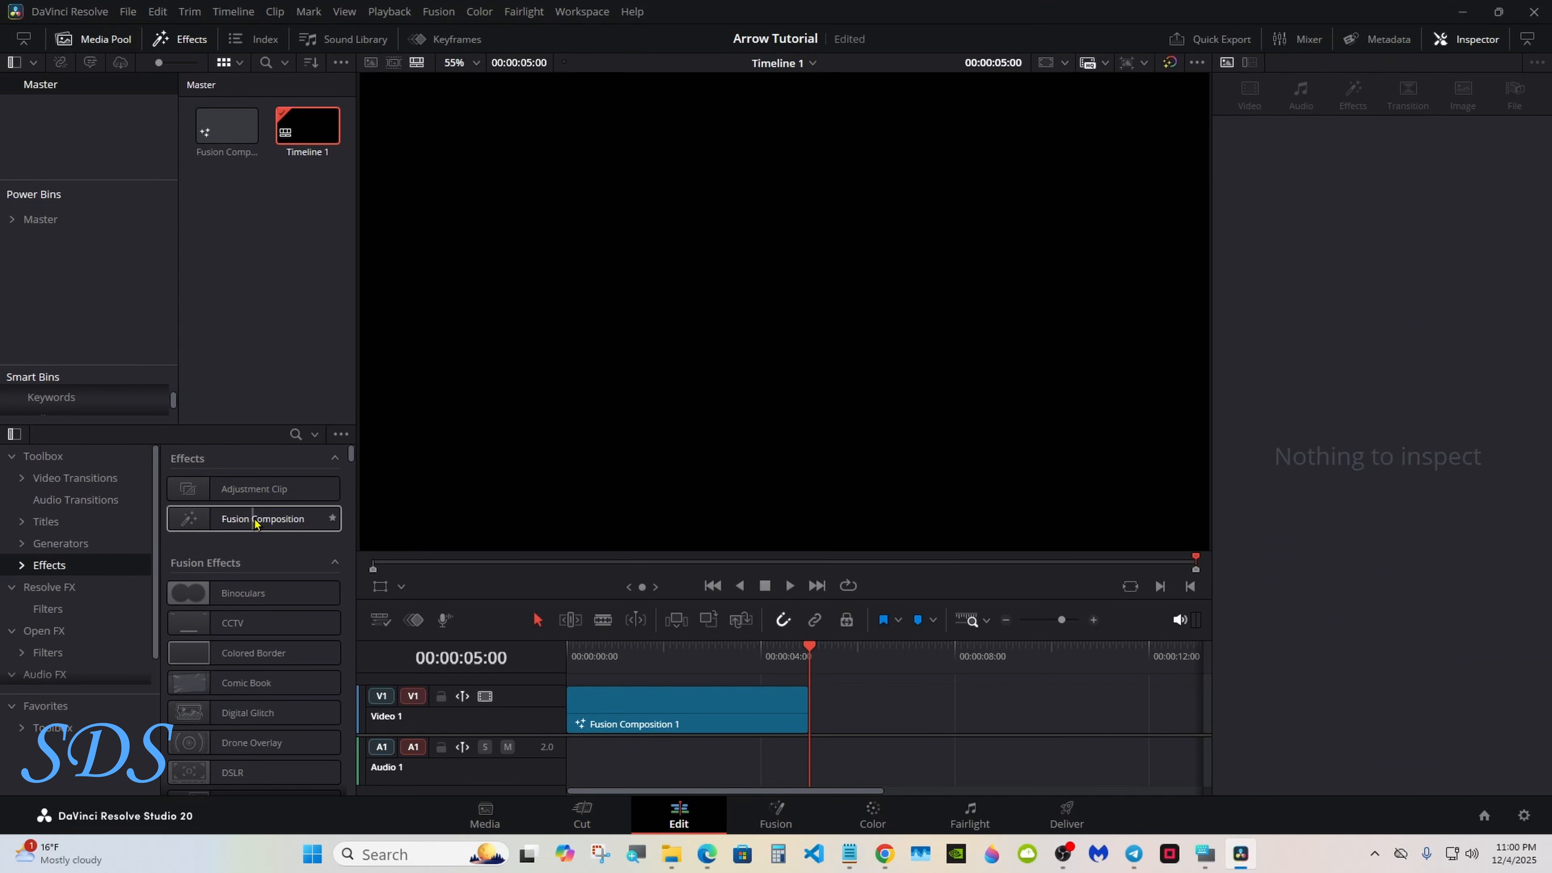
pyautogui.click(774, 812)
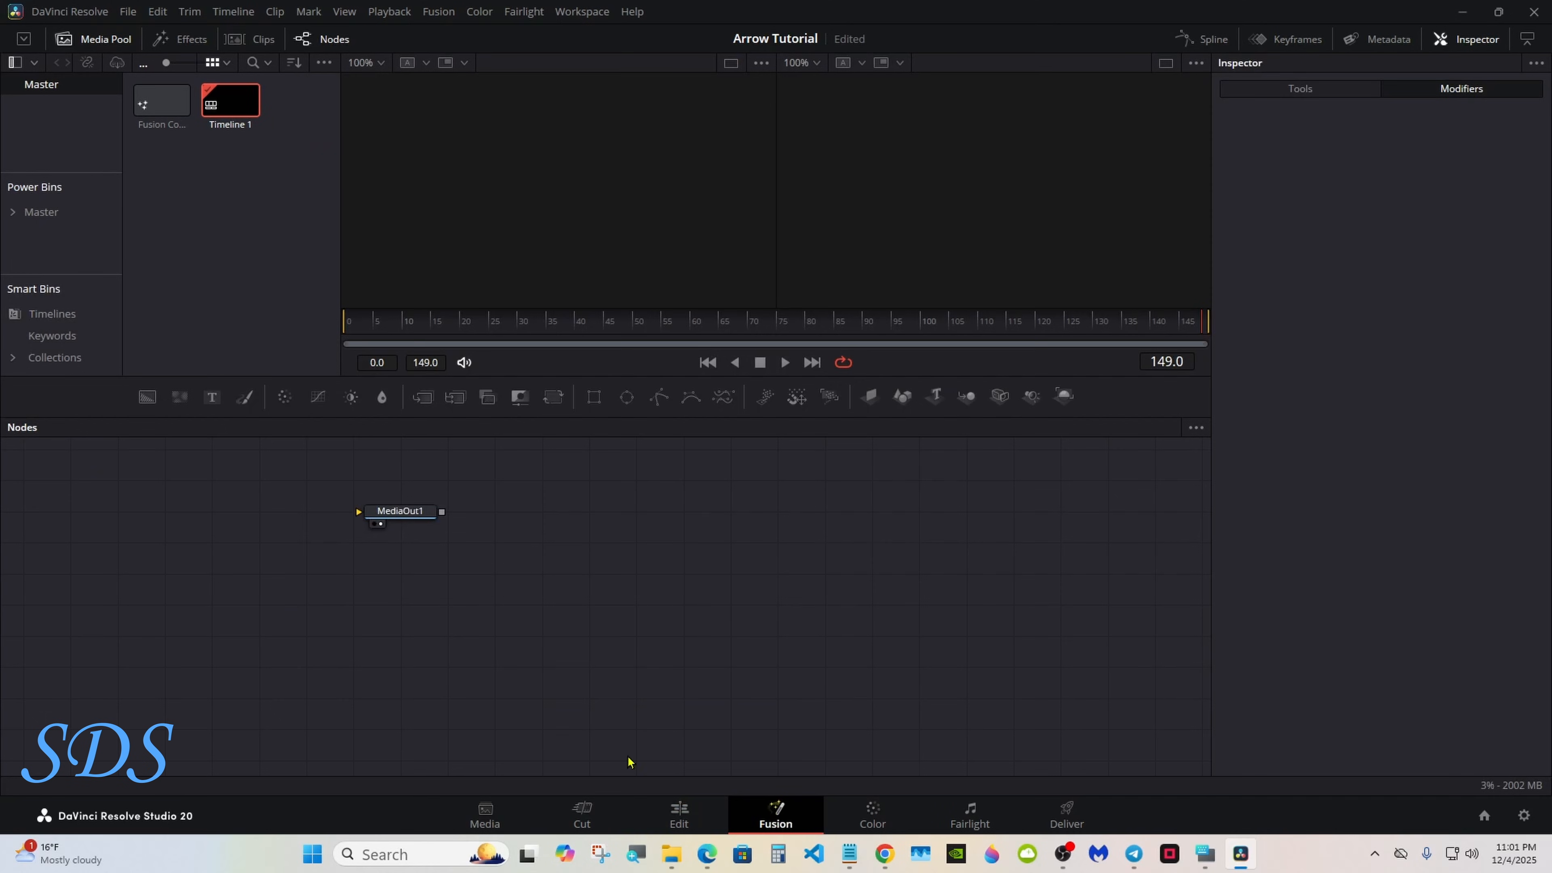
# Reposition the MediaOut1 node to make room in the node graph and feed it with a new Background node.
pyautogui.moveTo(397, 513); pyautogui.dragTo(868, 542)
pyautogui.moveTo(841, 422); pyautogui.dragTo(838, 561)
pyautogui.moveTo(850, 678); pyautogui.dragTo(897, 679)
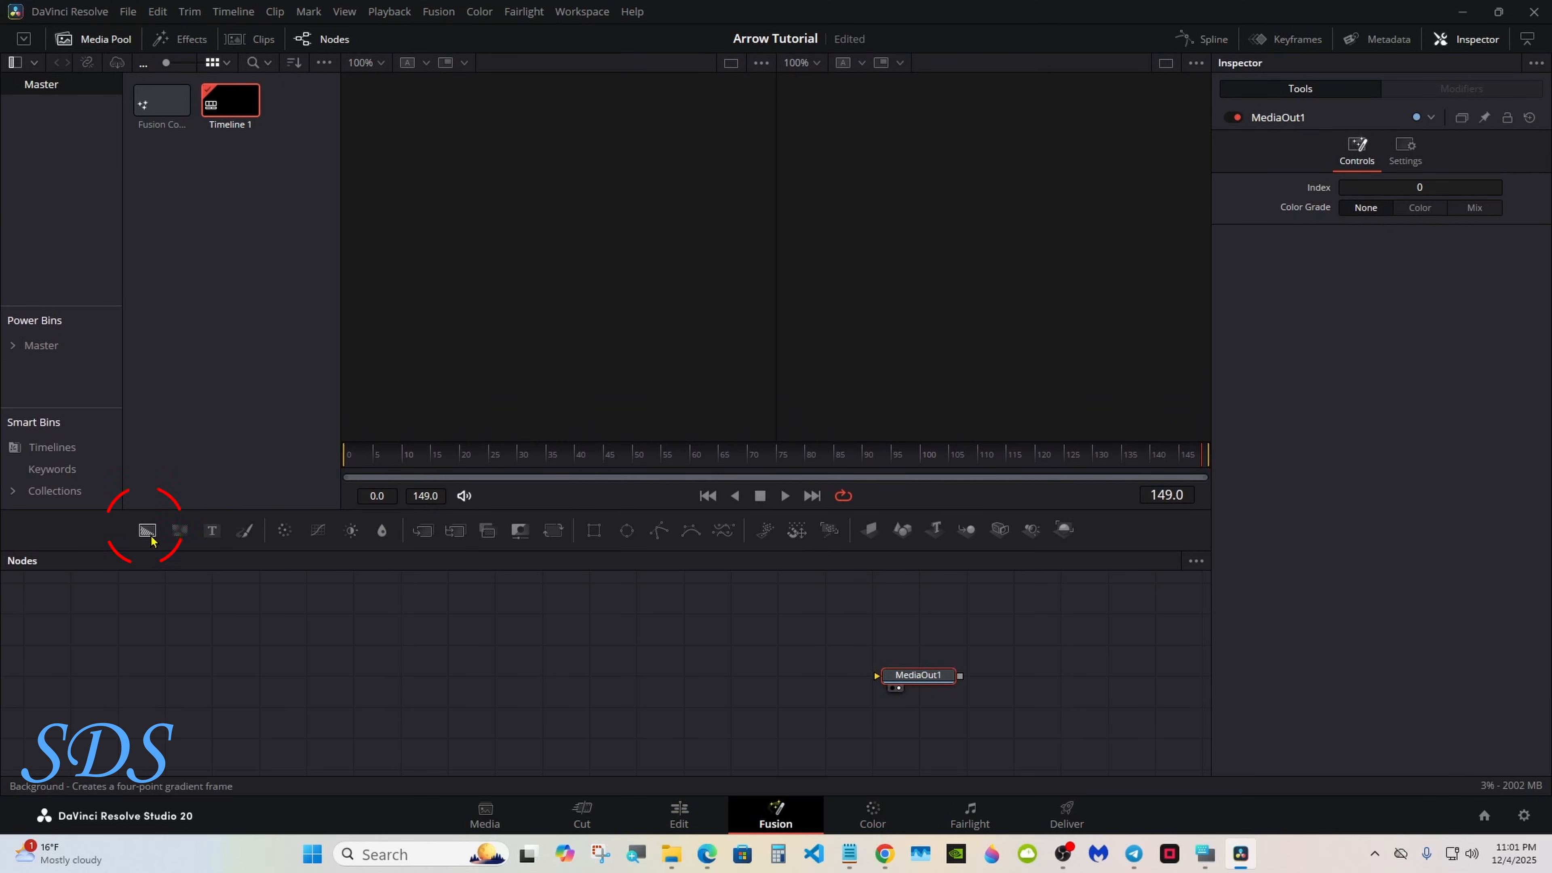
pyautogui.moveTo(152, 540); pyautogui.dragTo(904, 684)
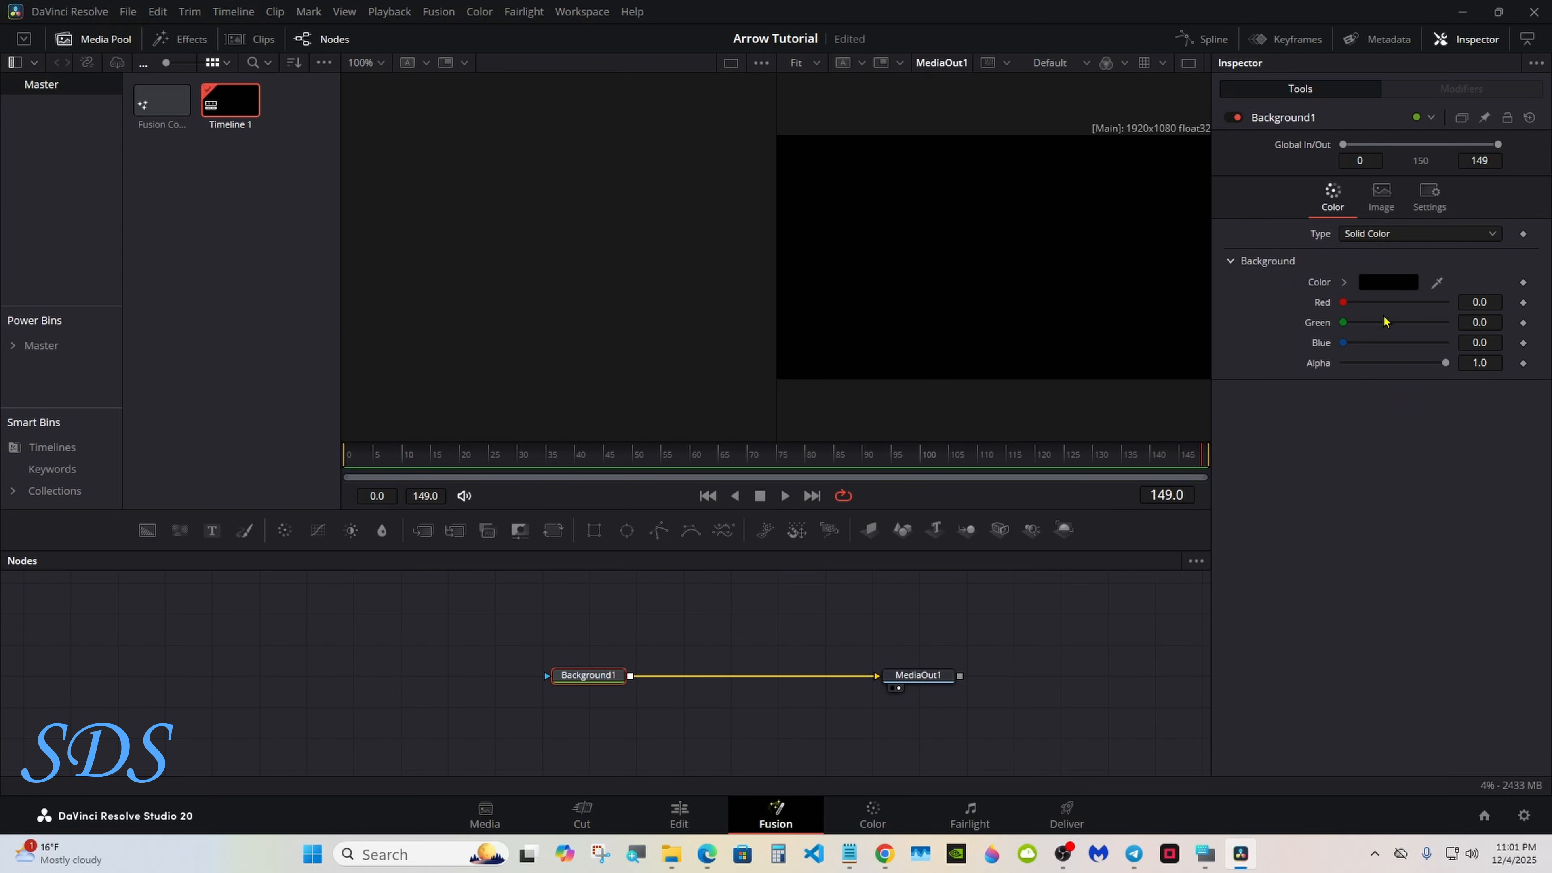
# Set the Background1 colour to light blue (#55aaff) and switch to a single viewer.
pyautogui.click(1368, 289)
pyautogui.click(669, 419)
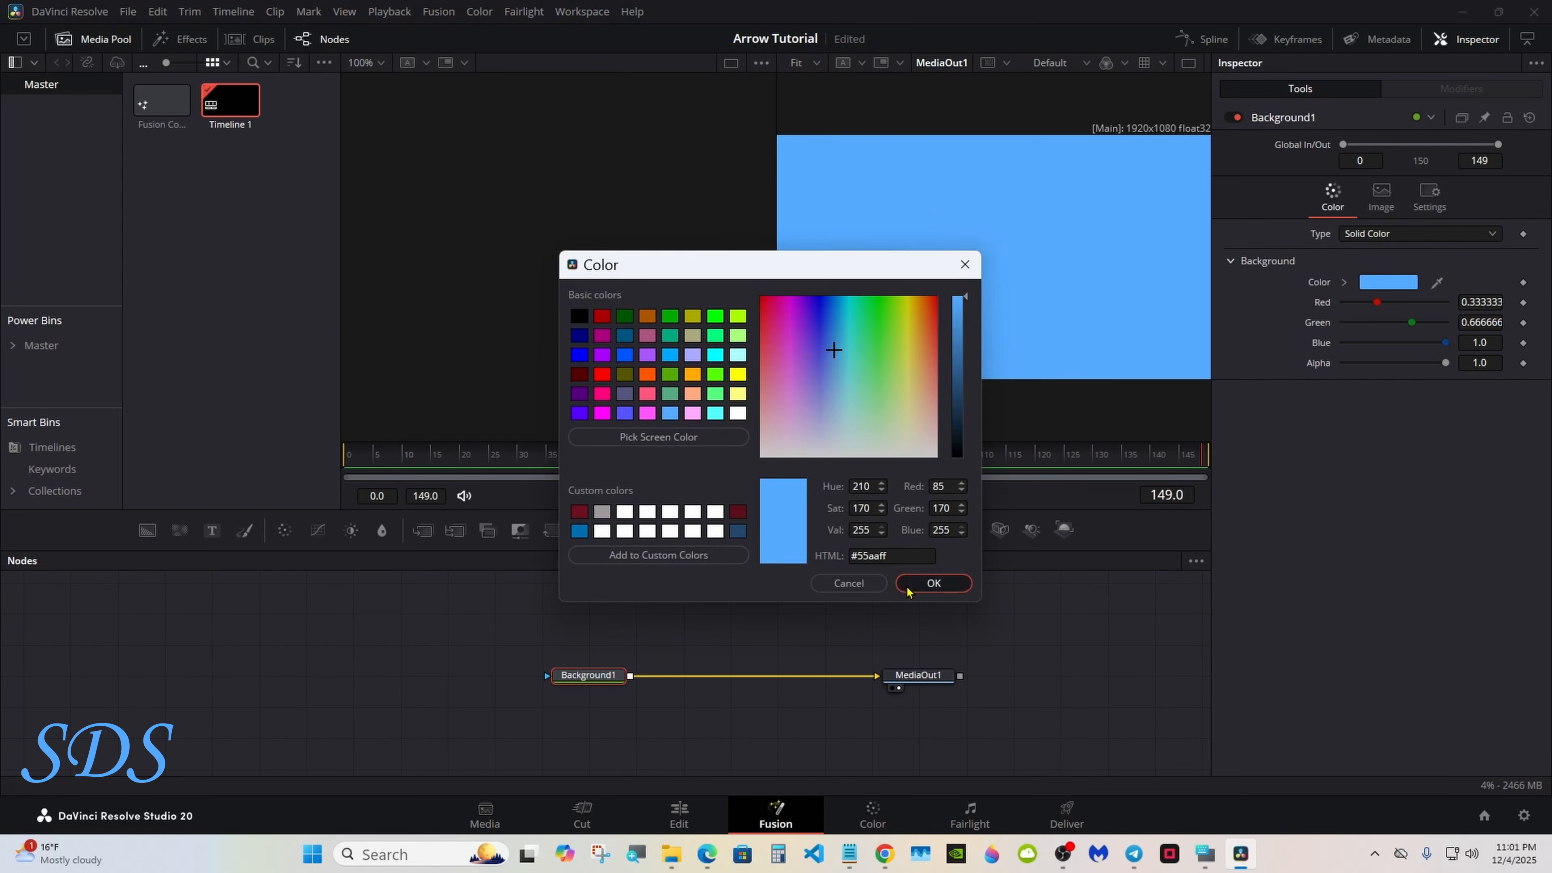
pyautogui.click(933, 585)
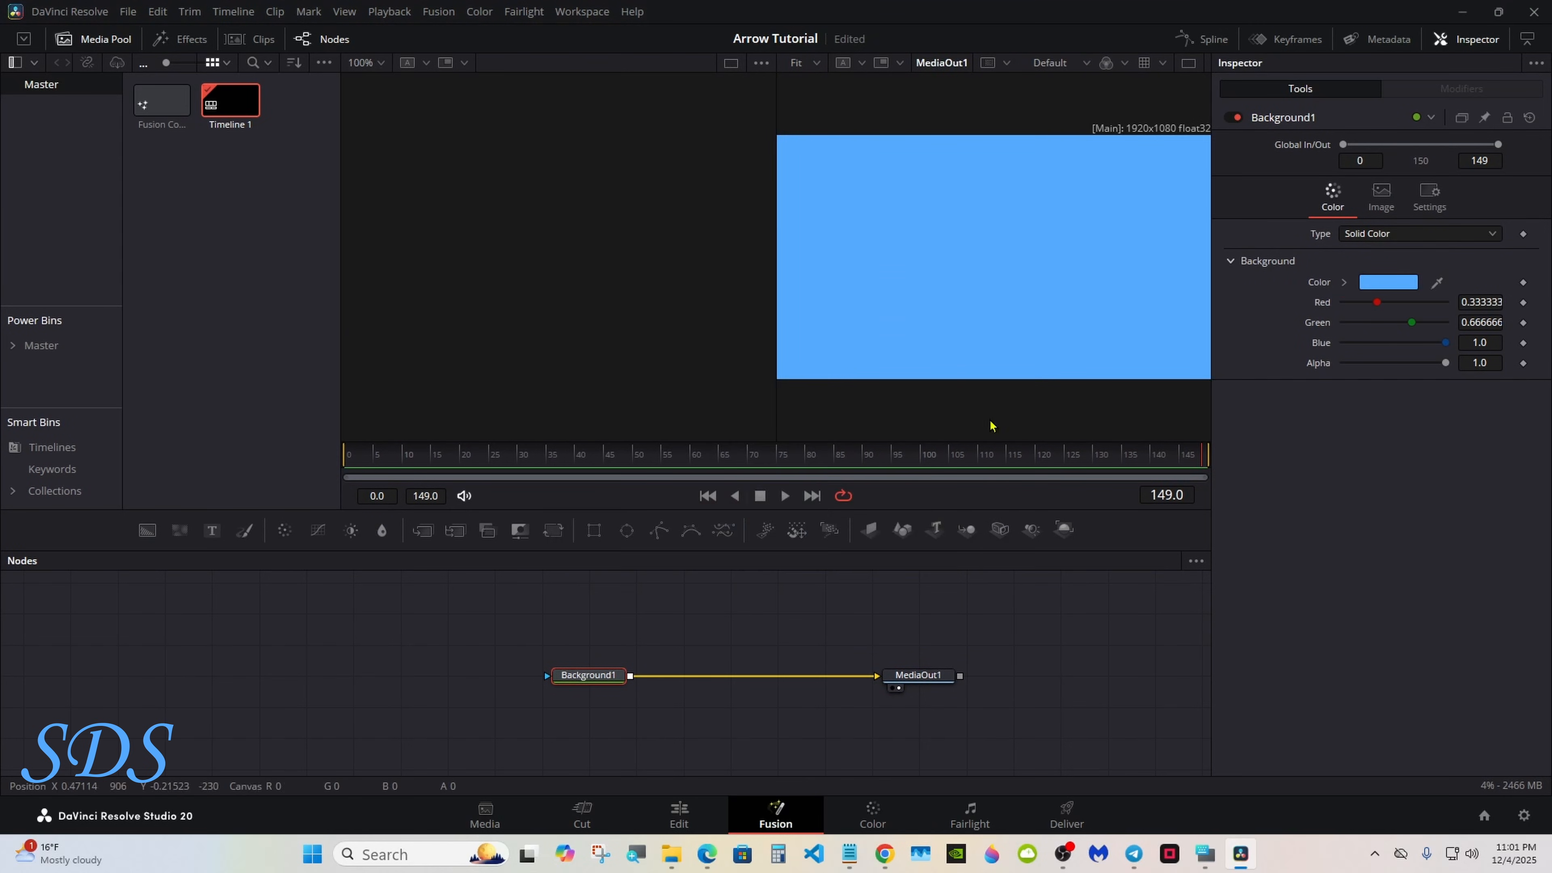
pyautogui.click(1191, 68)
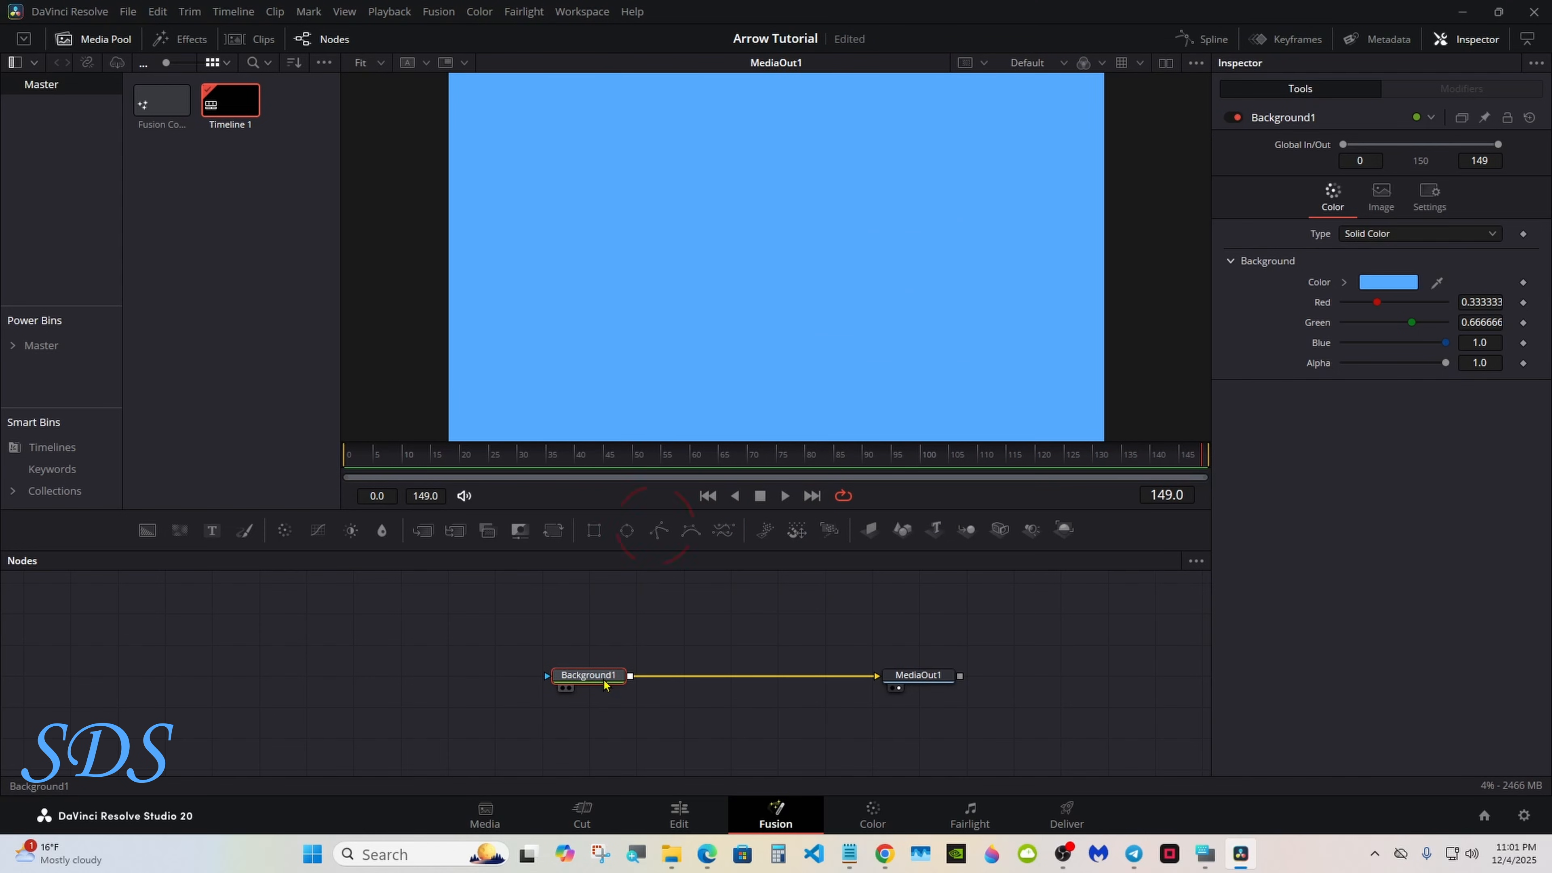
# Add a Polygon mask to the Background1 node and show the on-screen keyboard clear of the enlarged viewer.
pyautogui.click(660, 530)
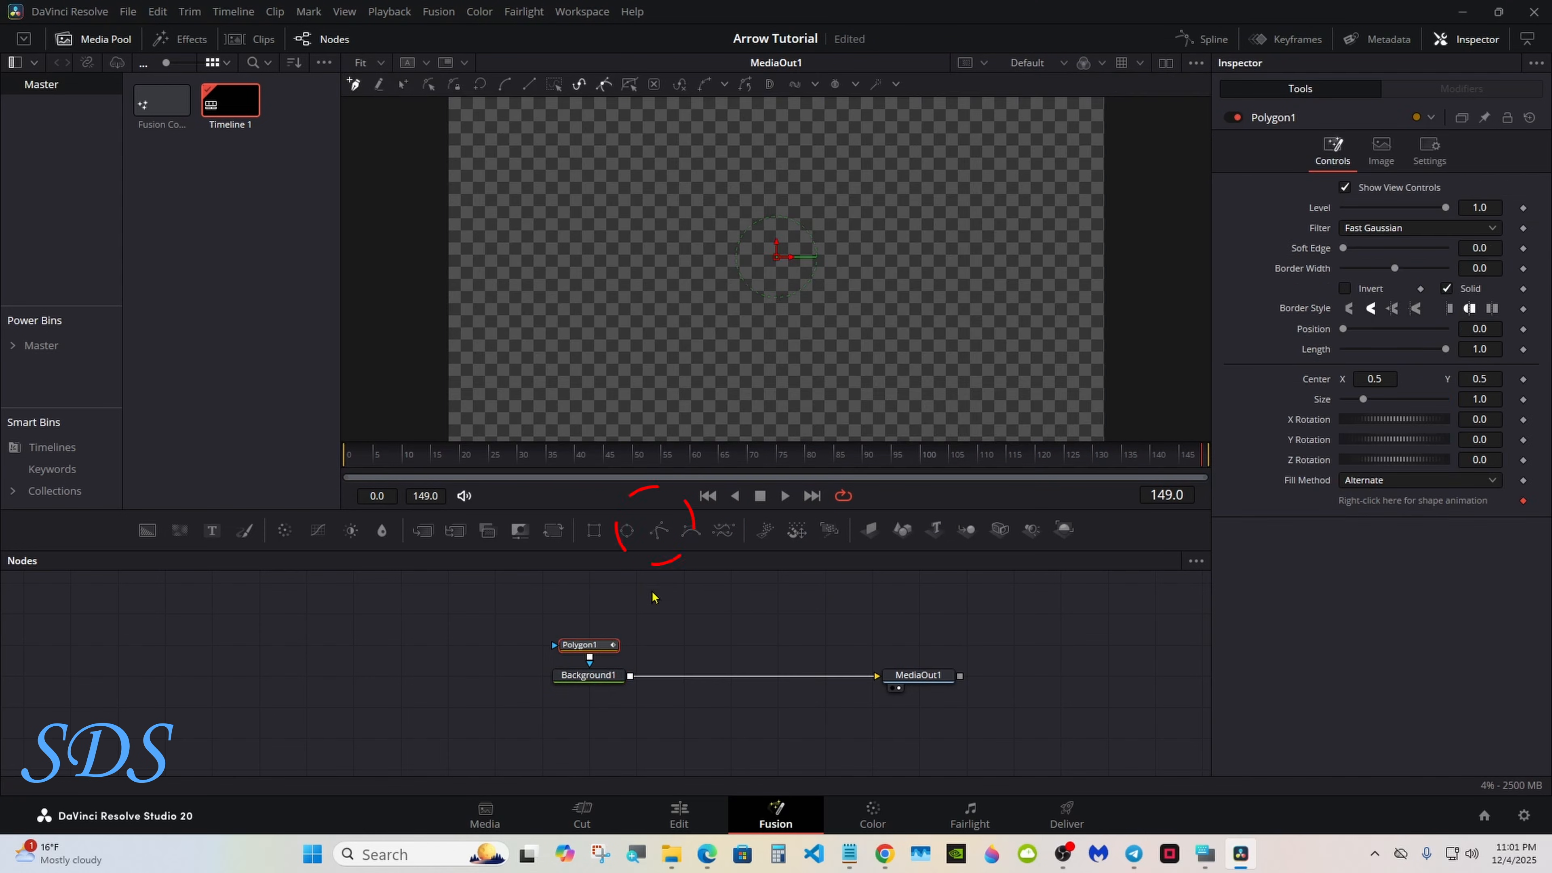
pyautogui.moveTo(849, 552); pyautogui.dragTo(927, 701)
pyautogui.click(1204, 853)
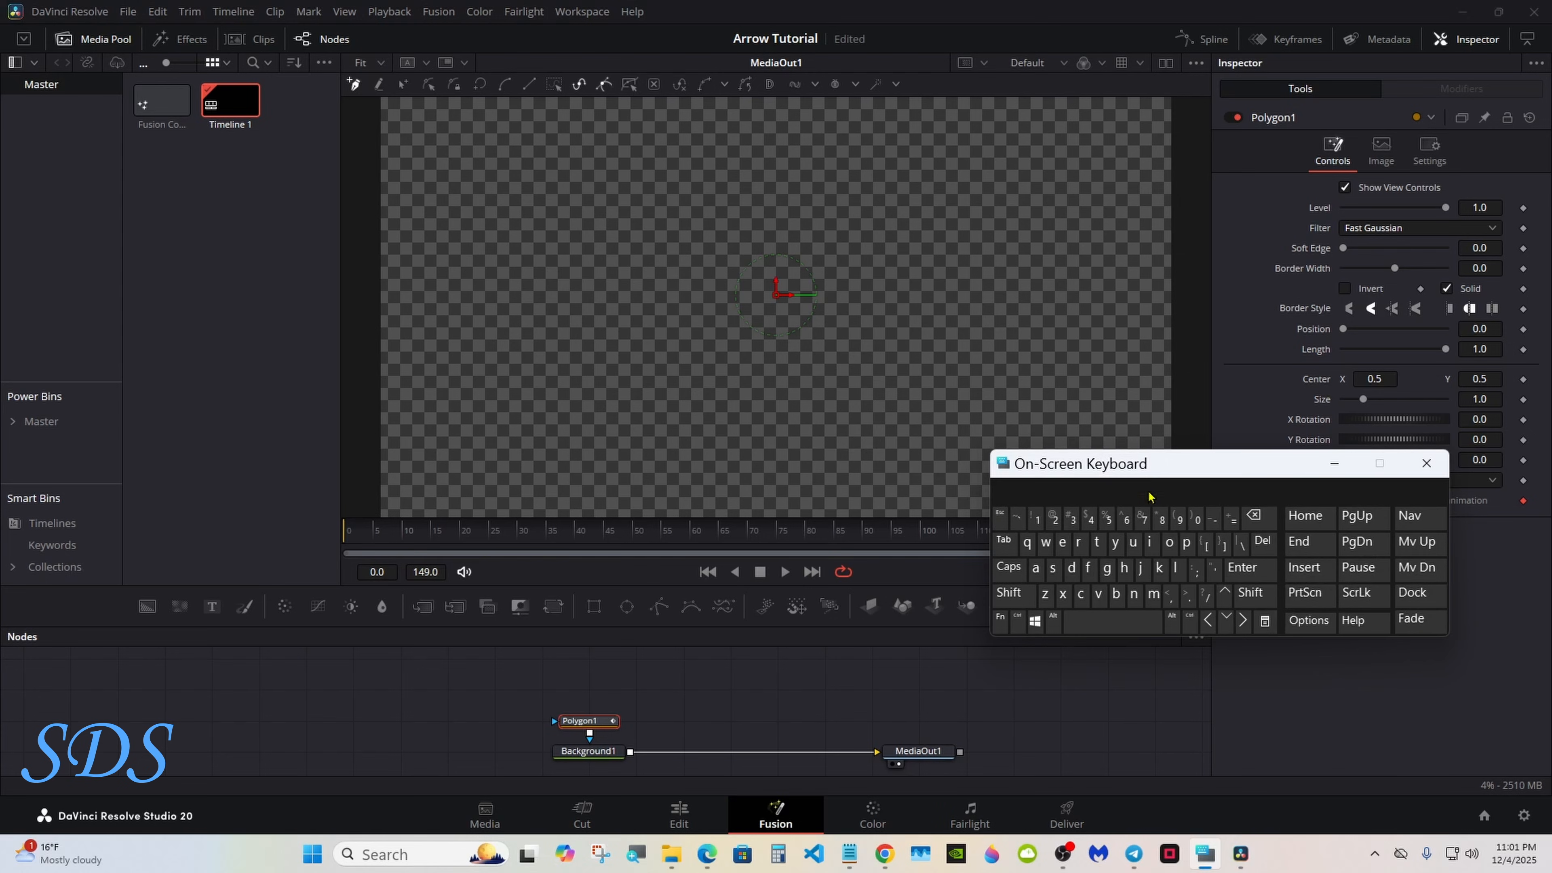
pyautogui.moveTo(1146, 472); pyautogui.dragTo(1206, 607)
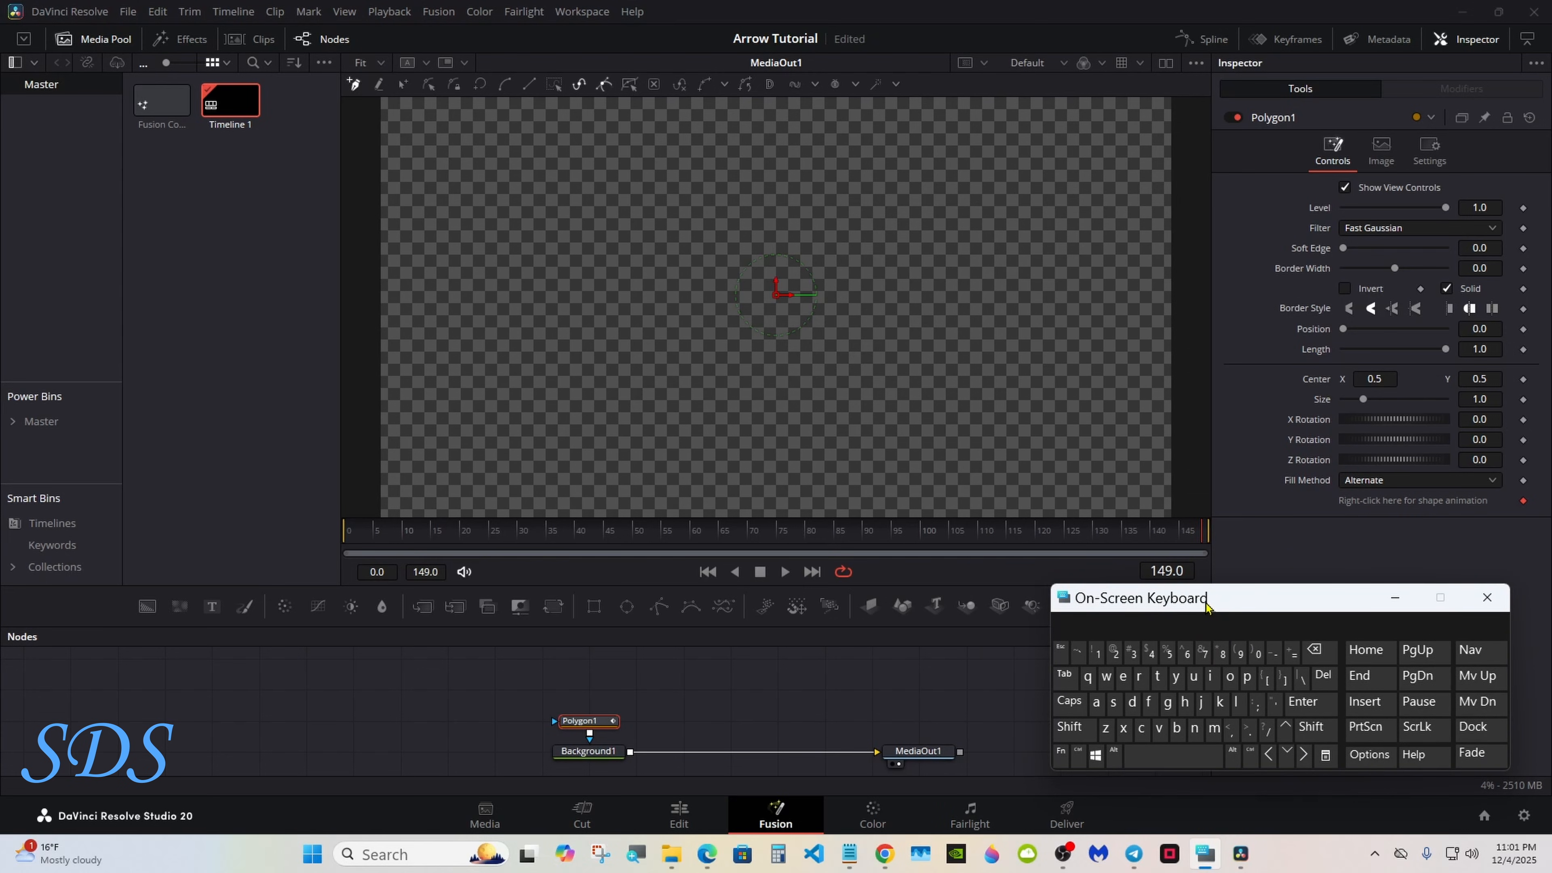
pyautogui.moveTo(1206, 607); pyautogui.dragTo(1181, 607)
# Draw a straight horizontal two-point polyline across the frame's middle, from about X 0.21 to X 0.75 at about Y 0.5.
pyautogui.click(1052, 736)
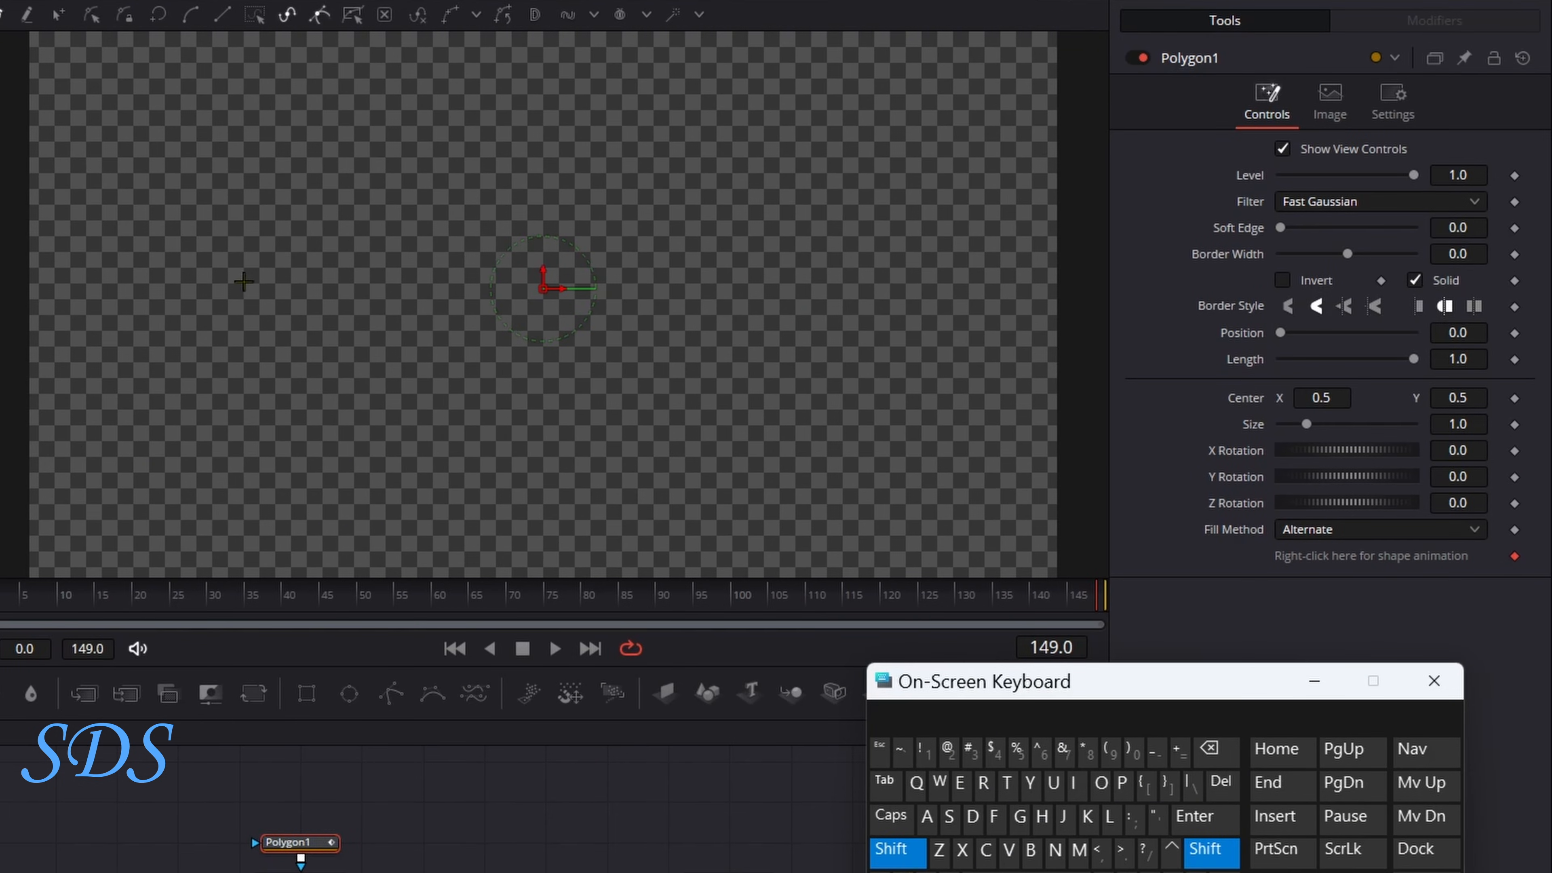
pyautogui.click(250, 289)
pyautogui.click(801, 289)
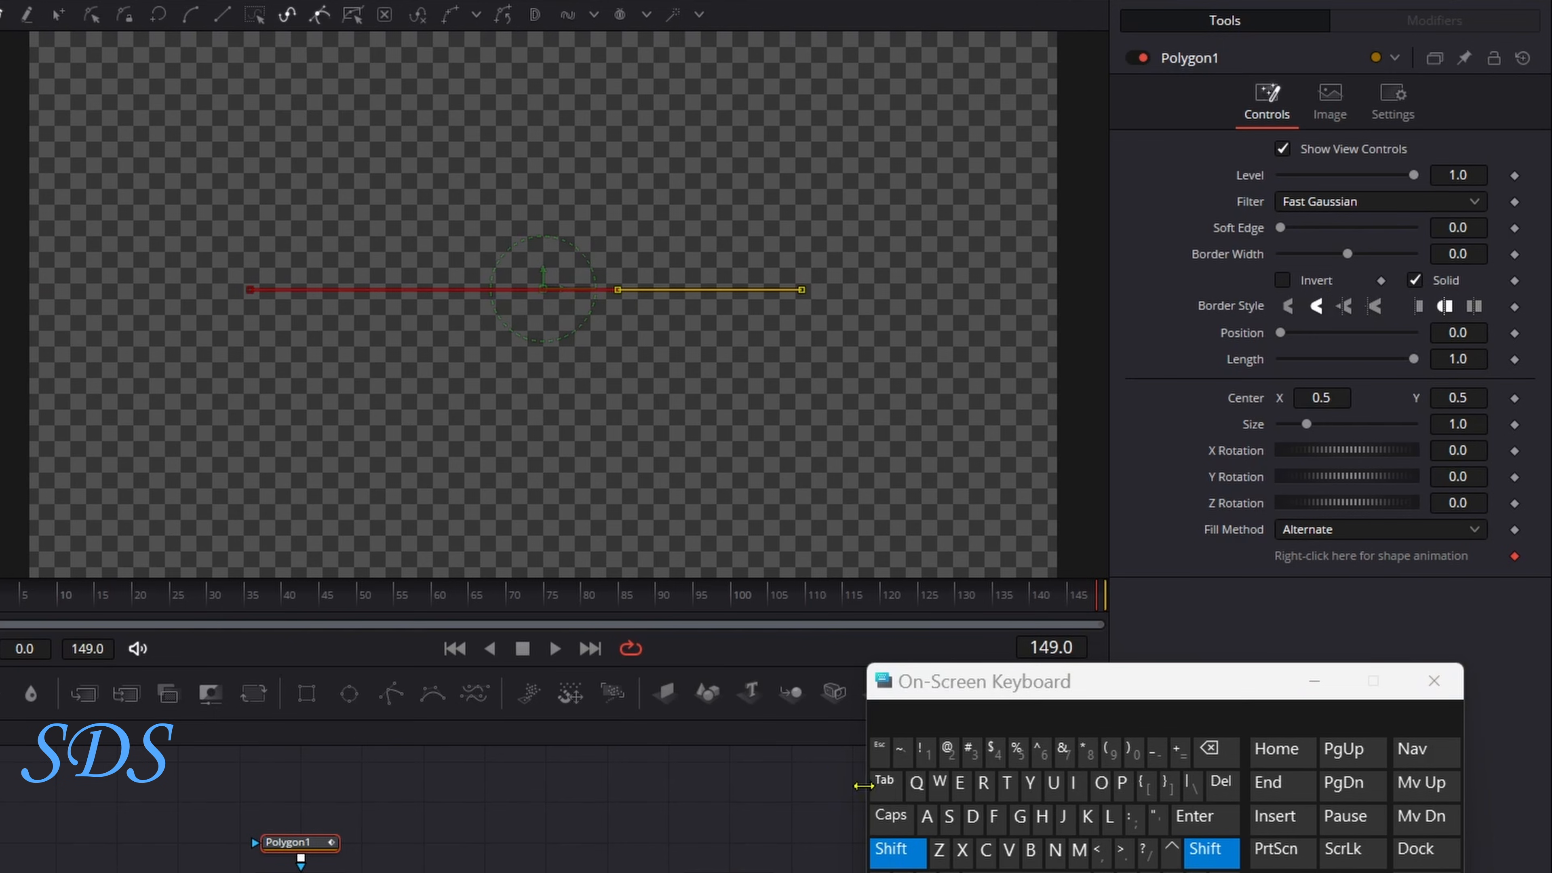
pyautogui.click(896, 850)
pyautogui.moveTo(922, 715); pyautogui.dragTo(1022, 746)
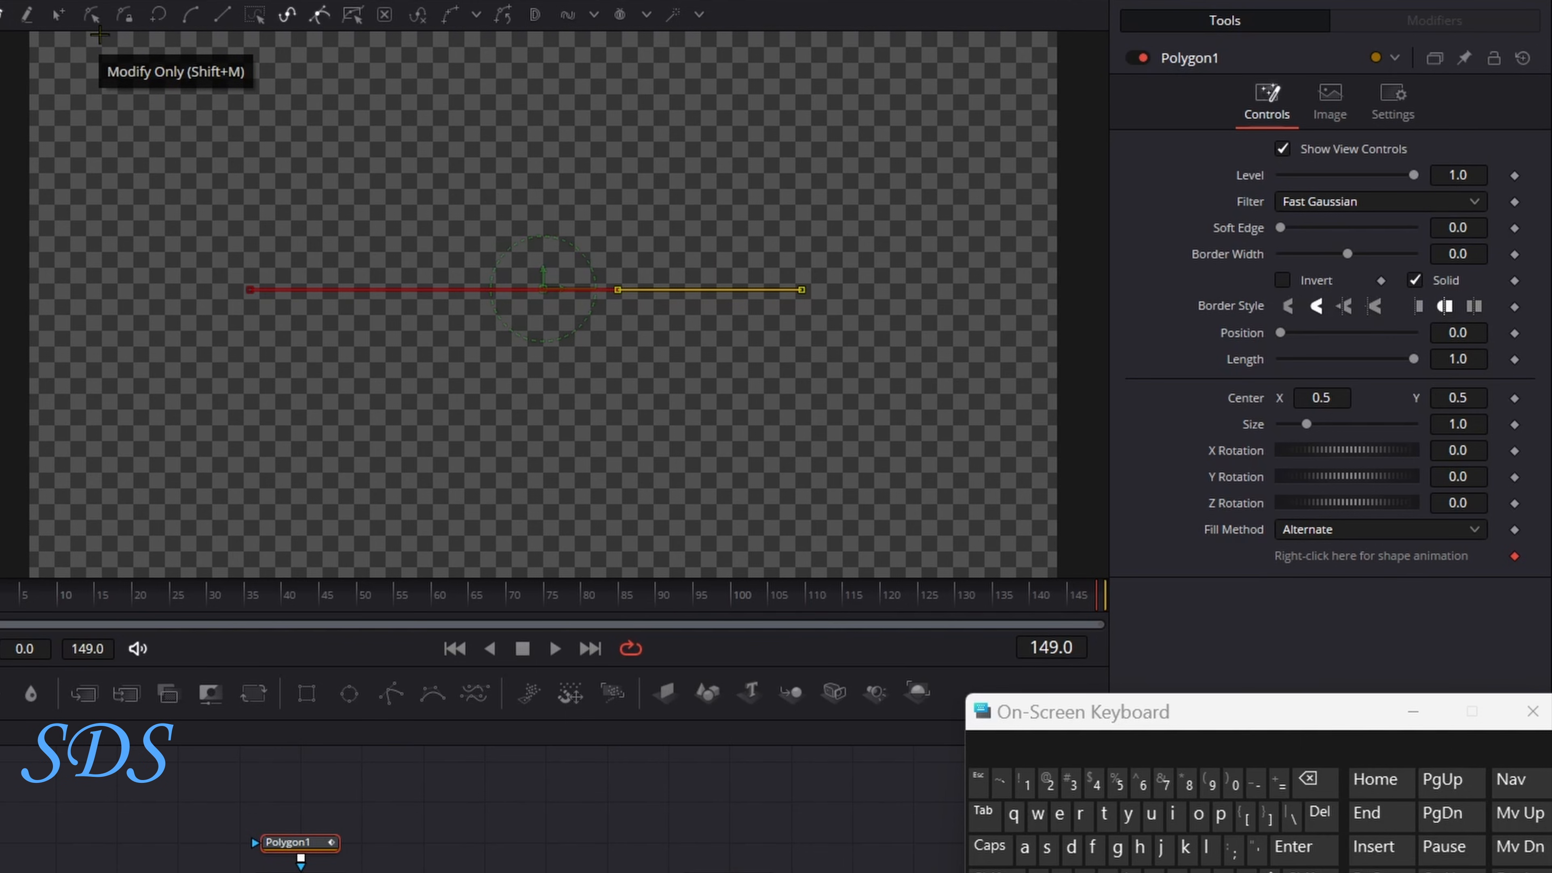
# Select both endpoints of the polyline in Modify Only mode and publish them as editable points.
pyautogui.click(99, 21)
pyautogui.moveTo(152, 209); pyautogui.dragTo(794, 346)
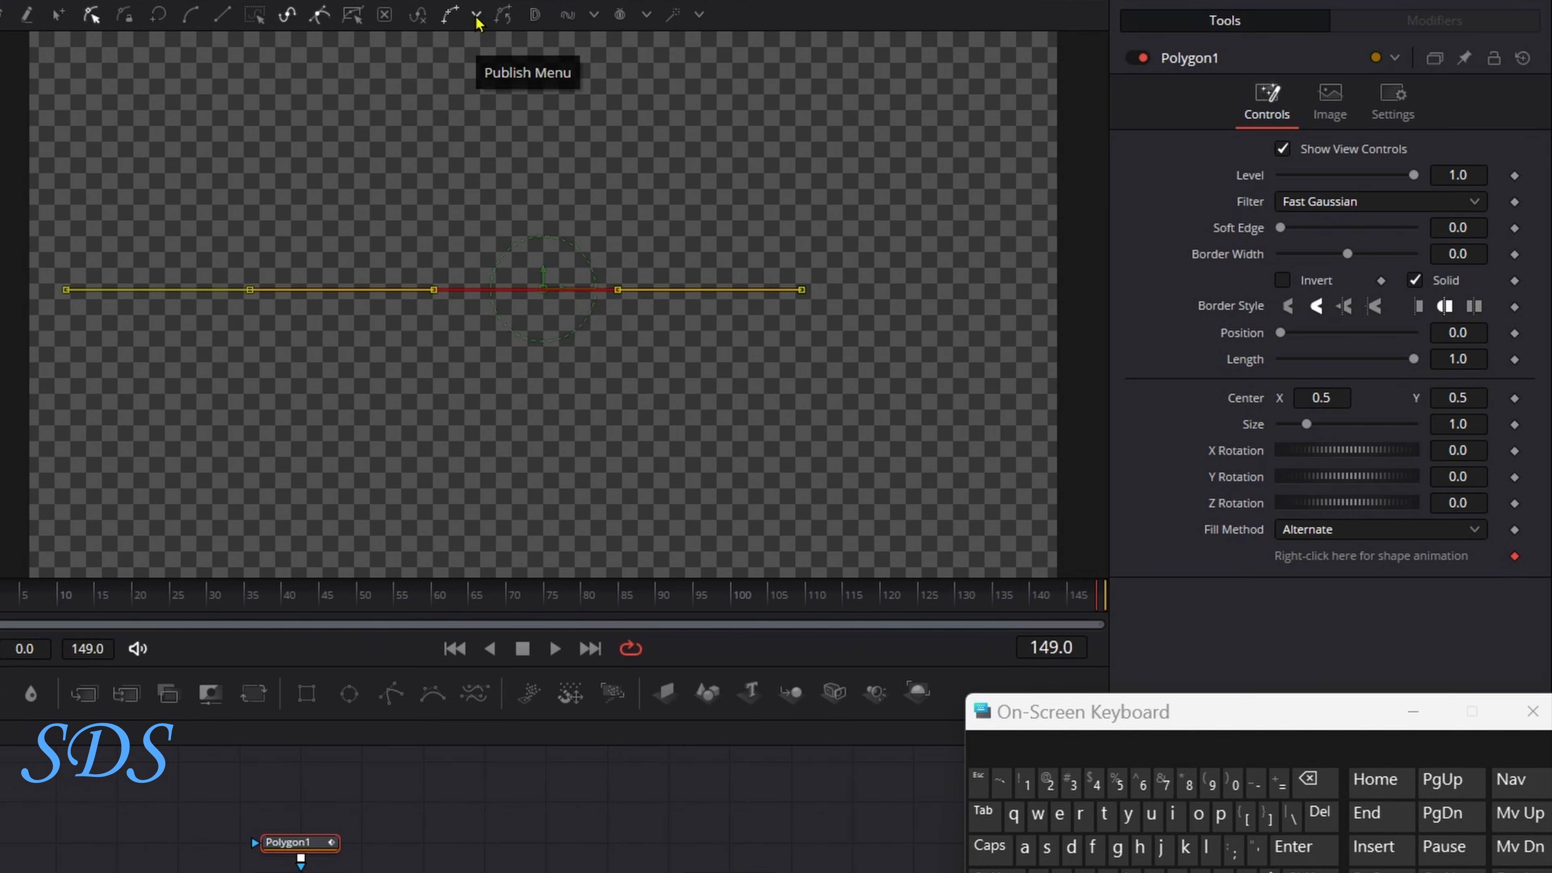
pyautogui.click(476, 17)
pyautogui.click(513, 50)
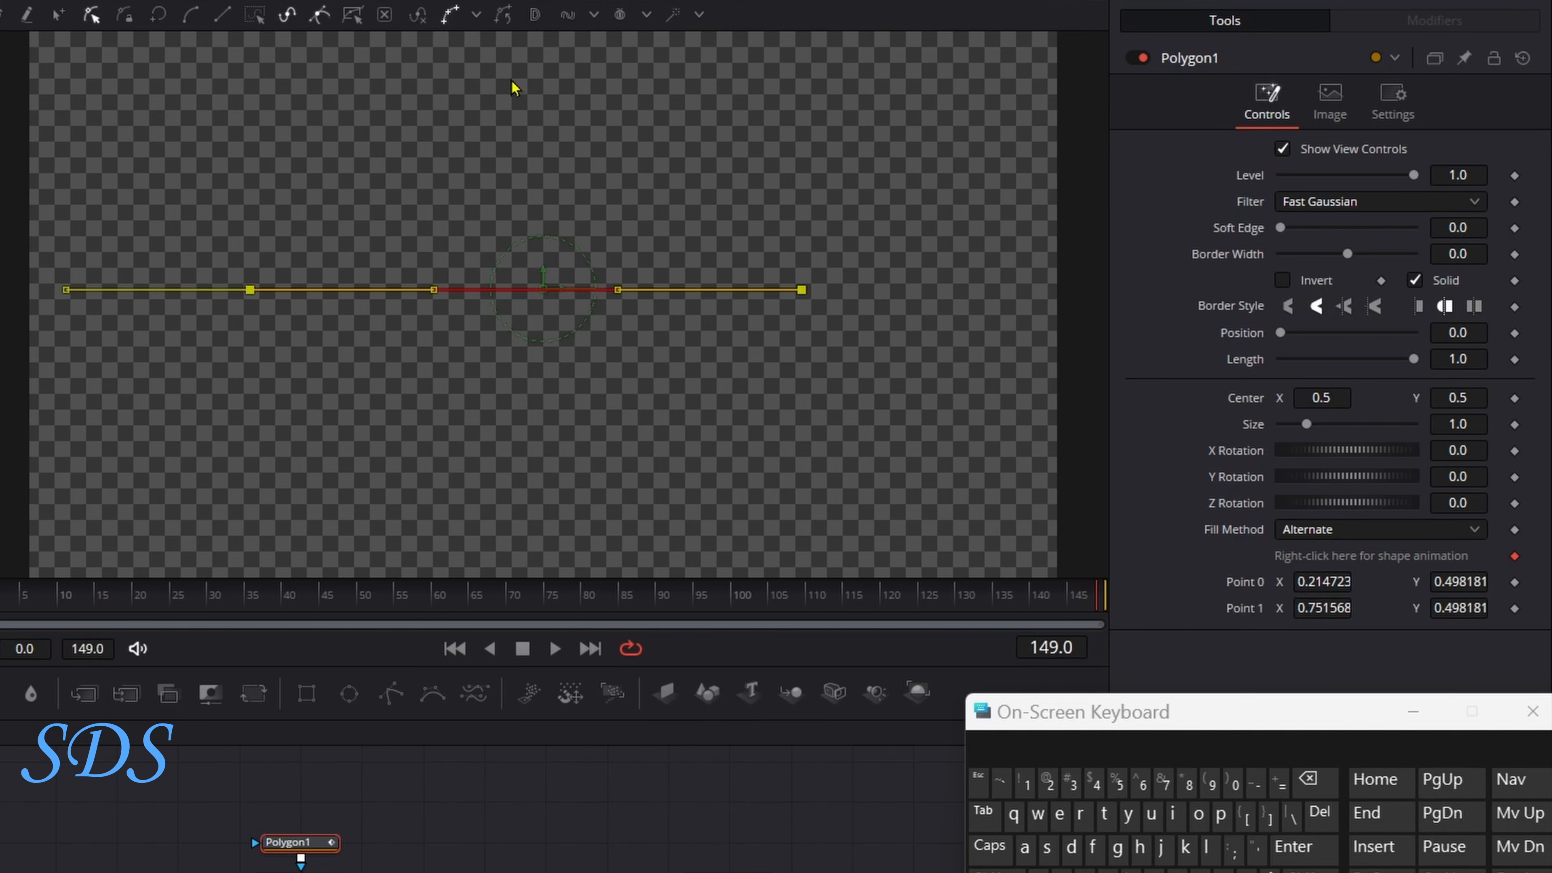
pyautogui.rightClick(493, 228)
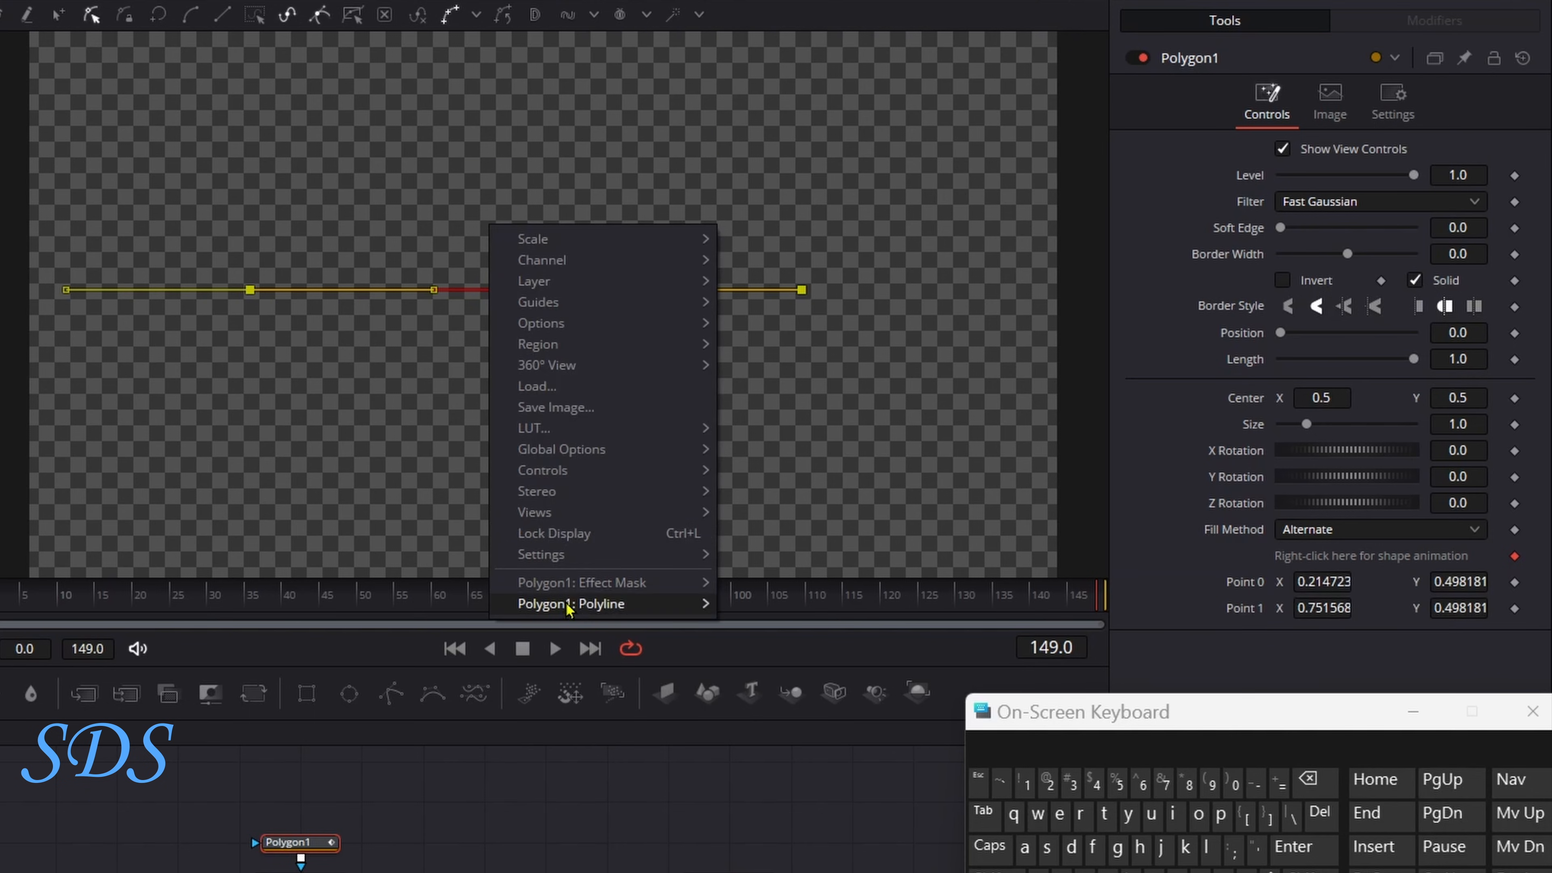
pyautogui.moveTo(575, 605)
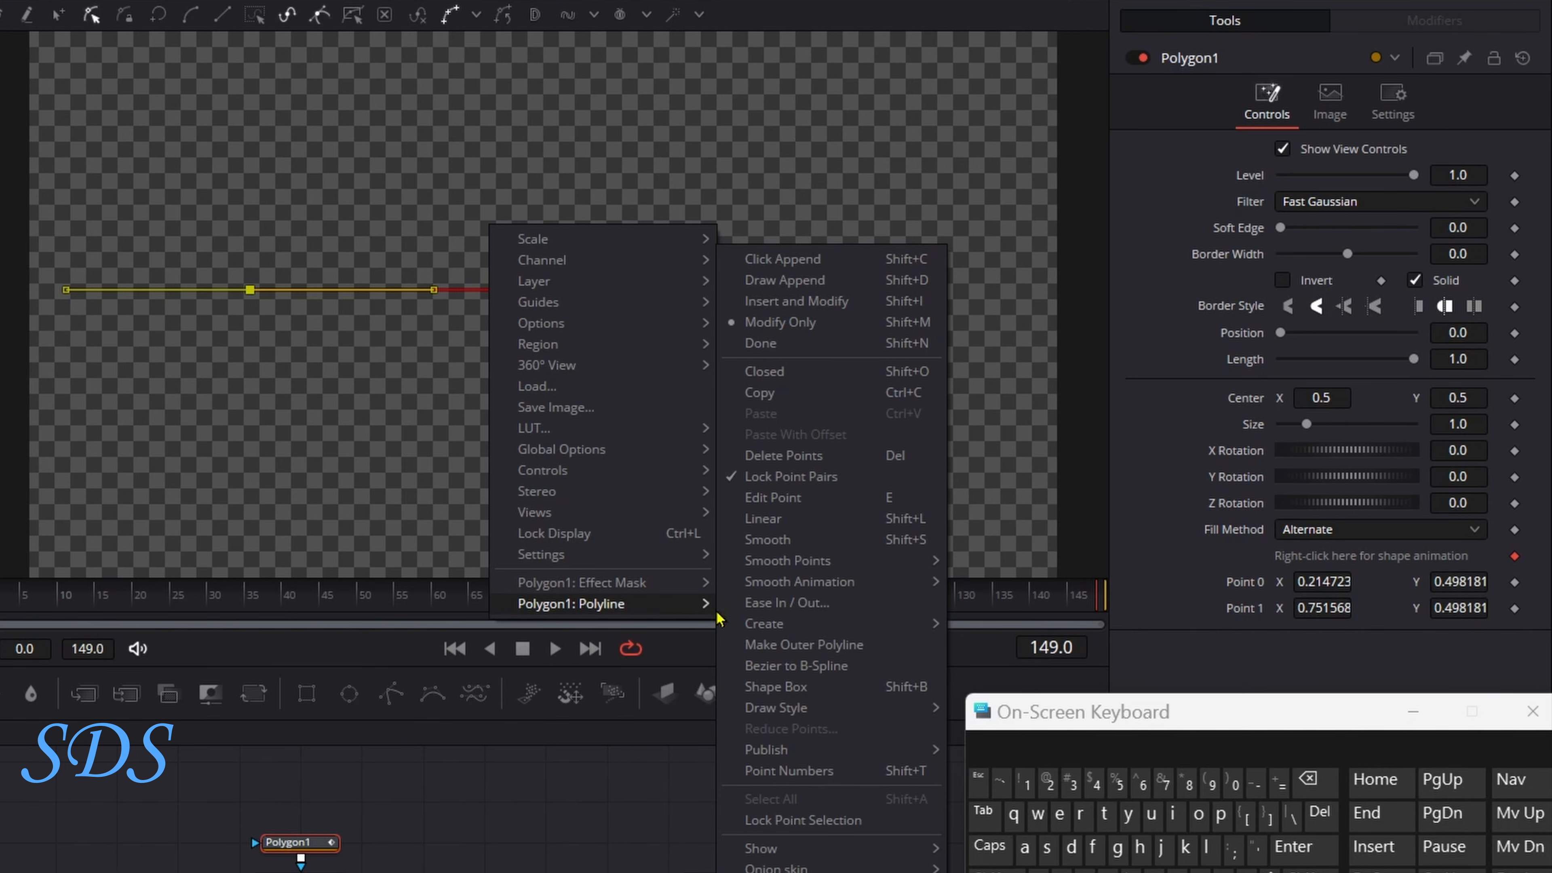
pyautogui.moveTo(782, 762)
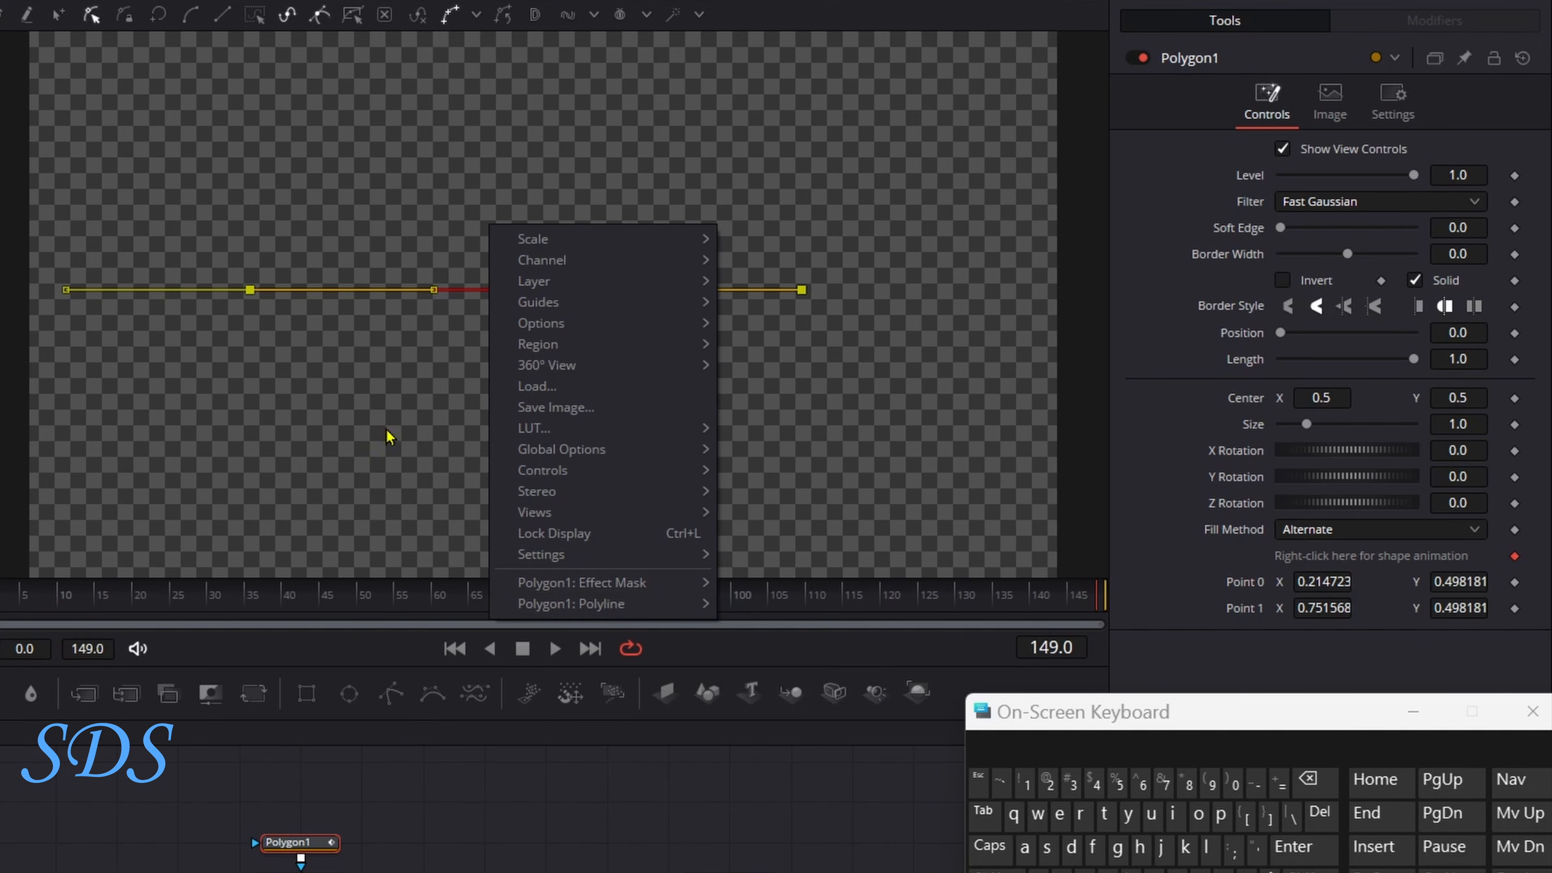
pyautogui.click(384, 402)
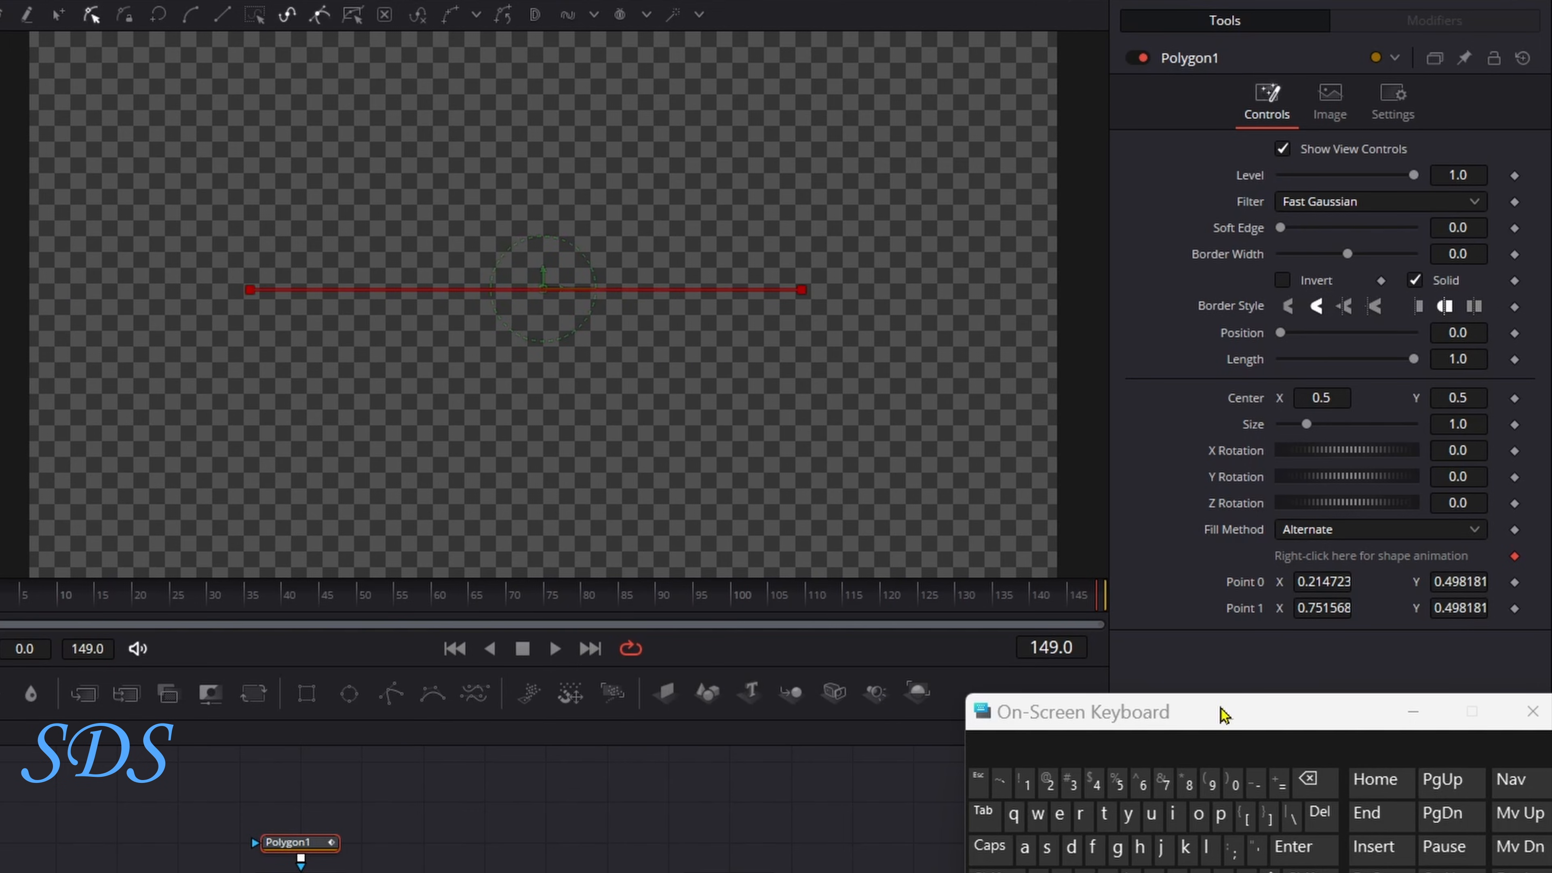
# Set the polyline's published Point 0 to X 0.25 and Y 0.5.
pyautogui.moveTo(1226, 716); pyautogui.dragTo(1163, 768)
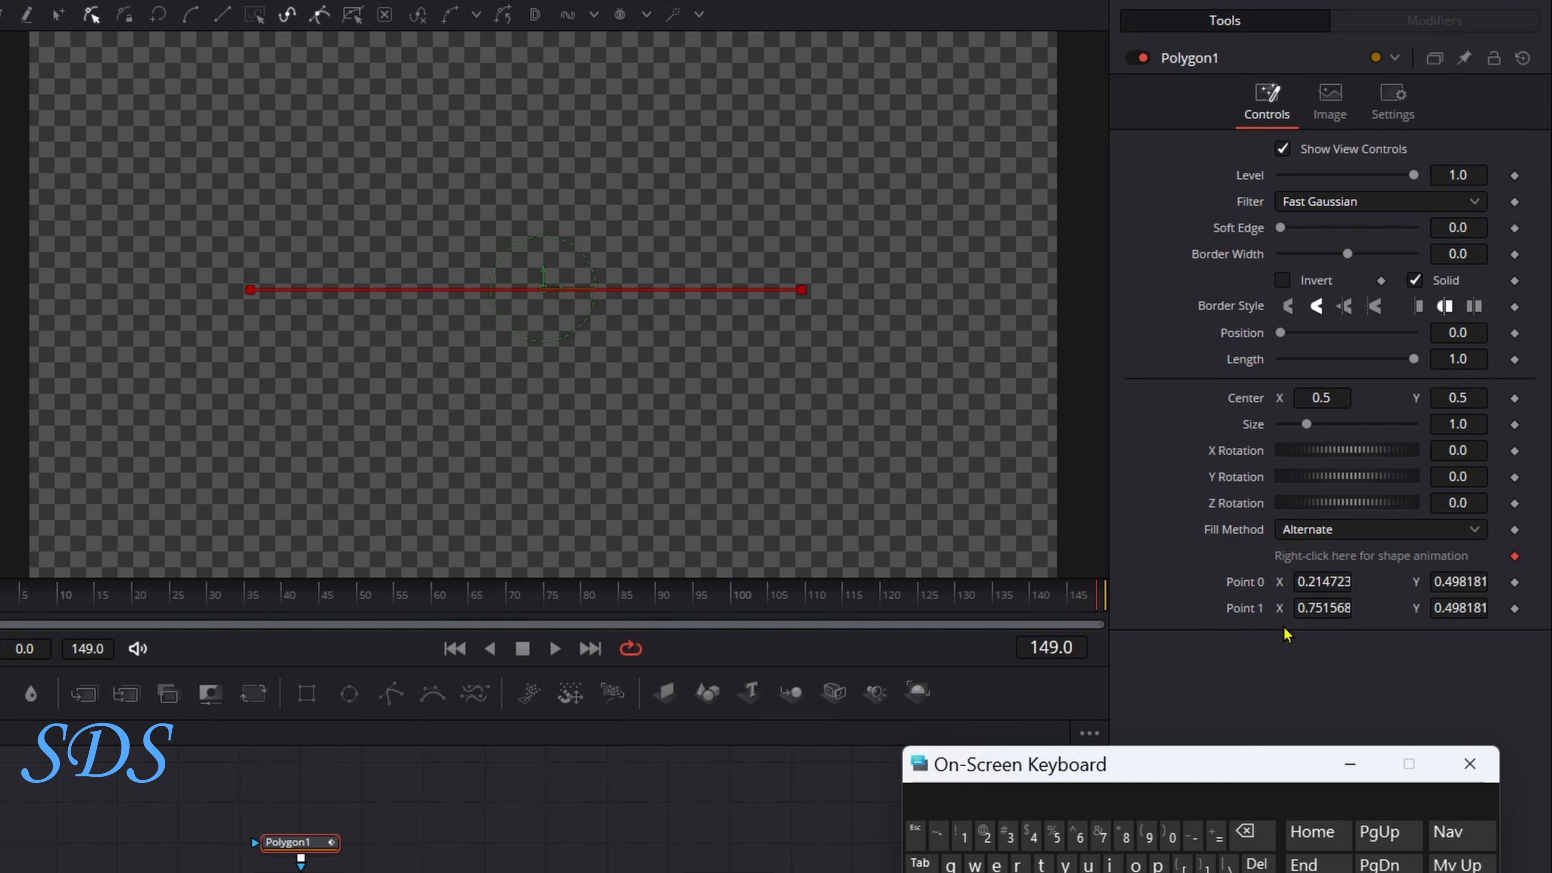
pyautogui.moveTo(1133, 771); pyautogui.dragTo(1068, 784)
pyautogui.moveTo(611, 717); pyautogui.dragTo(610, 648)
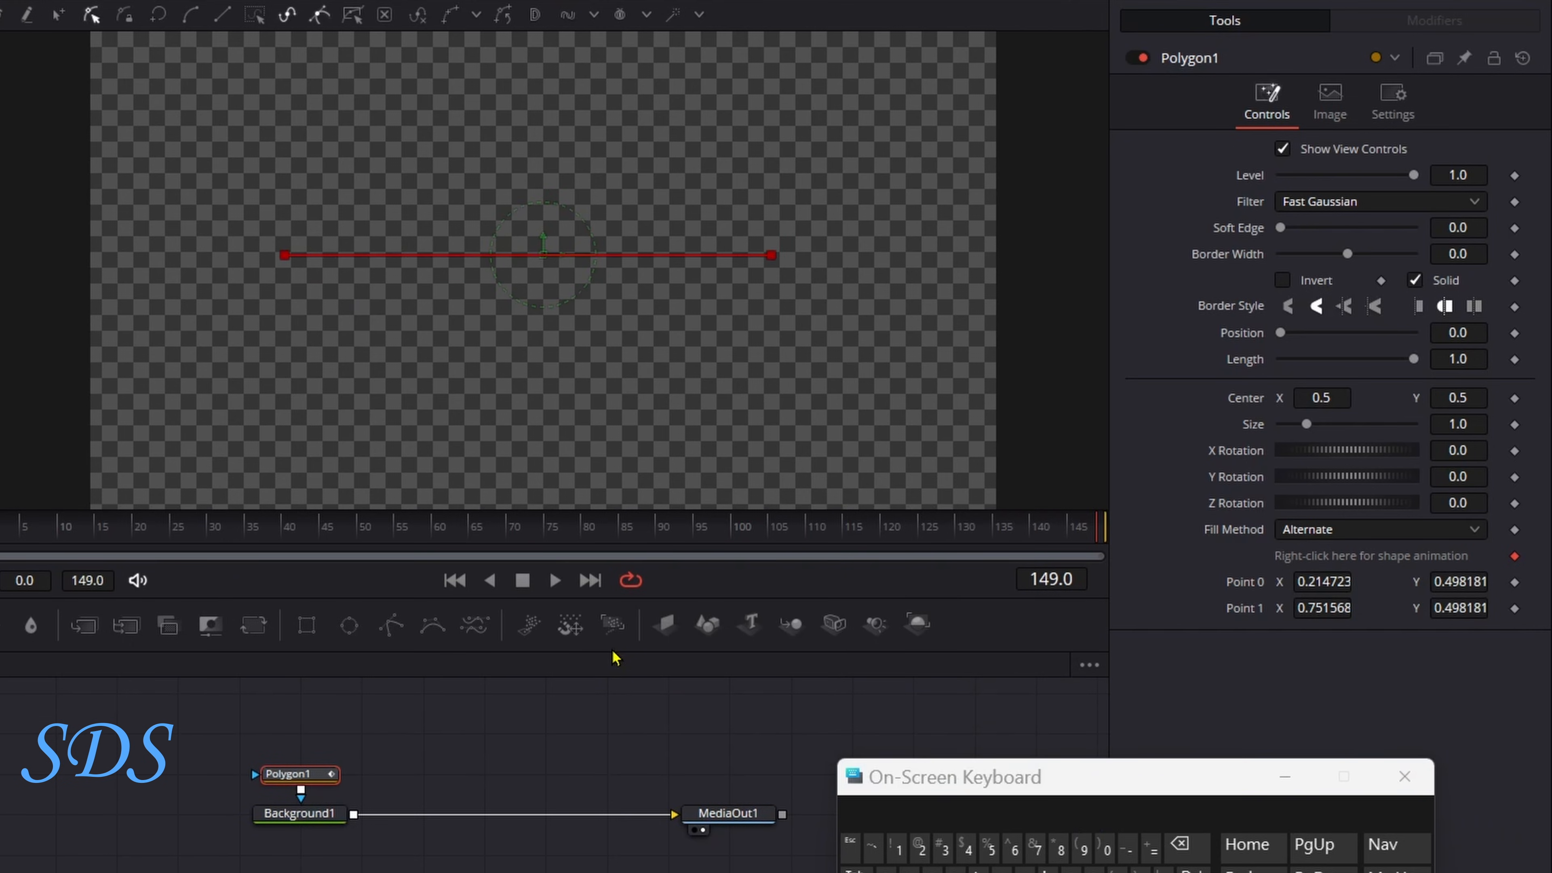
pyautogui.moveTo(1069, 780); pyautogui.dragTo(918, 720)
pyautogui.click(1339, 584)
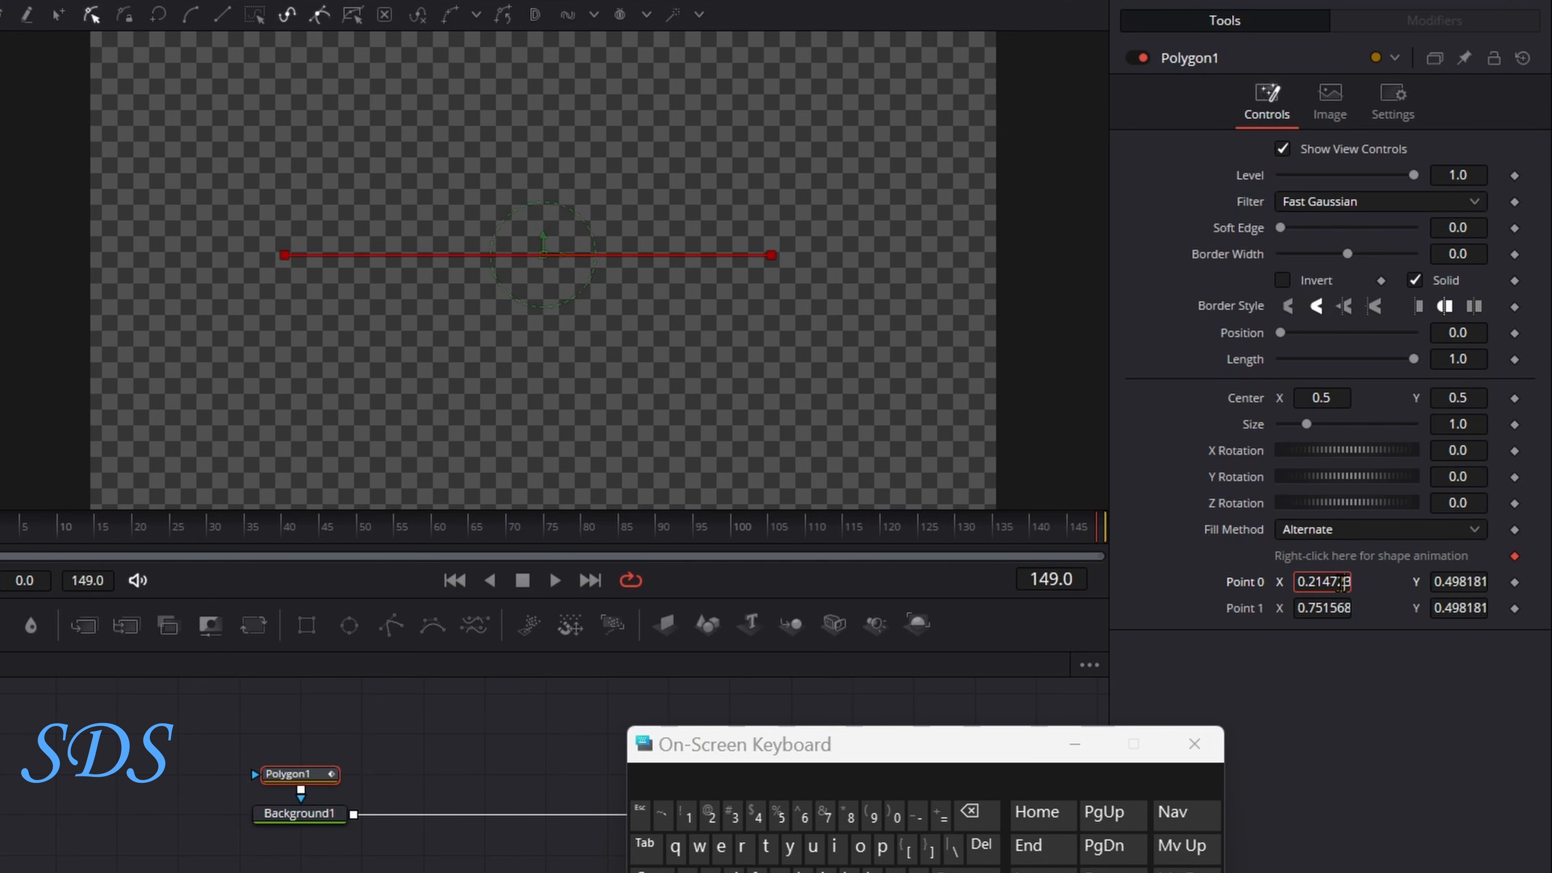
pyautogui.doubleClick(1341, 584)
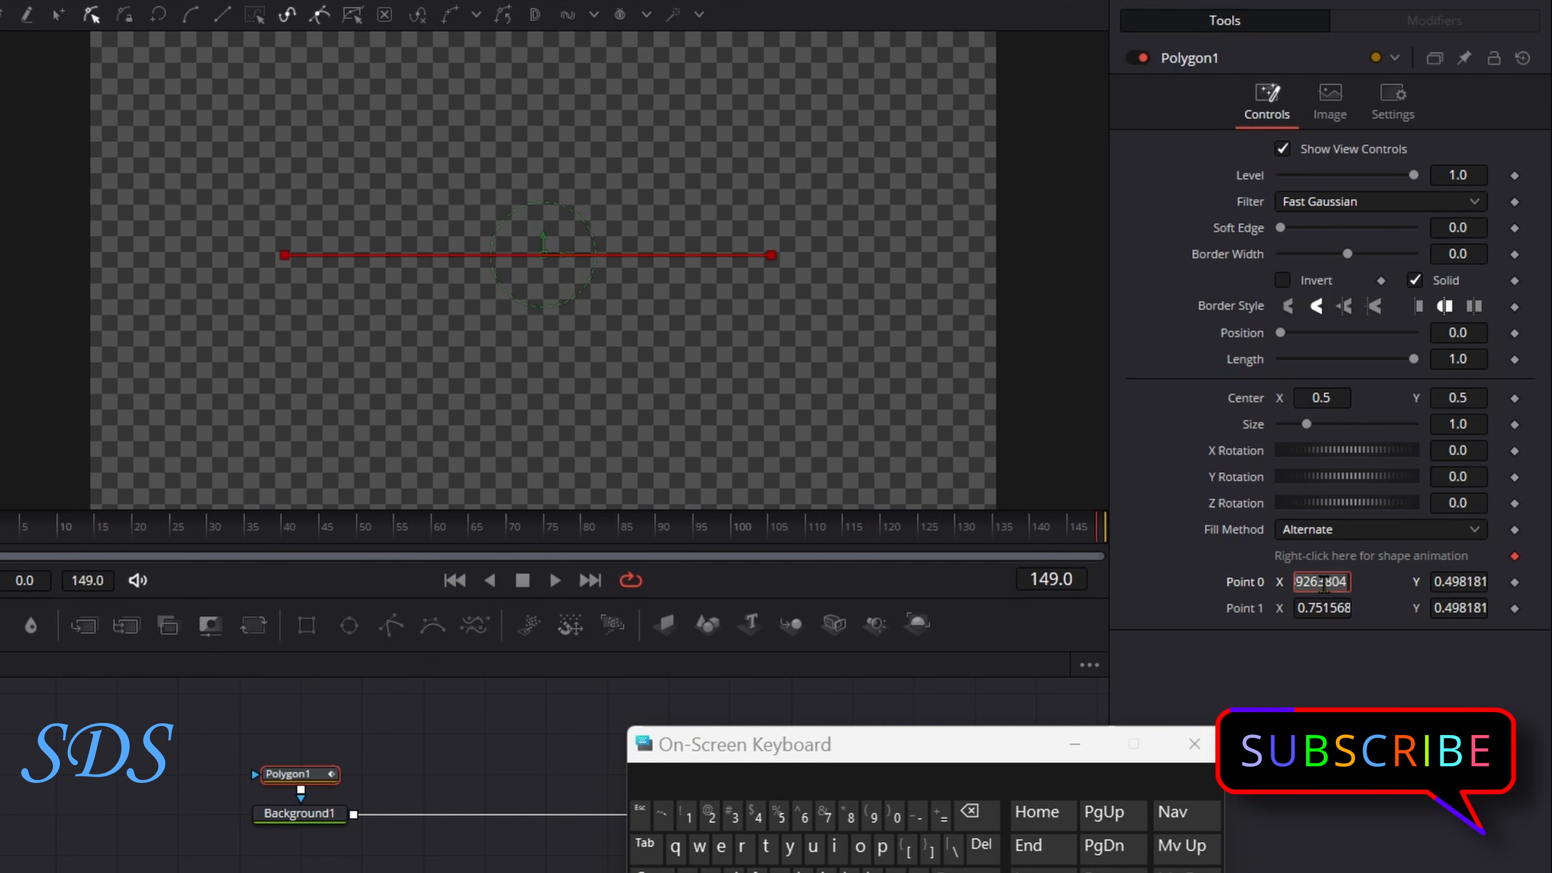
pyautogui.write('.20')
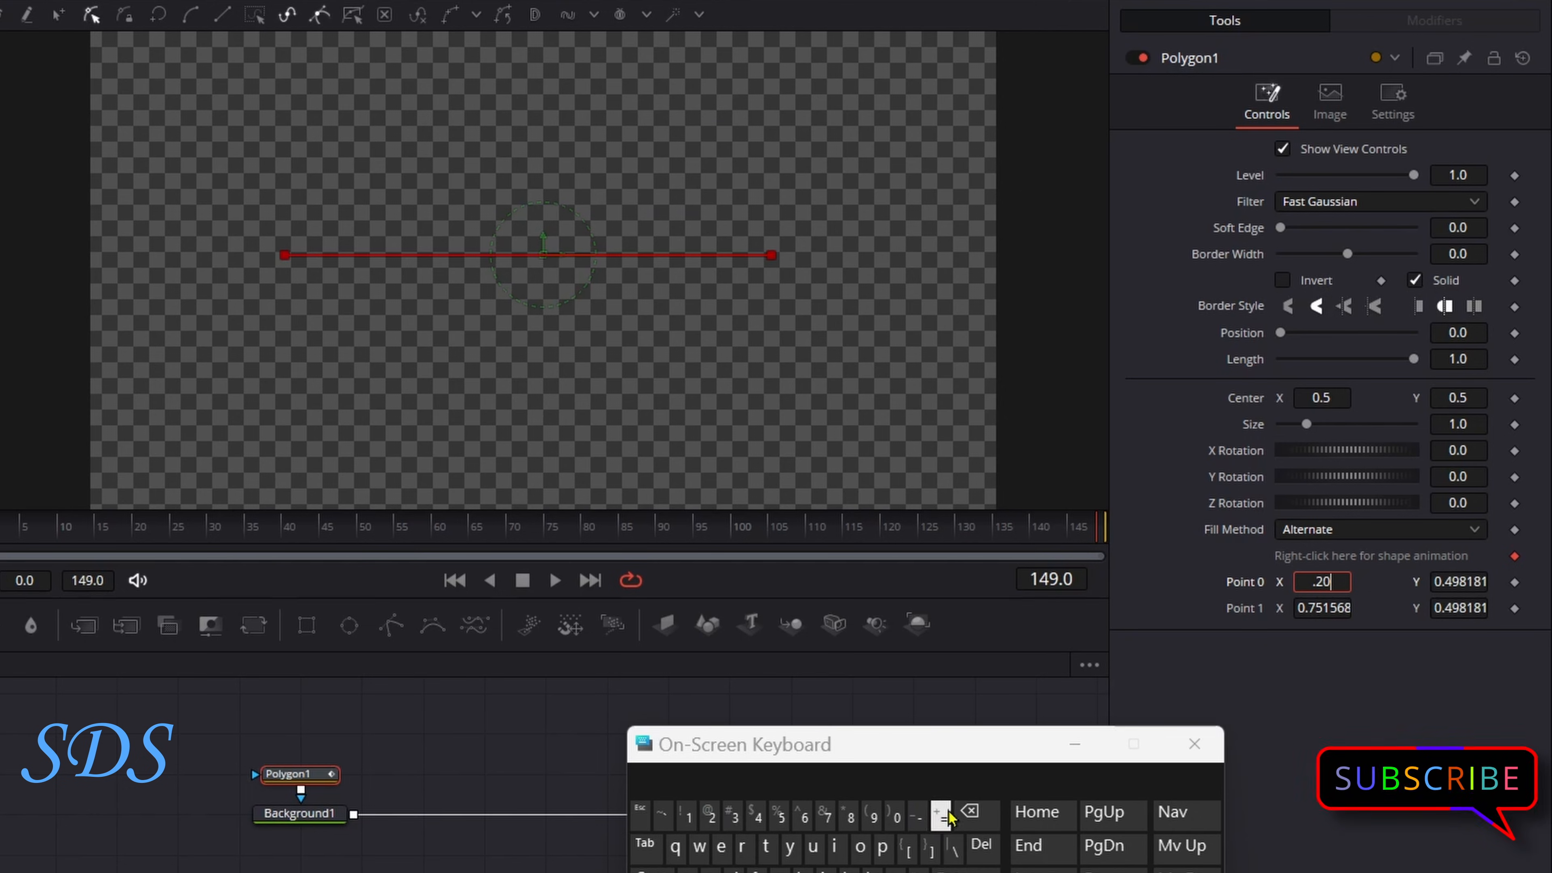
pyautogui.press('BackSpace')
pyautogui.write('5')
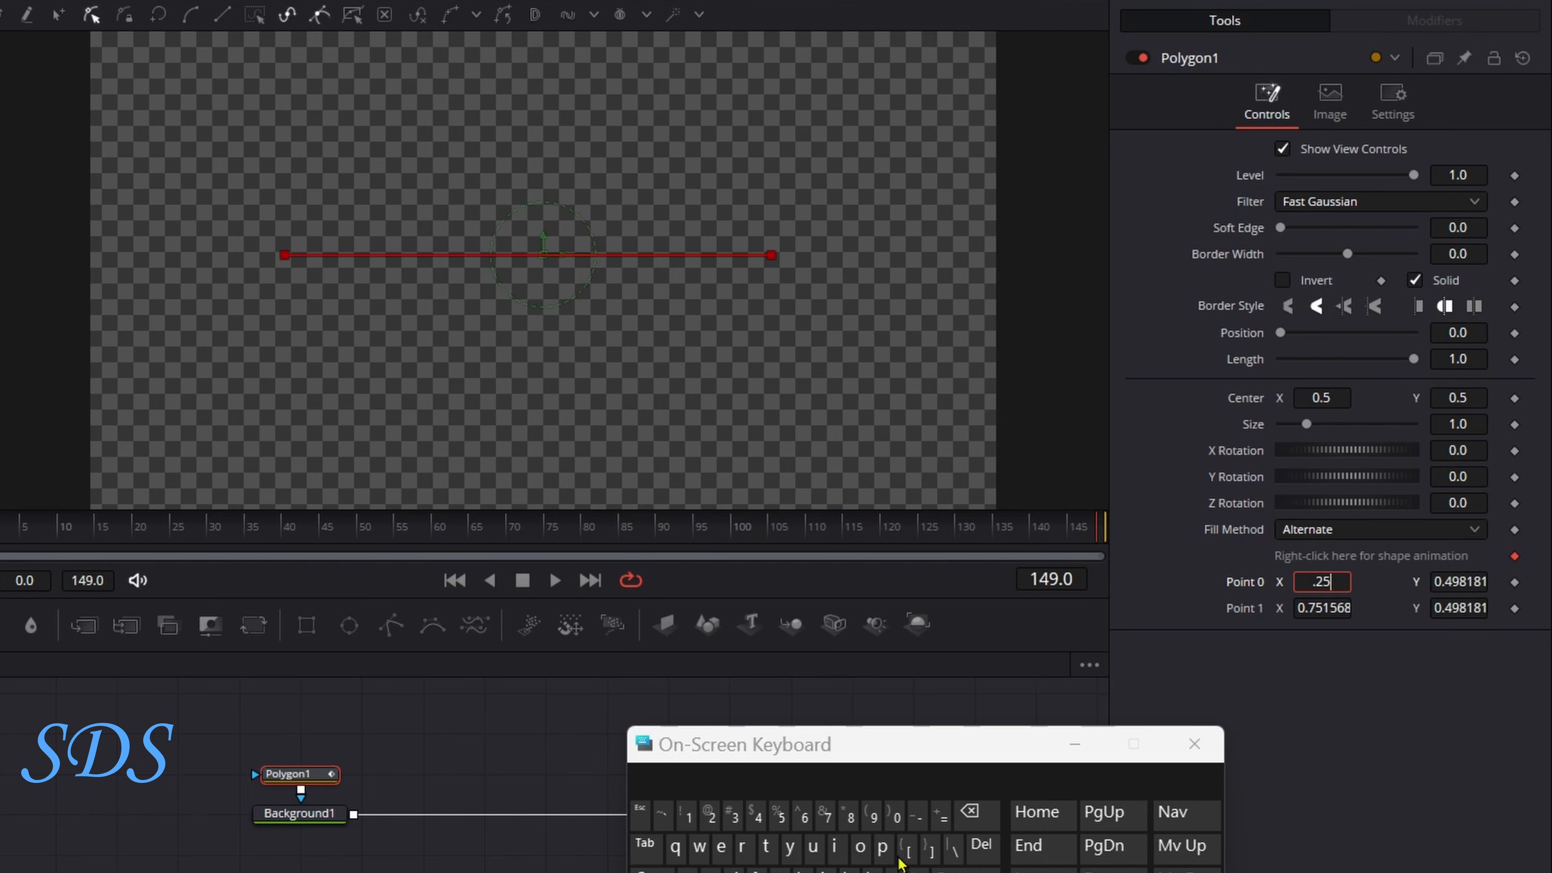
pyautogui.press('Return')
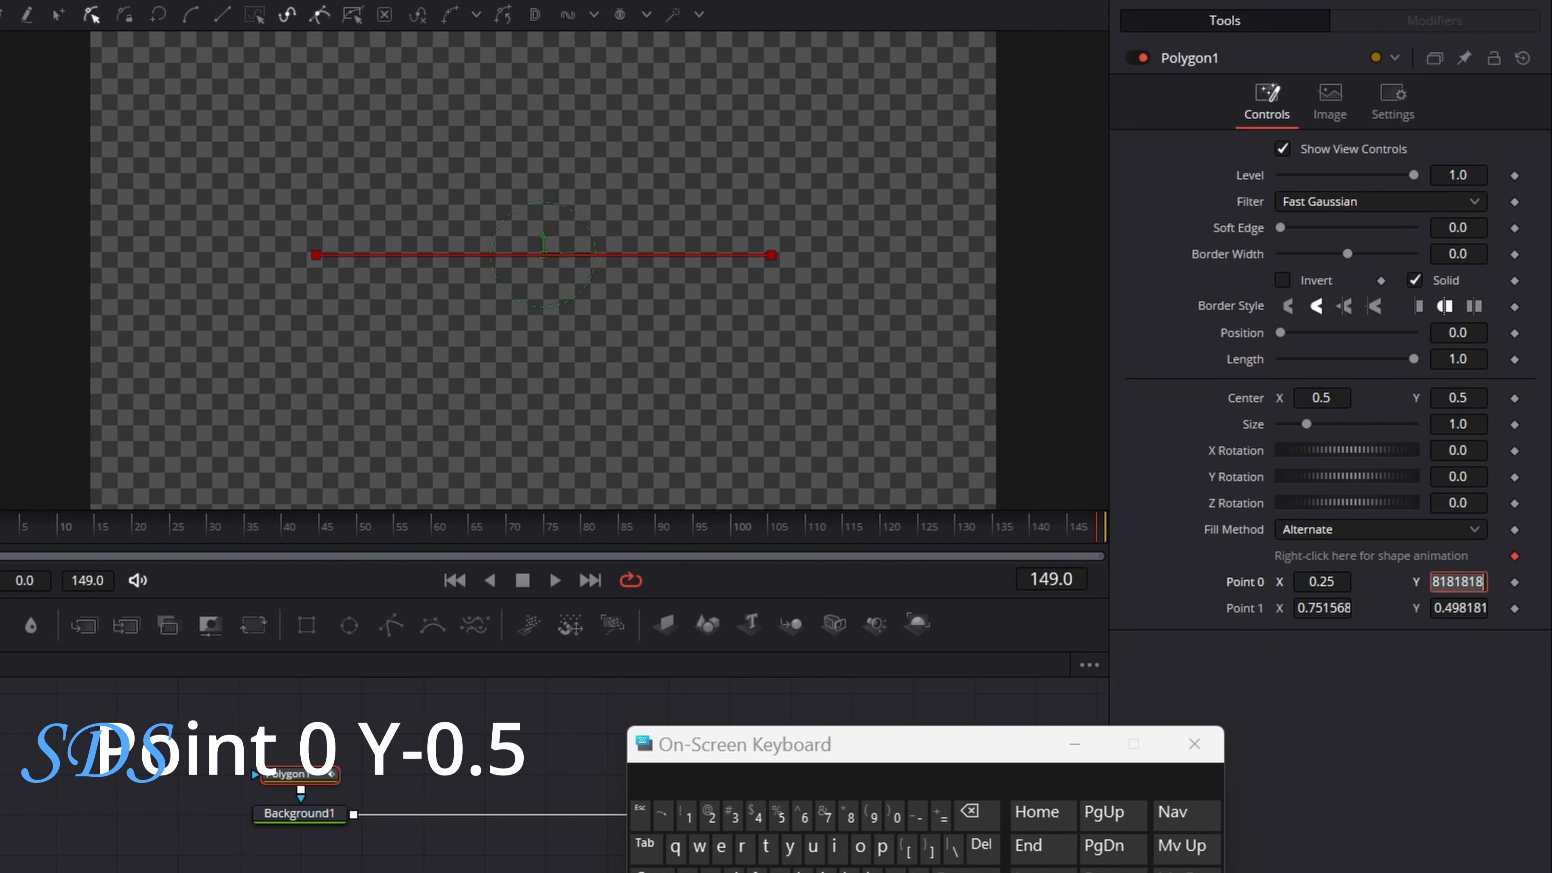
pyautogui.press('BackSpace')
pyautogui.write('.5')
pyautogui.press('Return')
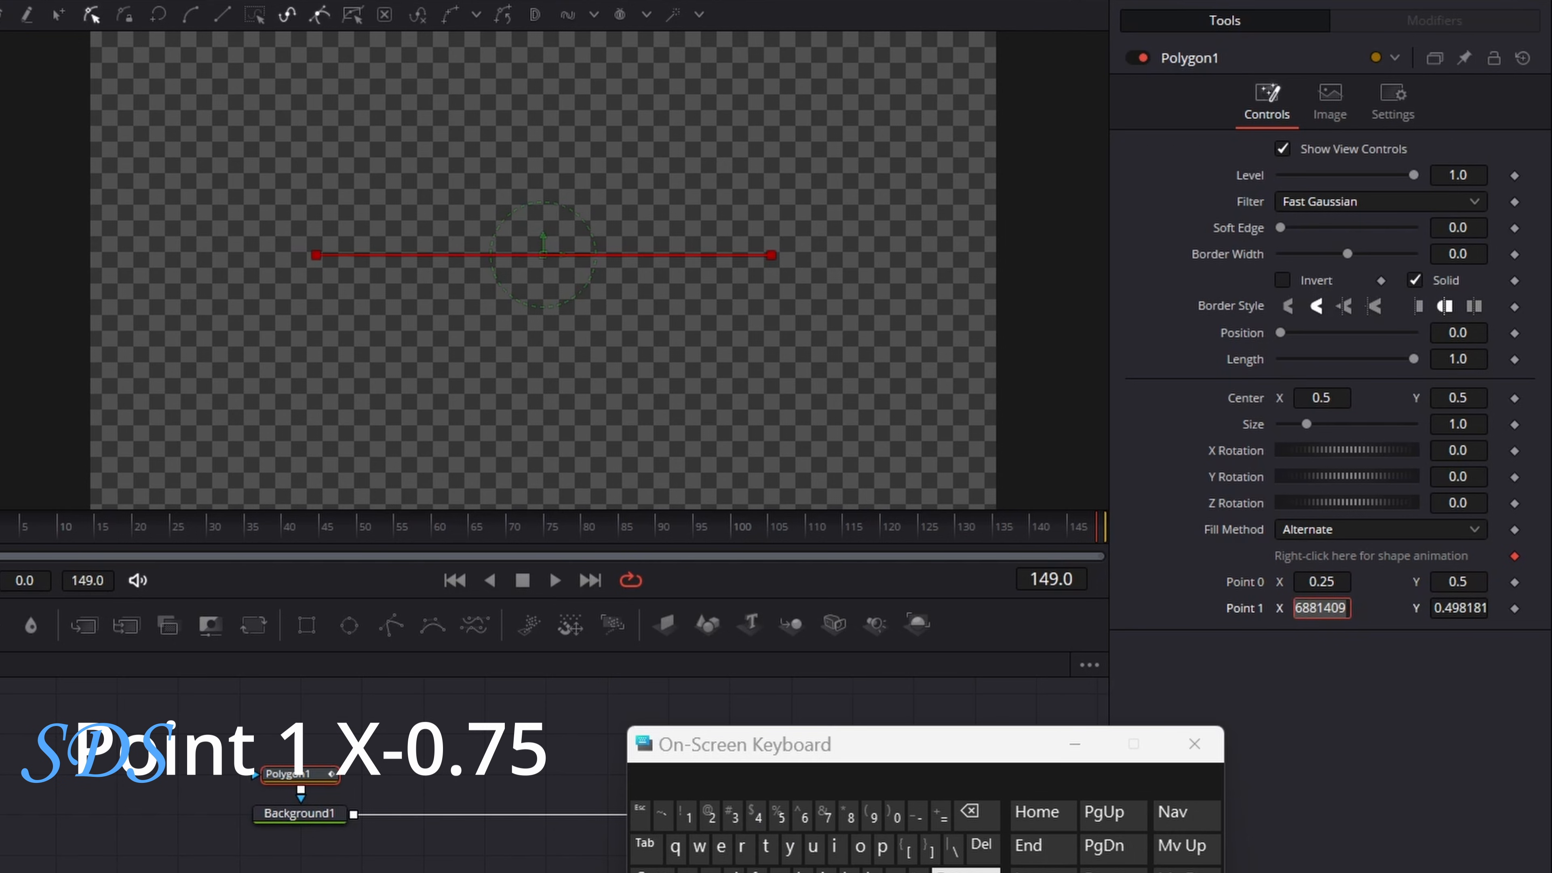
# Set the polyline's published Point 1 to X 0.75 and Y 0.5.
pyautogui.write('.7')
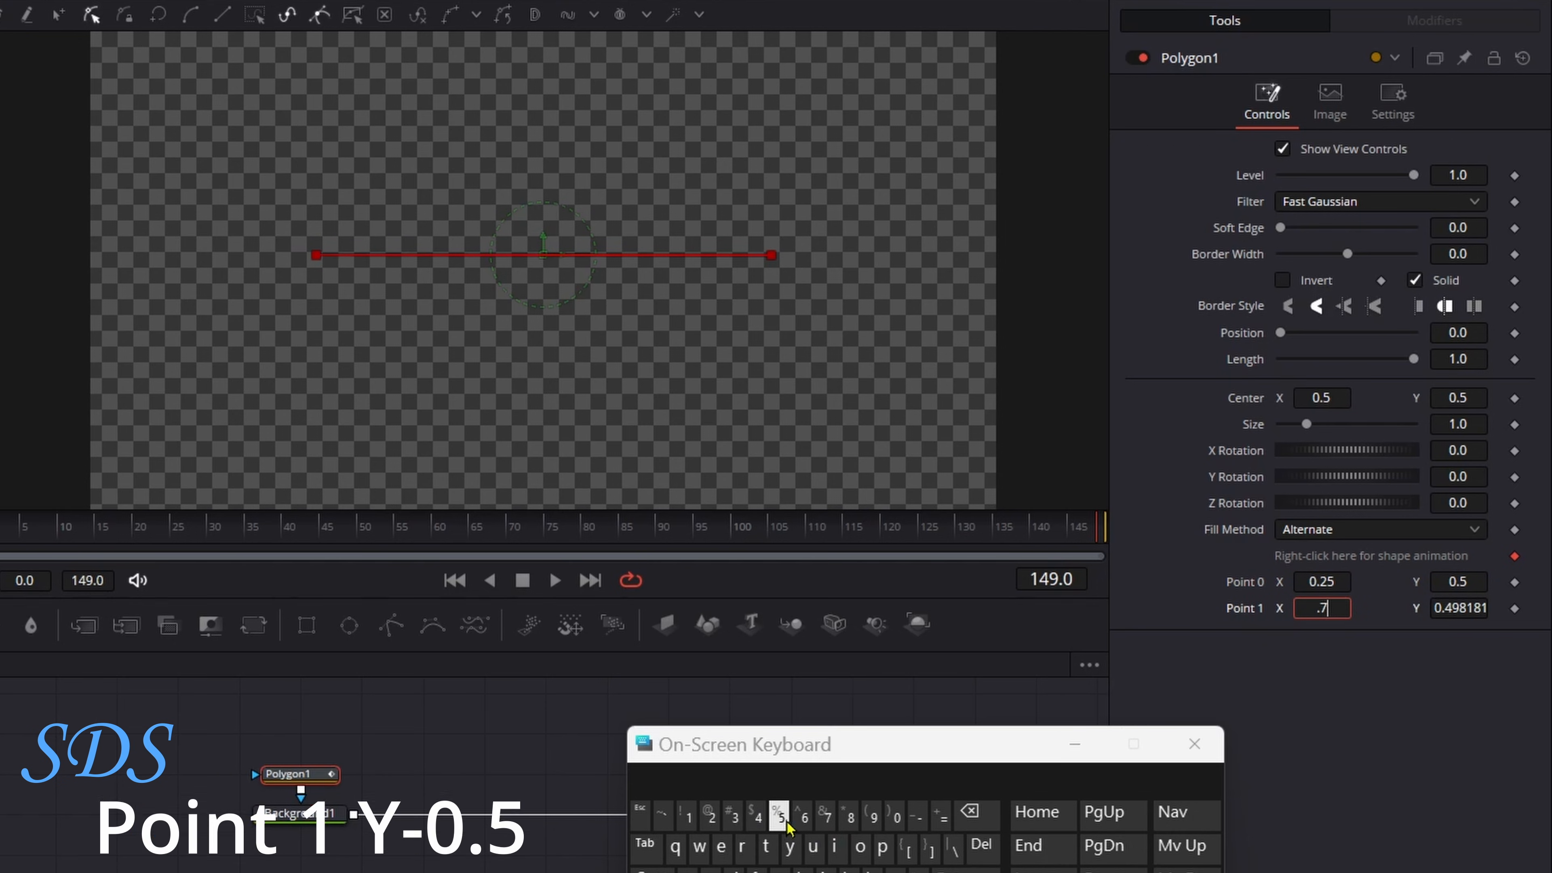
pyautogui.write('5')
pyautogui.press('Return')
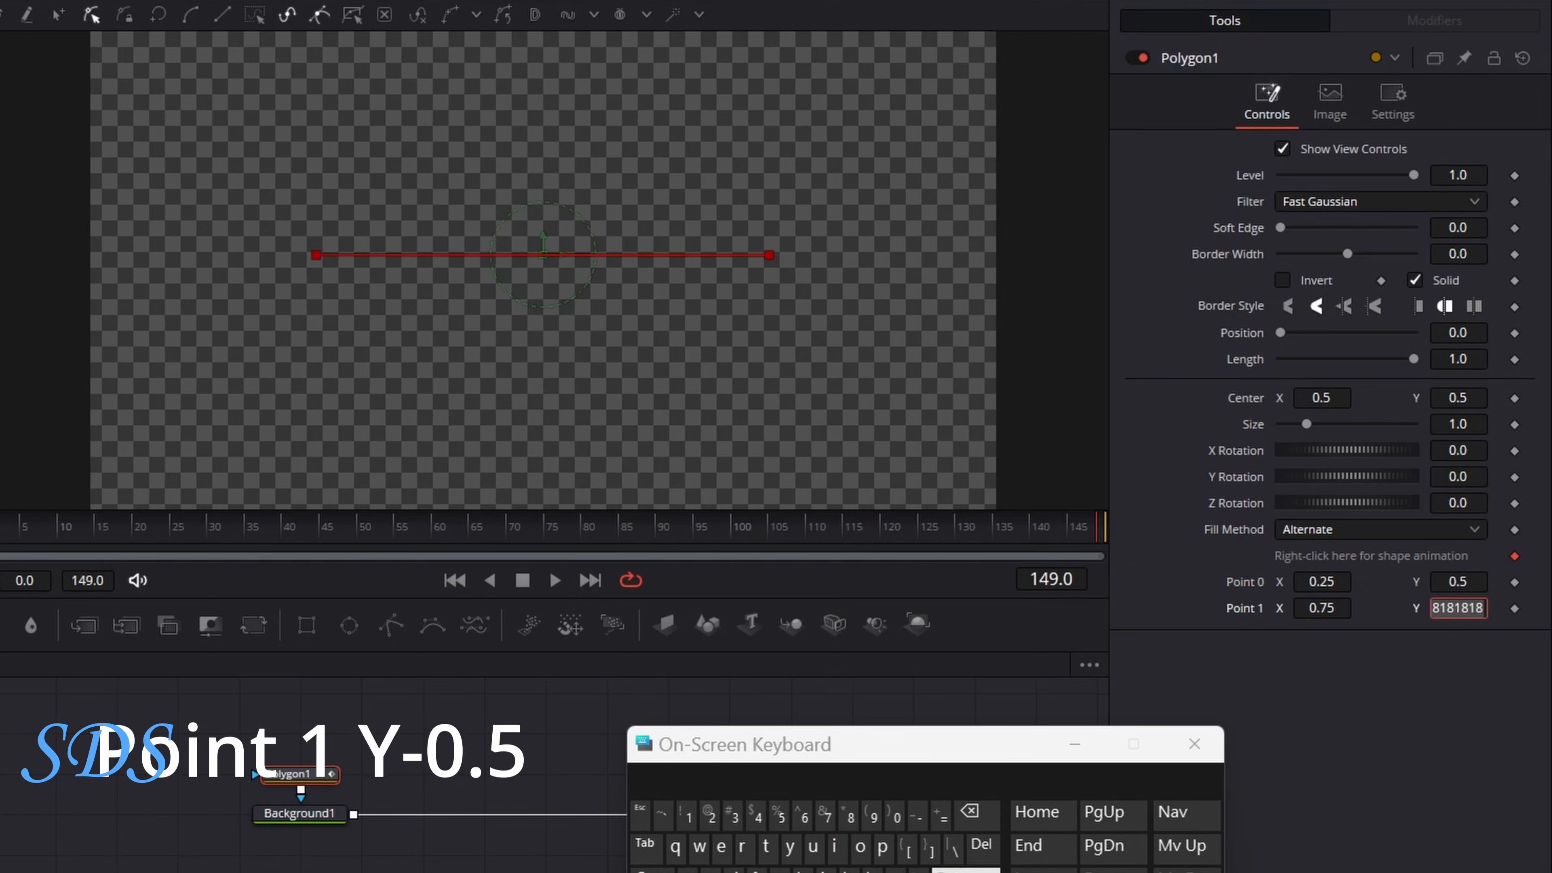
pyautogui.write('.5')
pyautogui.click(966, 870)
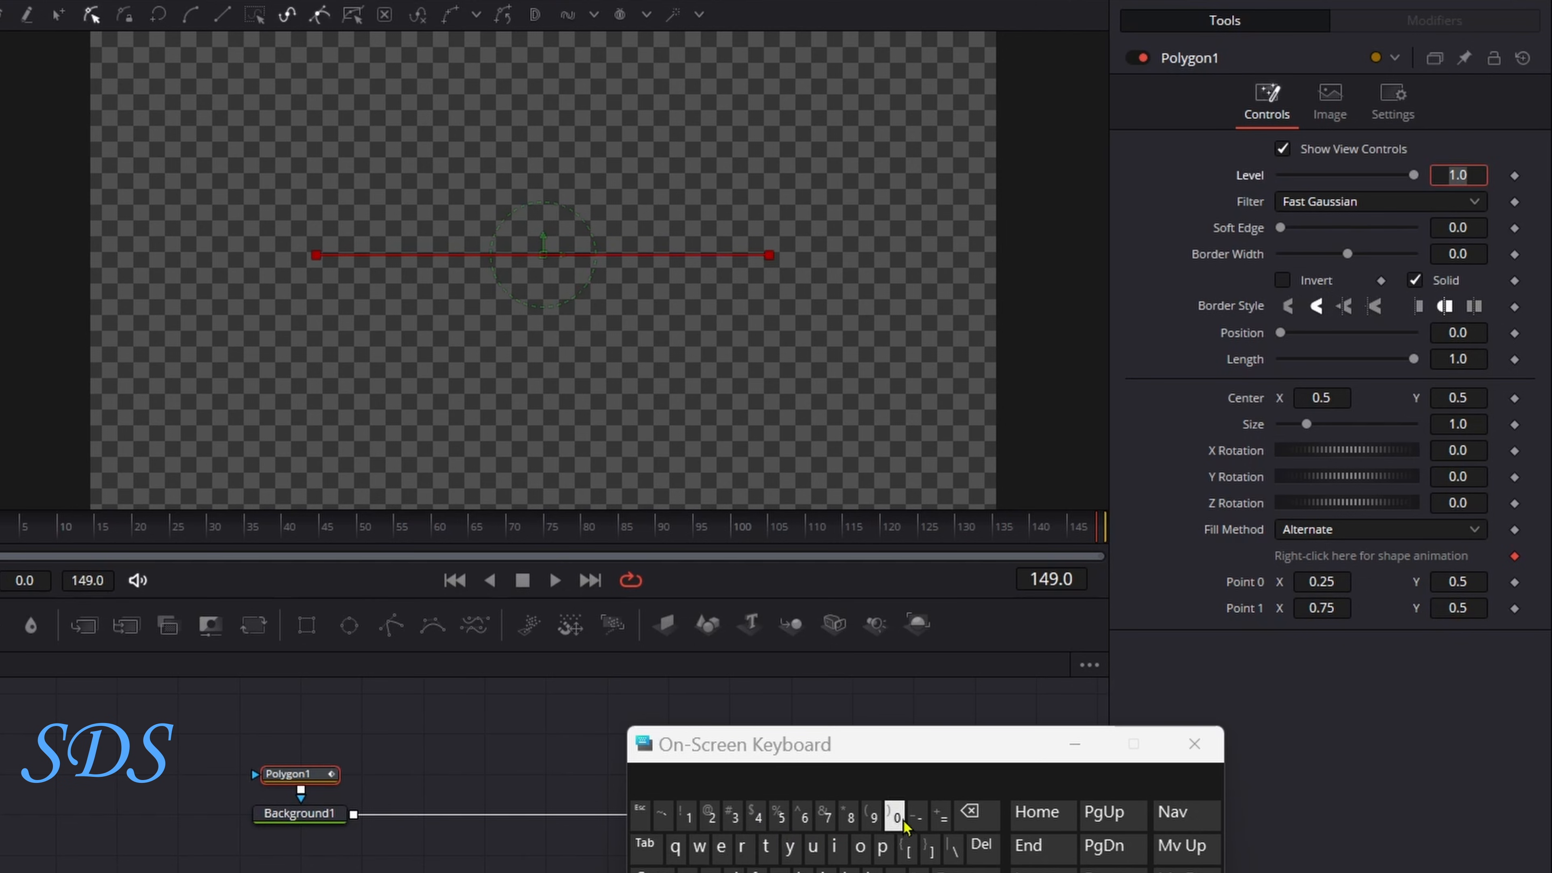
# Modify the polygon's published Point 0 with an XY Path modifier.
pyautogui.moveTo(894, 767); pyautogui.dragTo(746, 807)
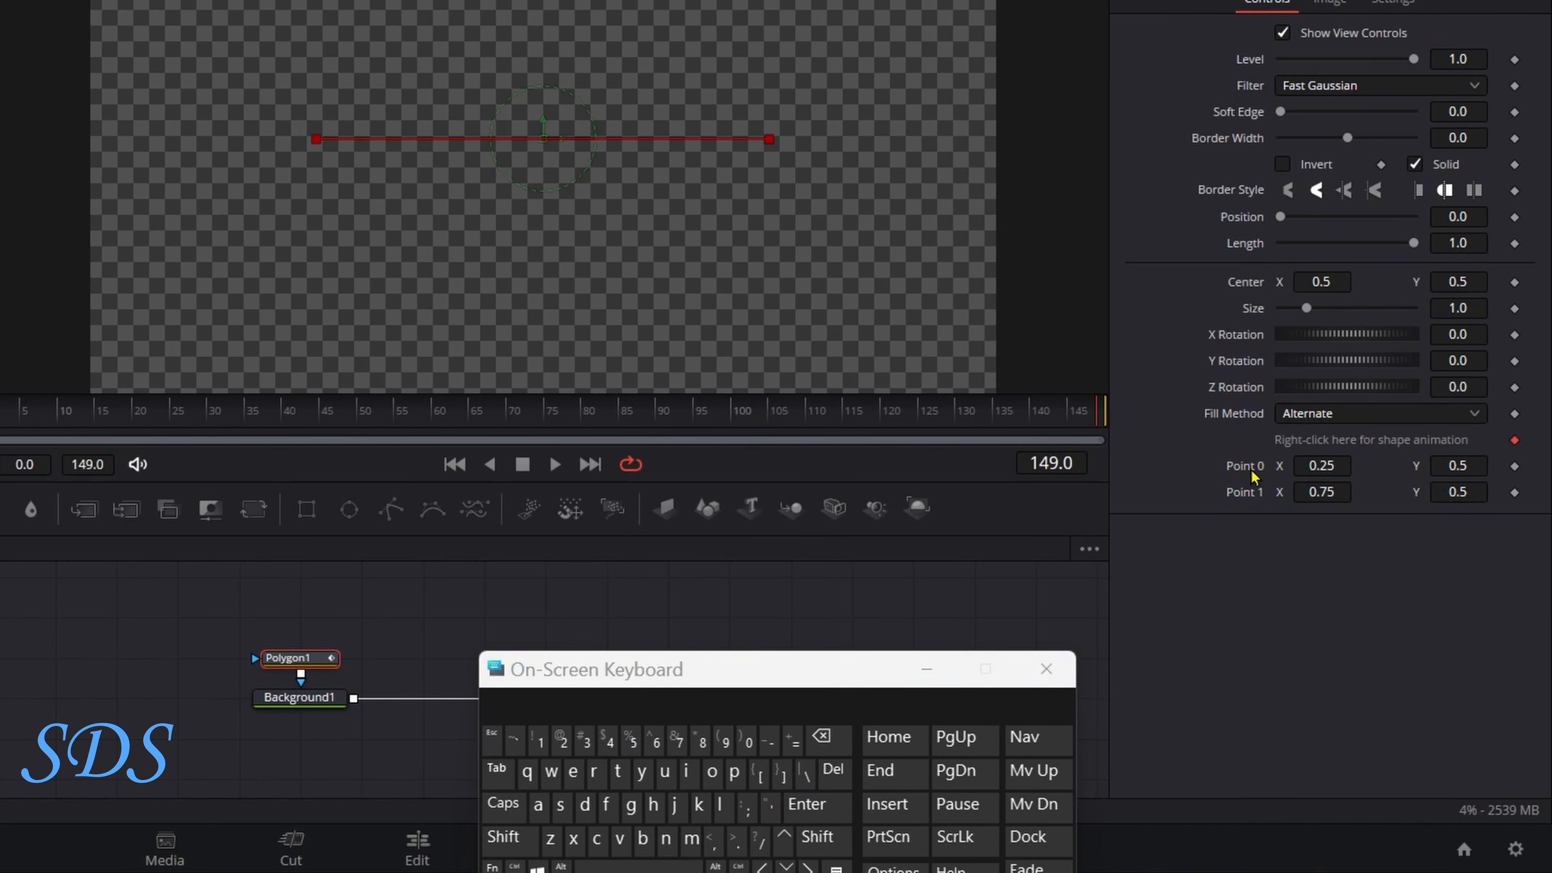
pyautogui.rightClick(1253, 479)
pyautogui.moveTo(1316, 562)
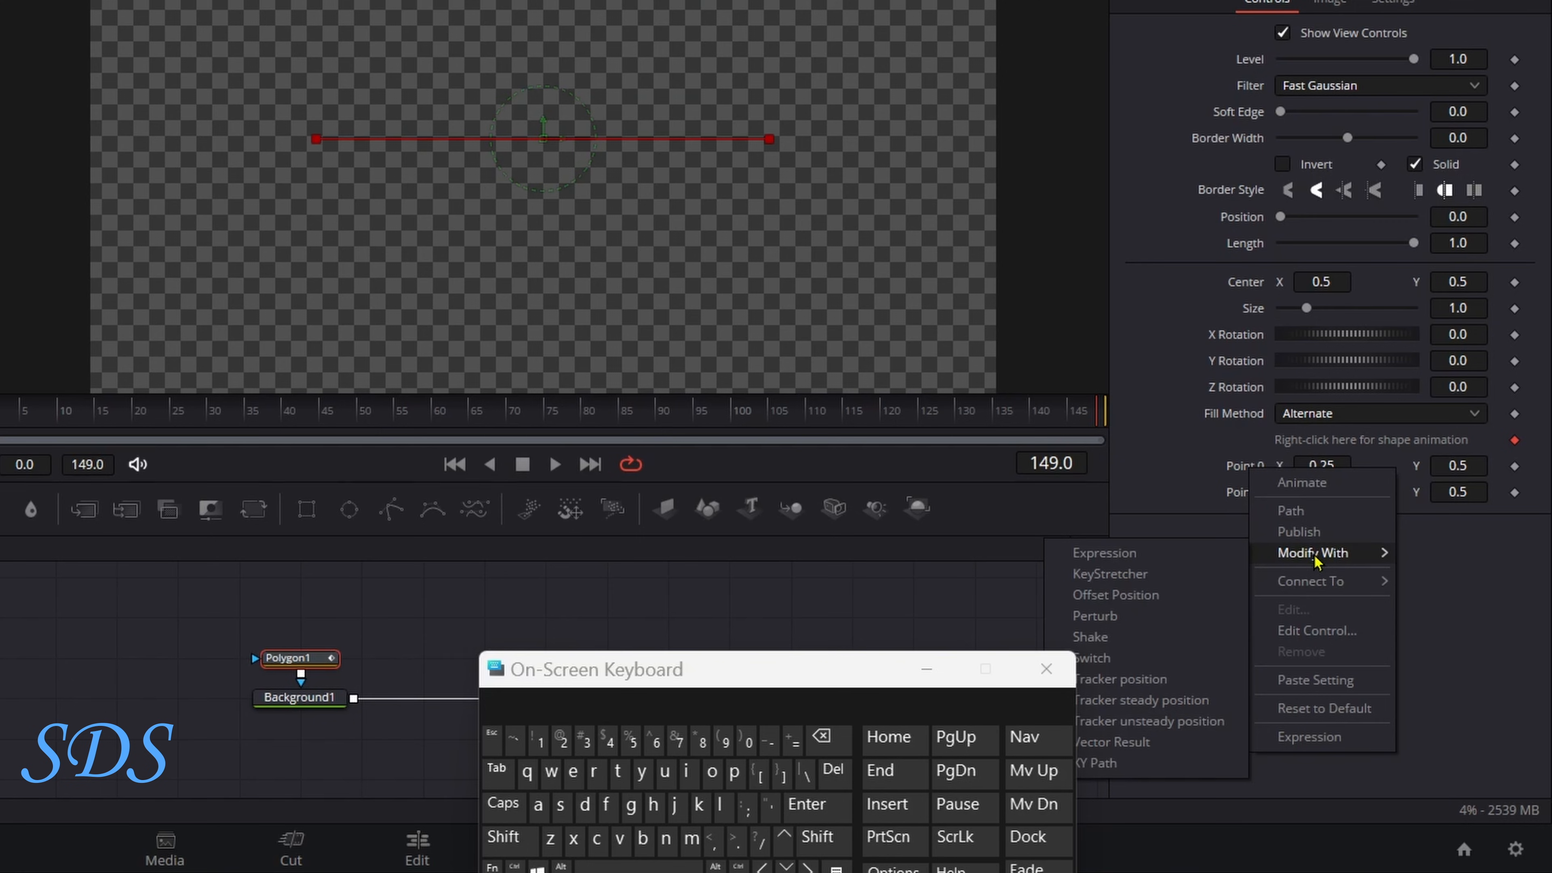
pyautogui.moveTo(812, 677); pyautogui.dragTo(434, 685)
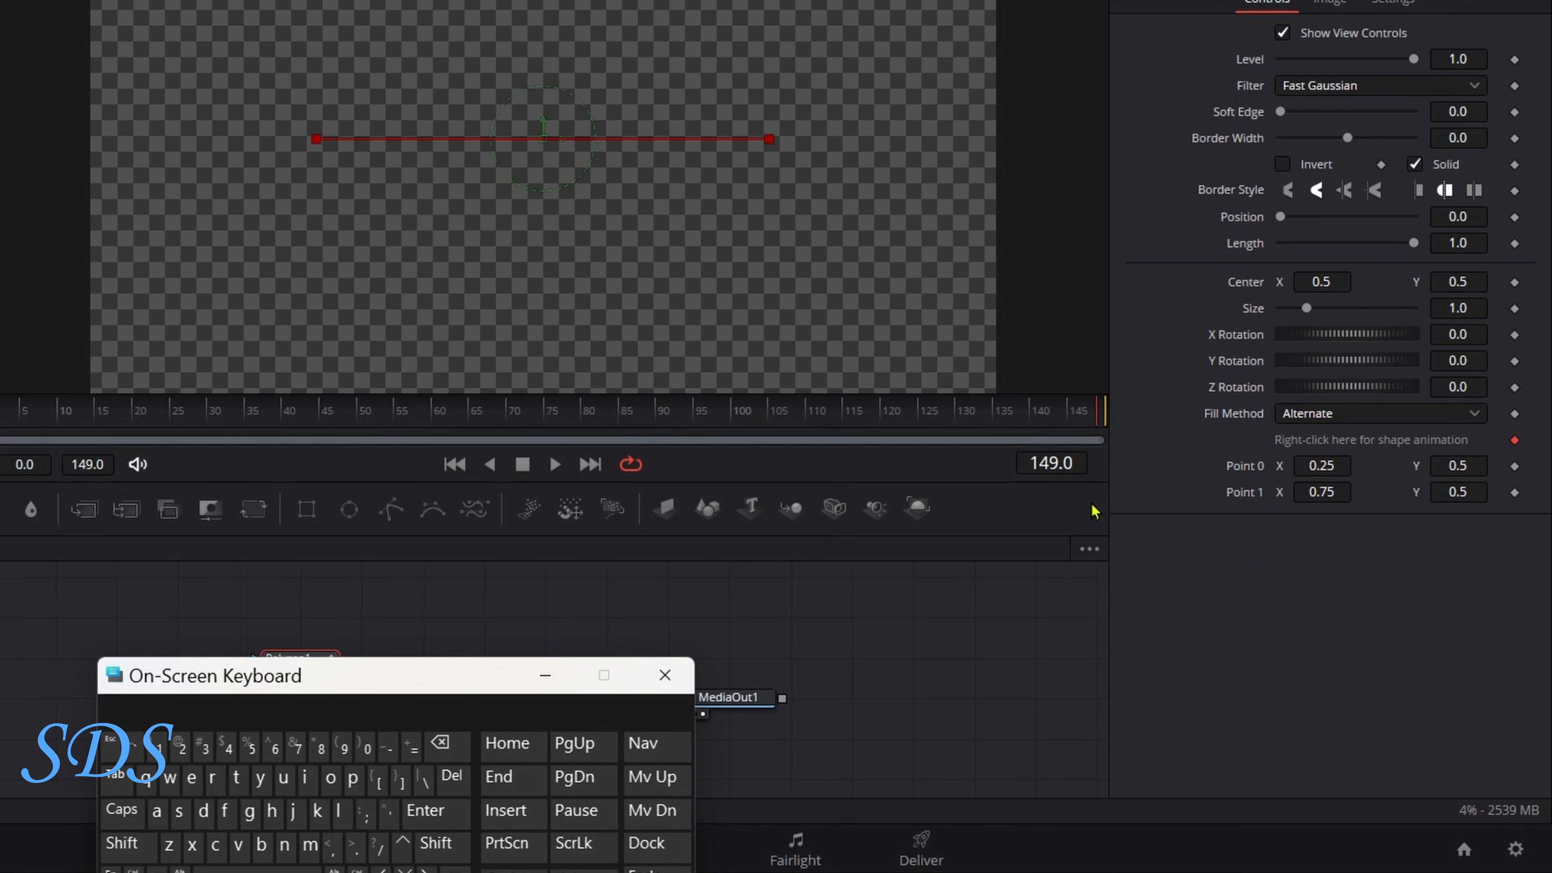
pyautogui.rightClick(1243, 472)
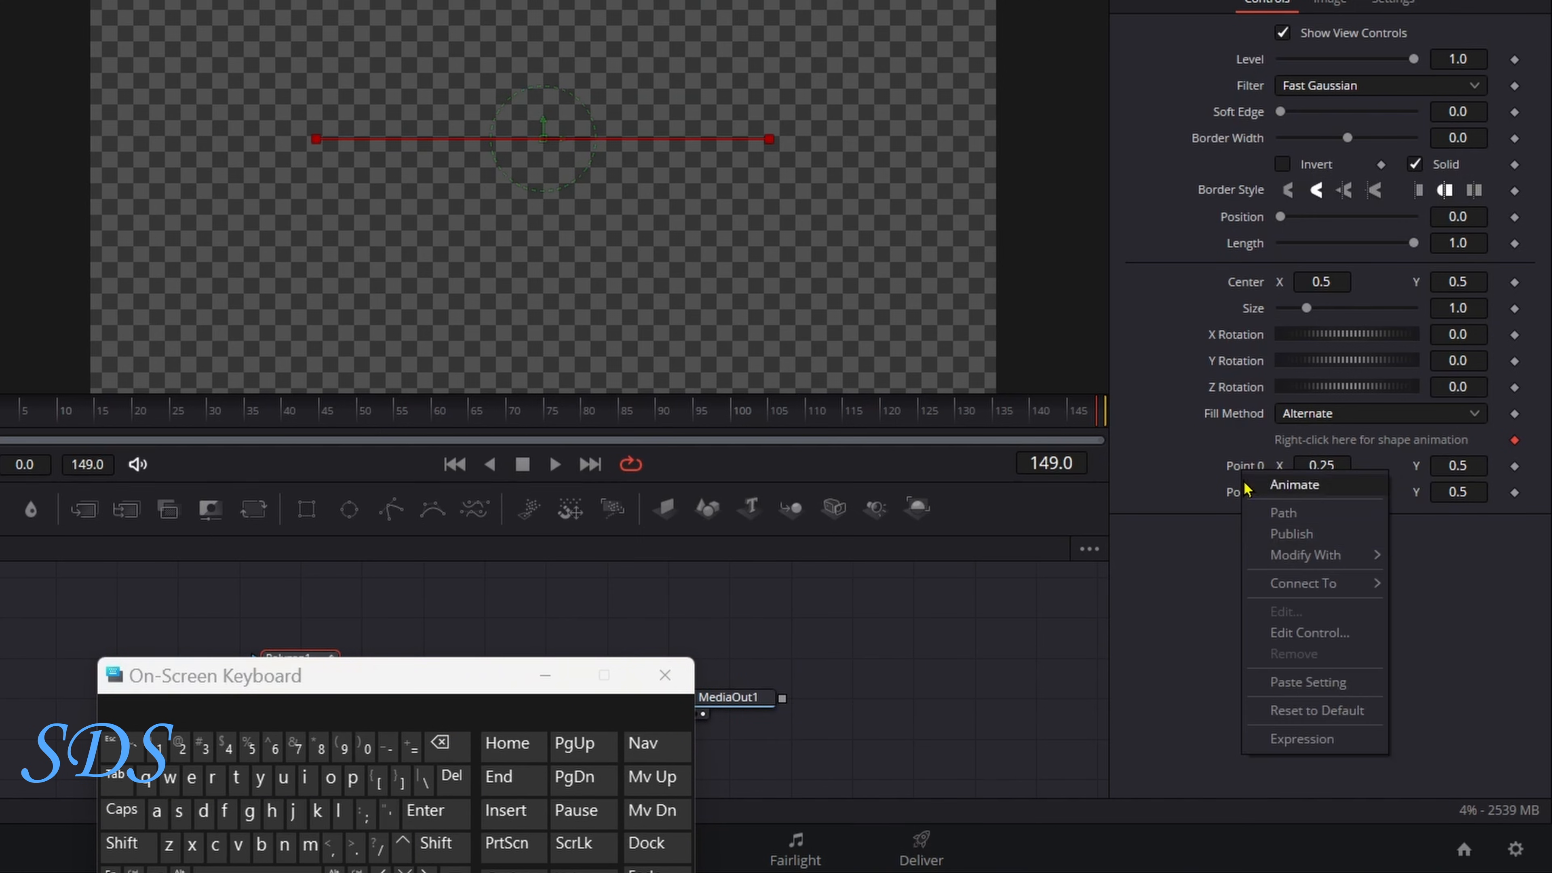
pyautogui.moveTo(1299, 557)
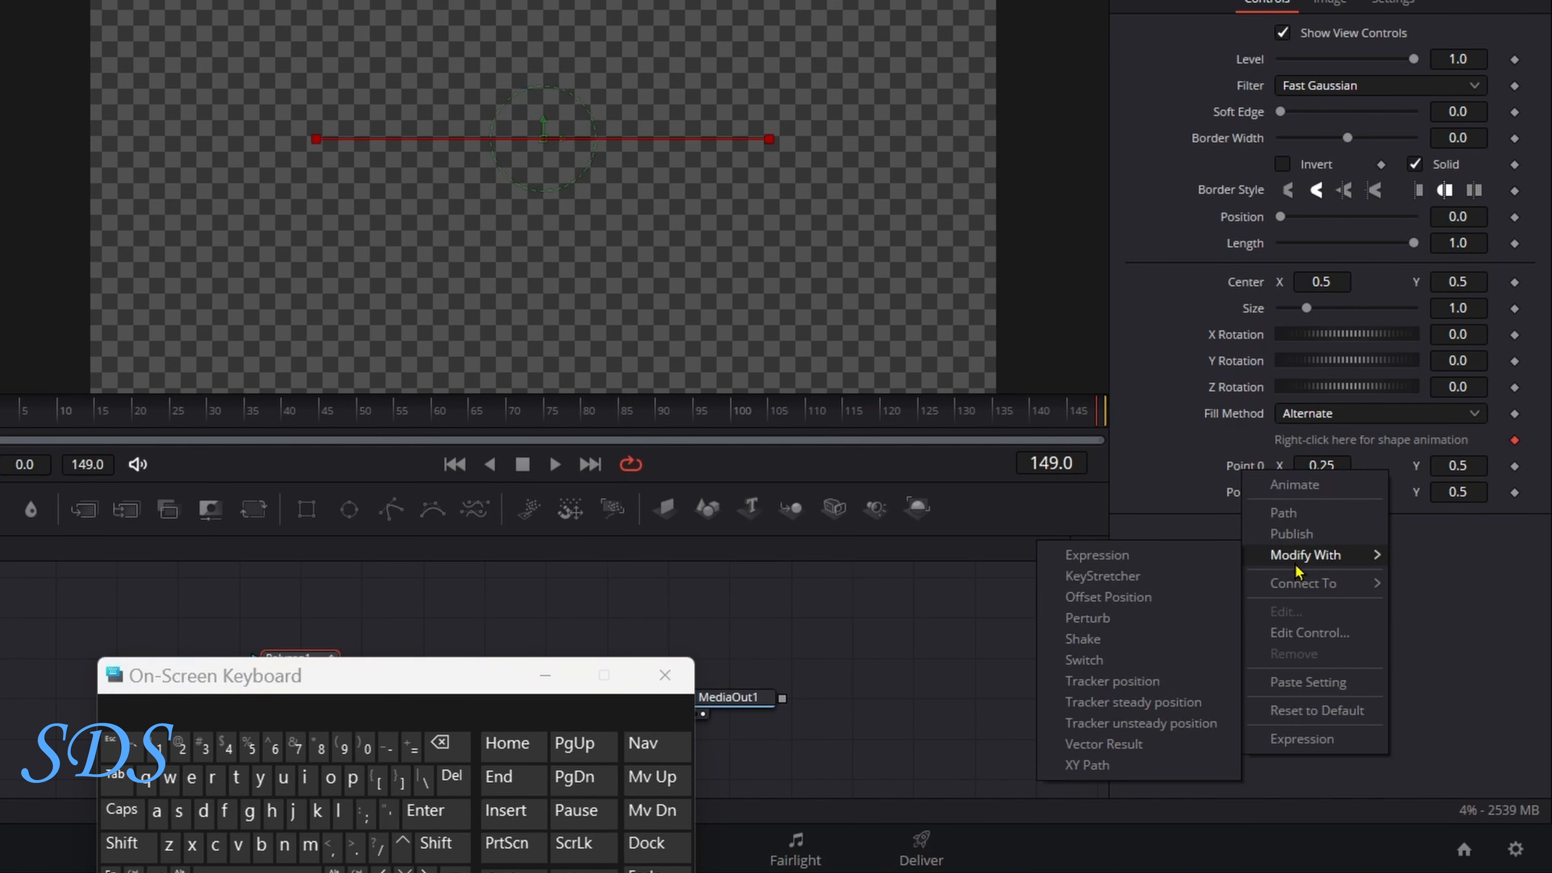
pyautogui.click(1155, 775)
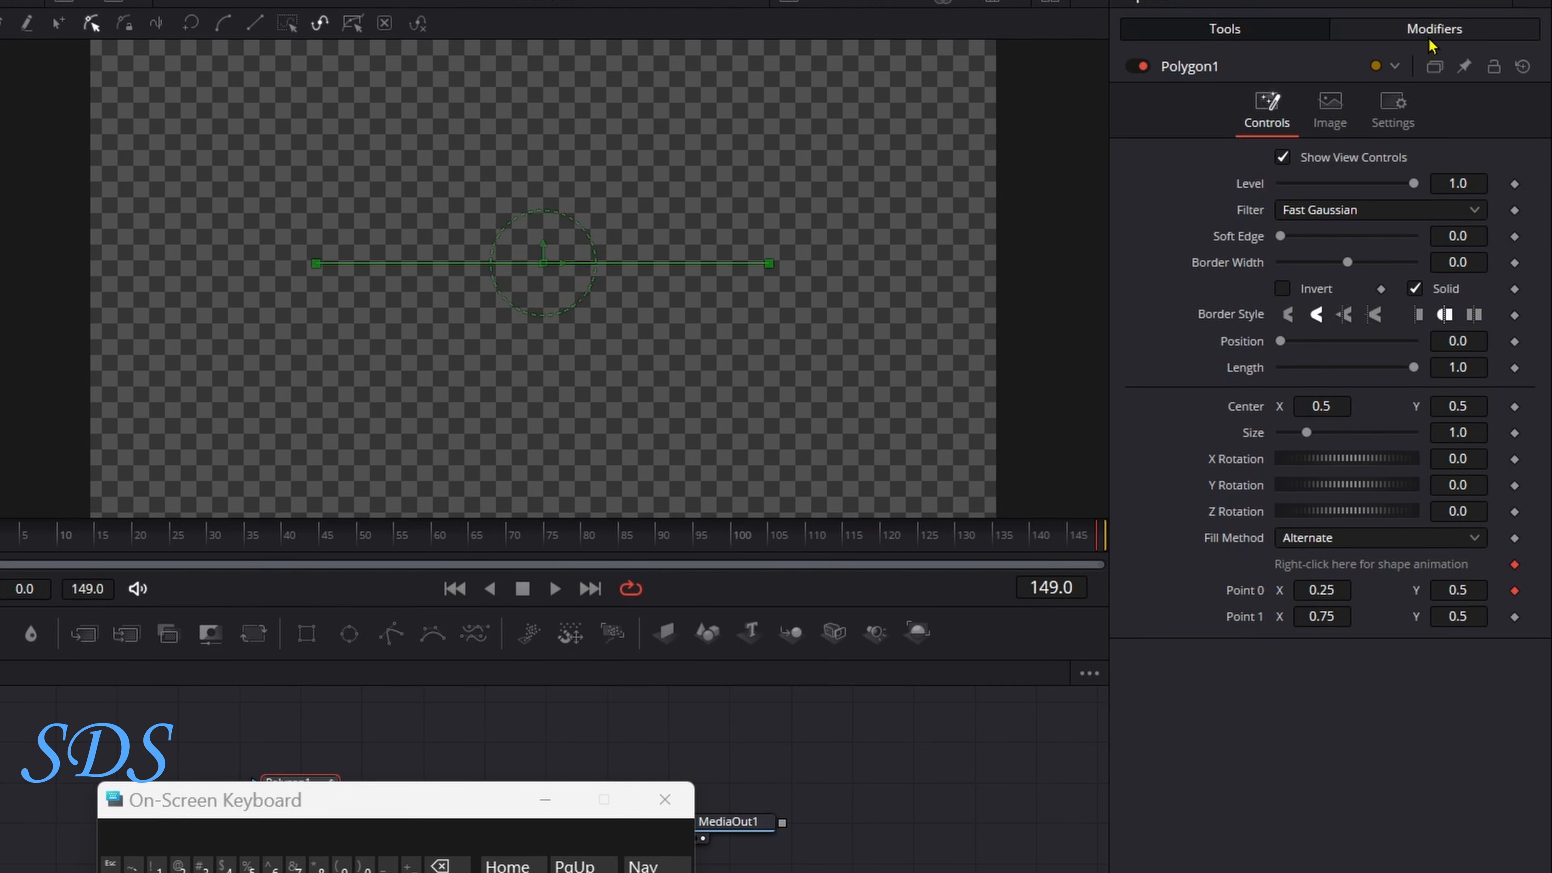
# Remove the keyframe animation from both X and Y in Point 0's XY Path modifier.
pyautogui.click(1430, 37)
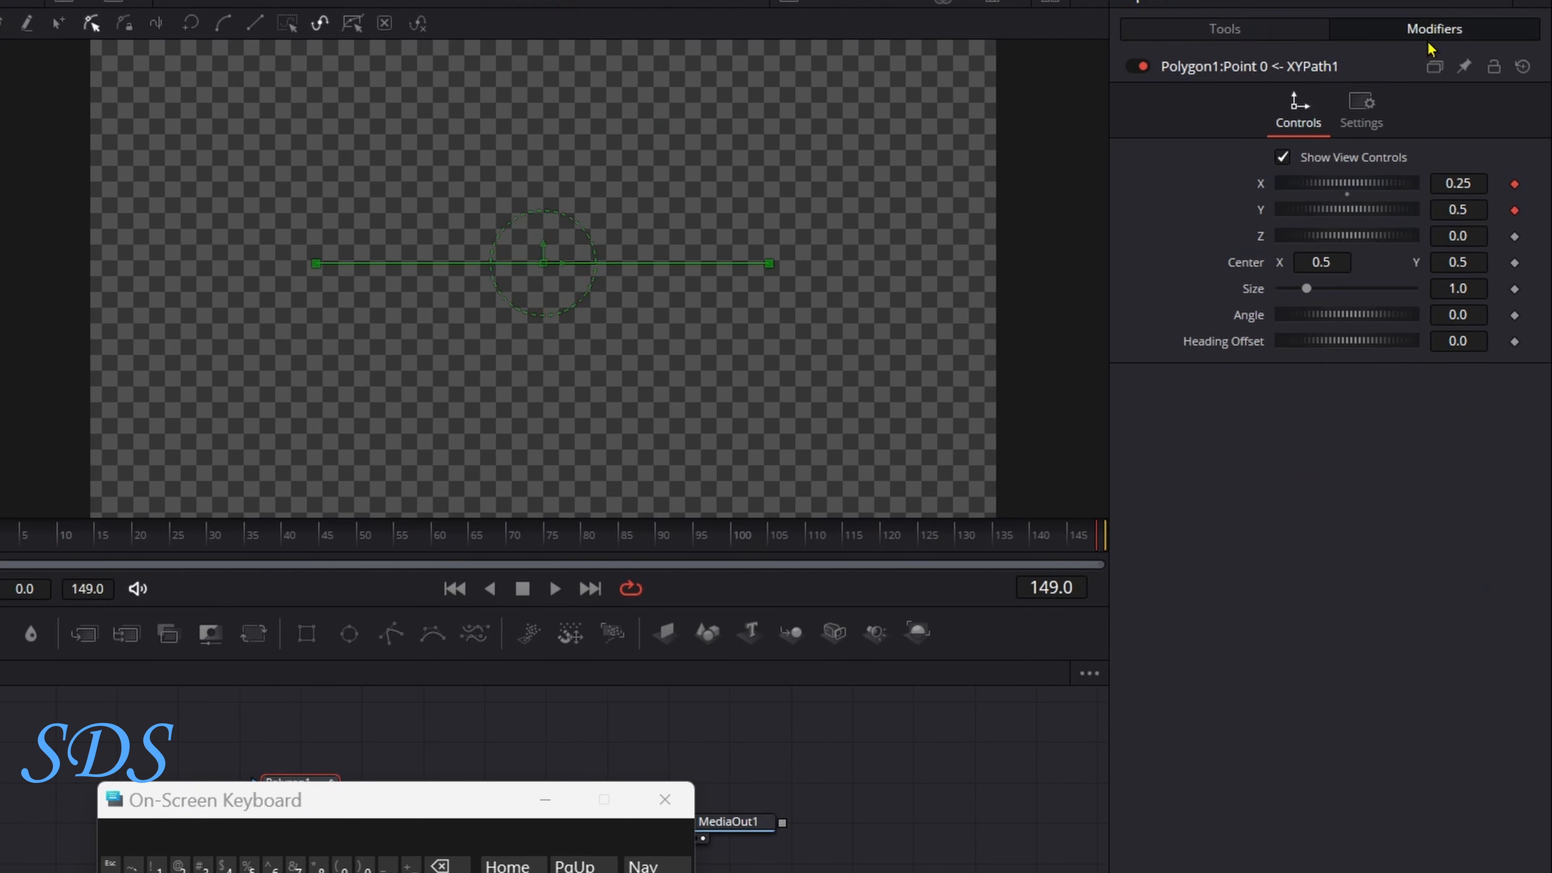
pyautogui.rightClick(1258, 217)
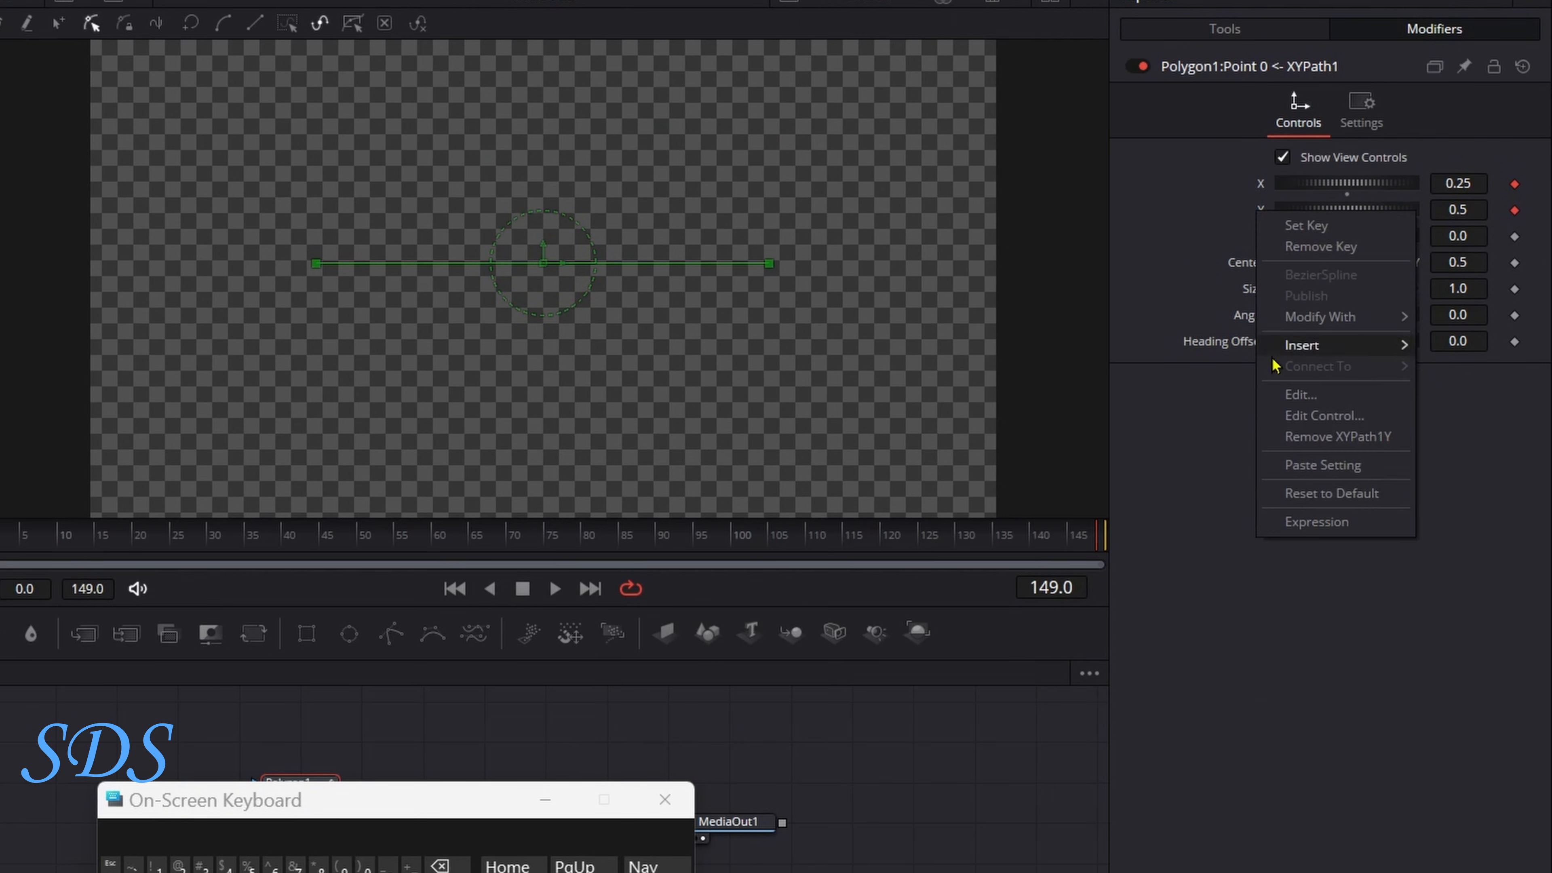
pyautogui.click(1303, 445)
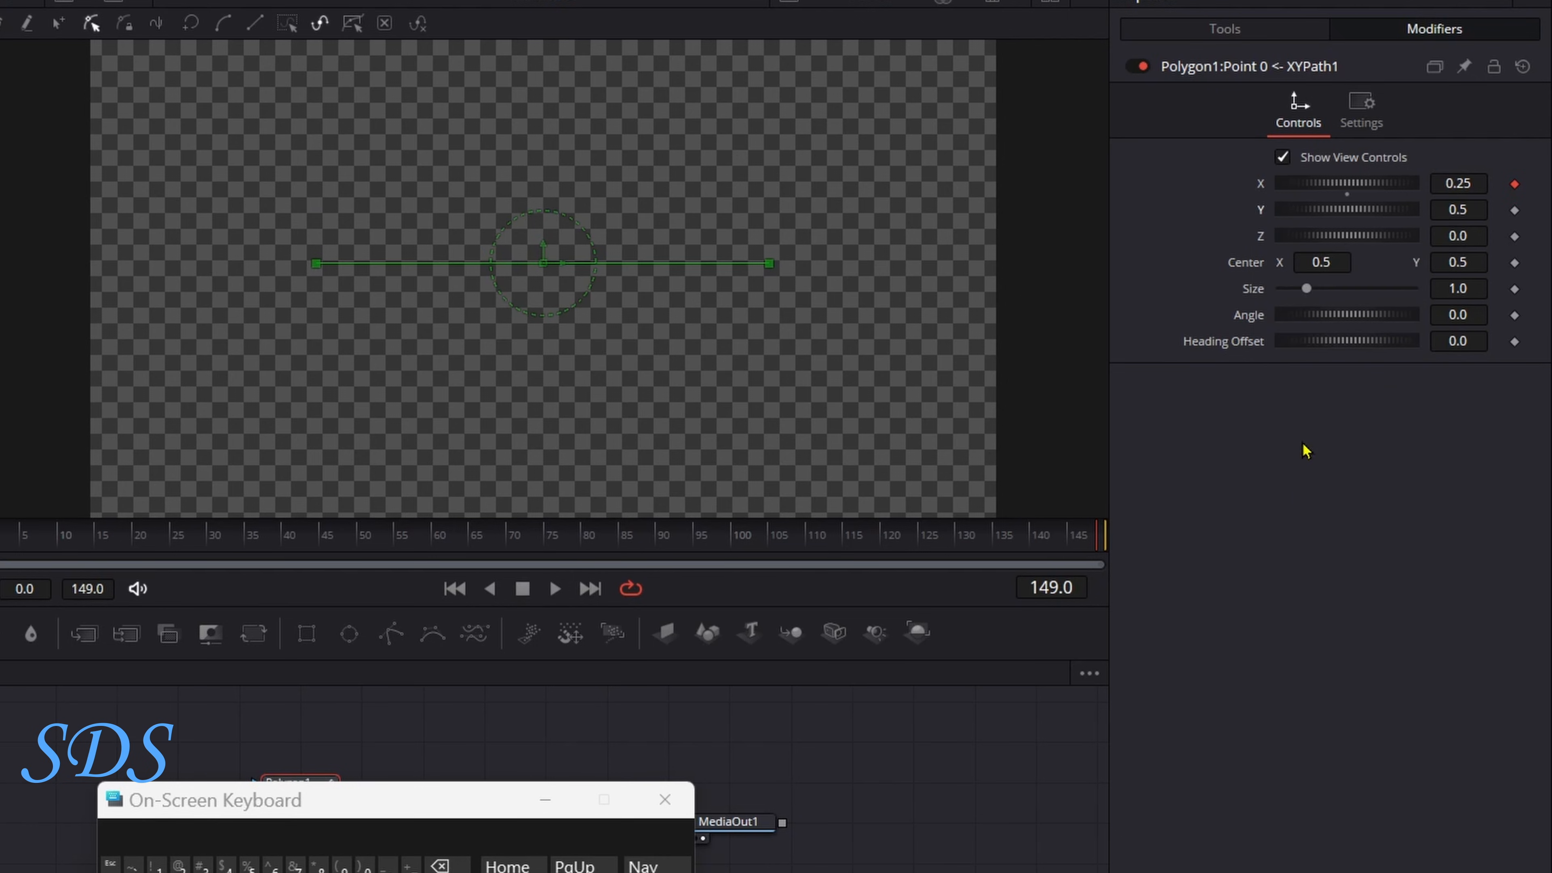
pyautogui.rightClick(1260, 199)
pyautogui.click(1298, 419)
# Modify the X value of Point 0's XY Path with Anim Curves.
pyautogui.rightClick(1264, 195)
pyautogui.moveTo(1310, 276)
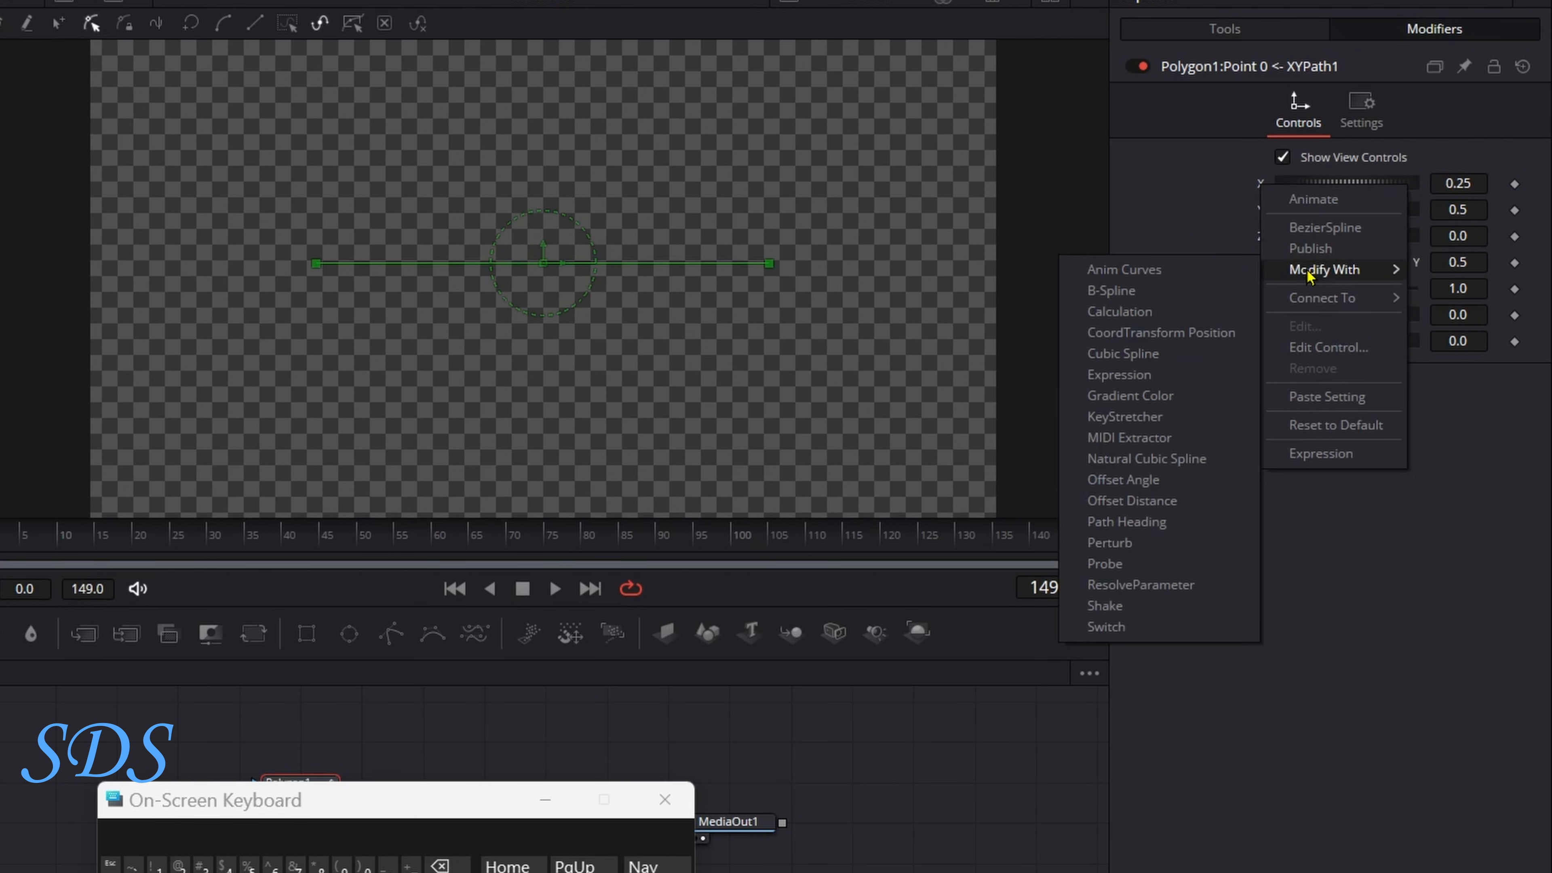
pyautogui.click(1125, 269)
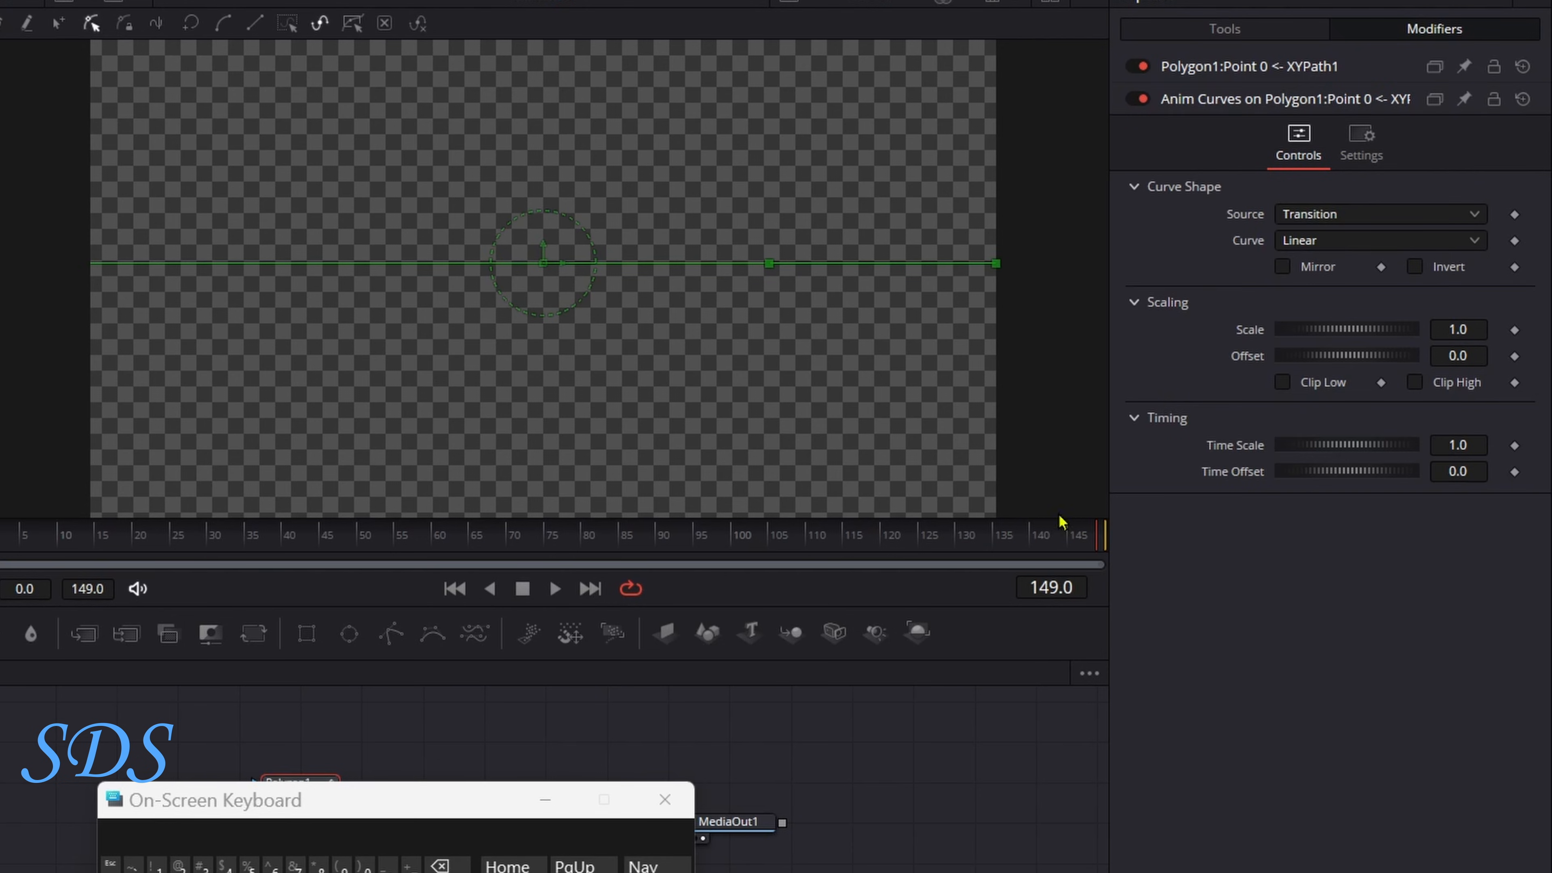
# Set the Anim Curves scale on Point 0's X value to 0.5.
pyautogui.moveTo(408, 789); pyautogui.dragTo(967, 642)
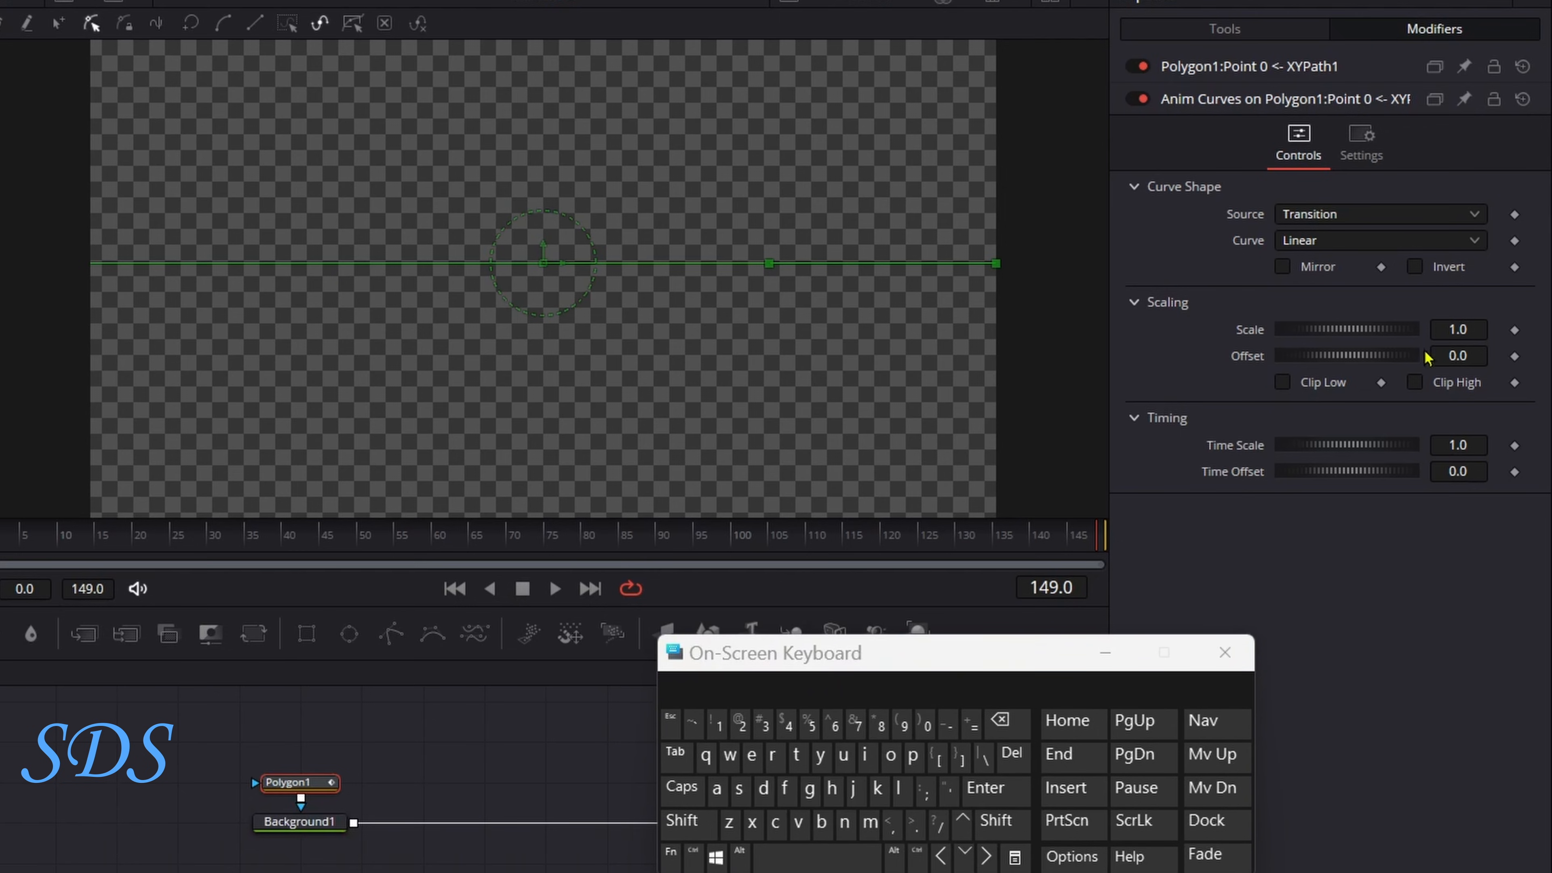
pyautogui.click(1458, 329)
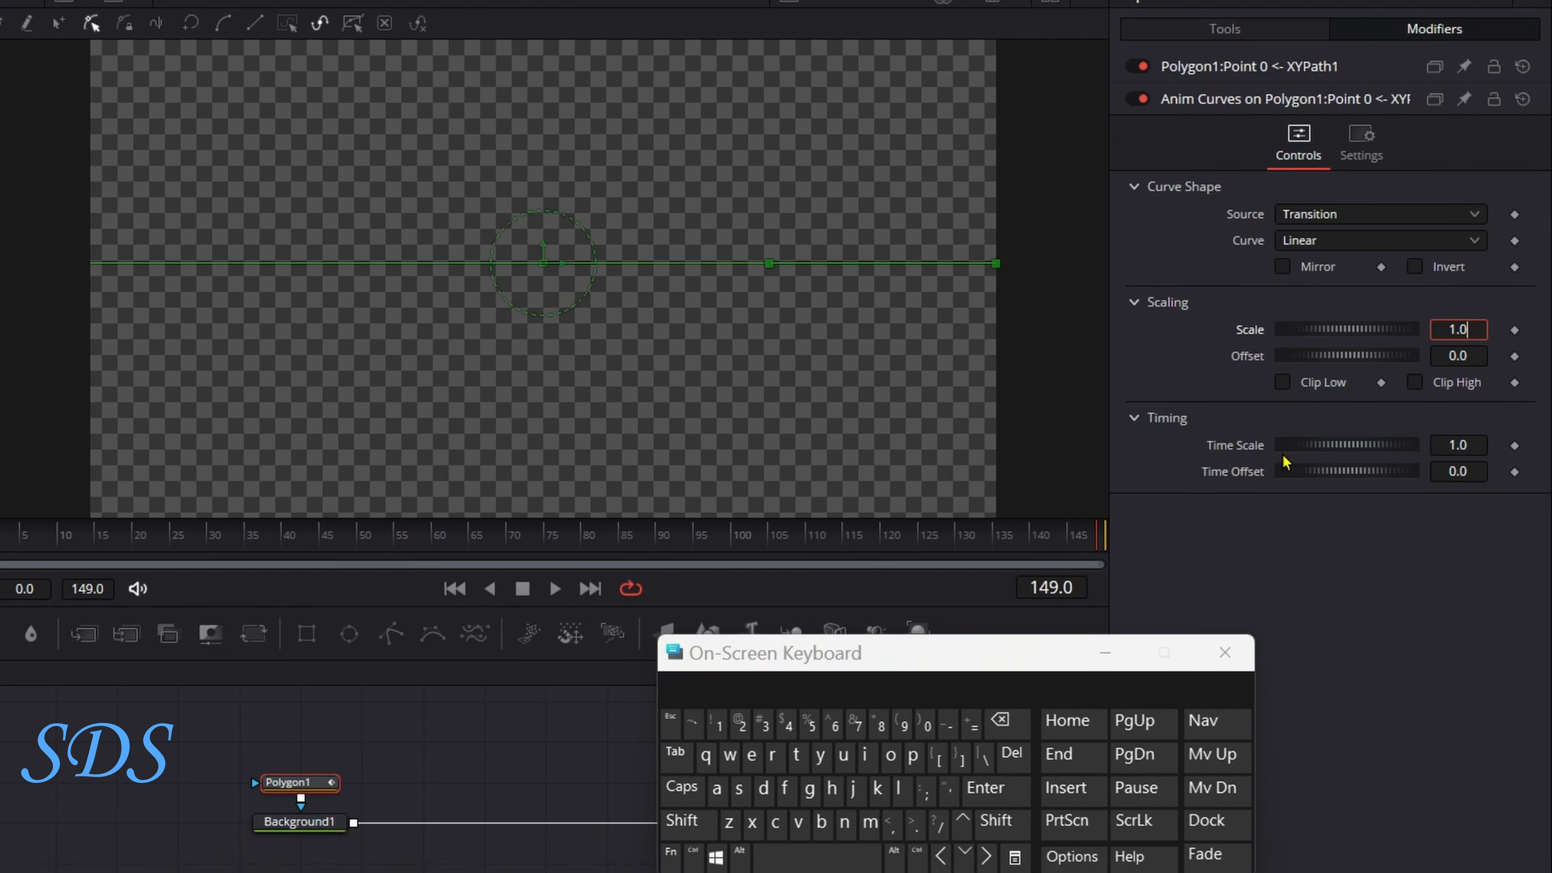
pyautogui.click(1006, 722)
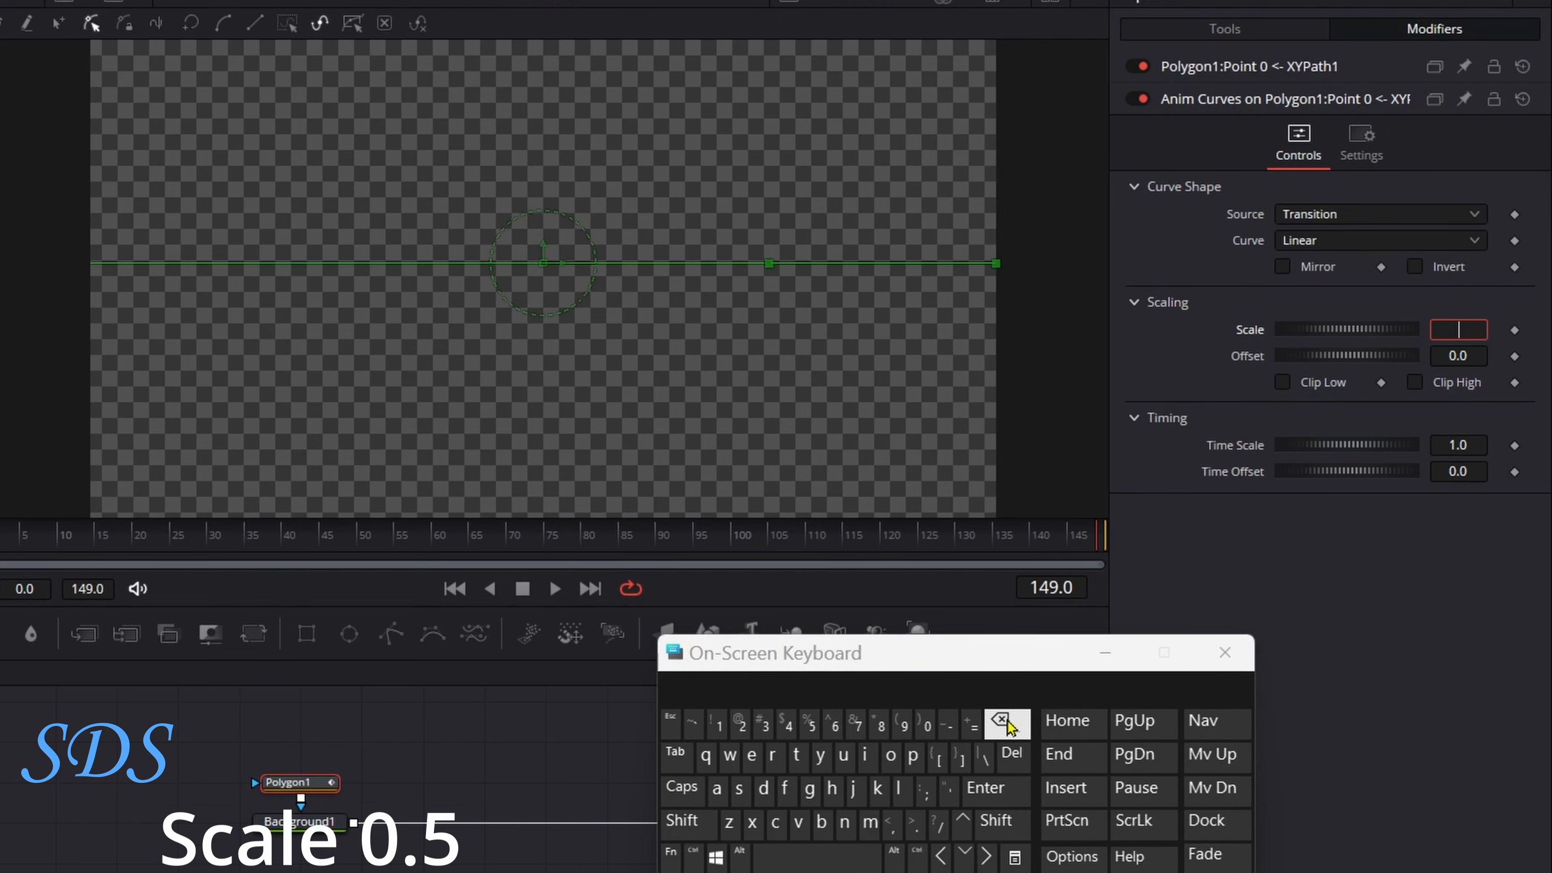
pyautogui.click(914, 824)
pyautogui.click(811, 724)
pyautogui.click(968, 790)
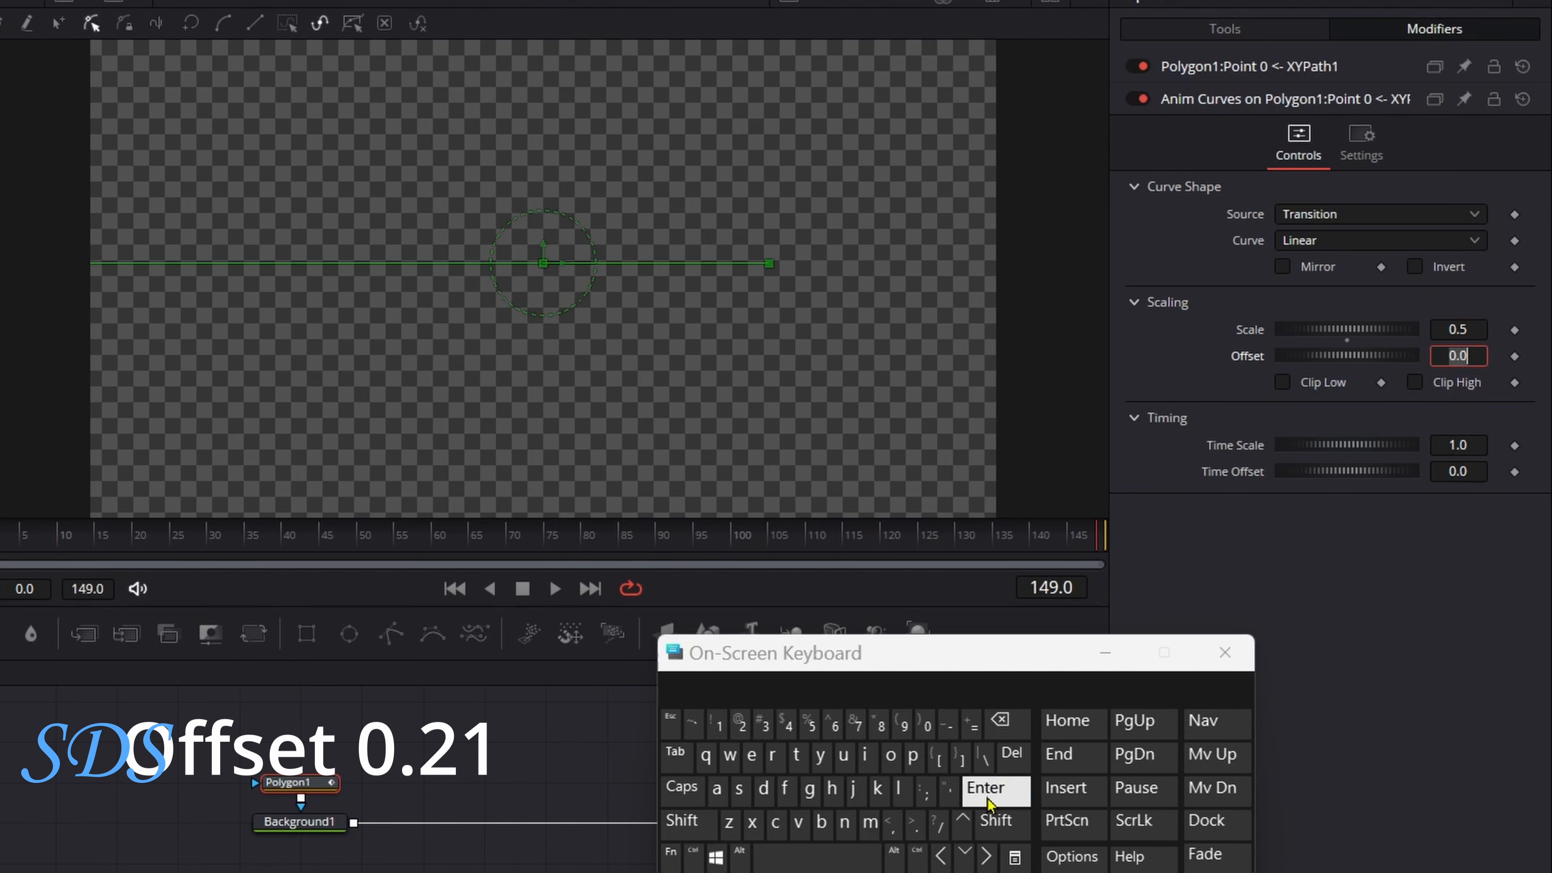
# Set the Anim Curves offset on Point 0's X value to 0.21.
pyautogui.click(1458, 355)
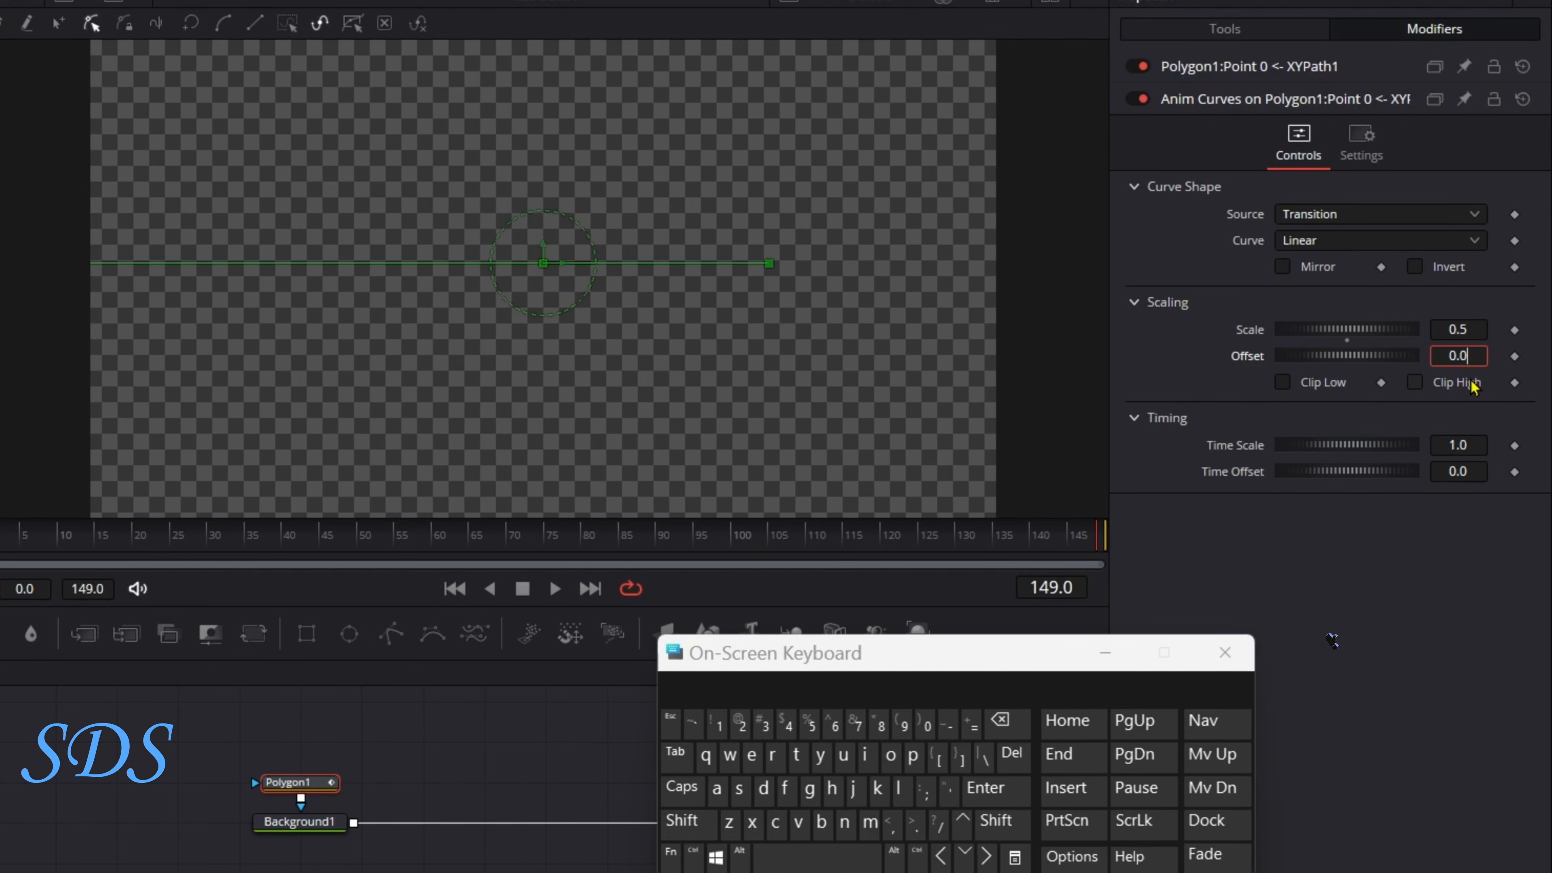
pyautogui.click(1002, 722)
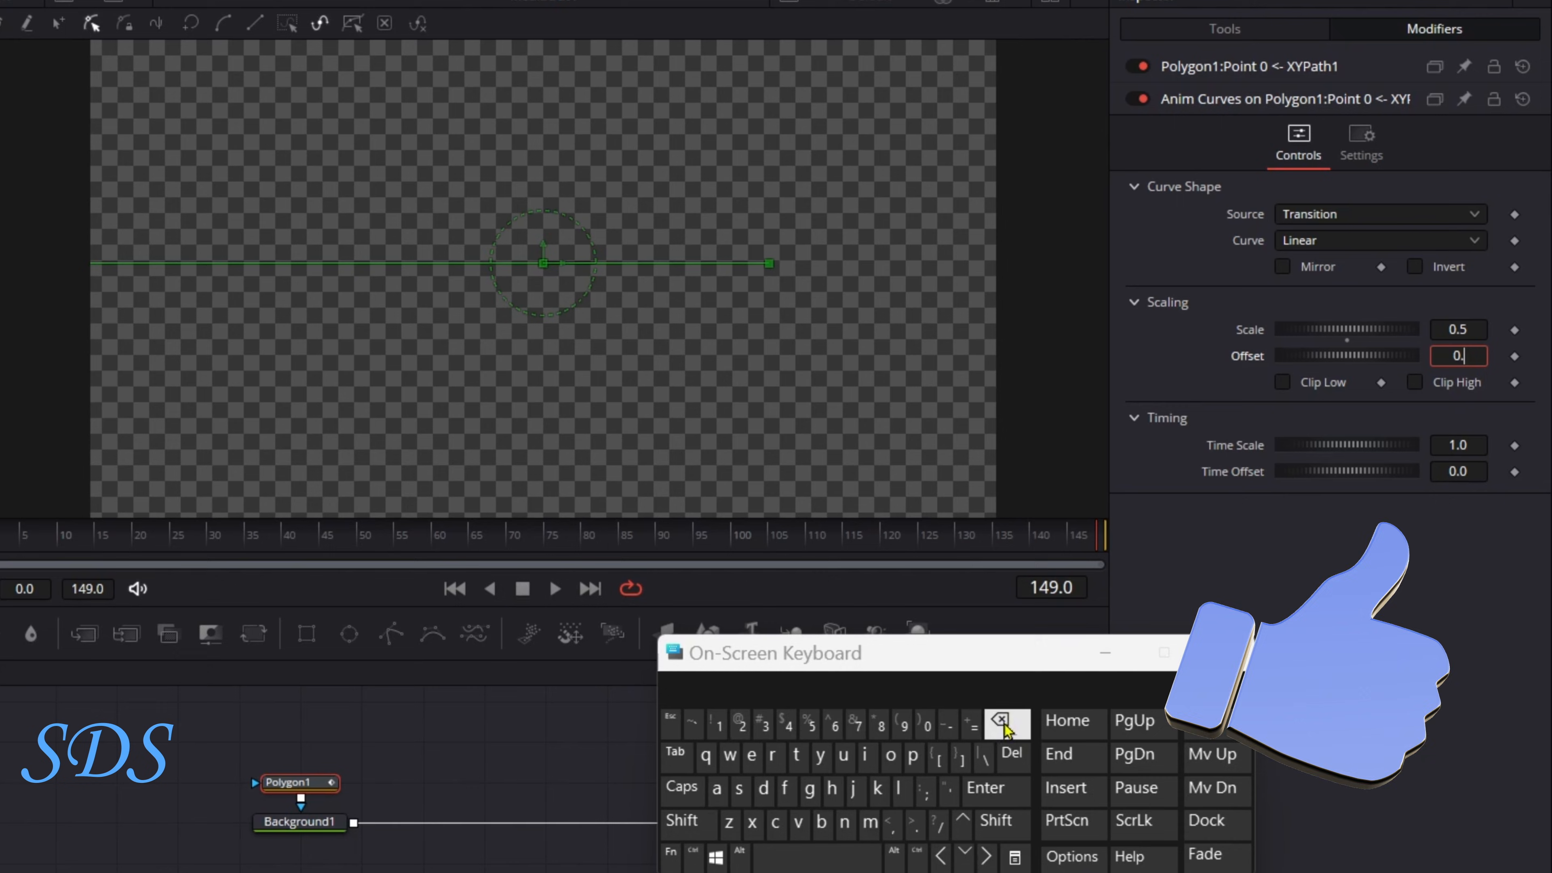
pyautogui.click(740, 724)
pyautogui.click(719, 725)
pyautogui.click(985, 788)
# Invert the Anim Curves shape for Point 0's X value, scrubbing the timeline before and after to compare the motion.
pyautogui.moveTo(889, 668); pyautogui.dragTo(953, 767)
pyautogui.moveTo(37, 541); pyautogui.dragTo(972, 538)
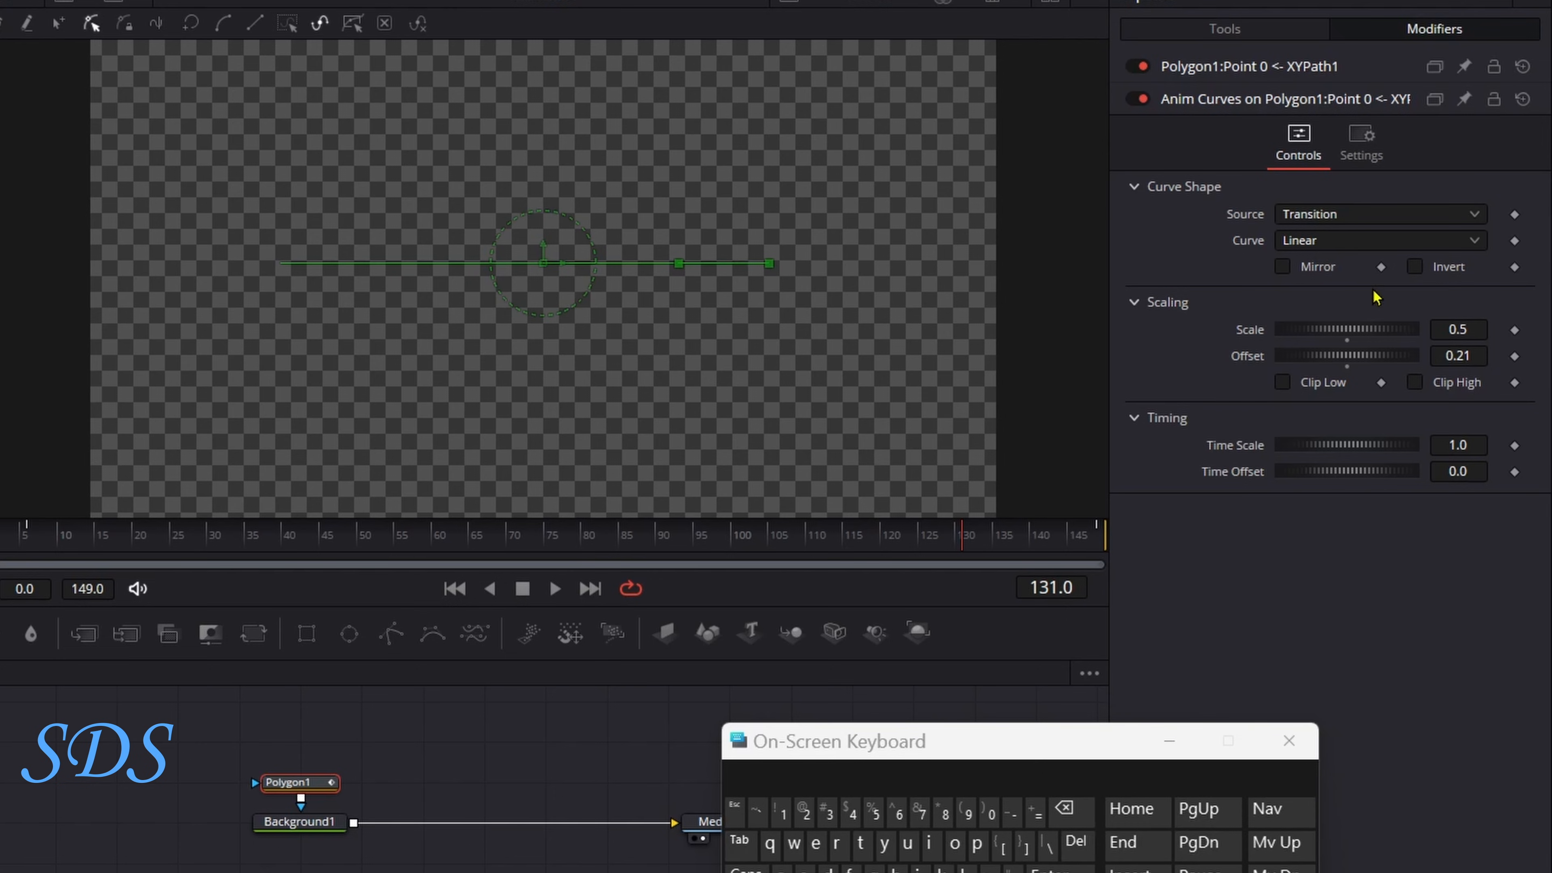
pyautogui.click(1415, 268)
pyautogui.moveTo(904, 541); pyautogui.dragTo(24, 547)
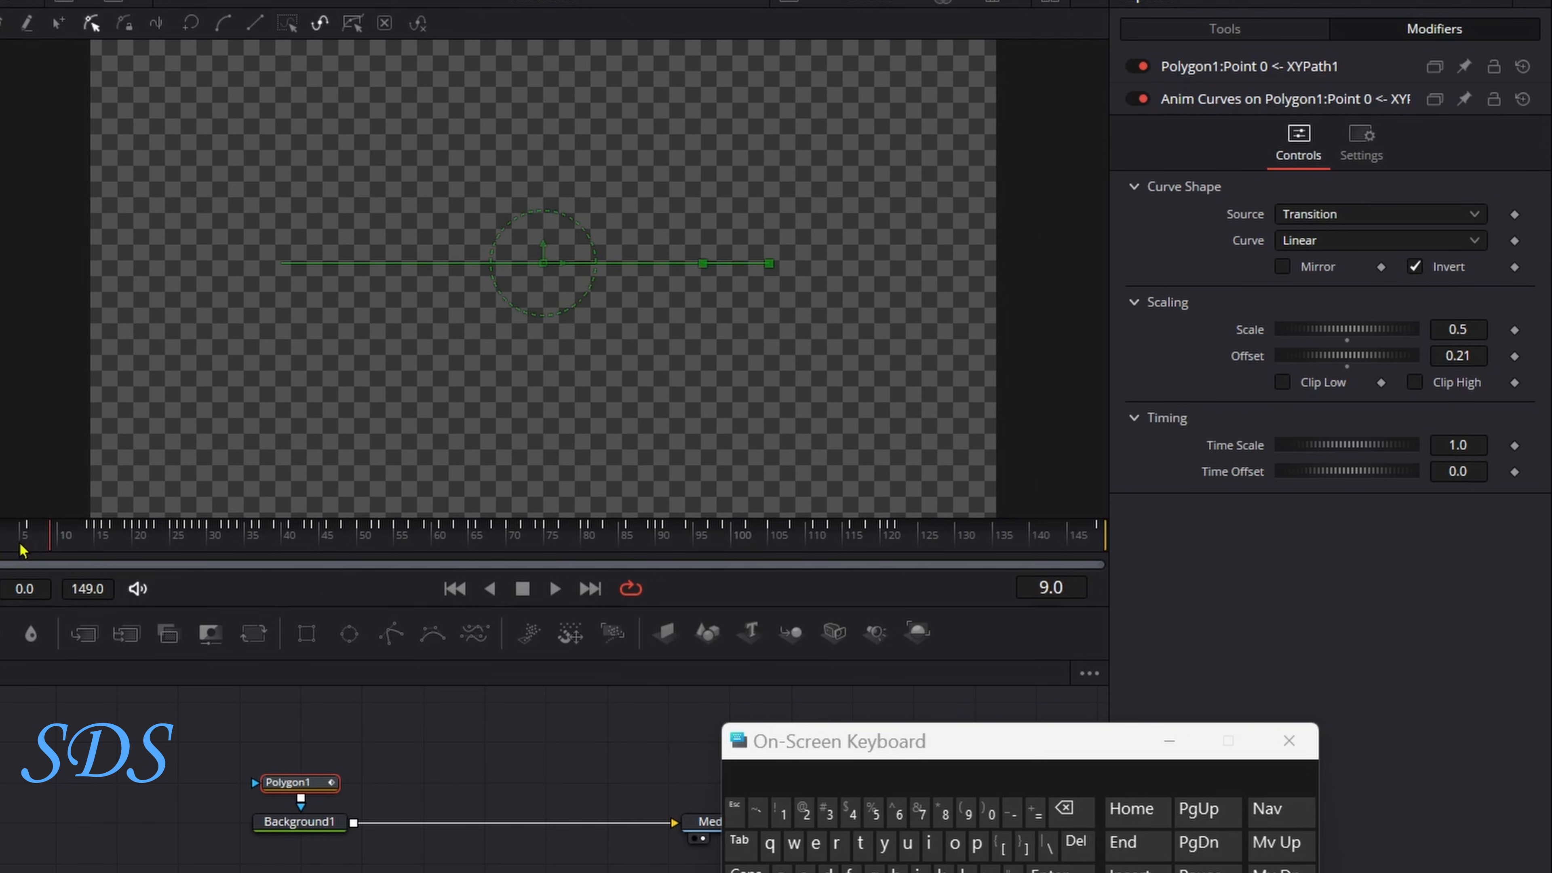
# Remove the Polygon1Polyline shape animation from the polygon mask.
pyautogui.click(1224, 29)
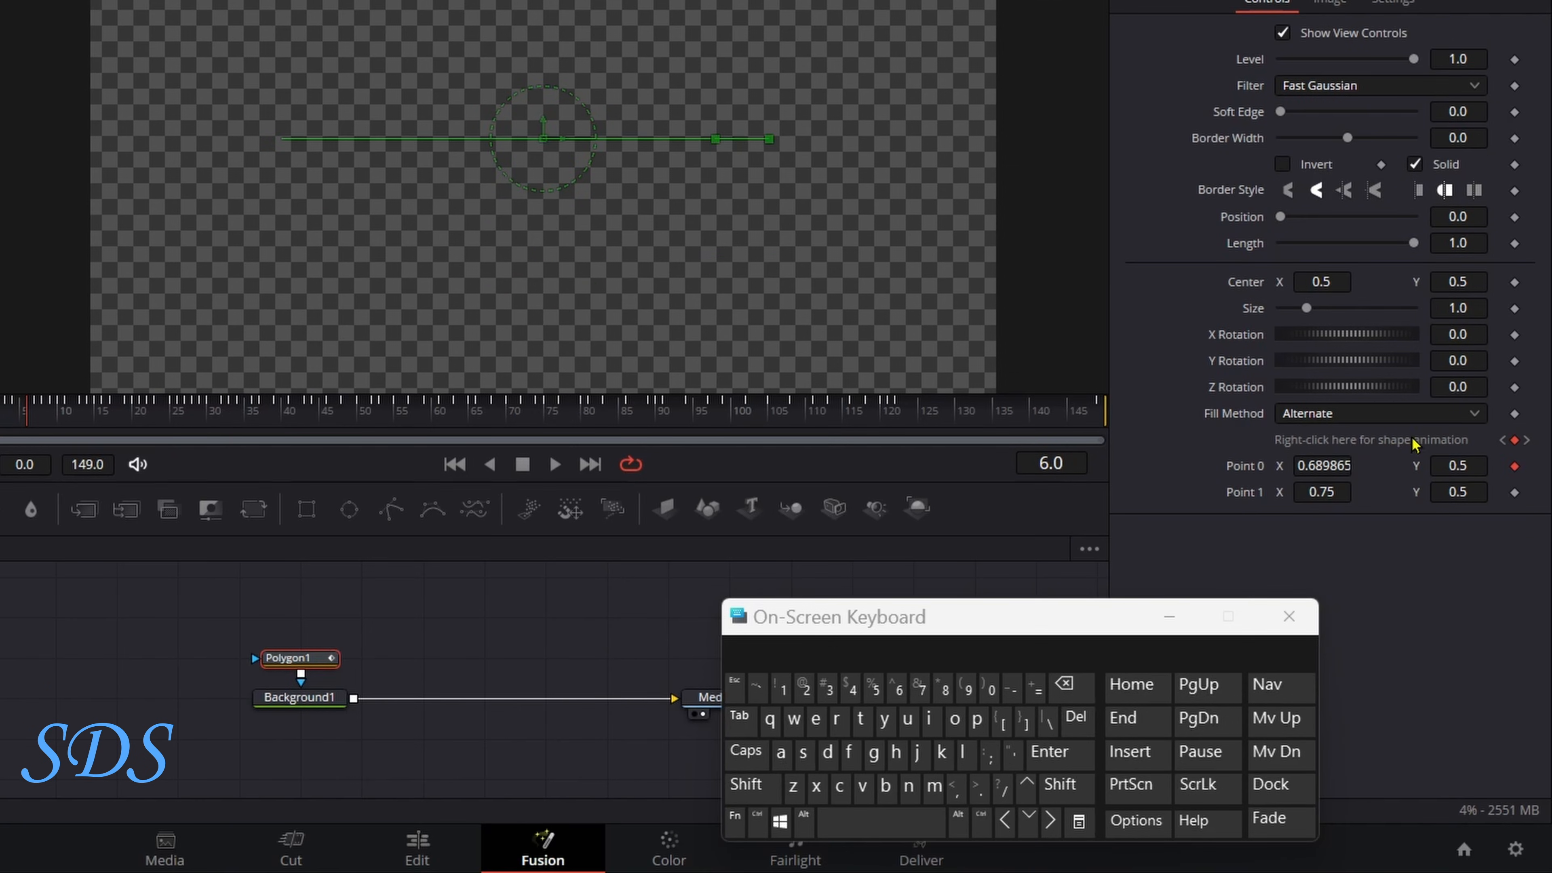
pyautogui.rightClick(1413, 445)
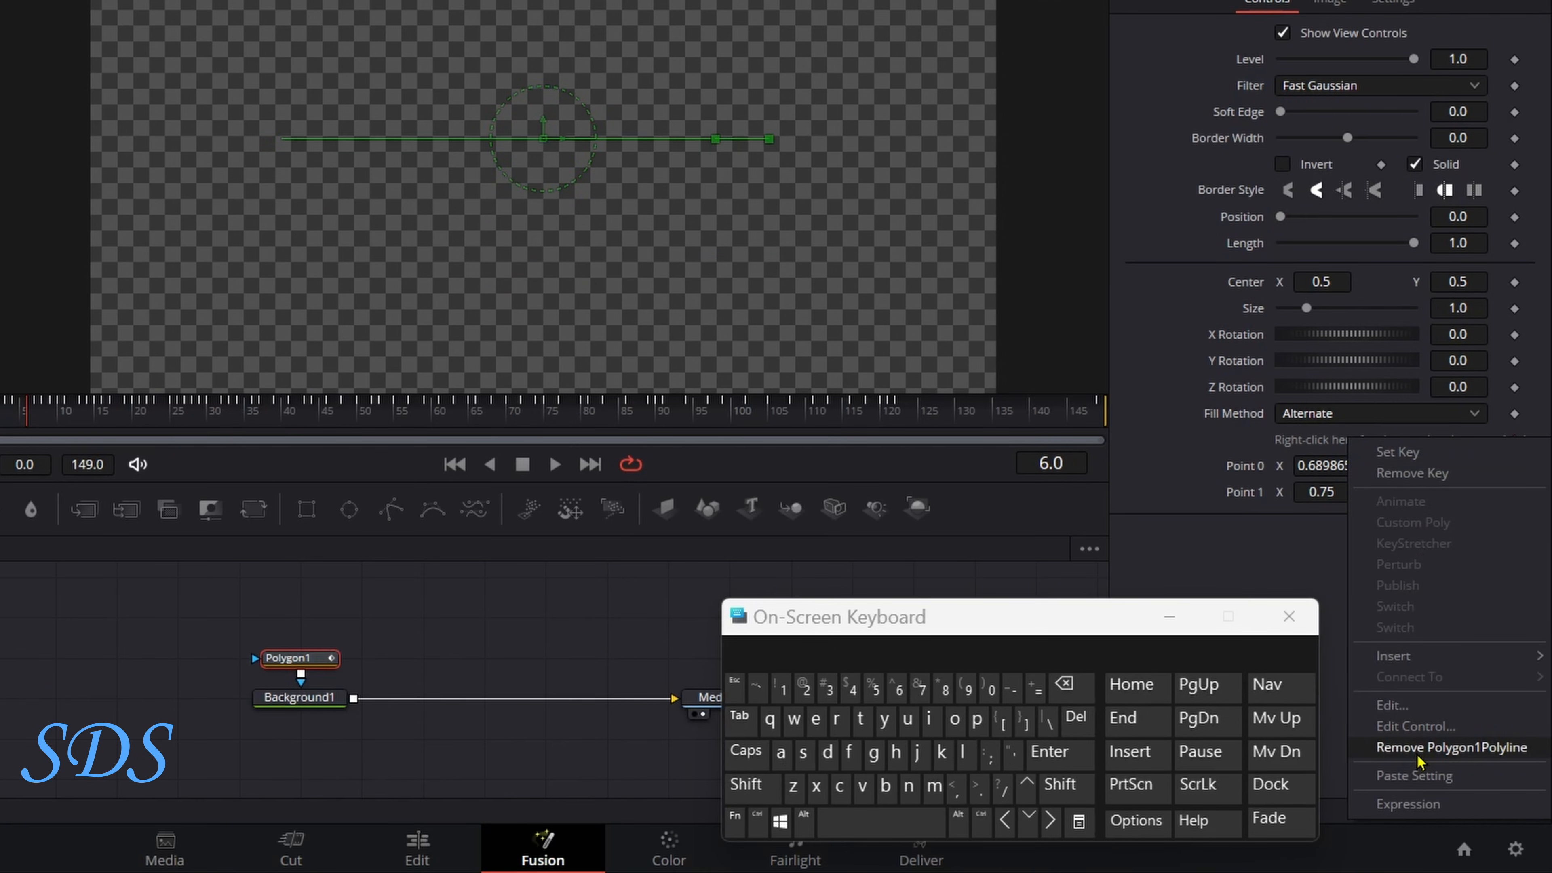
pyautogui.click(1417, 747)
# Review the Anim Curves modifier and scrub the timeline from frame 0 toward the end and back to examine Point 0's movement.
pyautogui.click(1415, 39)
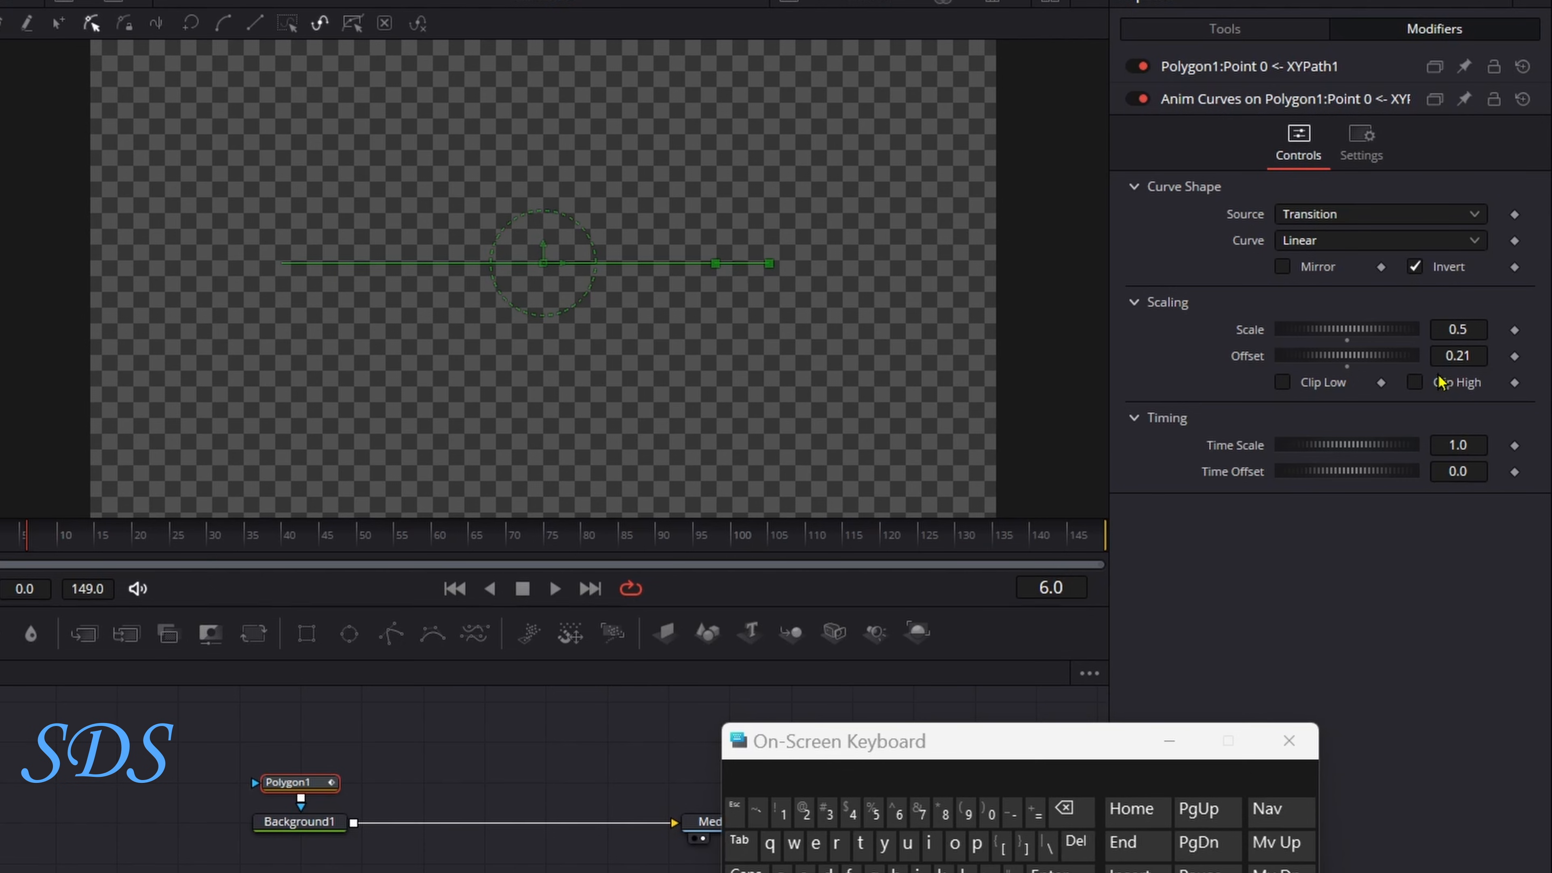
pyautogui.click(1226, 30)
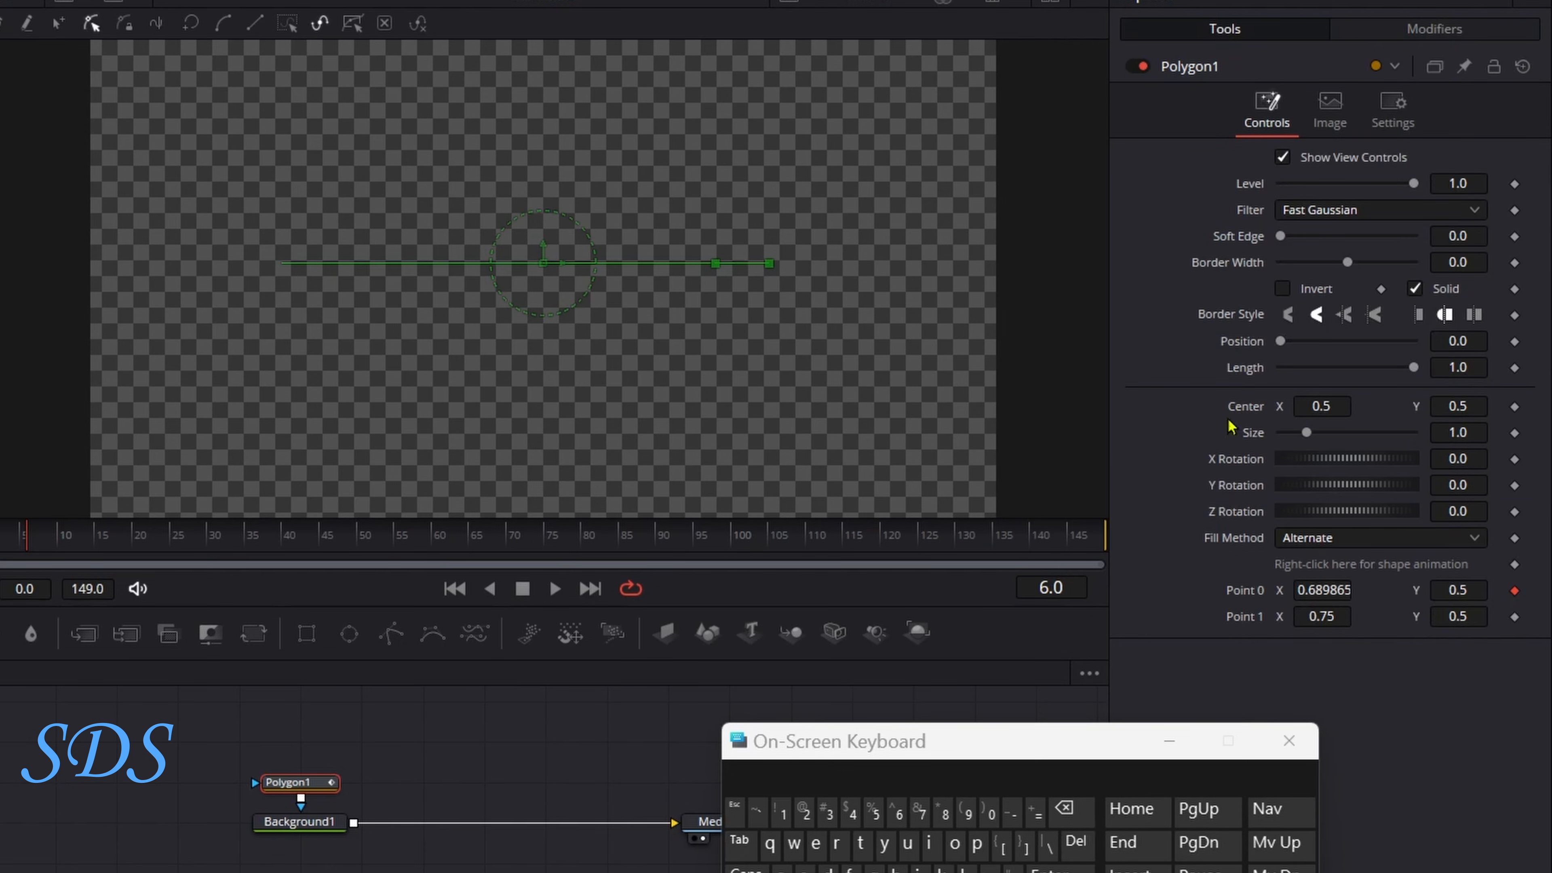
pyautogui.moveTo(1140, 738); pyautogui.dragTo(1104, 743)
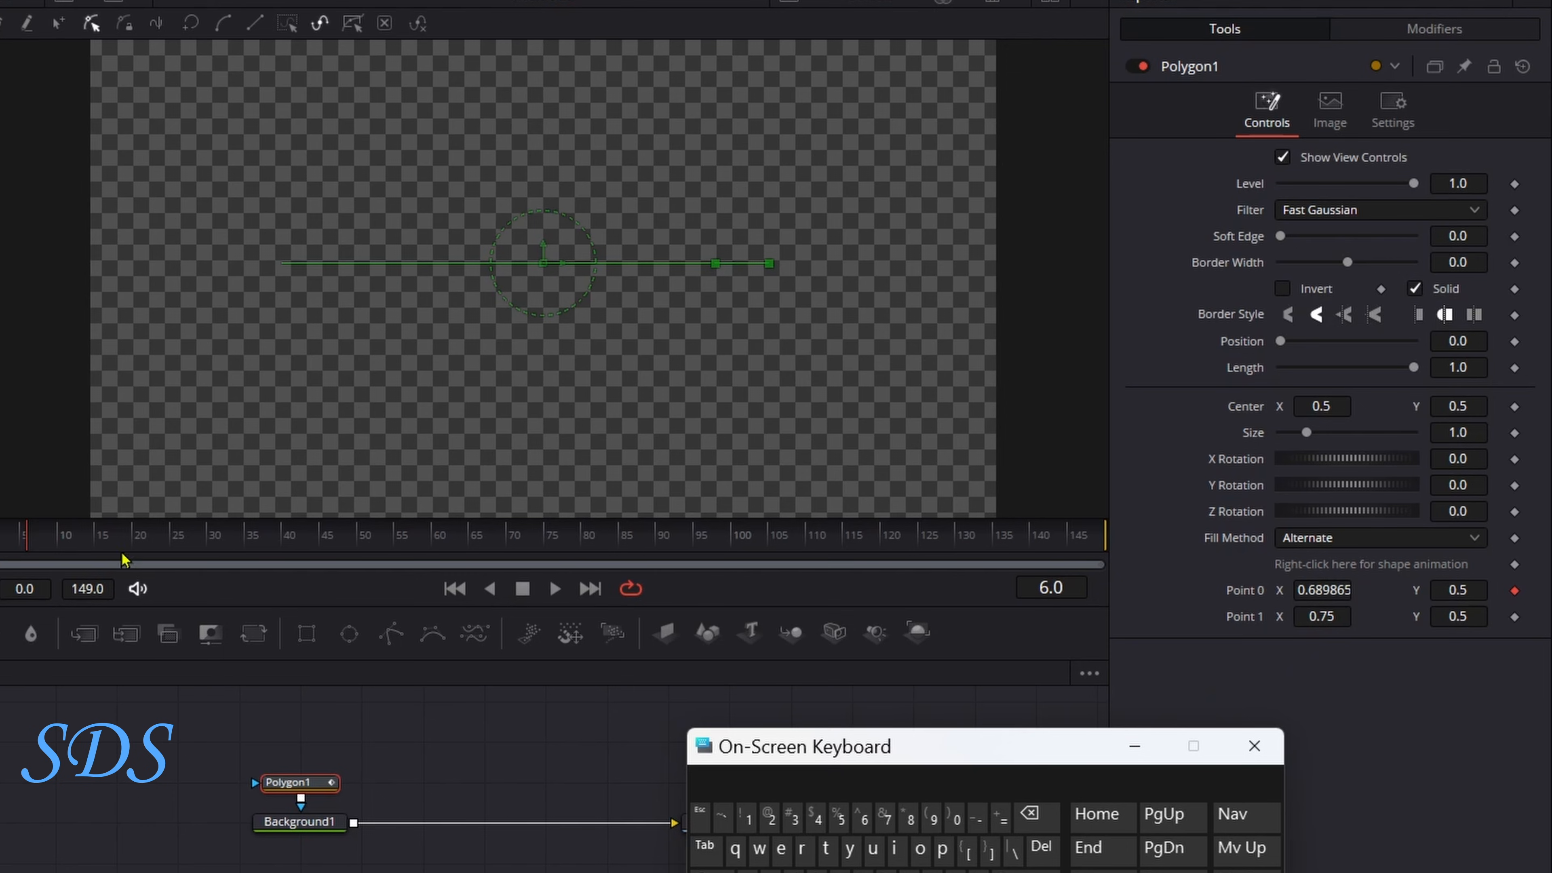
pyautogui.moveTo(27, 538); pyautogui.dragTo(0, 538)
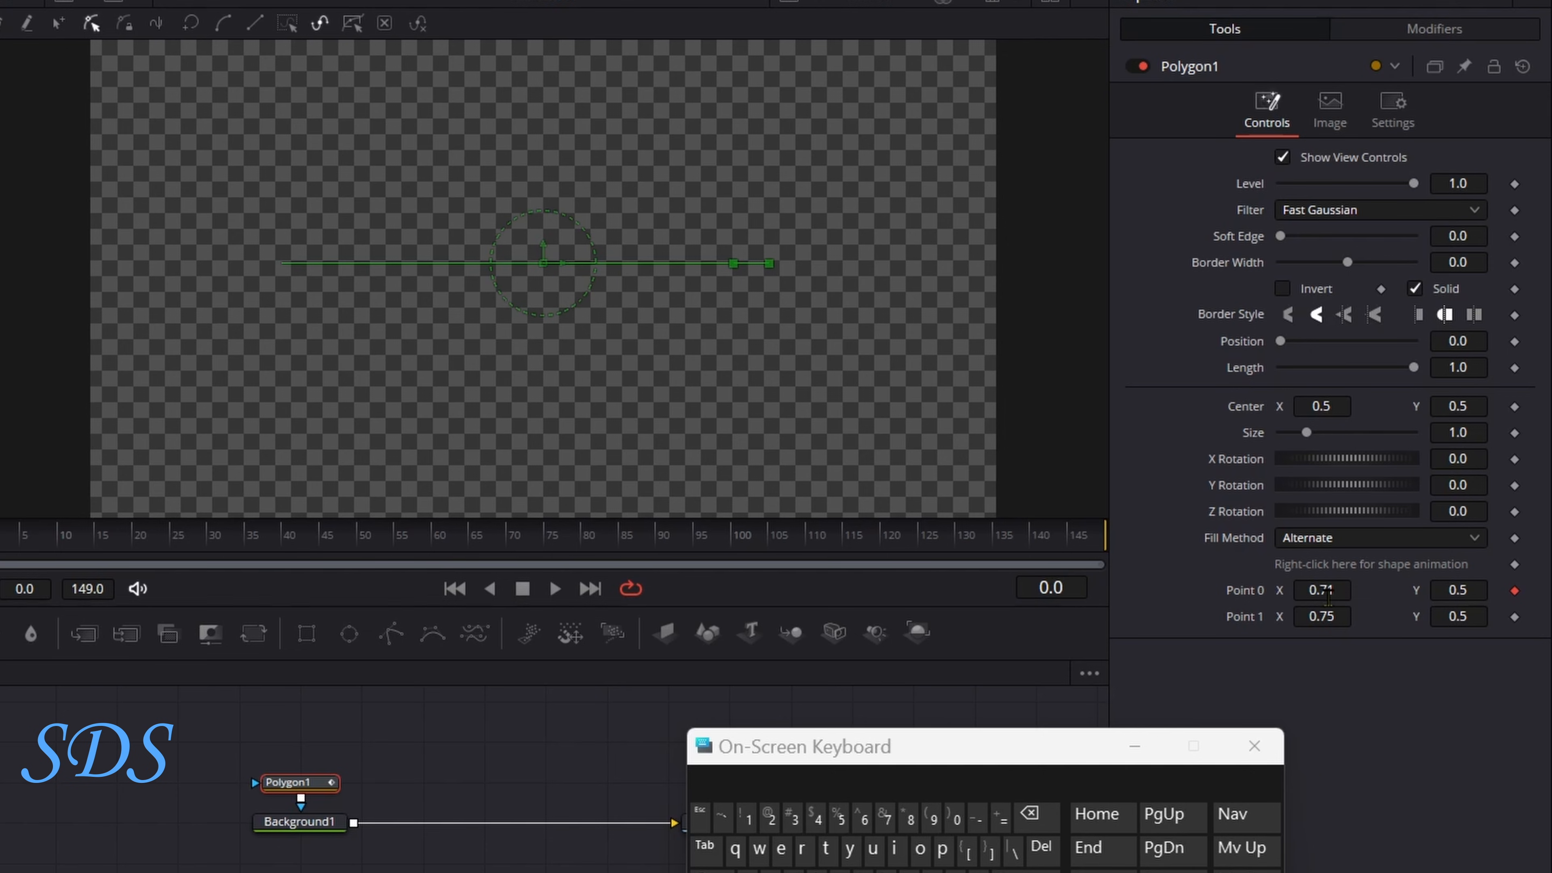
pyautogui.moveTo(85, 538); pyautogui.dragTo(1074, 538)
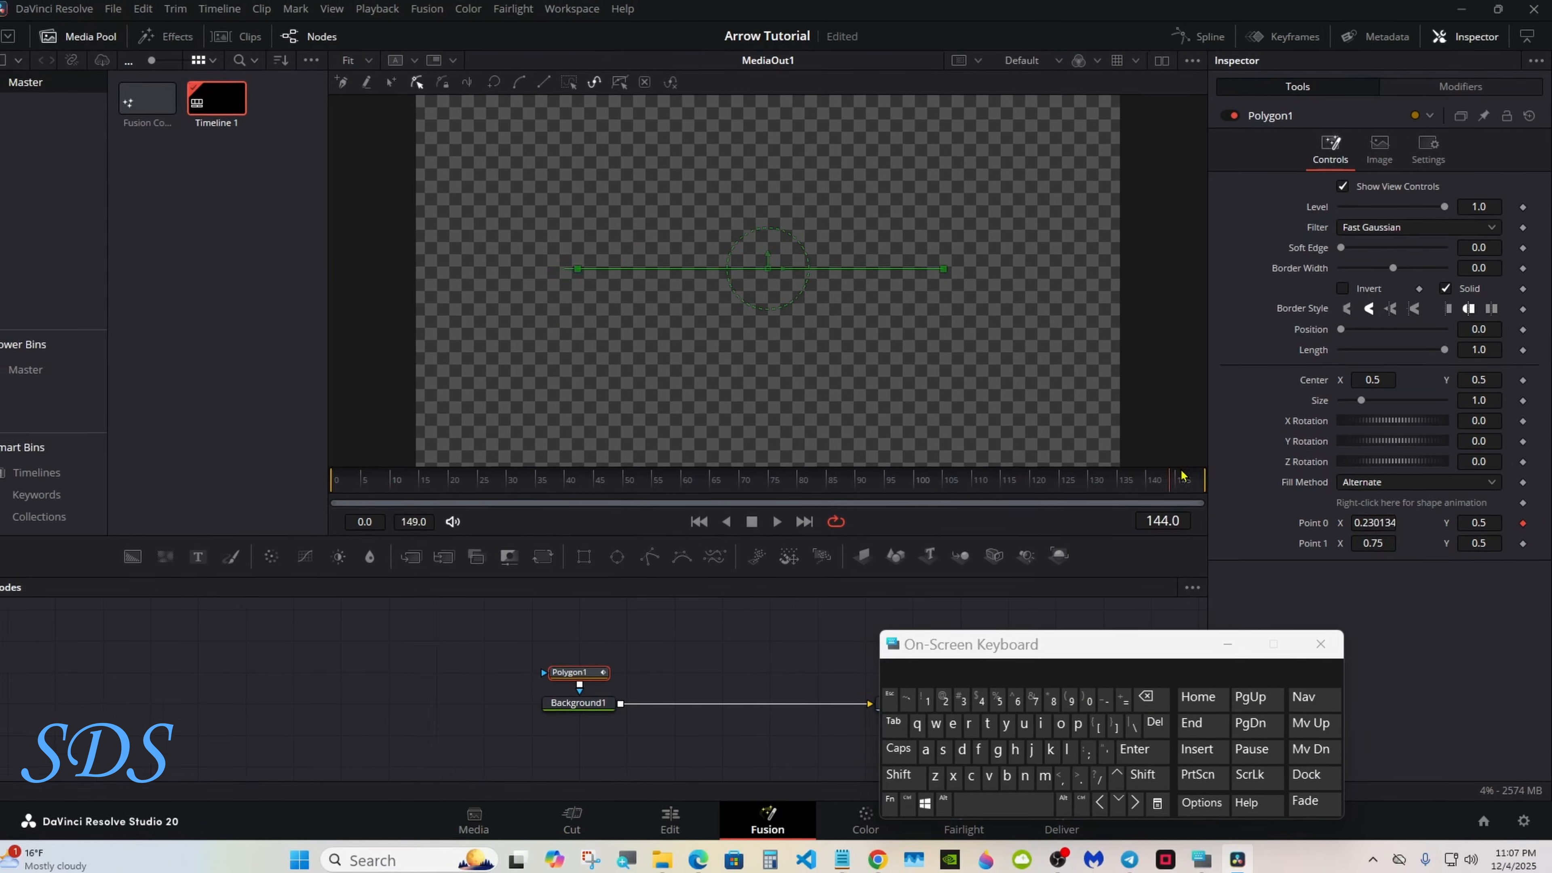
pyautogui.moveTo(1183, 476); pyautogui.dragTo(309, 490)
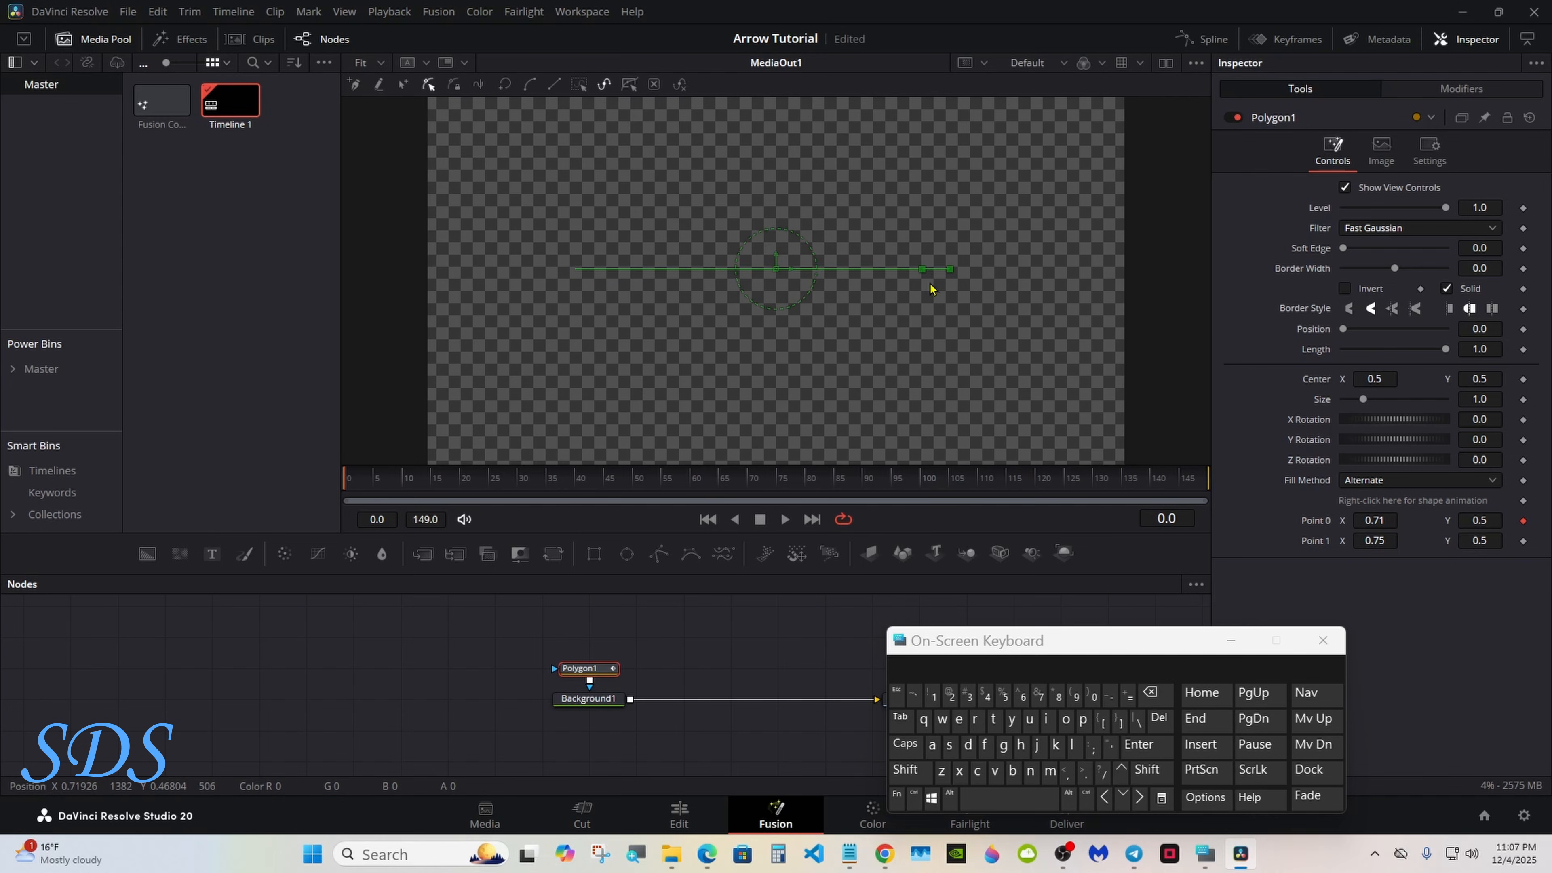
# Enlarge the node area and add an unconnected sNGon node above the polygon mask and background.
pyautogui.moveTo(831, 572); pyautogui.dragTo(847, 512)
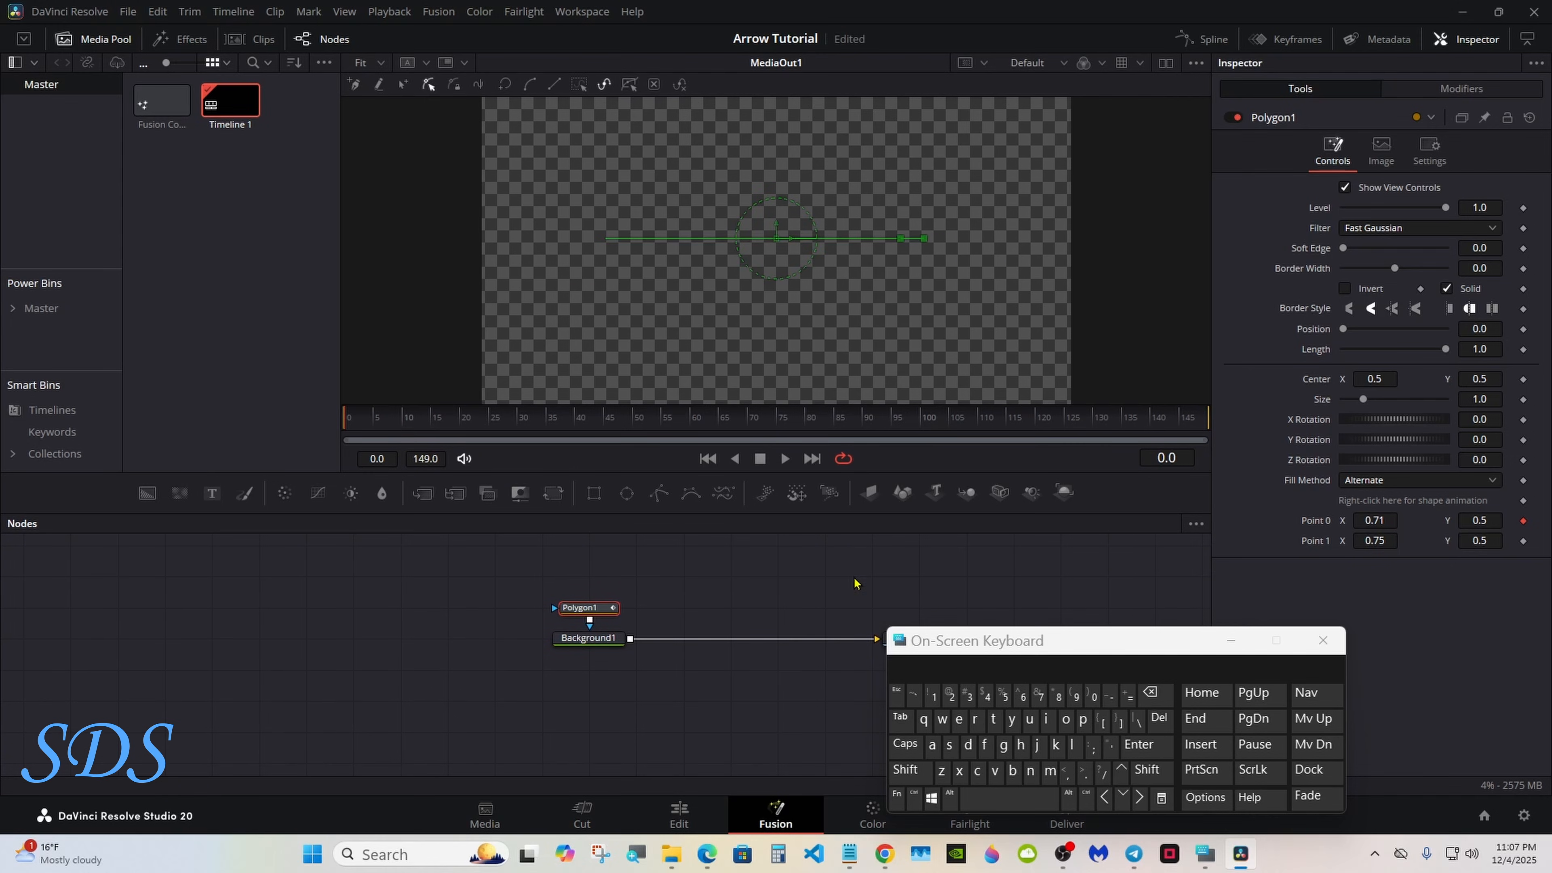
pyautogui.moveTo(929, 646); pyautogui.dragTo(1037, 662)
pyautogui.click(523, 555)
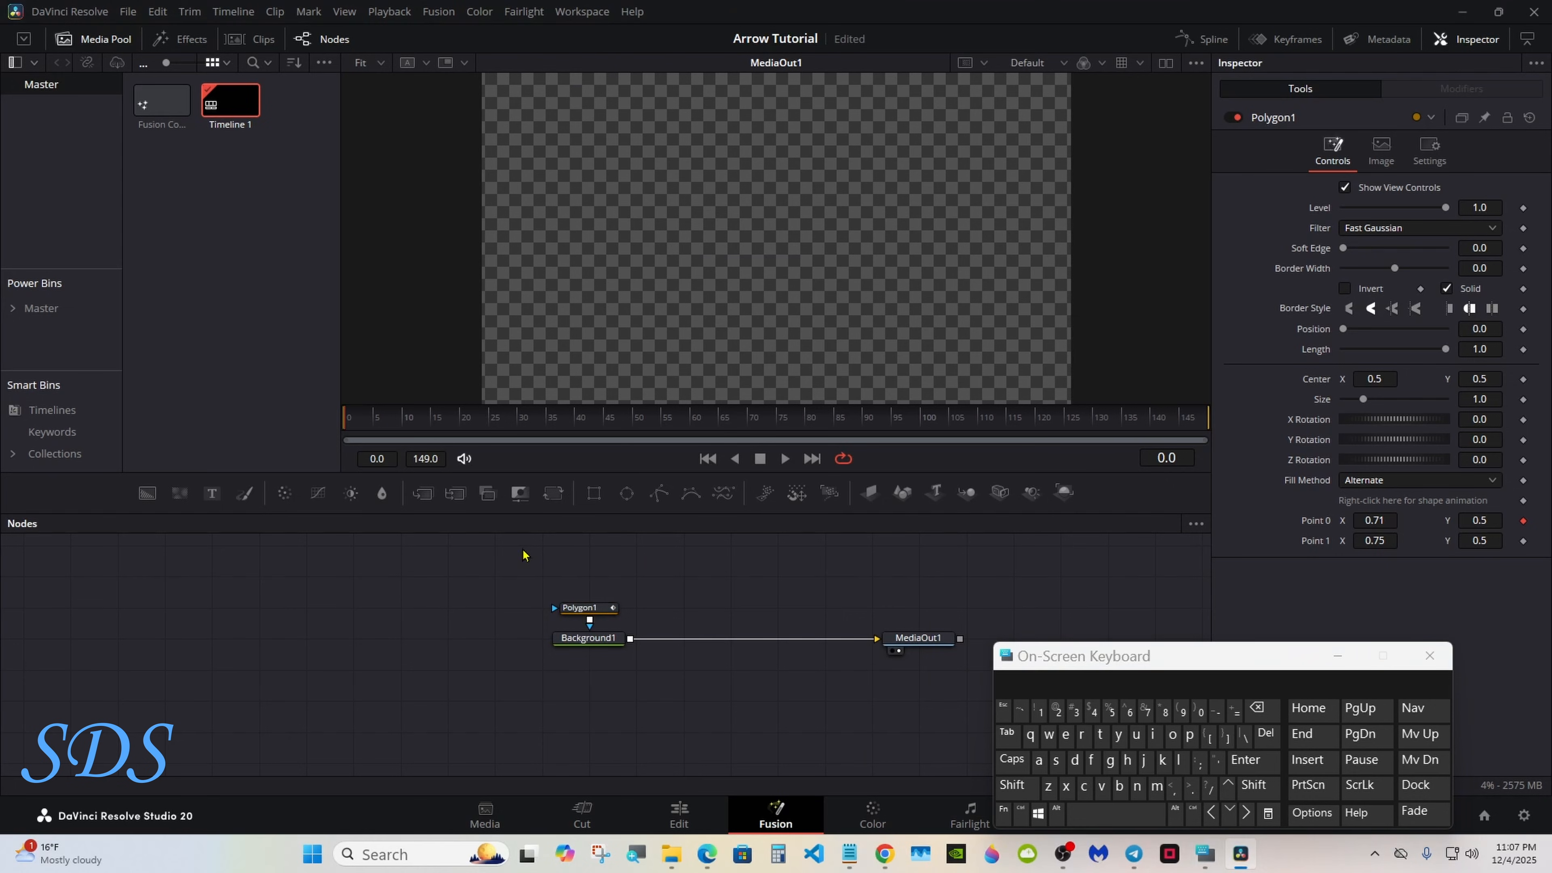
pyautogui.click(1013, 785)
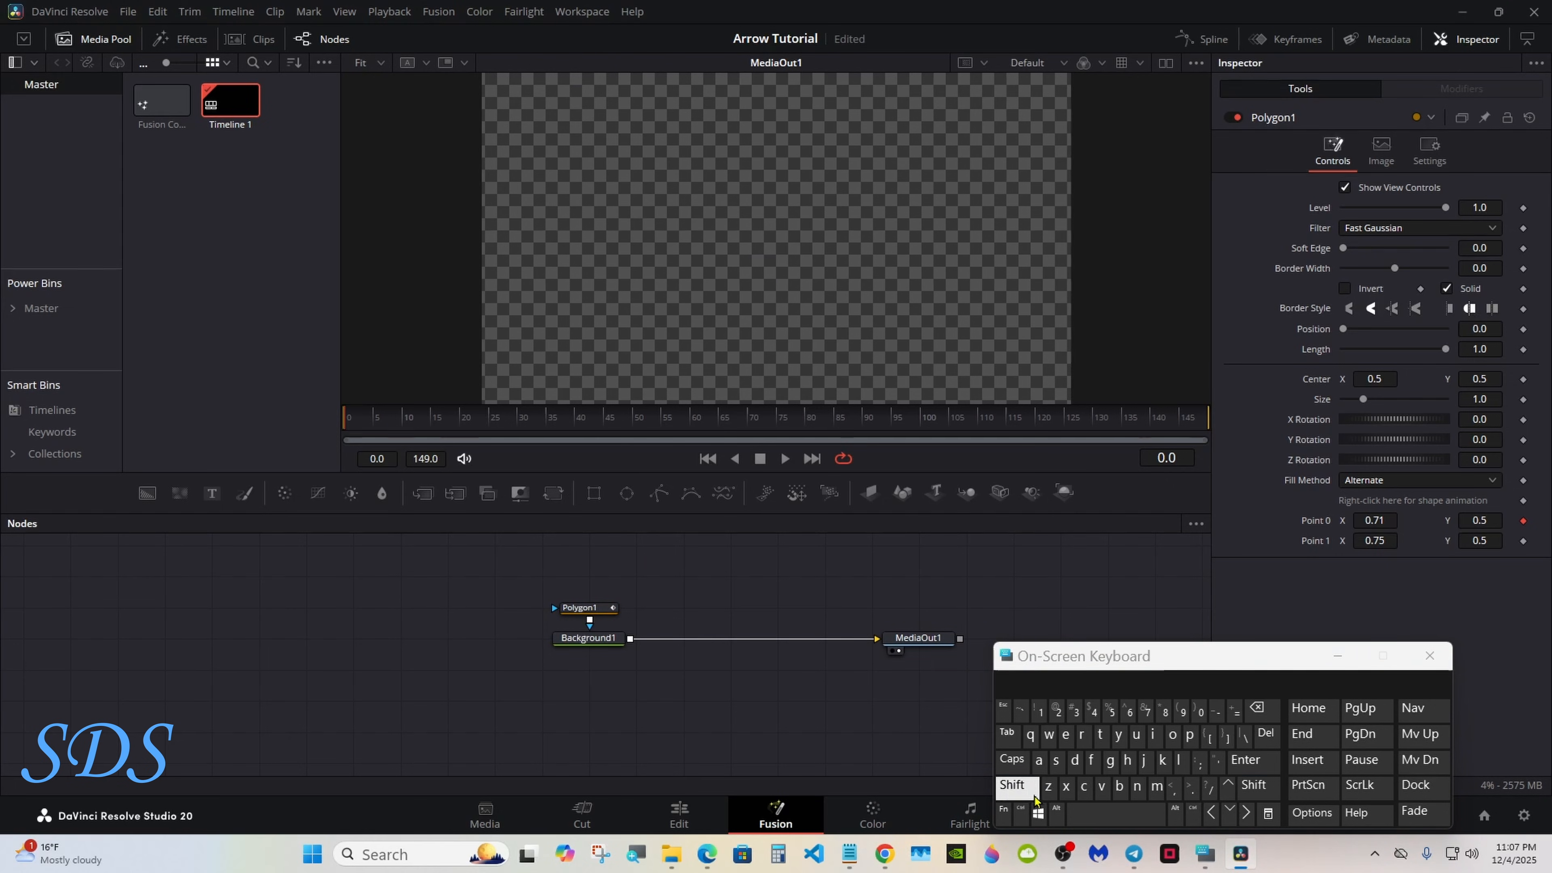
pyautogui.click(1109, 815)
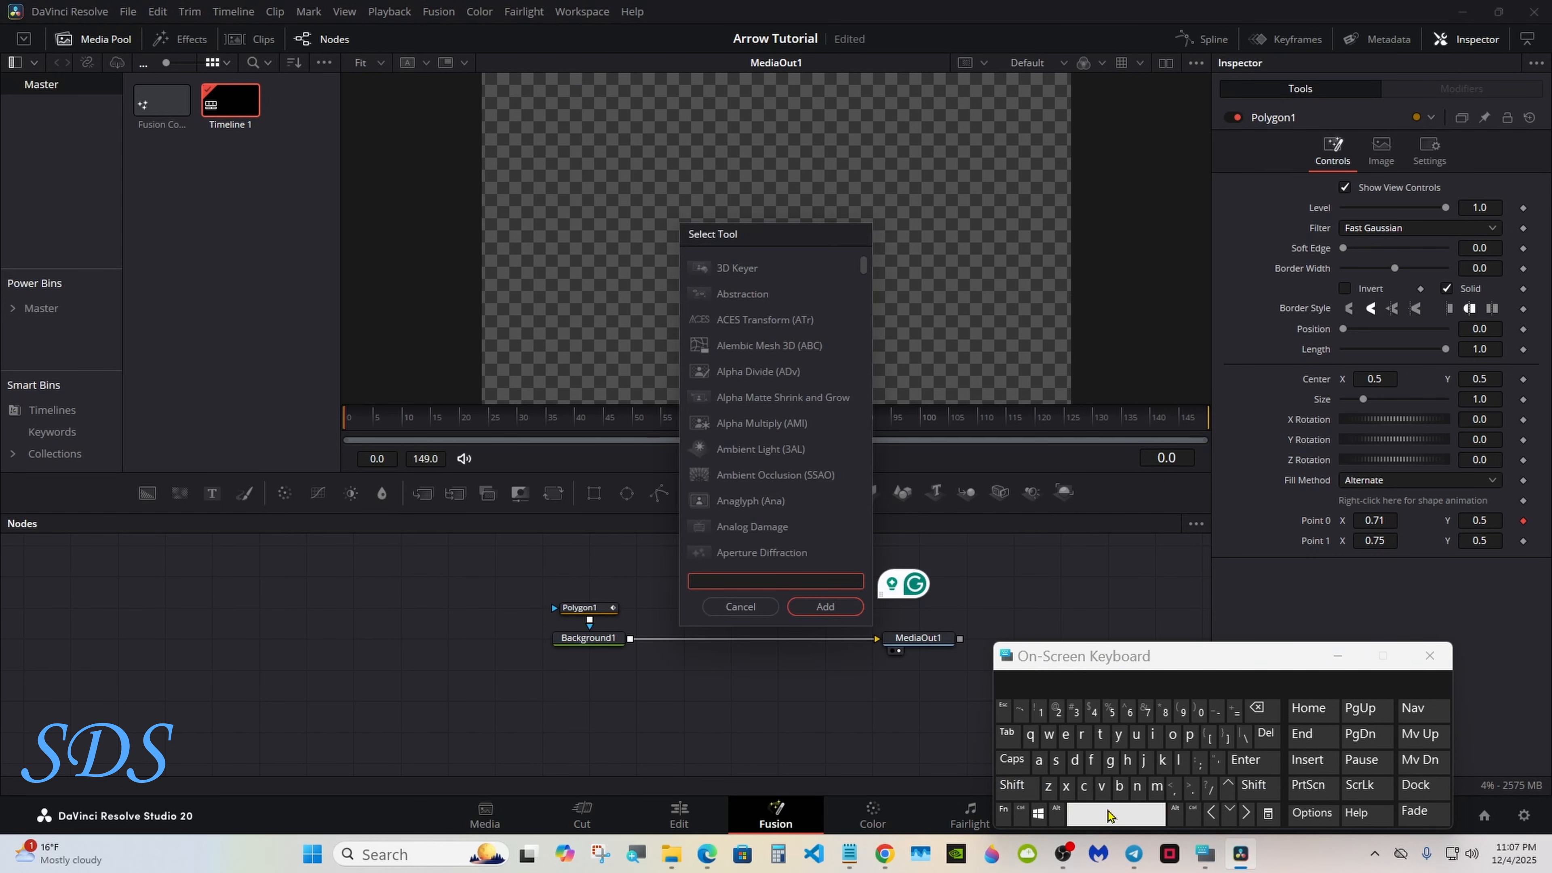
pyautogui.write('ng')
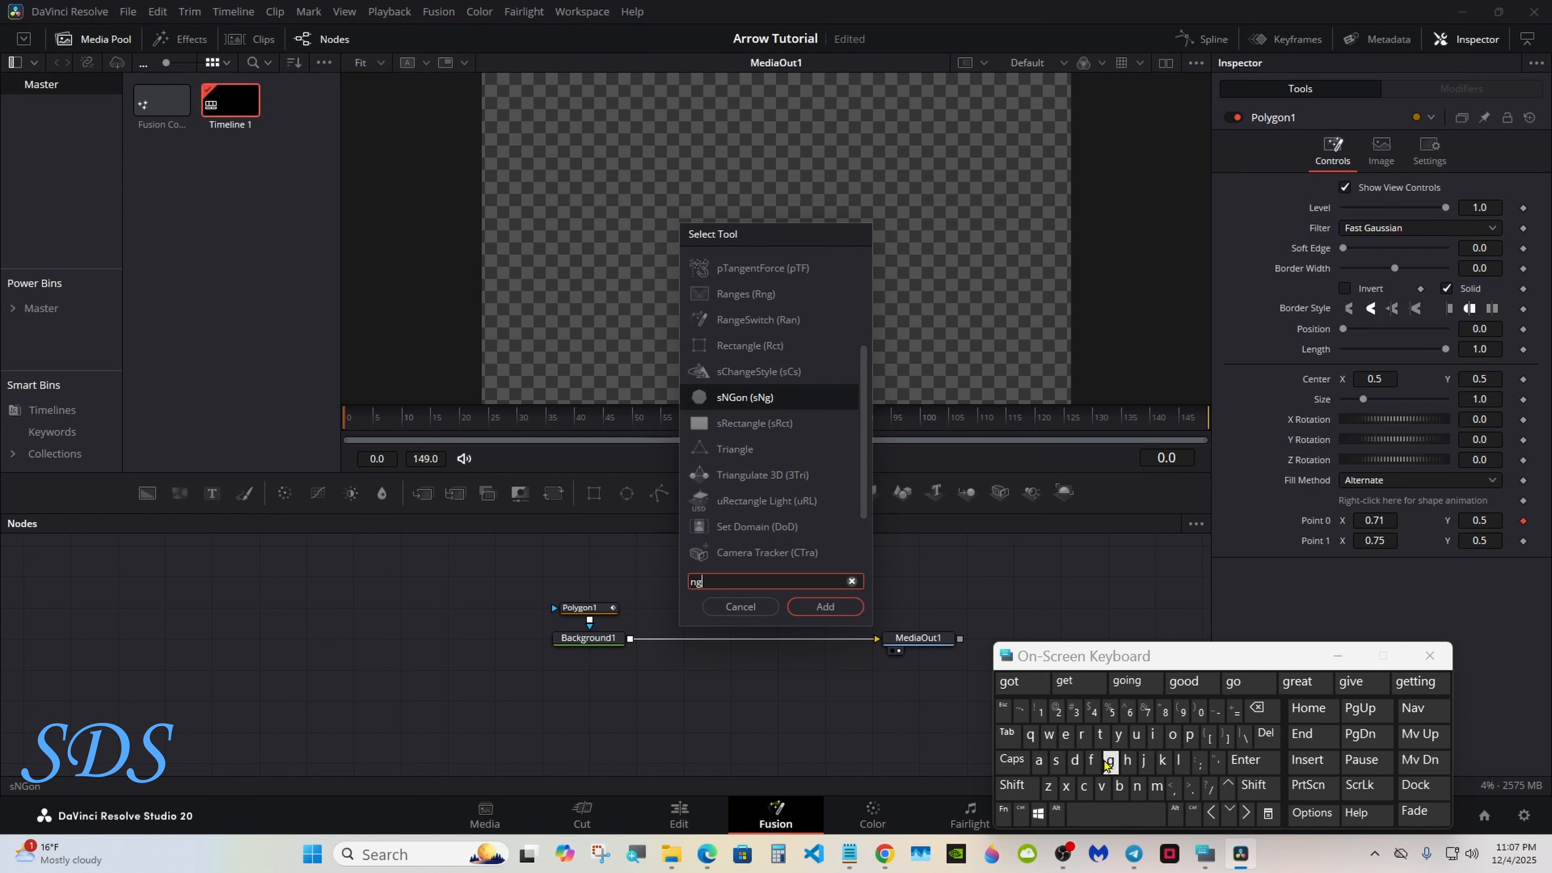
pyautogui.click(824, 607)
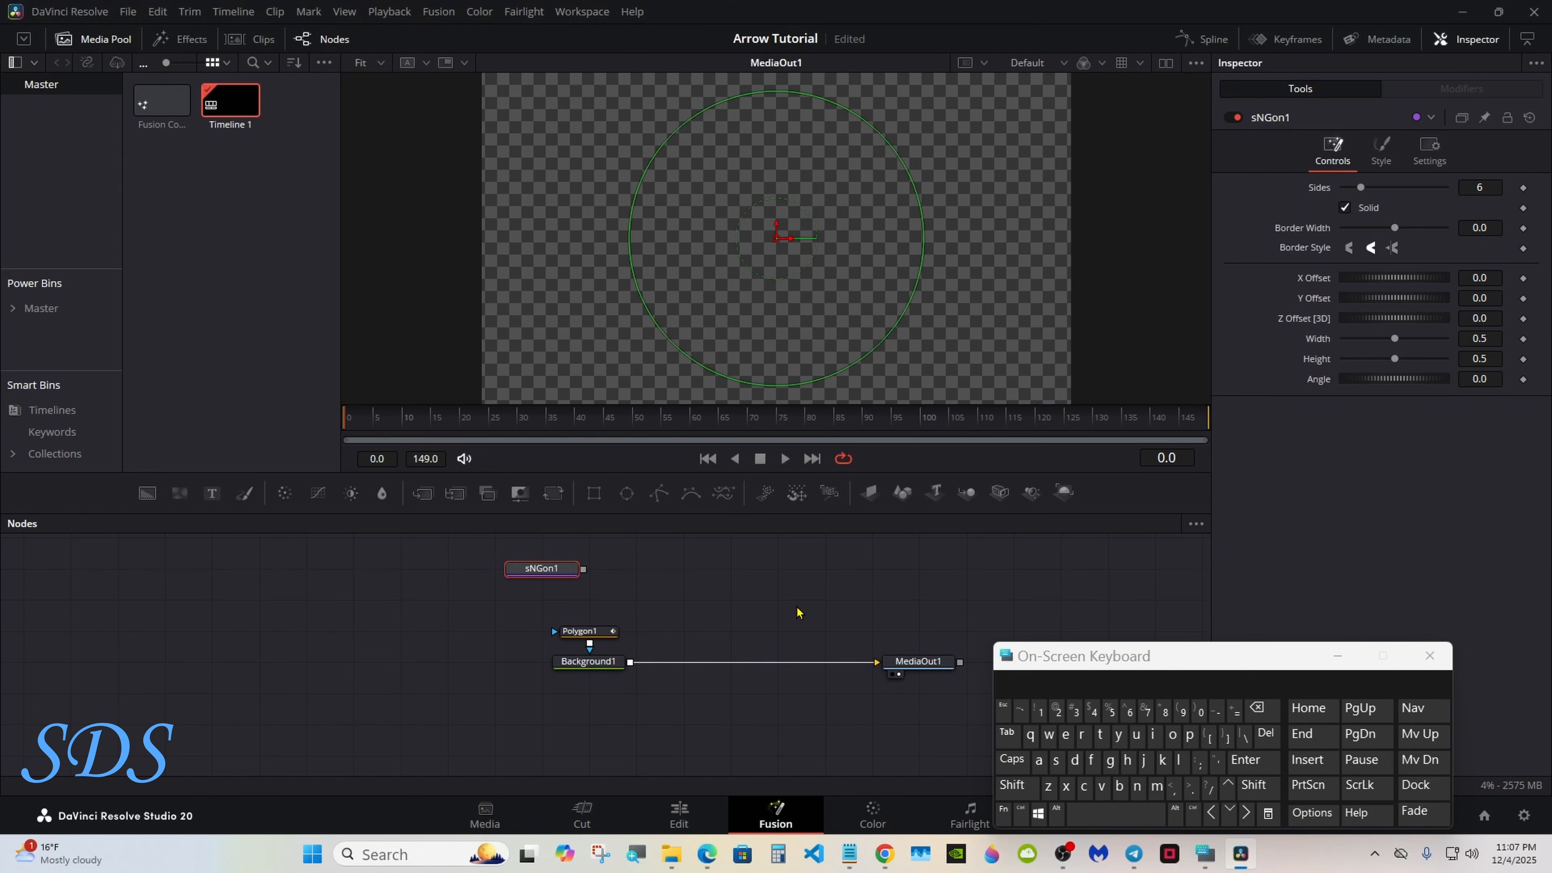
# Add an sRender node after sNGon1, merge its output over Background1, and align sRender1 directly above Merge1.
pyautogui.click(1090, 816)
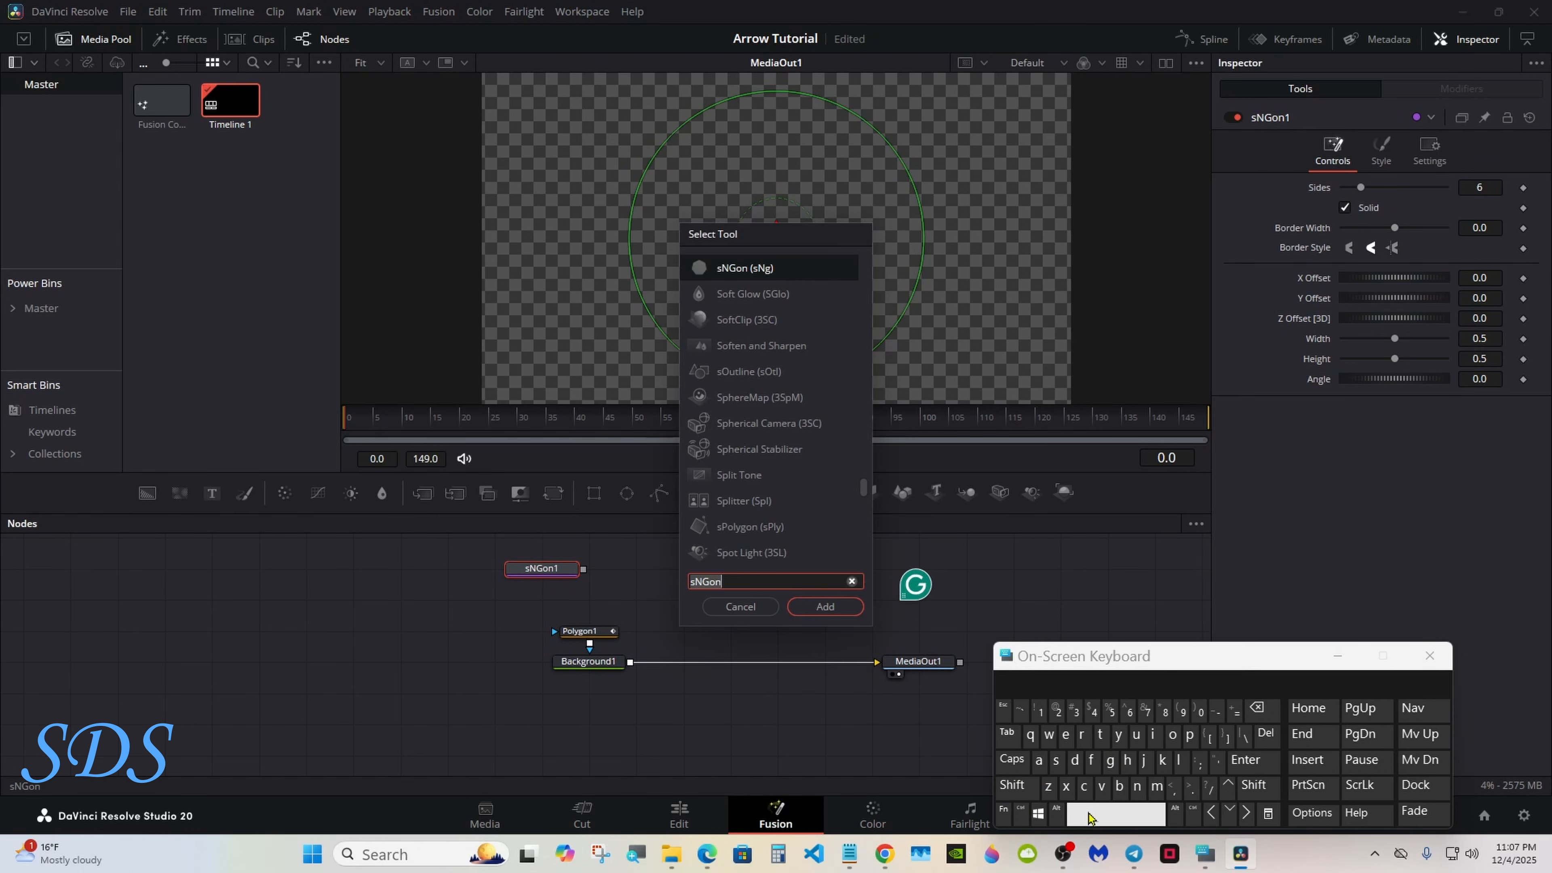
pyautogui.click(1056, 759)
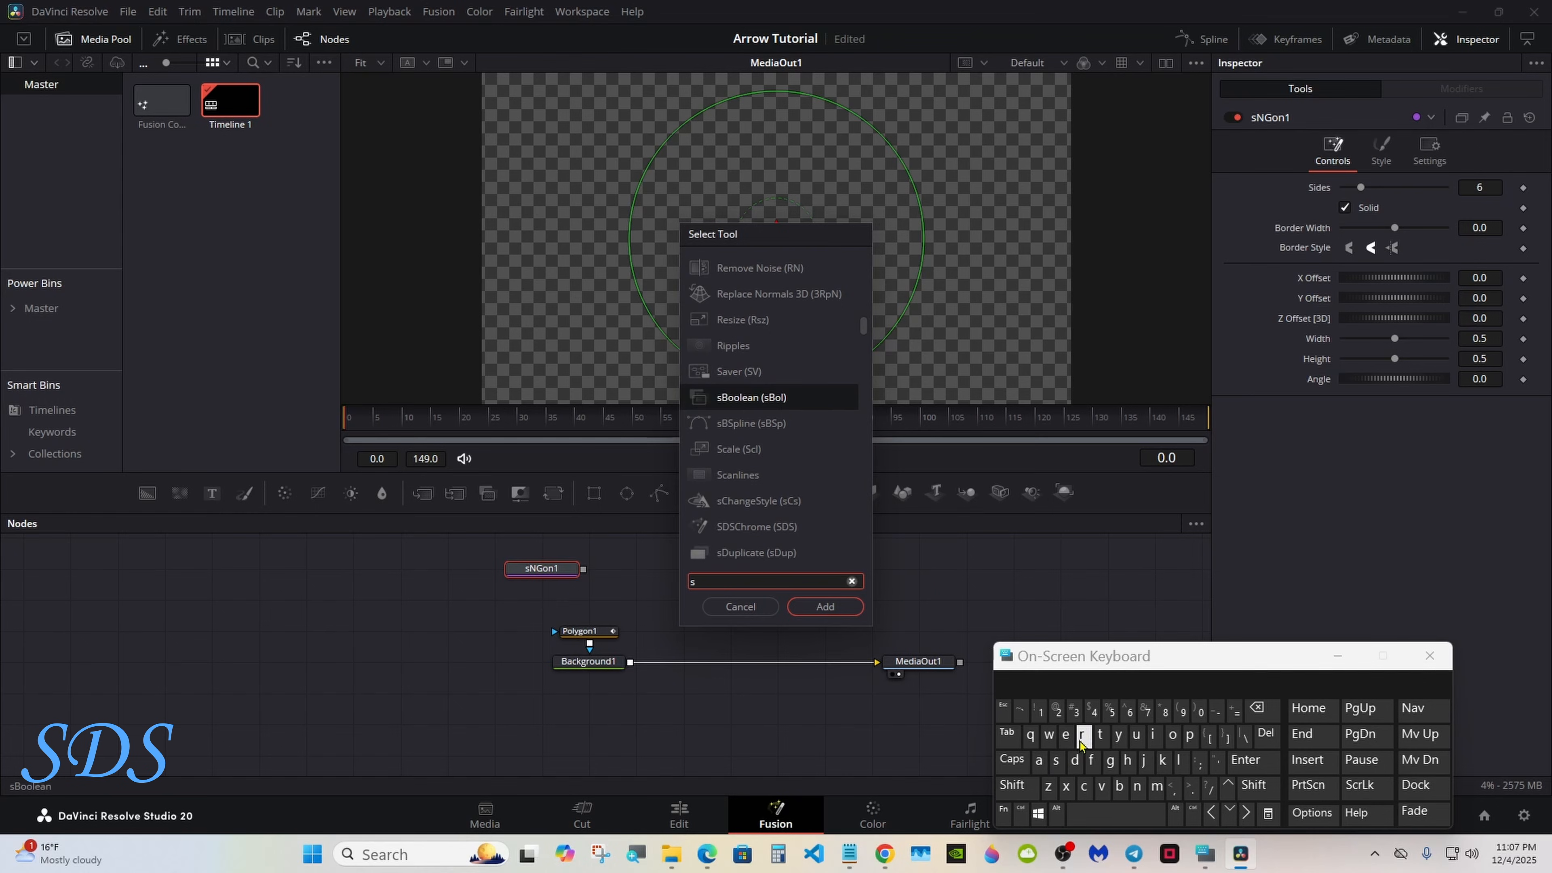
pyautogui.click(1081, 735)
pyautogui.click(1067, 737)
pyautogui.click(745, 319)
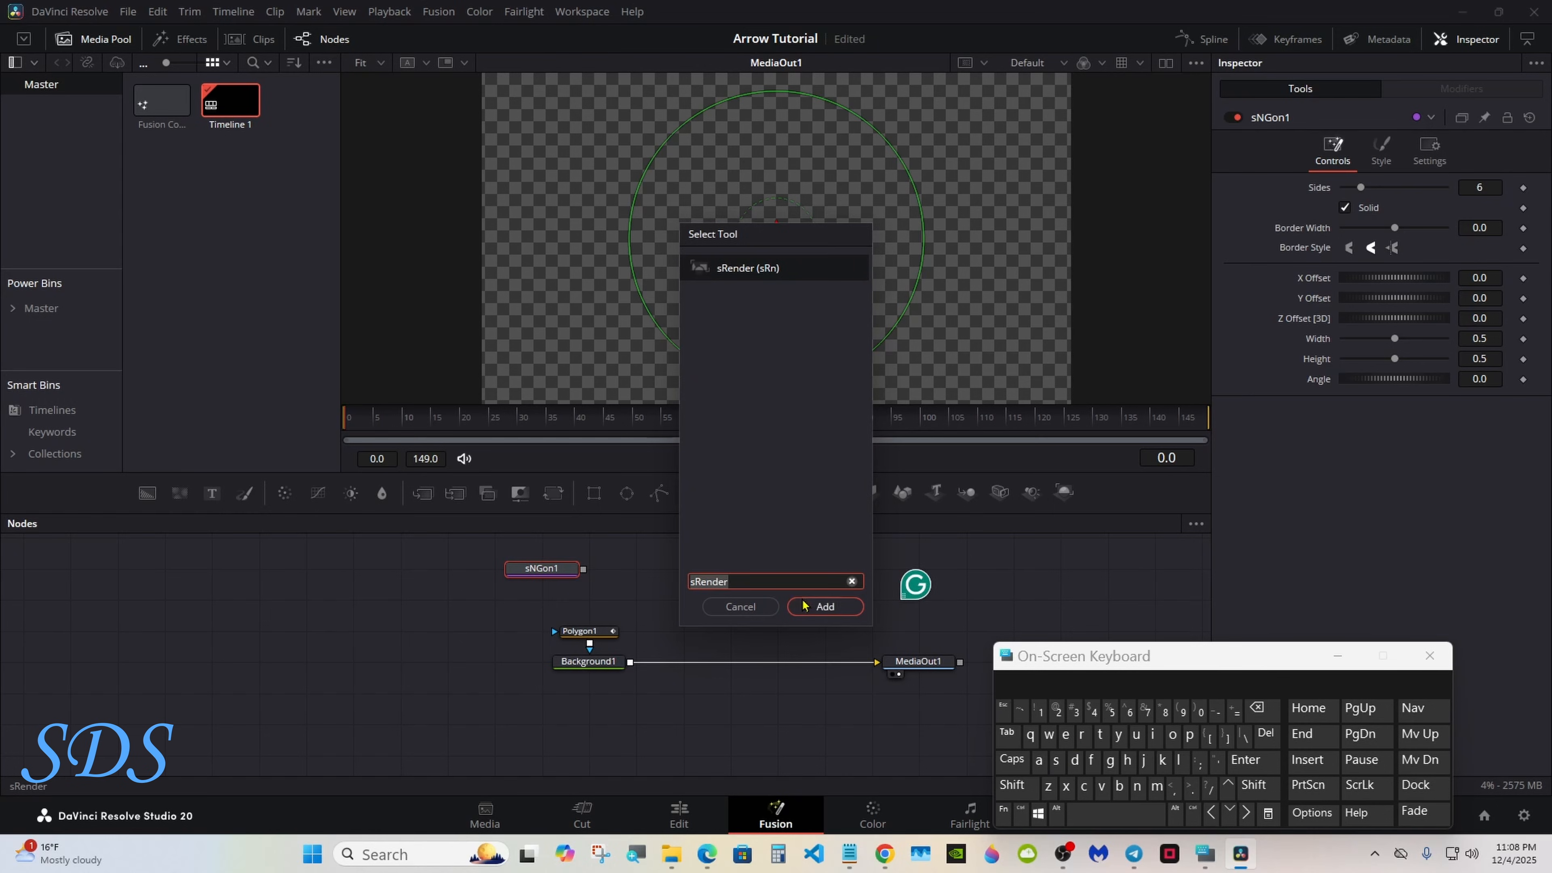
pyautogui.click(825, 606)
pyautogui.moveTo(677, 570); pyautogui.dragTo(666, 661)
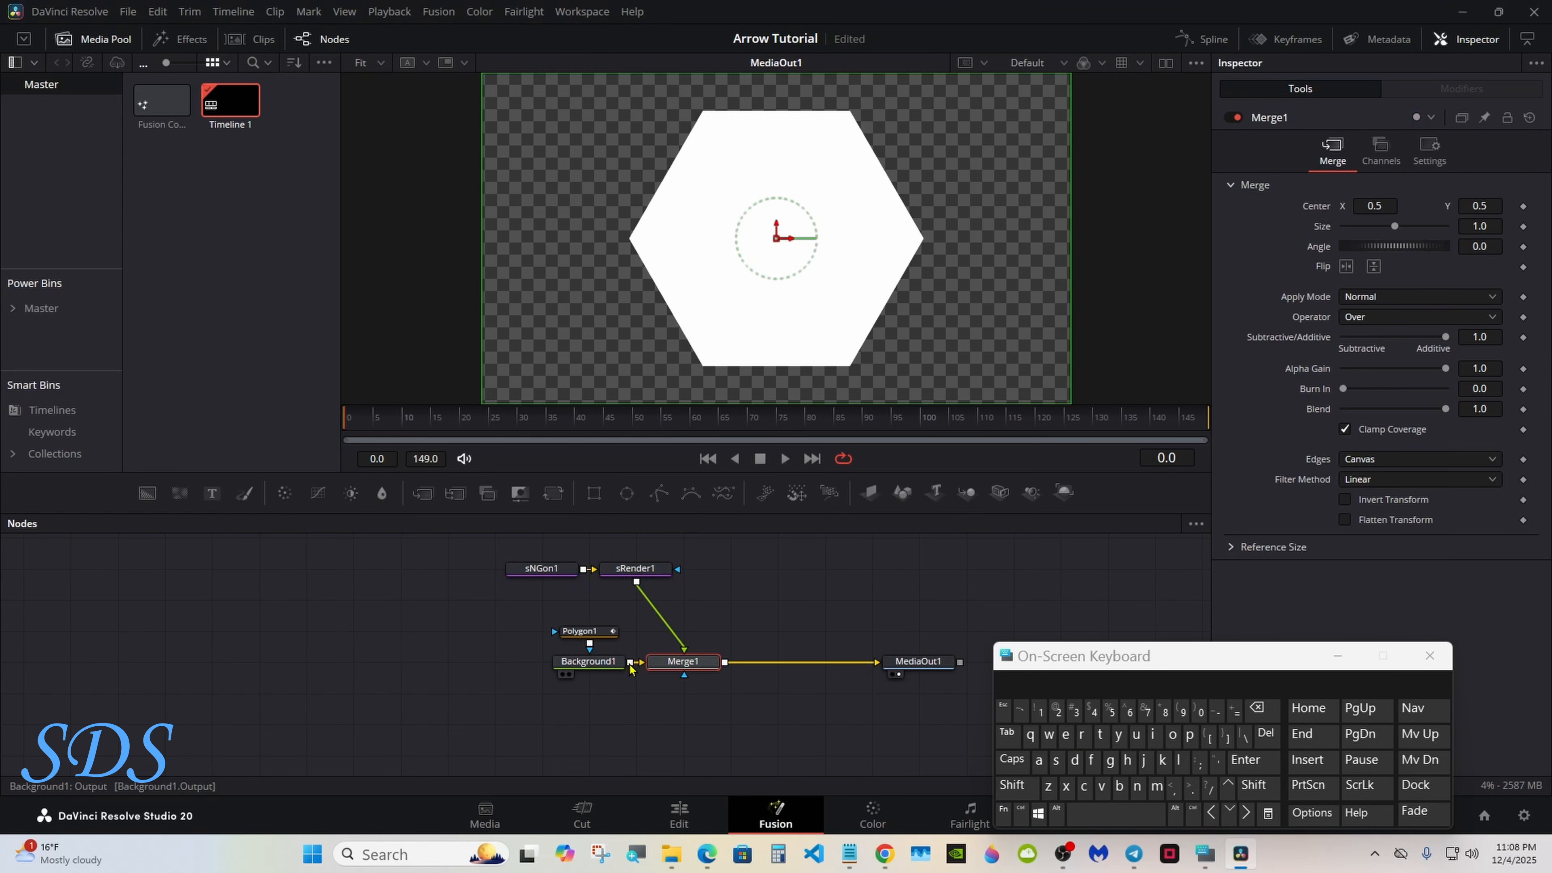
pyautogui.moveTo(654, 569); pyautogui.dragTo(702, 570)
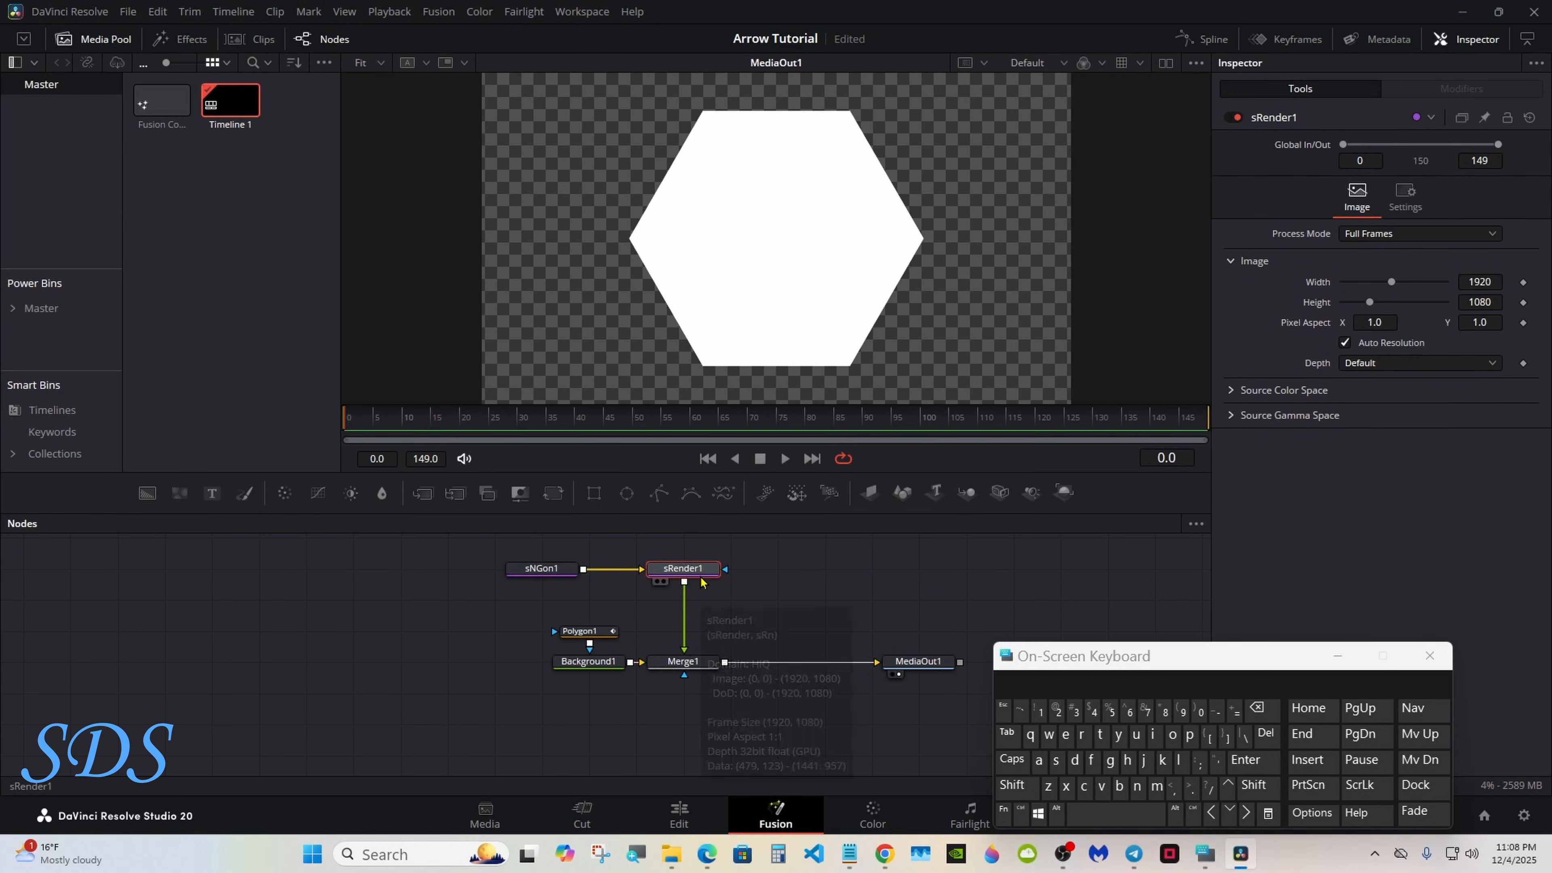
# Turn the sNGon1 shape into a triangle by setting its Sides to 3.
pyautogui.click(539, 568)
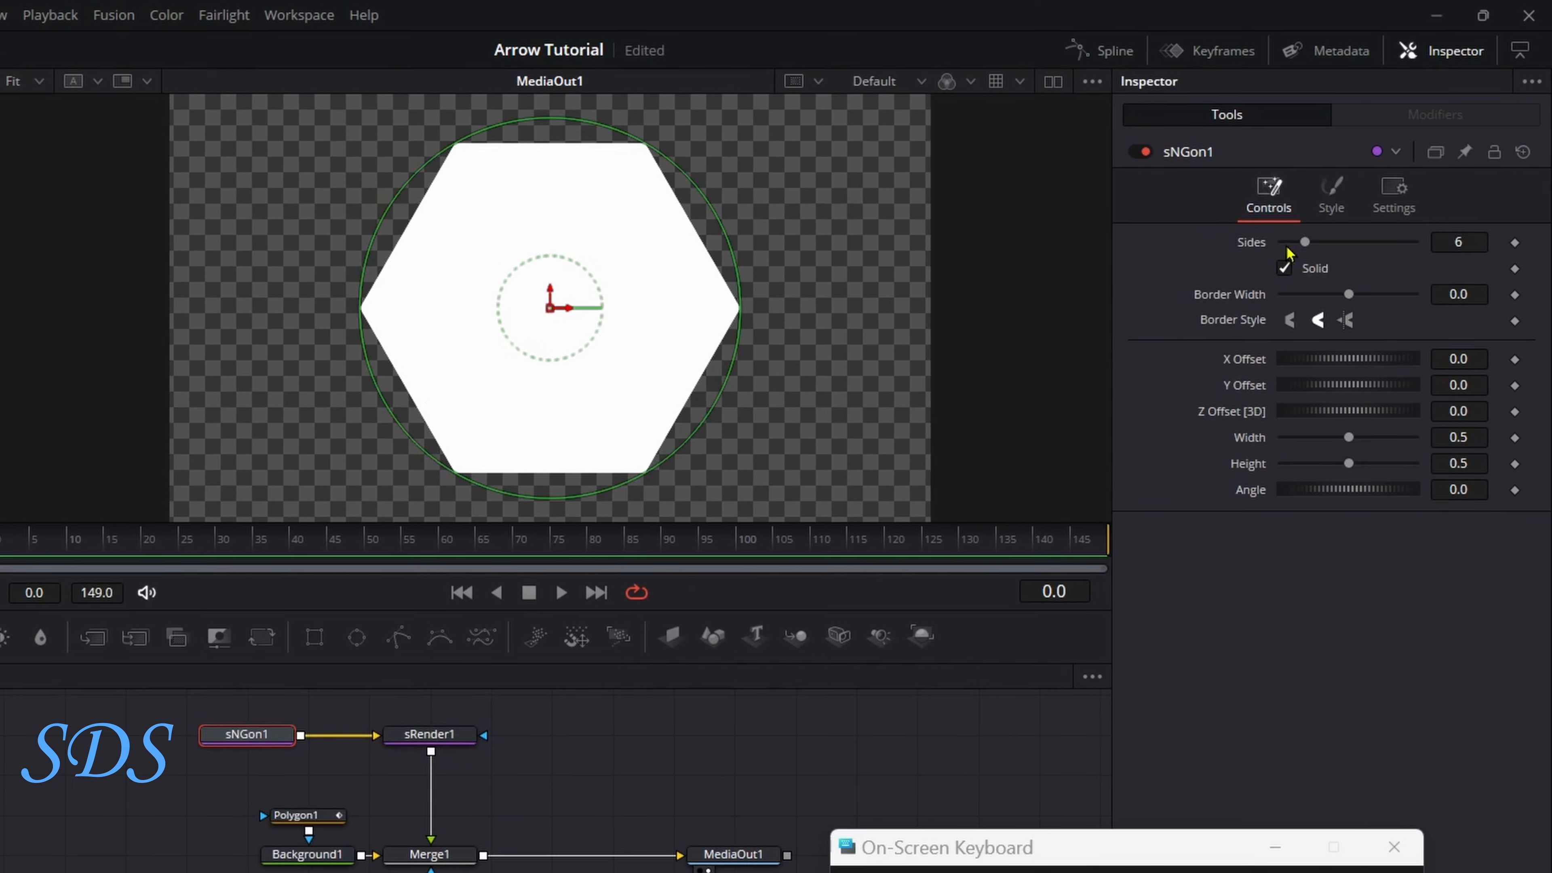
pyautogui.moveTo(1356, 191); pyautogui.dragTo(1326, 193)
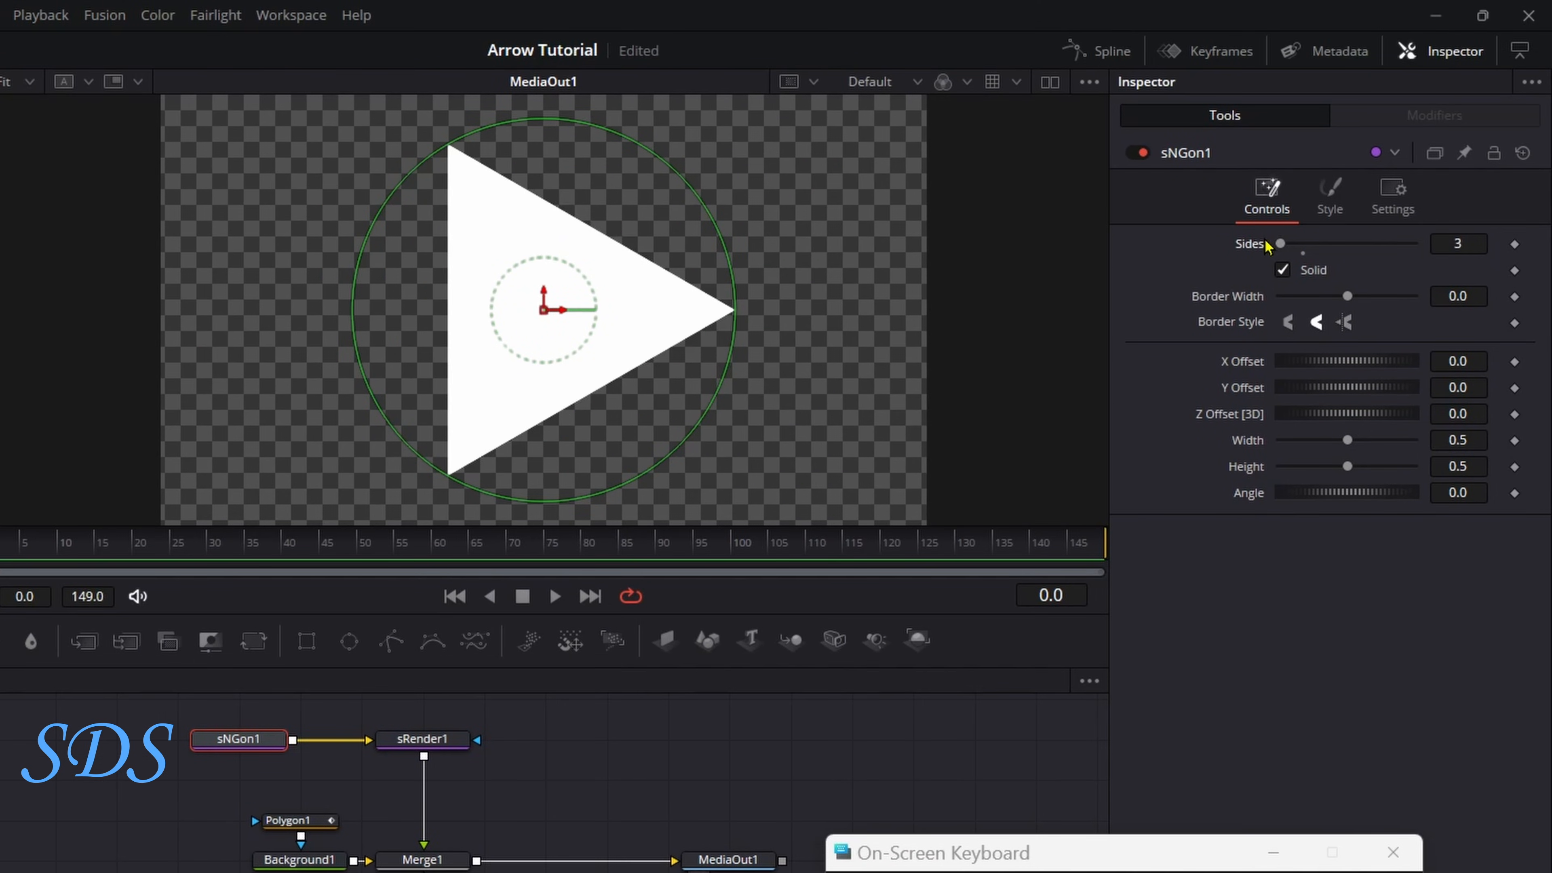
# Try shrinking the merged triangle with a Merge1 Size of 0.005.
pyautogui.click(422, 861)
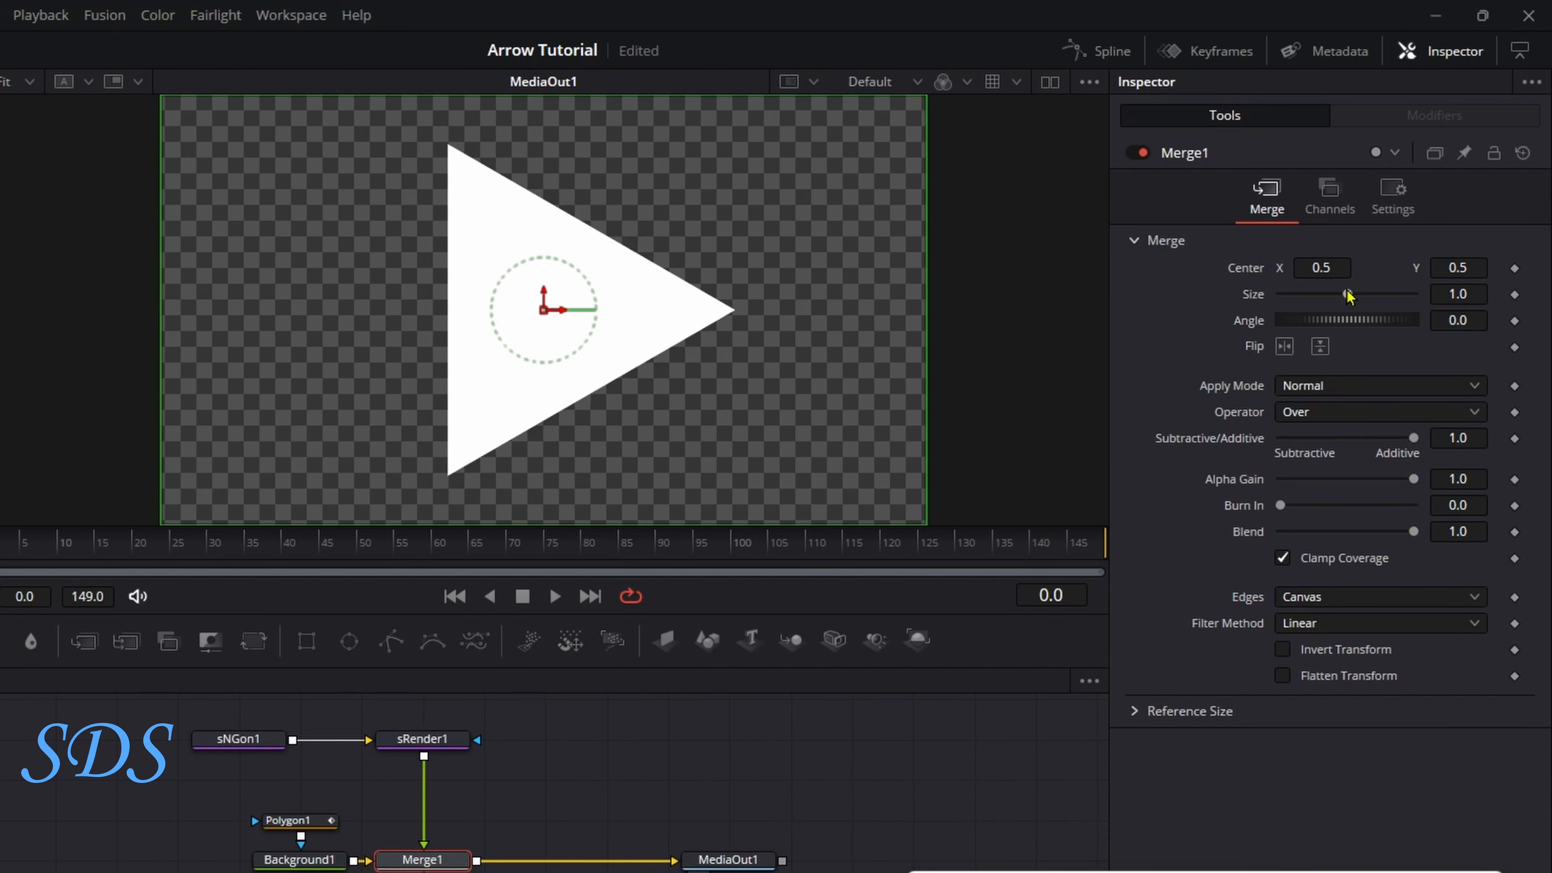
pyautogui.moveTo(1348, 294); pyautogui.dragTo(1290, 299)
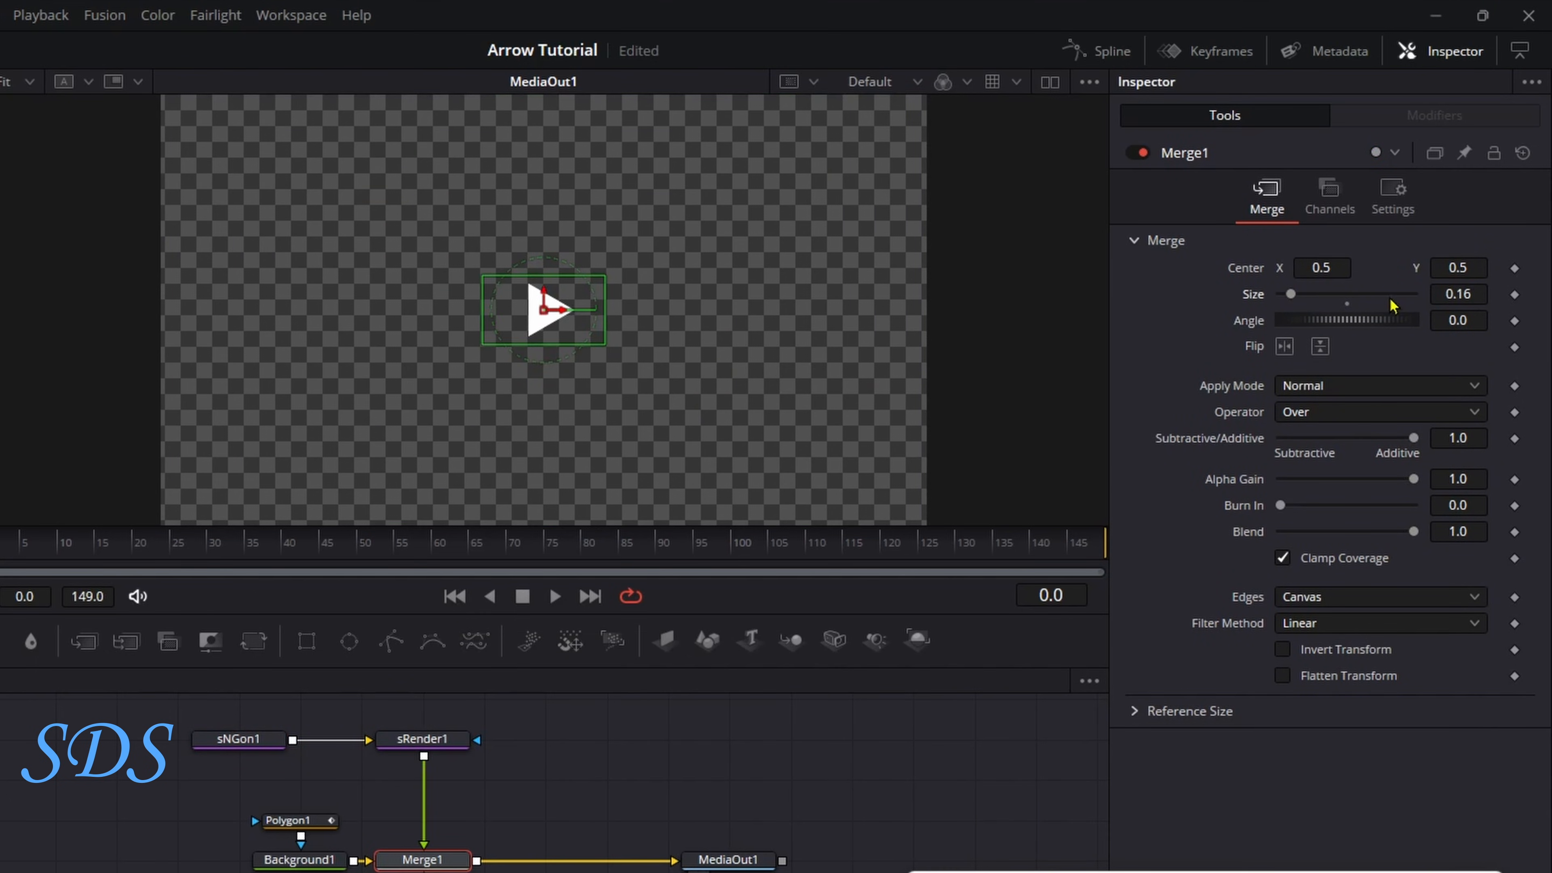
pyautogui.click(1472, 294)
pyautogui.press('BackSpace')
pyautogui.press('BackSpace')
pyautogui.write('005')
pyautogui.press('Tab')
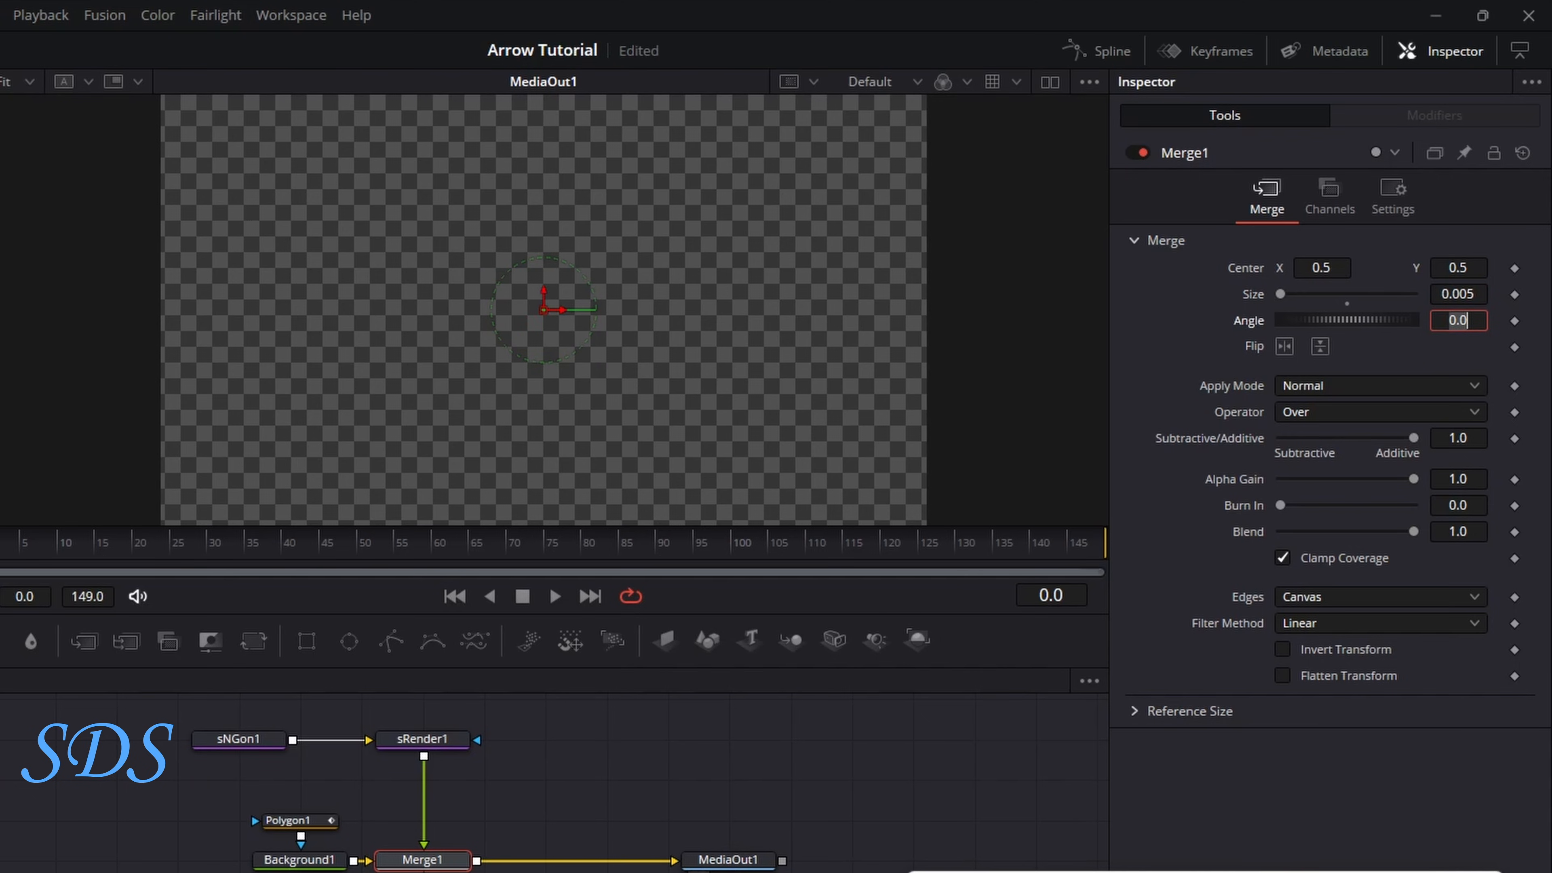
pyautogui.click(814, 822)
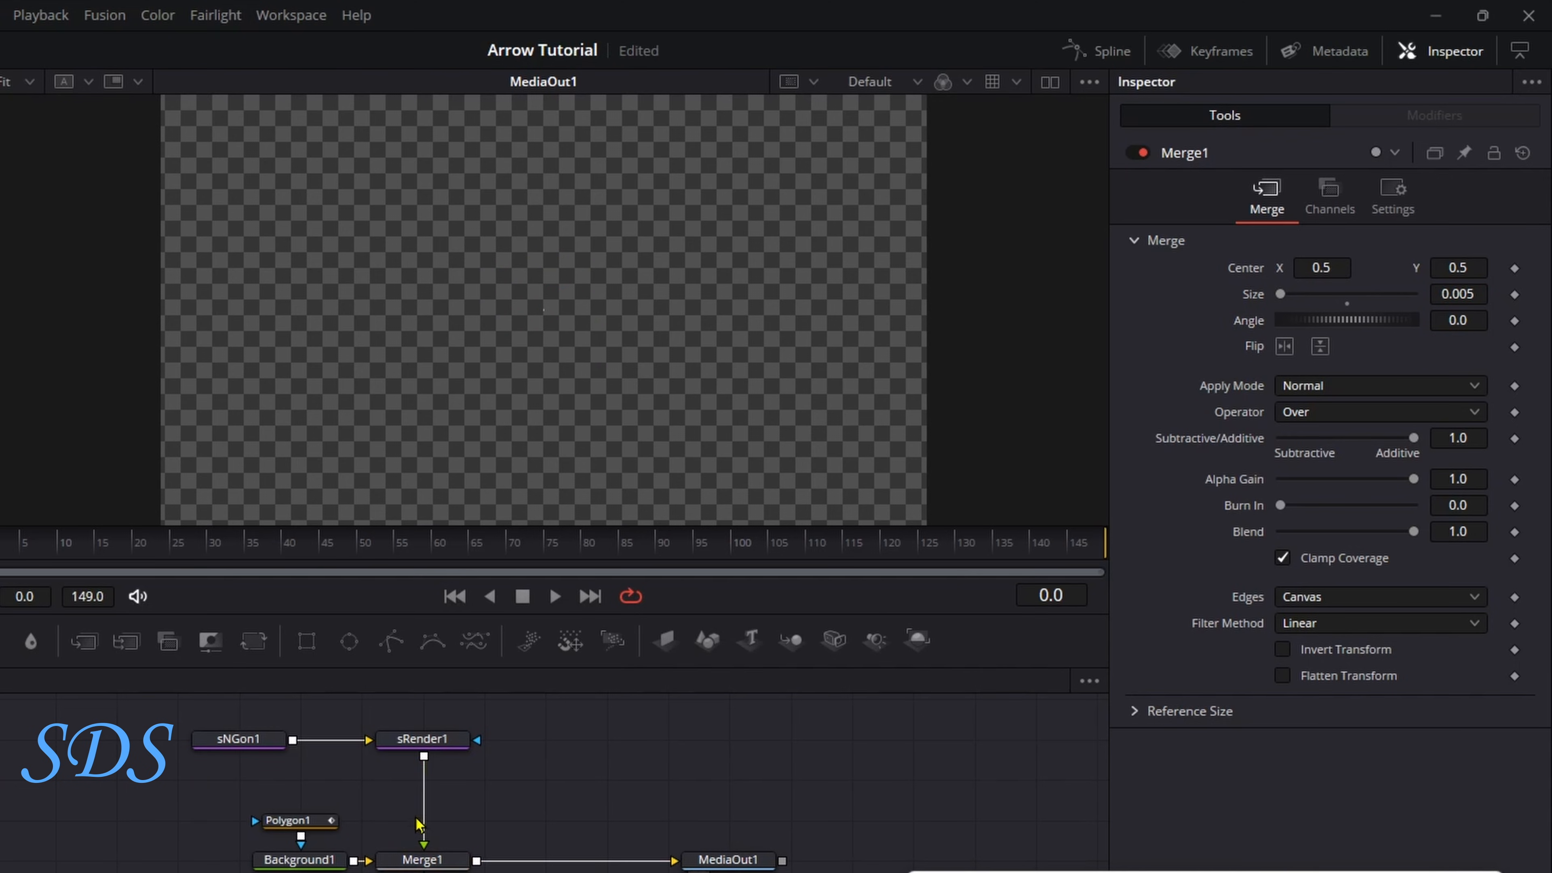
# Set Merge1's Size to 0.05 and its Angle to 180 so the arrowhead points left.
pyautogui.click(415, 856)
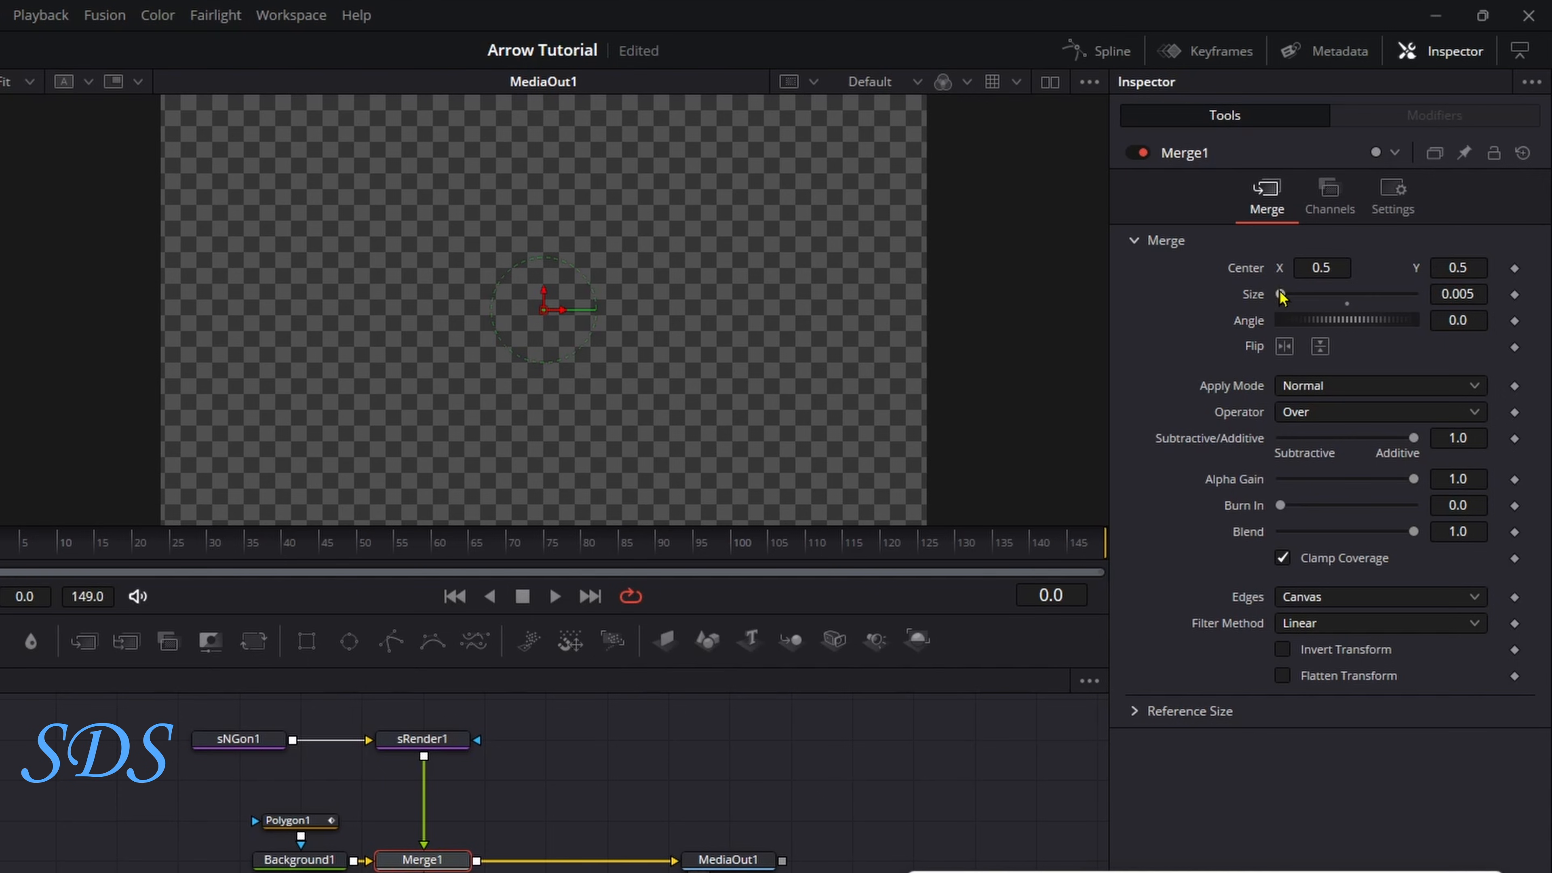
pyautogui.moveTo(1281, 297); pyautogui.dragTo(1285, 297)
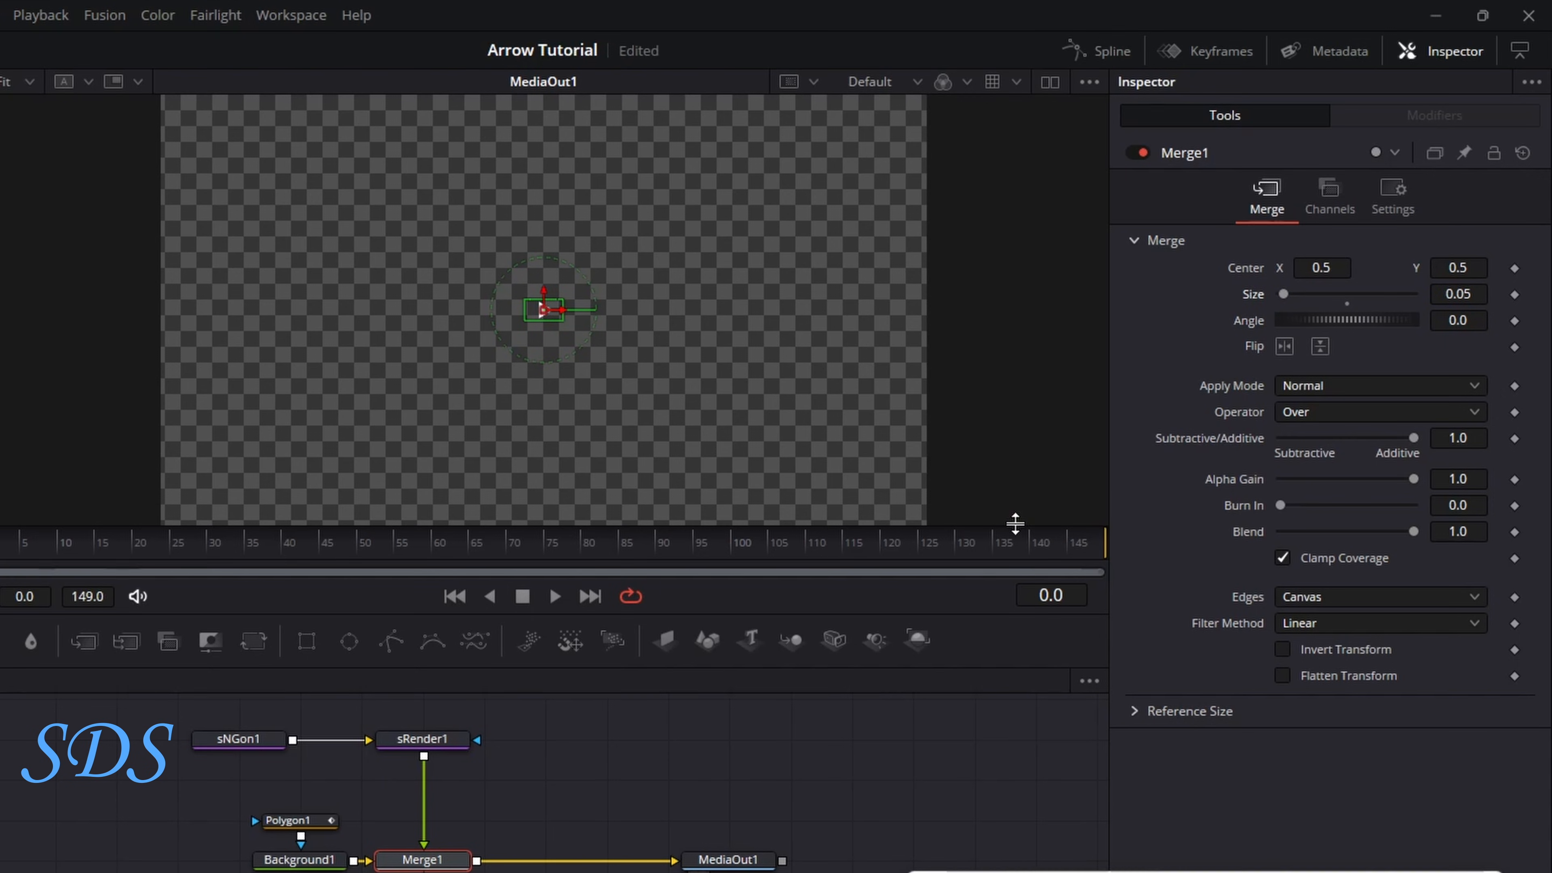
pyautogui.click(678, 745)
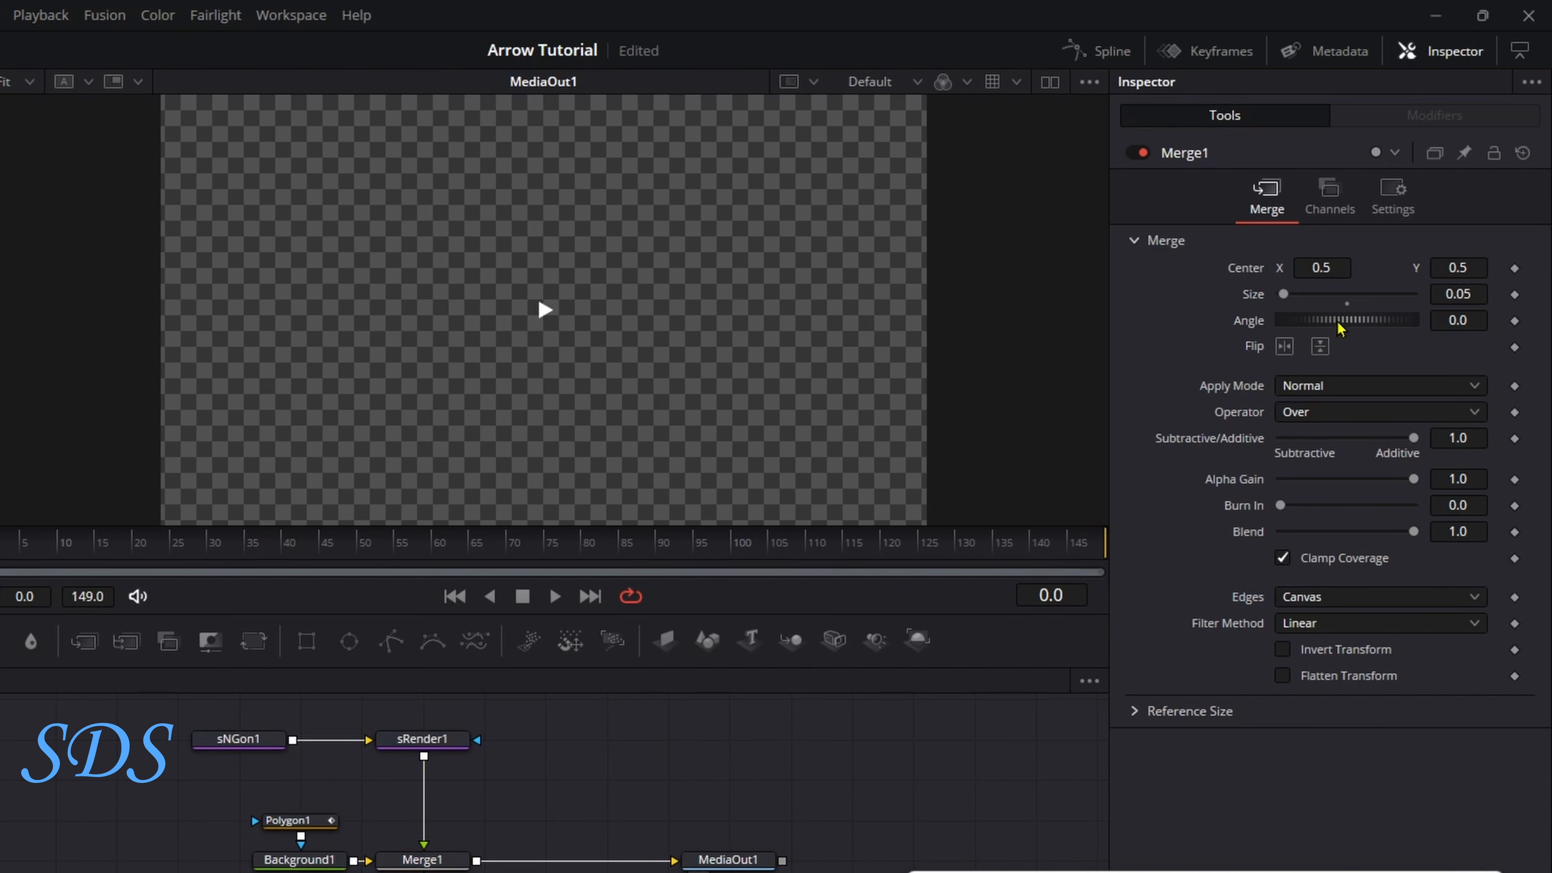
pyautogui.moveTo(1340, 329); pyautogui.dragTo(1416, 330)
# Set Polygon1's Border Width to 0.005 and scrub the timeline to check the line's growth, stopping at frame 46.
pyautogui.click(297, 826)
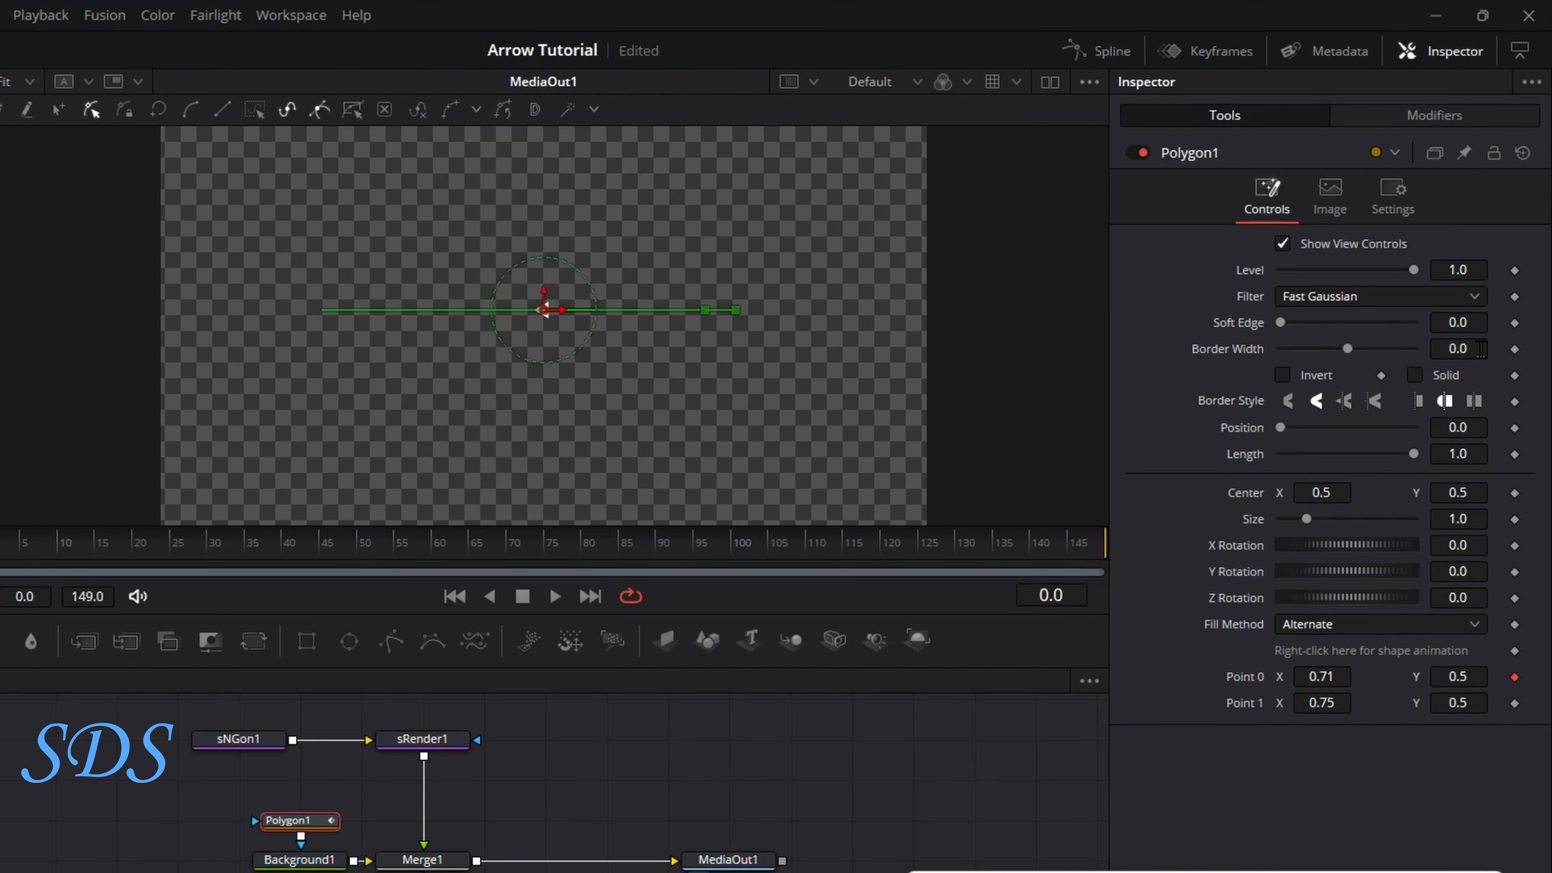
pyautogui.click(1481, 348)
pyautogui.write('05')
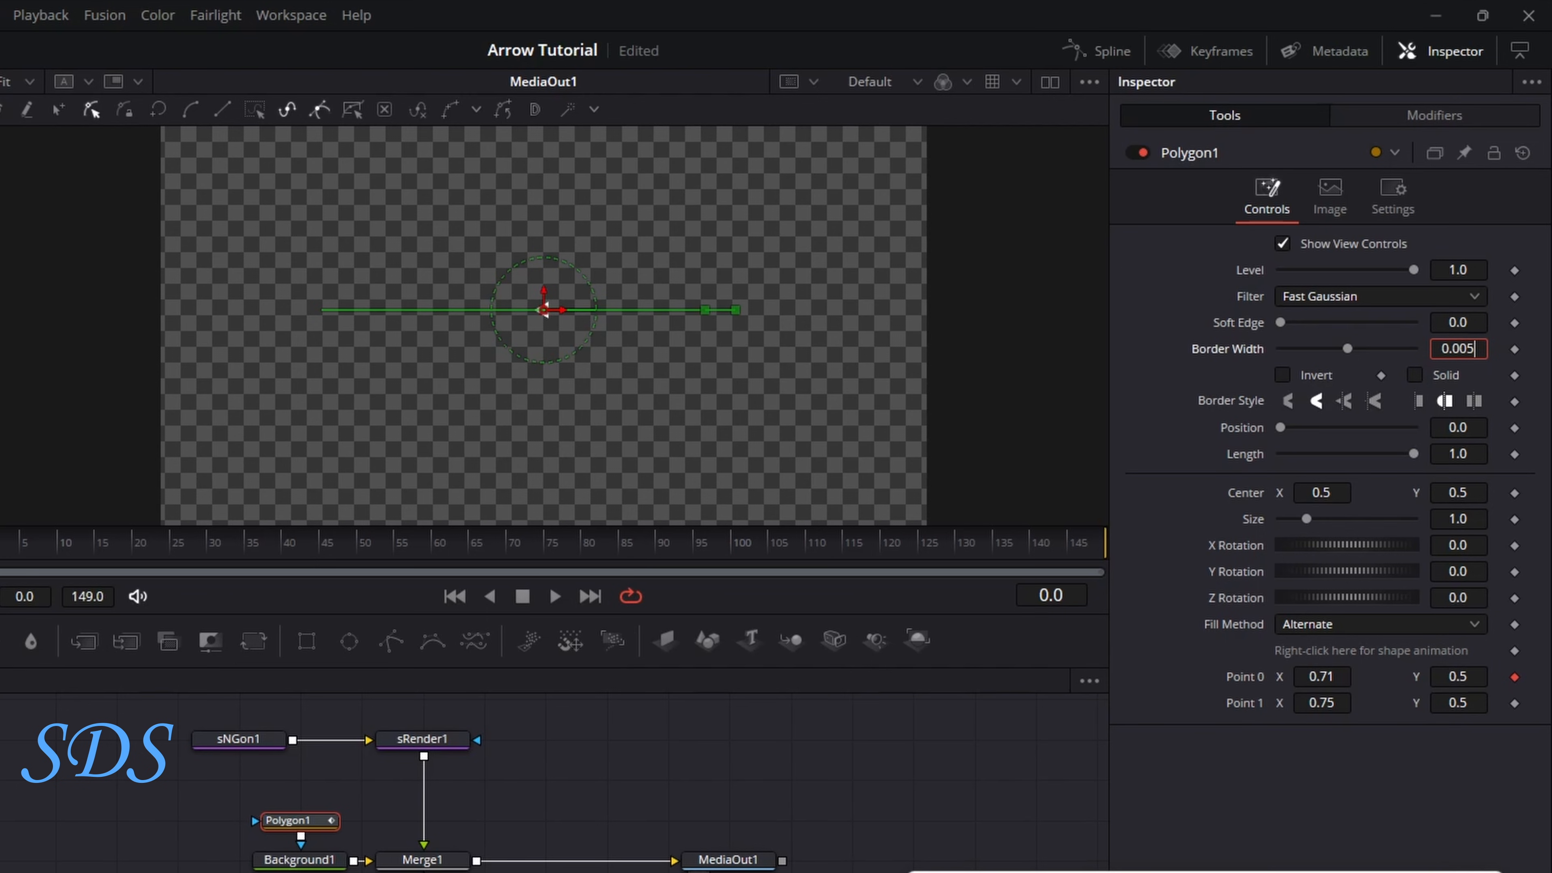
pyautogui.press('Tab')
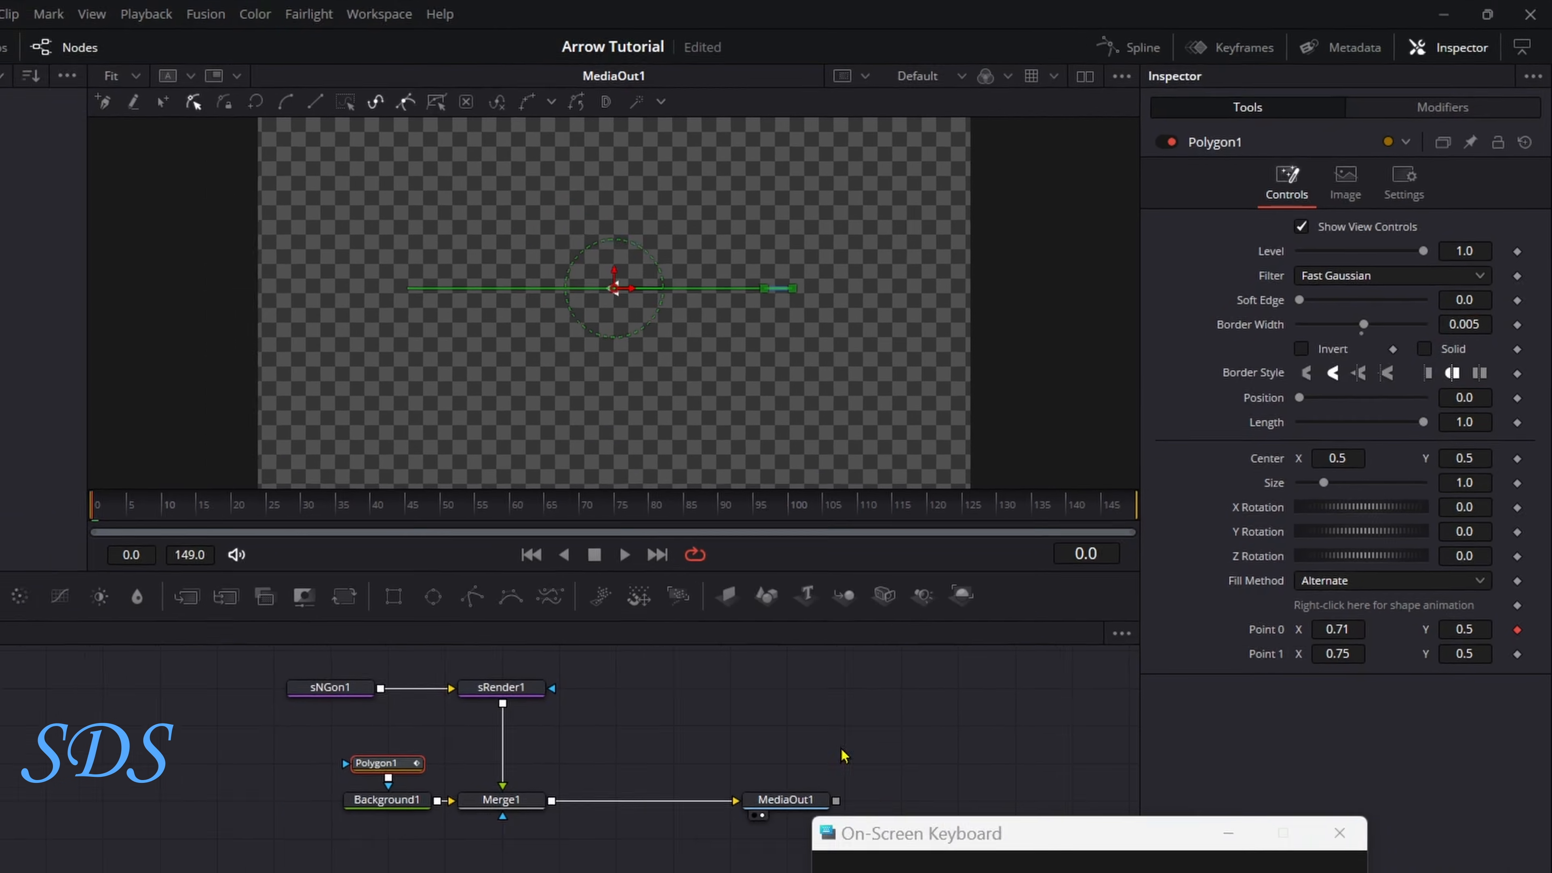
pyautogui.click(840, 749)
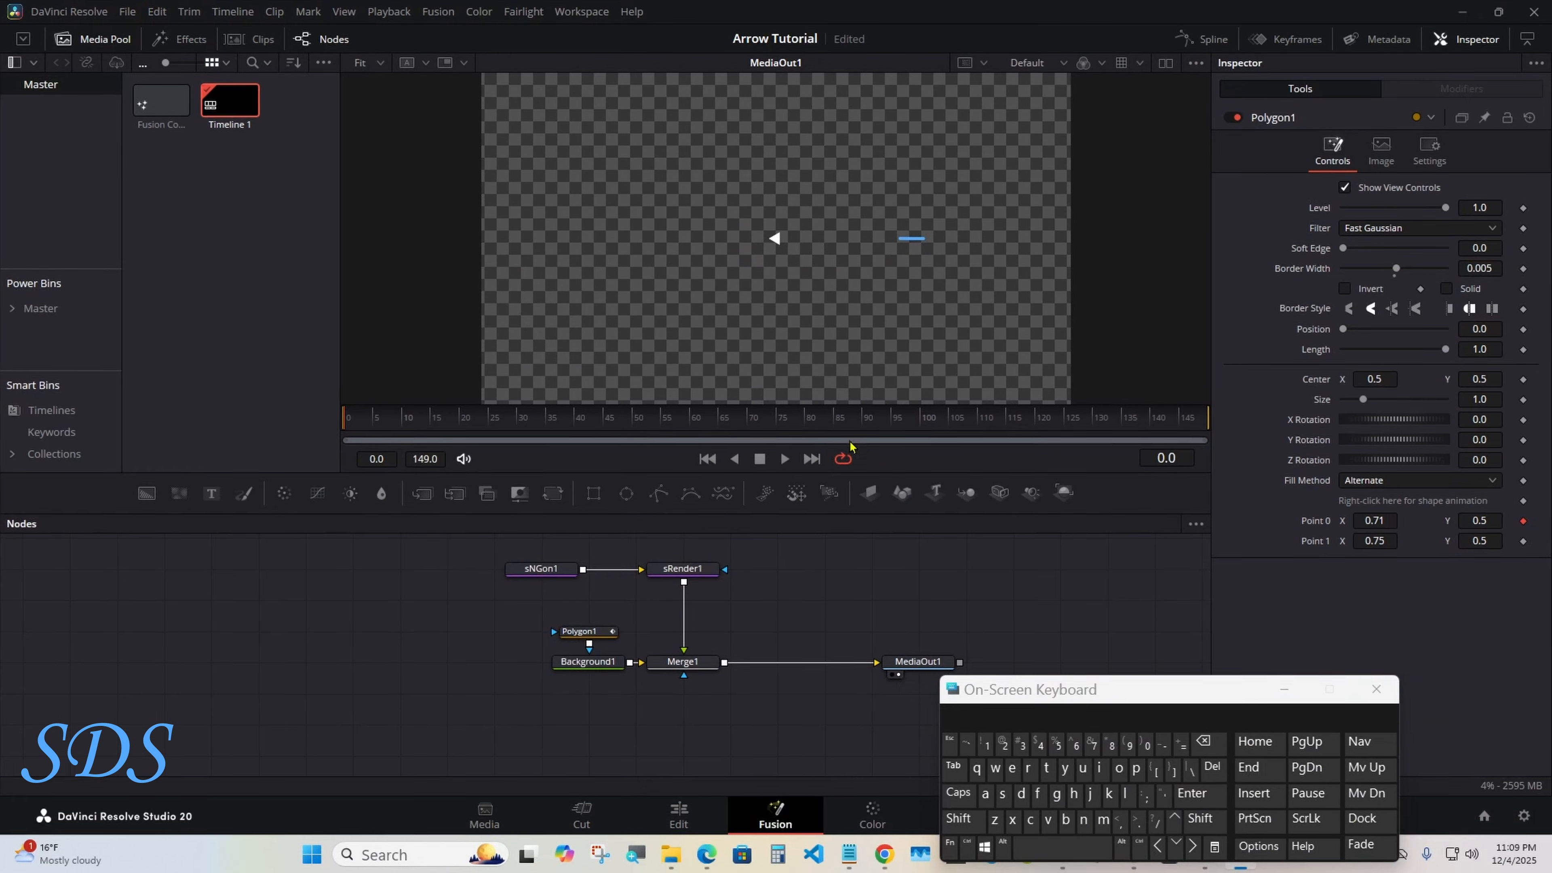
pyautogui.moveTo(92, 503); pyautogui.dragTo(1138, 491)
pyautogui.moveTo(1212, 409); pyautogui.dragTo(608, 417)
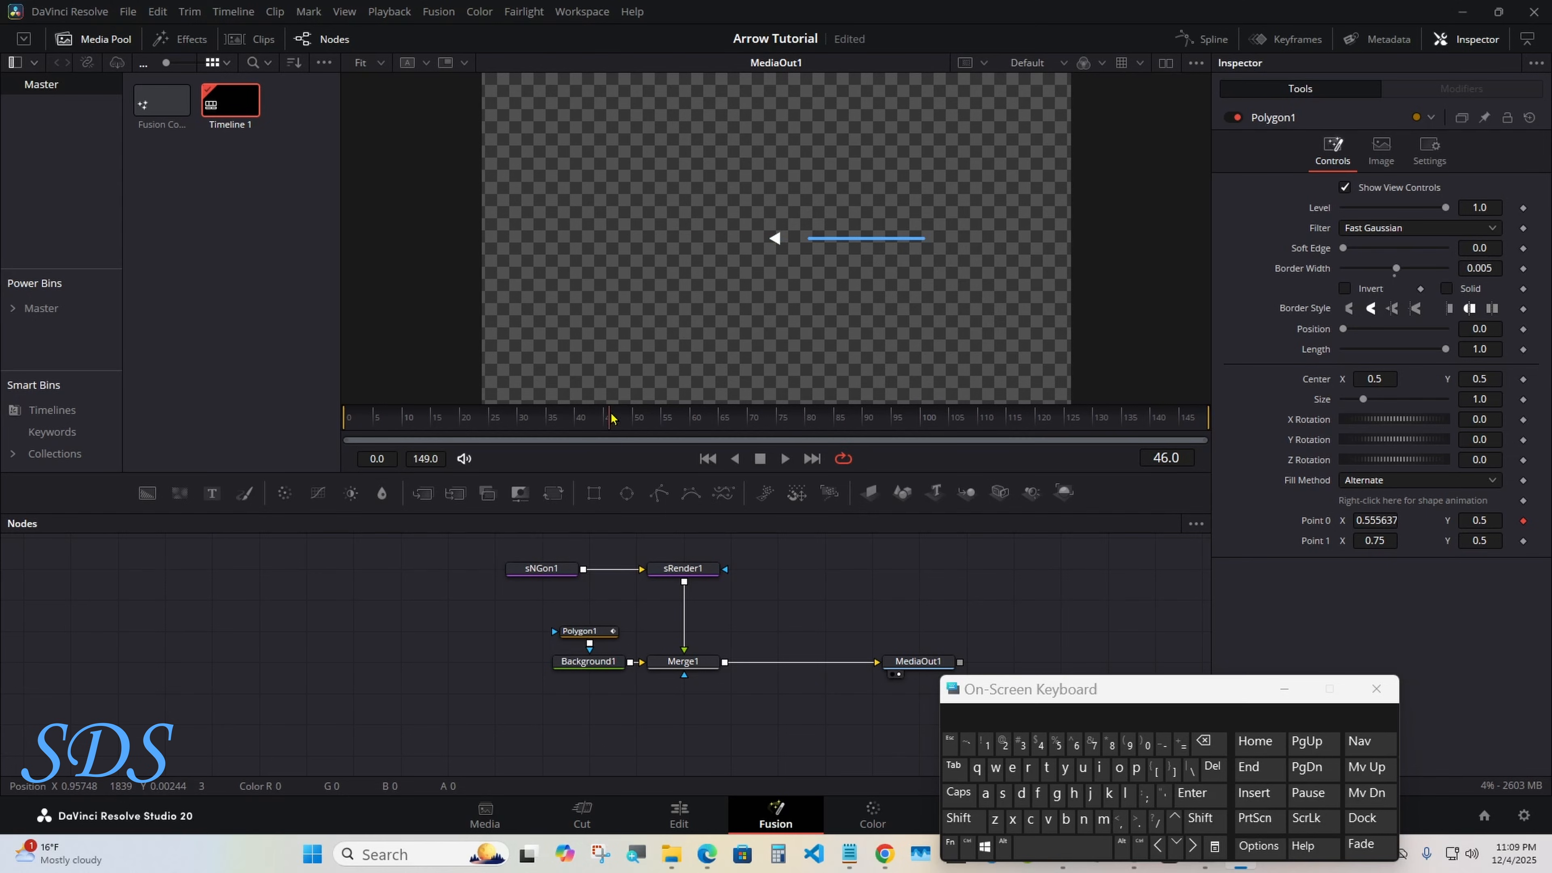
# Connect Merge1's Center to the XYPath1 value of Polygon1's Point 0, and scrub the timeline to check the arrowhead's motion.
pyautogui.moveTo(1095, 684); pyautogui.dragTo(1032, 701)
pyautogui.click(696, 665)
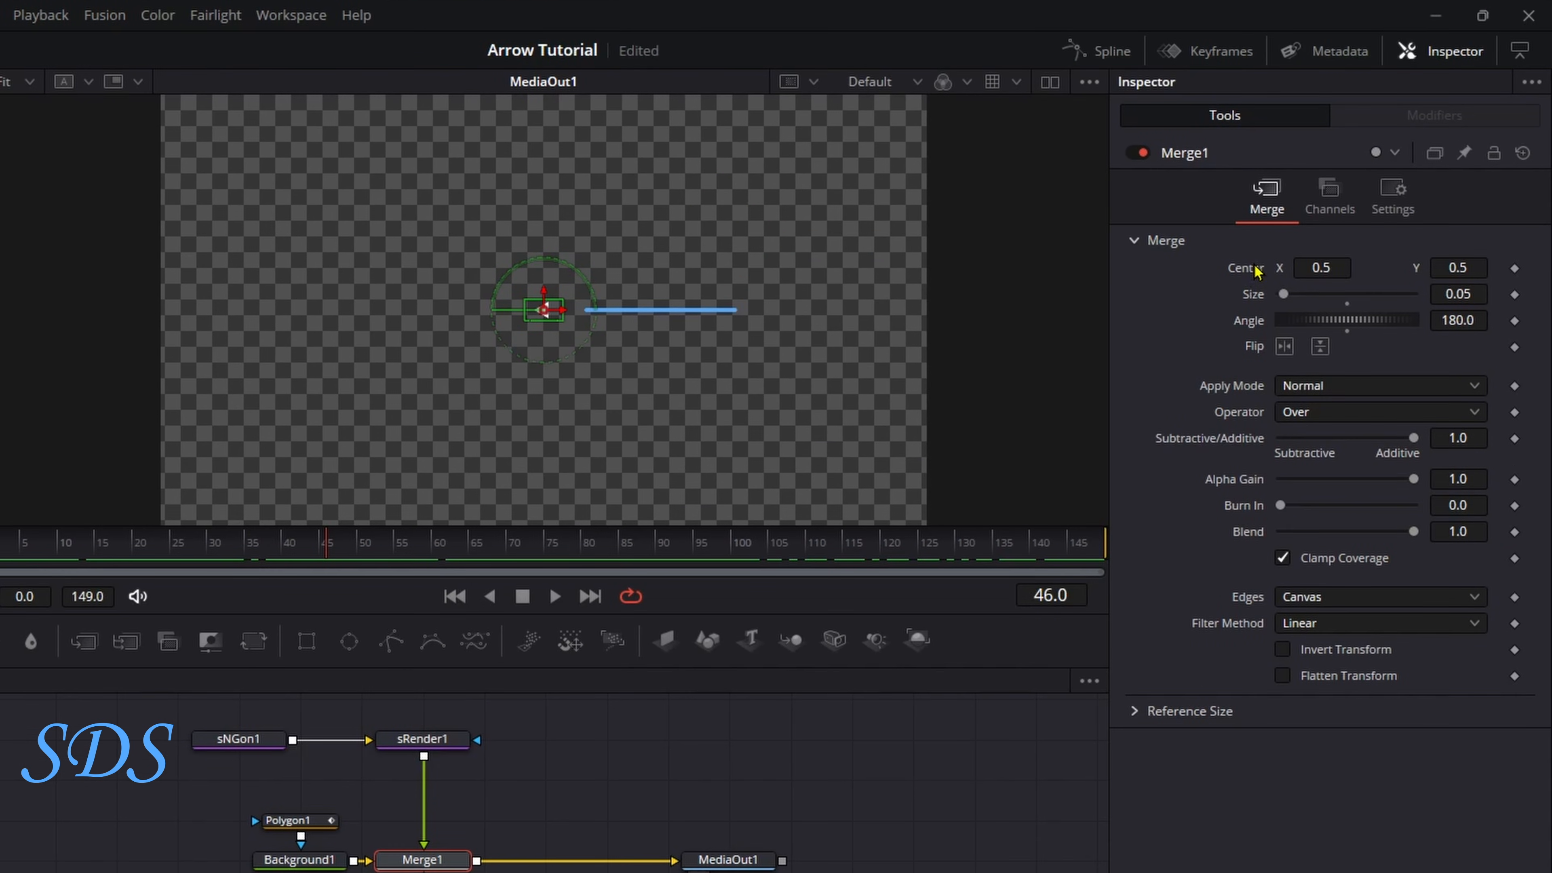
pyautogui.rightClick(1256, 271)
pyautogui.moveTo(1313, 381)
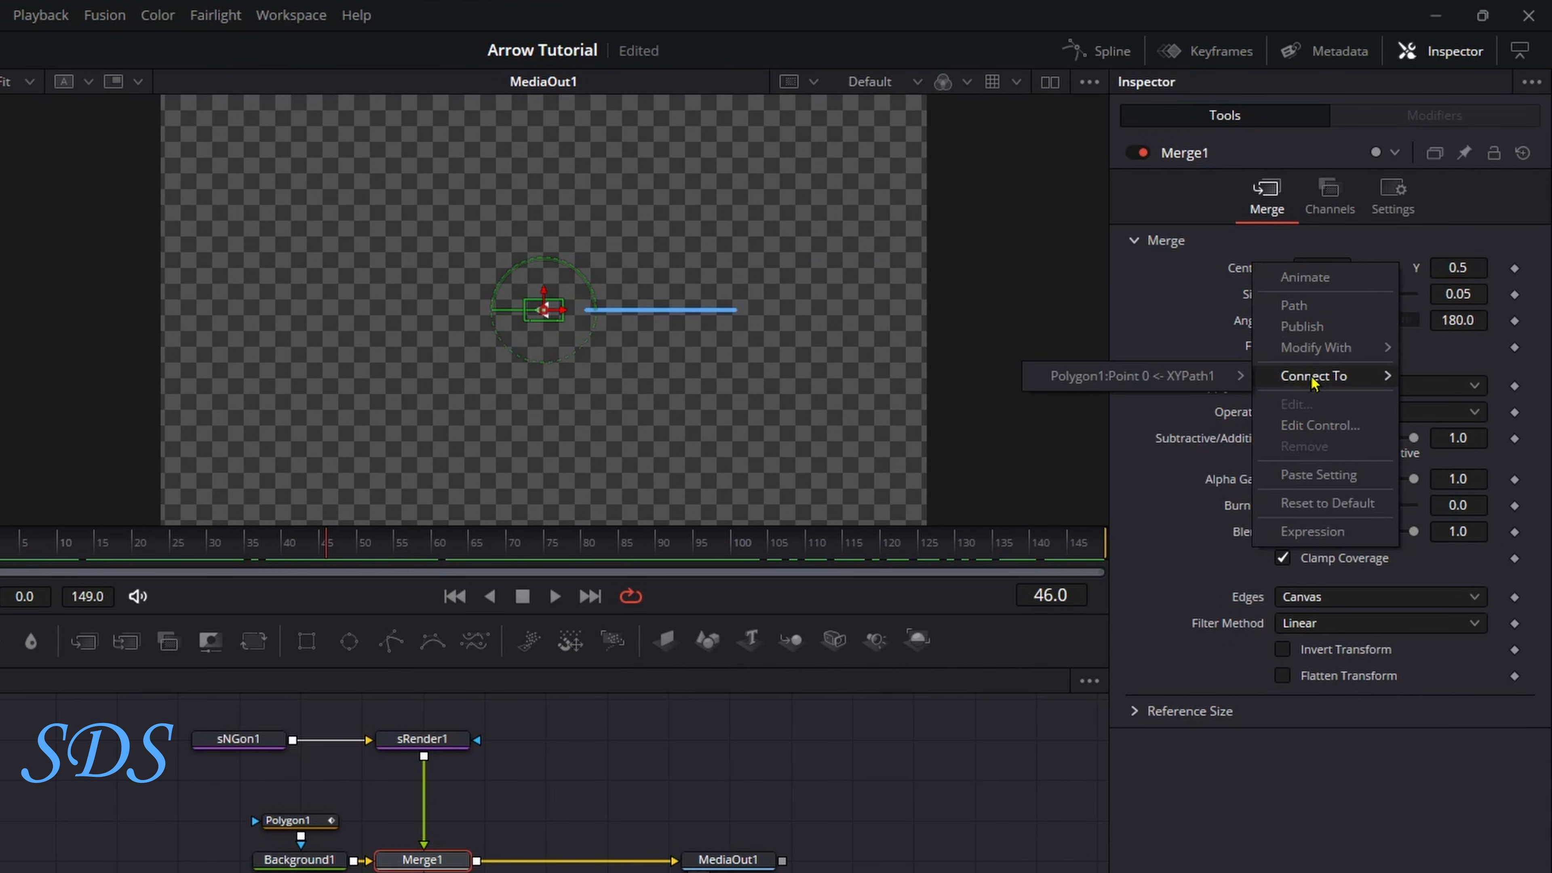
pyautogui.click(1185, 378)
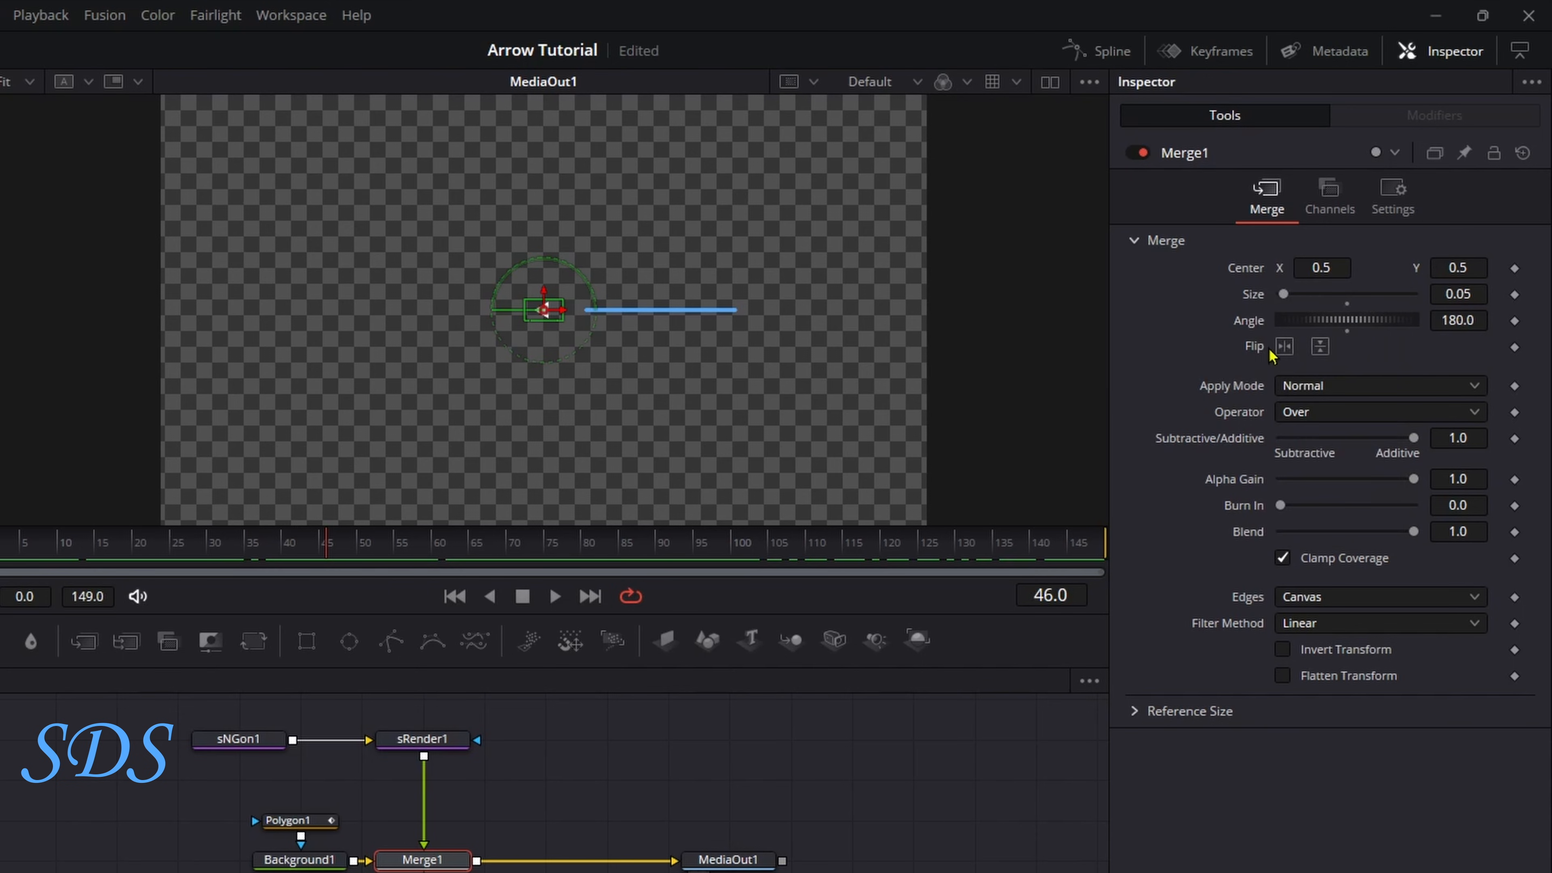
pyautogui.rightClick(1263, 273)
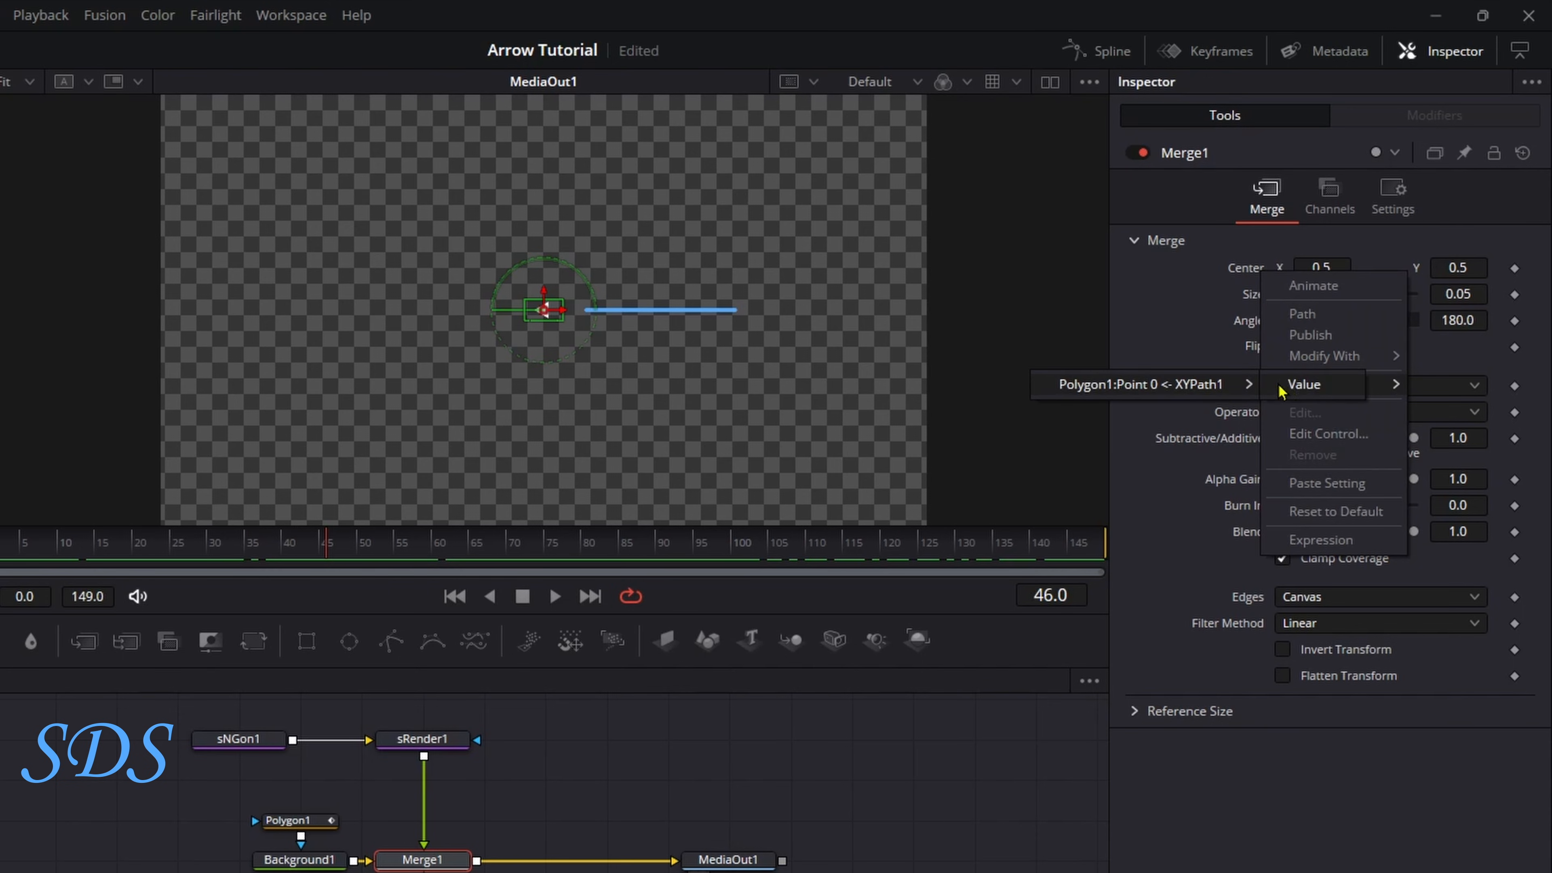
pyautogui.click(1302, 386)
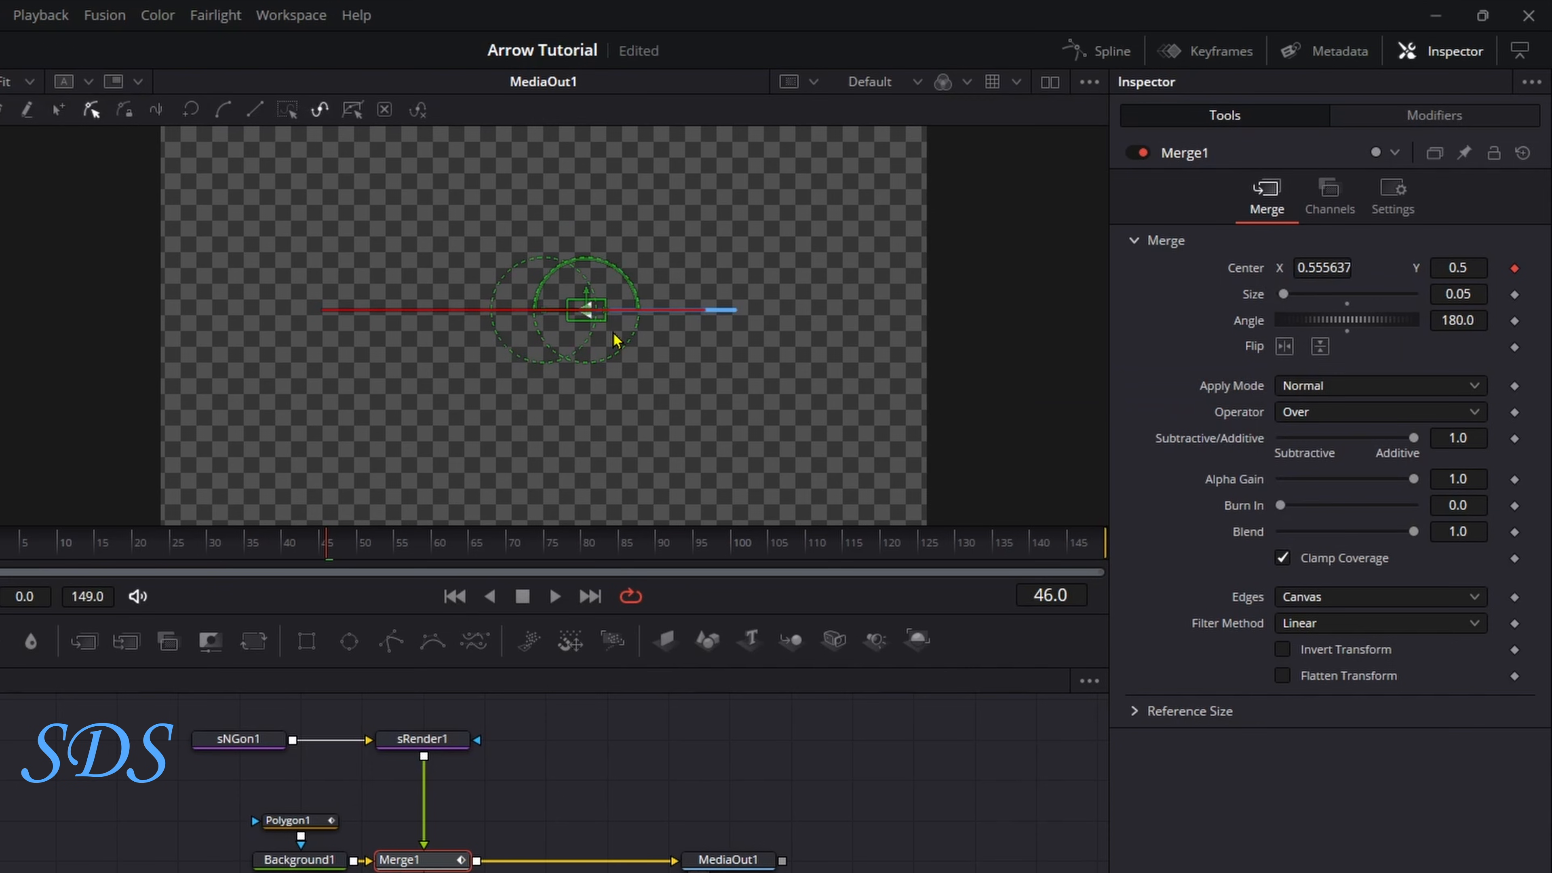
pyautogui.click(580, 719)
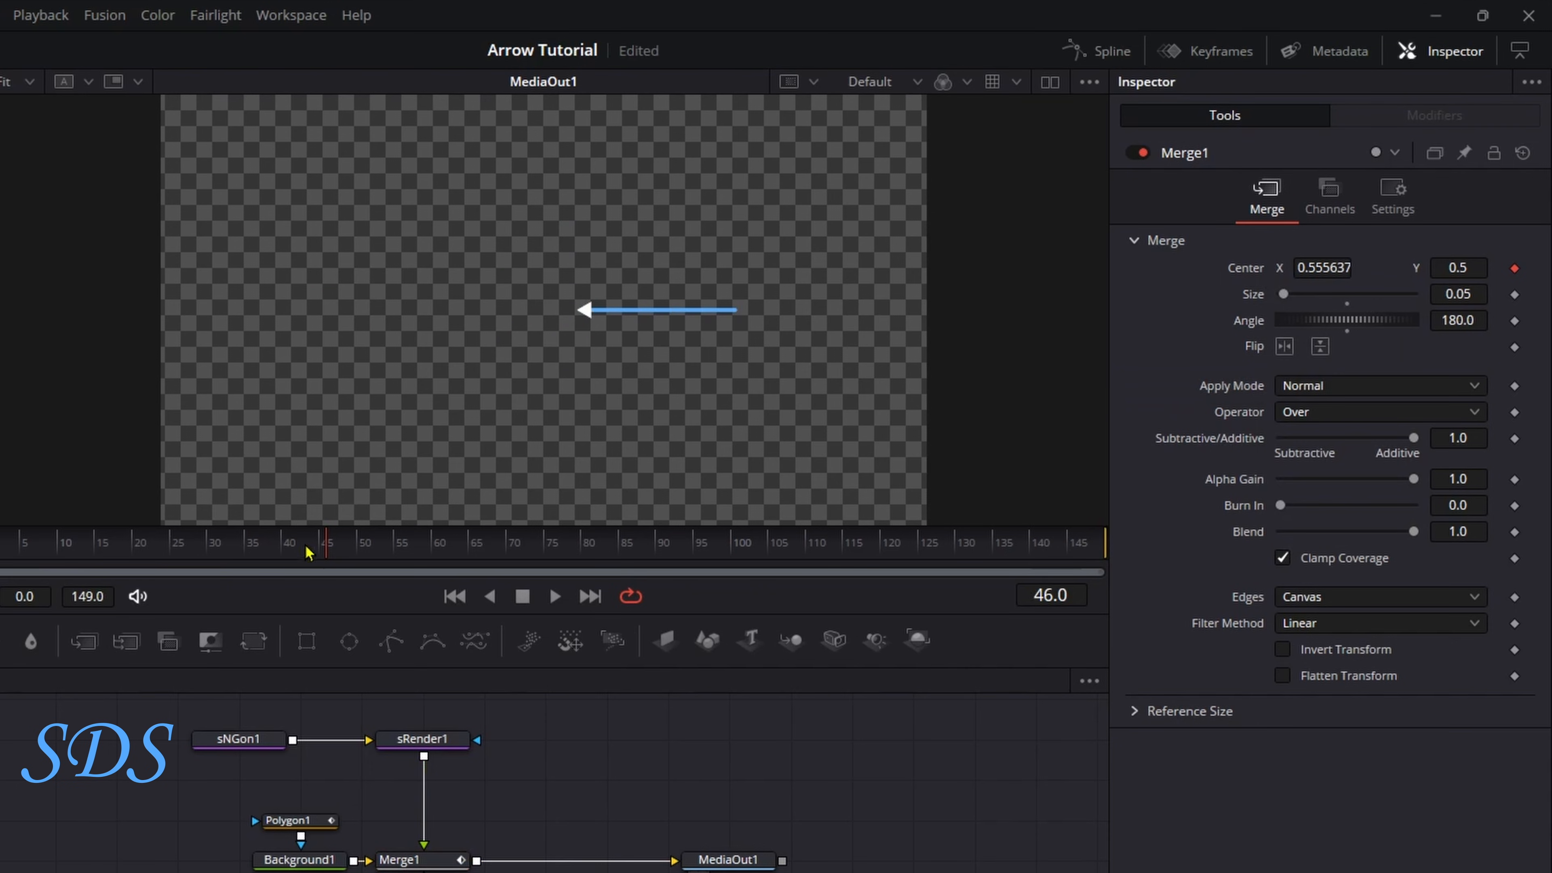
pyautogui.moveTo(304, 546); pyautogui.dragTo(541, 529)
pyautogui.moveTo(639, 483); pyautogui.dragTo(679, 666)
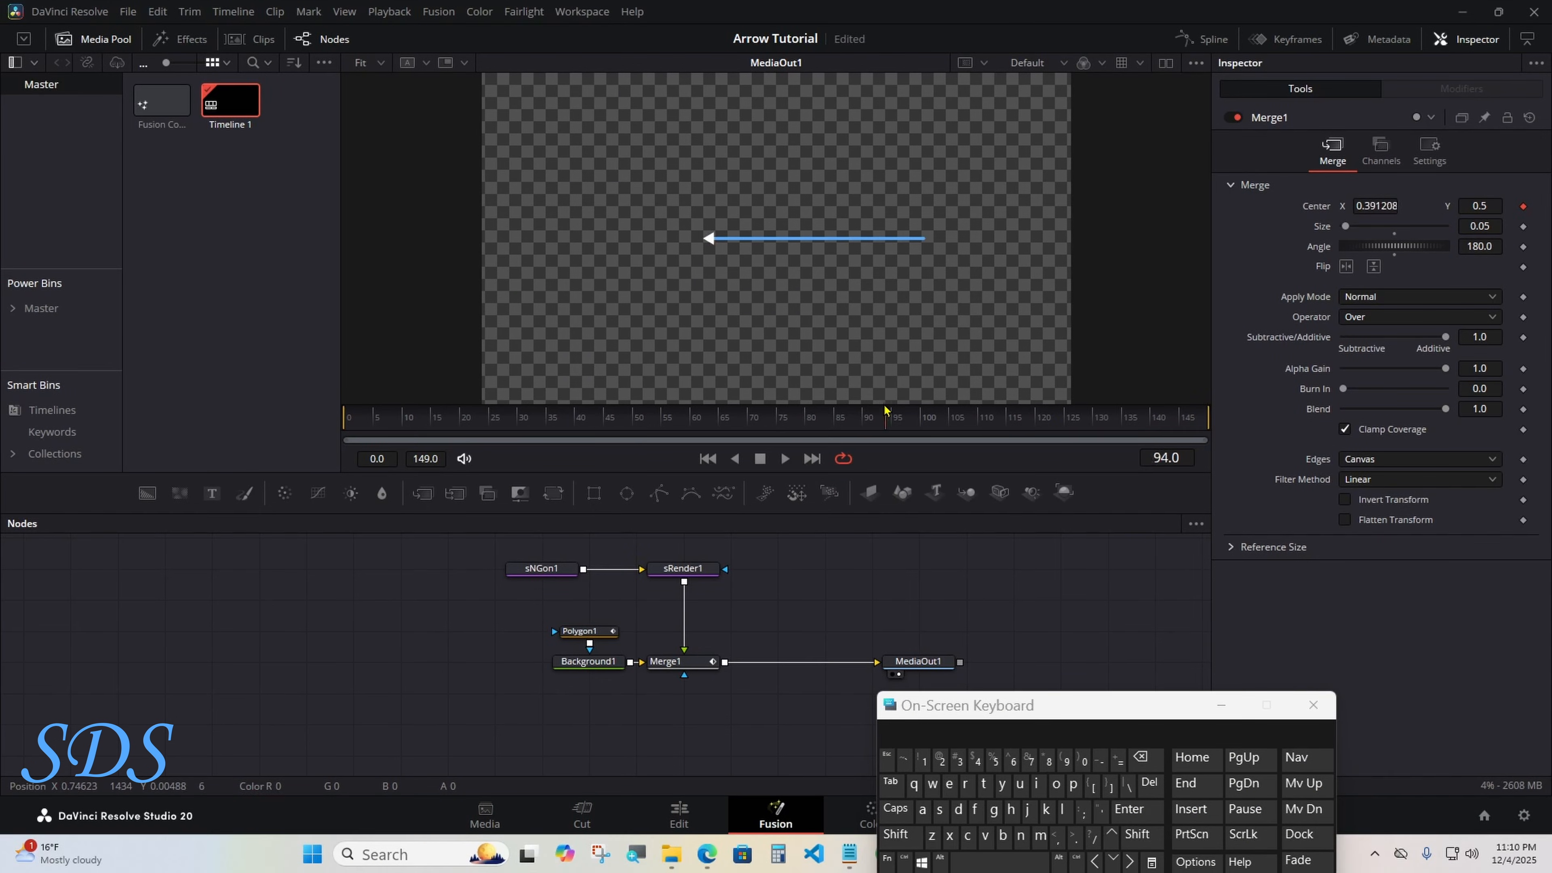
# Copy sNGon1 and paste it as an instance below Background1.
pyautogui.click(551, 569)
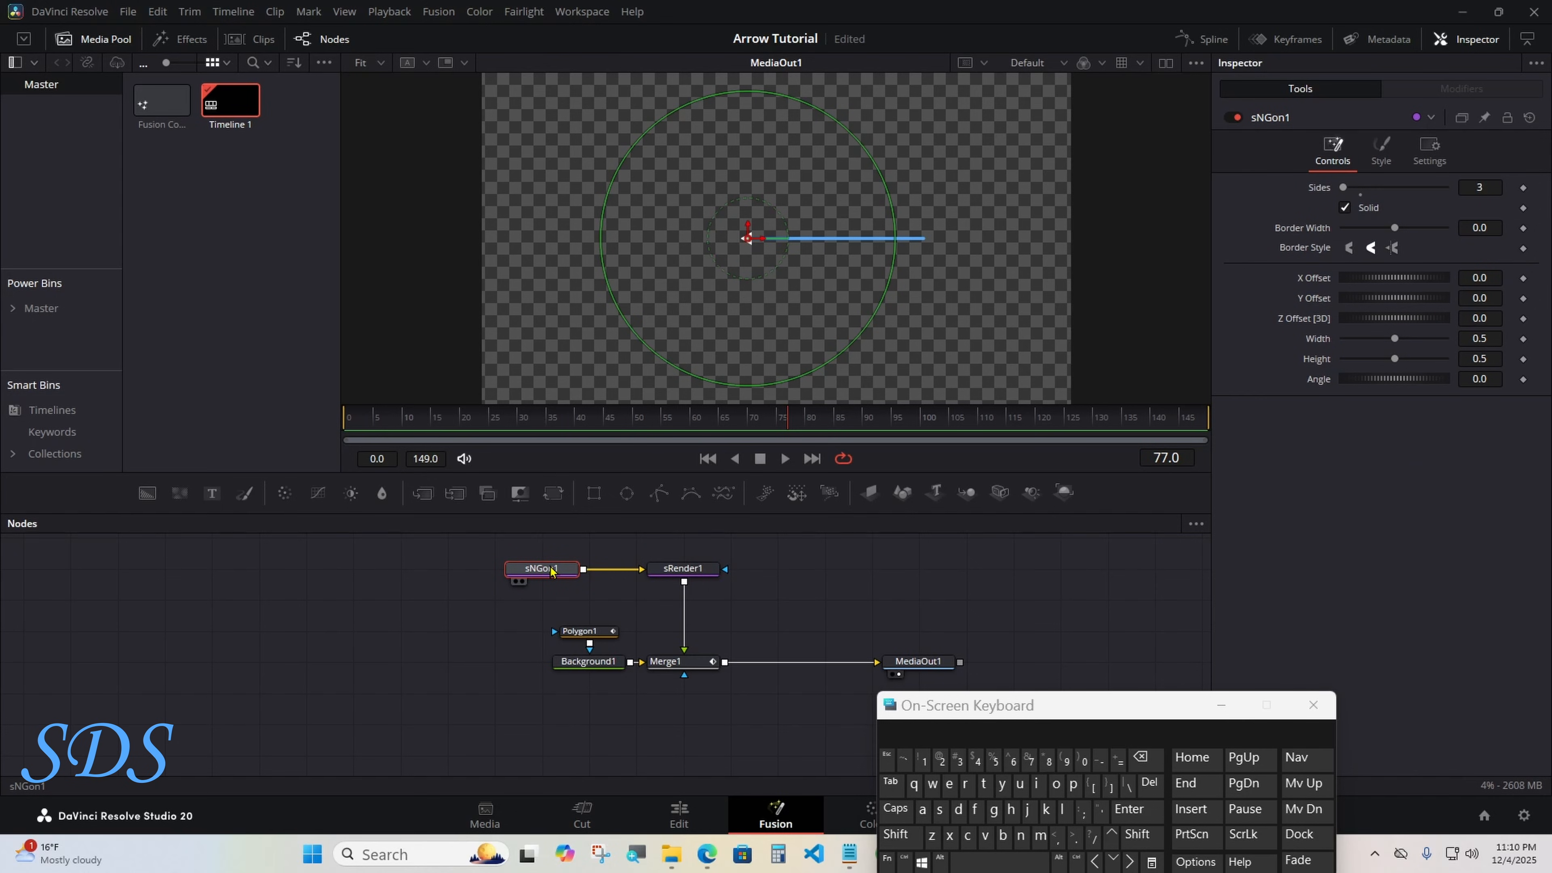
pyautogui.rightClick(550, 569)
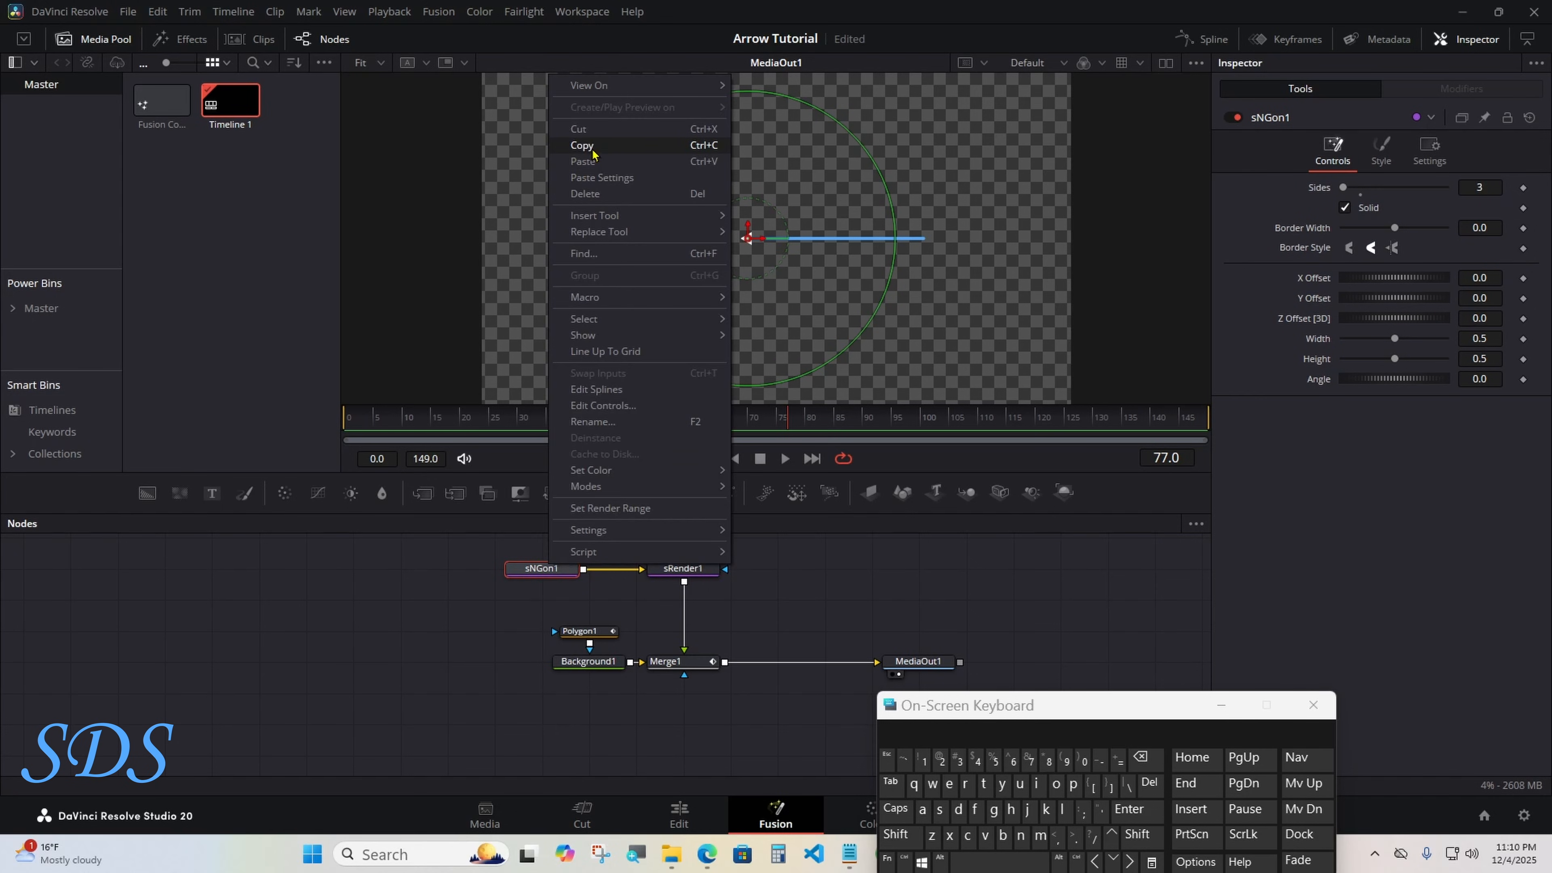
pyautogui.click(582, 145)
pyautogui.click(540, 719)
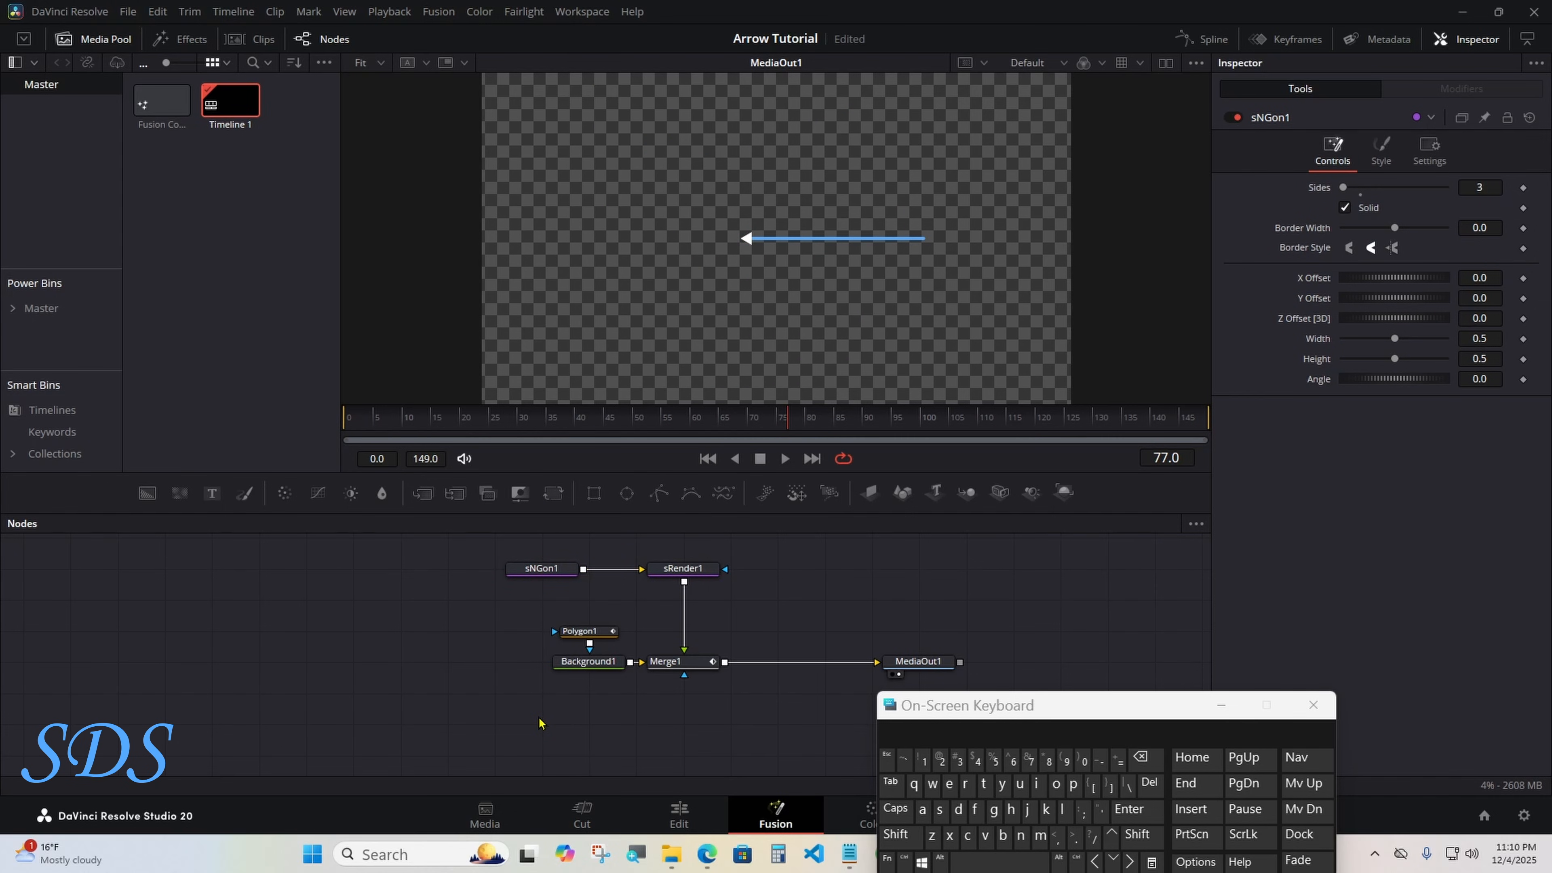
pyautogui.rightClick(540, 723)
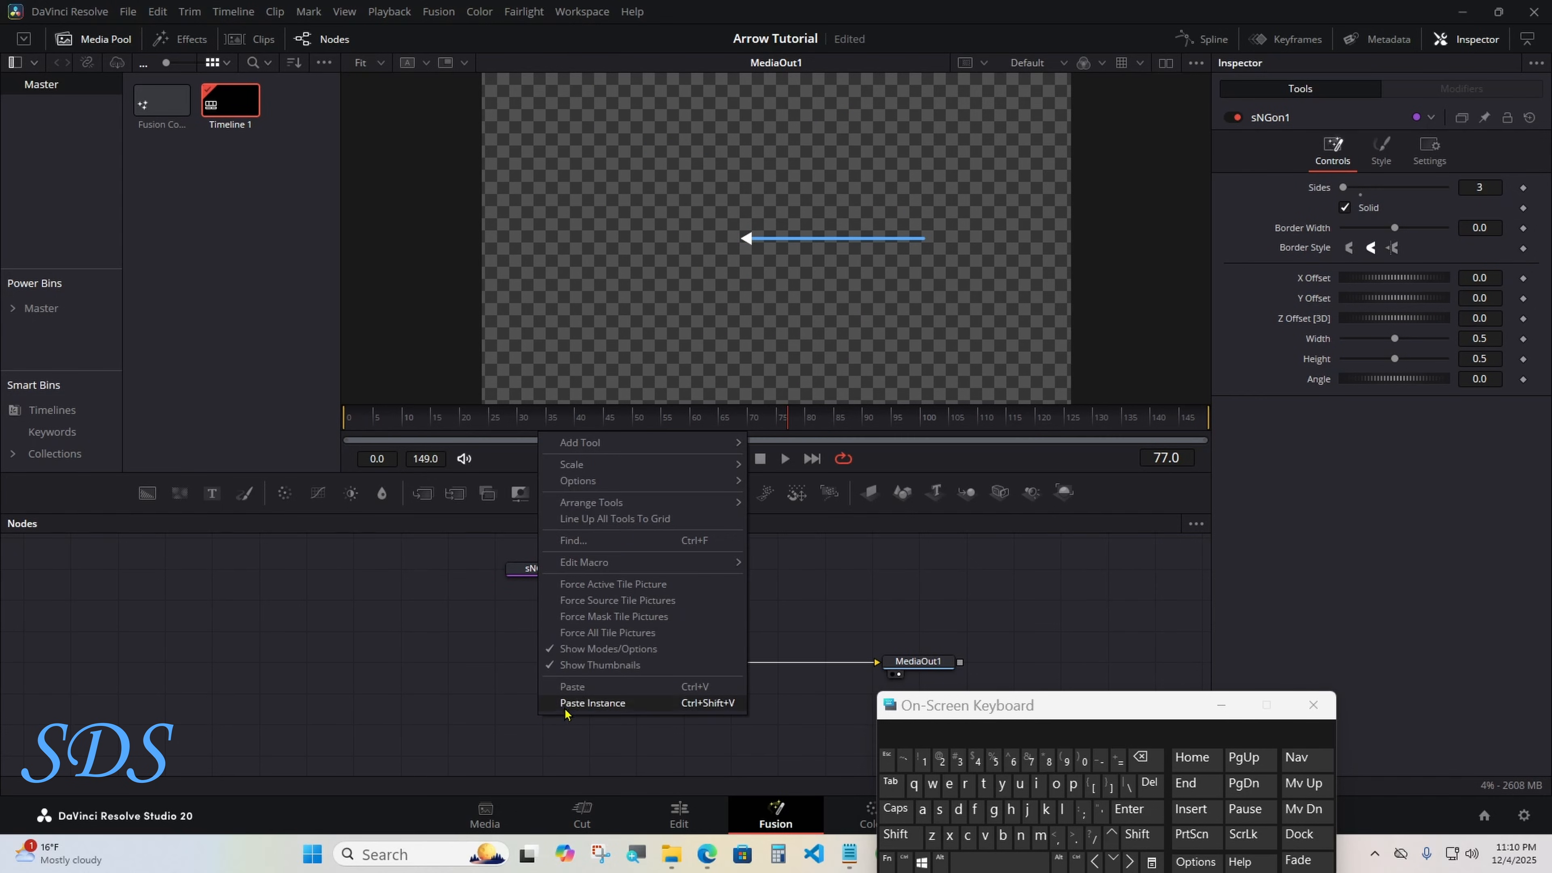
pyautogui.click(585, 703)
# Paste a regular copy of sRender1 below Merge1 and connect the sNGon1 instance's output to it.
pyautogui.click(683, 572)
pyautogui.rightClick(683, 576)
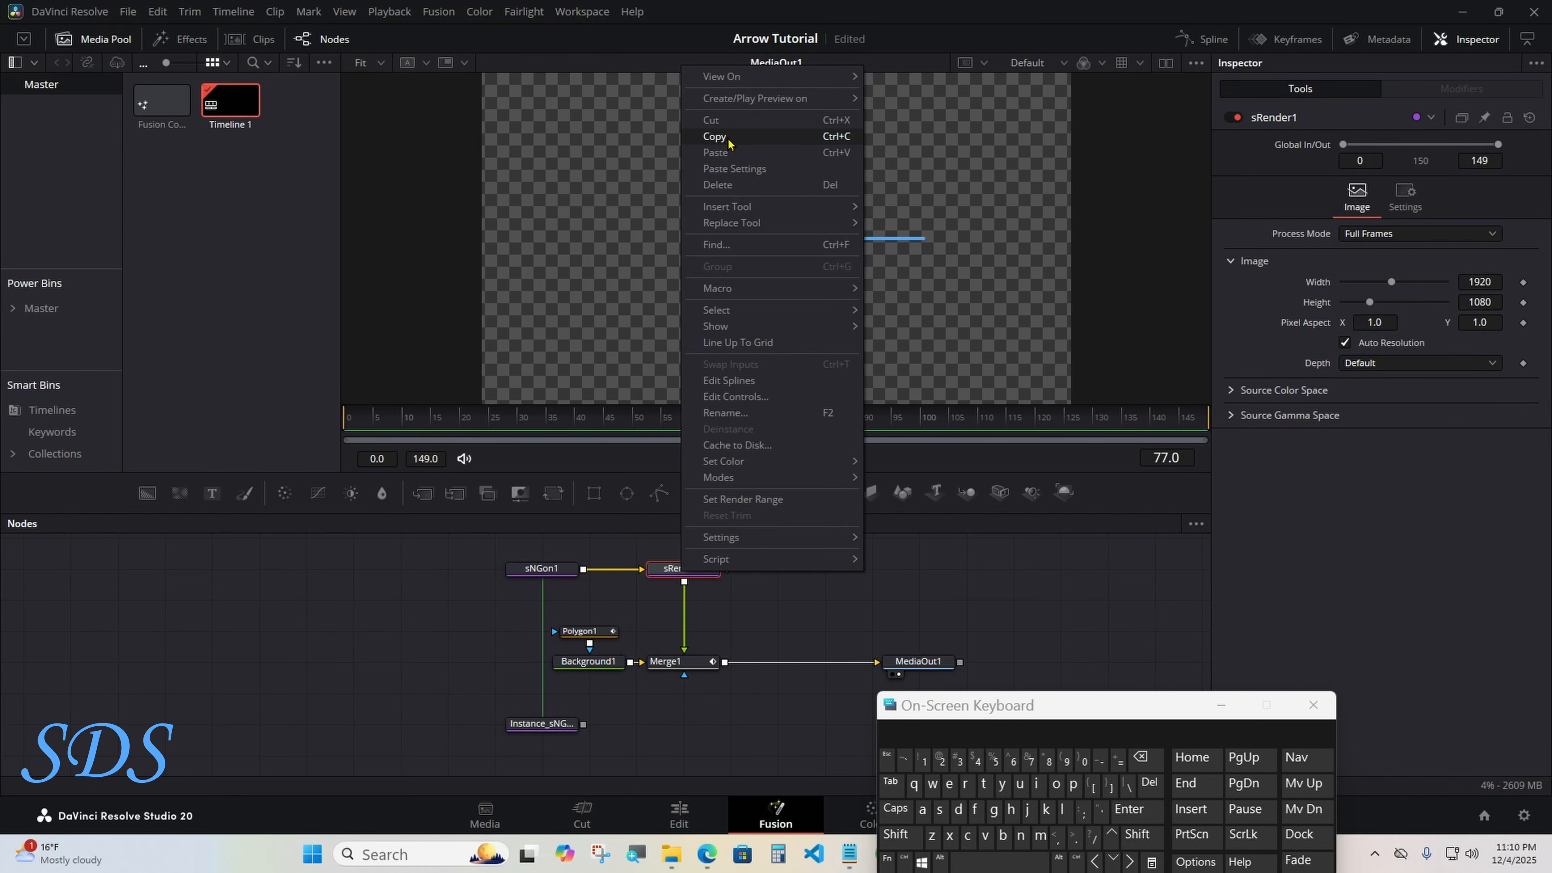
pyautogui.click(715, 136)
pyautogui.rightClick(672, 731)
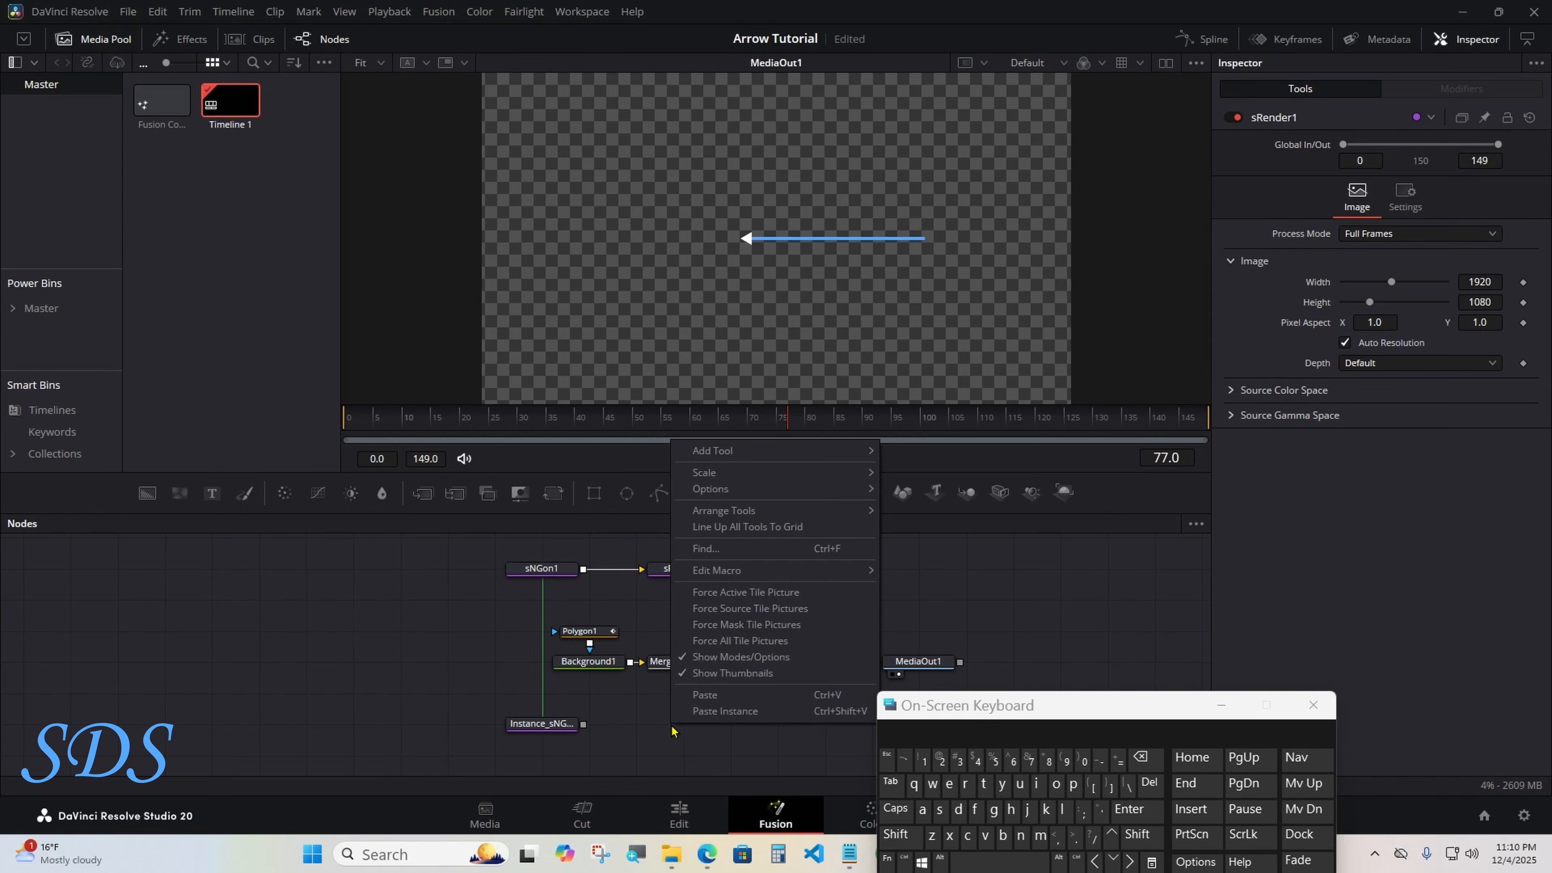
pyautogui.click(704, 695)
pyautogui.moveTo(583, 723); pyautogui.dragTo(662, 727)
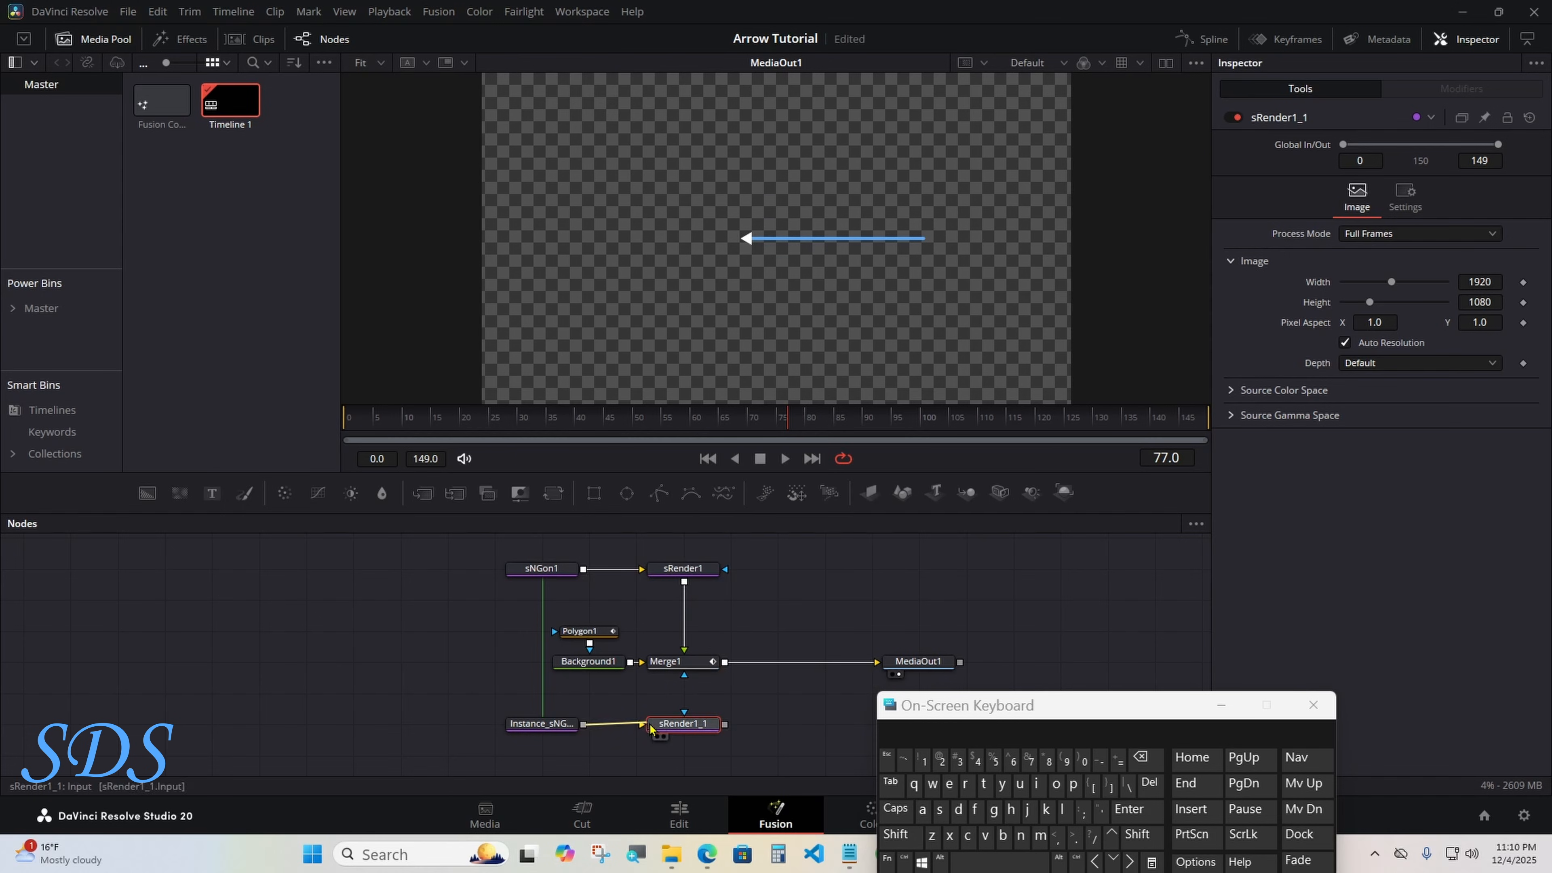
# Copy Merge1, paste it as an instance, and insert the instance between Merge1 and MediaOut1.
pyautogui.moveTo(885, 714); pyautogui.dragTo(1153, 716)
pyautogui.click(685, 663)
pyautogui.rightClick(697, 669)
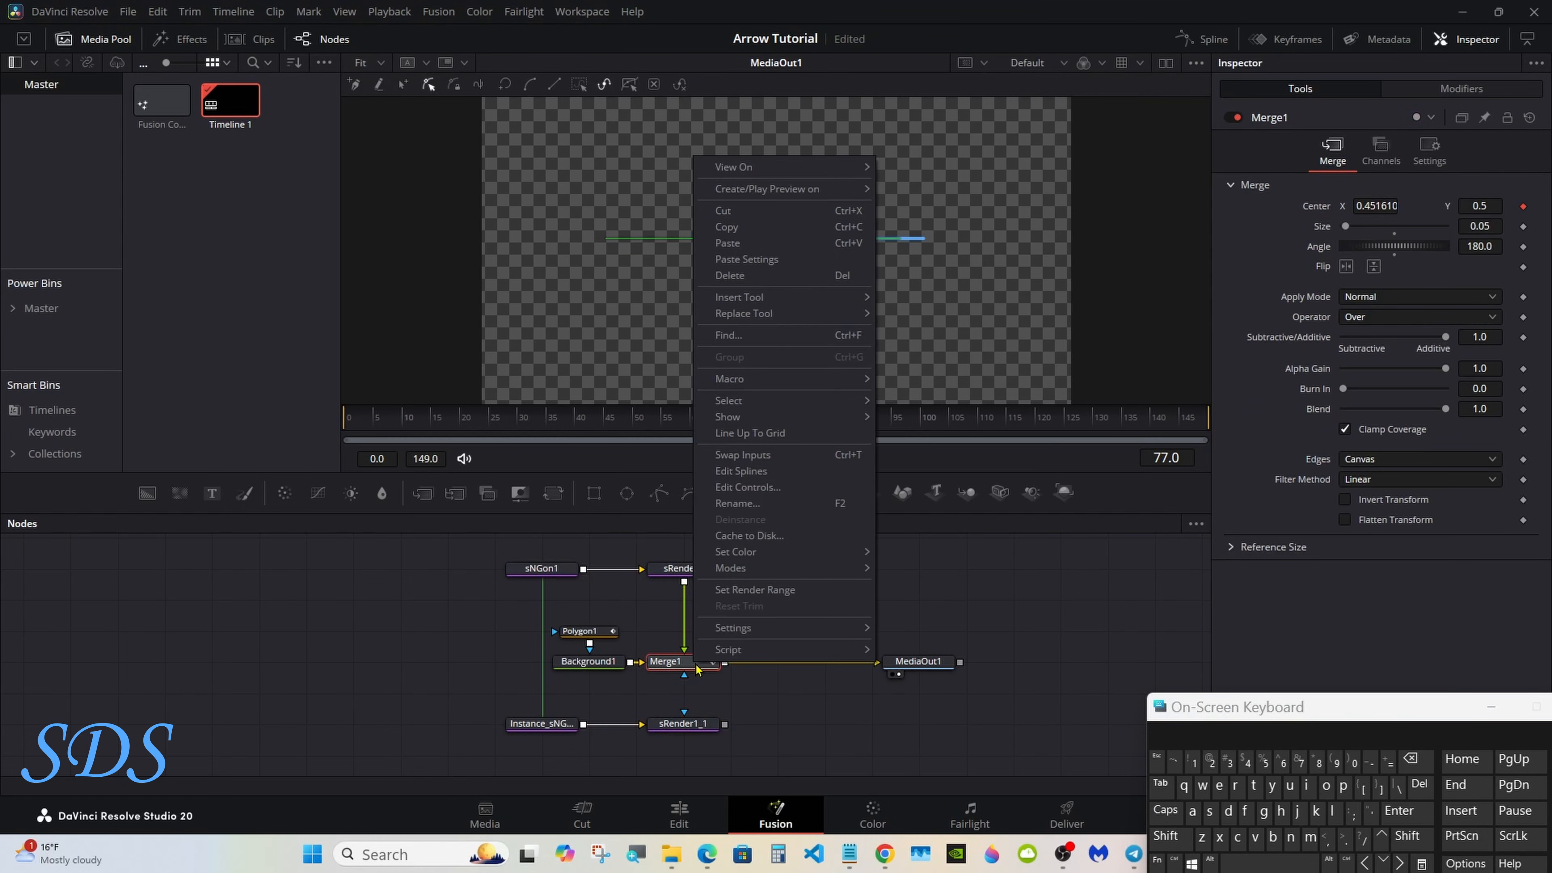
pyautogui.click(755, 228)
pyautogui.rightClick(779, 646)
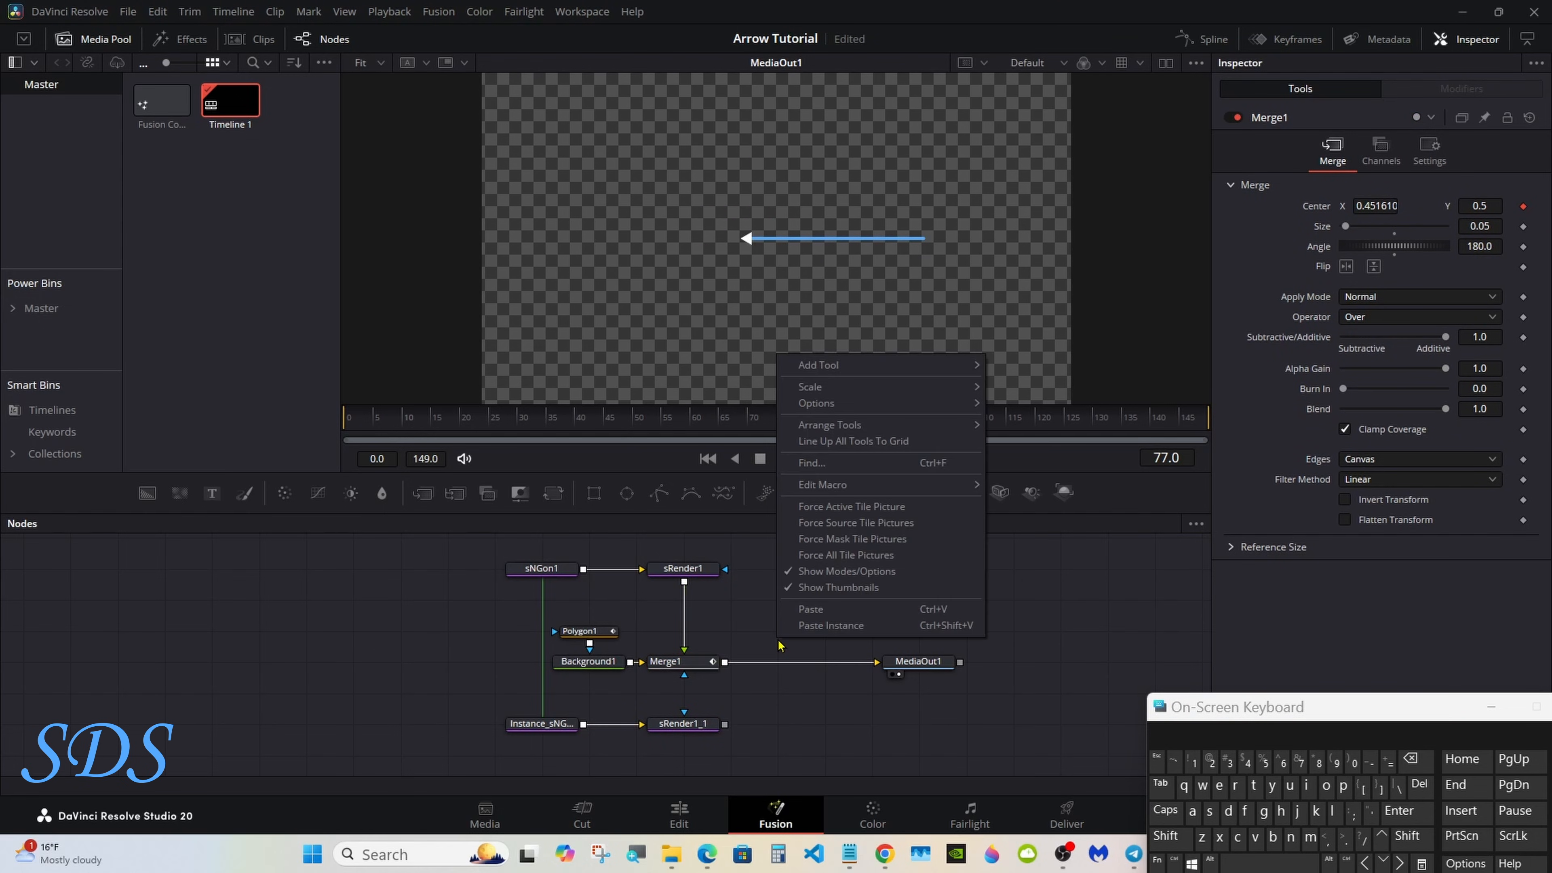
pyautogui.click(795, 625)
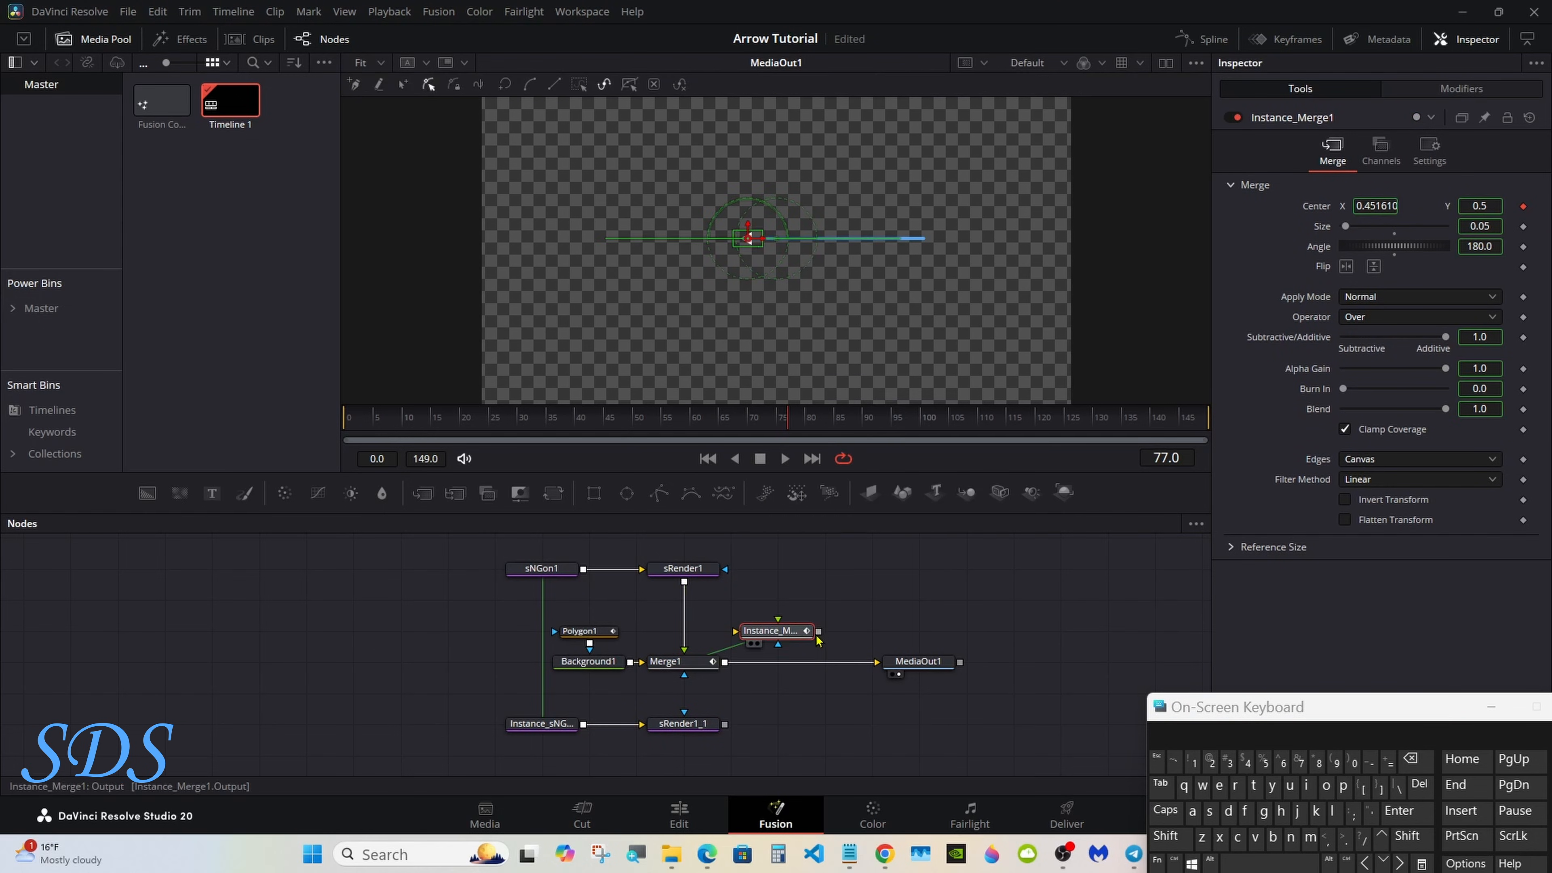
pyautogui.moveTo(818, 631); pyautogui.dragTo(804, 668)
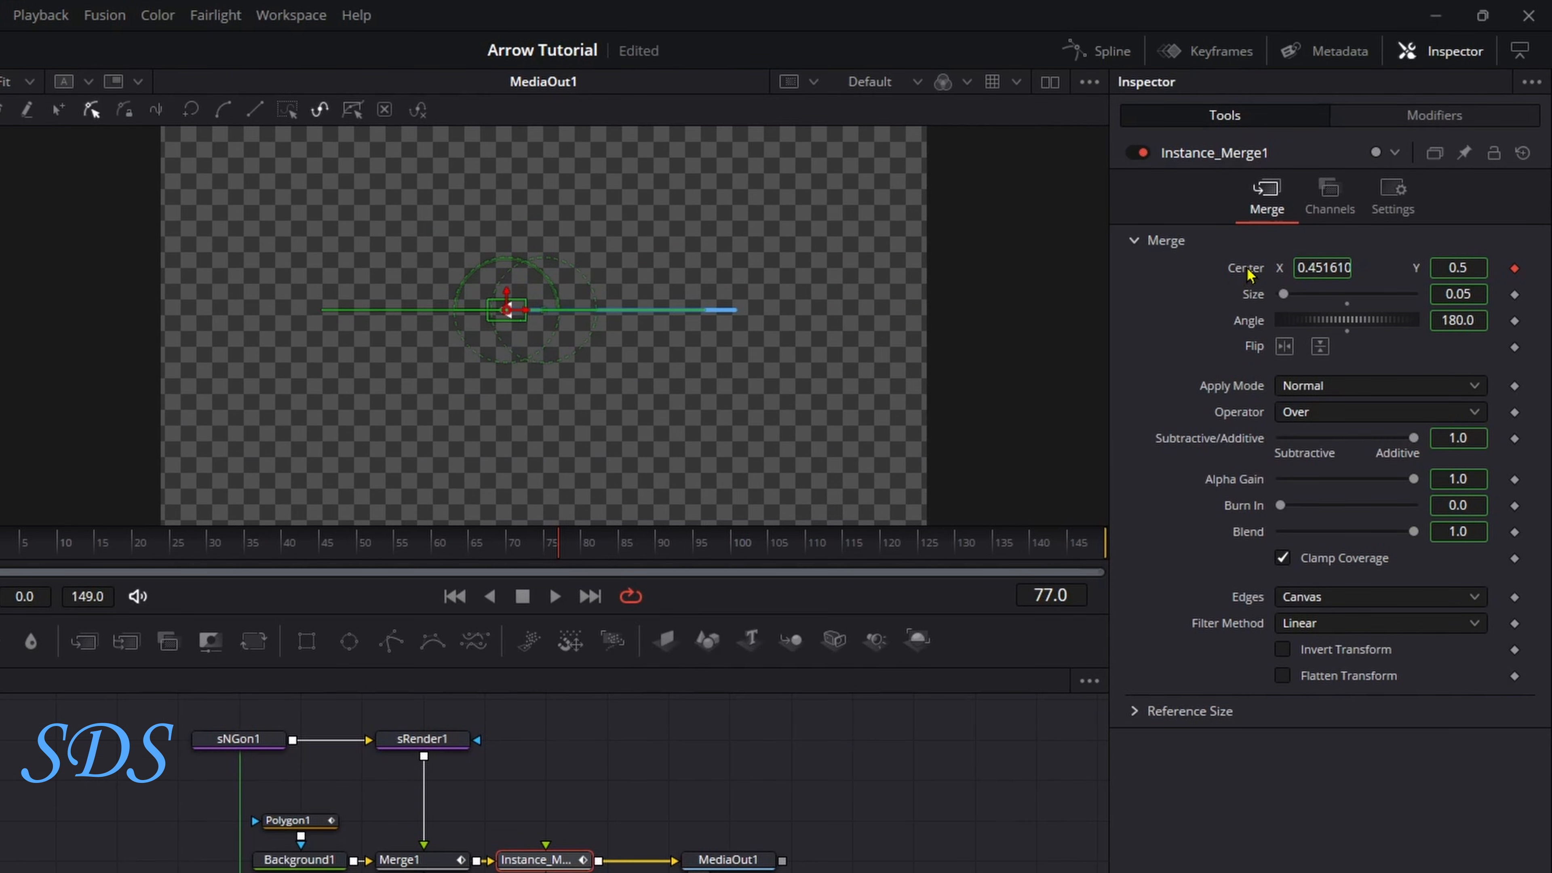
# Deinstance the Center of Instance_Merge1, reset it to its default of 0.5, 0.5, and scrub the timeline to frame 62.
pyautogui.rightClick(1249, 274)
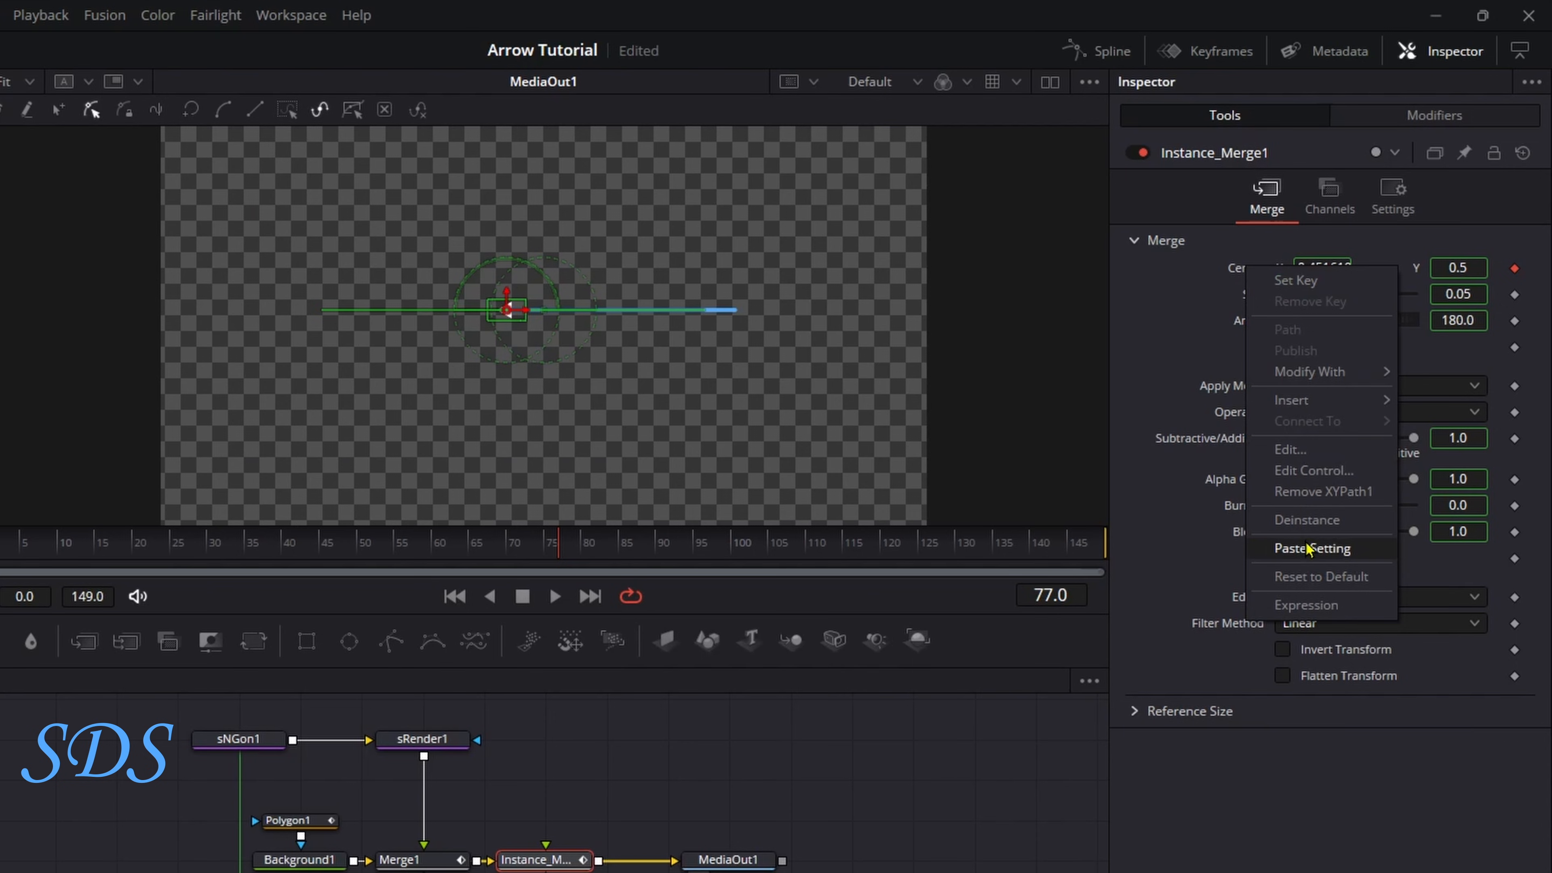
pyautogui.click(1307, 526)
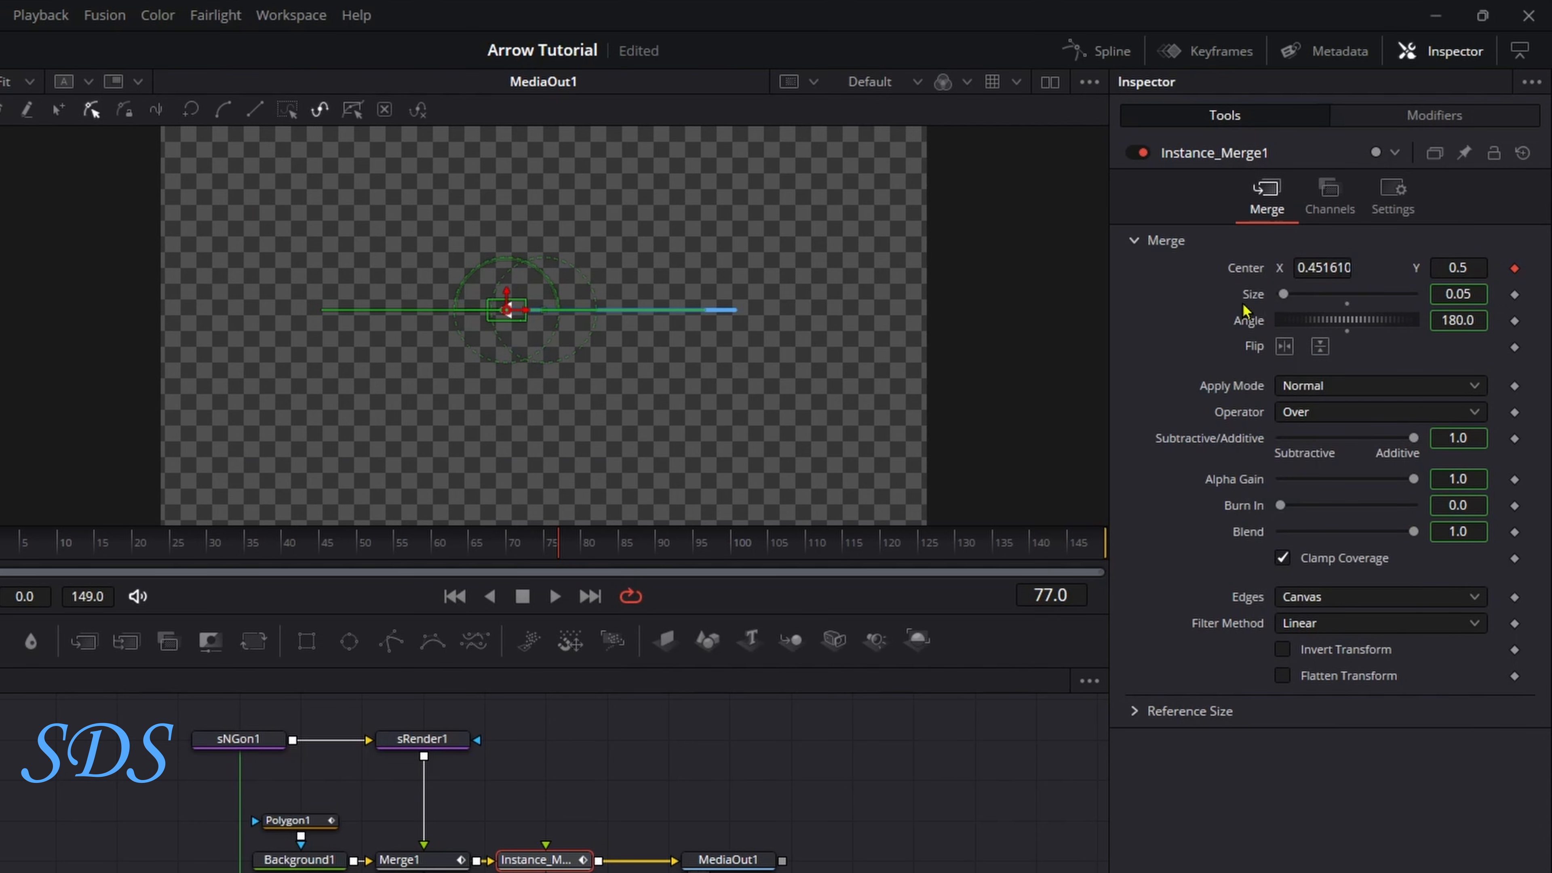
pyautogui.doubleClick(1245, 269)
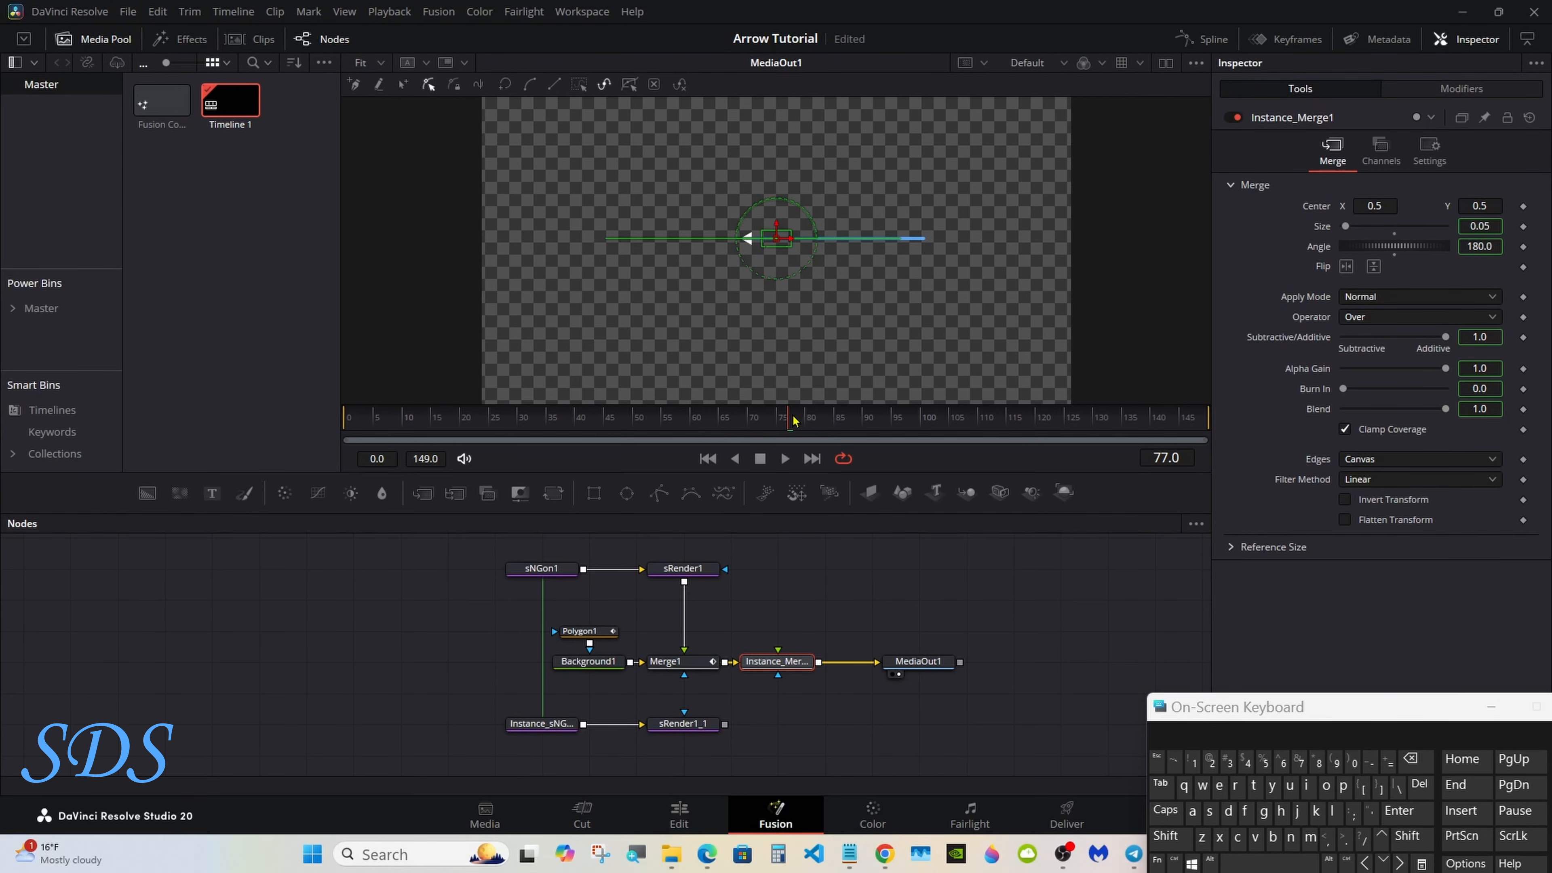
pyautogui.moveTo(793, 420); pyautogui.dragTo(707, 419)
pyautogui.moveTo(700, 511); pyautogui.dragTo(700, 504)
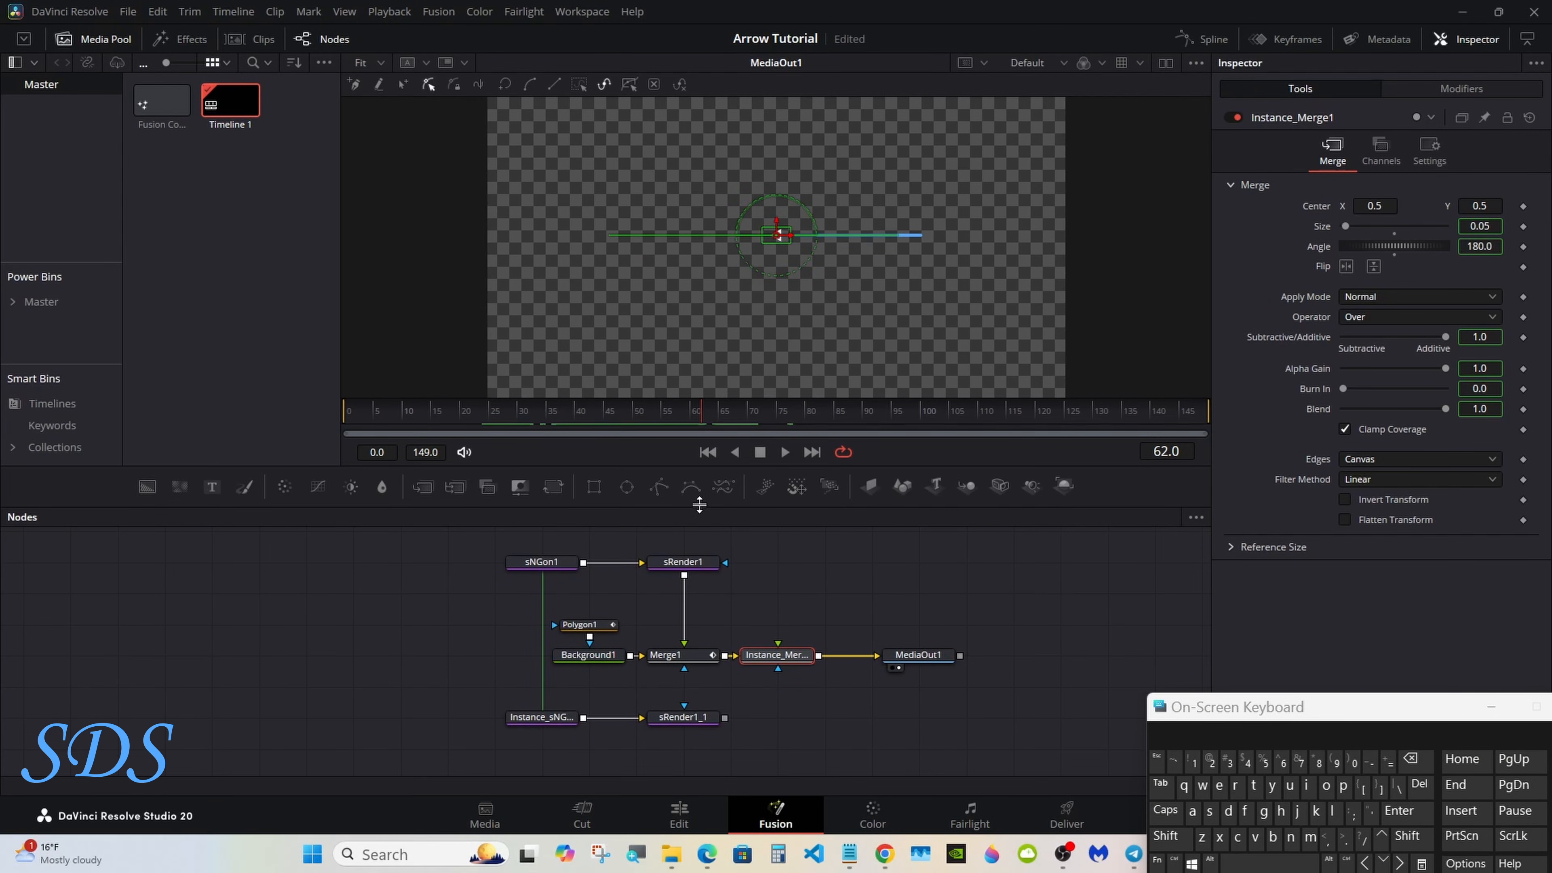
# Deinstance the Sides parameter of Instance_sNGon1 and connect sRender1_1's output to the foreground input of Instance_Merge1.
pyautogui.click(570, 720)
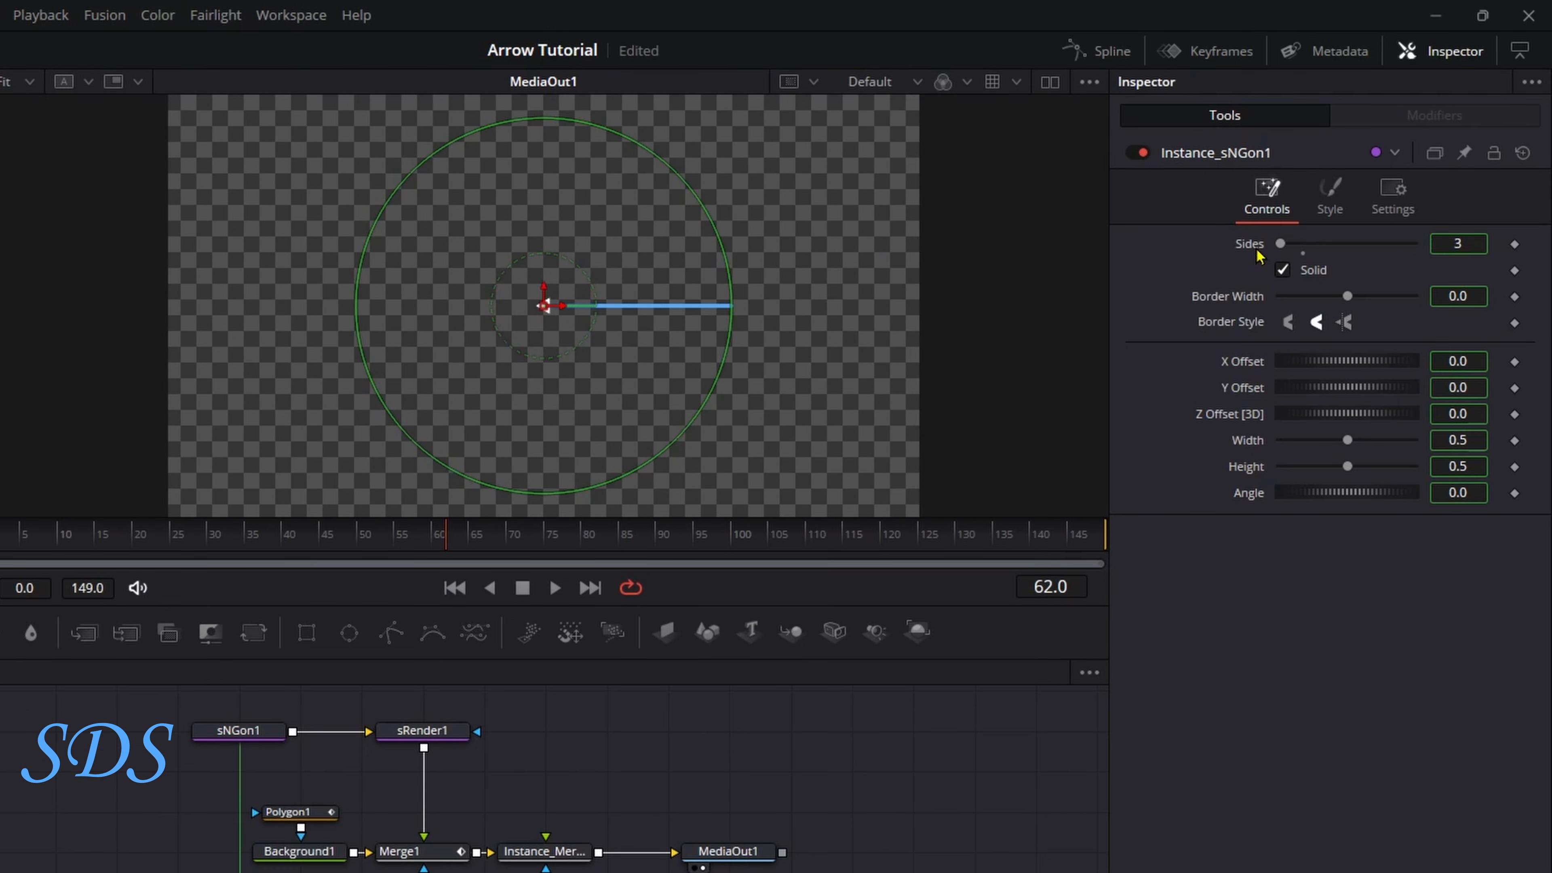
pyautogui.rightClick(1257, 255)
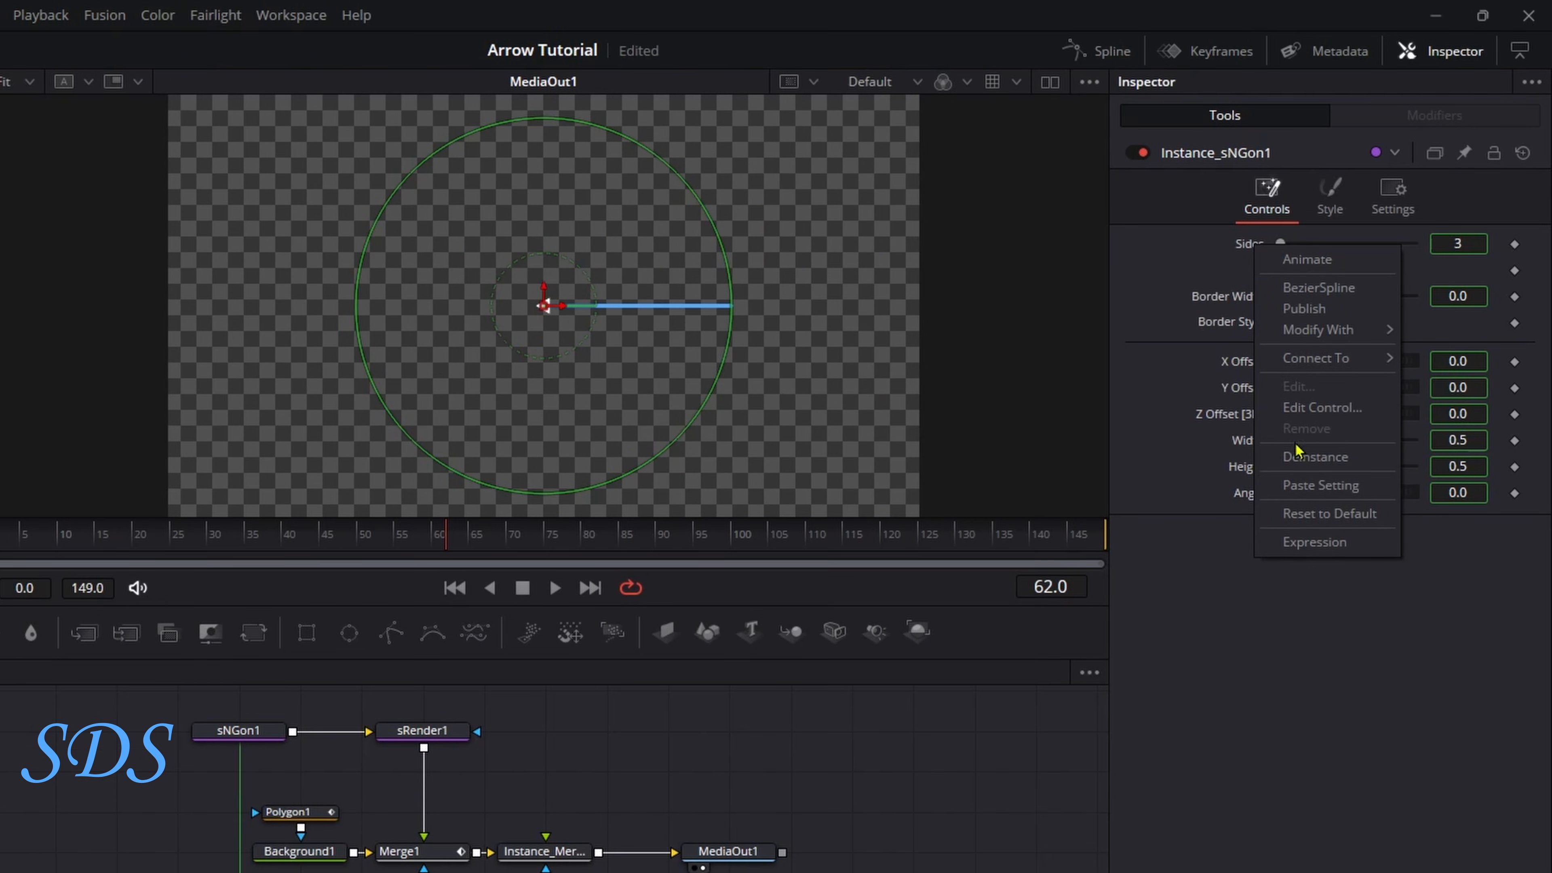
pyautogui.click(1305, 468)
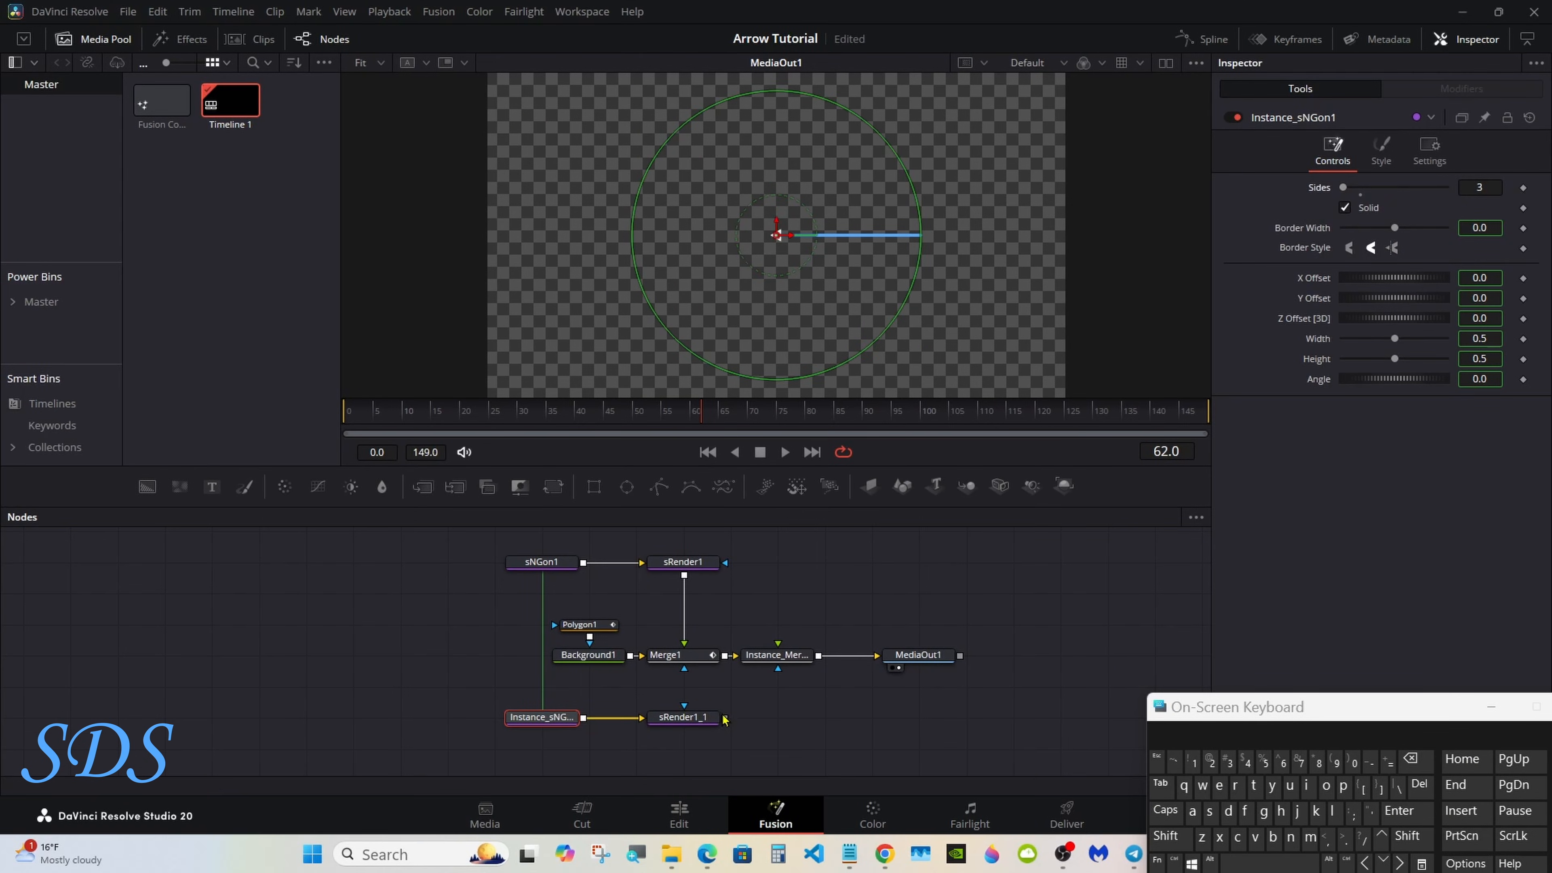
pyautogui.moveTo(724, 720); pyautogui.dragTo(778, 669)
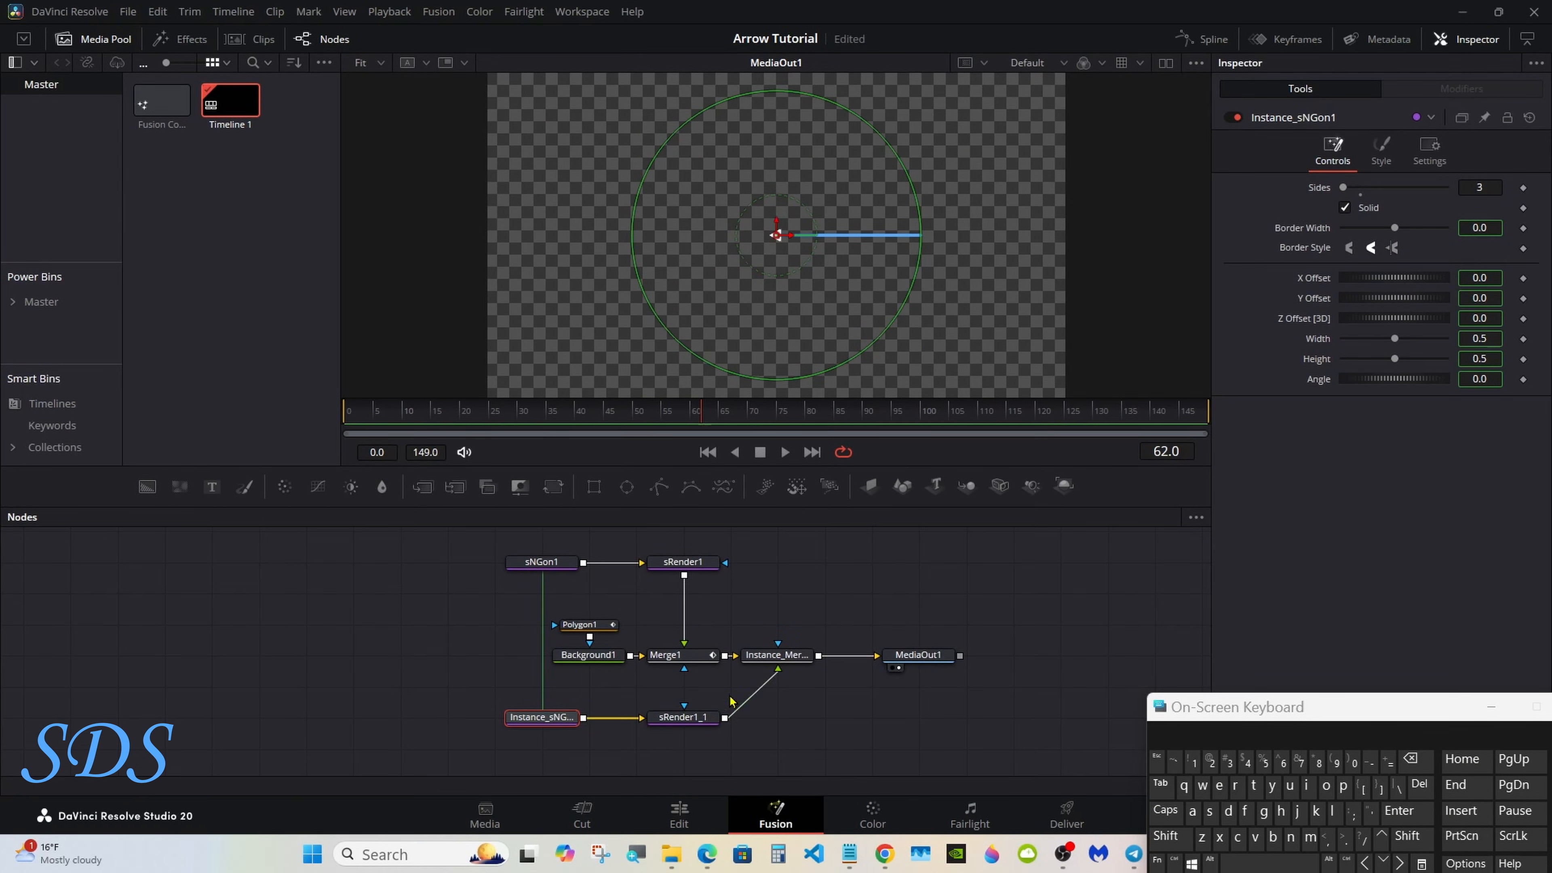
# View sRender1_1, set the Sides of Instance_sNGon1 to 100 to make a circle, and return the viewer to MediaOut1.
pyautogui.click(662, 731)
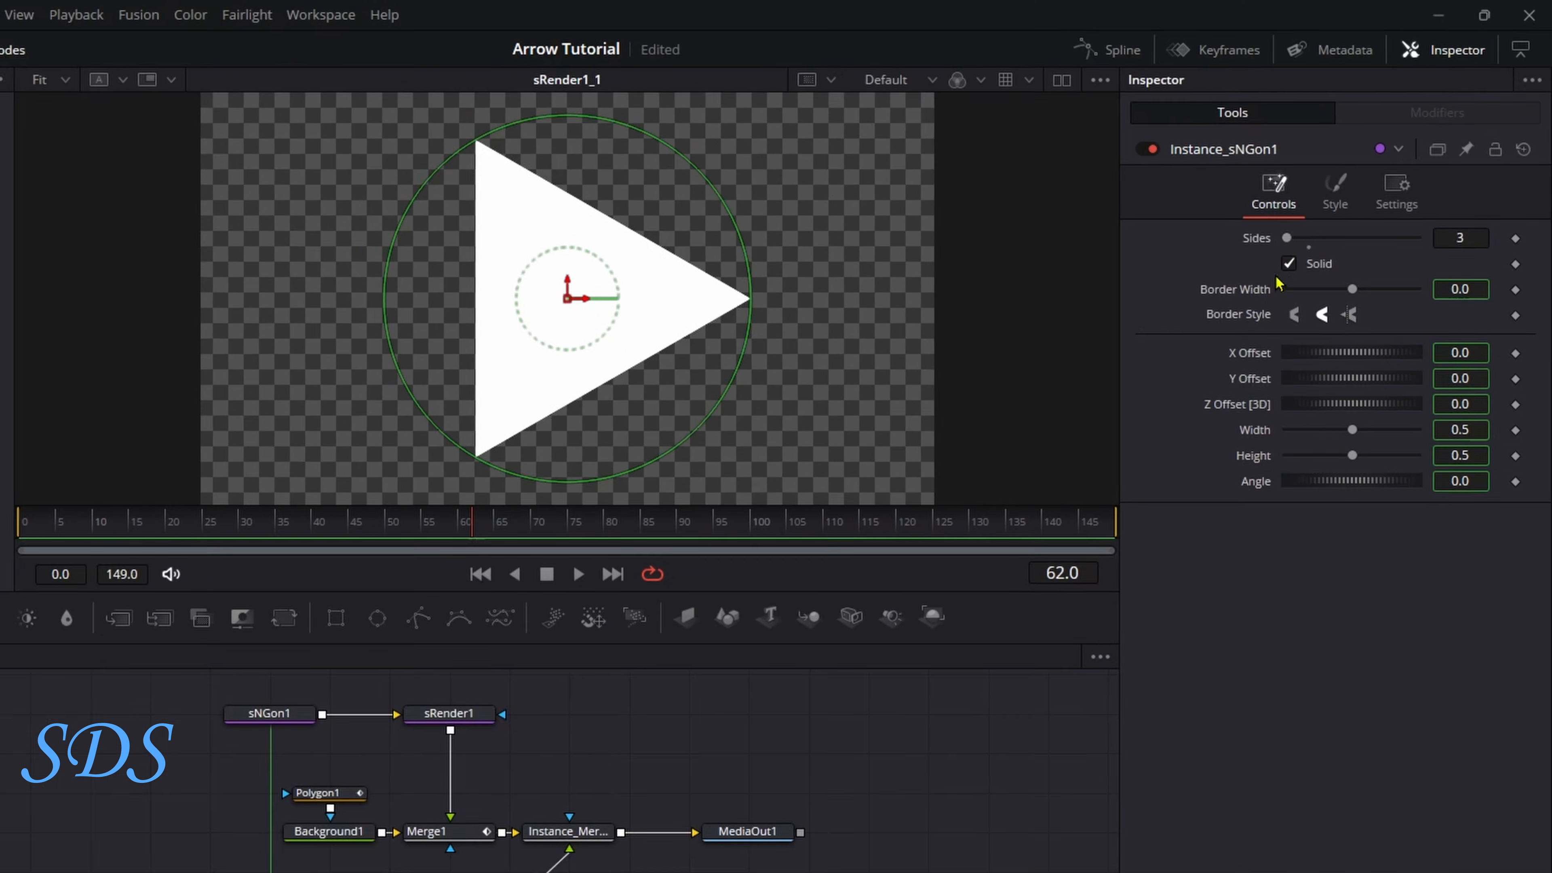
pyautogui.moveTo(1343, 187); pyautogui.dragTo(1396, 193)
pyautogui.moveTo(1349, 251); pyautogui.dragTo(1438, 242)
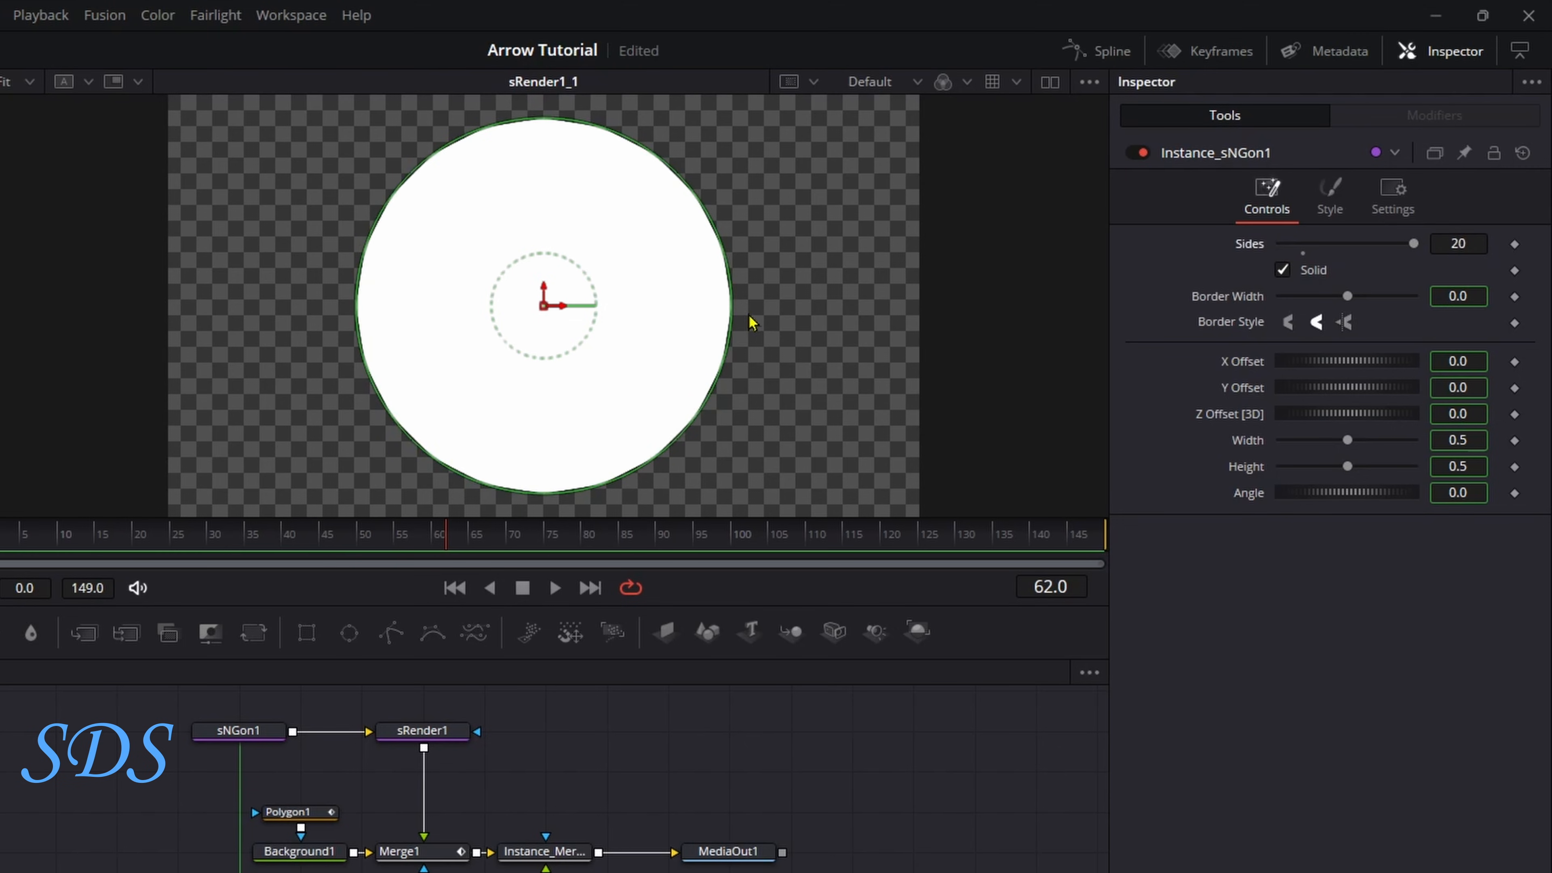
pyautogui.click(1468, 237)
pyautogui.write('100')
pyautogui.press('Tab')
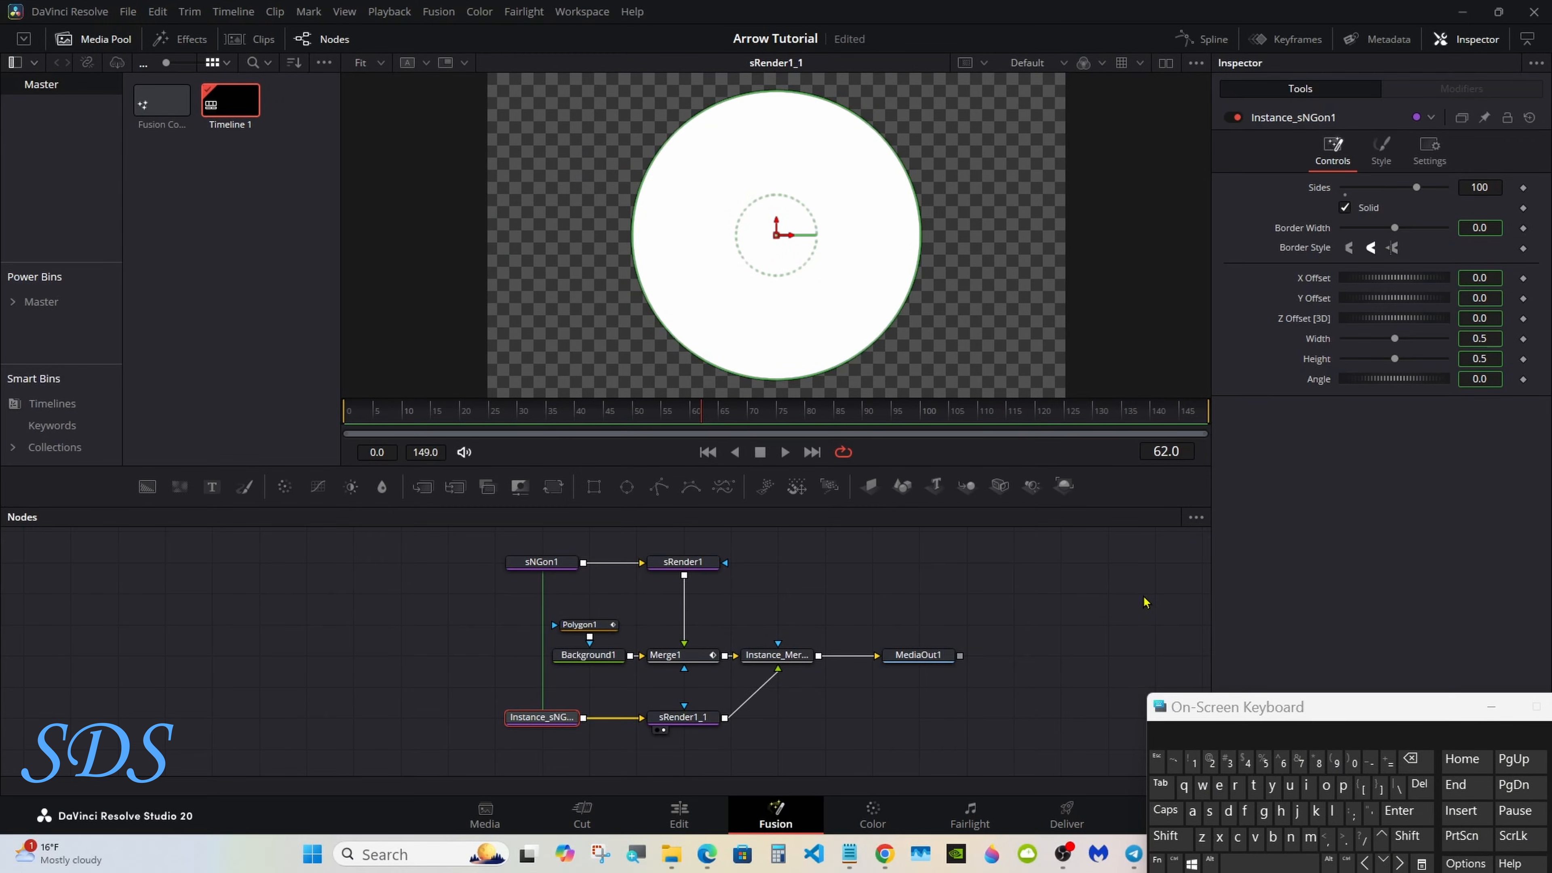
pyautogui.moveTo(915, 659); pyautogui.dragTo(891, 299)
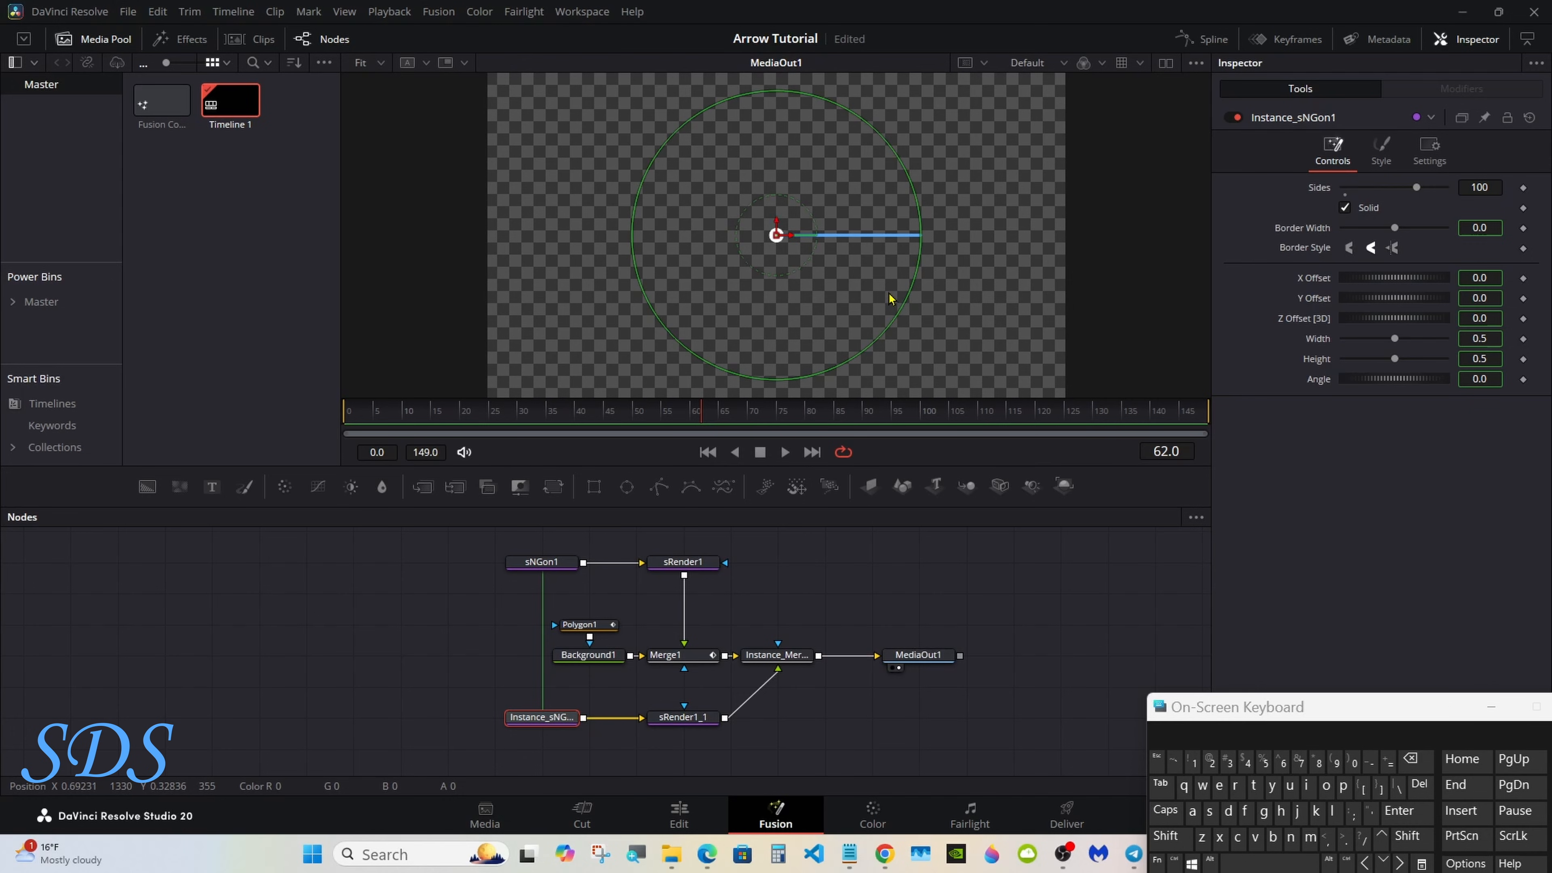
# Publish Point 1 of Polygon1 and display Polygon1's modifiers to check the published point.
pyautogui.click(761, 660)
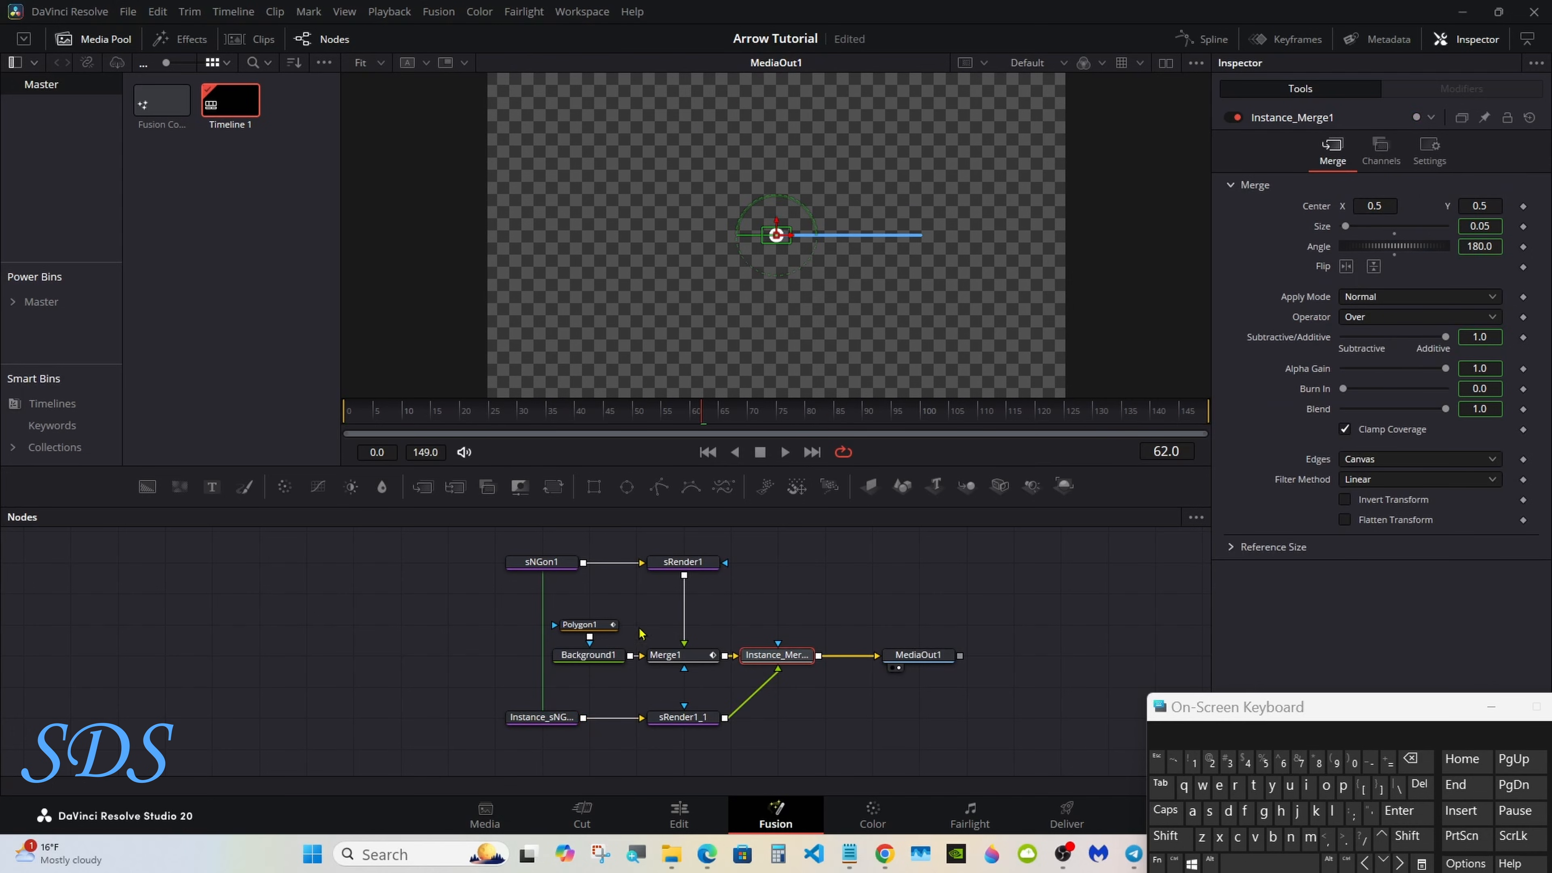
pyautogui.click(580, 625)
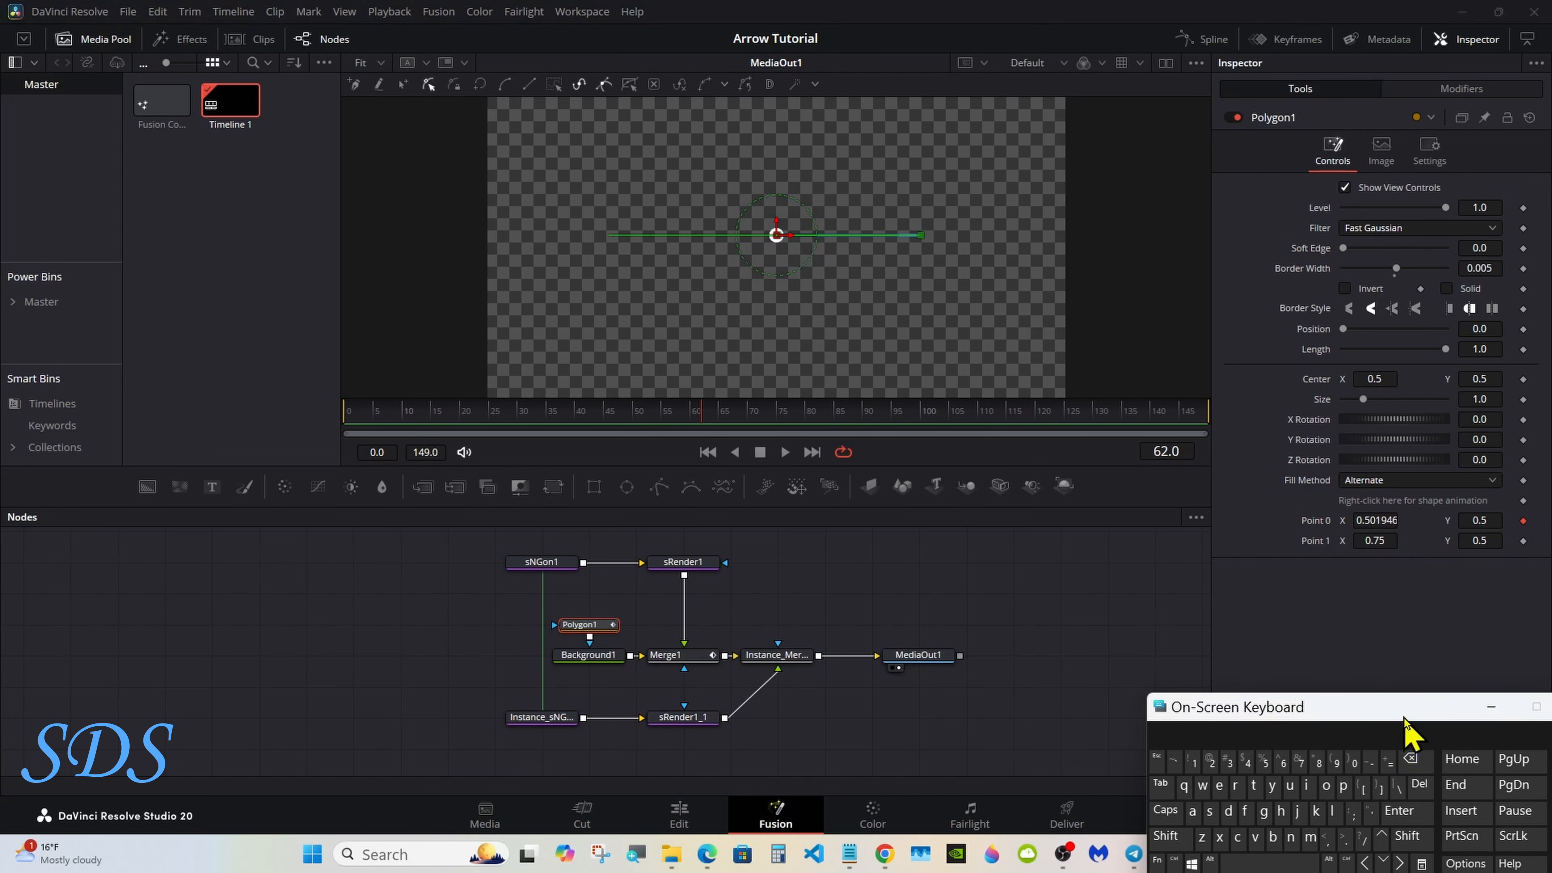
pyautogui.moveTo(1405, 724); pyautogui.dragTo(1003, 749)
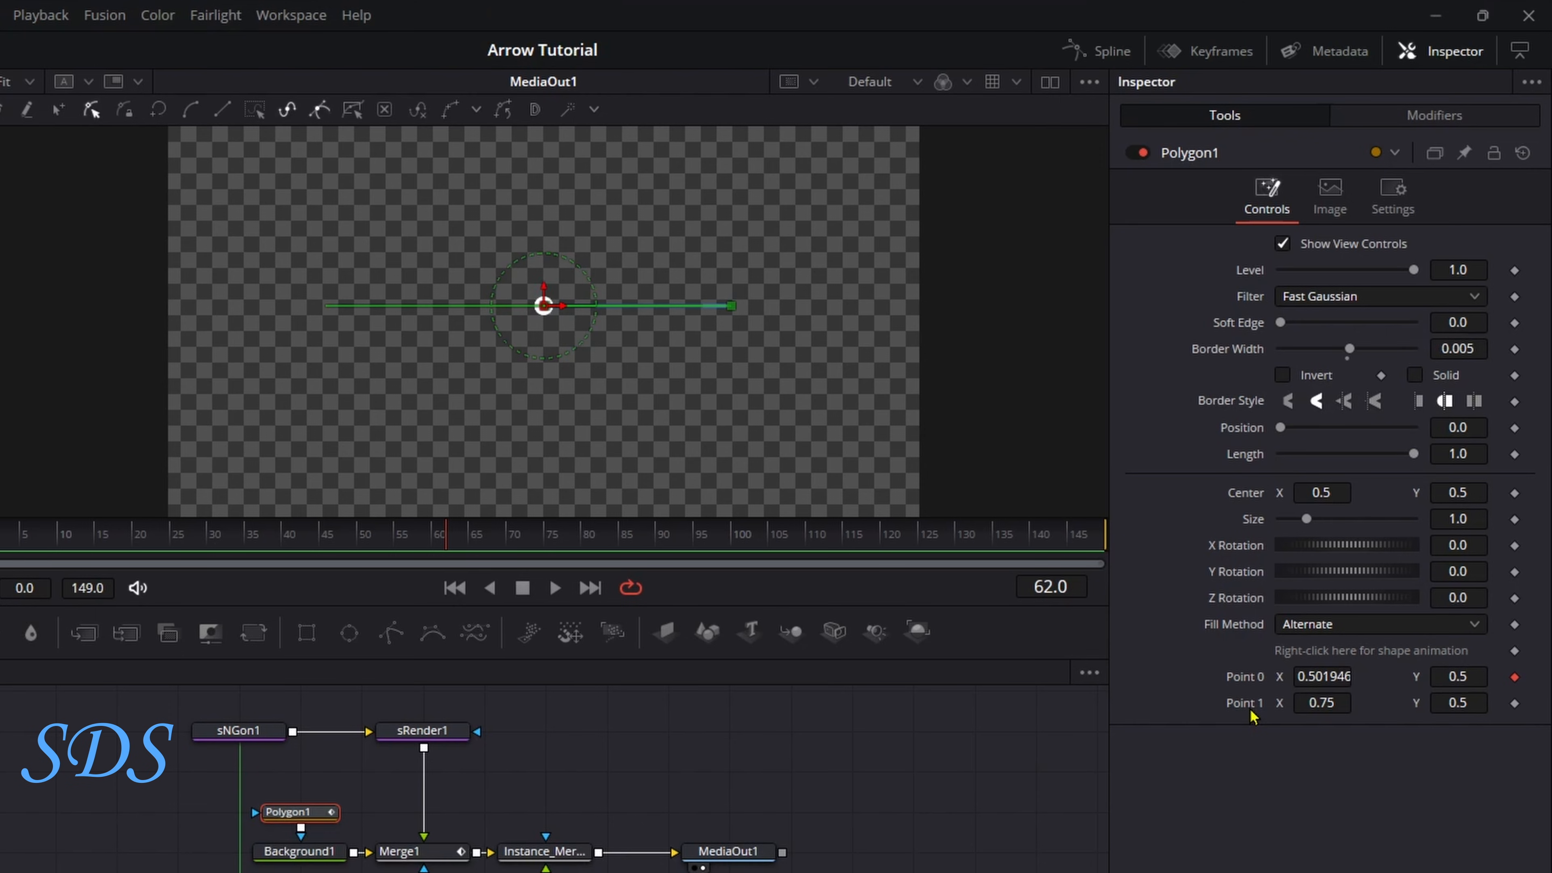
pyautogui.rightClick(1250, 712)
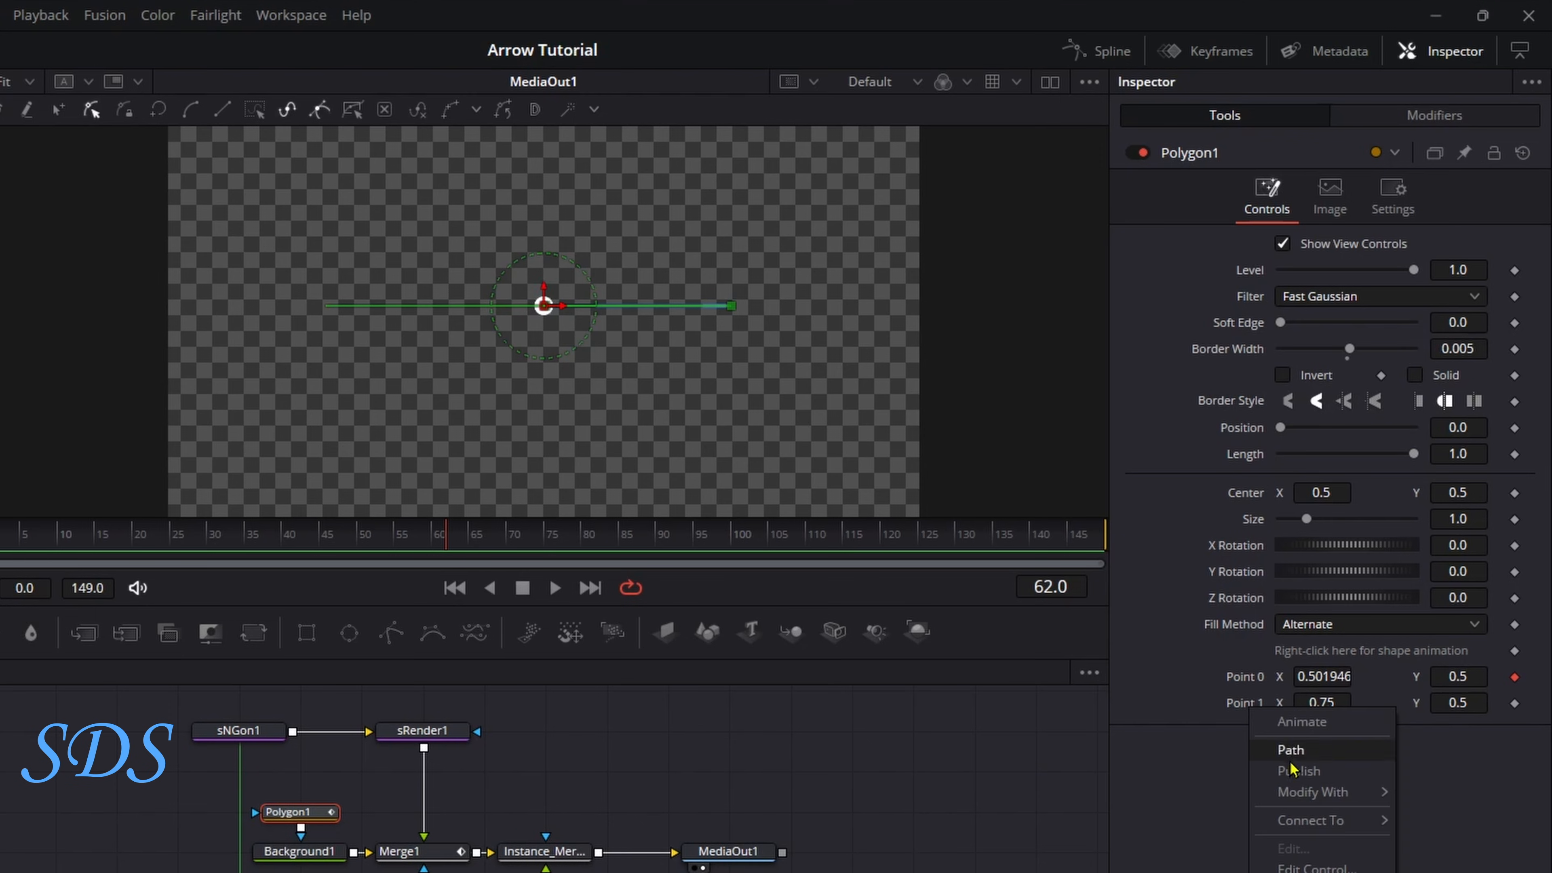
pyautogui.click(1329, 772)
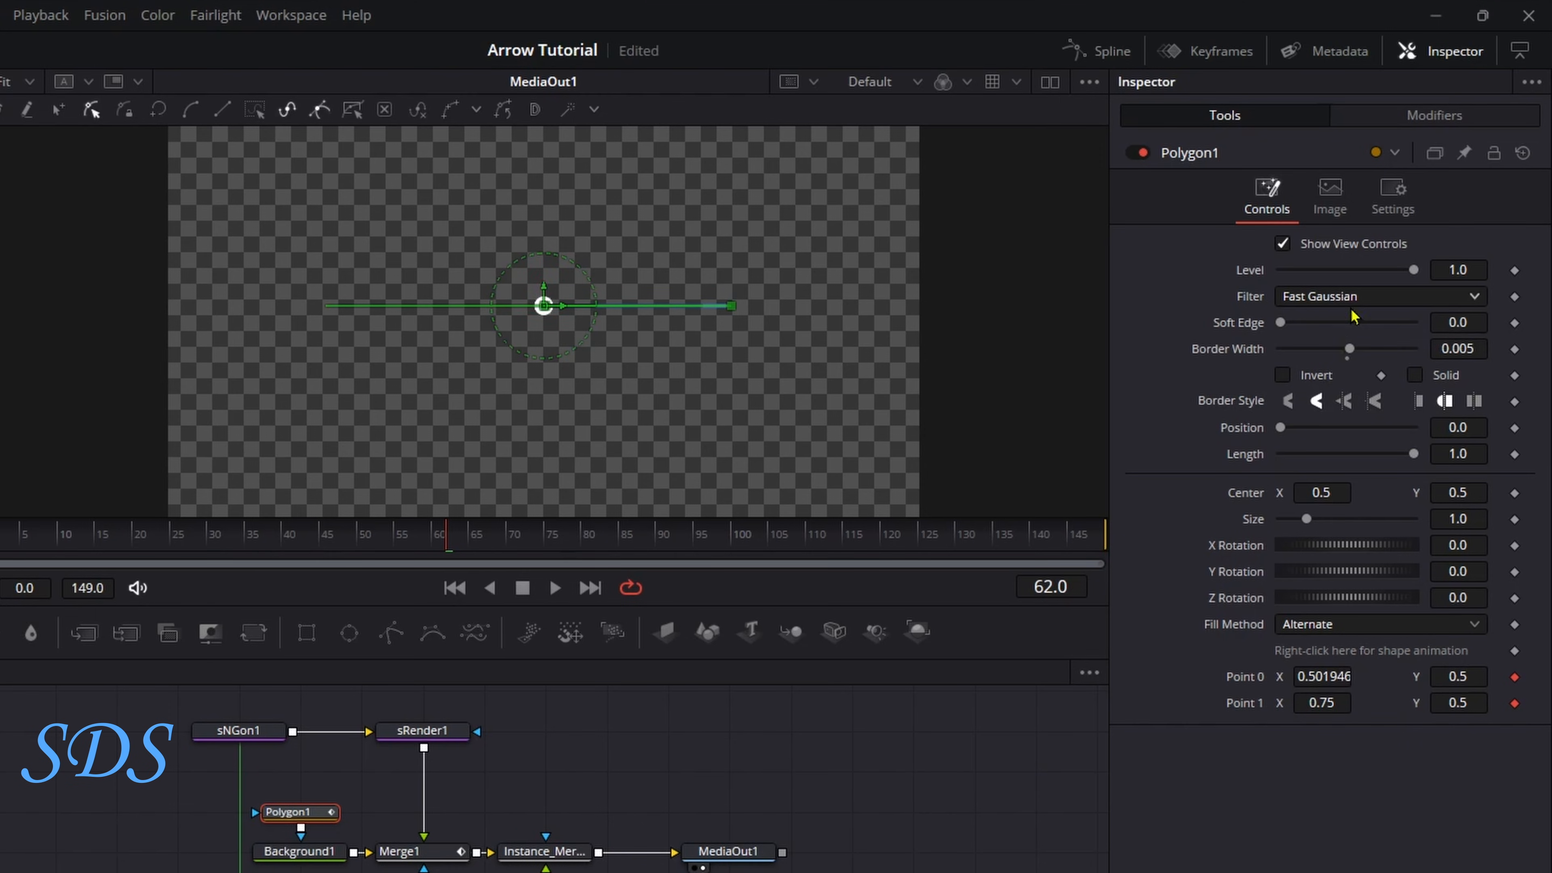
pyautogui.click(1431, 117)
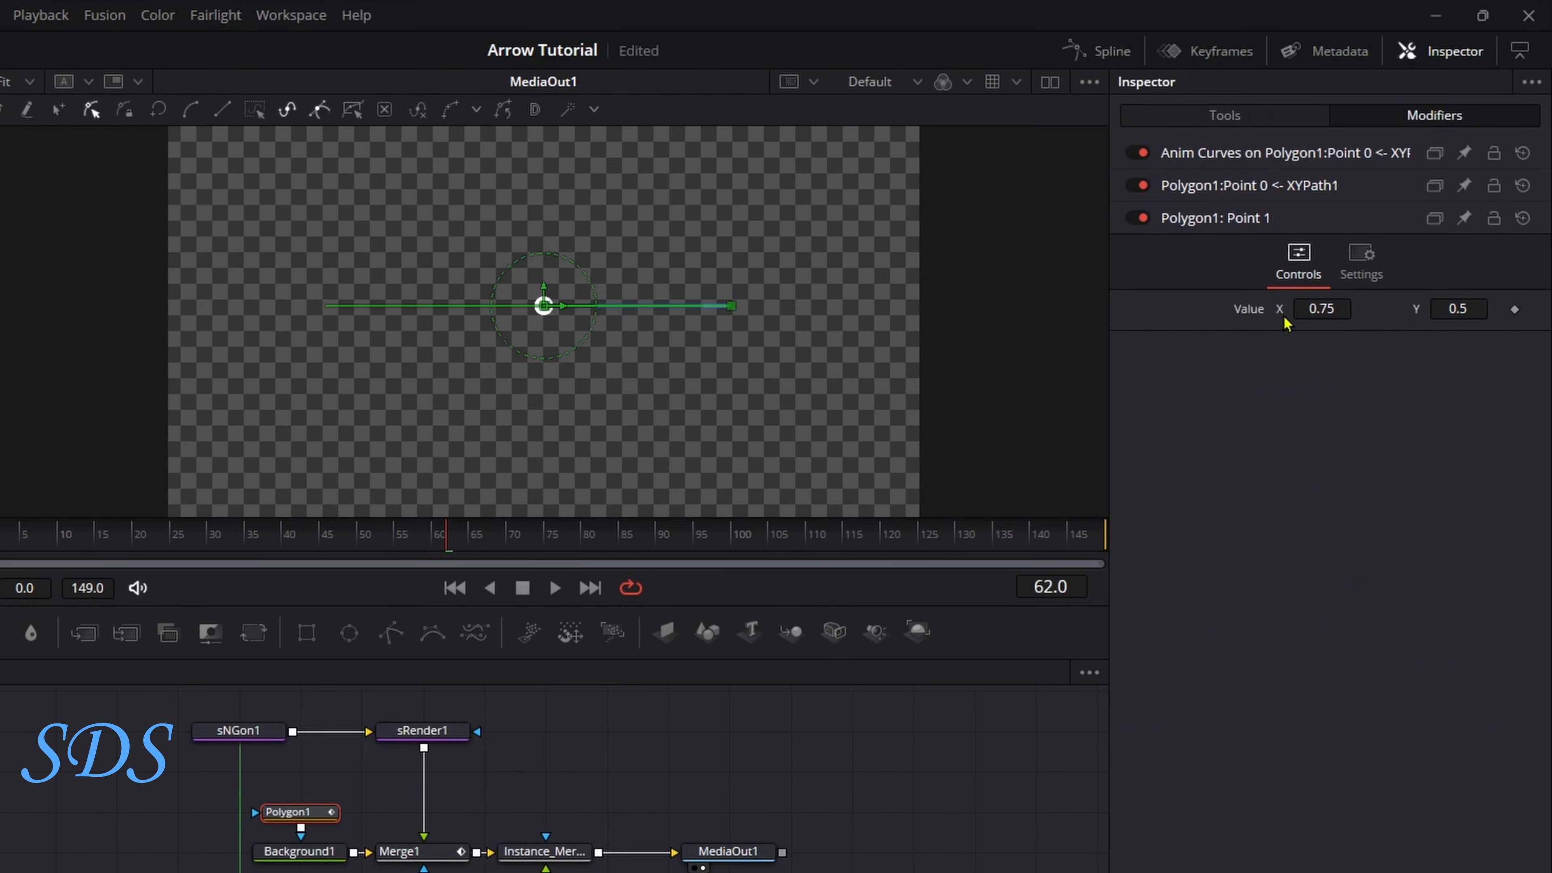
# Connect the Center of Instance_Merge1 to Polygon1's published Point 1 value, and scrub the timeline back to frame 0.
pyautogui.click(559, 855)
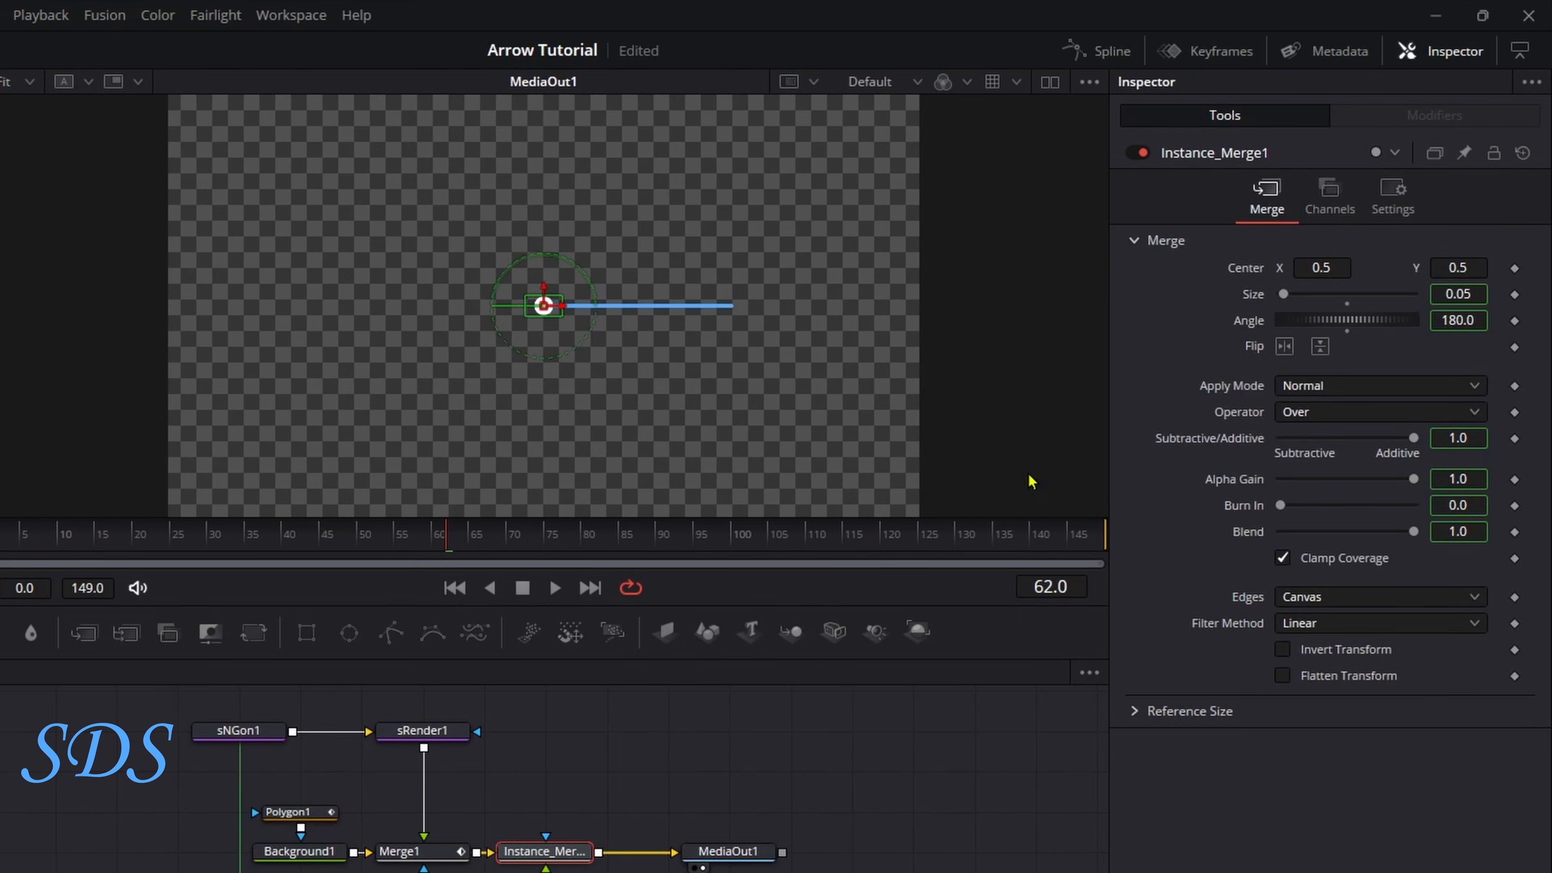
pyautogui.rightClick(1253, 281)
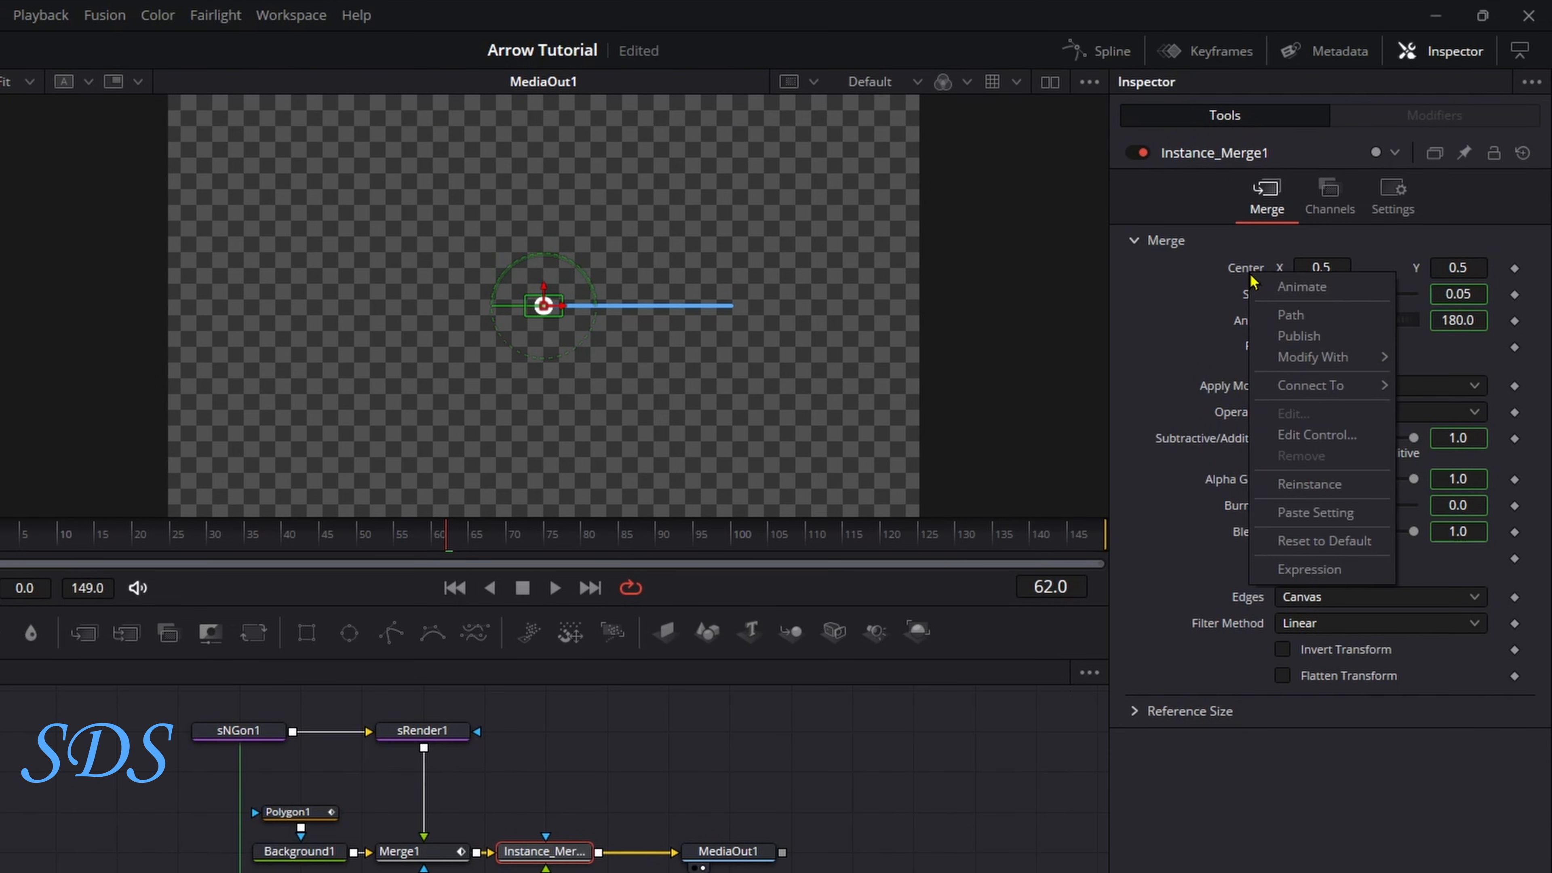
pyautogui.moveTo(1307, 388)
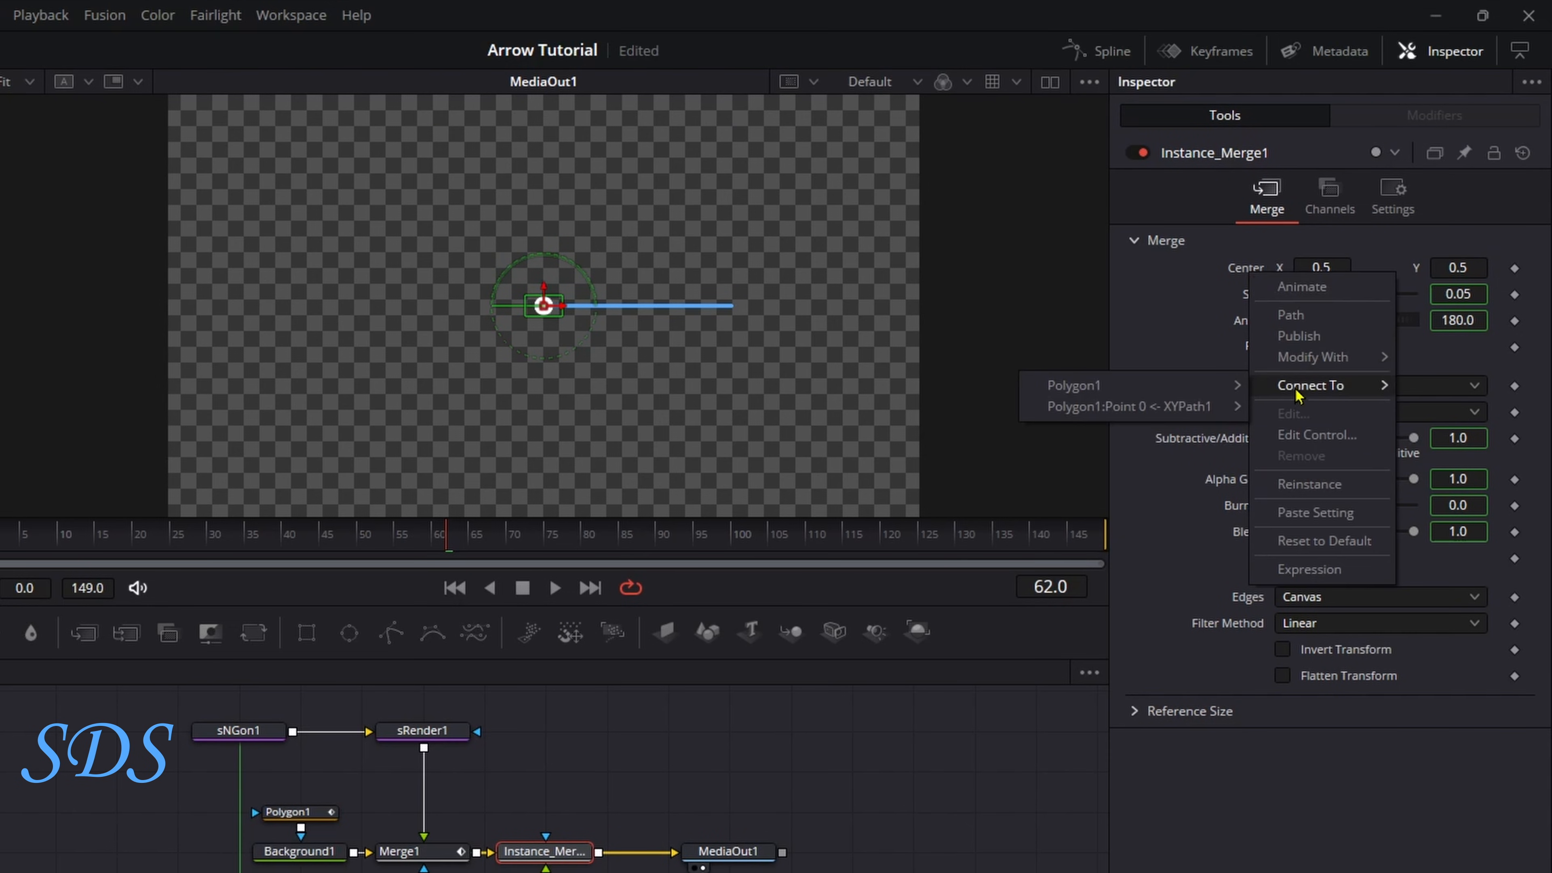
pyautogui.moveTo(1169, 395)
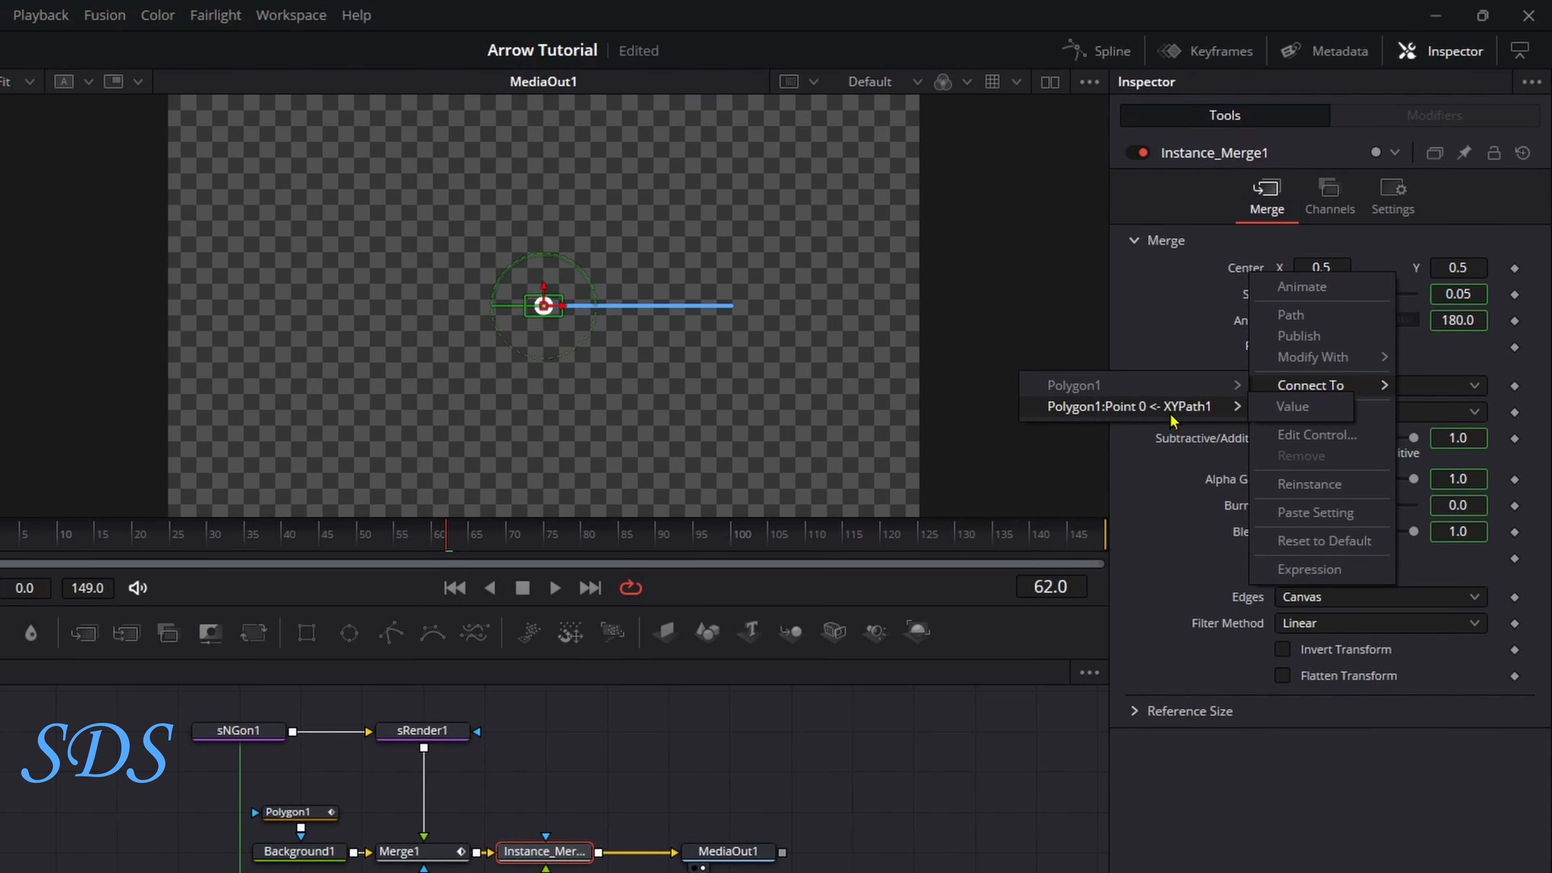
pyautogui.click(1299, 406)
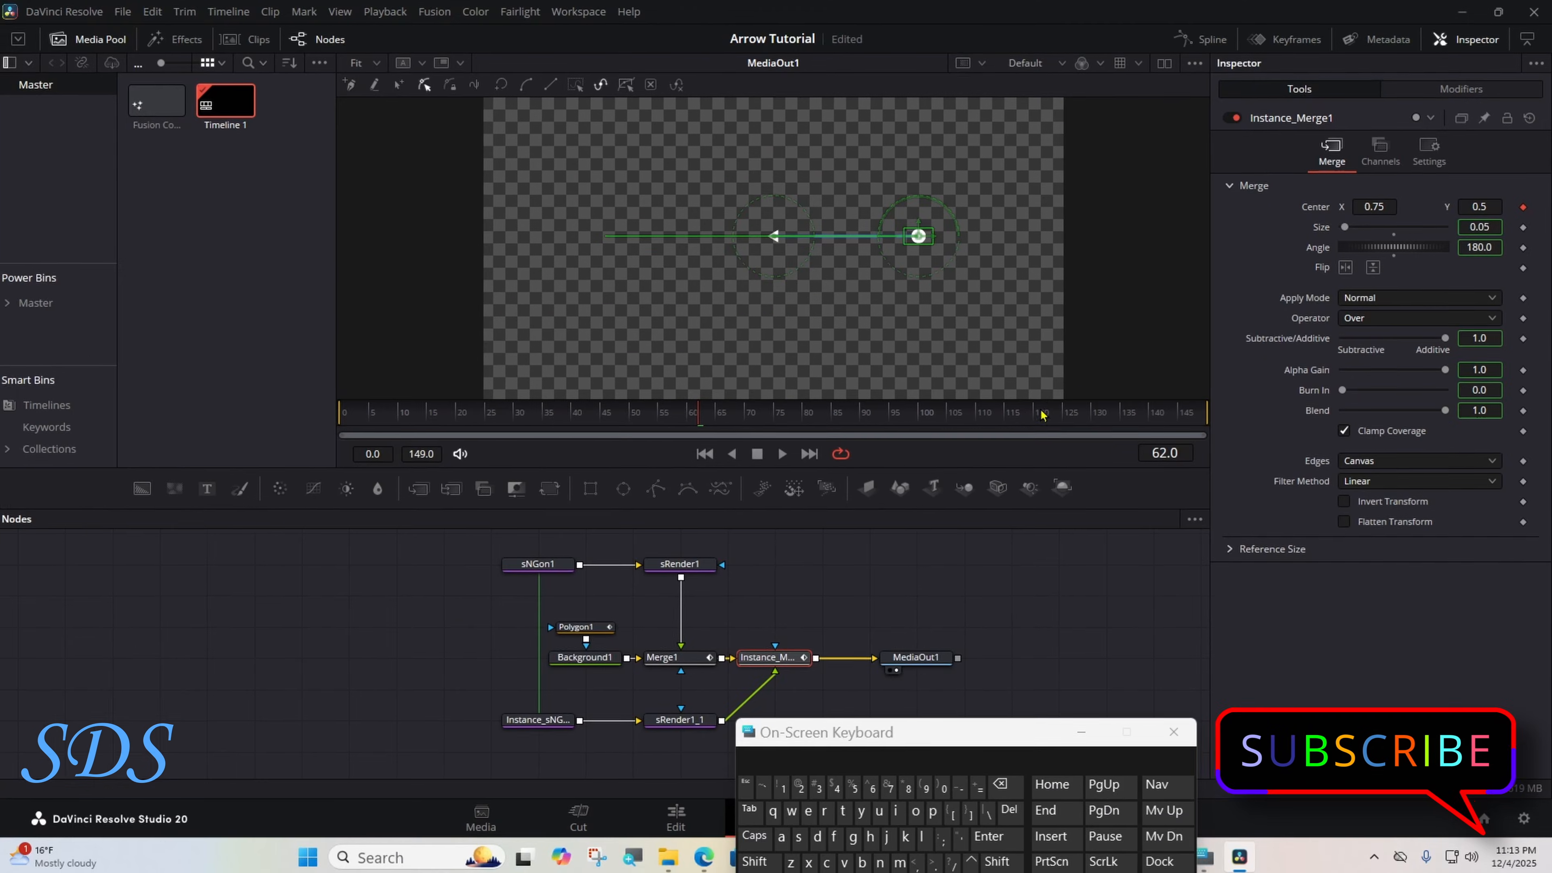
pyautogui.moveTo(1042, 415); pyautogui.dragTo(301, 416)
pyautogui.click(846, 551)
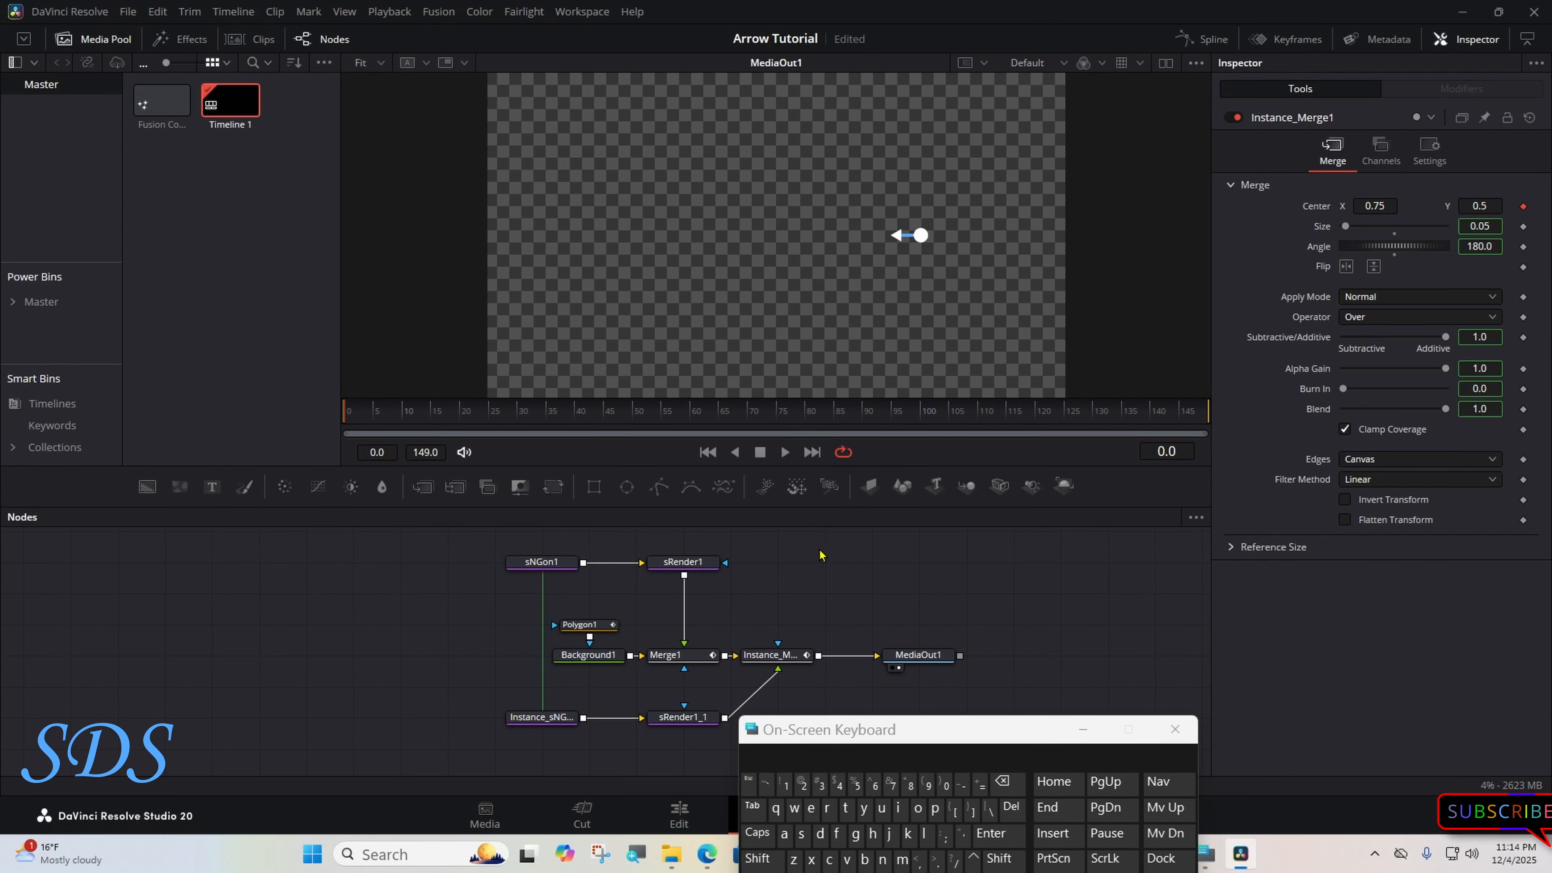
# Set the Offset of Polygon1's Anim Curves modifier to 0.22 and scrub the timeline to frame 67 to check the arrow's motion.
pyautogui.click(584, 624)
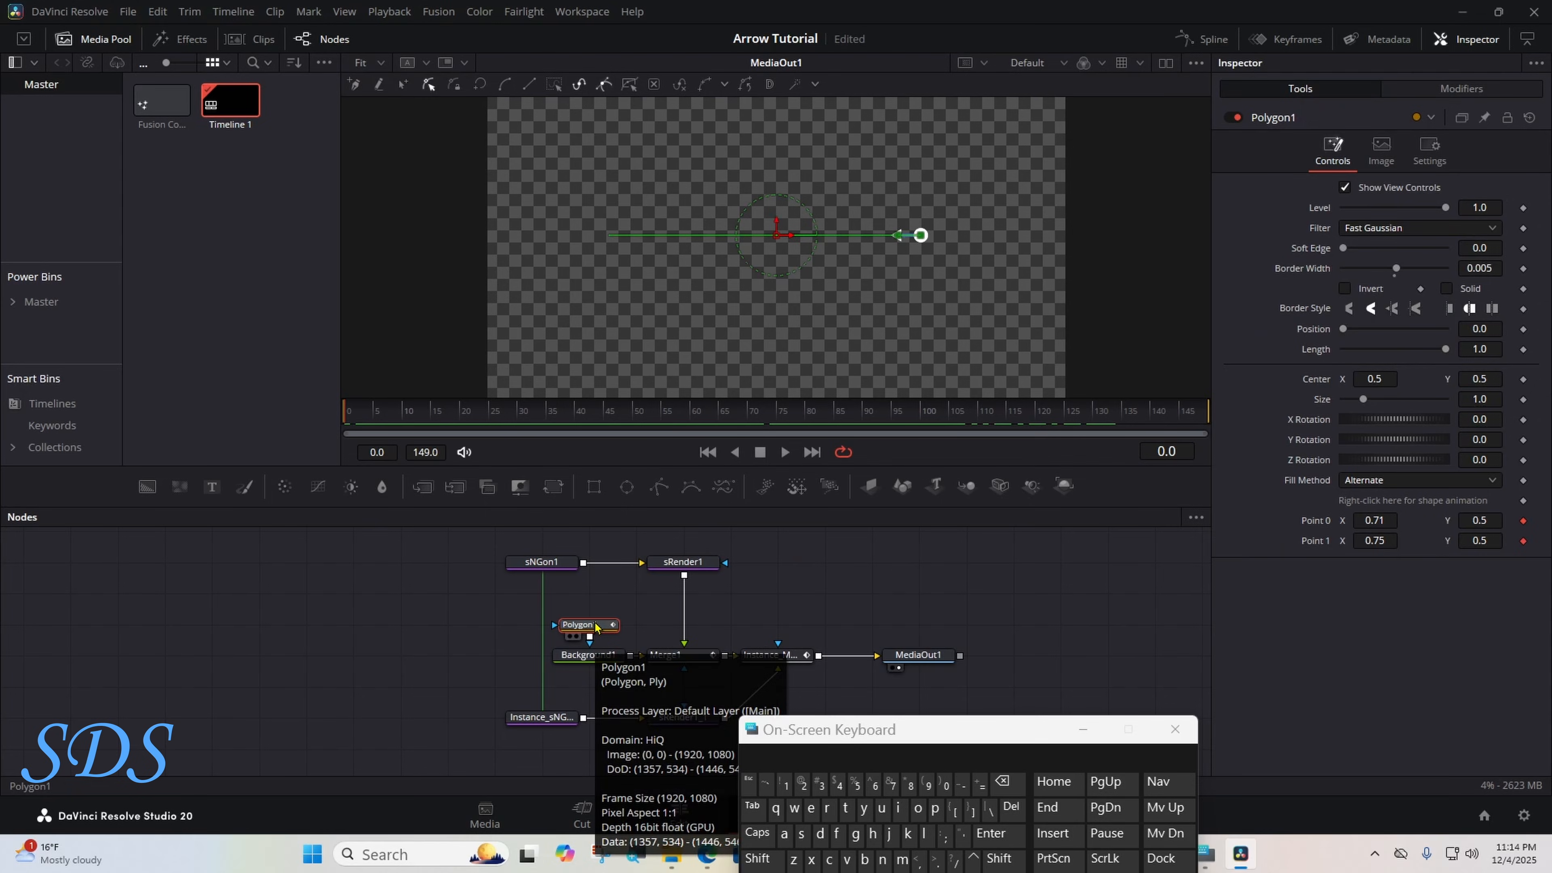
pyautogui.click(1474, 90)
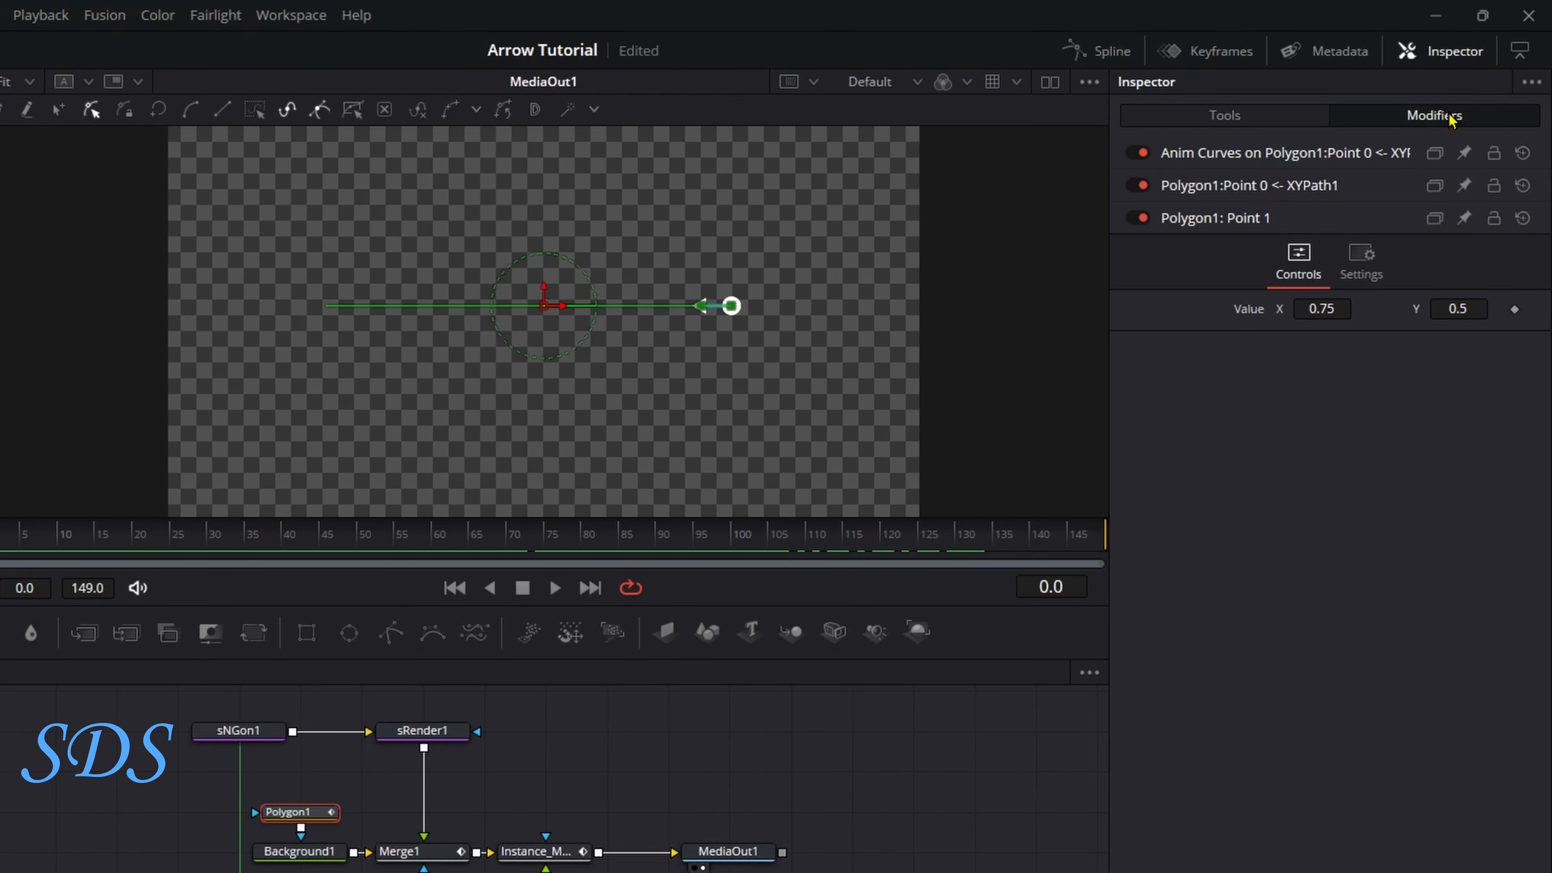
pyautogui.click(1362, 159)
pyautogui.click(1100, 872)
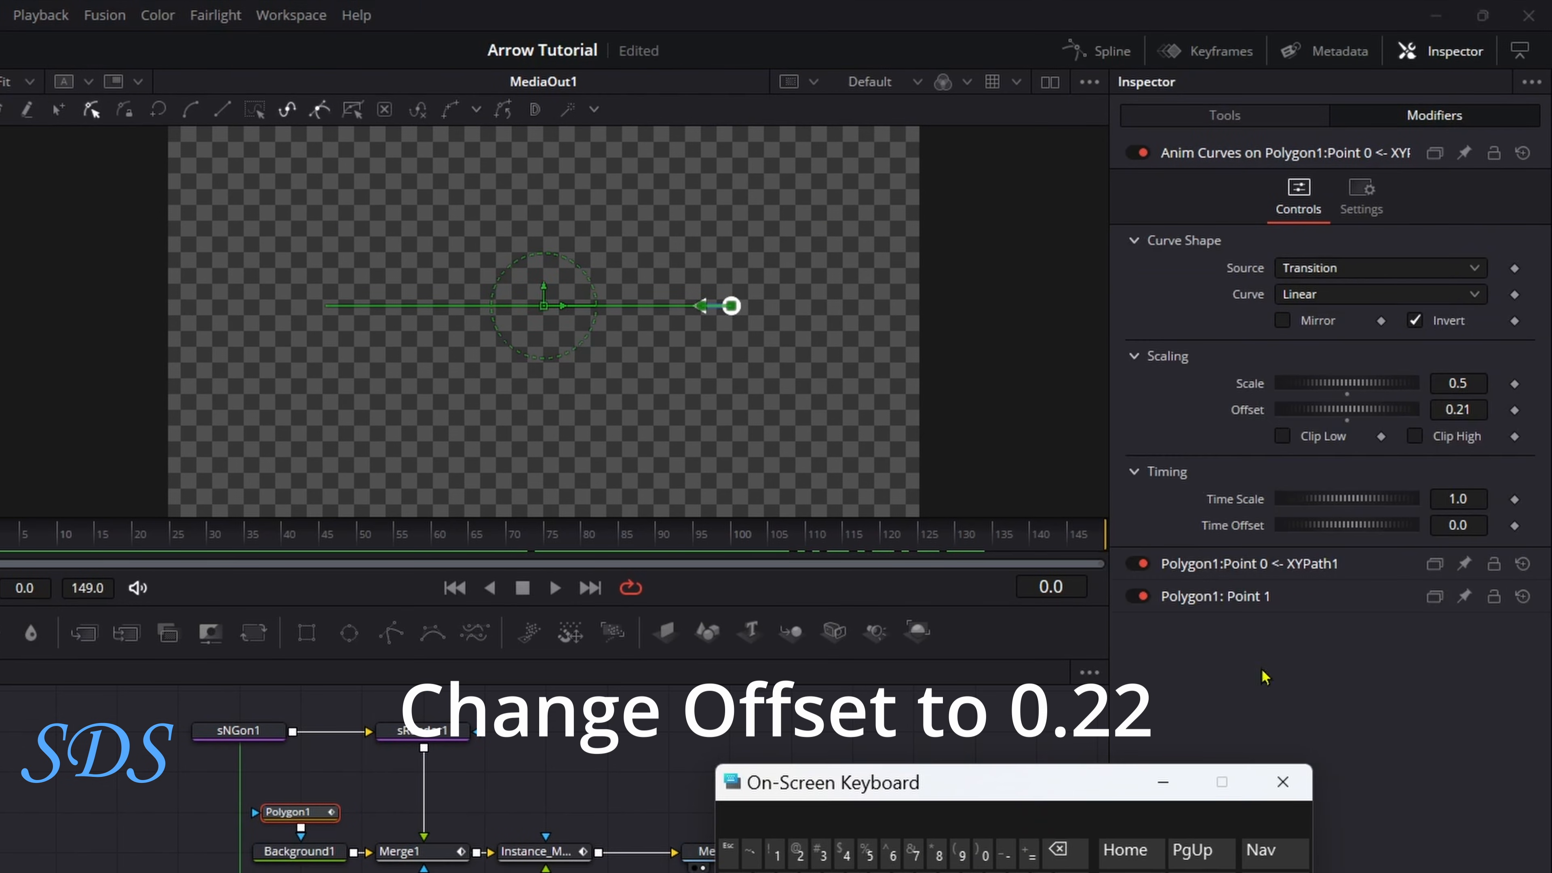
pyautogui.click(1481, 410)
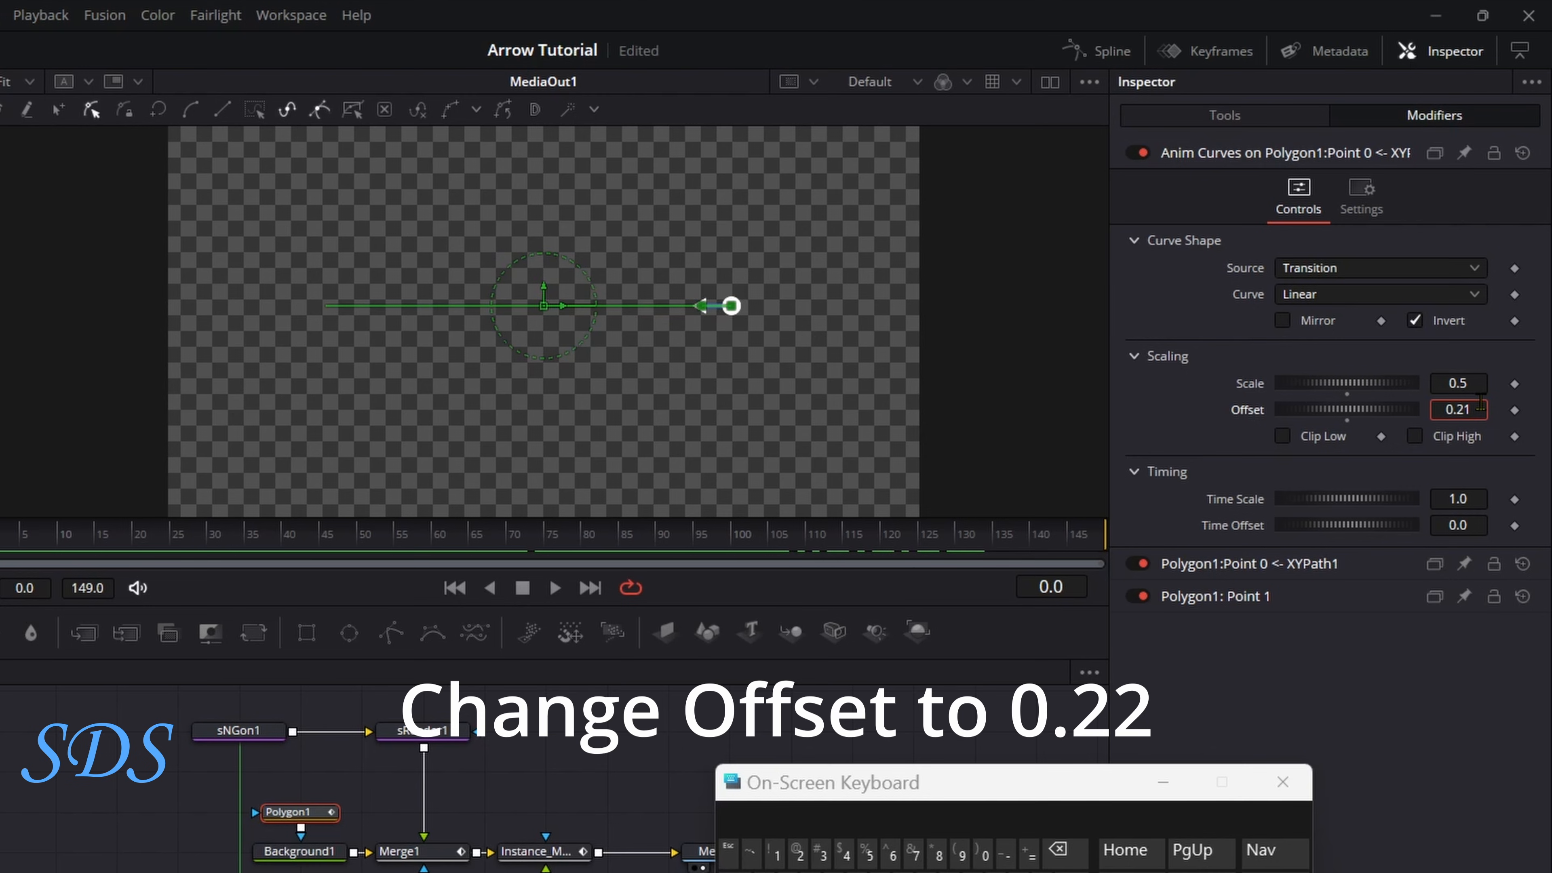
pyautogui.click(1058, 850)
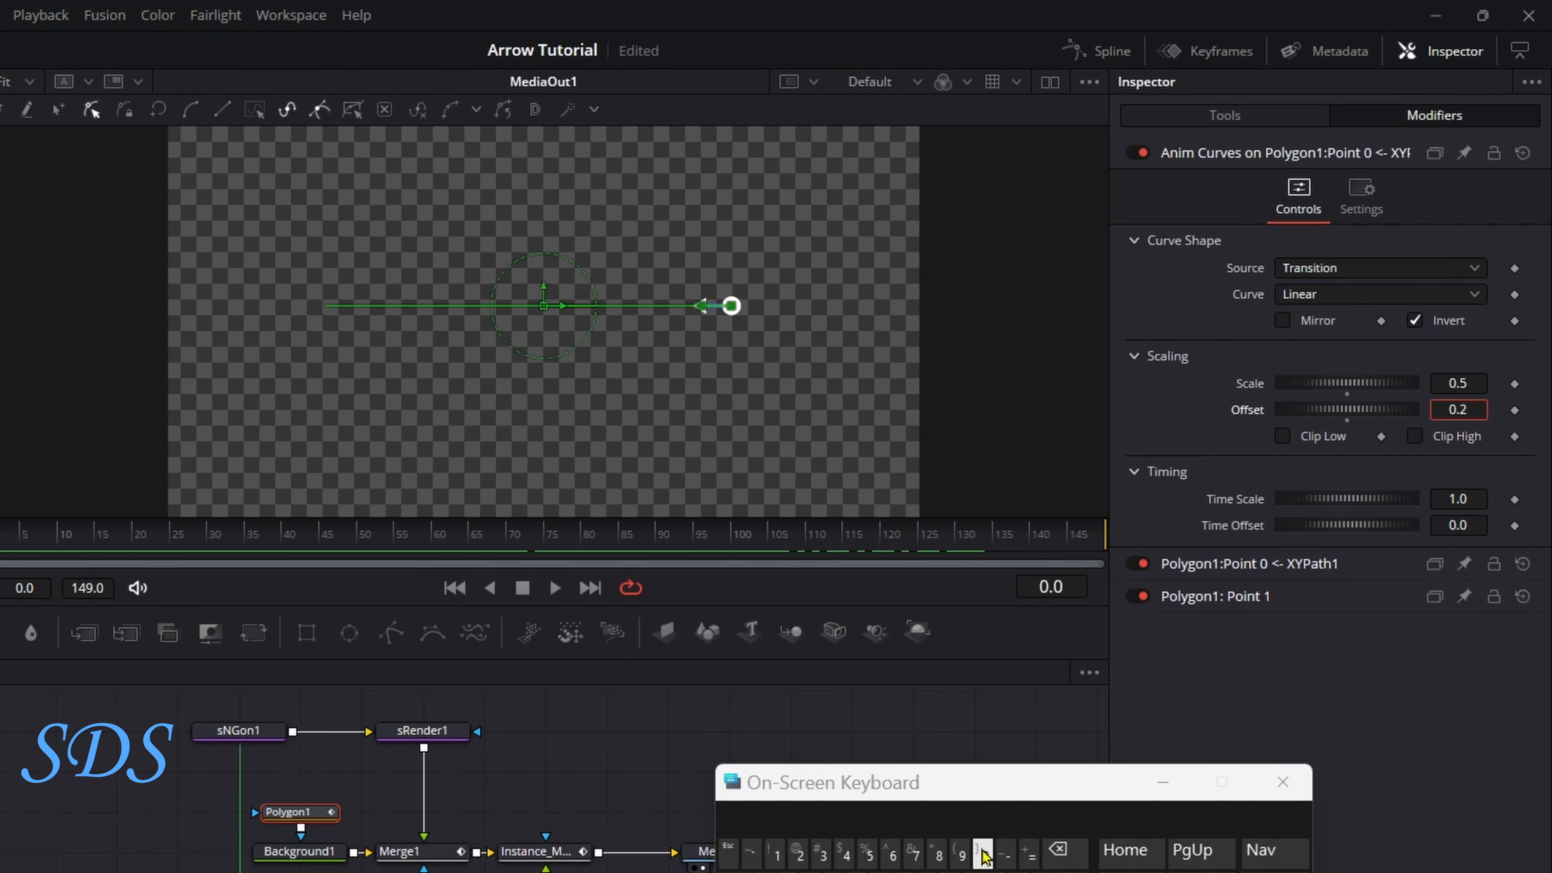
pyautogui.click(798, 853)
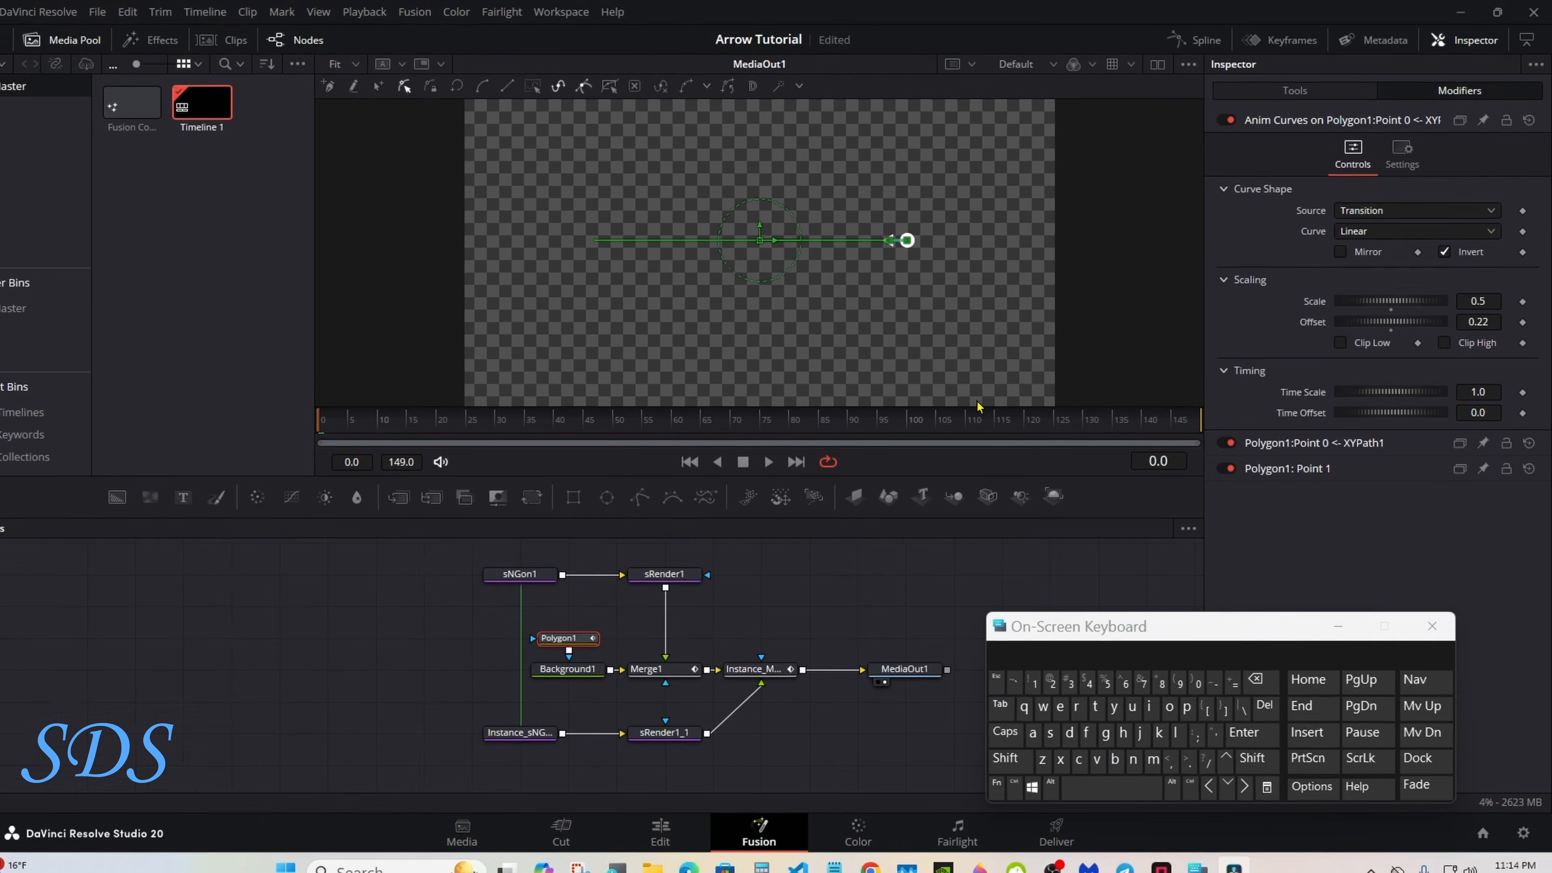
pyautogui.click(892, 544)
pyautogui.moveTo(645, 420); pyautogui.dragTo(740, 420)
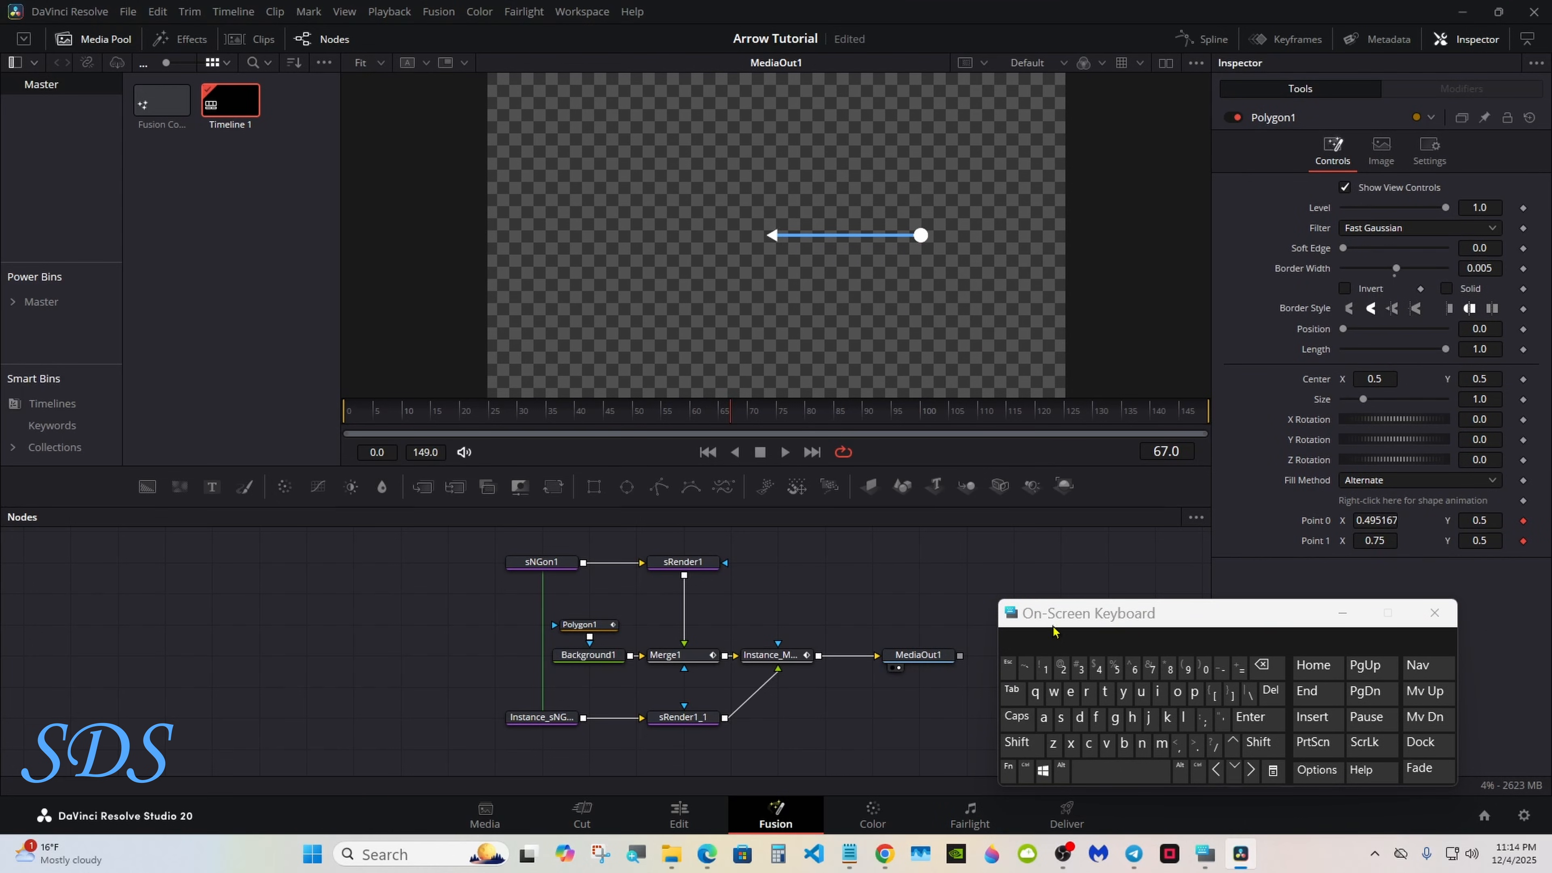
# Rename the Background1 node as Color.
pyautogui.moveTo(1053, 629); pyautogui.dragTo(949, 710)
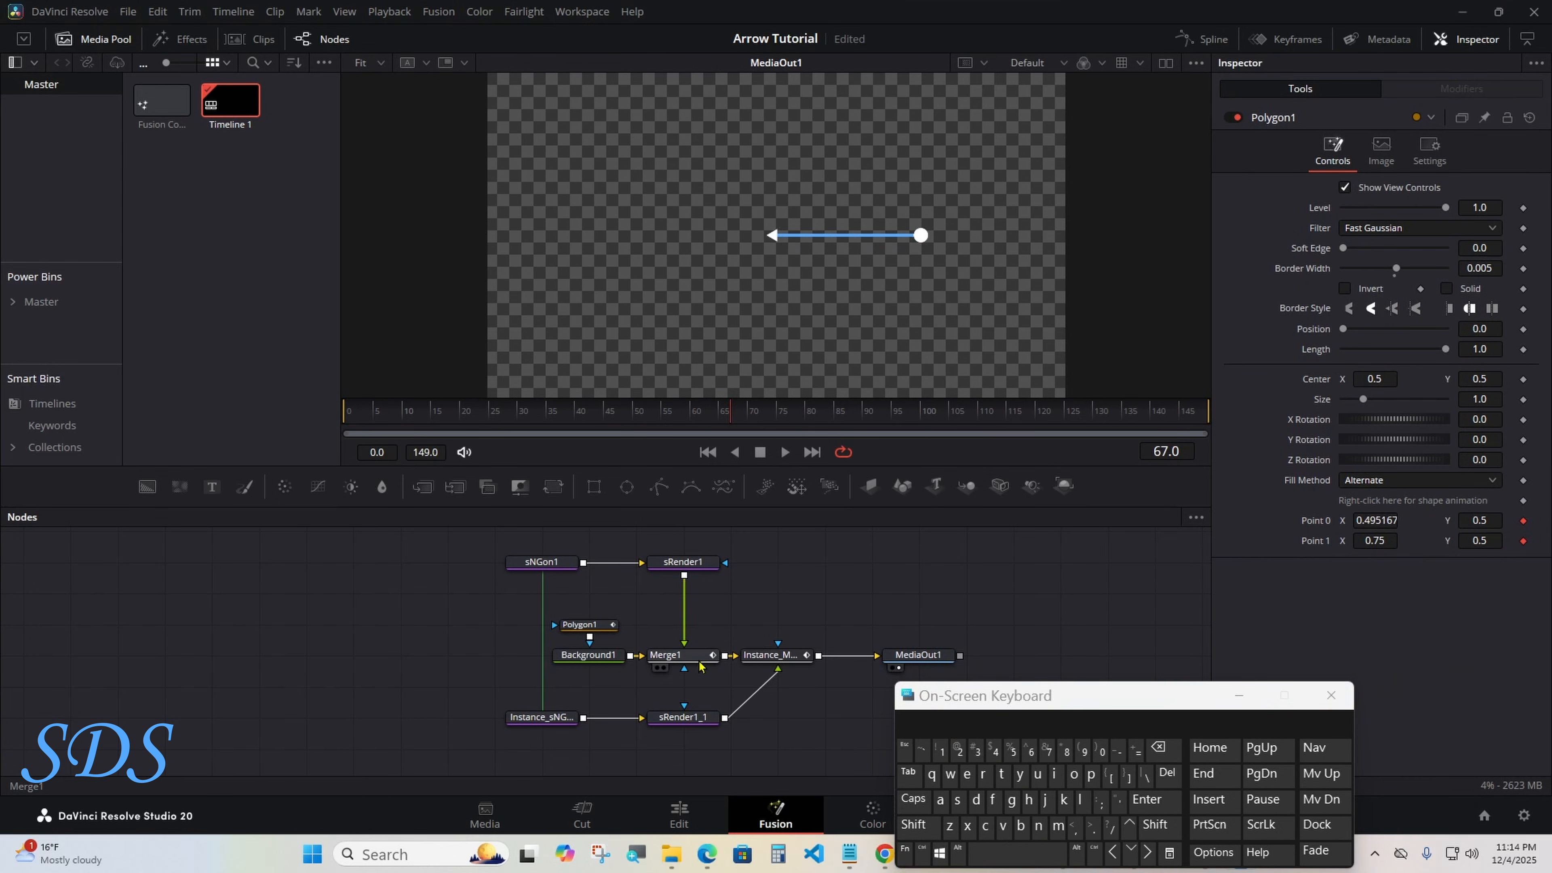
pyautogui.rightClick(585, 658)
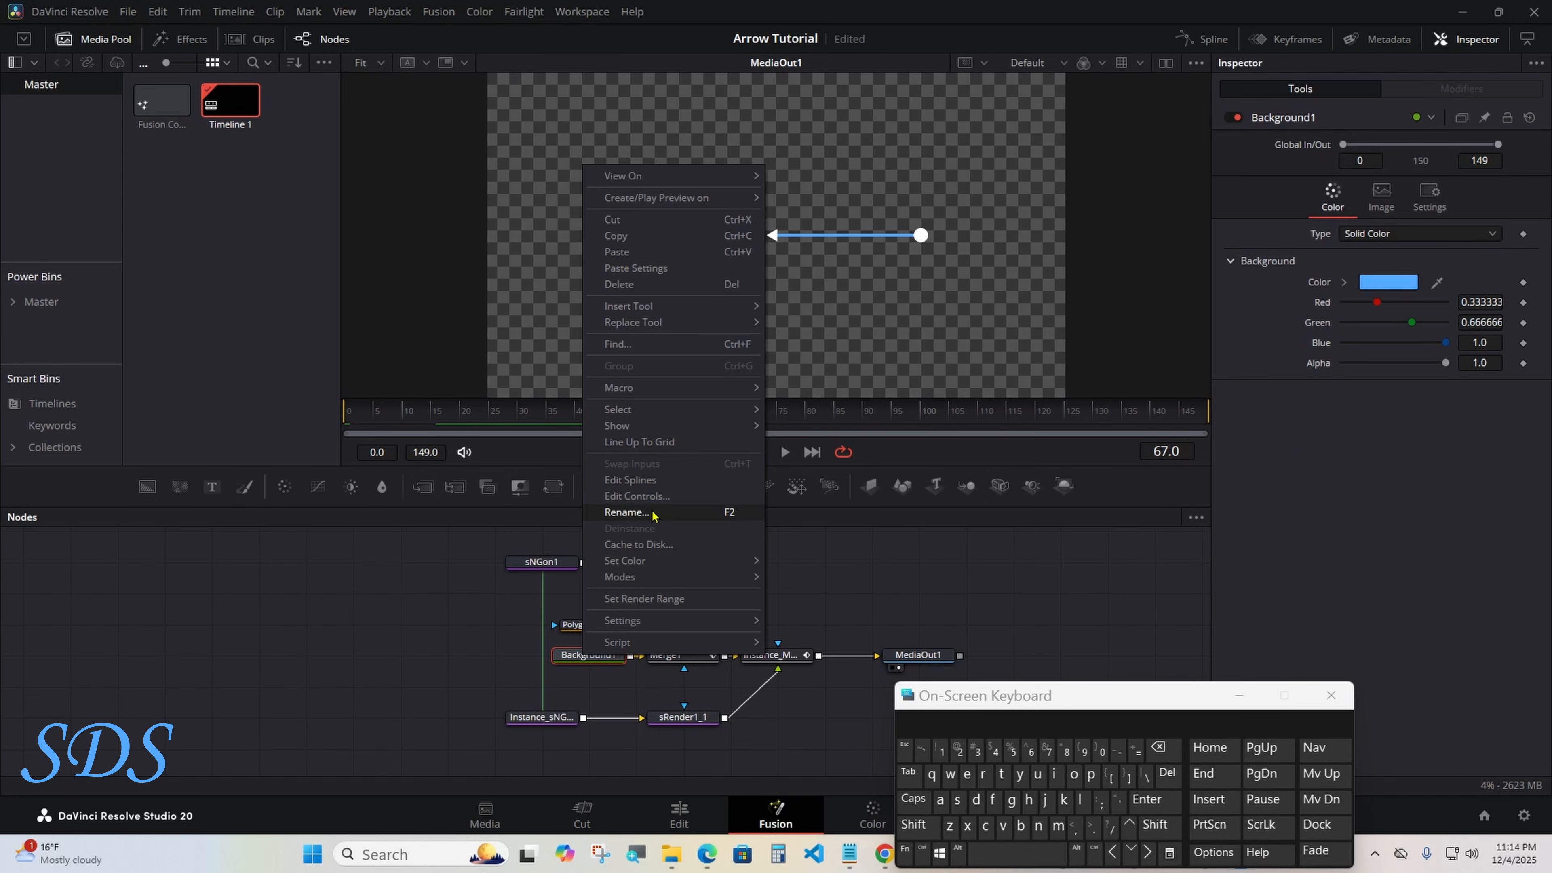
pyautogui.click(627, 513)
pyautogui.click(913, 824)
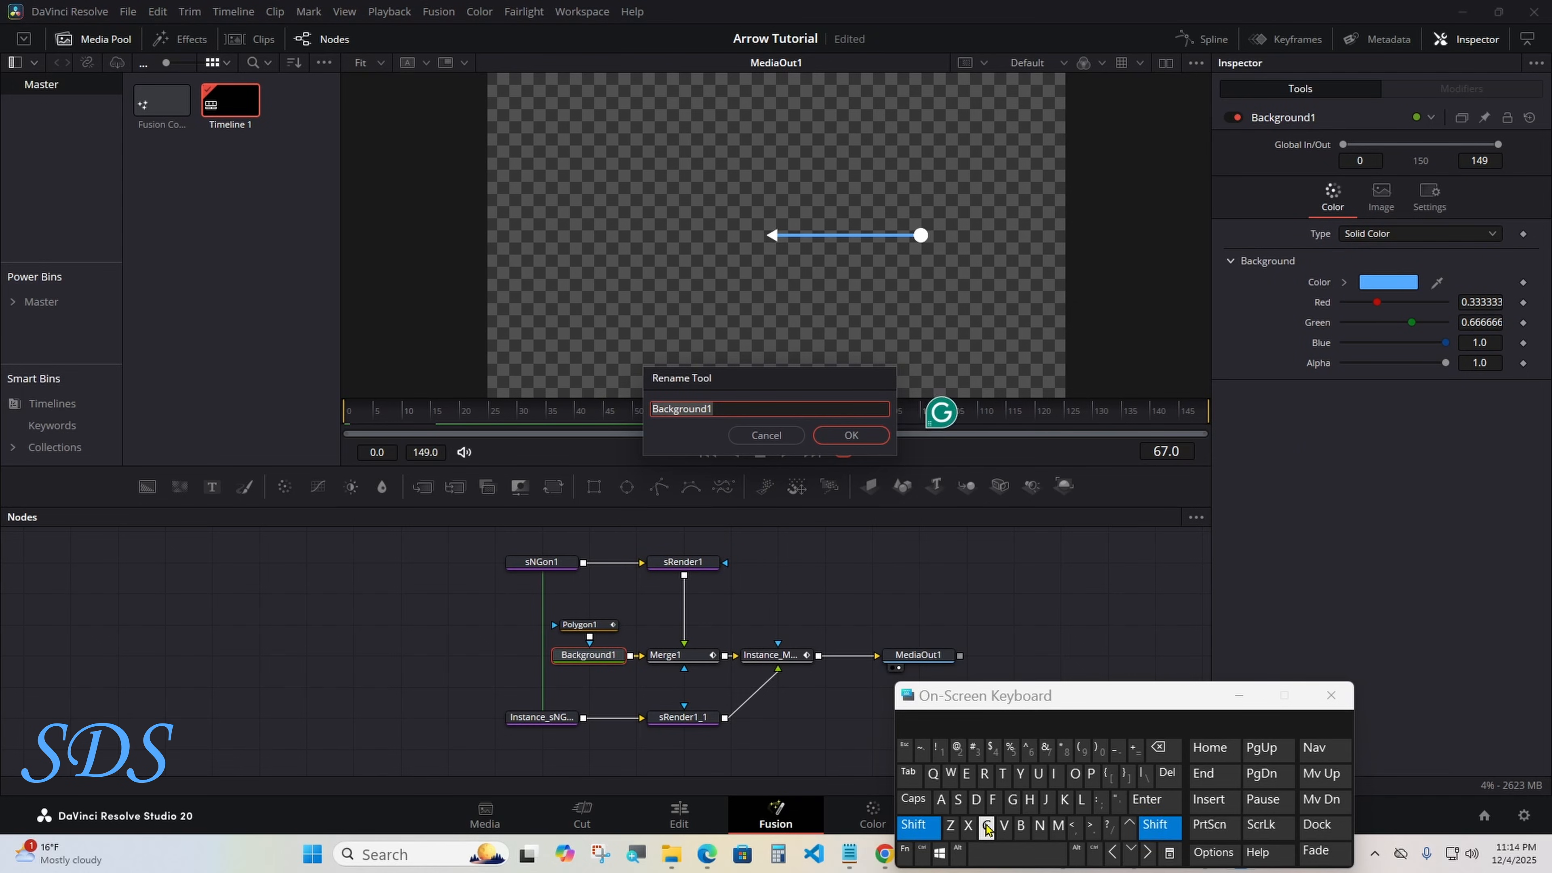
pyautogui.click(985, 825)
pyautogui.click(1073, 774)
pyautogui.click(1082, 801)
pyautogui.click(924, 721)
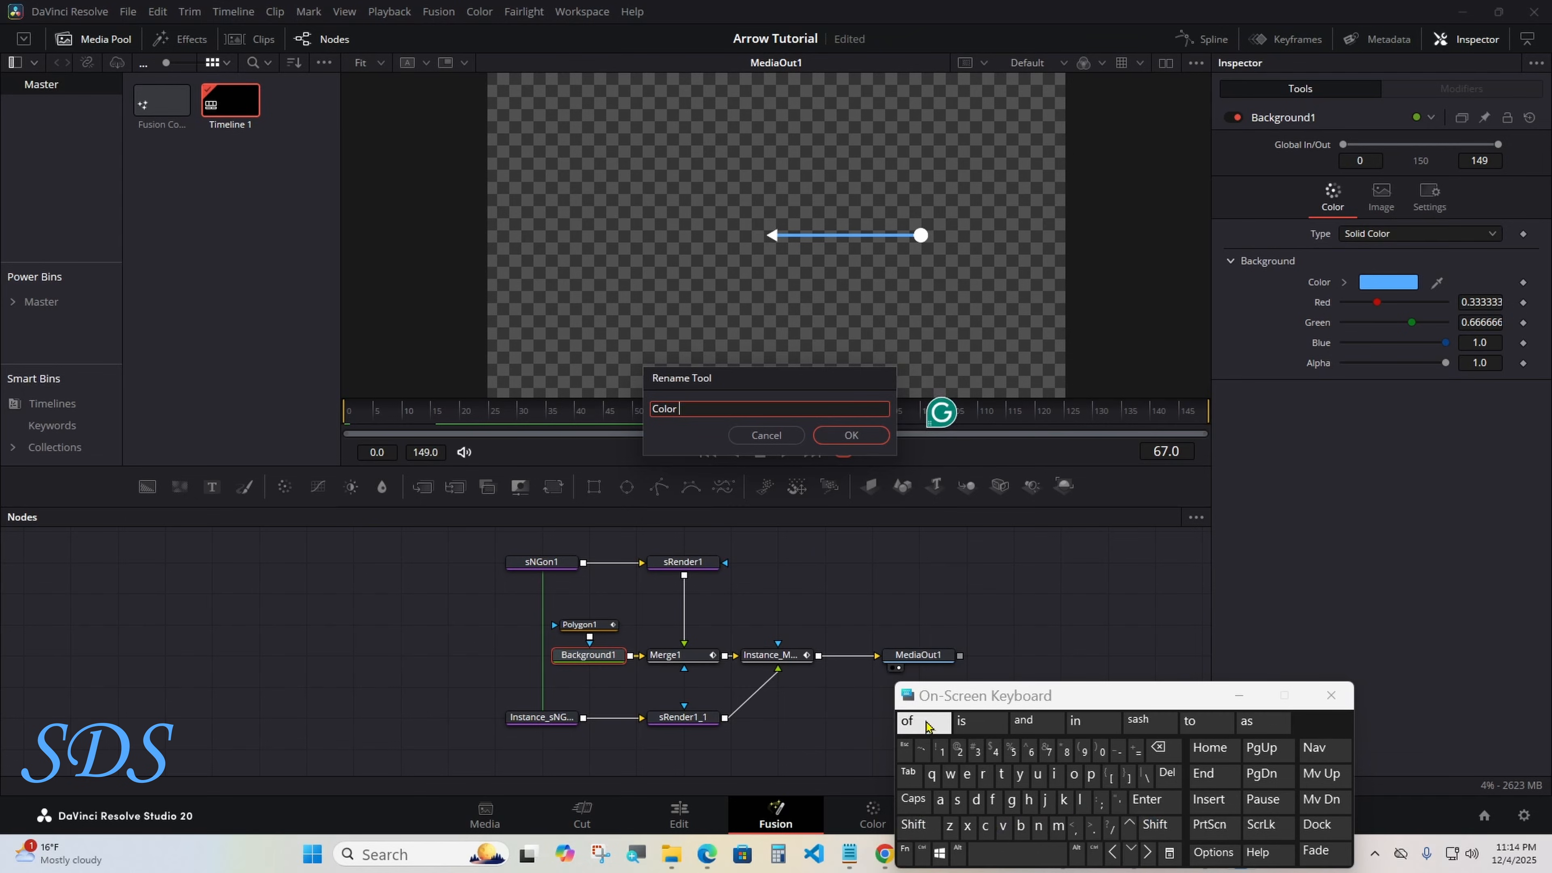
pyautogui.click(852, 435)
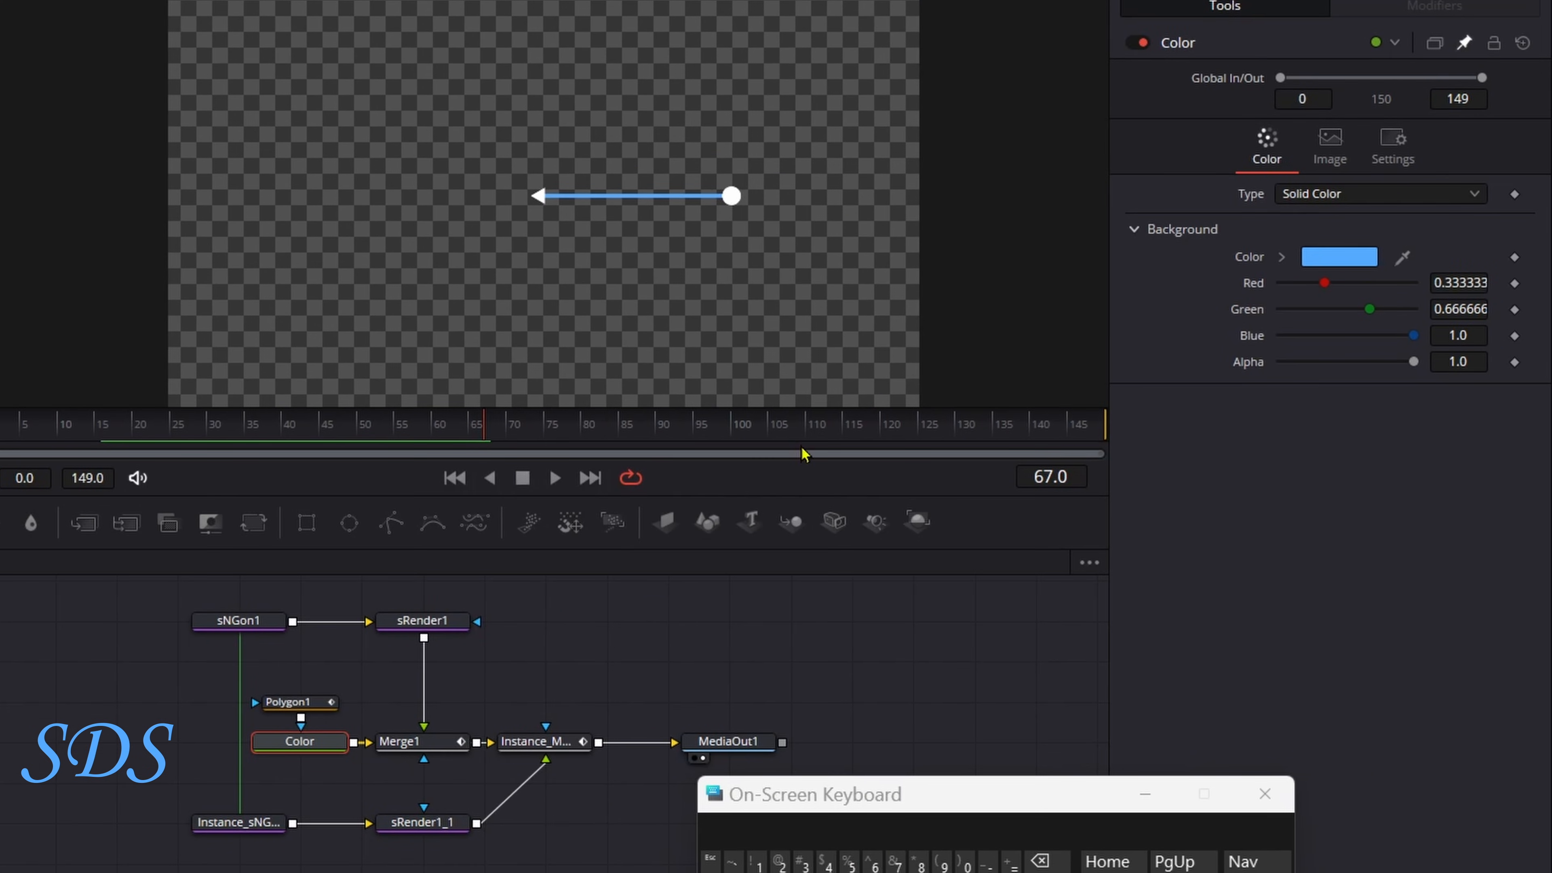
# Keep Color's controls displayed alongside sNGon1's style settings, and enable expressions on sNGon1's Red, Green and Blue values.
pyautogui.click(238, 624)
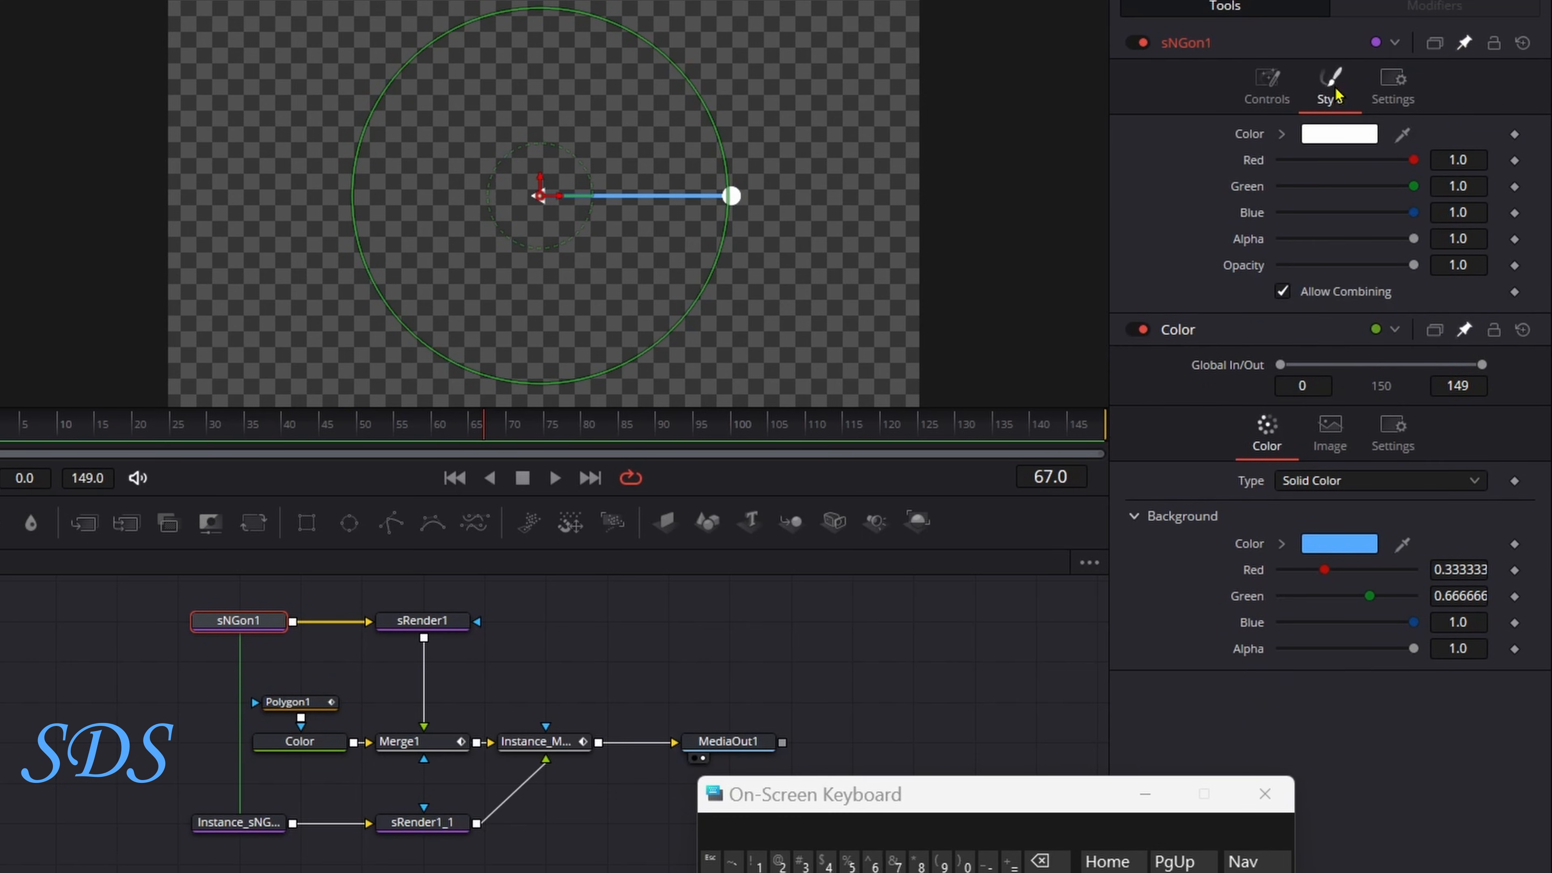
pyautogui.moveTo(1065, 789); pyautogui.dragTo(901, 811)
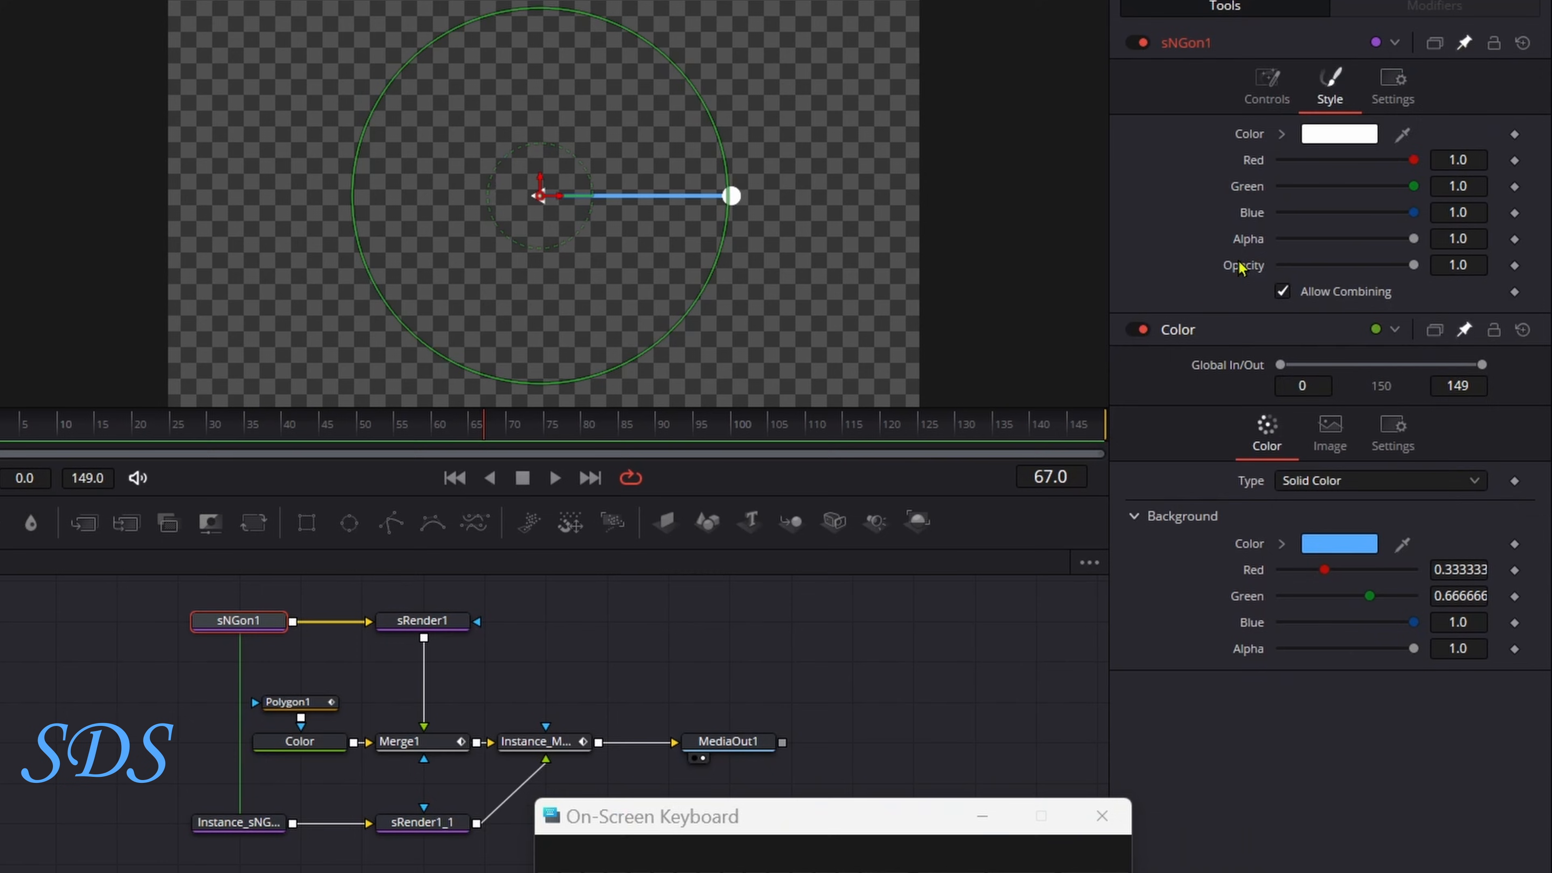
pyautogui.rightClick(1263, 172)
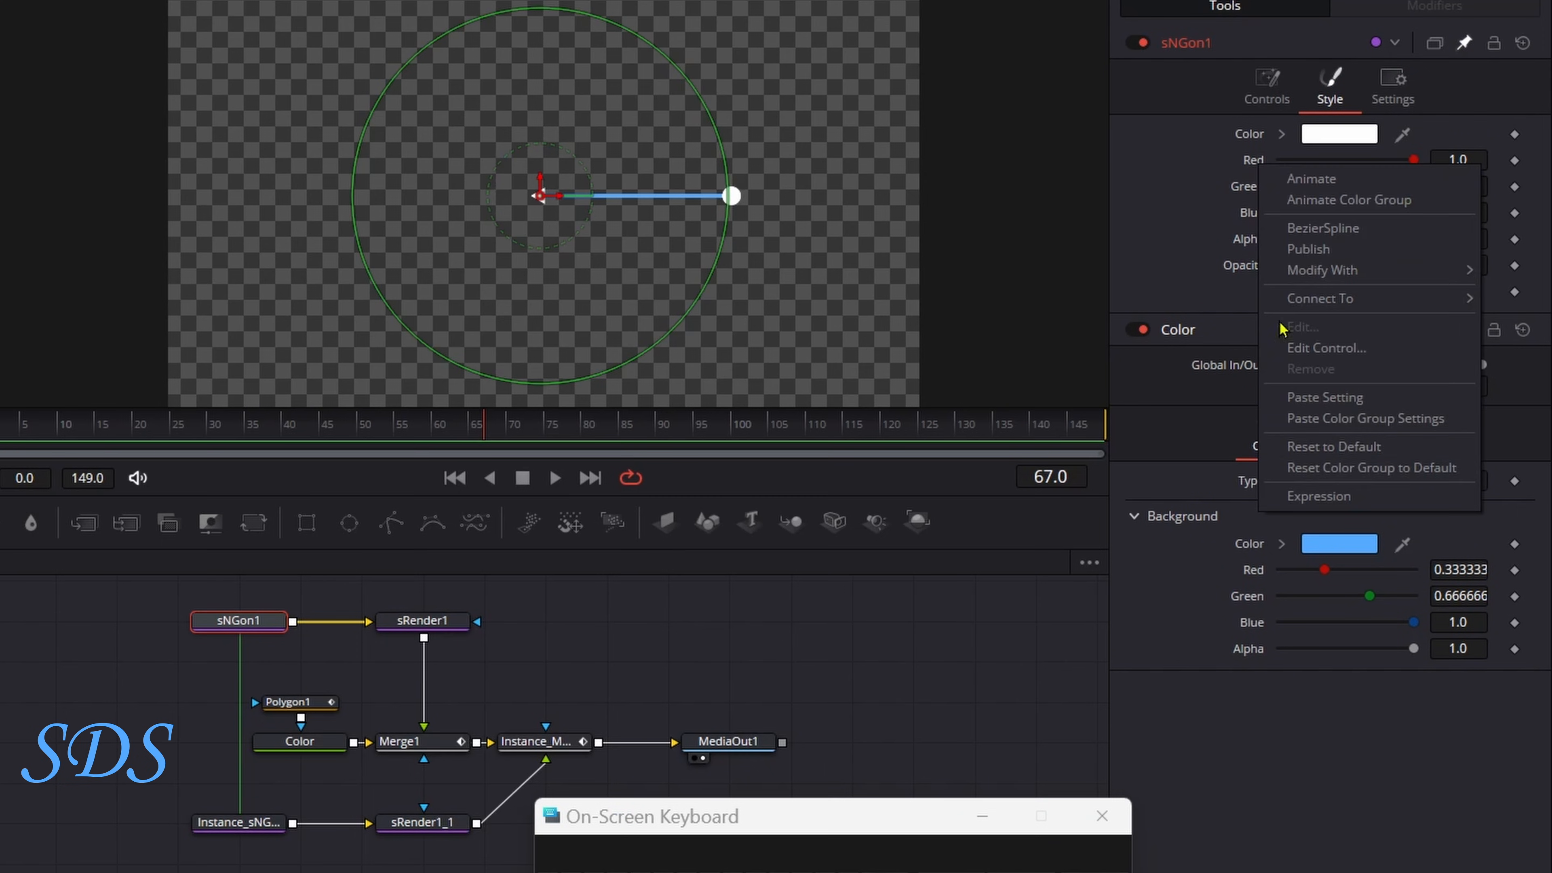
pyautogui.click(1319, 497)
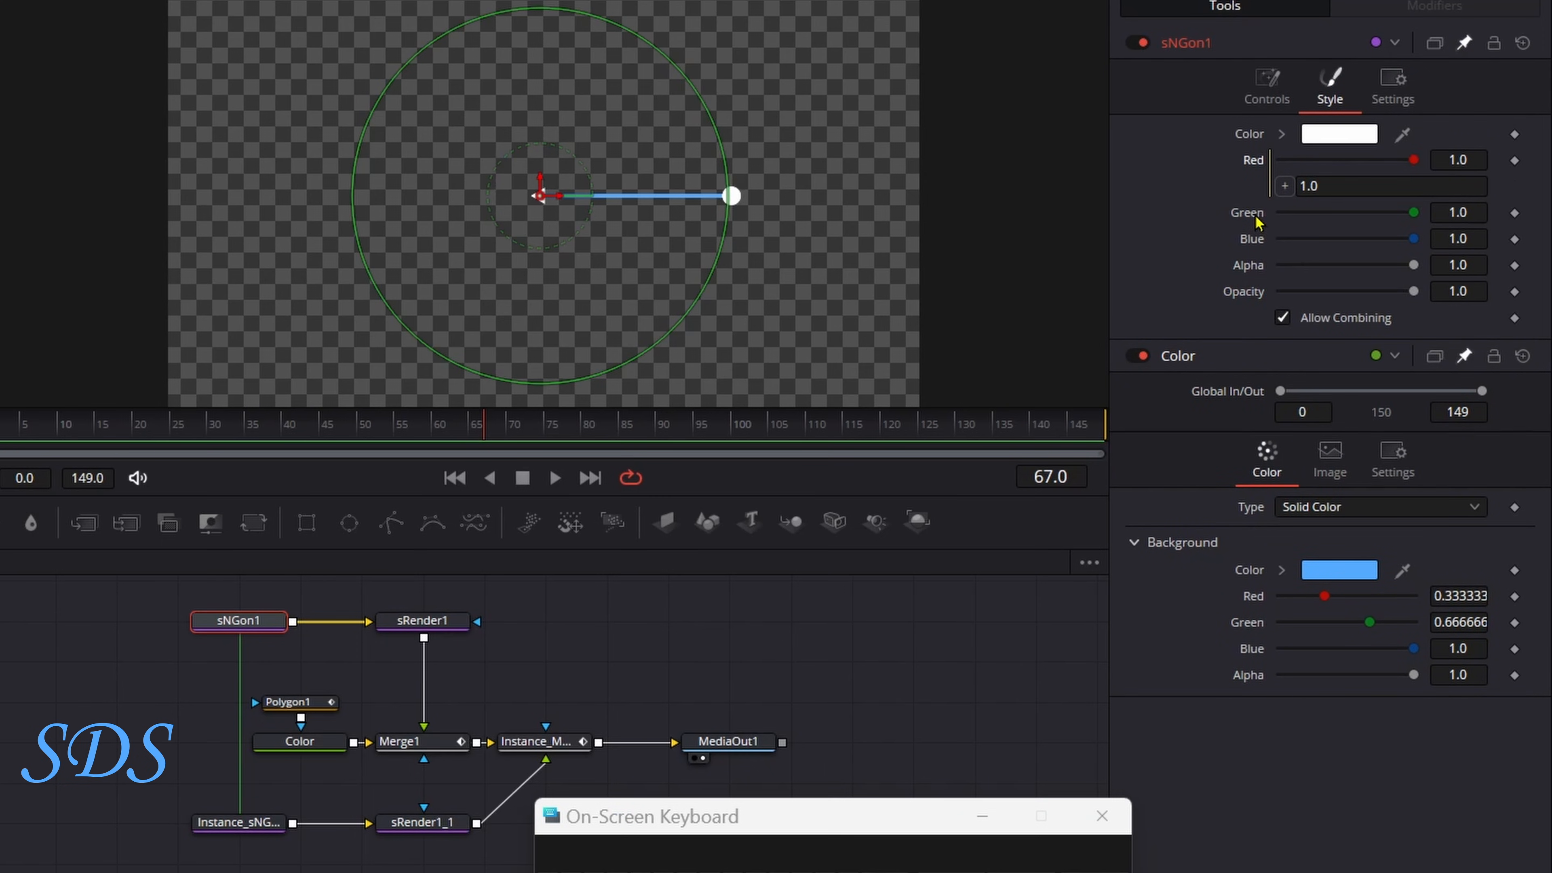
pyautogui.rightClick(1262, 215)
pyautogui.click(1290, 544)
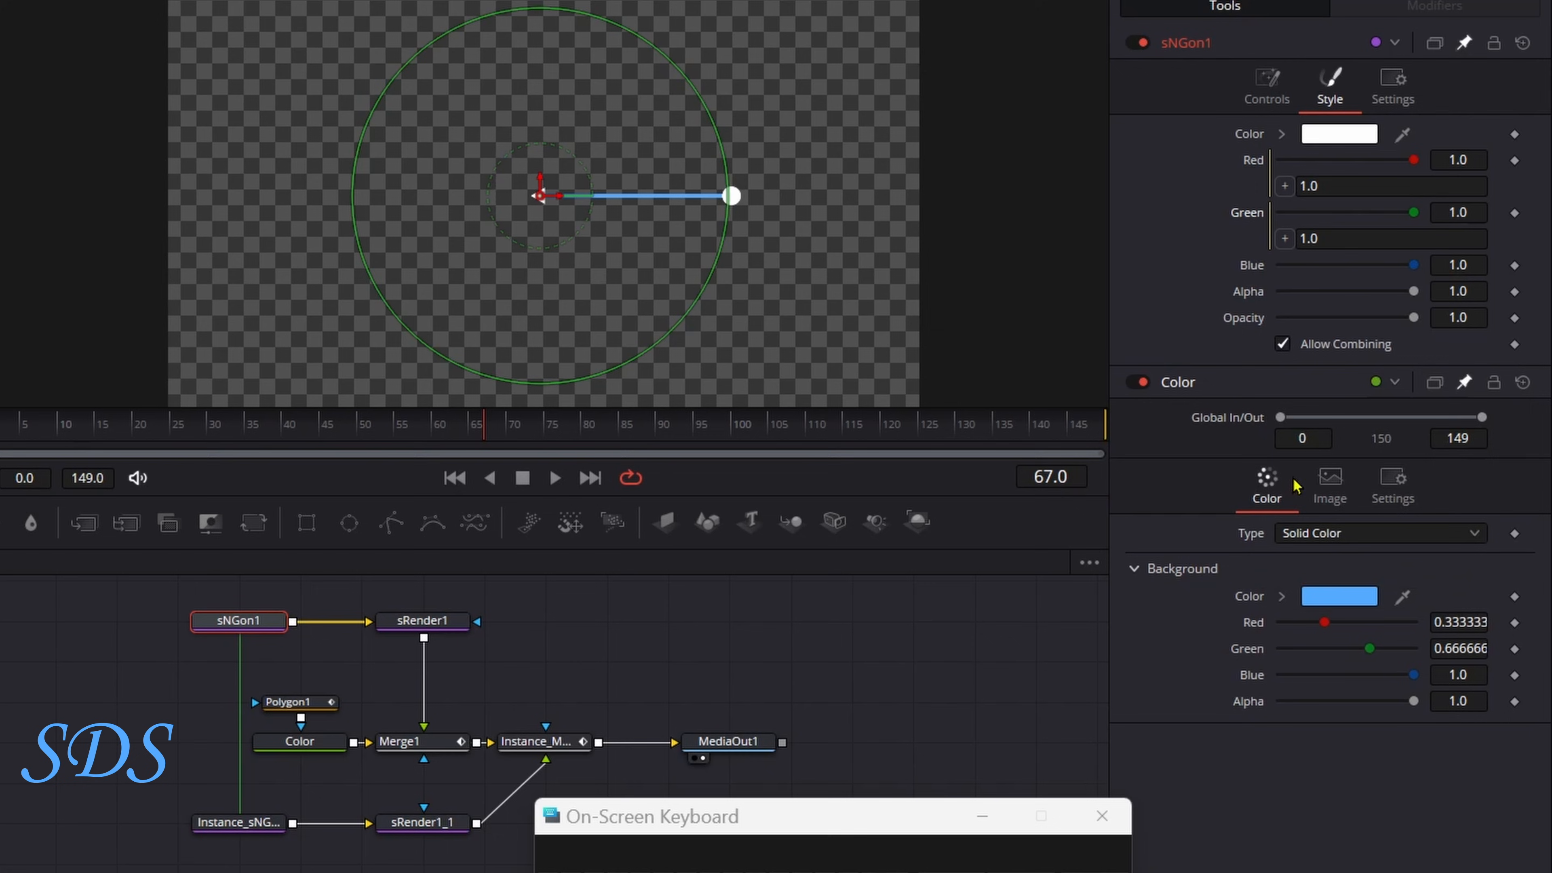
pyautogui.rightClick(1261, 264)
pyautogui.click(1303, 594)
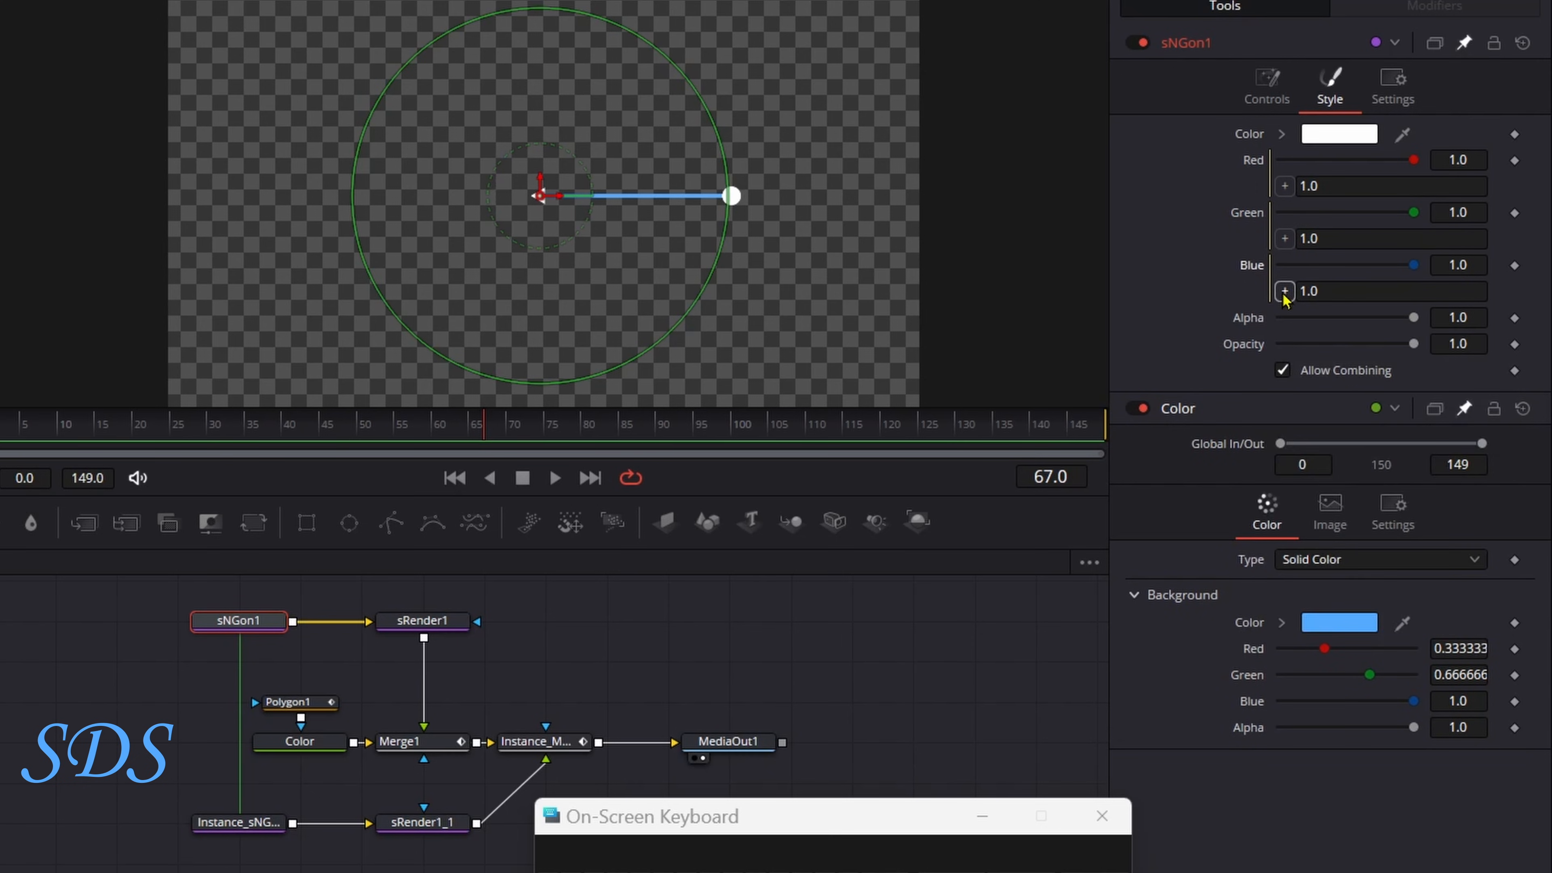
# Link sNGon1's Blue, Green and Red expressions to the matching colour channels of the Color node, and deselect the node.
pyautogui.moveTo(1285, 293); pyautogui.dragTo(1253, 700)
pyautogui.moveTo(1285, 239); pyautogui.dragTo(1254, 676)
pyautogui.moveTo(1285, 186); pyautogui.dragTo(1254, 649)
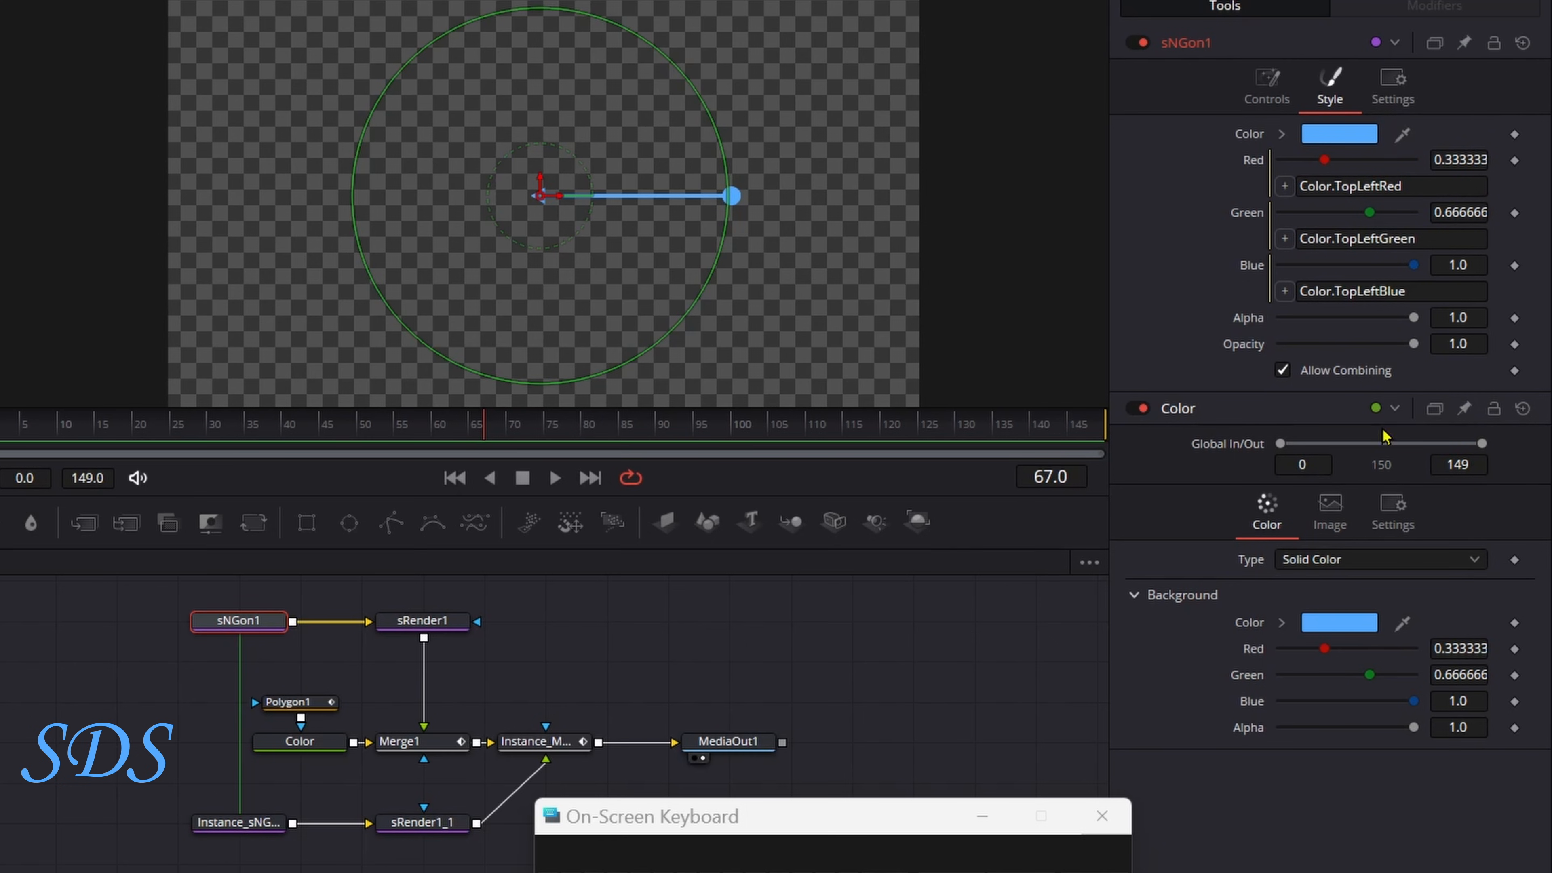
pyautogui.click(832, 624)
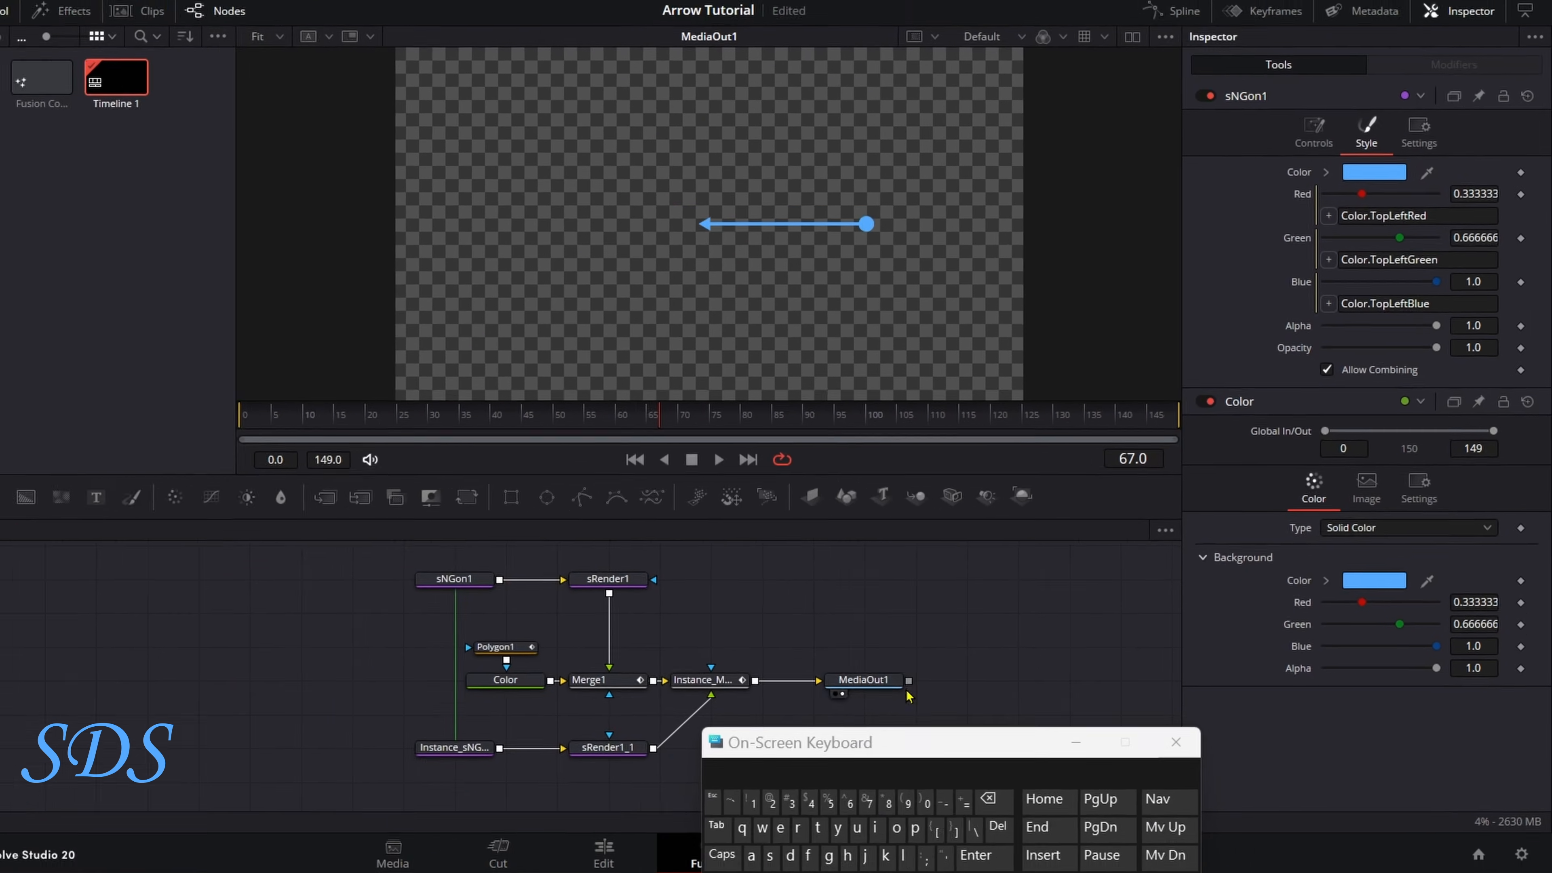
# Pin the controls of Polygon1 and Merge1 so that both are displayed together.
pyautogui.moveTo(907, 742); pyautogui.dragTo(1162, 688)
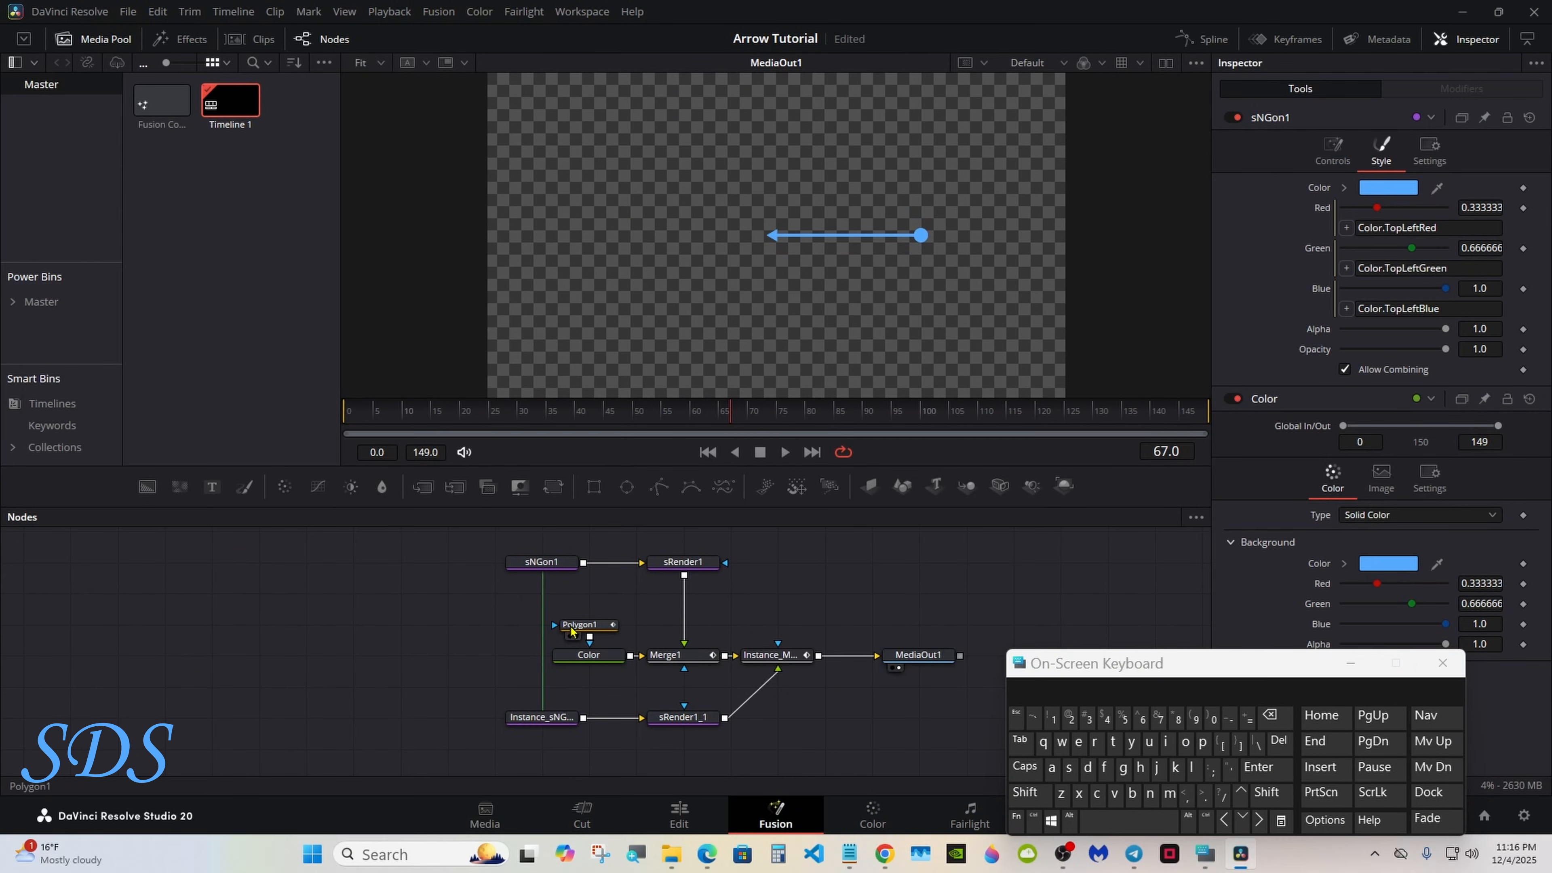
pyautogui.click(572, 630)
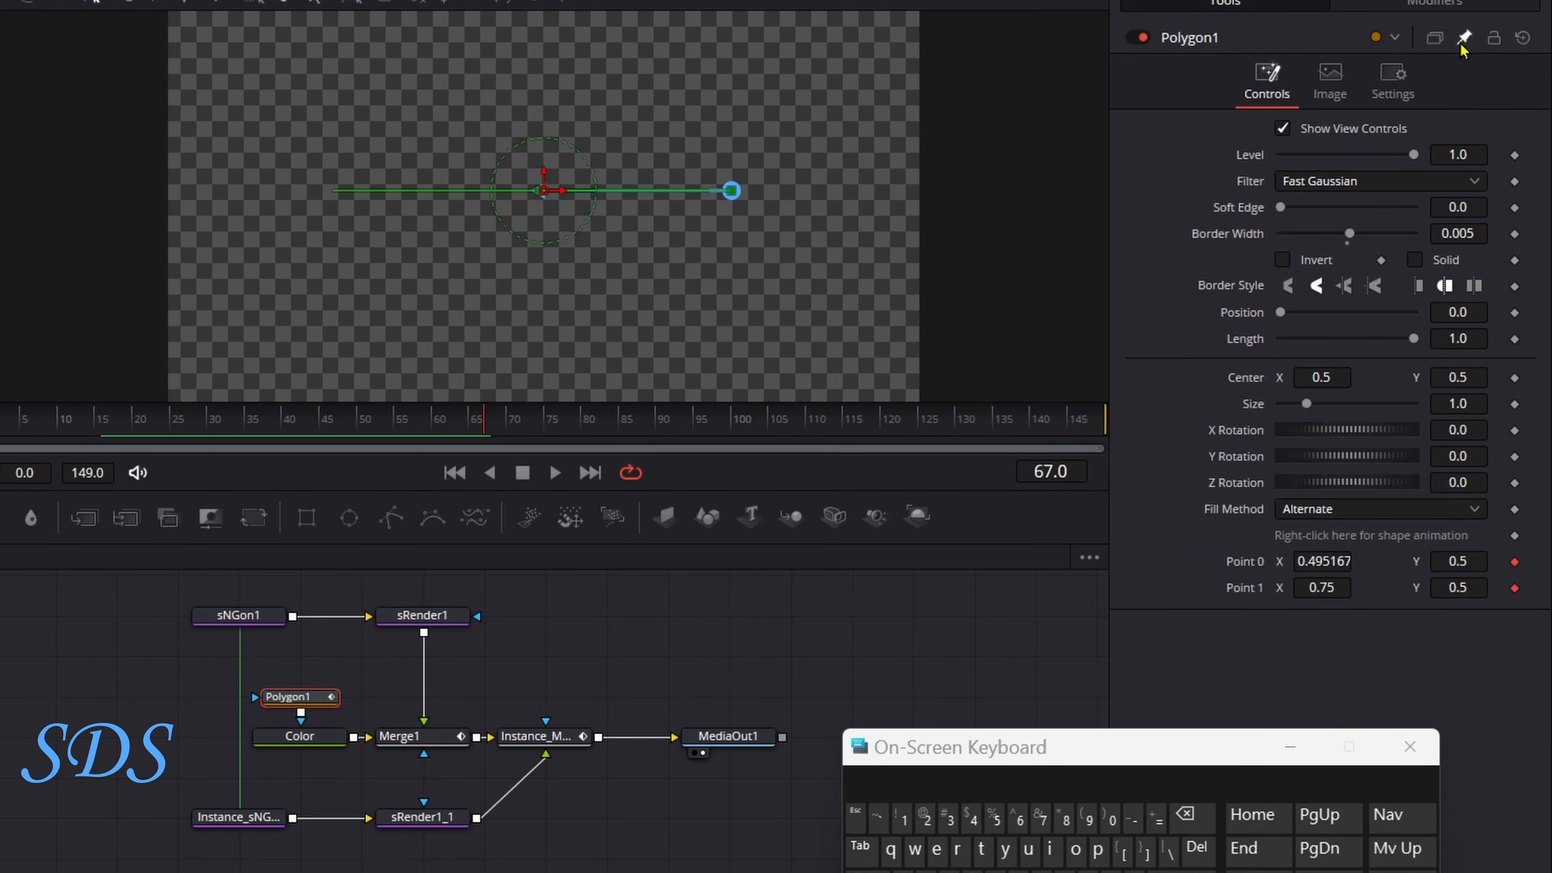
pyautogui.keyDown('ctrl'); pyautogui.click(428, 739); pyautogui.keyUp('ctrl')
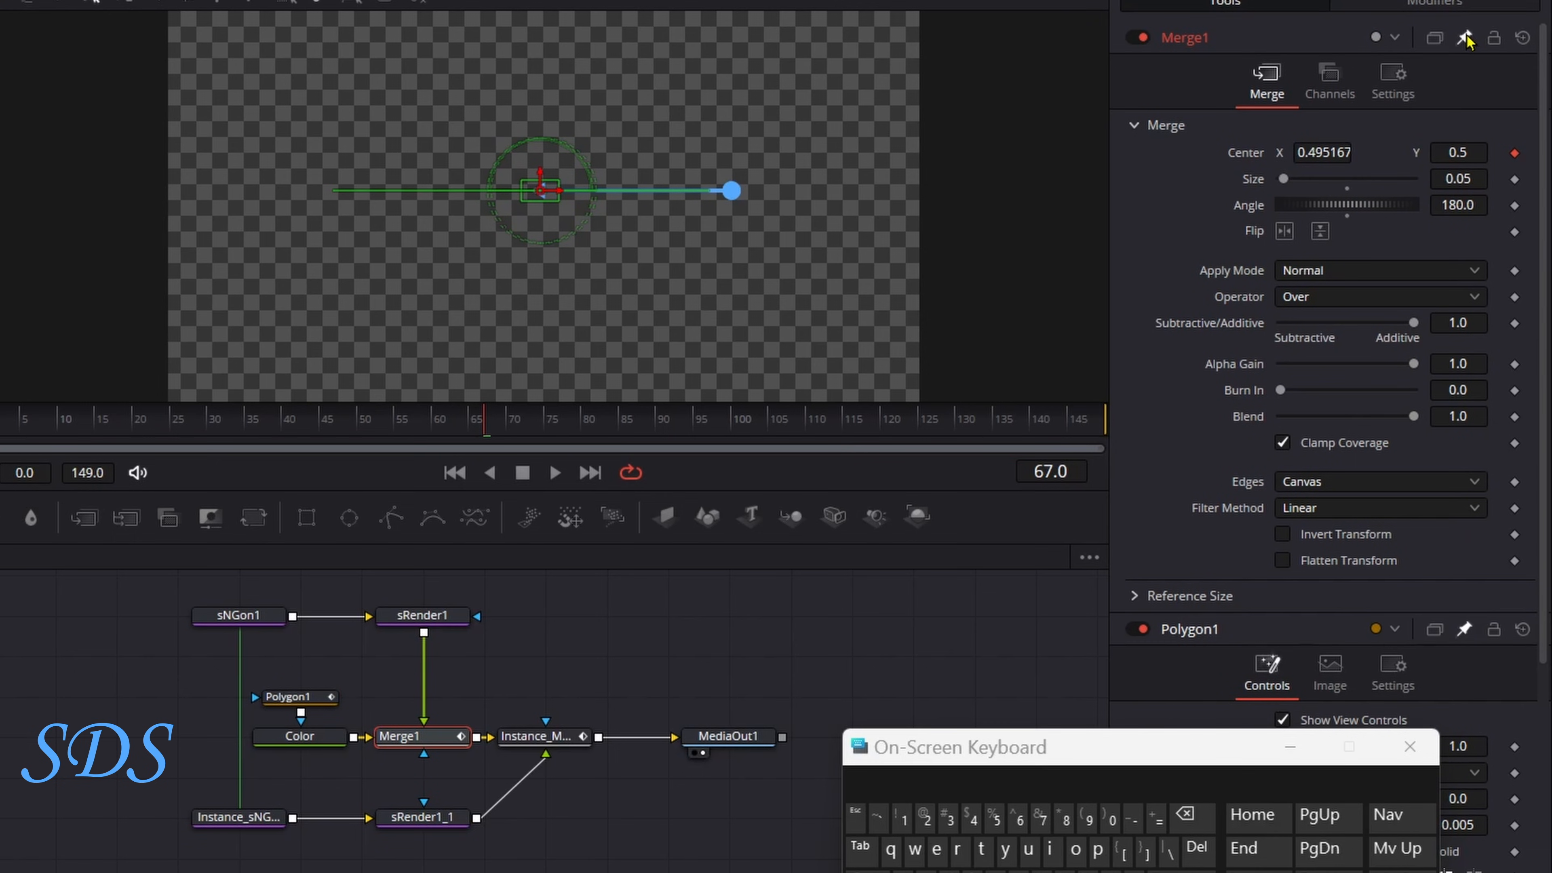
pyautogui.moveTo(1102, 747); pyautogui.dragTo(685, 782)
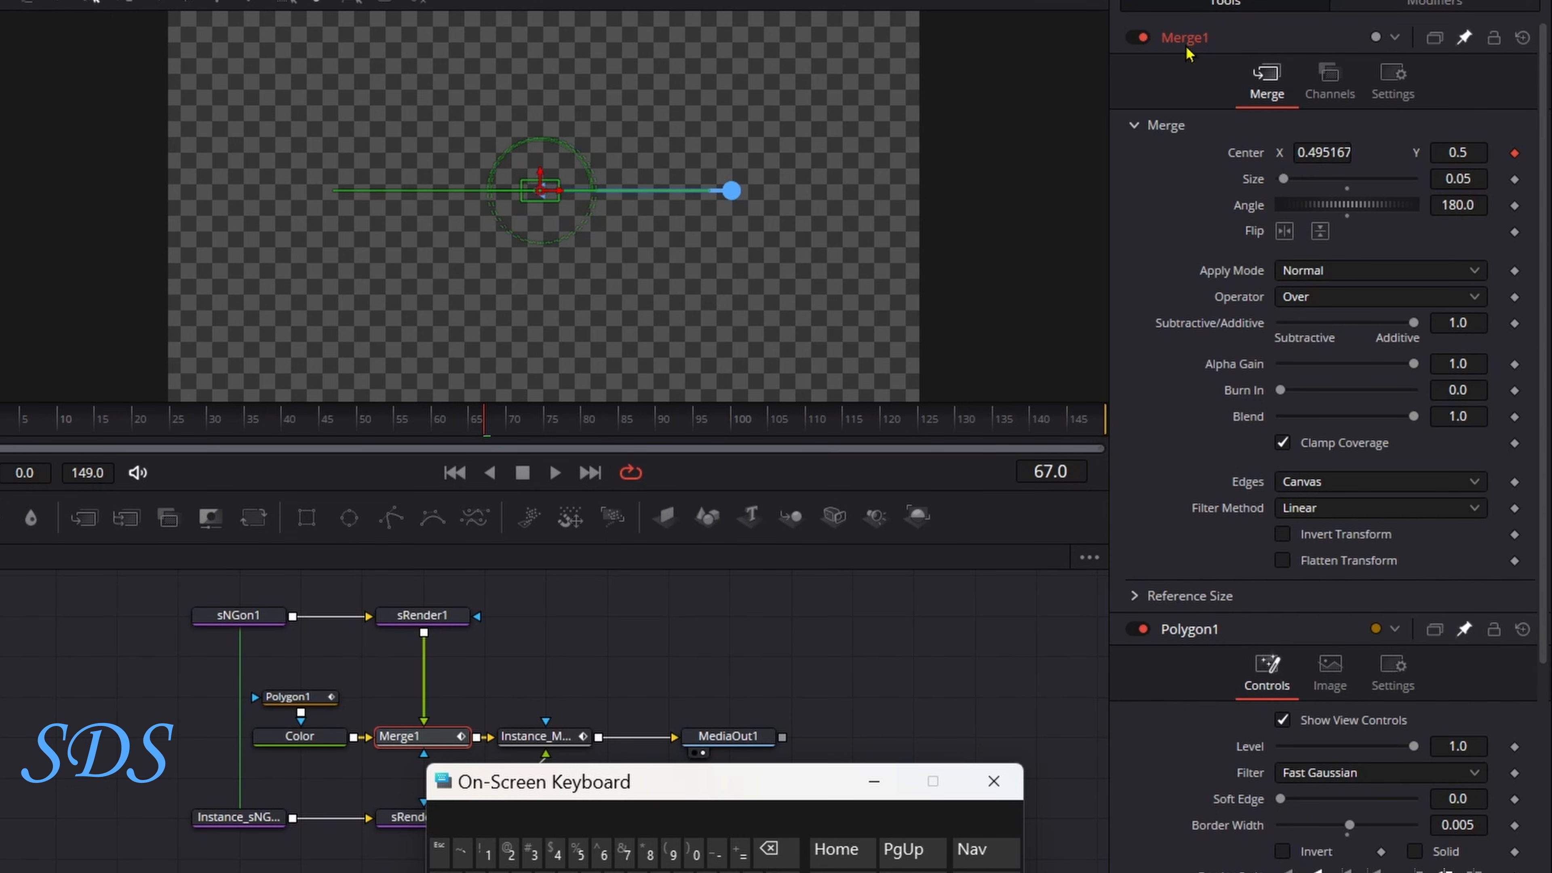
# Add an expression to Merge1's Size that links it to Polygon1's Border Width multiplied by 7: Polygon1.BorderWidth*7.
pyautogui.rightClick(1253, 184)
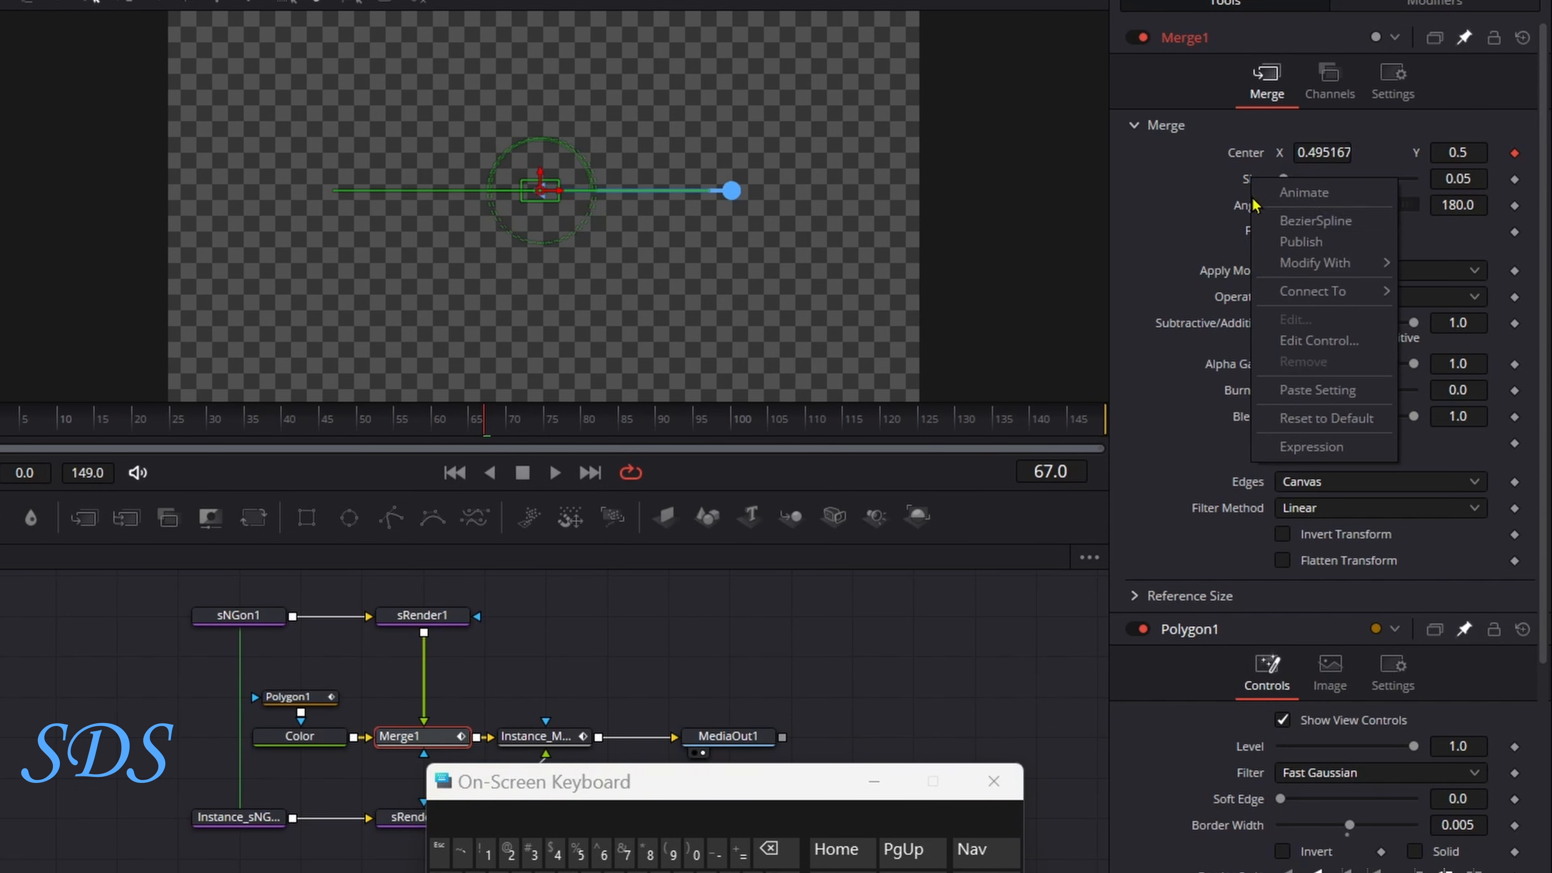
pyautogui.click(1294, 450)
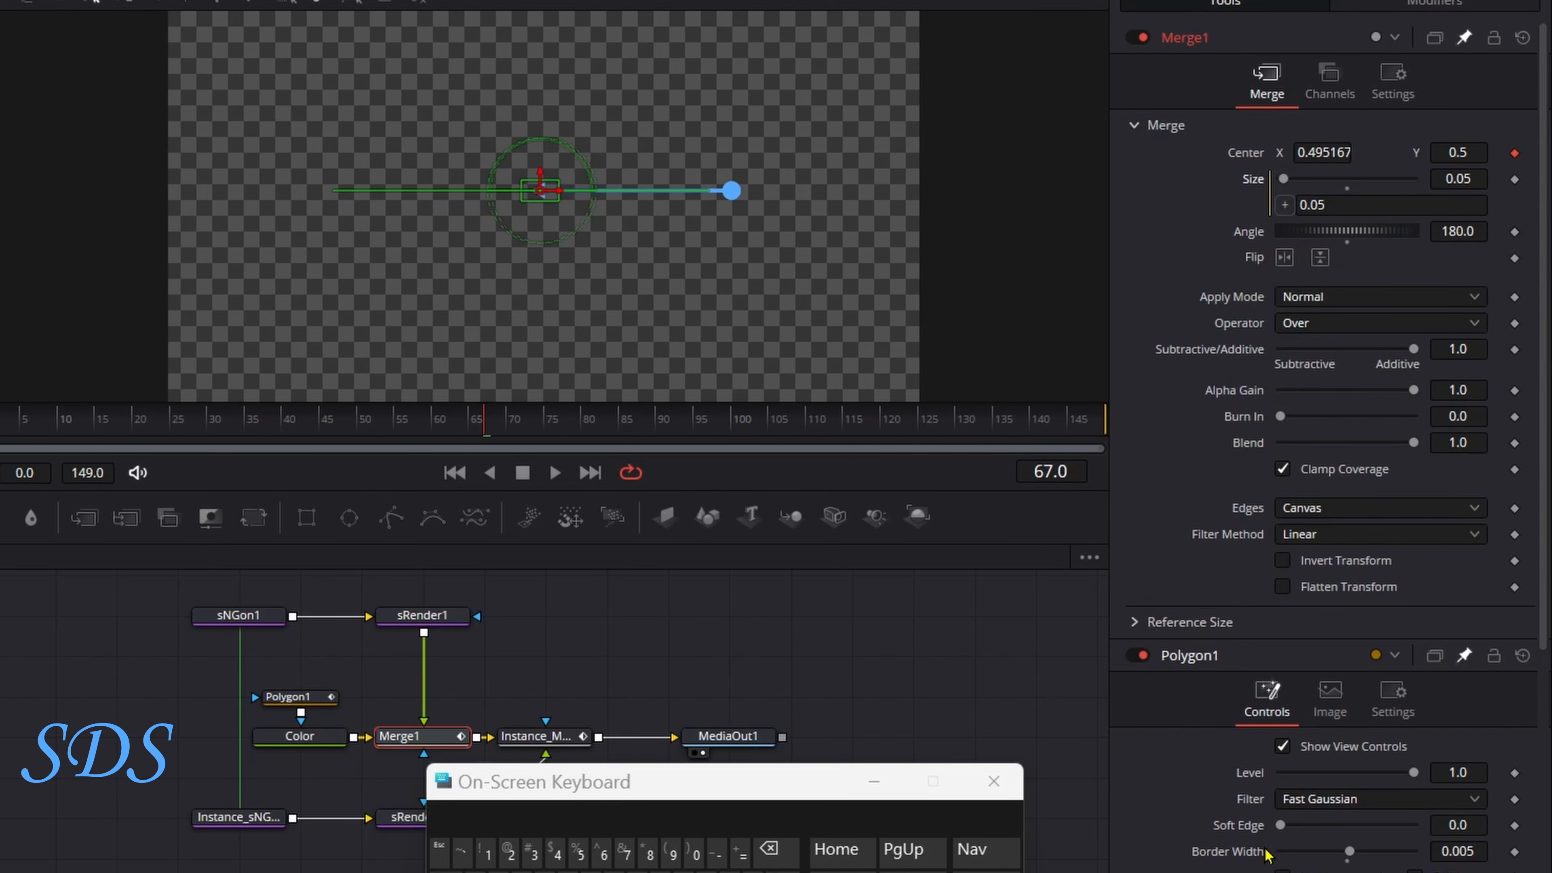
pyautogui.moveTo(1285, 205); pyautogui.dragTo(1232, 864)
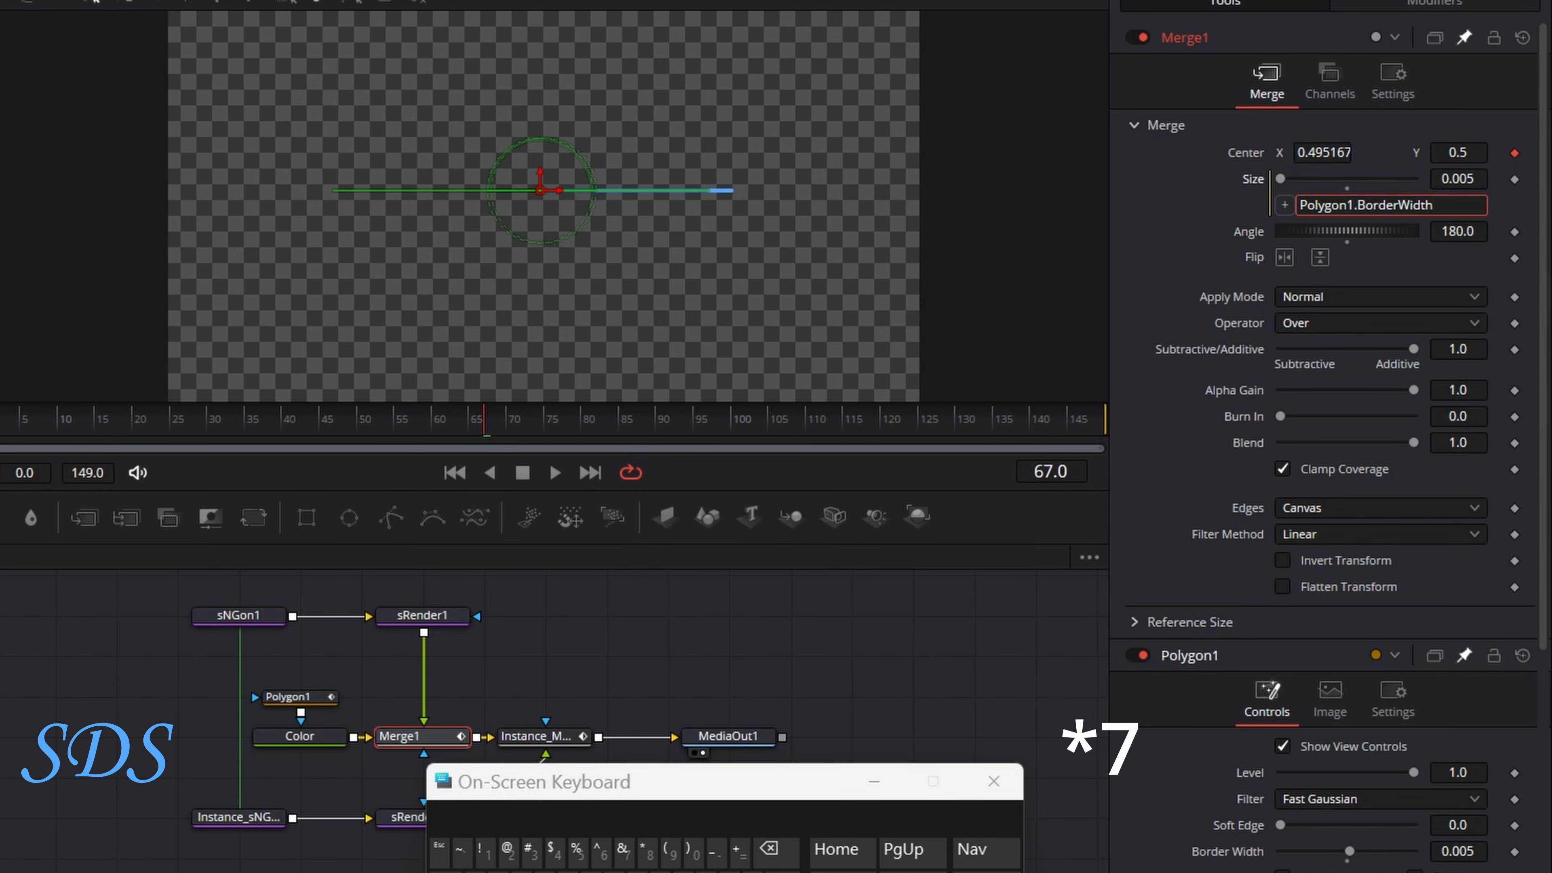
pyautogui.write('*7')
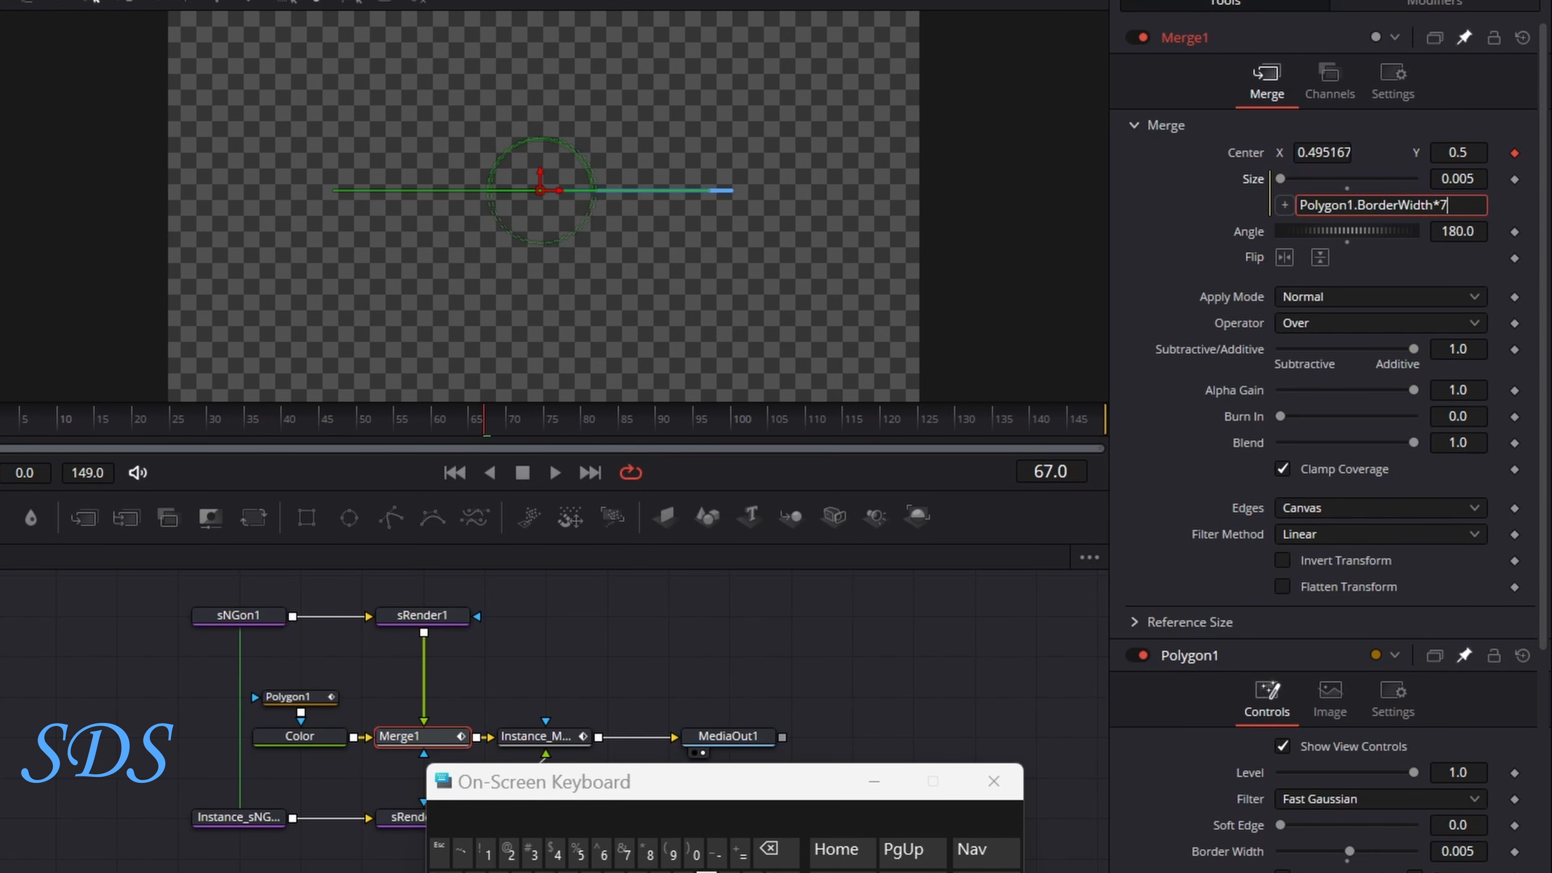
pyautogui.press('Tab')
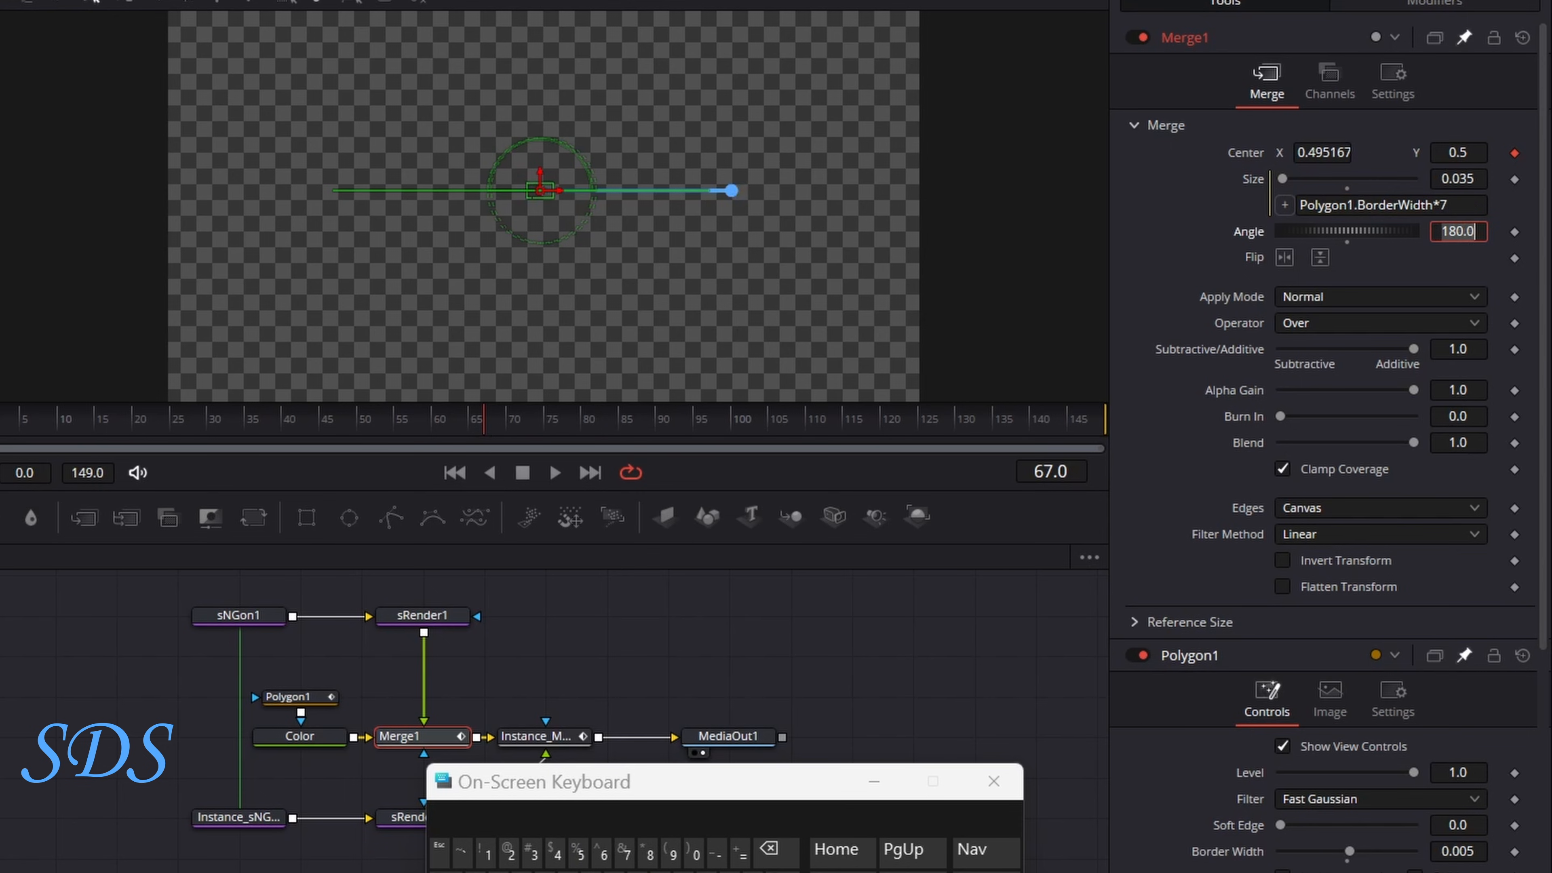
pyautogui.moveTo(710, 795); pyautogui.dragTo(971, 828)
pyautogui.click(959, 642)
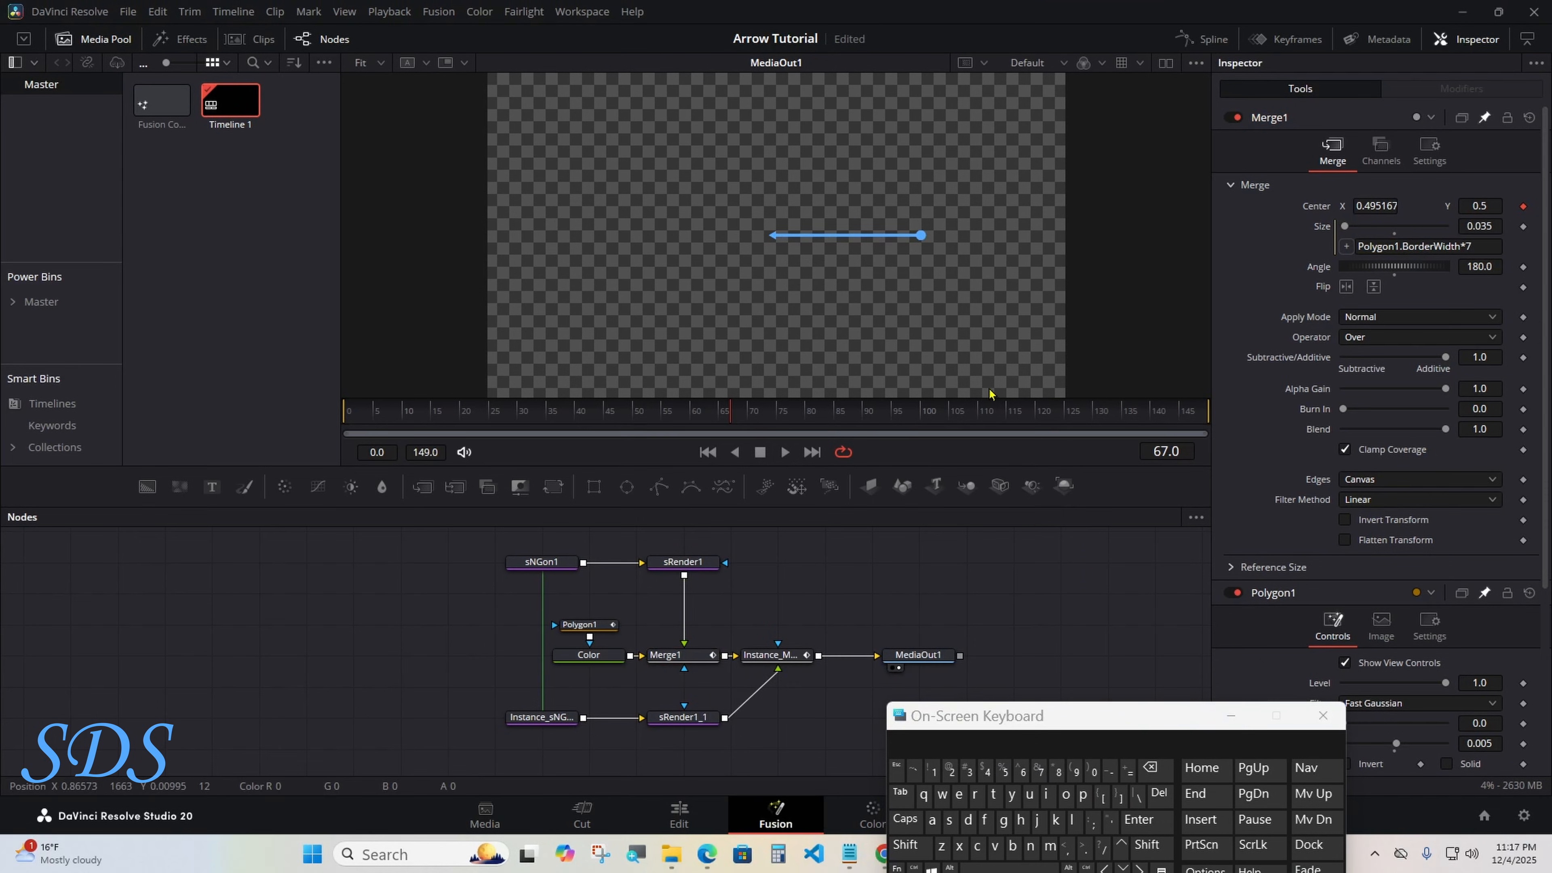
# Turn off the viewer's Checker Underlay and move the timeline to frame 128.
pyautogui.click(1195, 64)
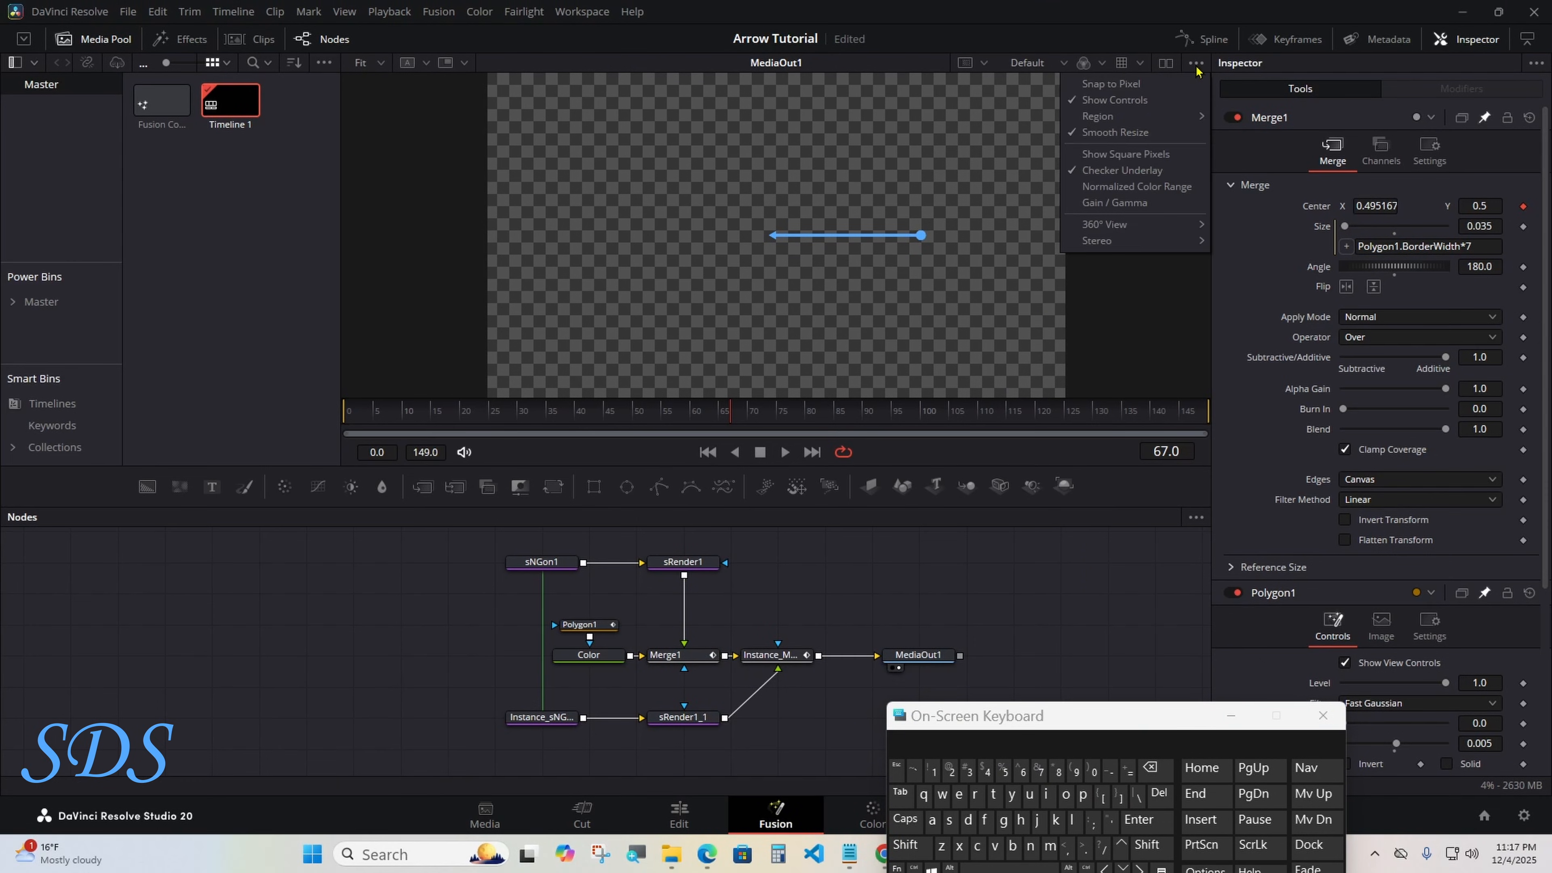
pyautogui.click(1123, 176)
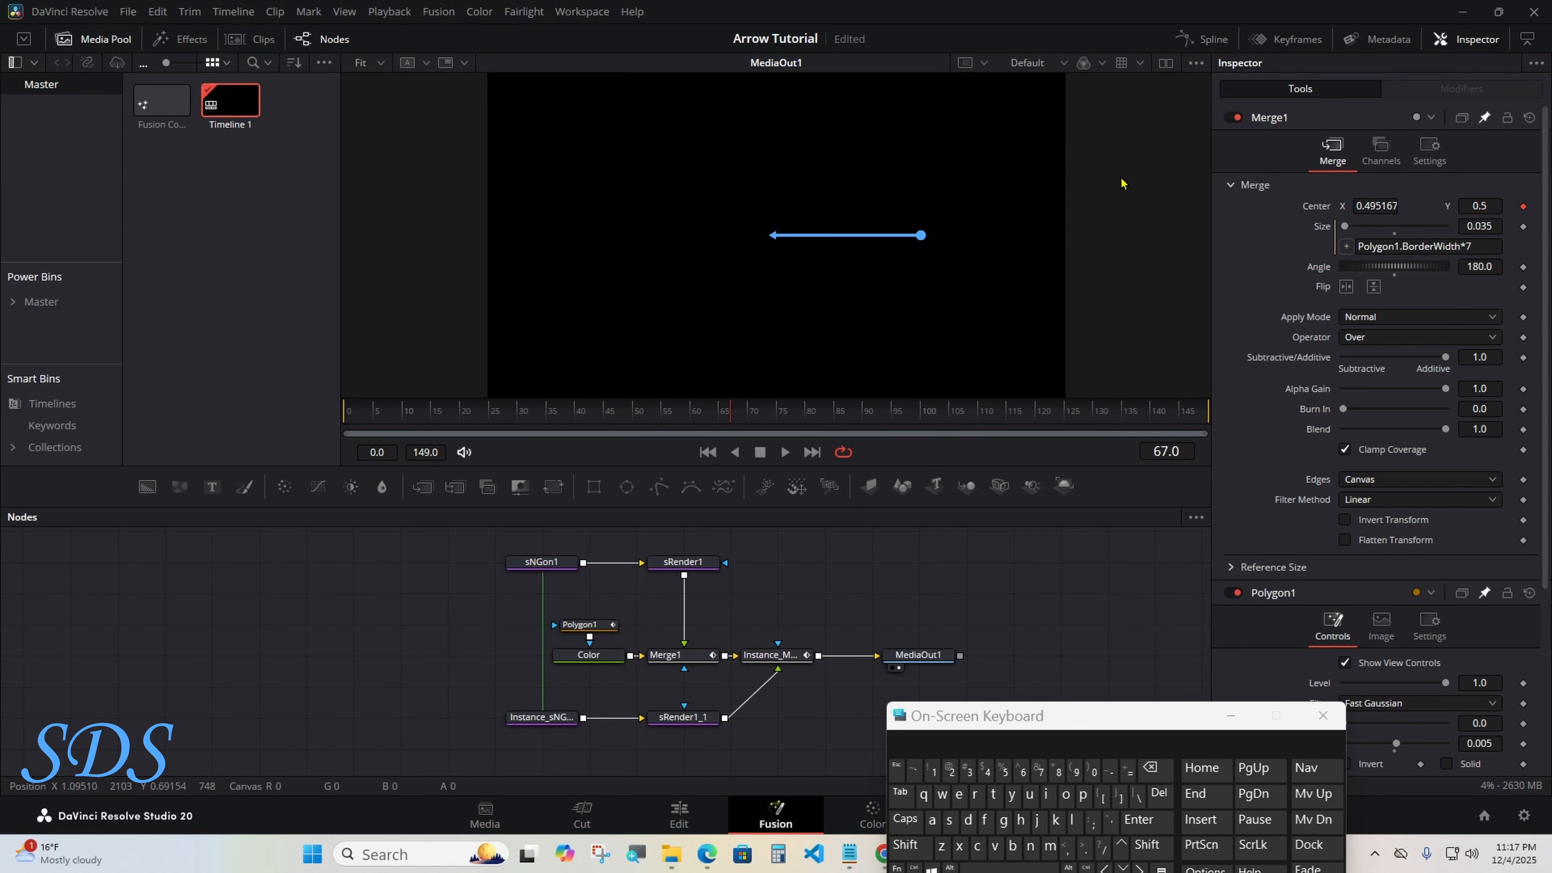
pyautogui.moveTo(776, 549); pyautogui.dragTo(1081, 536)
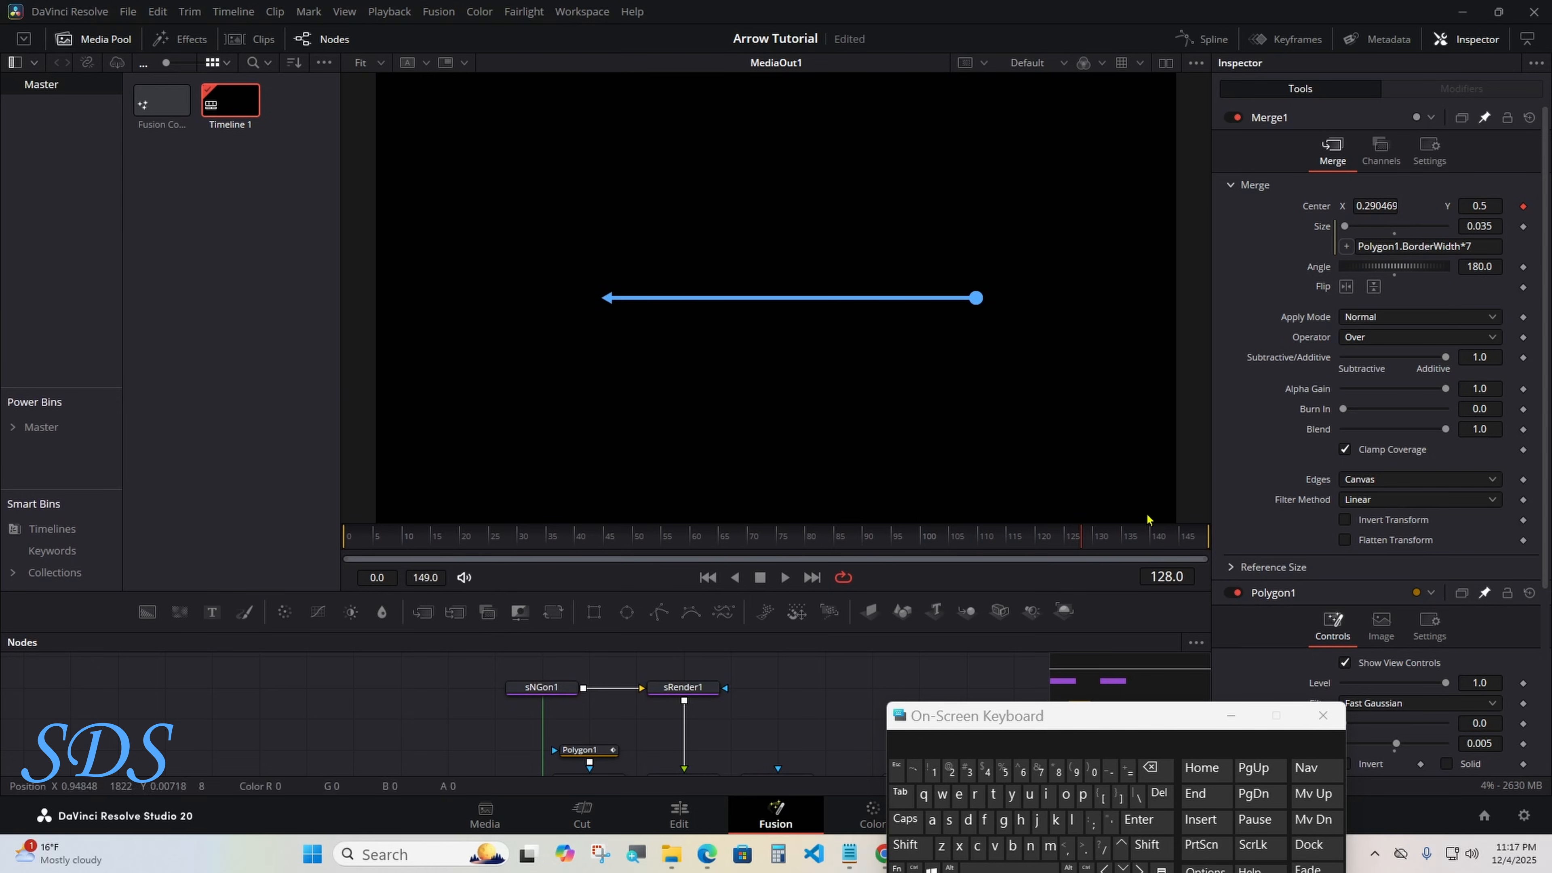
# Unpin Merge1 and Polygon1, and vary Polygon1's Border Width up to about 0.06 to test the arrow's scaling.
pyautogui.click(1485, 118)
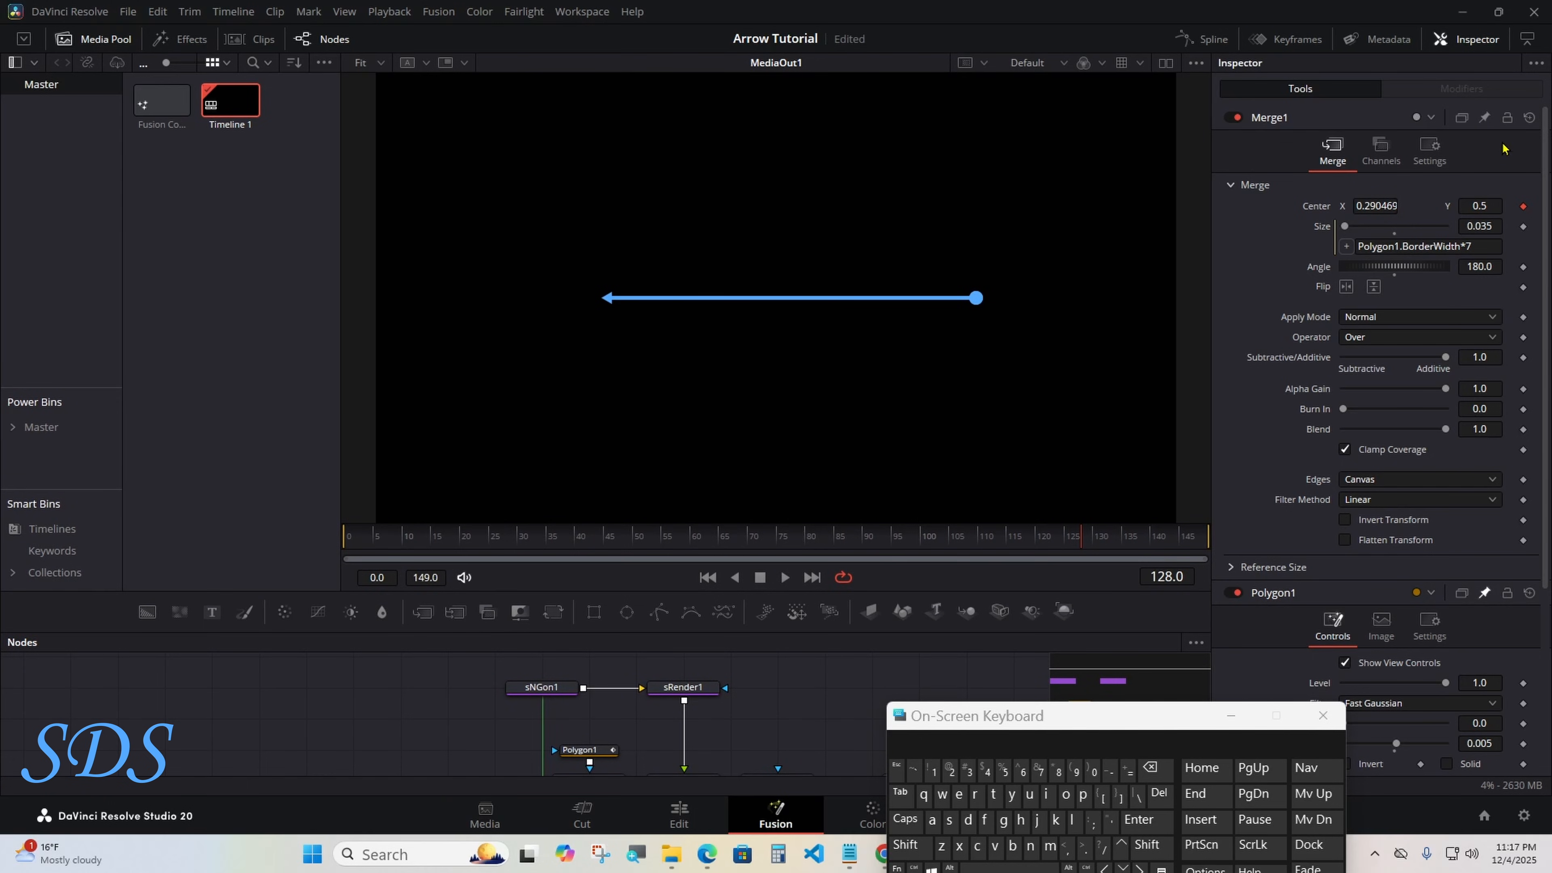
pyautogui.scroll(-4, 1509, 183)
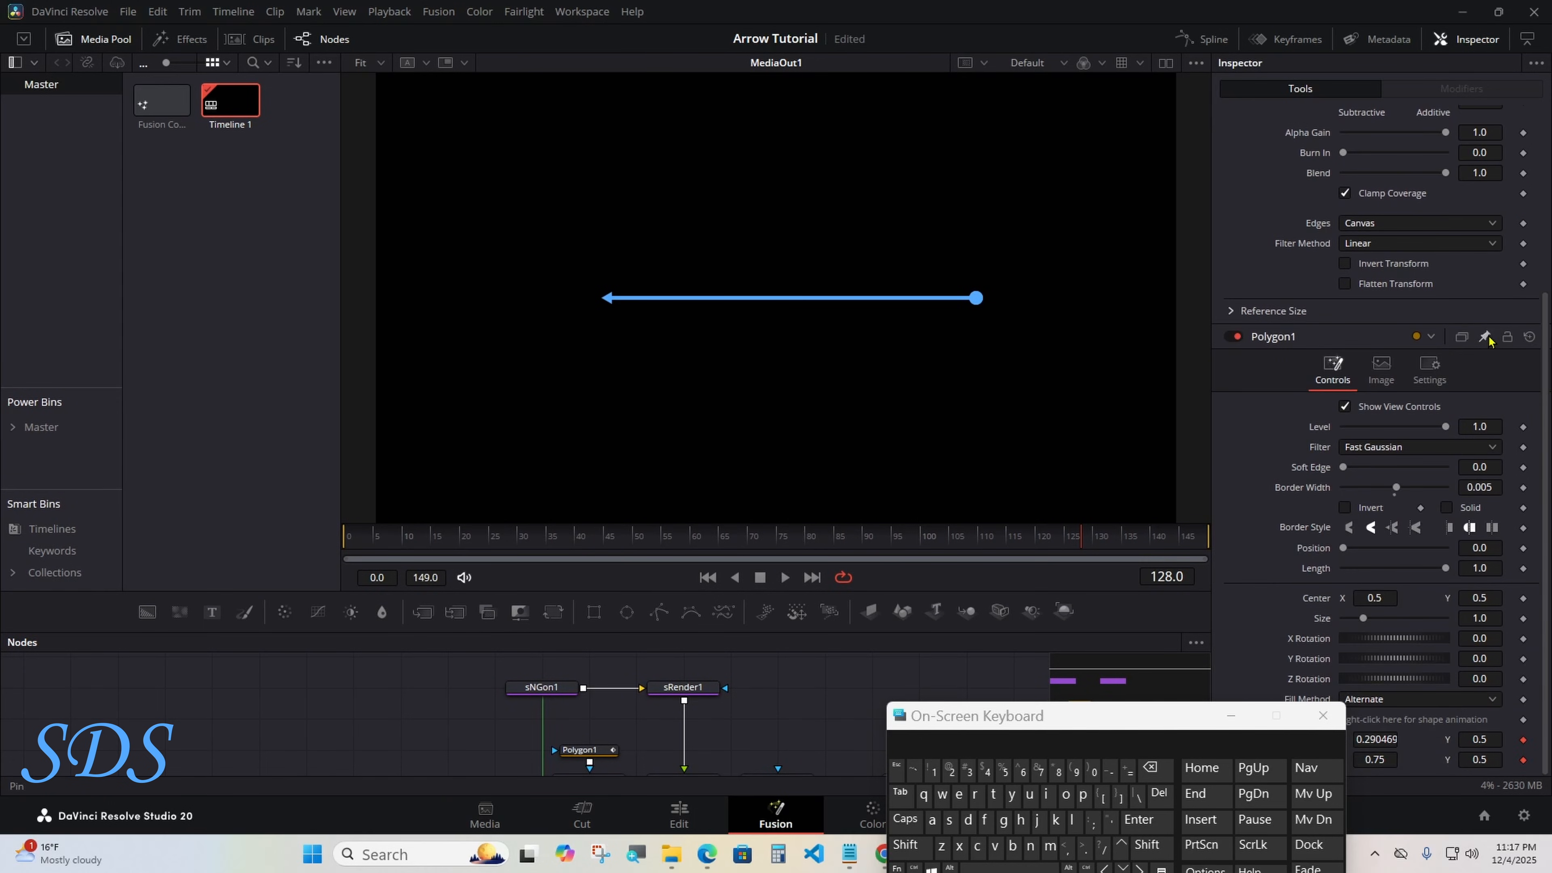
pyautogui.moveTo(1397, 488); pyautogui.dragTo(1411, 488)
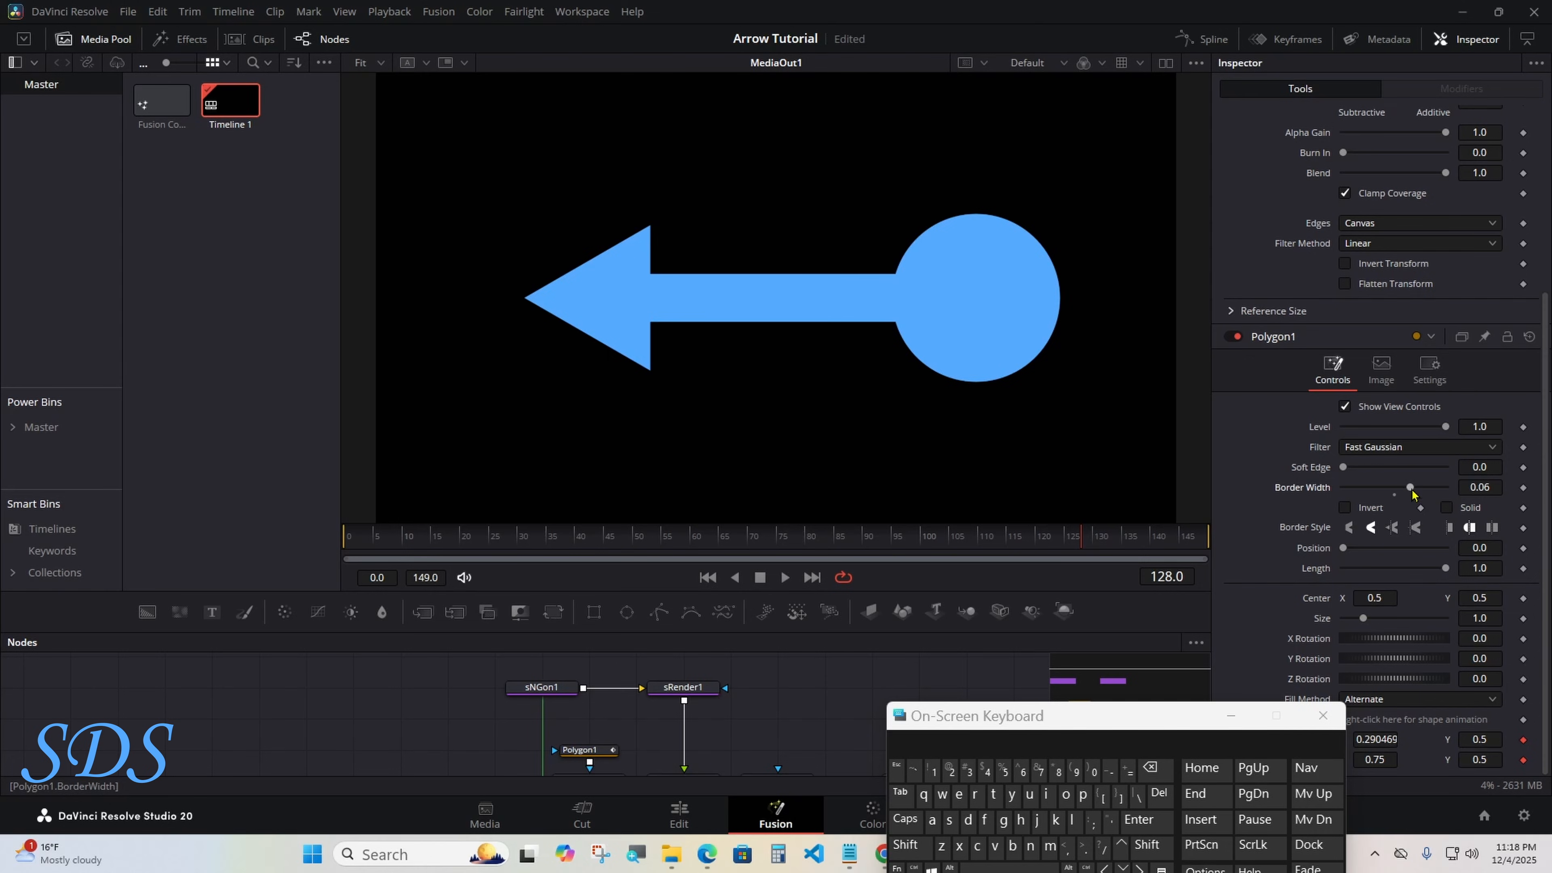
pyautogui.moveTo(1411, 488); pyautogui.dragTo(1399, 488)
# Set Polygon1's Border Width to 0.006.
pyautogui.click(1494, 487)
pyautogui.click(1150, 767)
pyautogui.click(1150, 767)
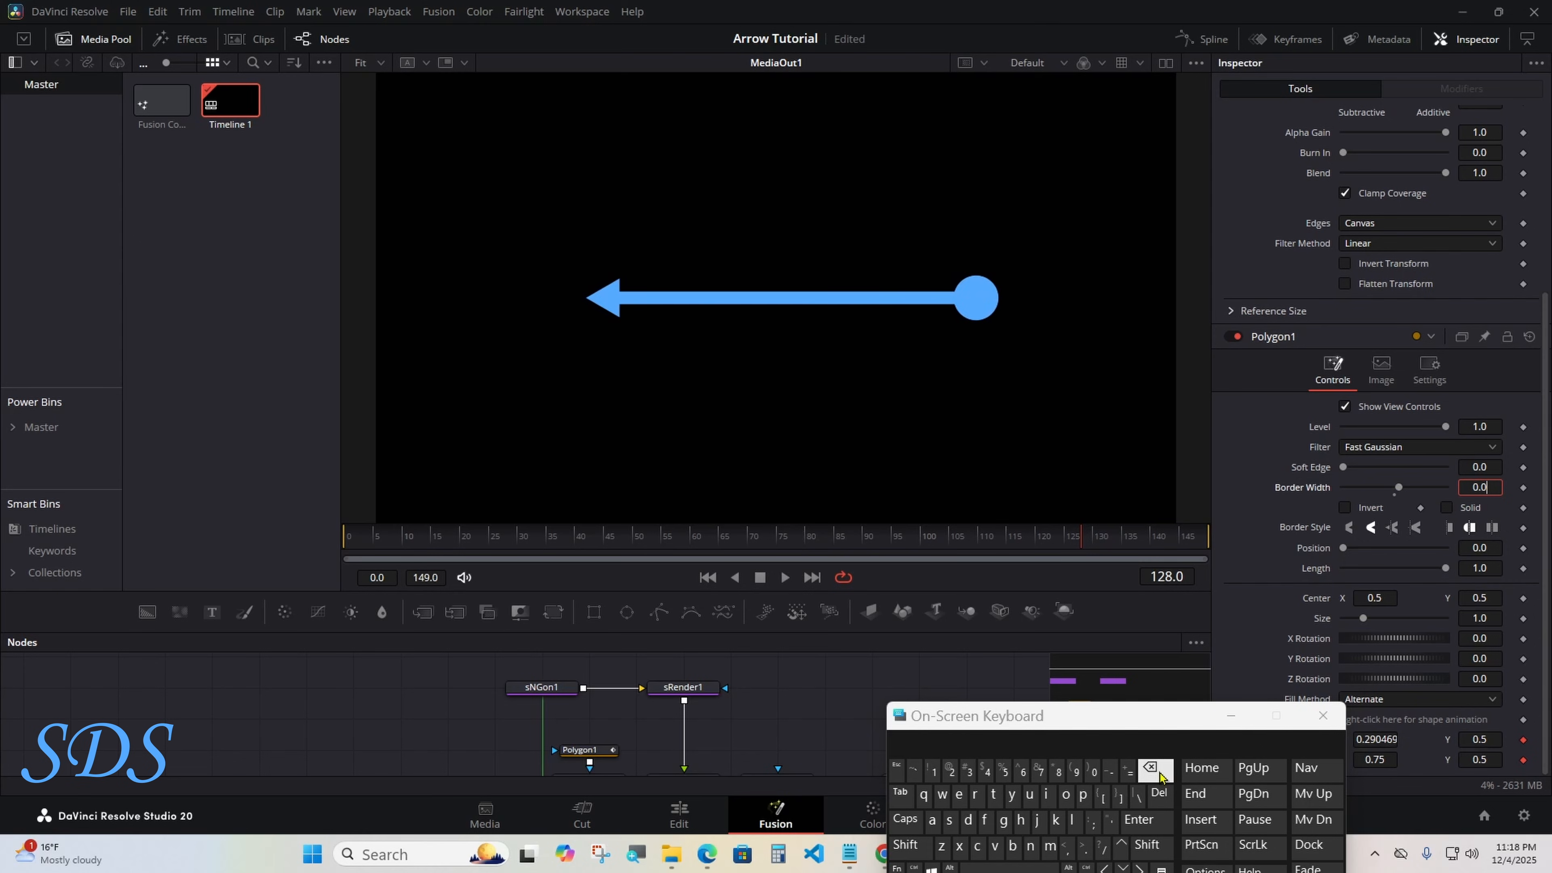
pyautogui.click(1094, 771)
pyautogui.click(1022, 771)
pyautogui.click(1148, 822)
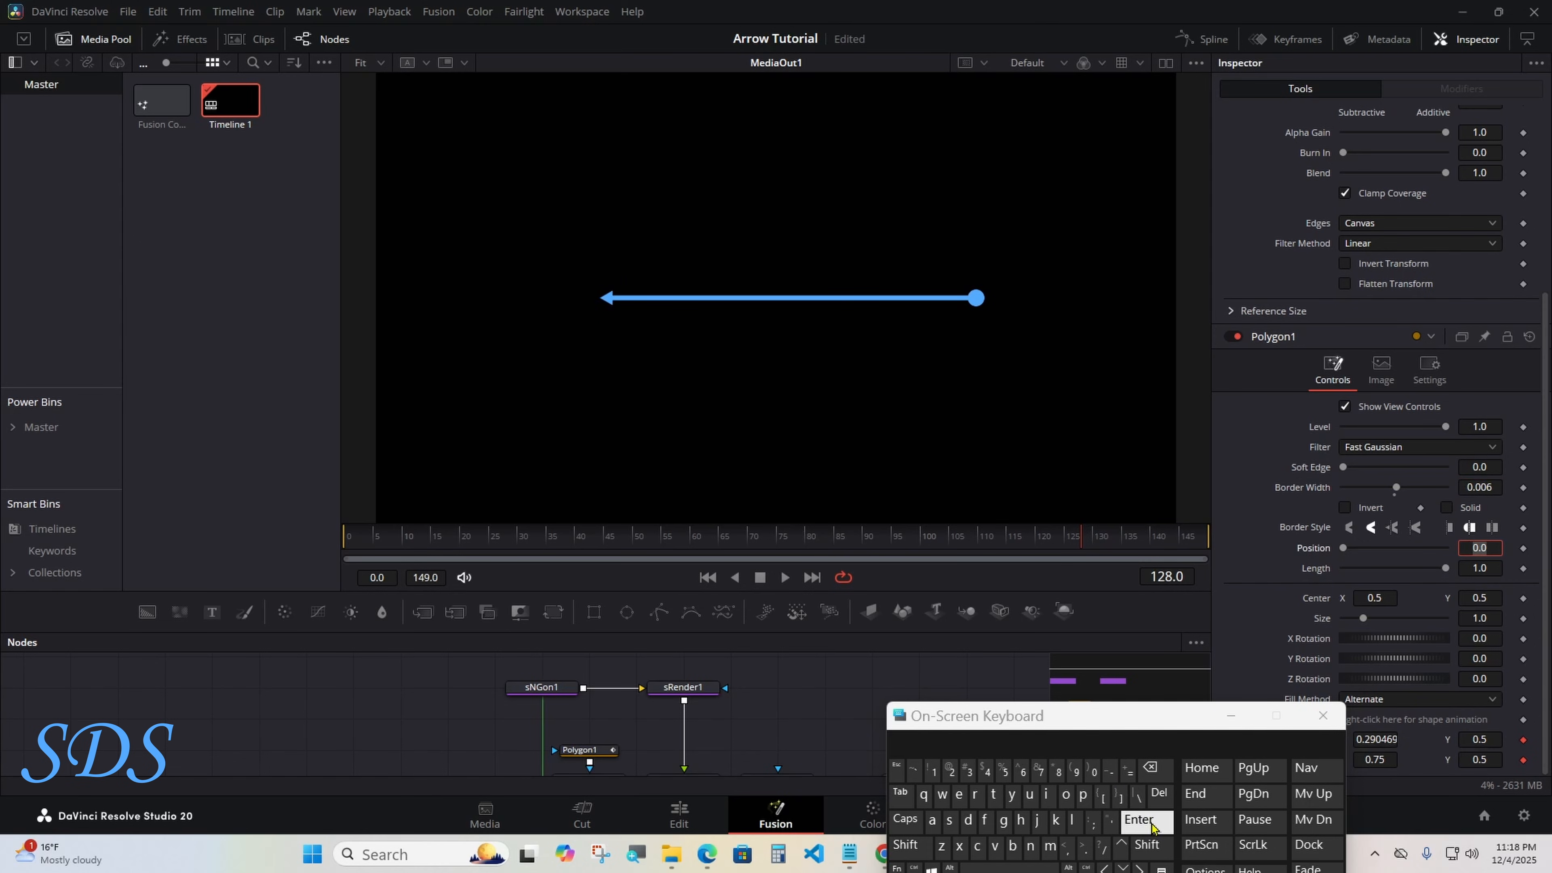
# Make room before MediaOut1 and insert an ImagePlane3D and a Renderer3D node between Instance_Merge1 and MediaOut1.
pyautogui.moveTo(1002, 717); pyautogui.dragTo(1222, 682)
pyautogui.moveTo(831, 631); pyautogui.dragTo(831, 464)
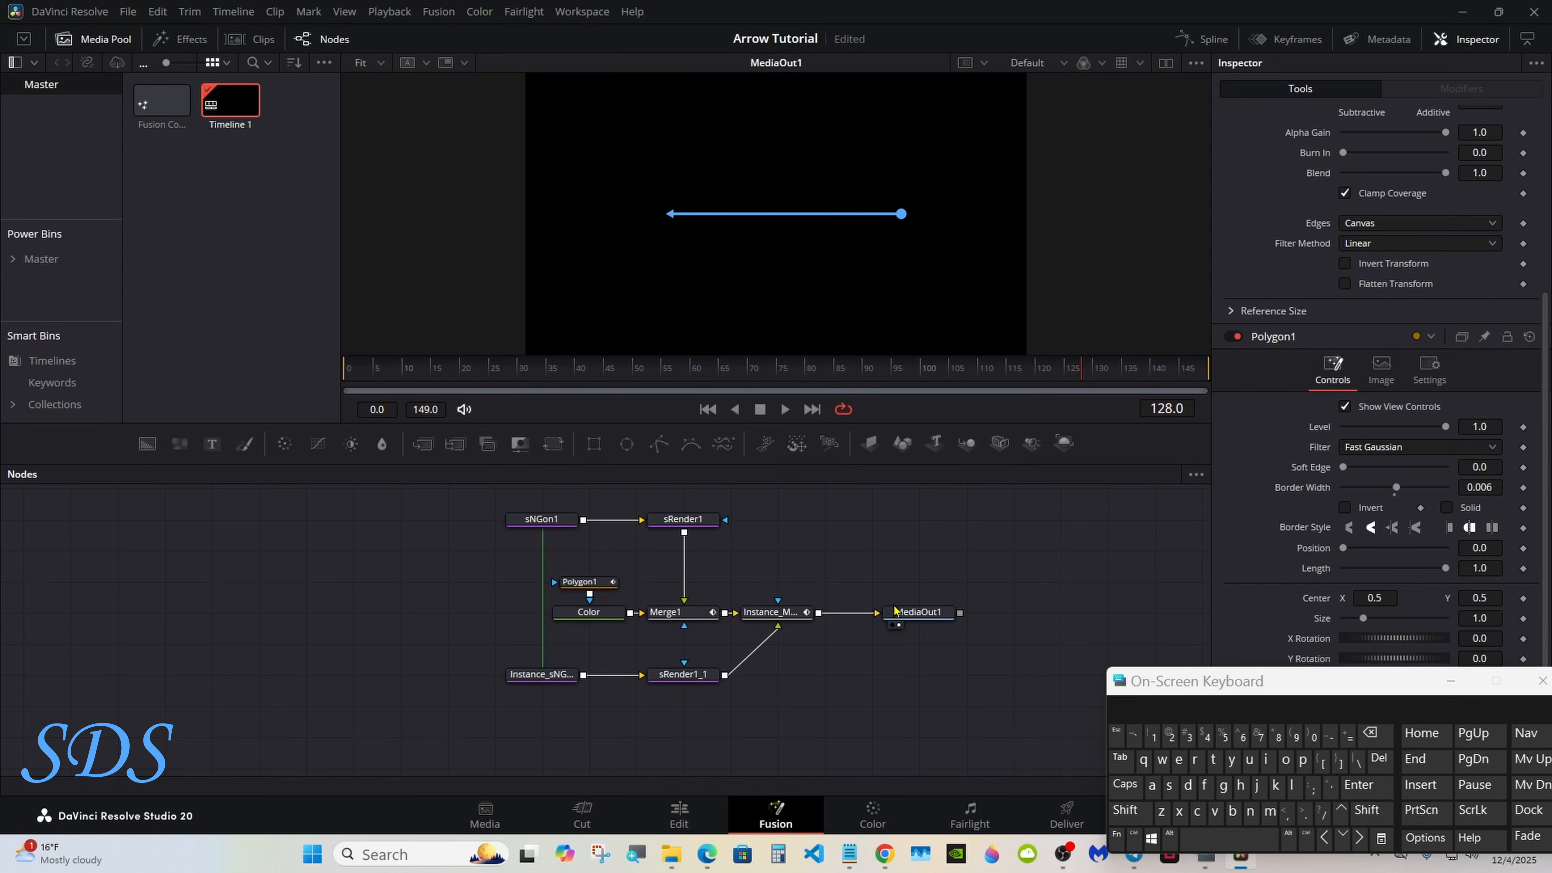
pyautogui.moveTo(894, 610); pyautogui.dragTo(1129, 611)
pyautogui.click(804, 613)
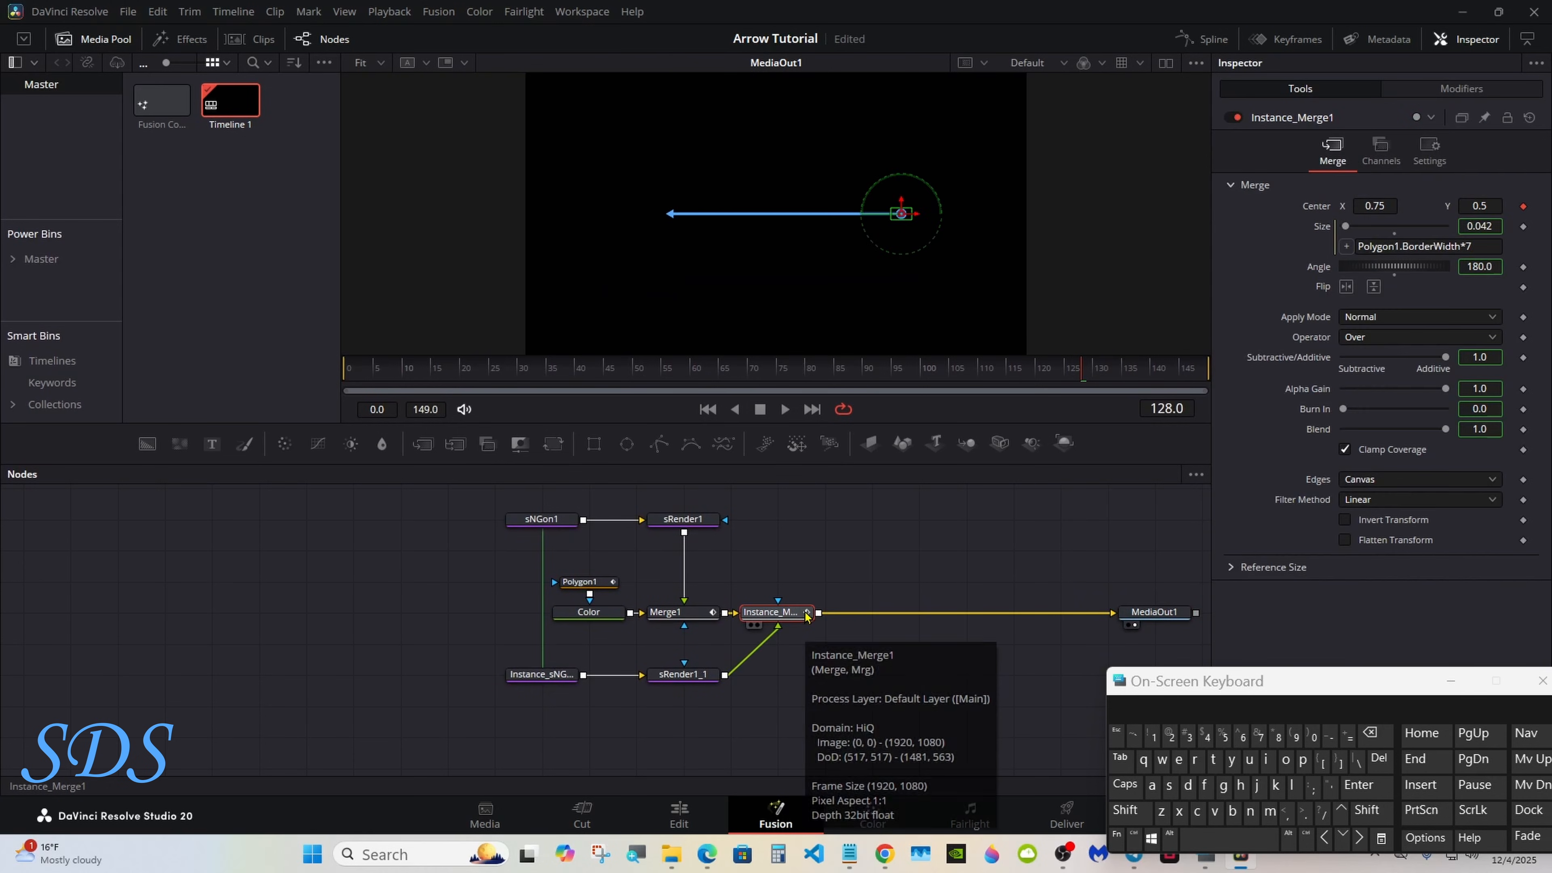
pyautogui.click(871, 445)
pyautogui.click(1066, 444)
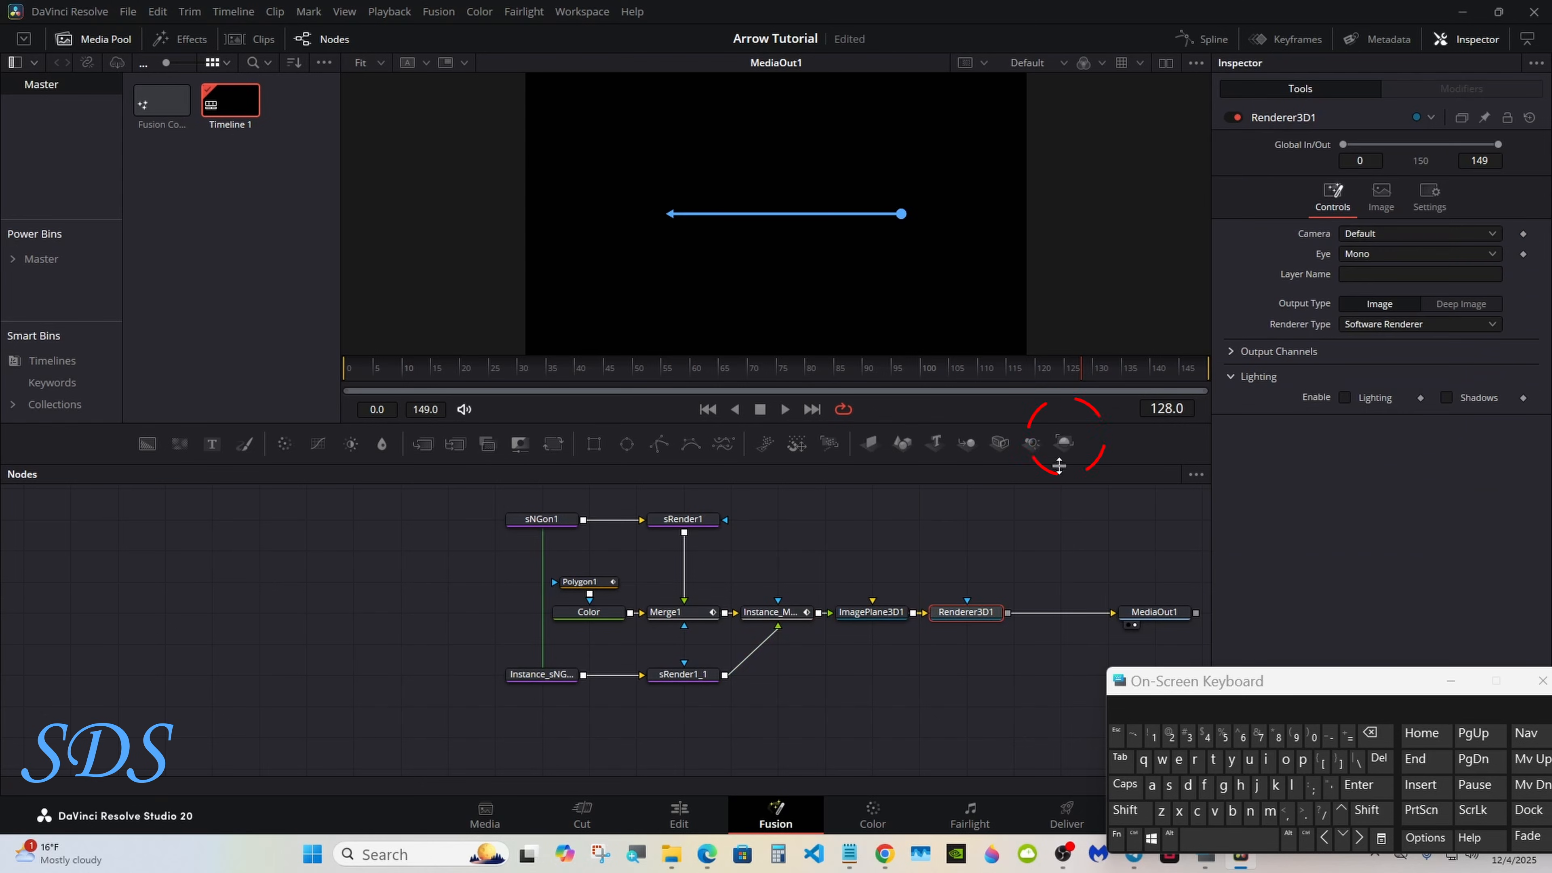
pyautogui.moveTo(1091, 624); pyautogui.dragTo(999, 525)
pyautogui.moveTo(1007, 613); pyautogui.dragTo(1115, 620)
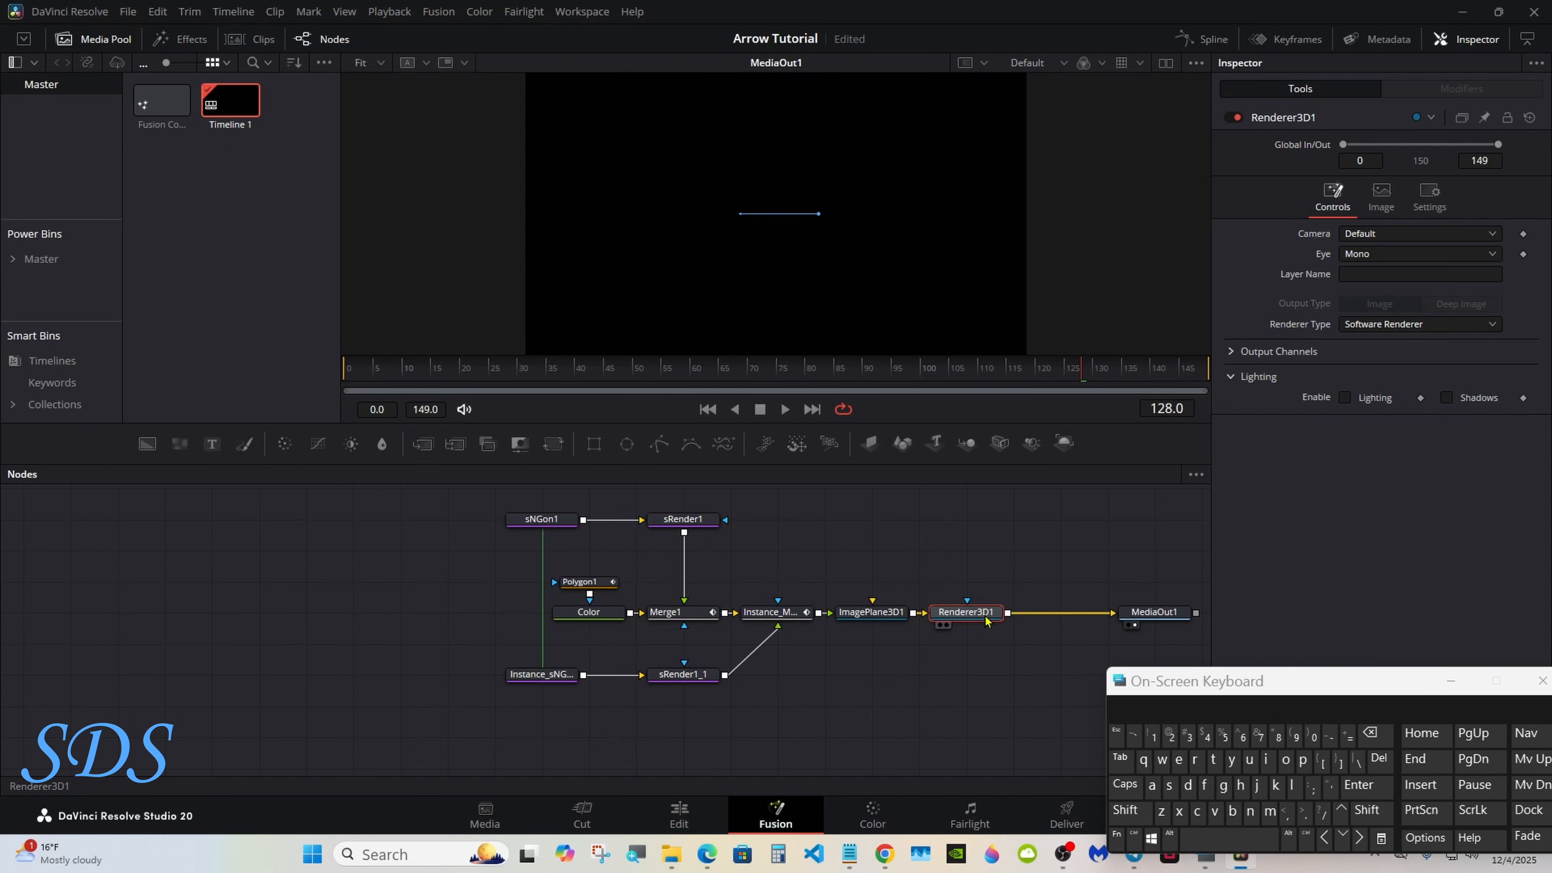
# Move Renderer3D1 close to MediaOut1 to leave room after ImagePlane3D1, and set ImagePlane3D1's Scale to 3.
pyautogui.moveTo(966, 612); pyautogui.dragTo(1062, 612)
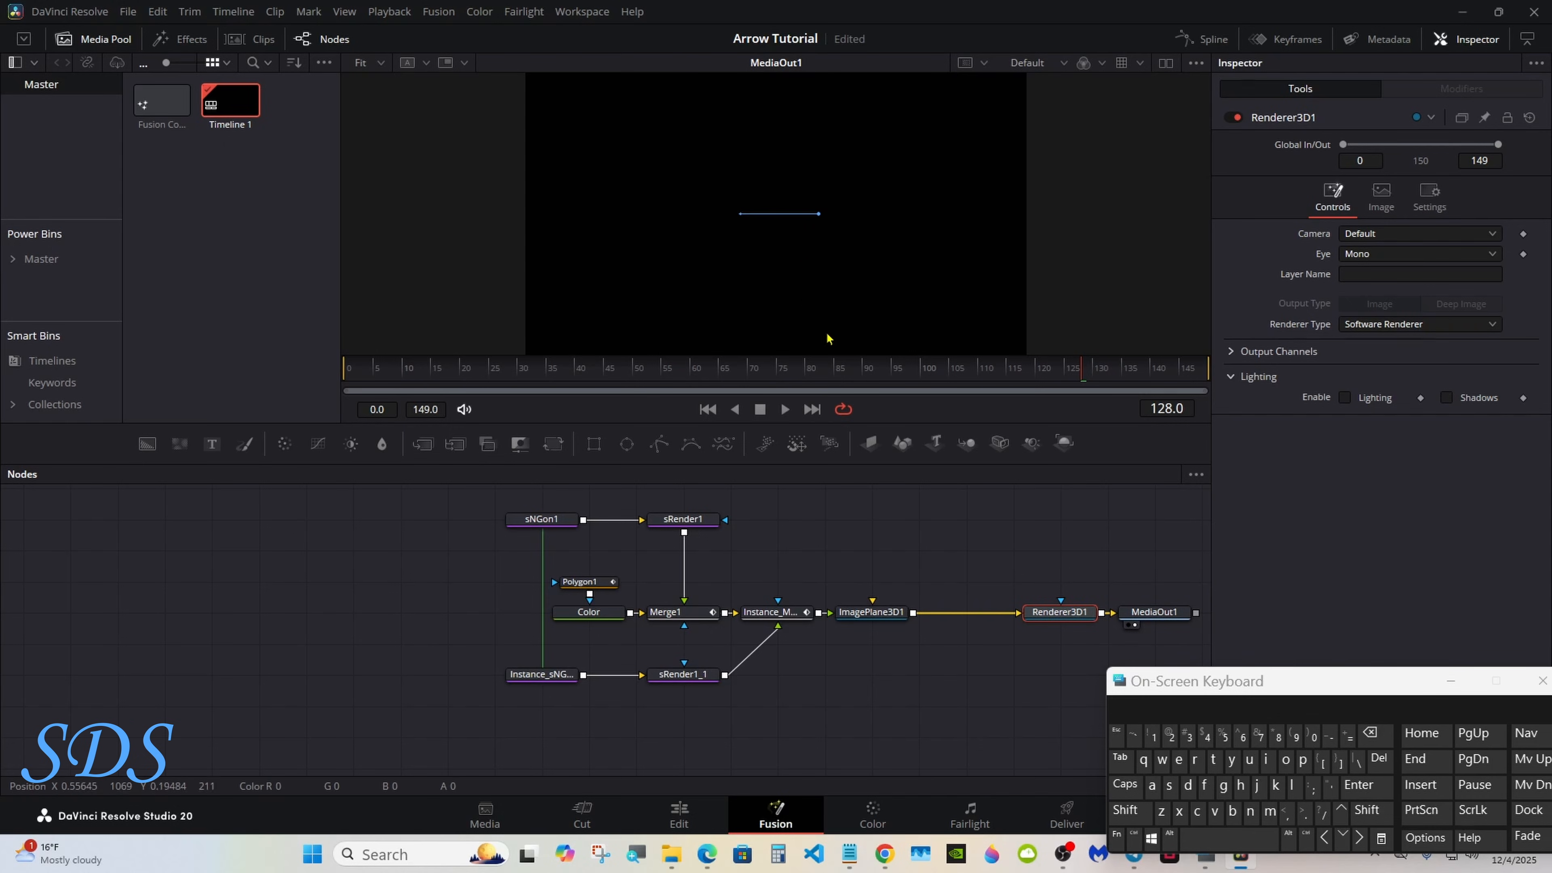
pyautogui.moveTo(1191, 683); pyautogui.dragTo(741, 720)
pyautogui.click(883, 614)
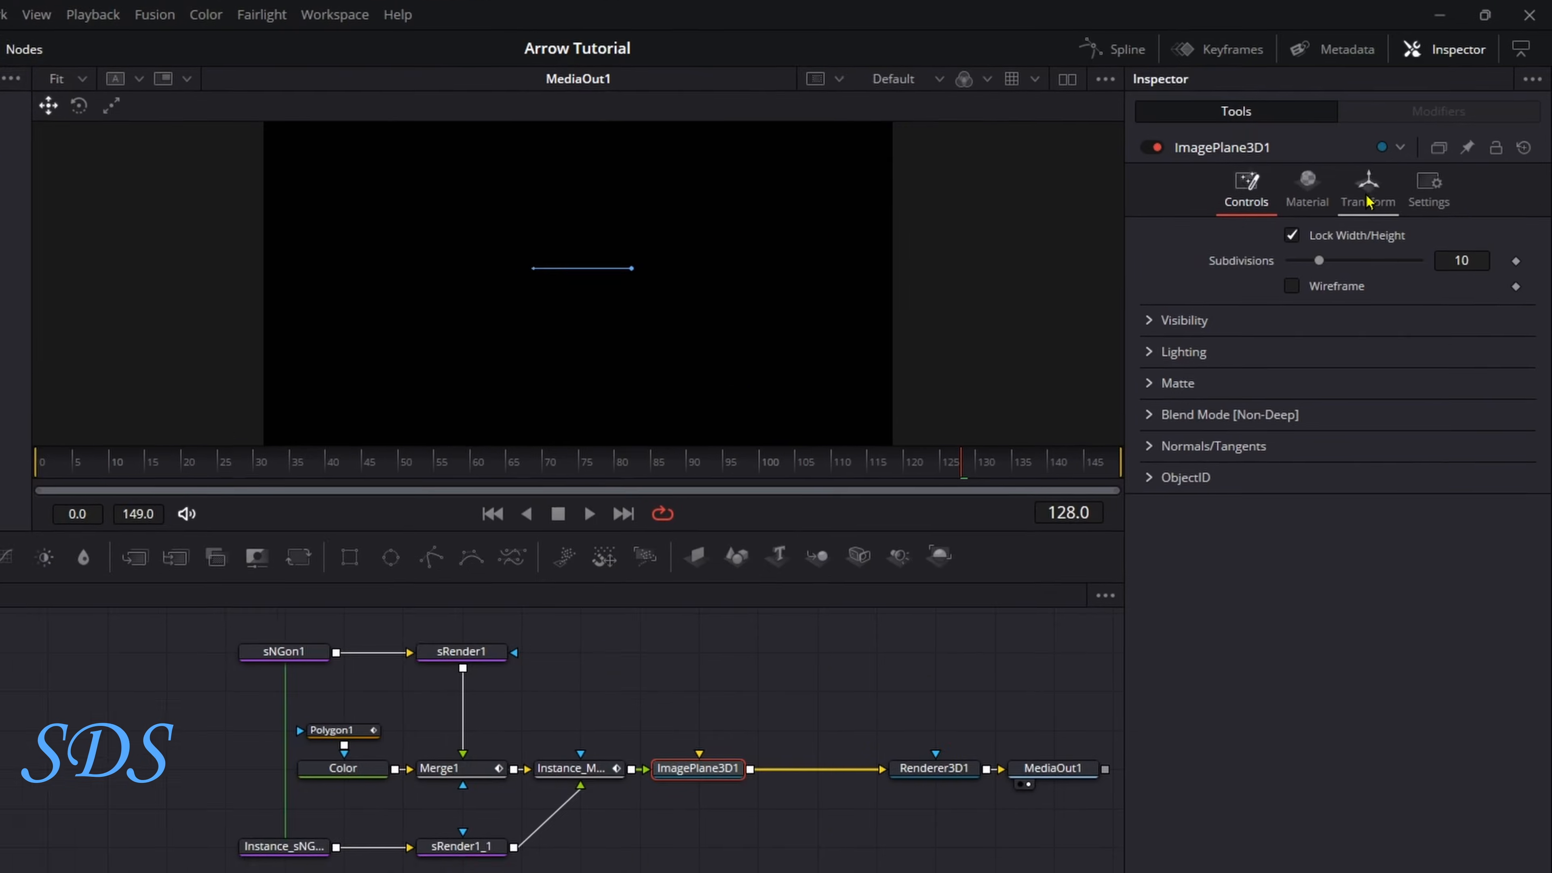
pyautogui.click(1362, 210)
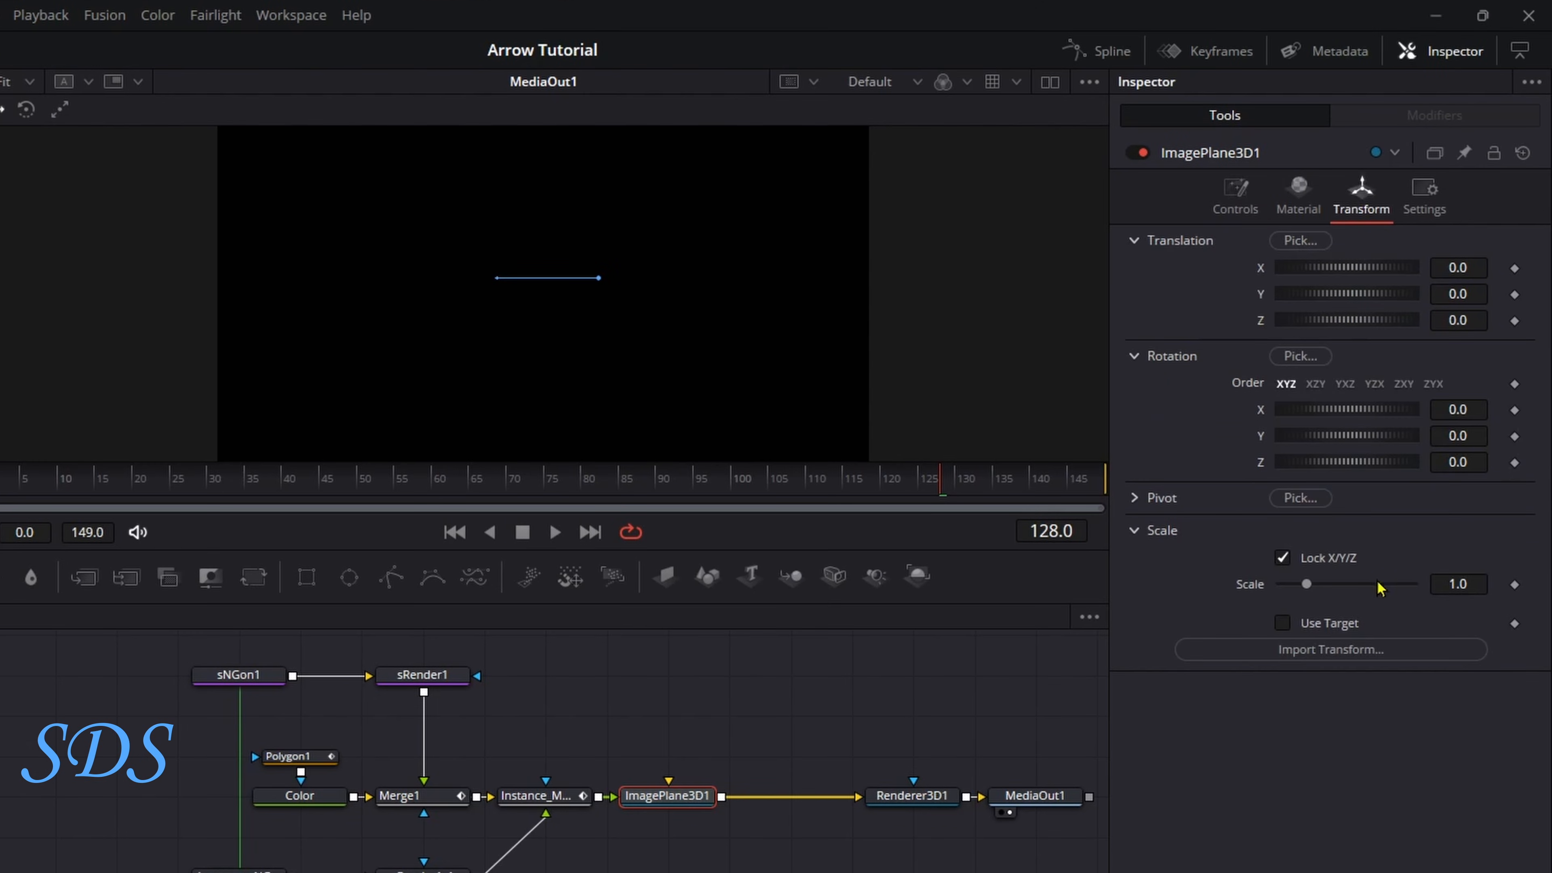
pyautogui.moveTo(1306, 584); pyautogui.dragTo(1371, 588)
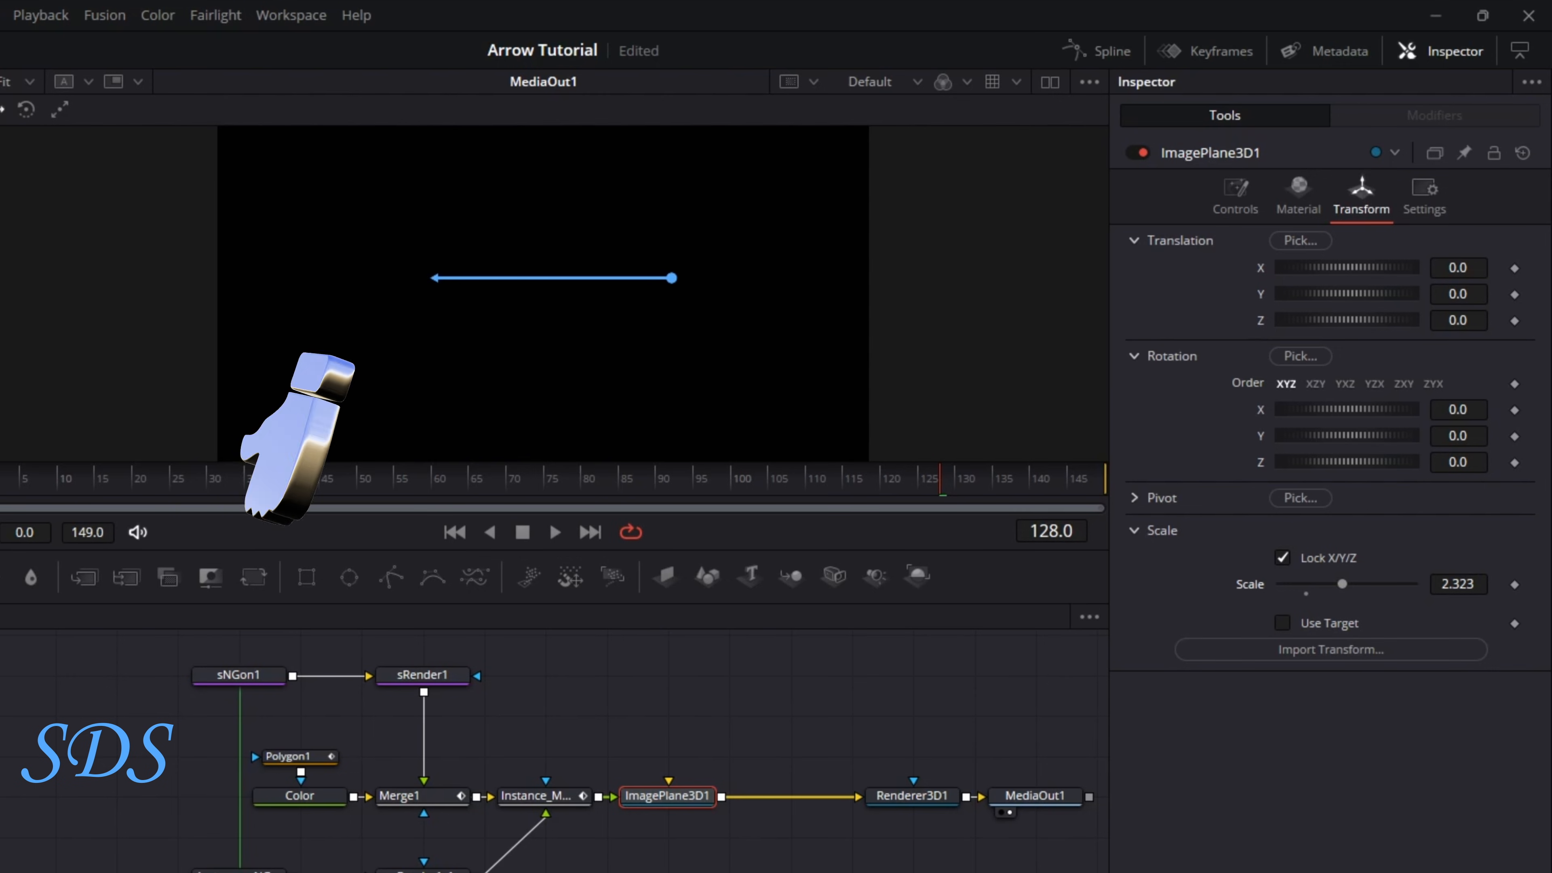
pyautogui.press('BackSpace')
pyautogui.press('BackSpace')
pyautogui.press('BackSpace')
pyautogui.press('BackSpace')
pyautogui.press('BackSpace')
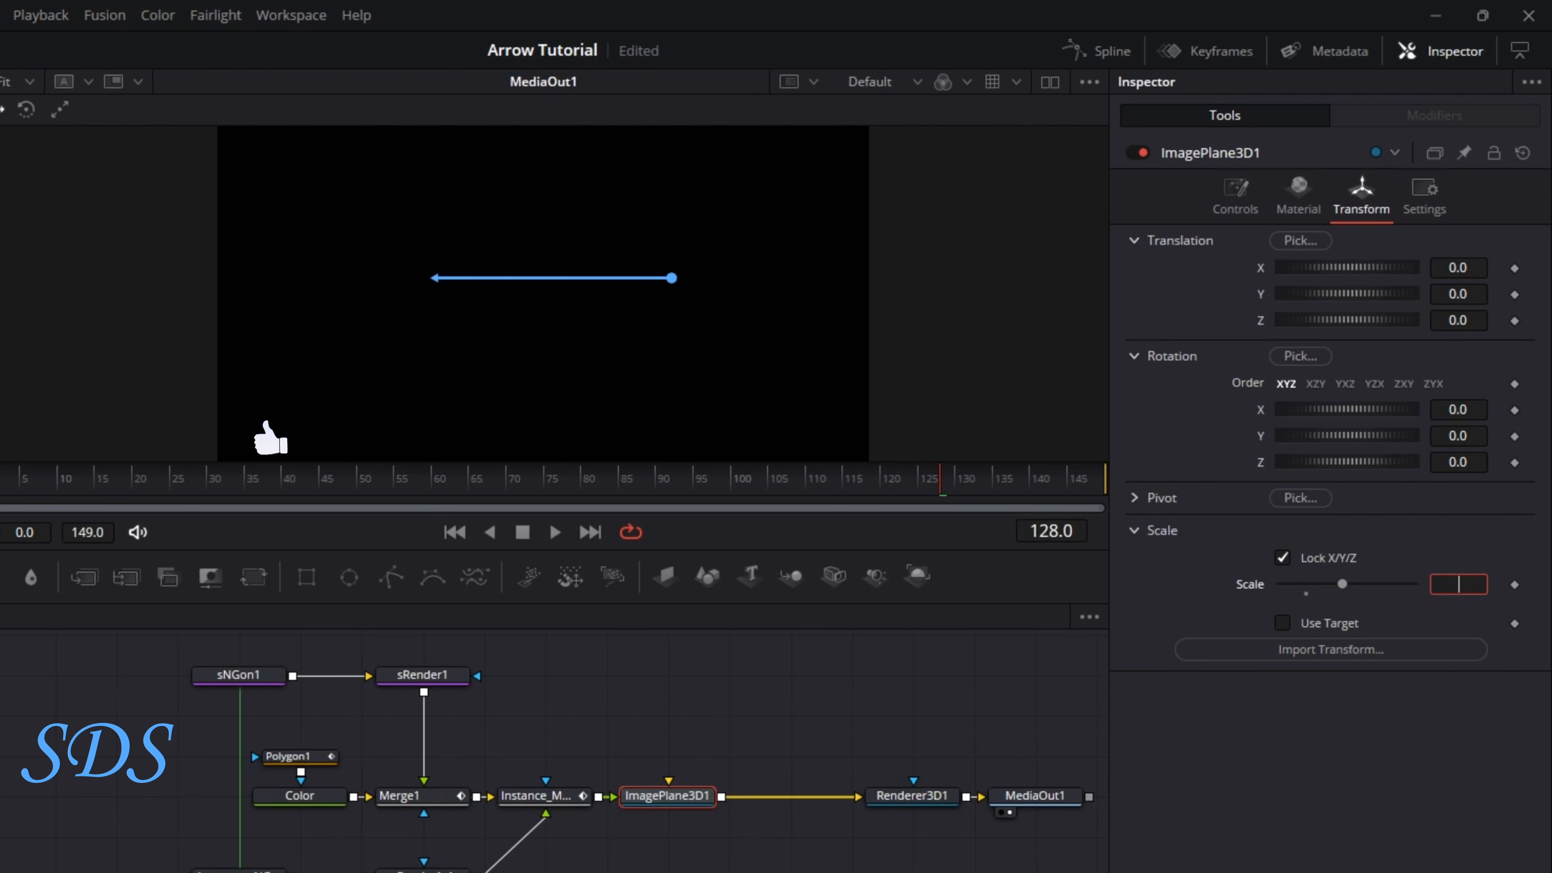
pyautogui.write('3')
pyautogui.press('Return')
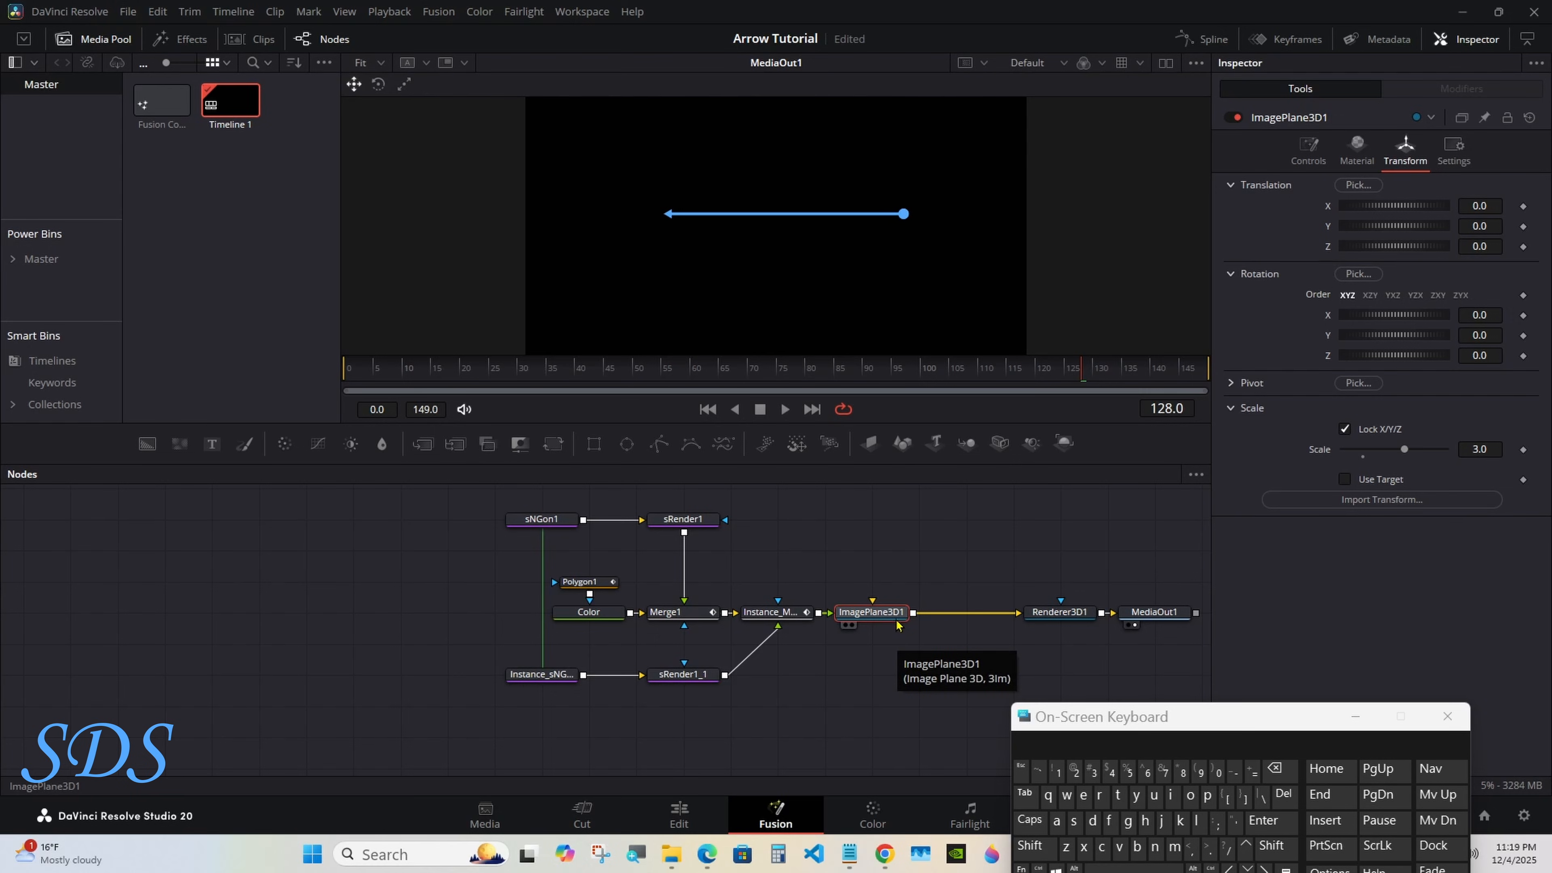
# Insert a Bender 3D node between ImagePlane3D1 and Renderer3D1.
pyautogui.click(1032, 846)
pyautogui.click(1116, 868)
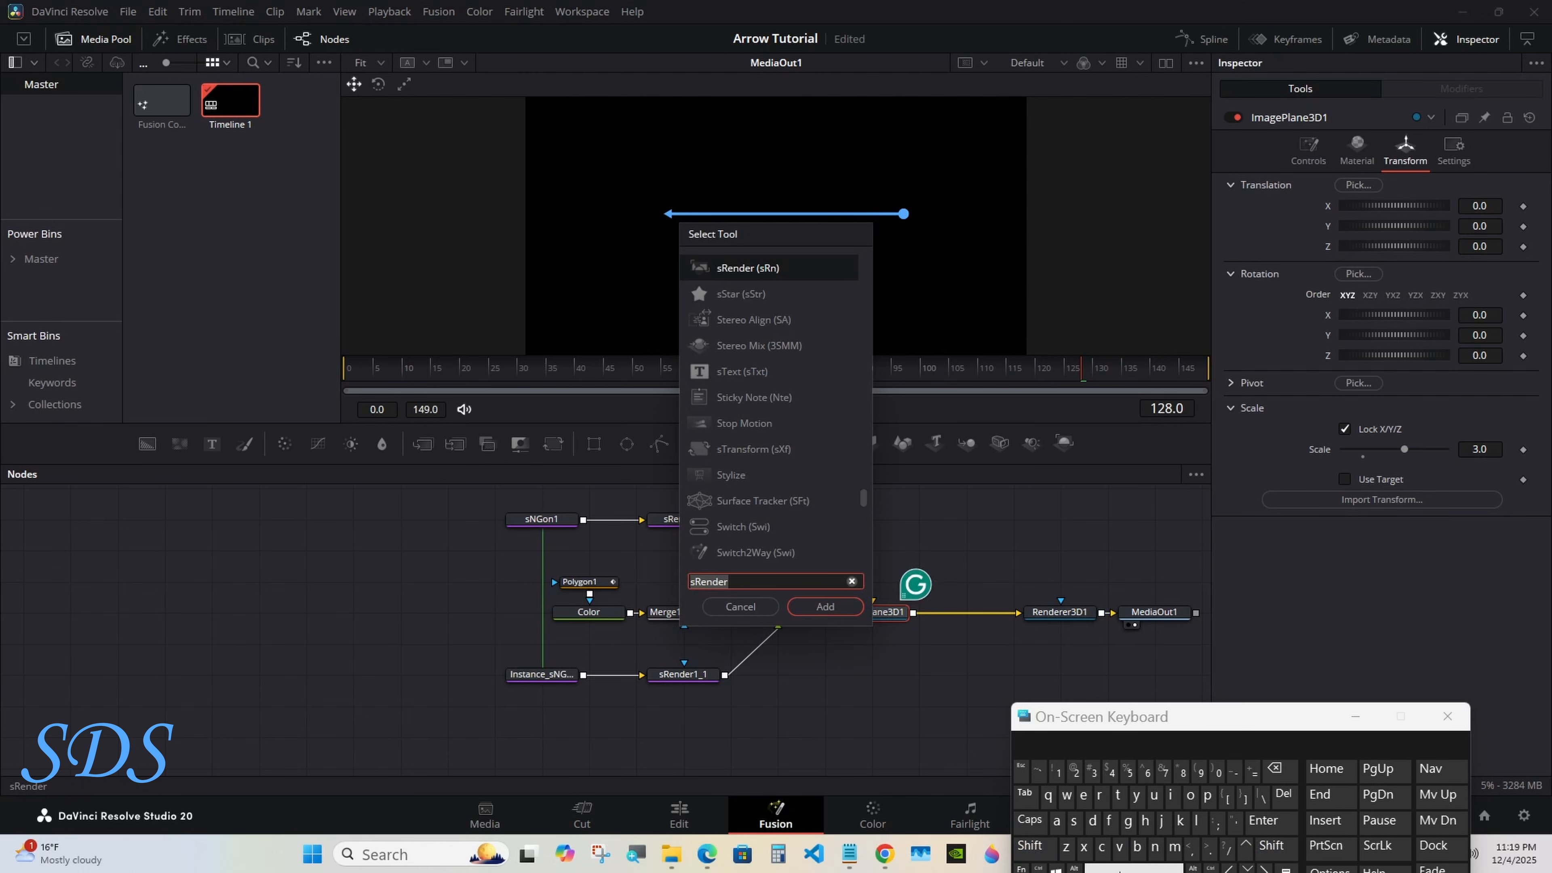
pyautogui.click(1137, 846)
pyautogui.click(1085, 796)
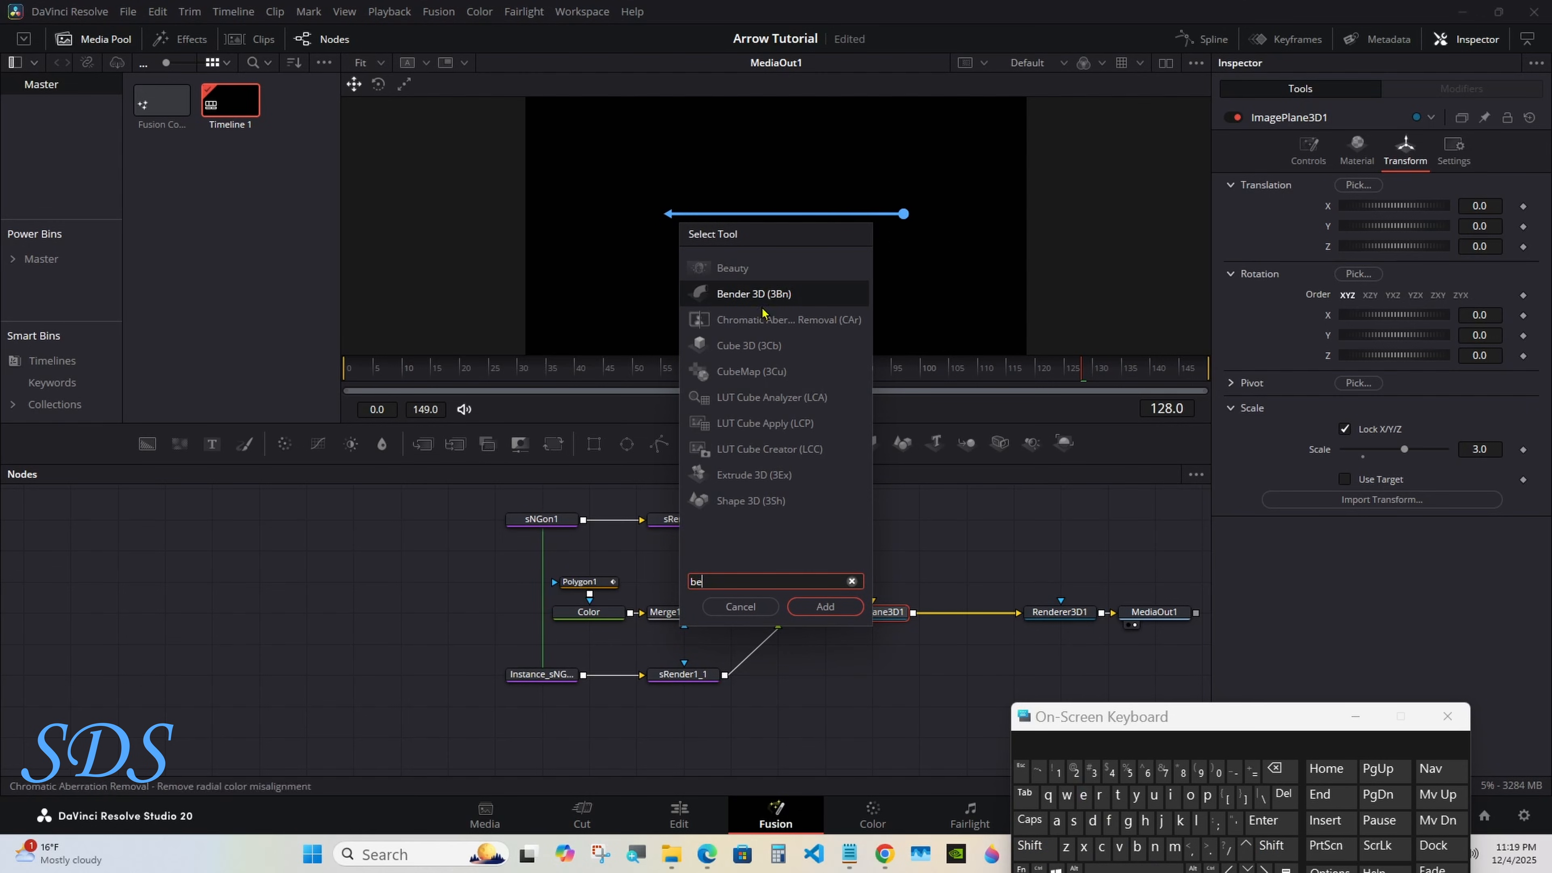
pyautogui.click(764, 296)
pyautogui.click(824, 607)
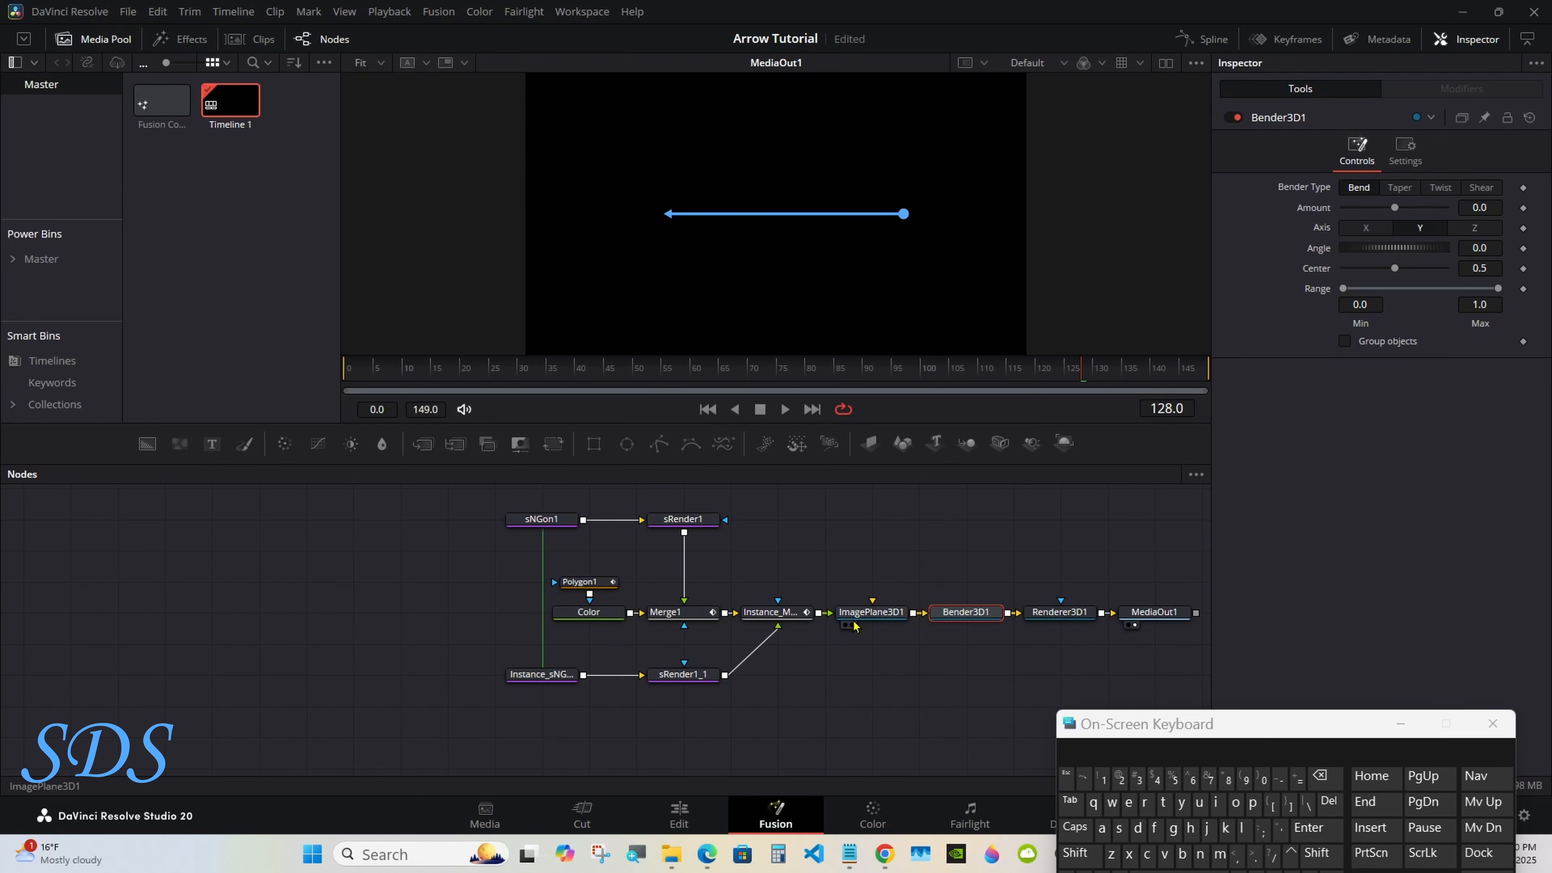
# Show two viewers, load ImagePlane3D1 in the empty one, and scrub the timeline to frame 110.
pyautogui.click(1166, 63)
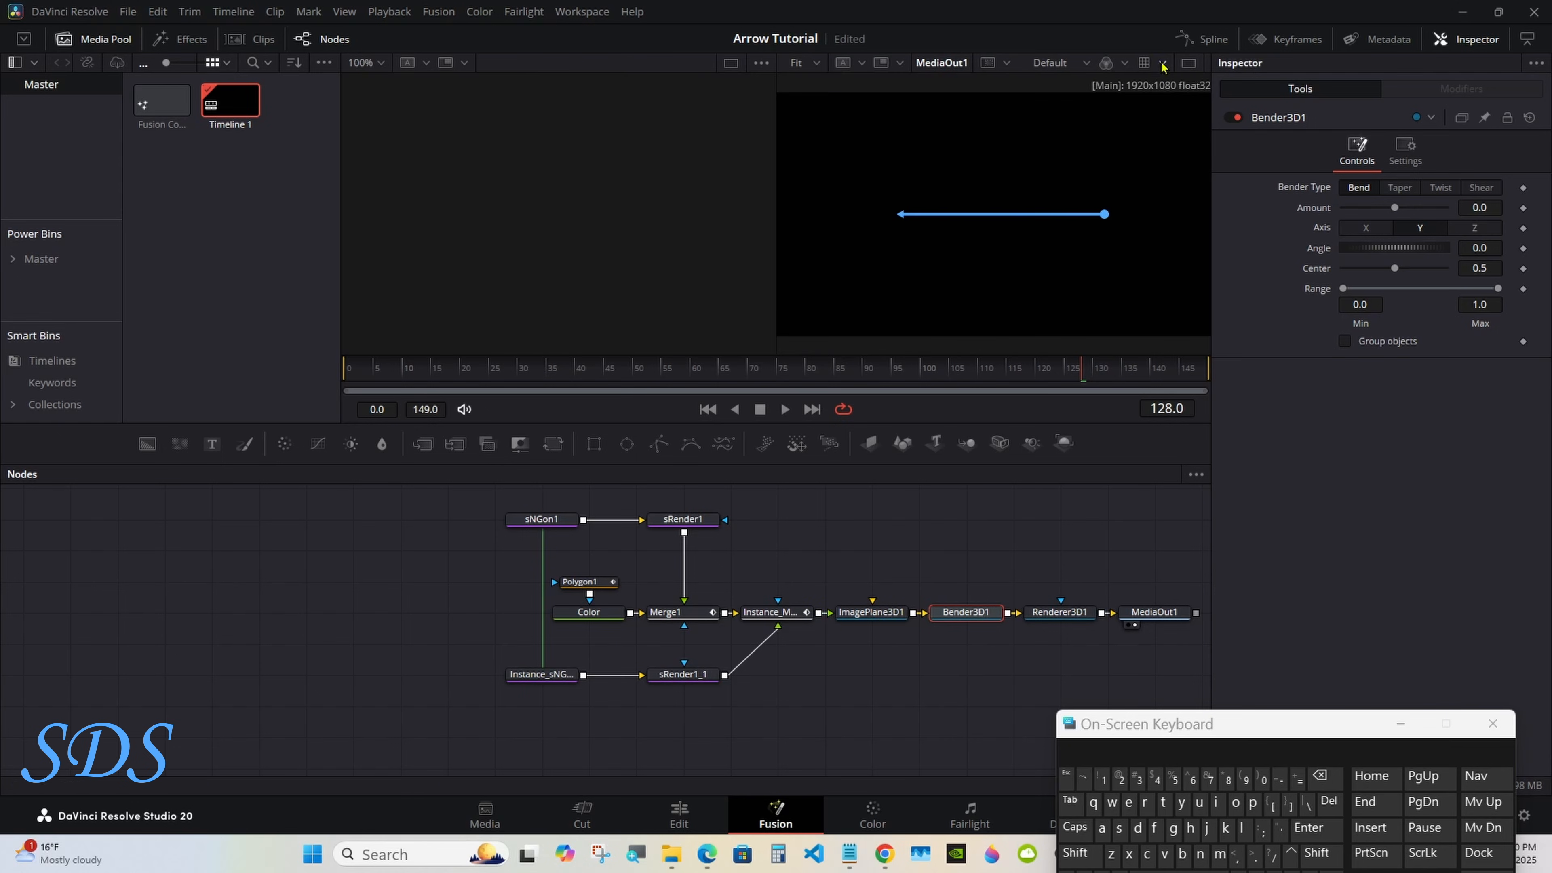
pyautogui.moveTo(871, 612); pyautogui.dragTo(614, 256)
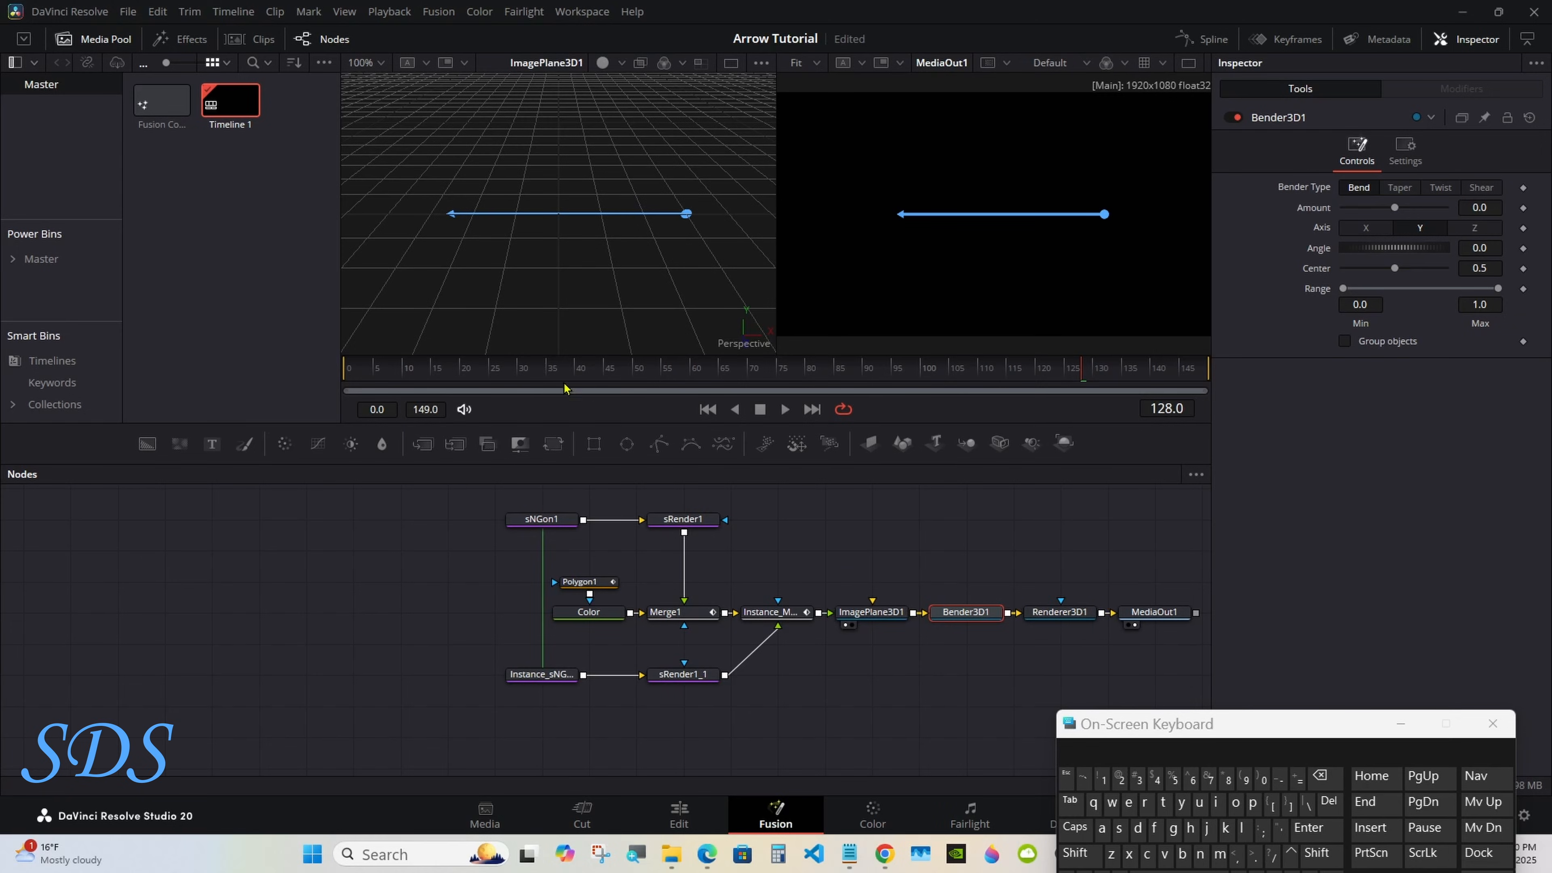
pyautogui.moveTo(378, 370); pyautogui.dragTo(978, 374)
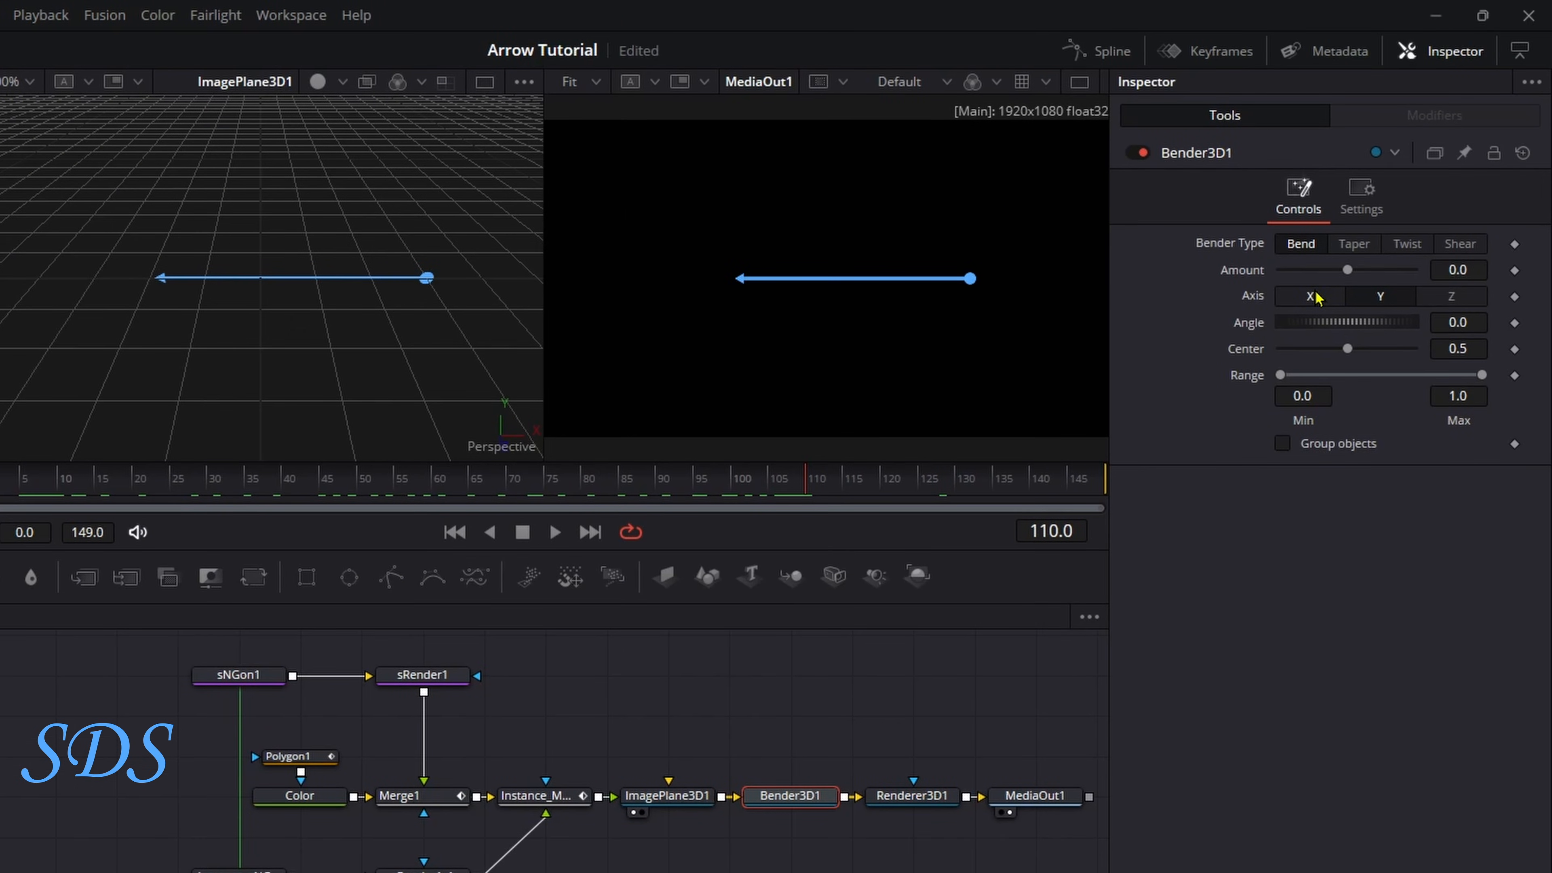
# Bend the arrow with Bender3D1 along the X axis by an Amount of 0.95, and return to a single viewer.
pyautogui.click(1316, 298)
pyautogui.moveTo(1348, 270); pyautogui.dragTo(1410, 270)
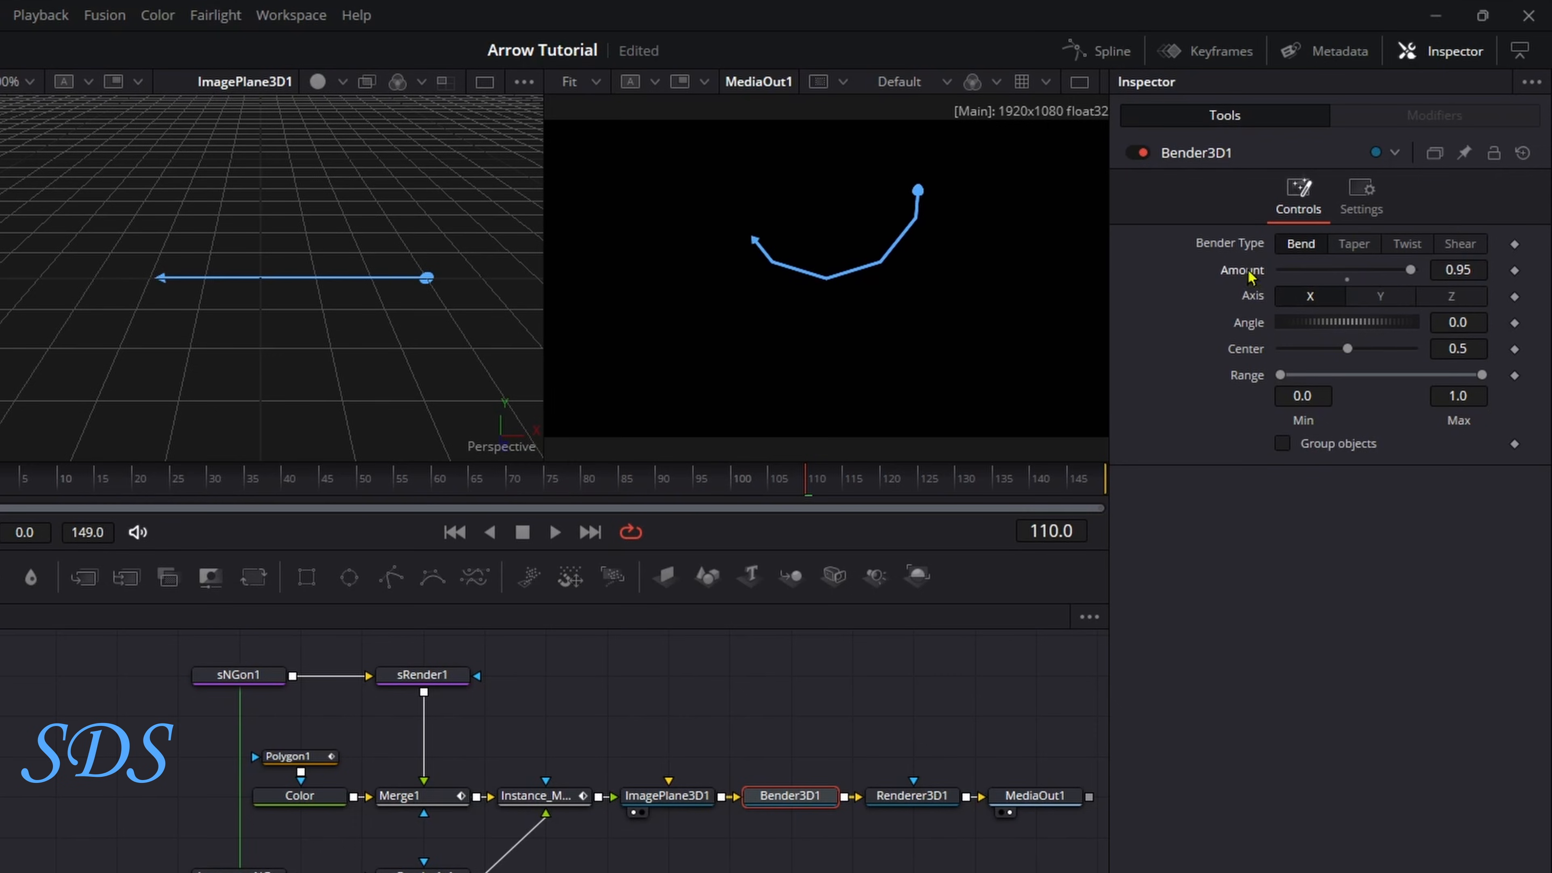
pyautogui.click(1079, 81)
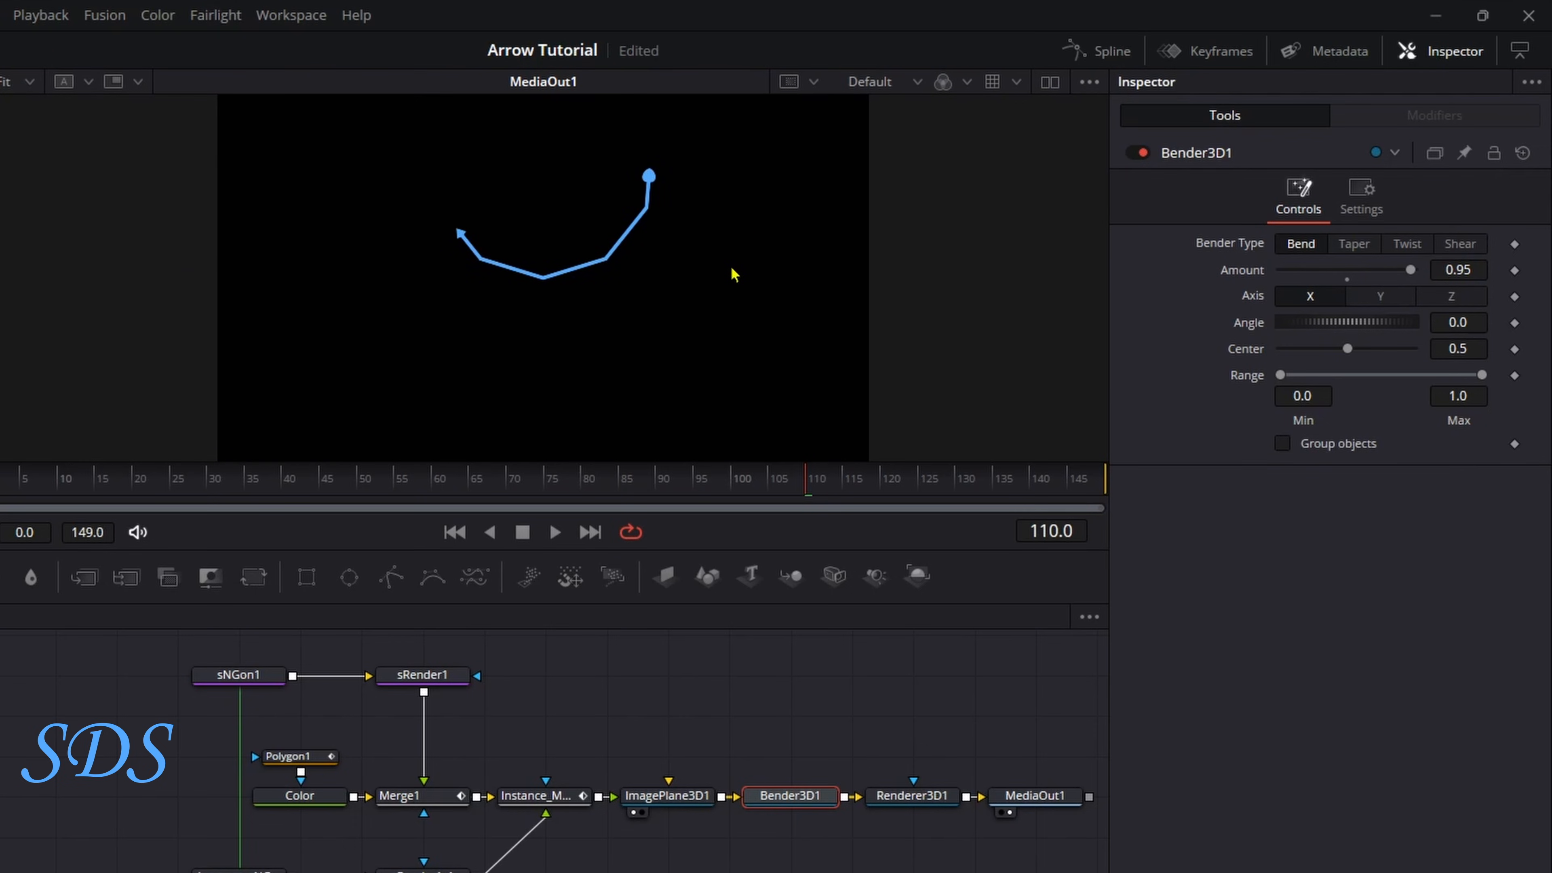
# Raise ImagePlane3D1's Subdivisions to 40 and enlarge the viewer to inspect the curve.
pyautogui.click(654, 796)
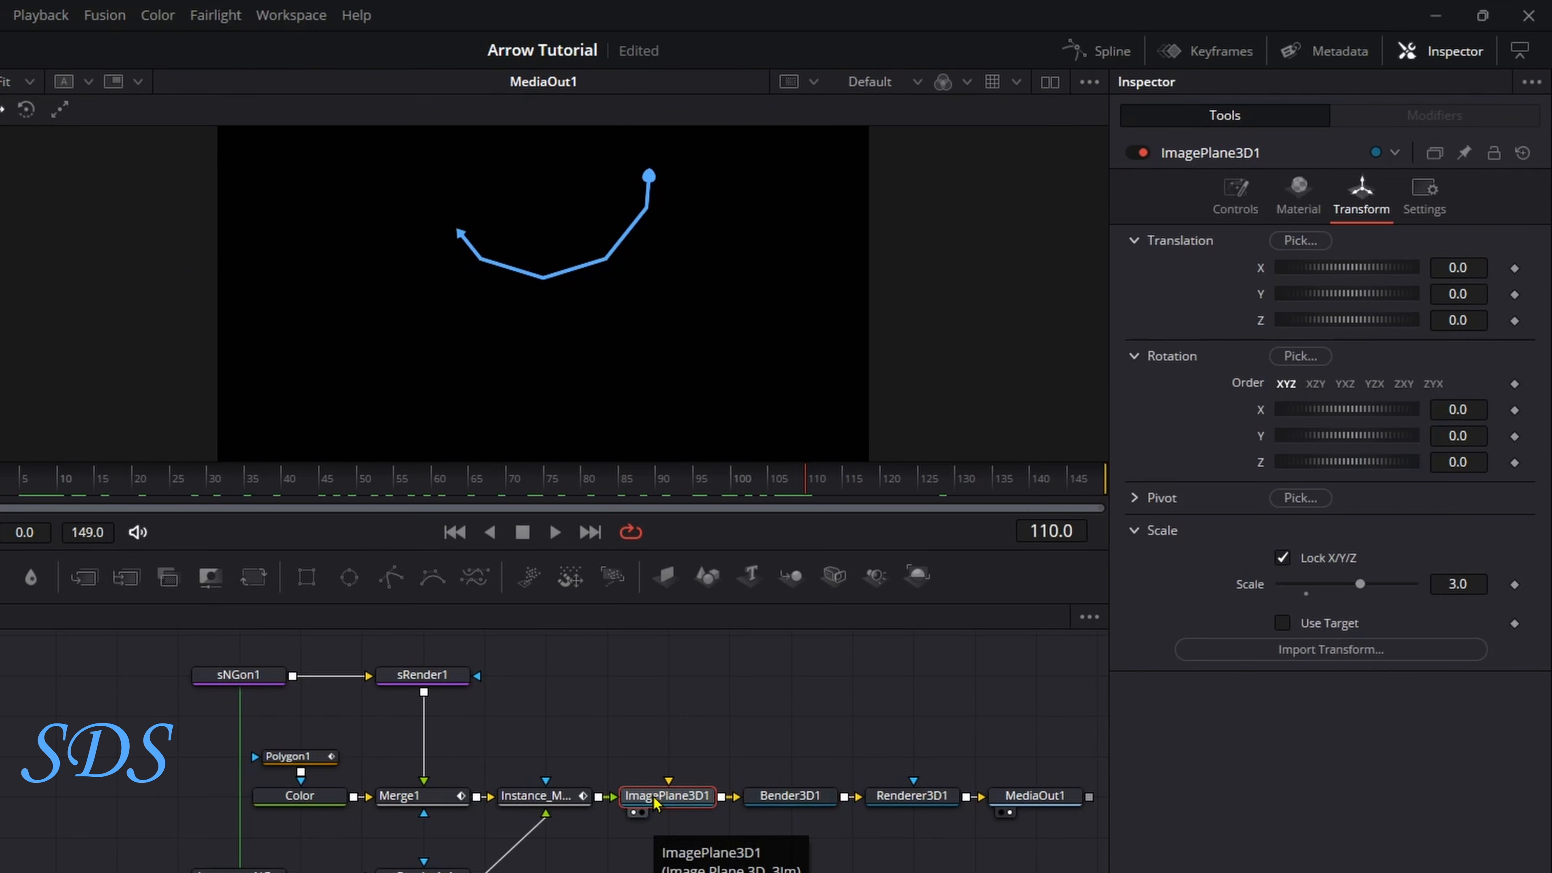
pyautogui.click(1238, 208)
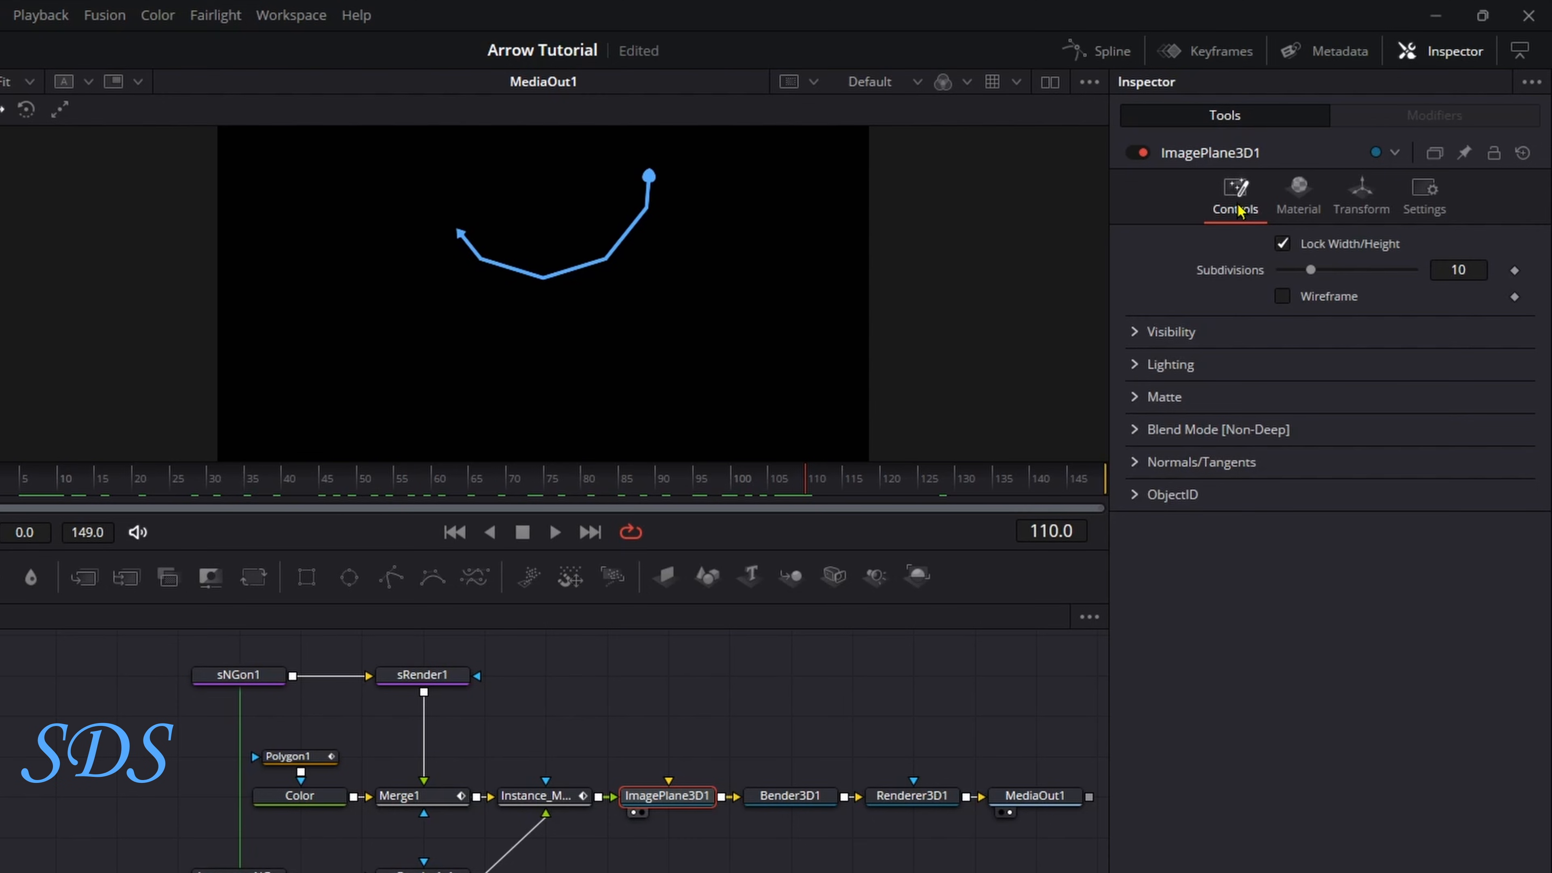
pyautogui.moveTo(1310, 270); pyautogui.dragTo(1413, 270)
pyautogui.click(1473, 270)
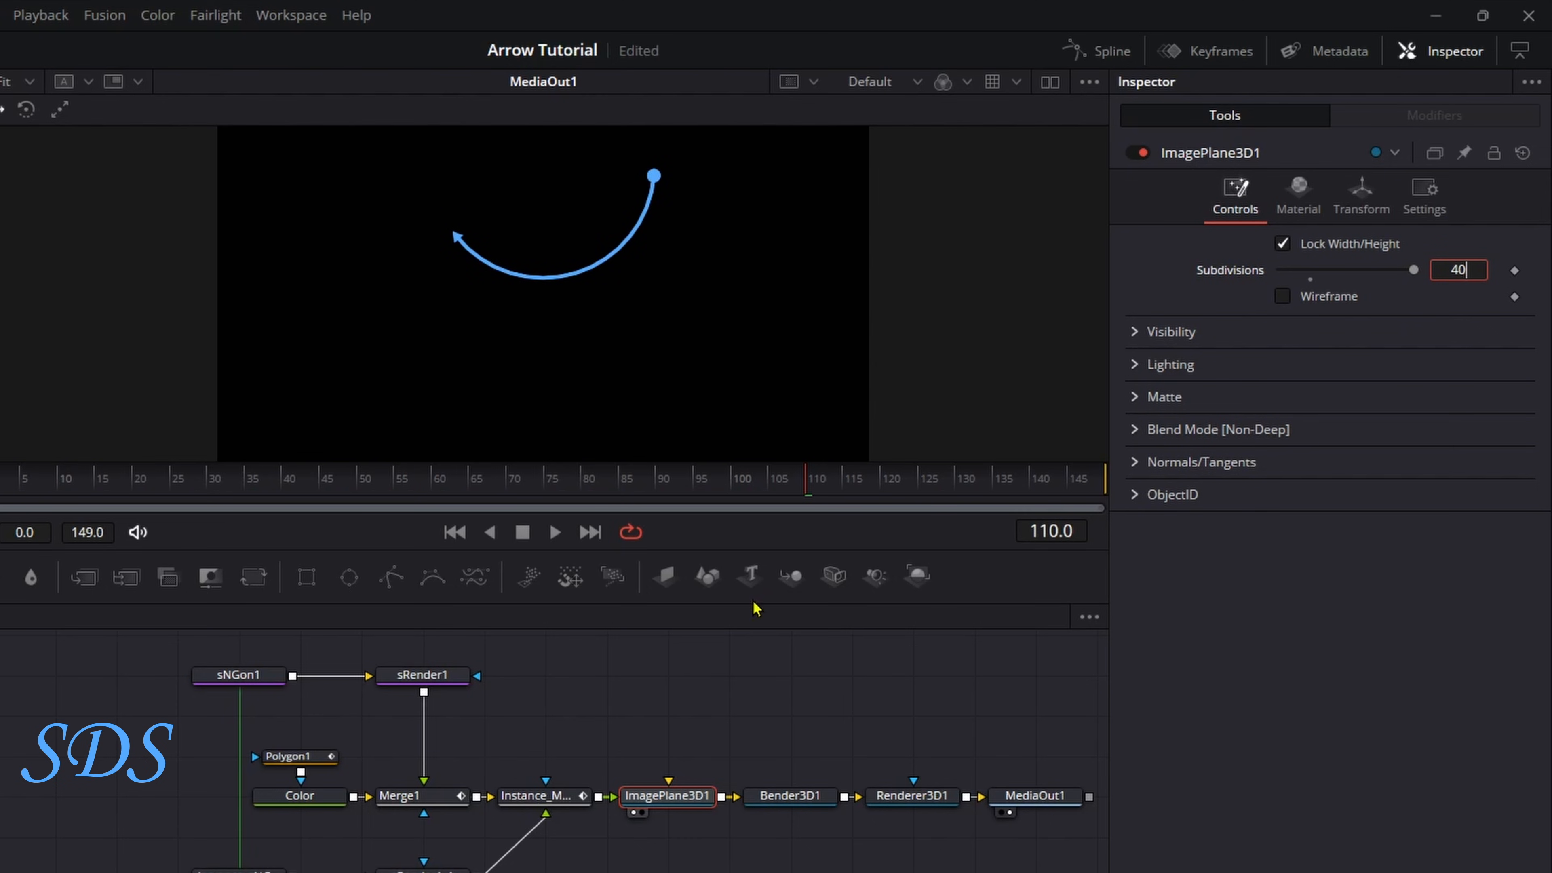
pyautogui.moveTo(753, 603); pyautogui.dragTo(748, 846)
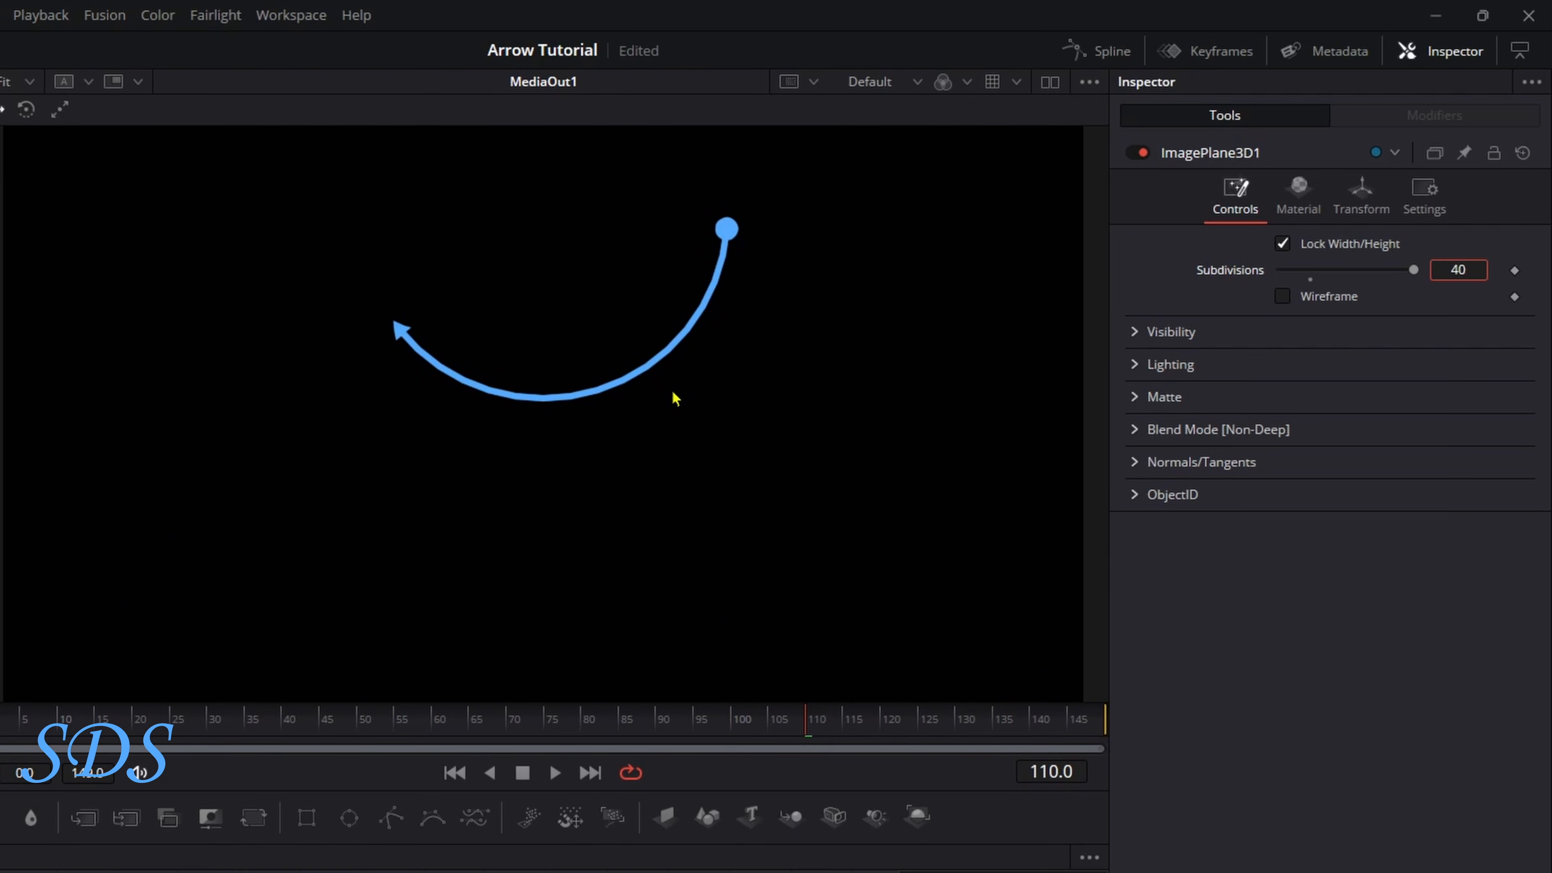
# Set ImagePlane3D1's Subdivisions to 100 and shrink the viewer to reveal the node graph.
pyautogui.click(846, 872)
pyautogui.click(1471, 270)
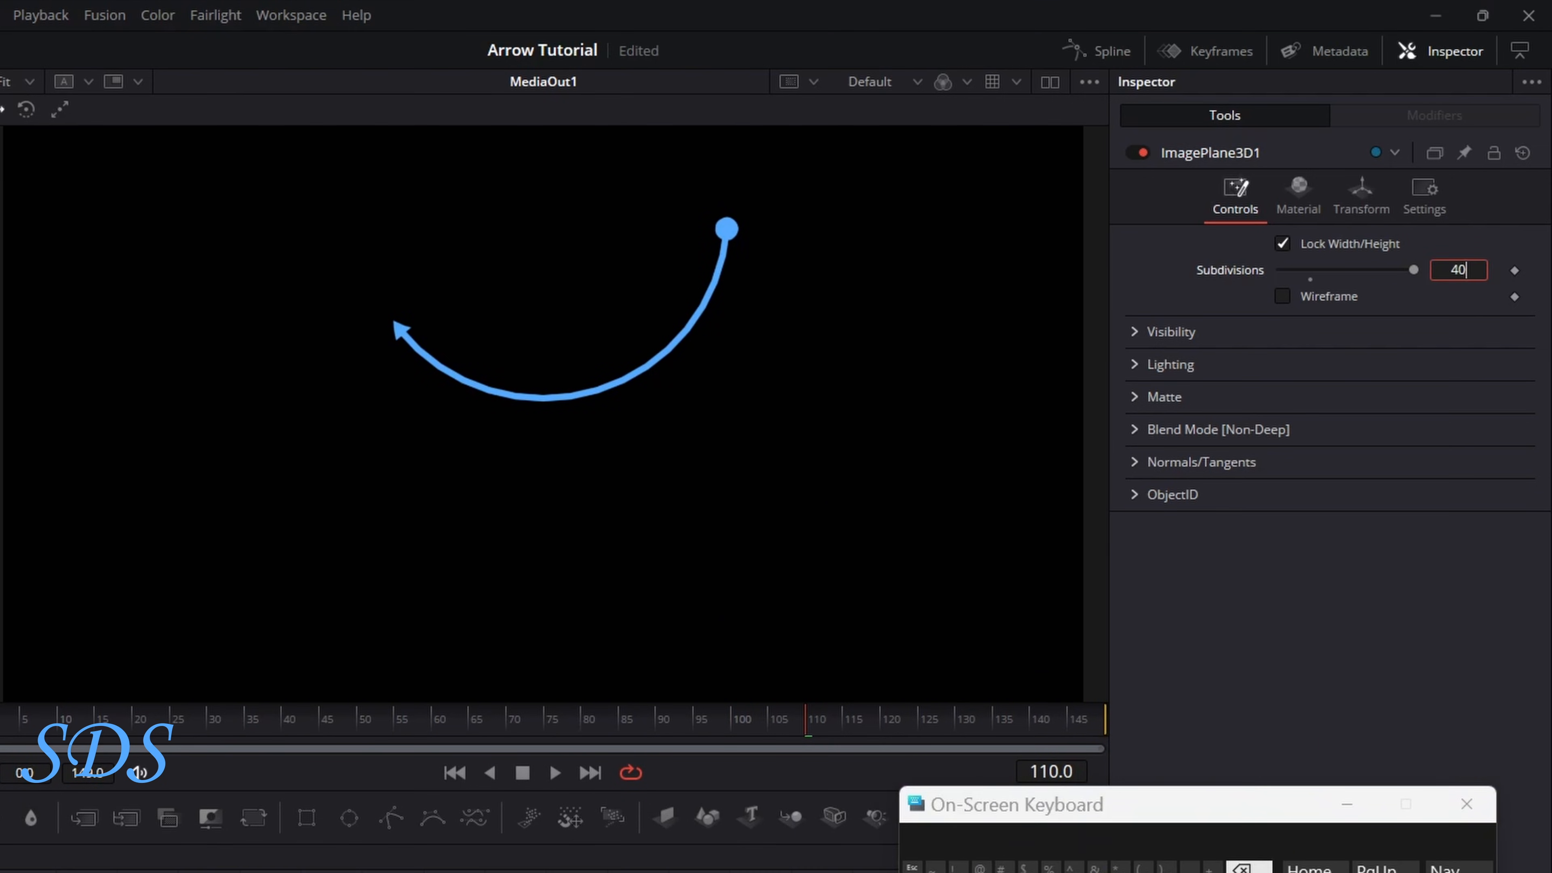
pyautogui.press('BackSpace')
pyautogui.press('BackSpace')
pyautogui.write('1')
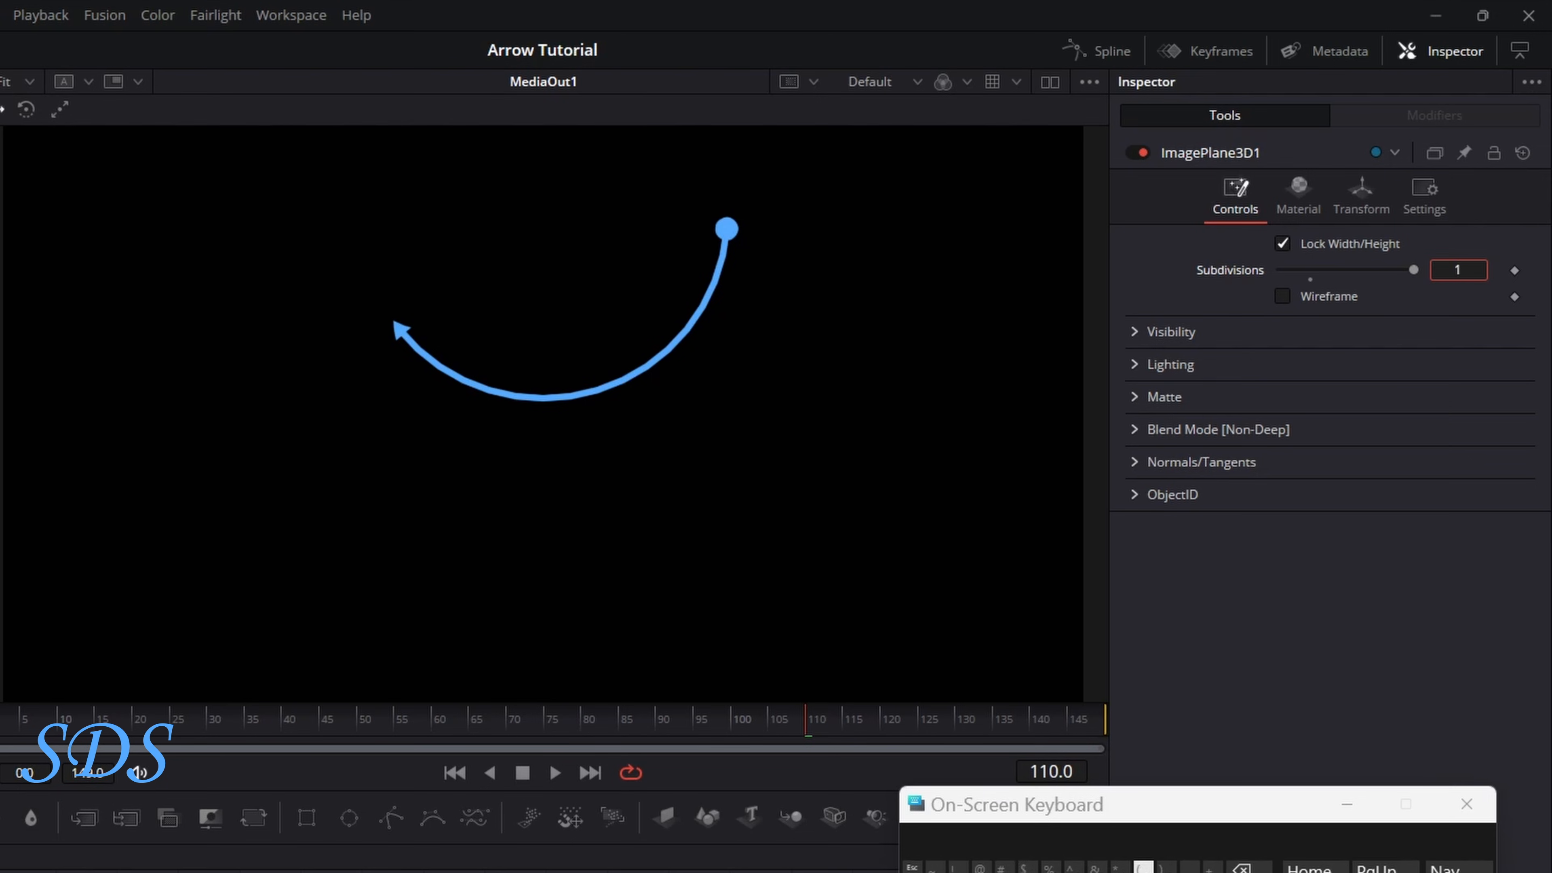
pyautogui.write('00')
pyautogui.press('Return')
pyautogui.moveTo(675, 845); pyautogui.dragTo(678, 612)
pyautogui.moveTo(959, 814); pyautogui.dragTo(1022, 872)
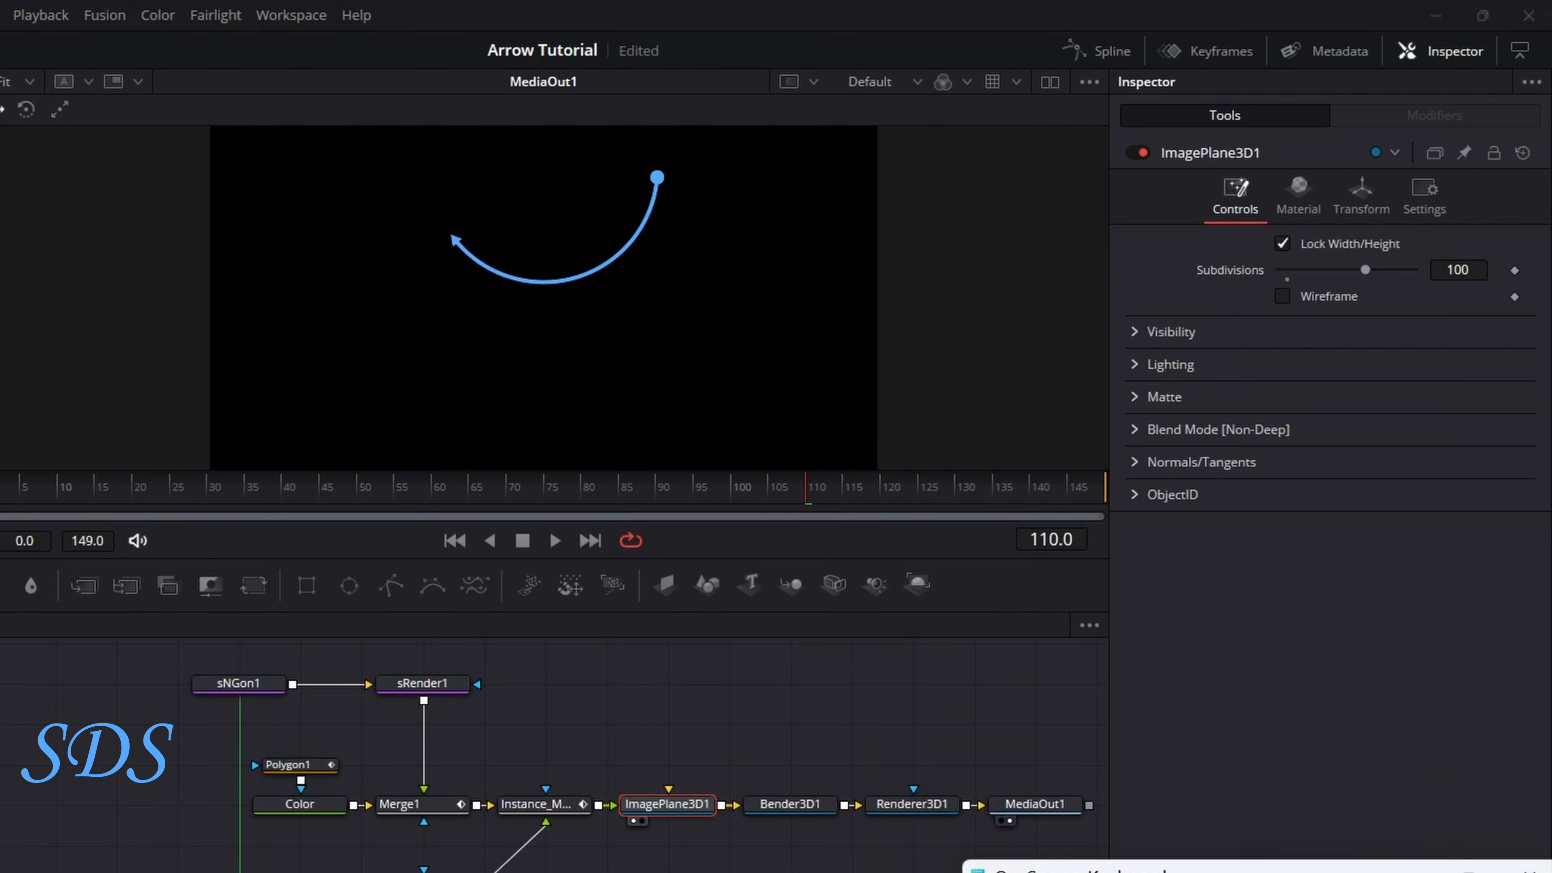
# Reset Bender3D1's Amount to 0.0 with Group objects enabled, and scrub the timeline to frame 48.
pyautogui.click(815, 809)
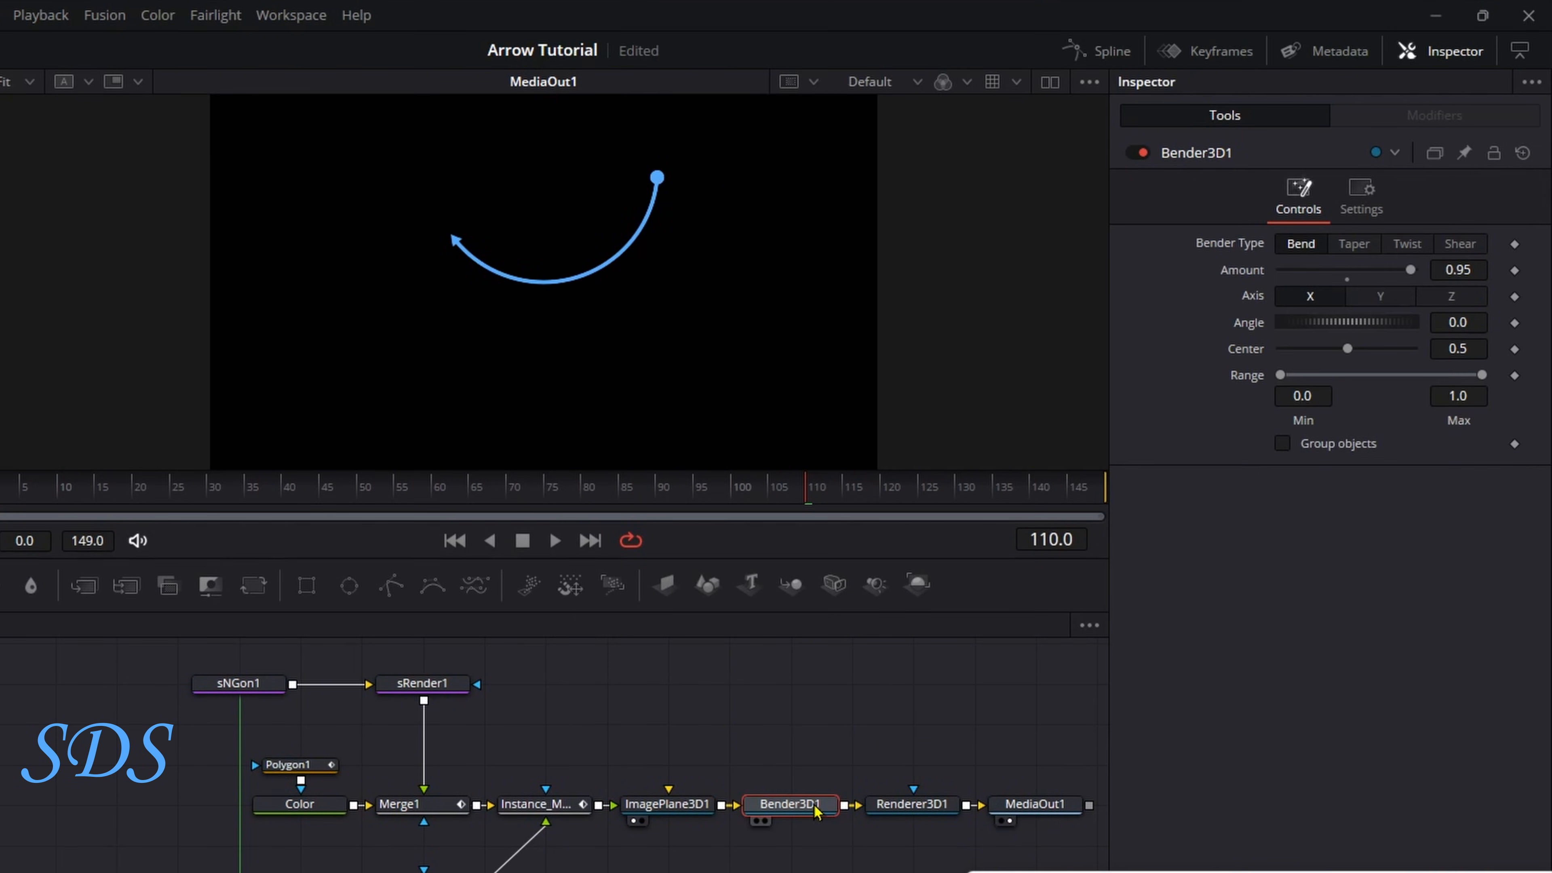
pyautogui.click(1348, 282)
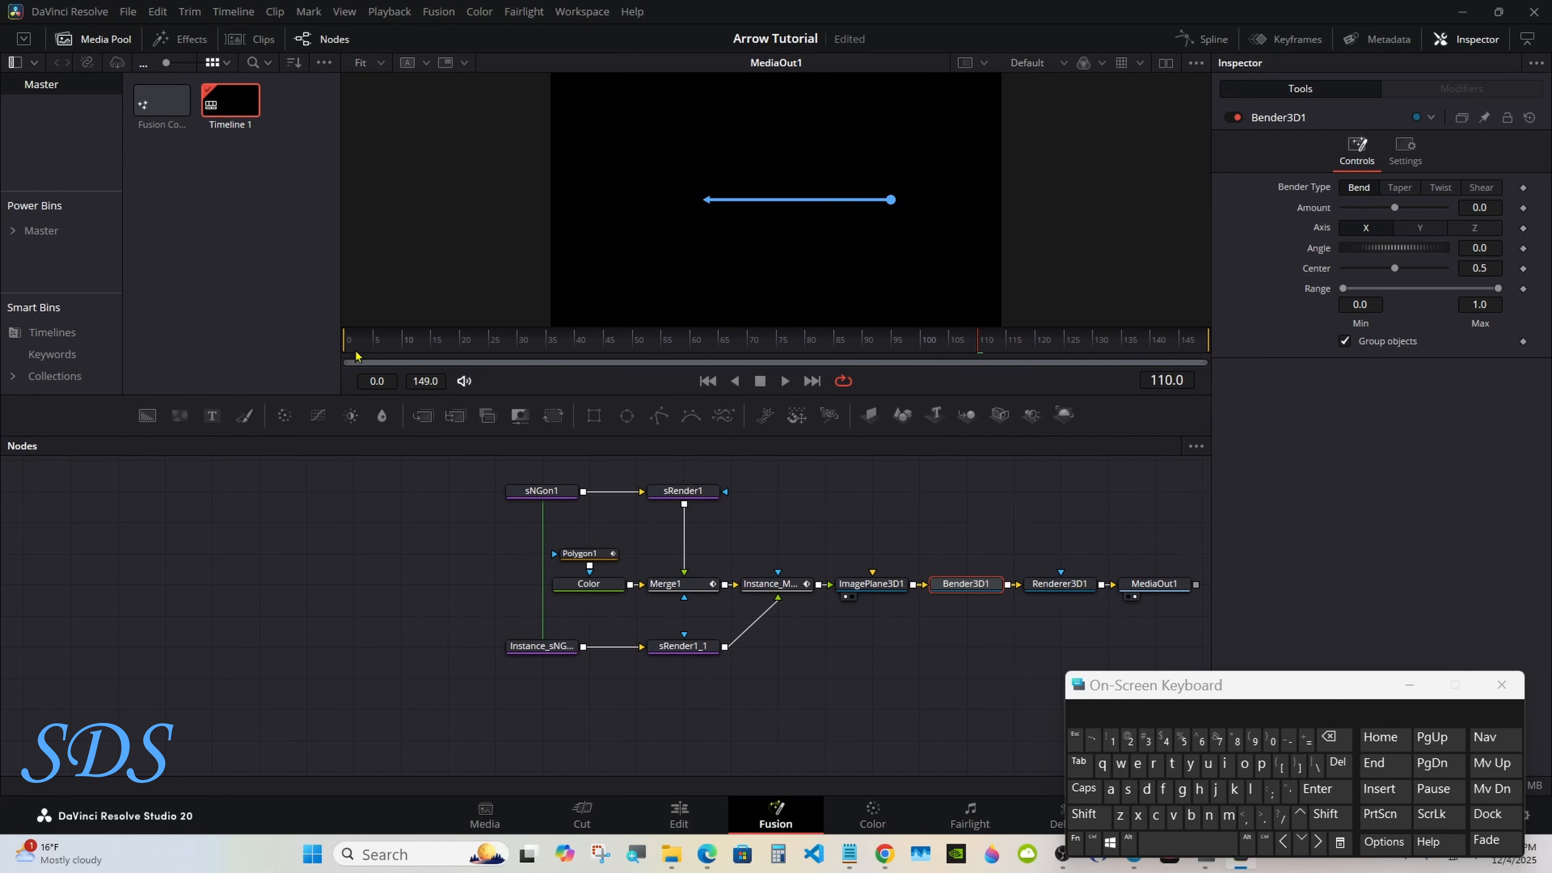
pyautogui.moveTo(350, 347); pyautogui.dragTo(620, 339)
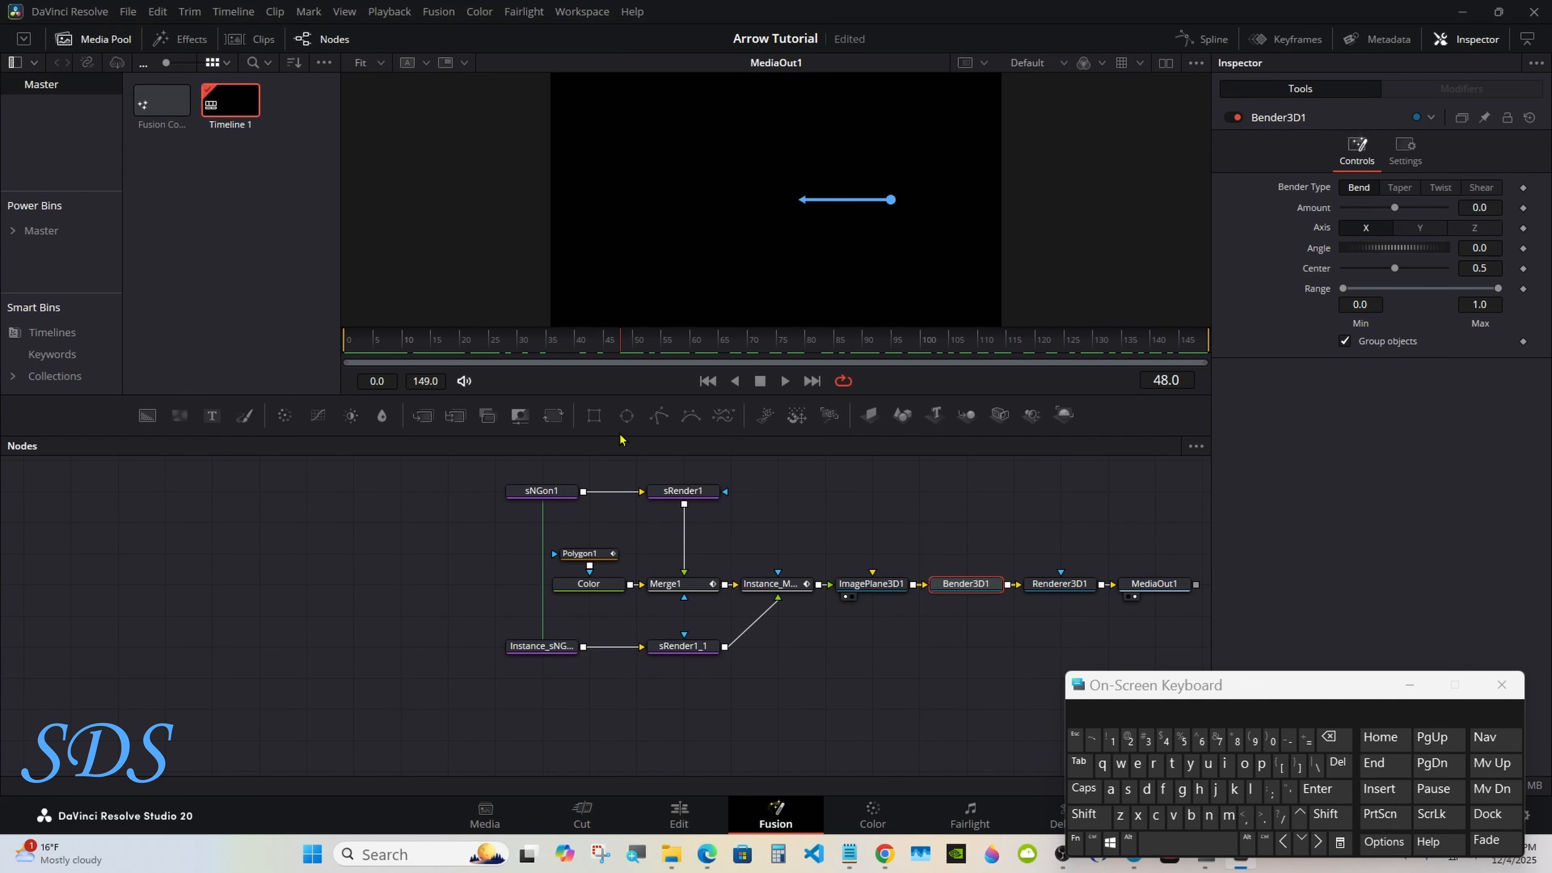
# Test the linked colour by lowering the Color node's Red to 0.0, and restore the colour to #55aaff.
pyautogui.click(609, 591)
pyautogui.moveTo(1369, 302); pyautogui.dragTo(1335, 304)
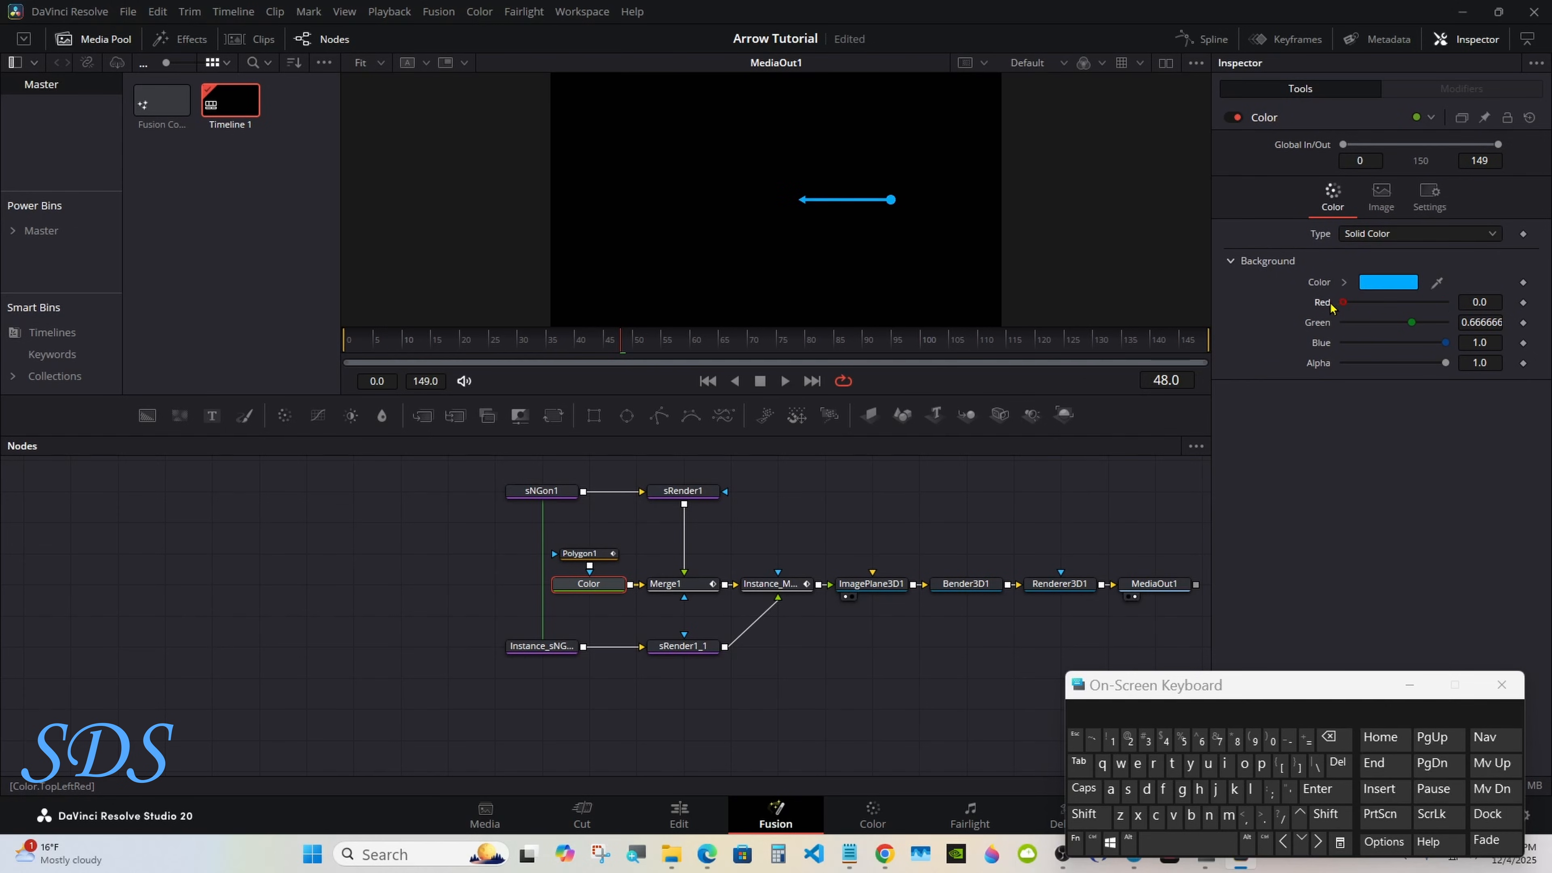
pyautogui.click(1373, 285)
pyautogui.click(670, 414)
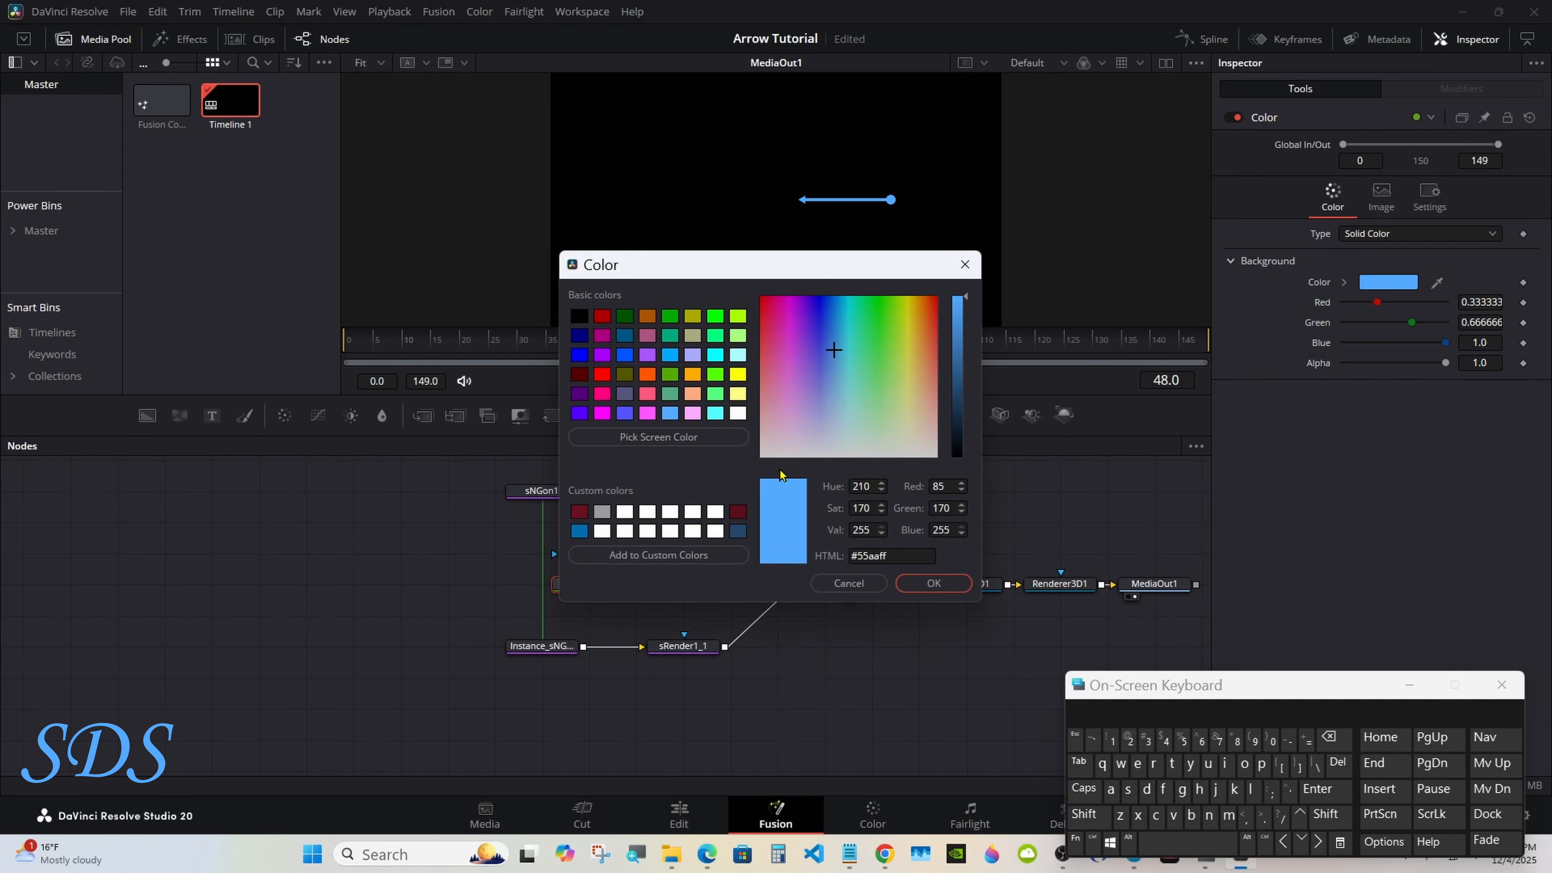
pyautogui.click(923, 583)
# Move the whole node network down to free space above sNGon1 and sRender1.
pyautogui.moveTo(1102, 688); pyautogui.dragTo(1111, 362)
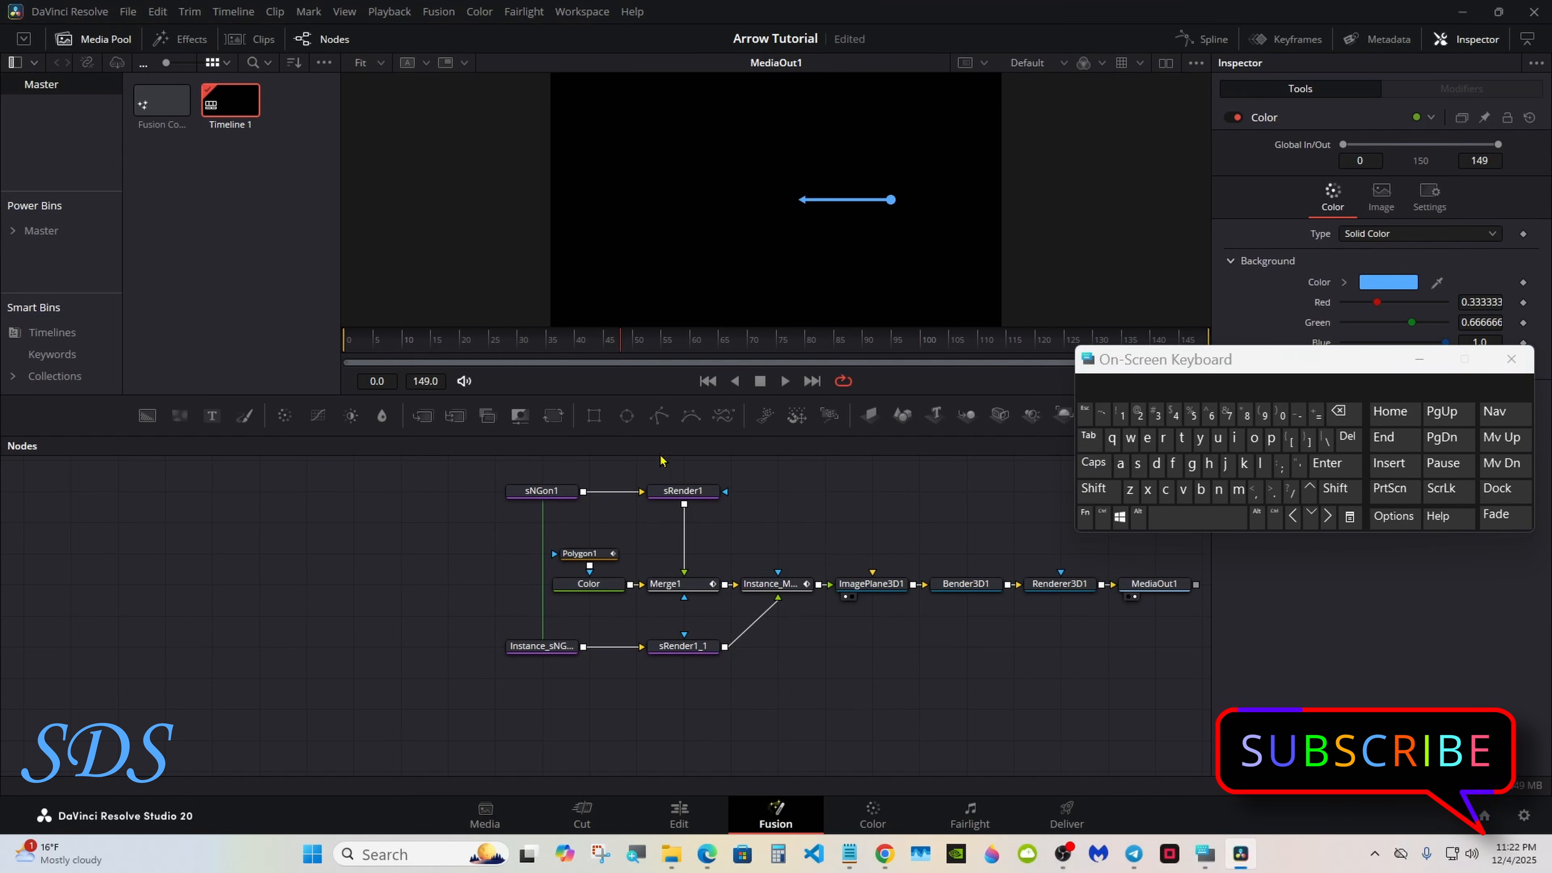
pyautogui.moveTo(456, 461); pyautogui.dragTo(1191, 633)
pyautogui.moveTo(878, 590); pyautogui.dragTo(874, 649)
pyautogui.click(804, 562)
# Copy sNGon1 and paste an instance of it directly above the original.
pyautogui.click(545, 553)
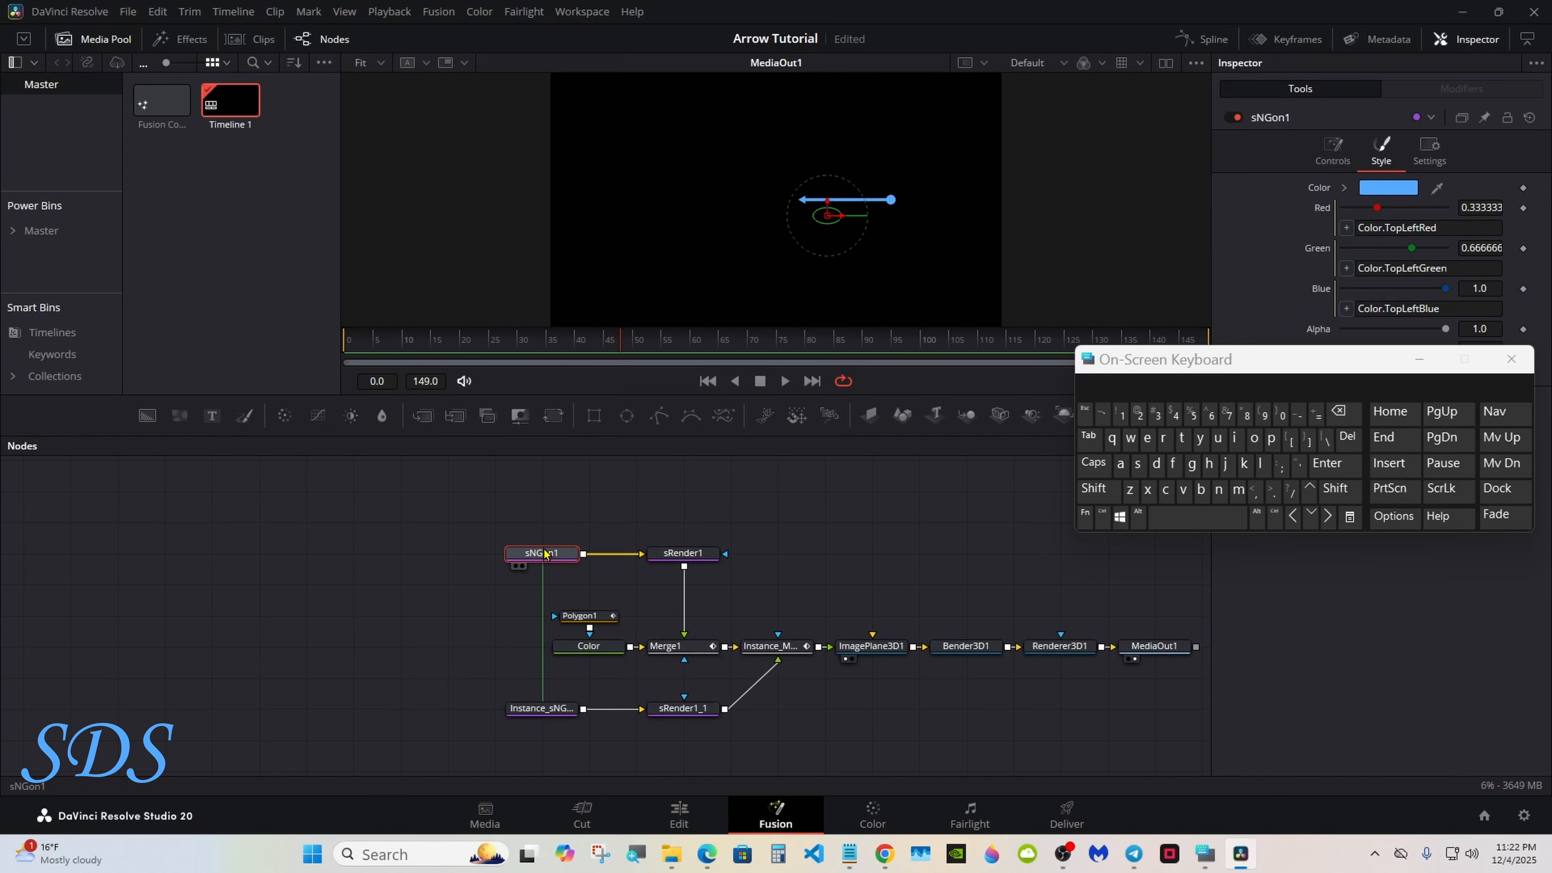
pyautogui.rightClick(545, 553)
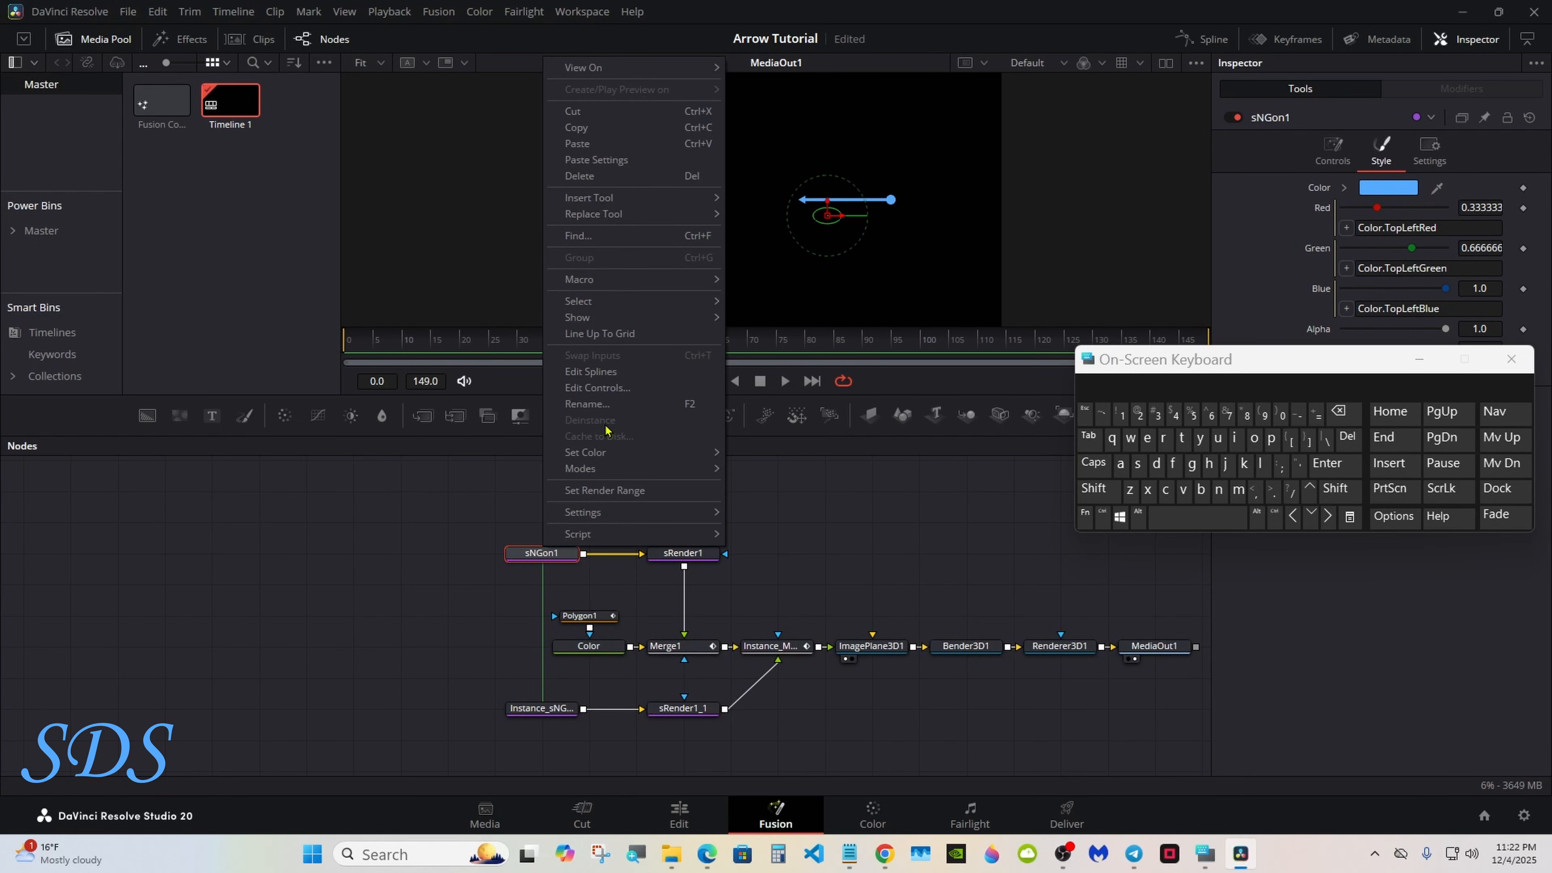
pyautogui.click(612, 130)
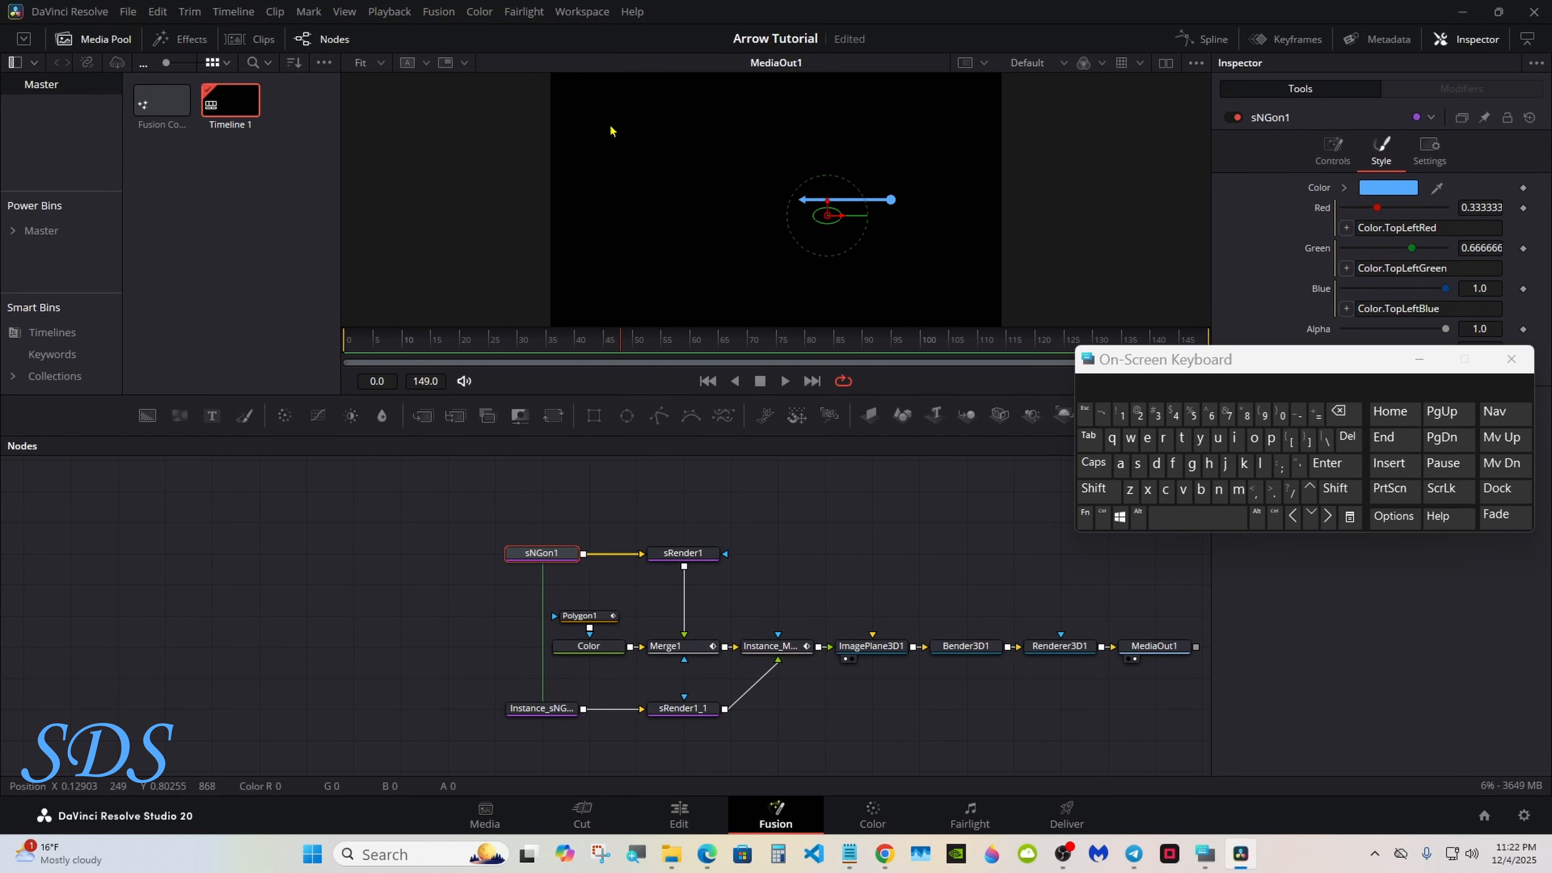
pyautogui.click(545, 494)
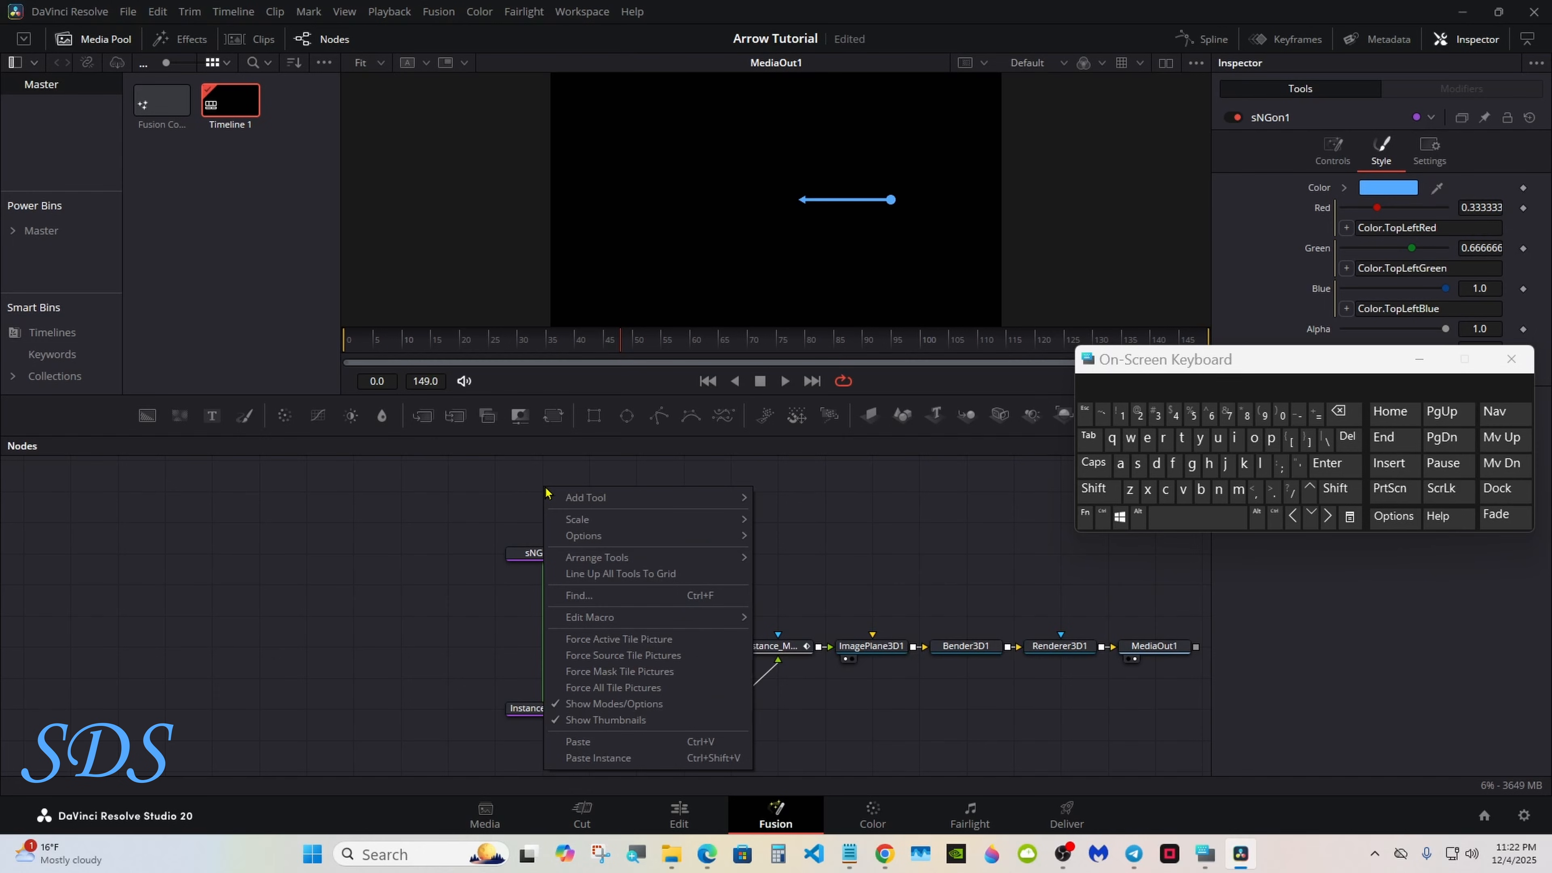
pyautogui.click(601, 757)
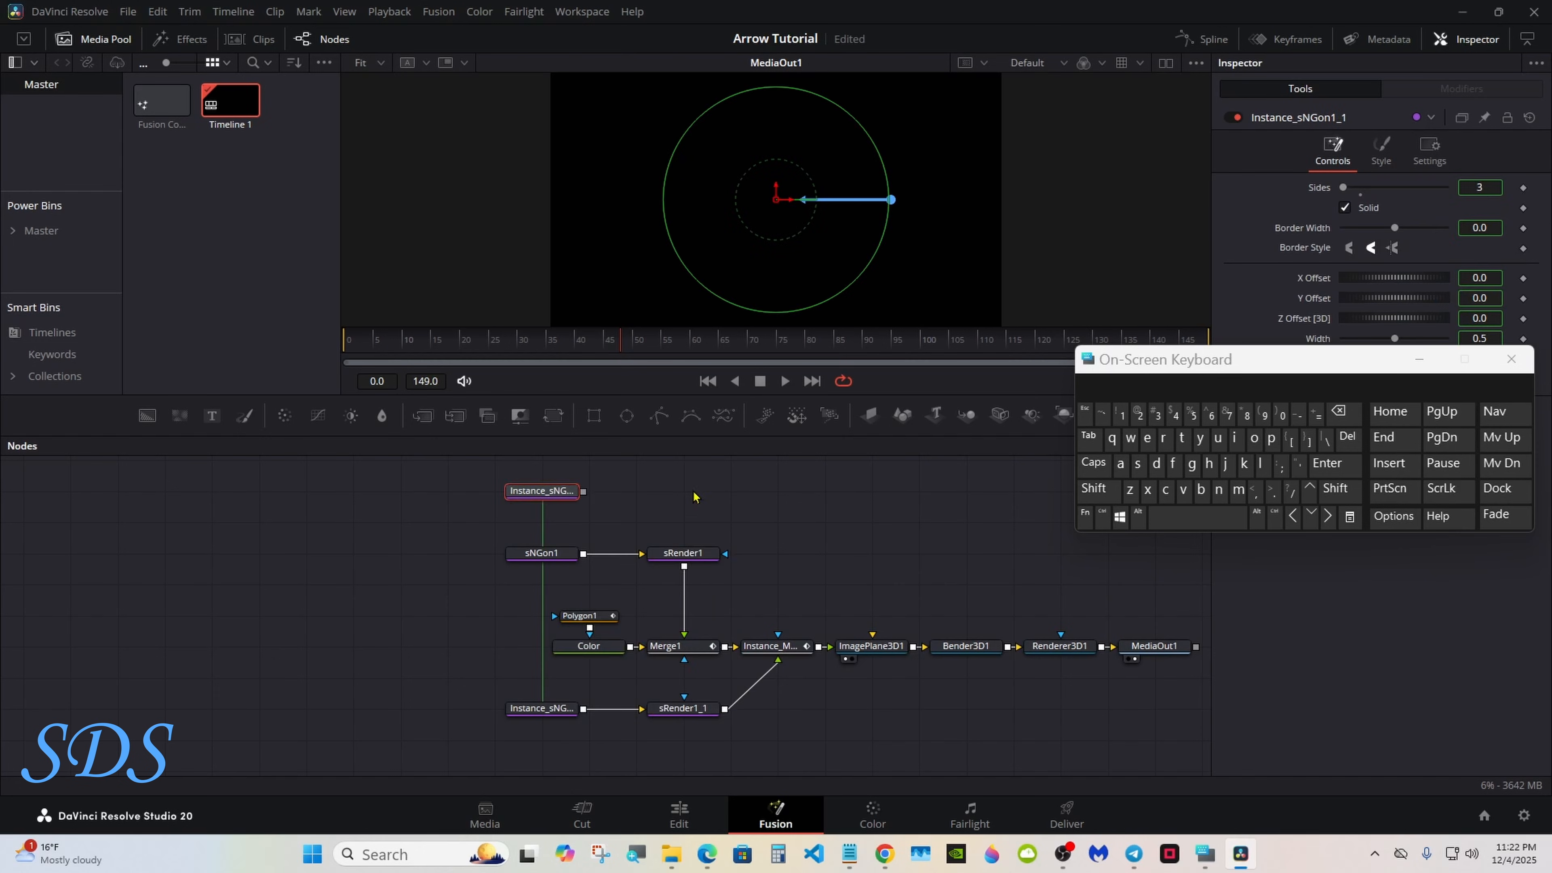
# Paste a copy of sRender1 beside the new sNGon1 instance, connect the instance to it and display the copy in the viewer.
pyautogui.click(686, 553)
pyautogui.rightClick(686, 554)
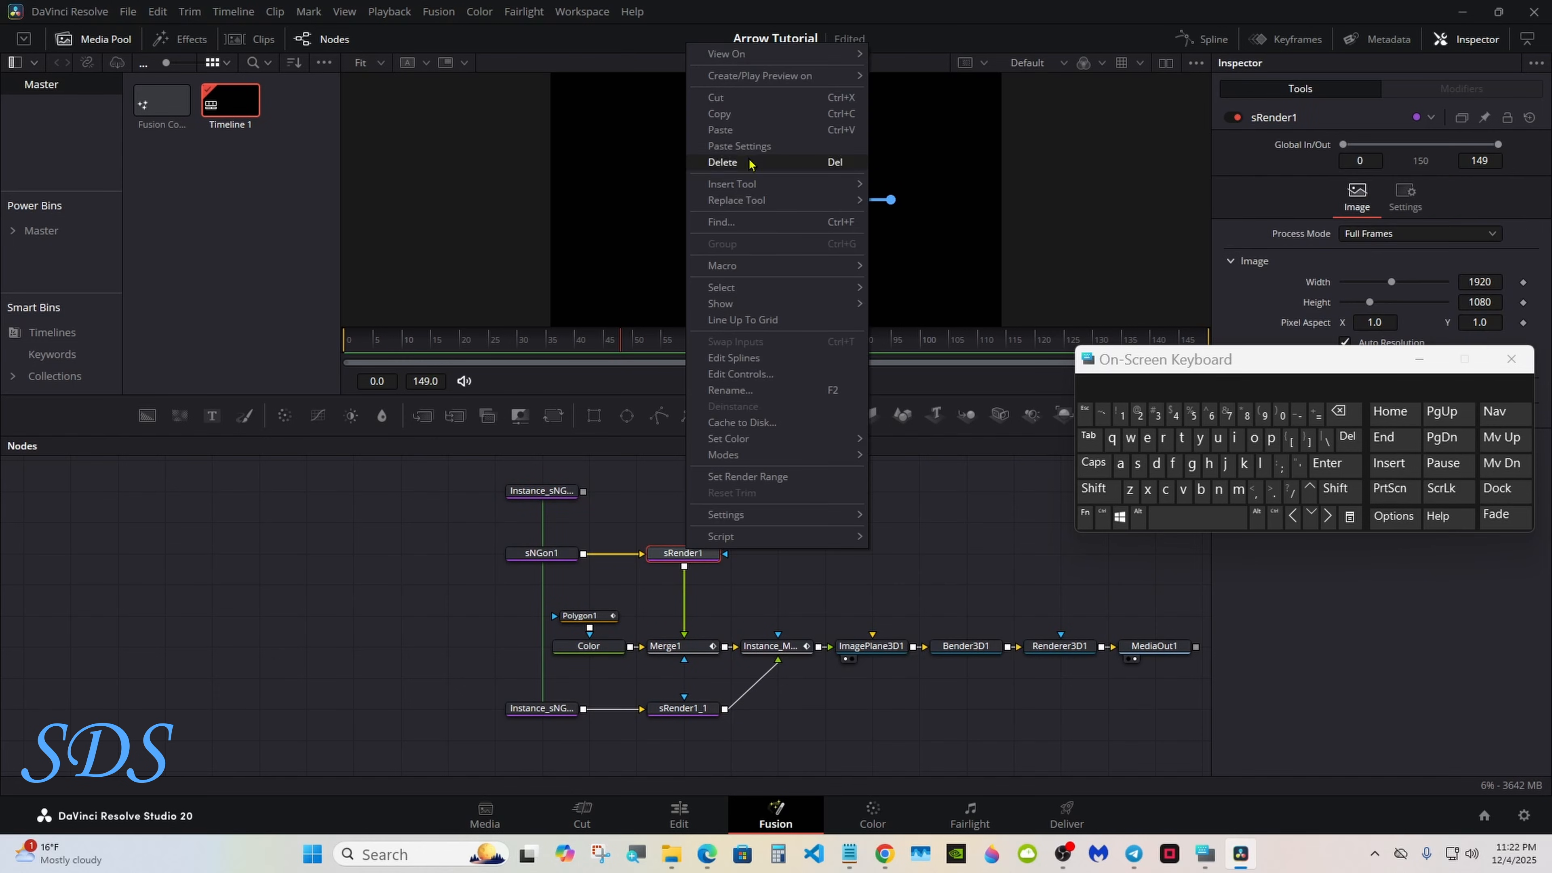
pyautogui.click(752, 116)
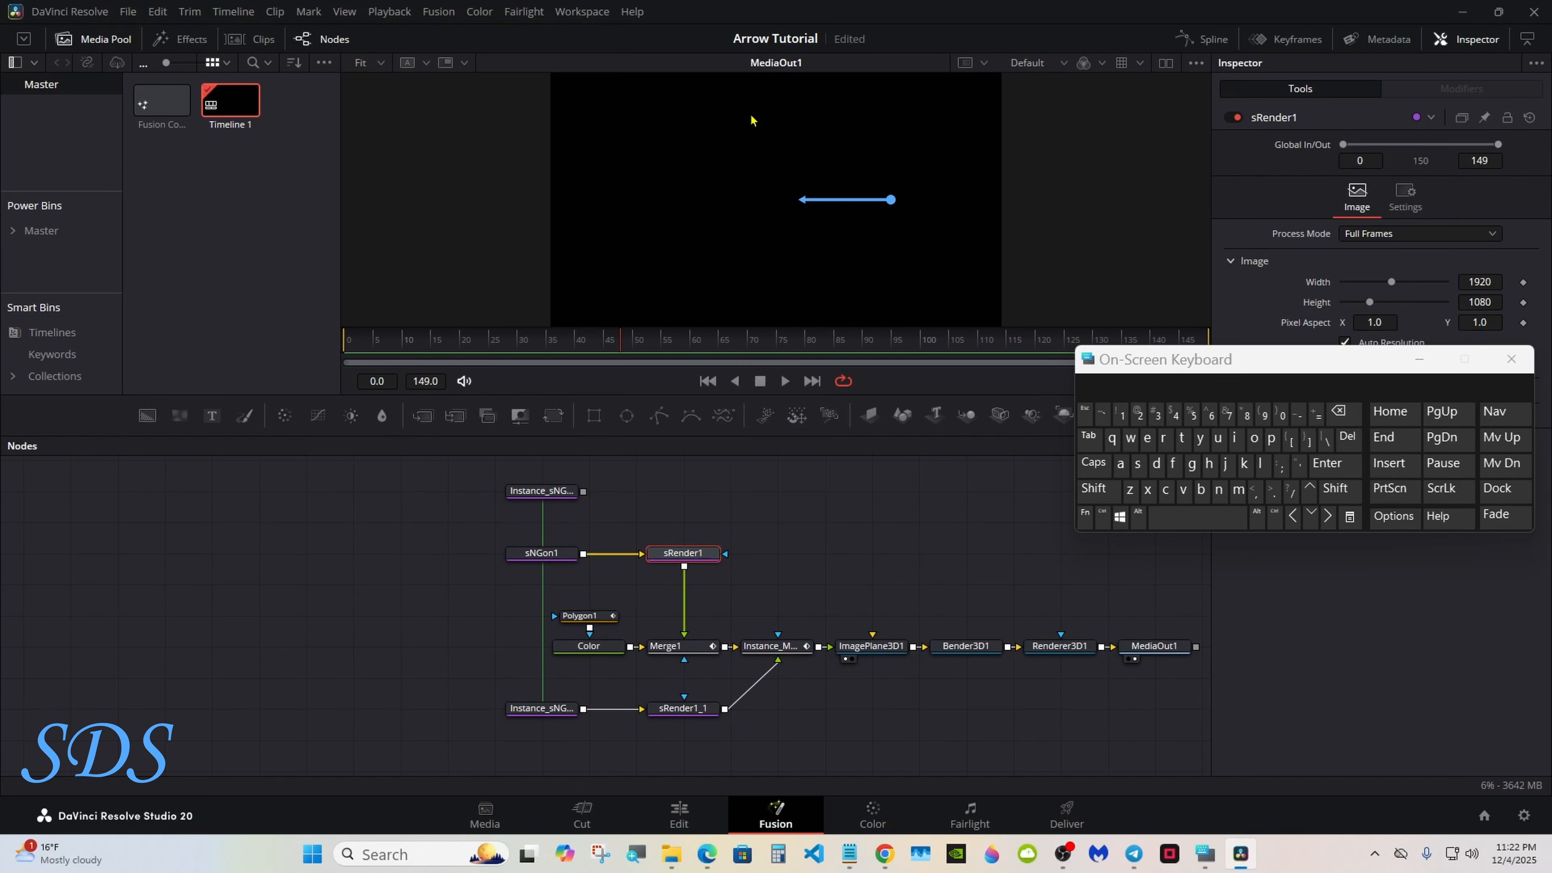
pyautogui.rightClick(673, 498)
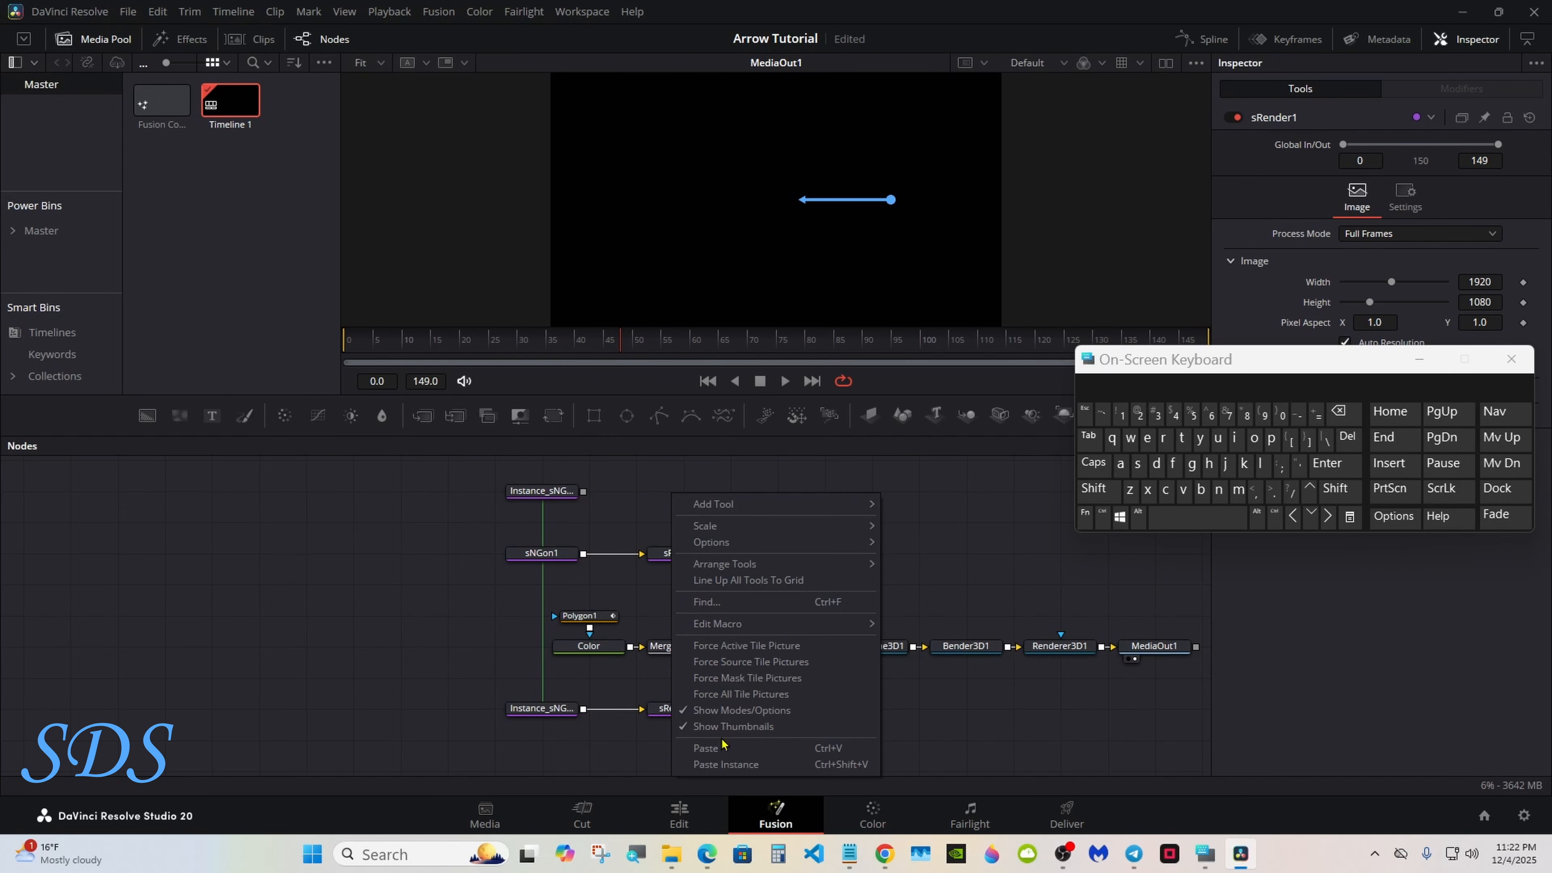
pyautogui.click(706, 748)
pyautogui.moveTo(583, 491); pyautogui.dragTo(668, 243)
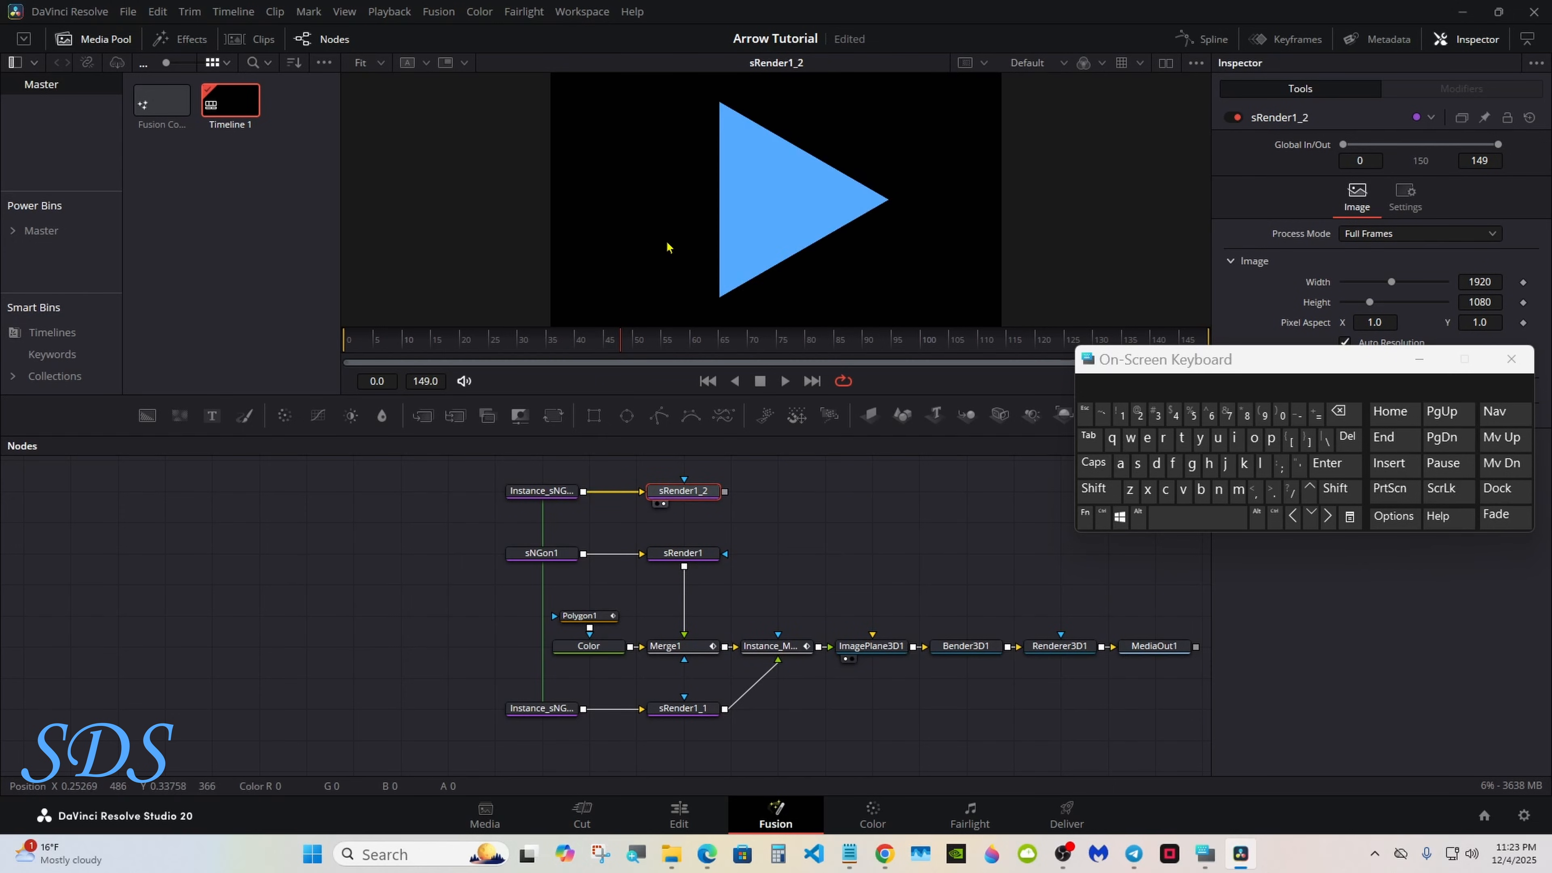
# Deinstance the Sides parameter of the new sNGon1 instance and set Sides to 100 to make a round shape.
pyautogui.moveTo(1284, 359); pyautogui.dragTo(1173, 605)
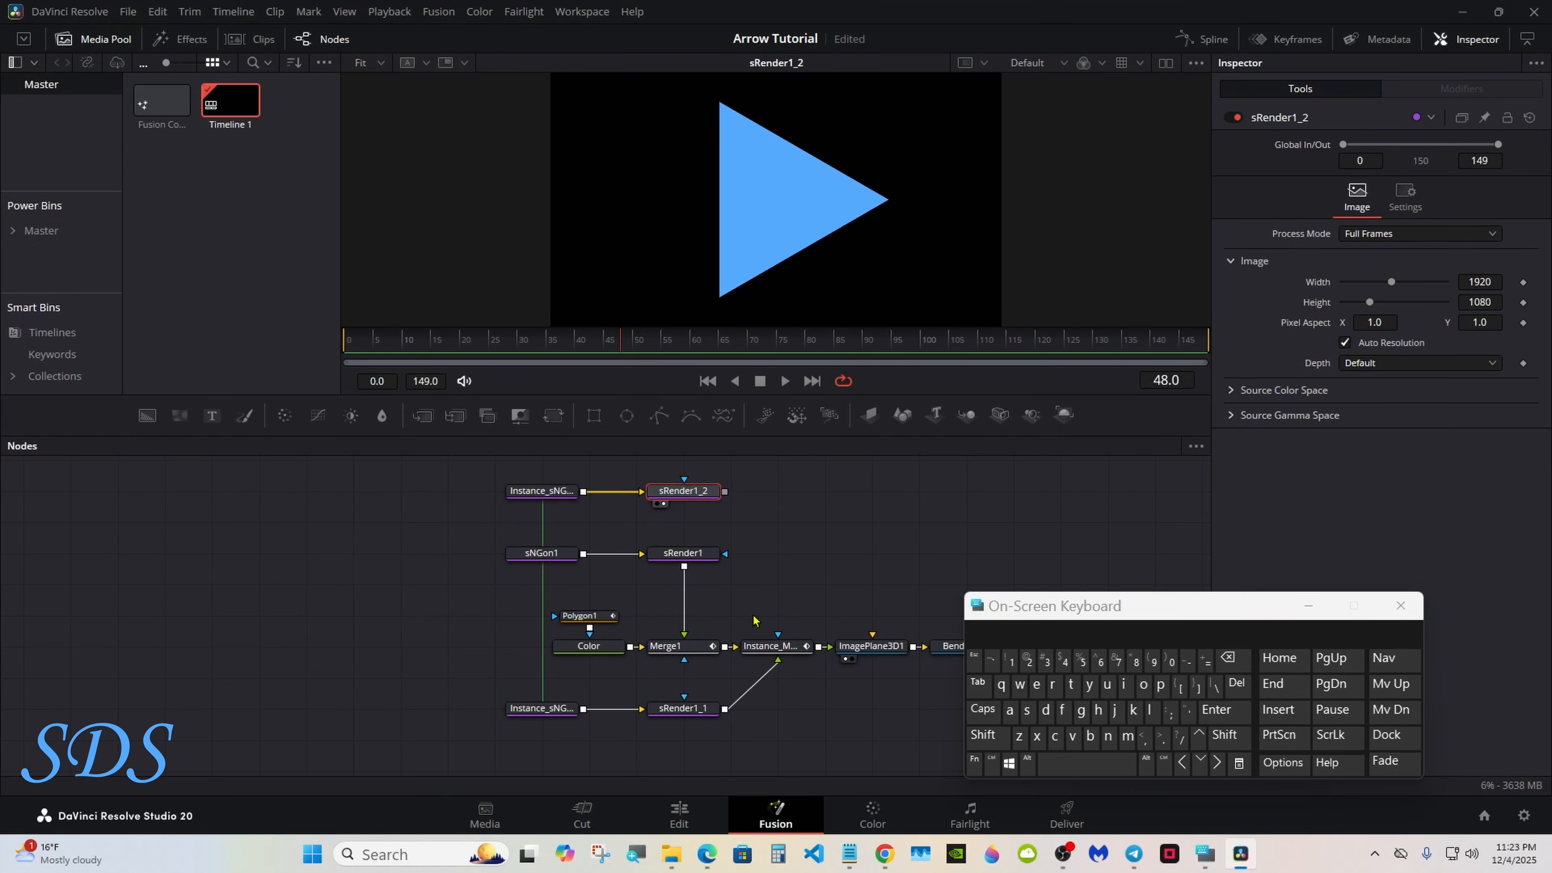
pyautogui.click(542, 498)
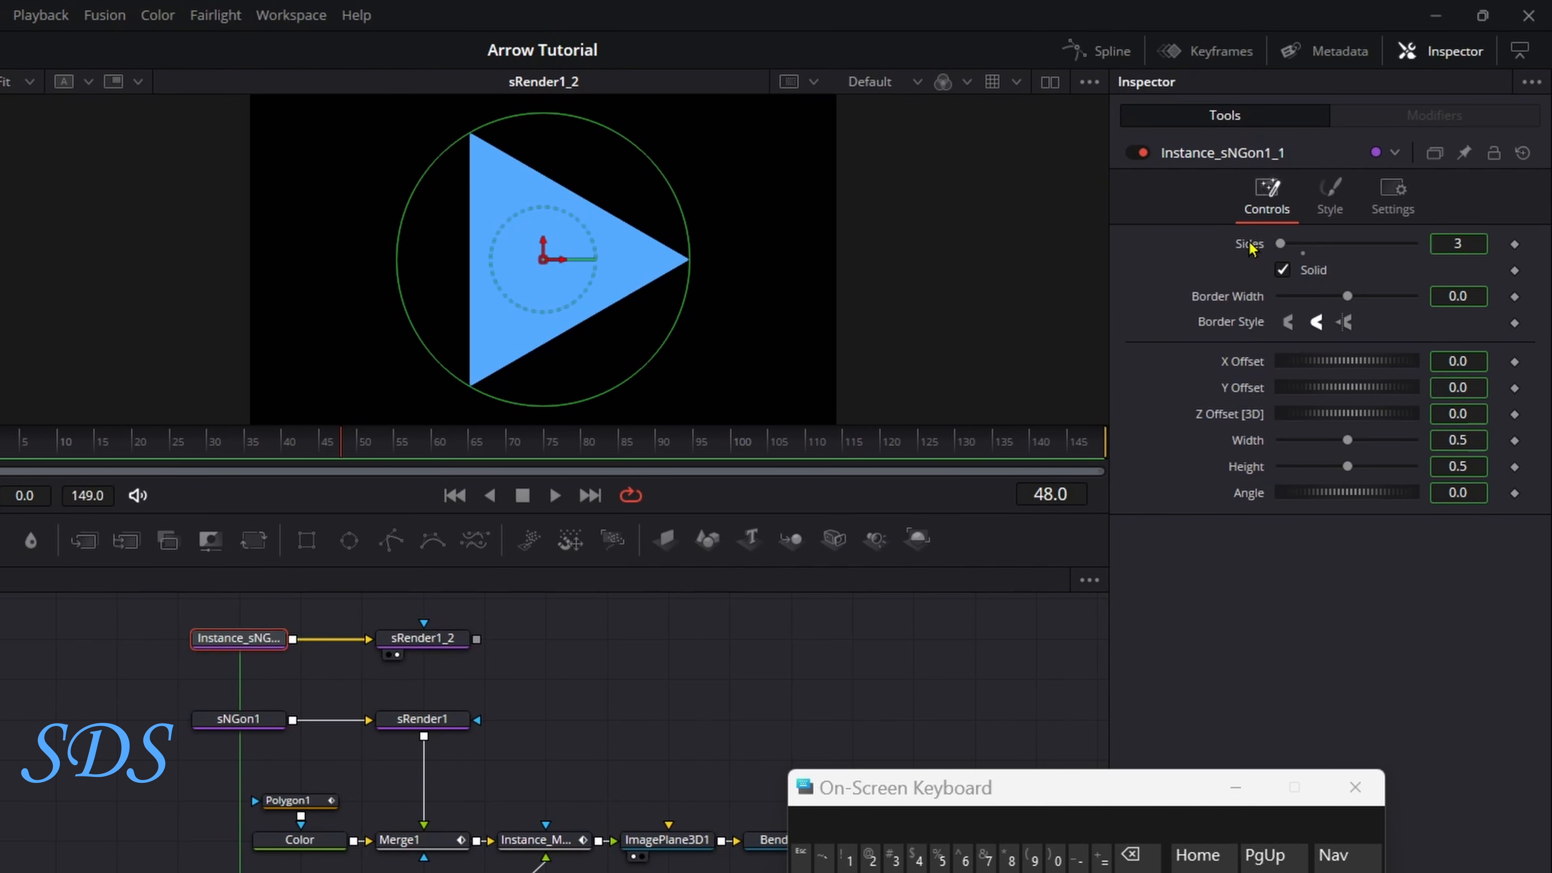
pyautogui.rightClick(1250, 245)
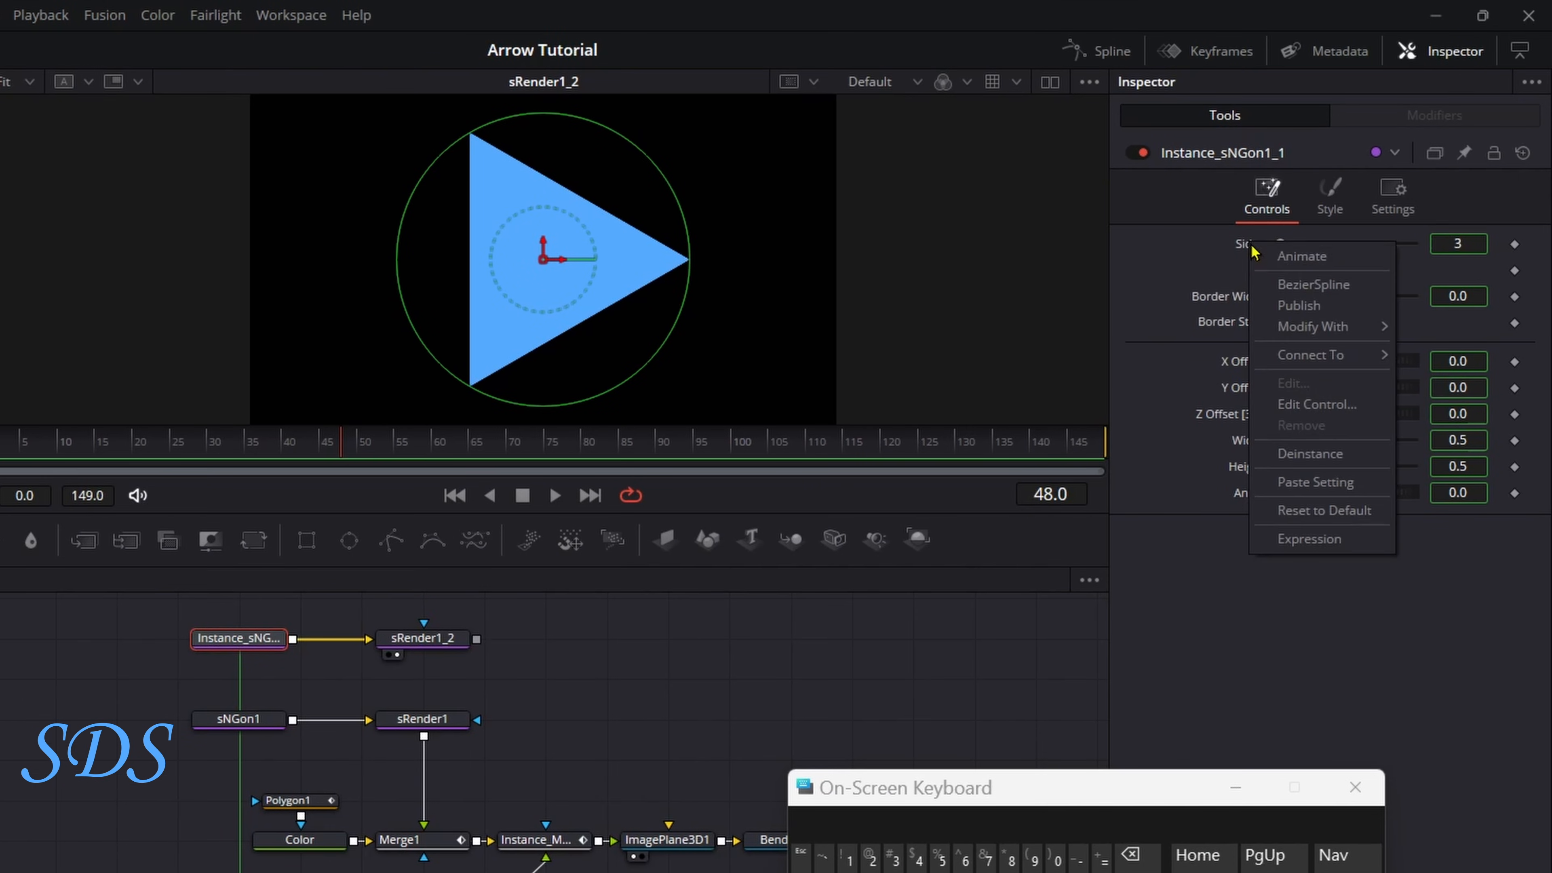
pyautogui.click(1300, 456)
pyautogui.moveTo(1280, 244); pyautogui.dragTo(1414, 244)
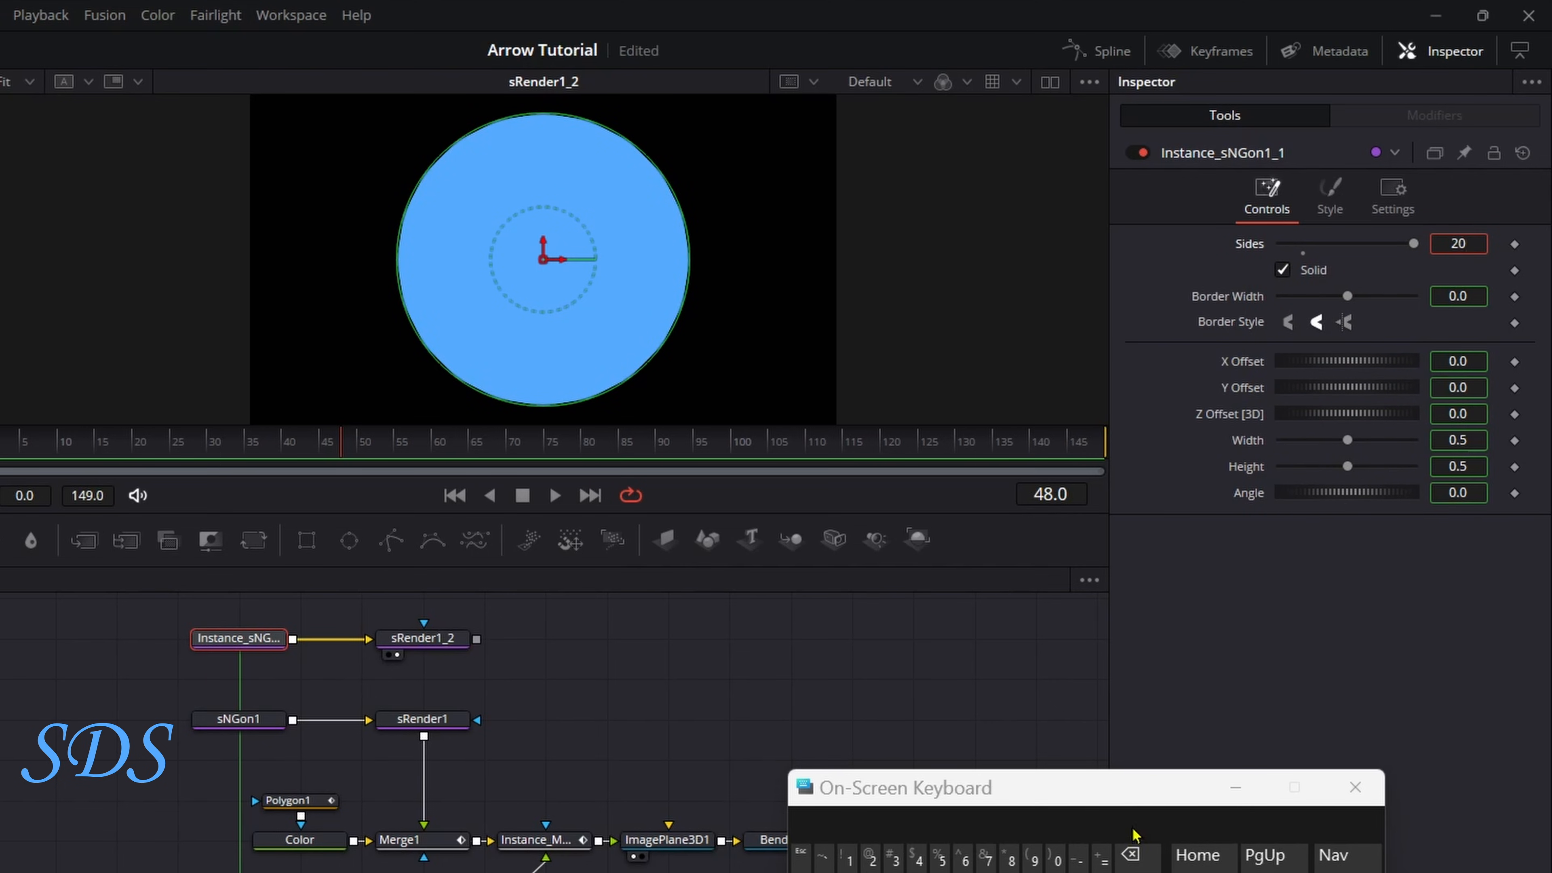
pyautogui.click(1130, 854)
pyautogui.click(1130, 854)
pyautogui.click(849, 856)
pyautogui.click(1057, 858)
pyautogui.click(1057, 857)
pyautogui.press('Tab')
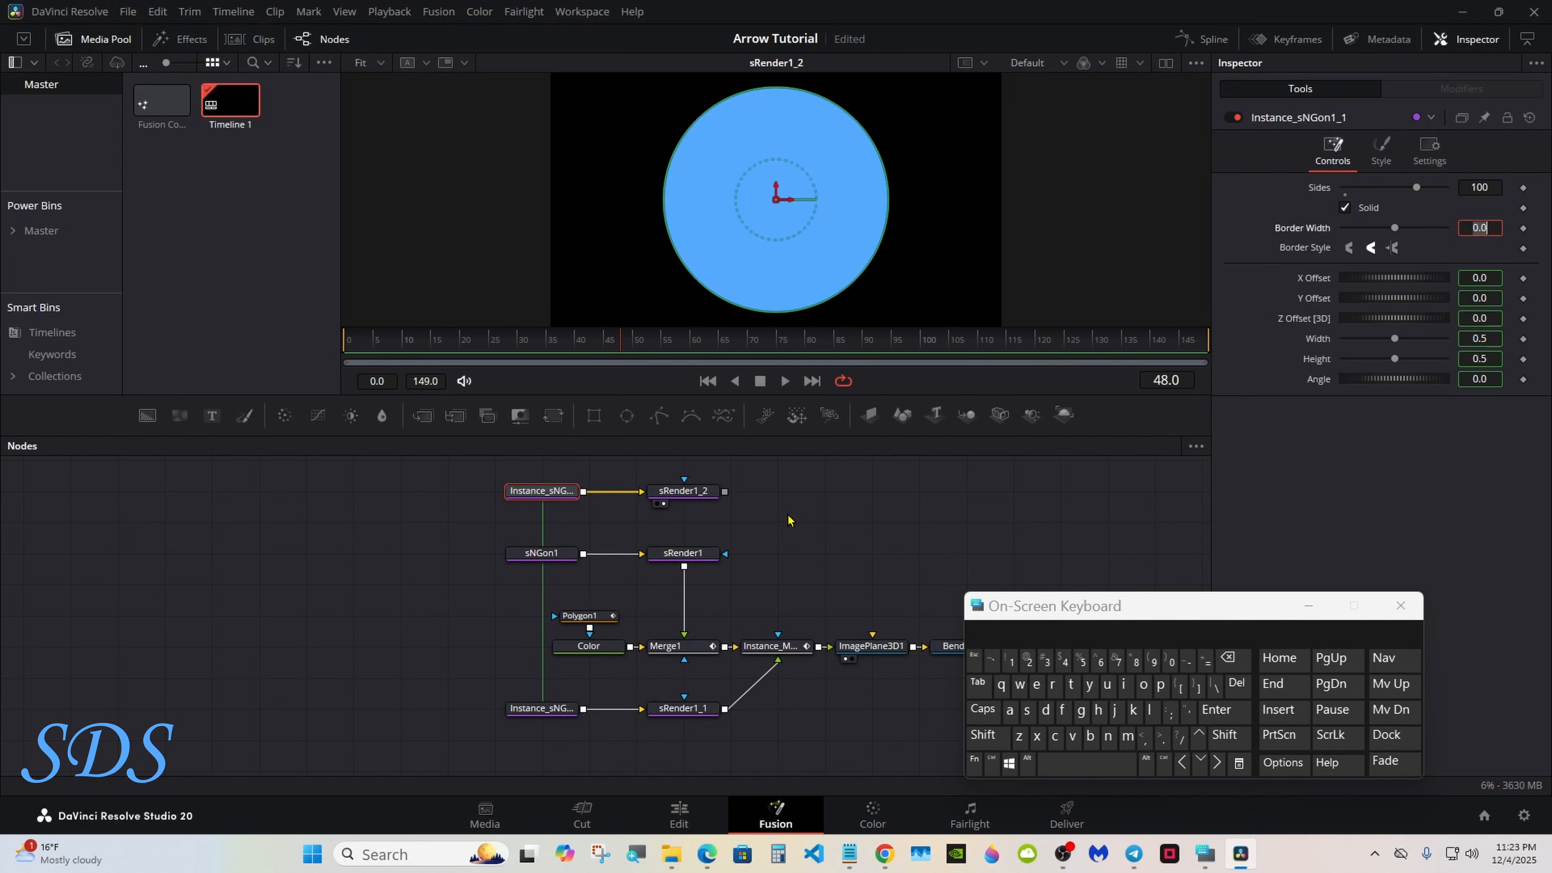
# Add a Dissolve node in the empty area beside sRender1, finding the tool with the search term "diss".
pyautogui.moveTo(1039, 605); pyautogui.dragTo(1115, 608)
pyautogui.click(816, 564)
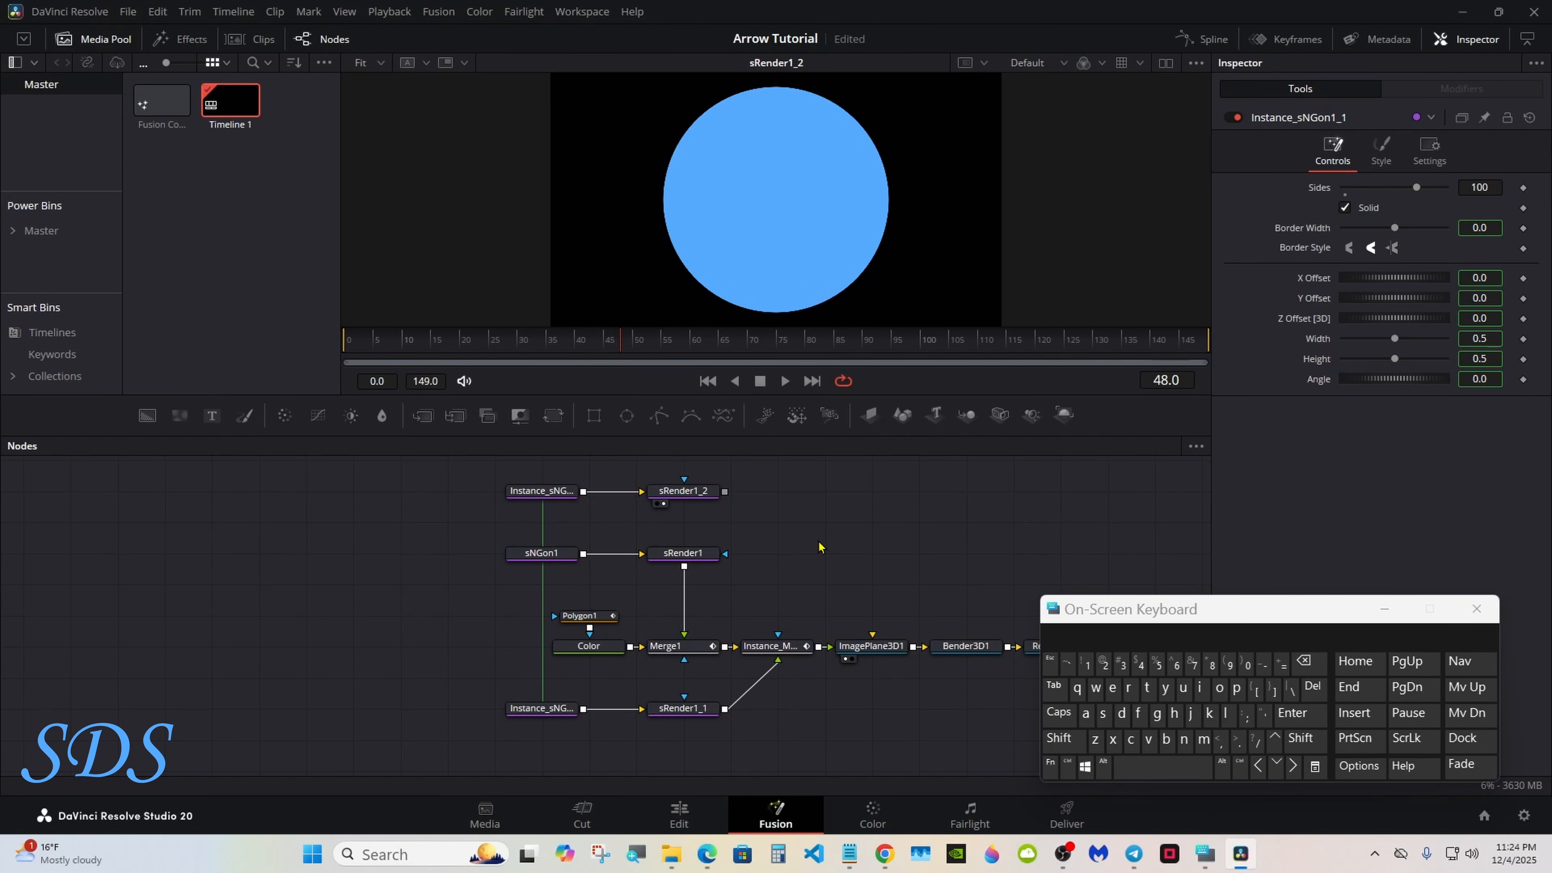
pyautogui.click(1059, 738)
pyautogui.click(1136, 768)
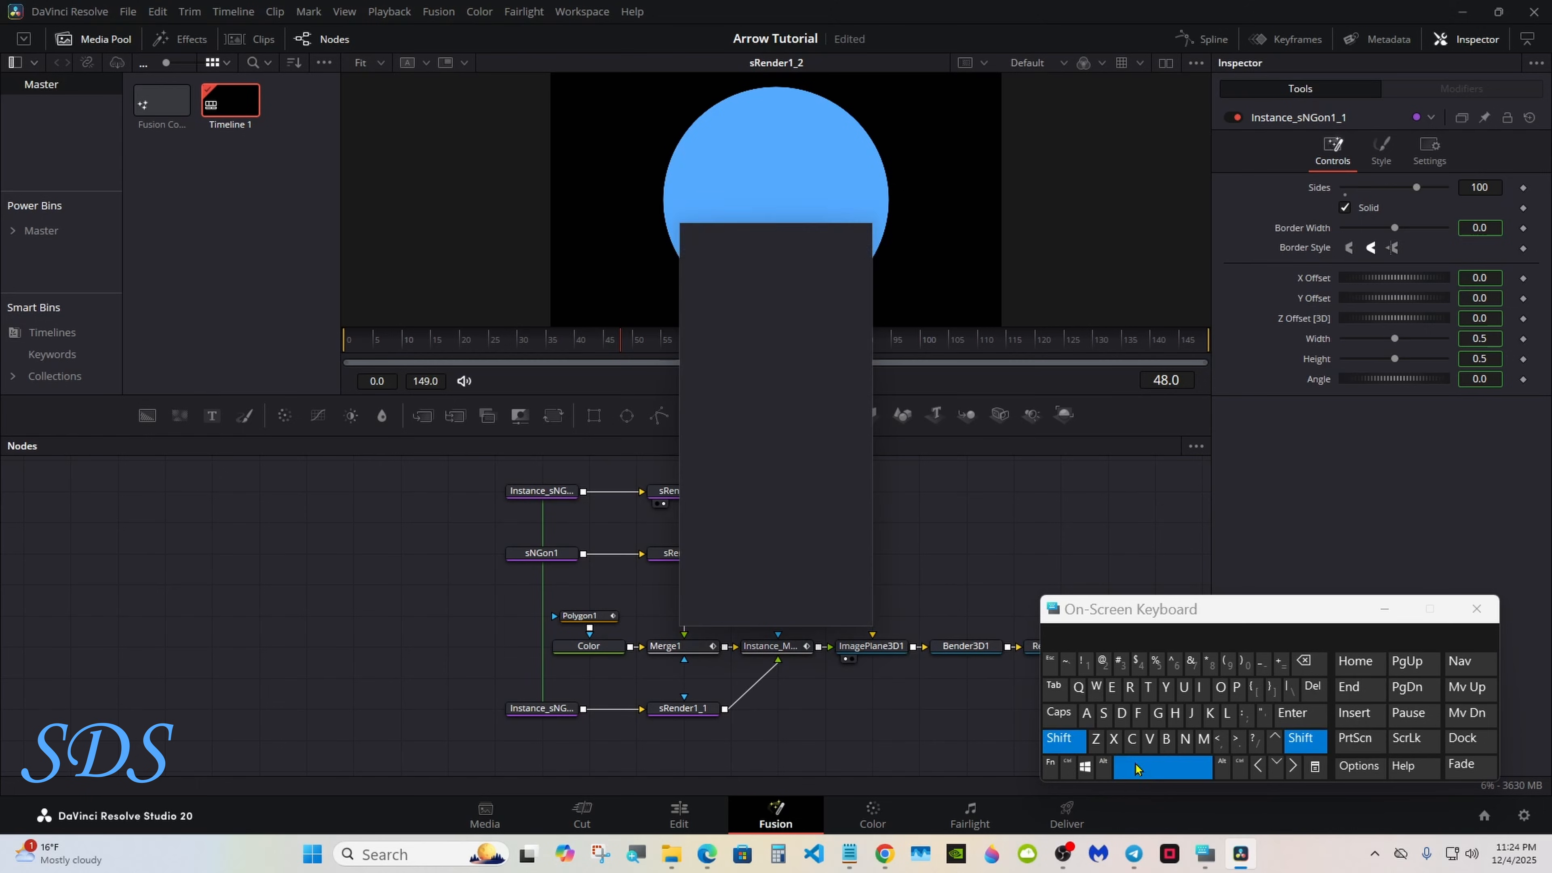
pyautogui.click(1122, 713)
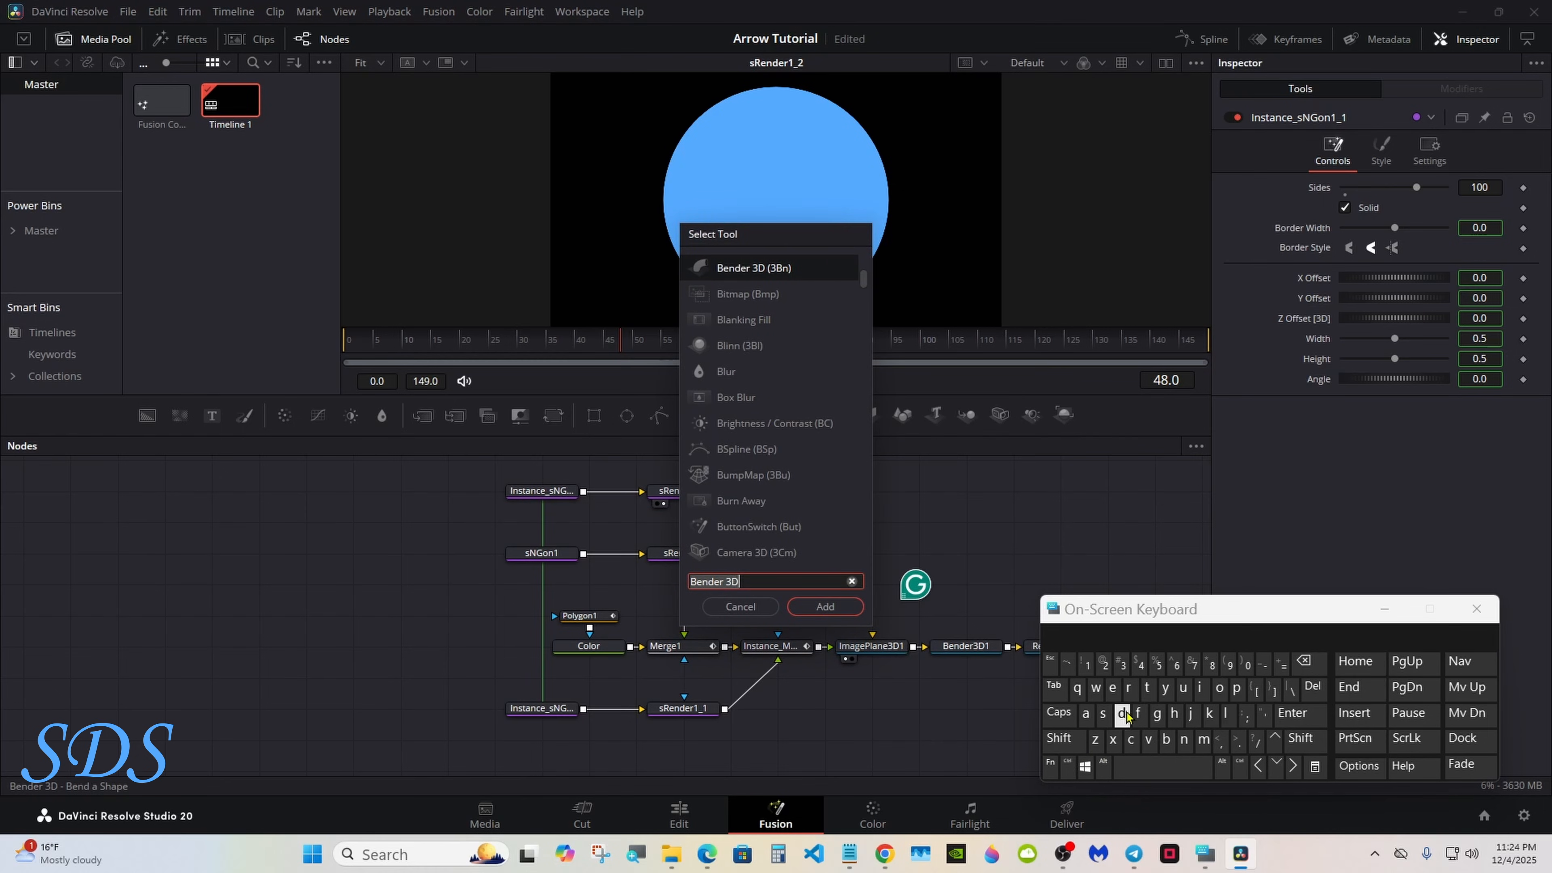
pyautogui.click(1199, 687)
pyautogui.click(1104, 713)
pyautogui.click(1103, 713)
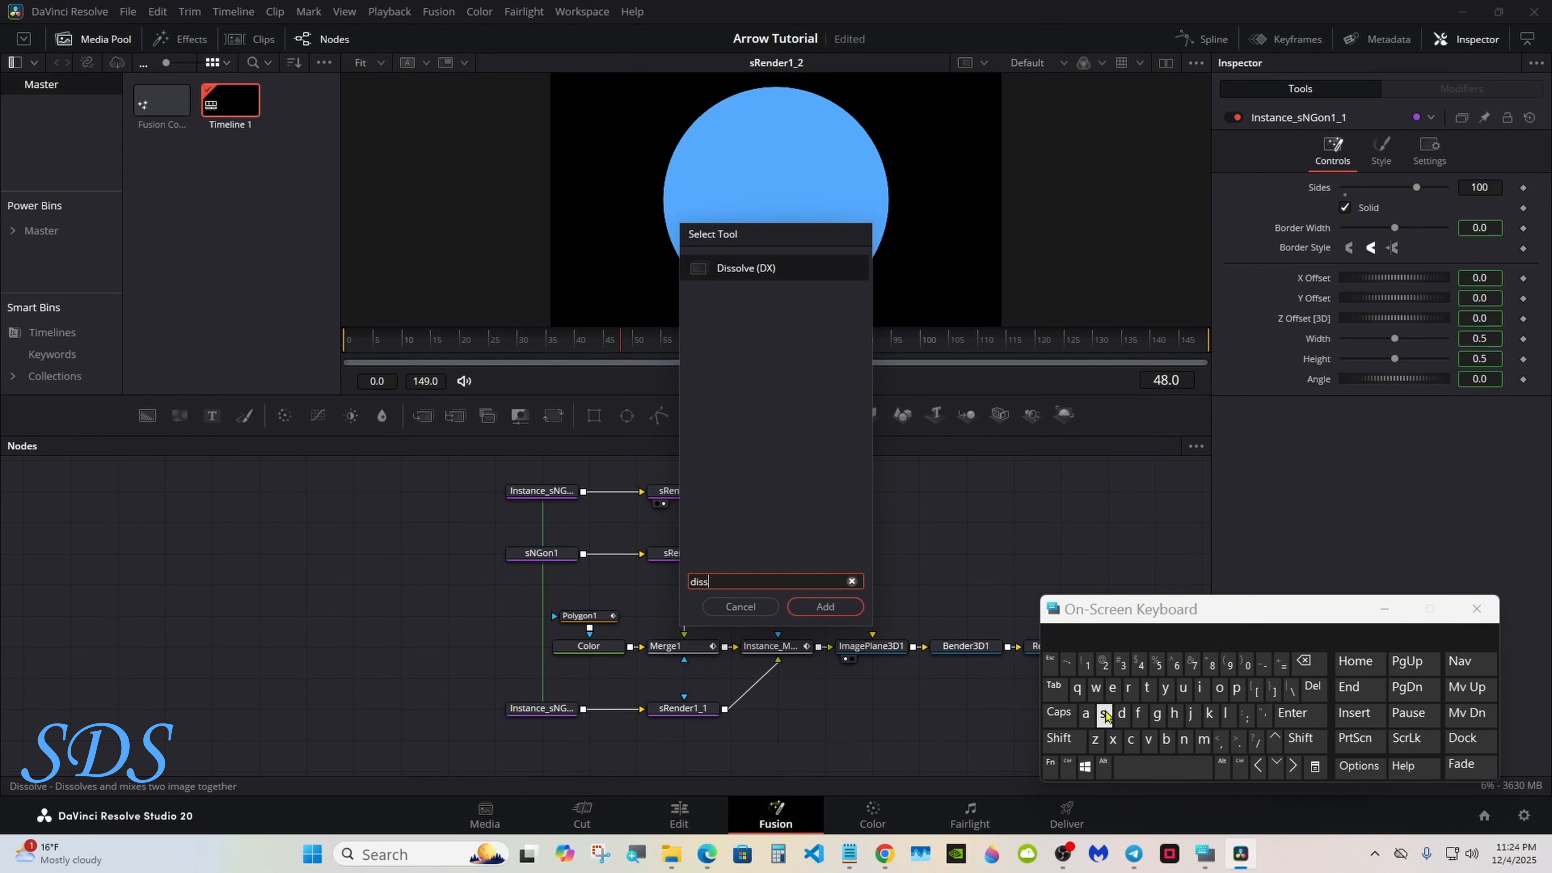
pyautogui.click(761, 272)
pyautogui.click(825, 607)
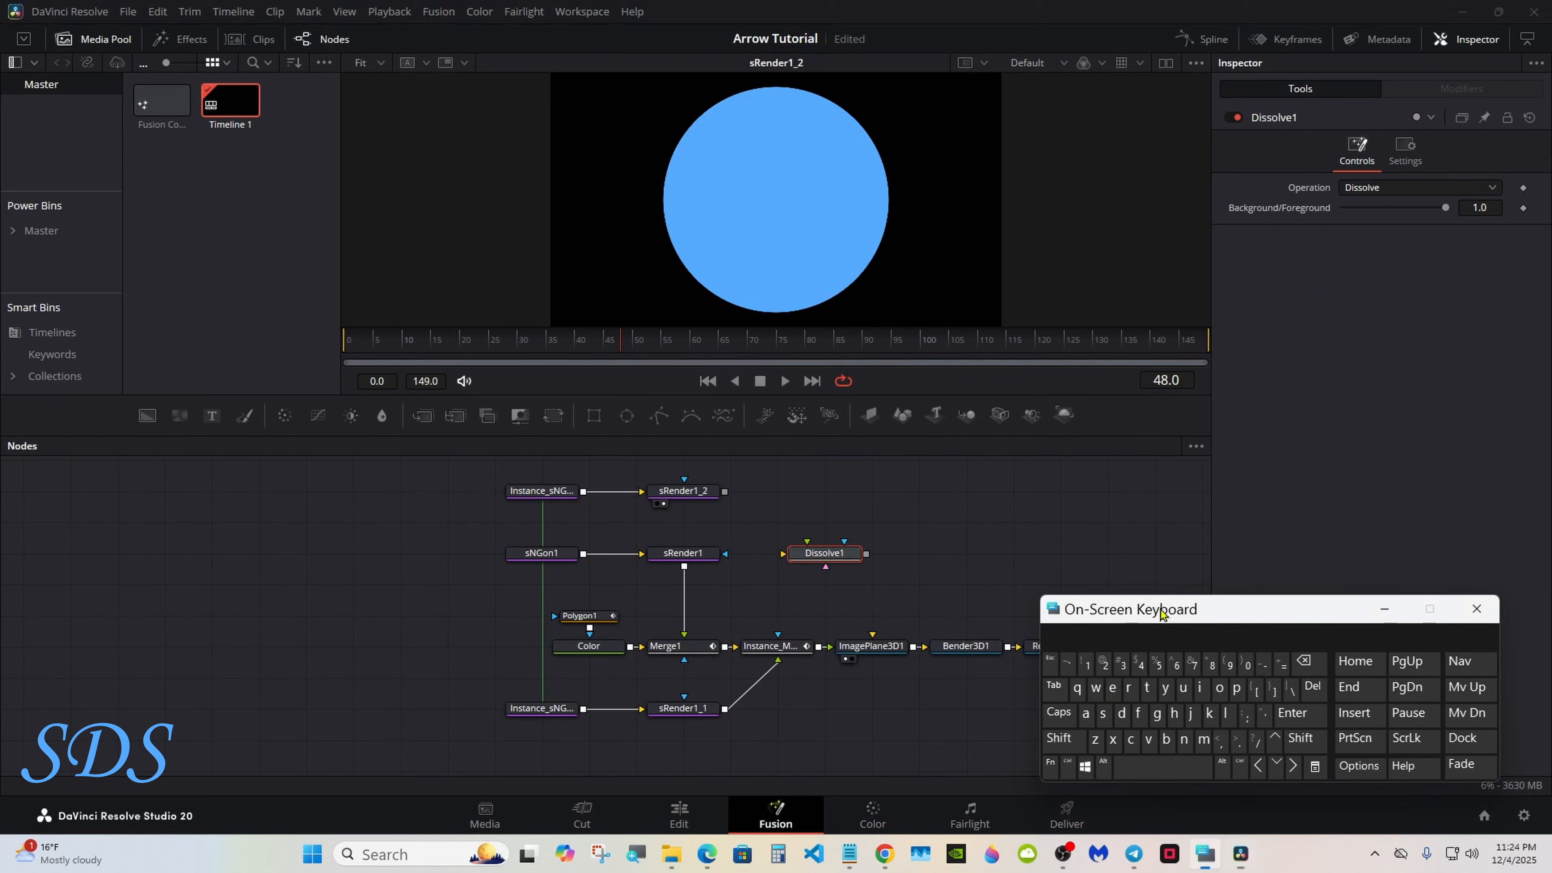
pyautogui.moveTo(1161, 613); pyautogui.dragTo(1055, 629)
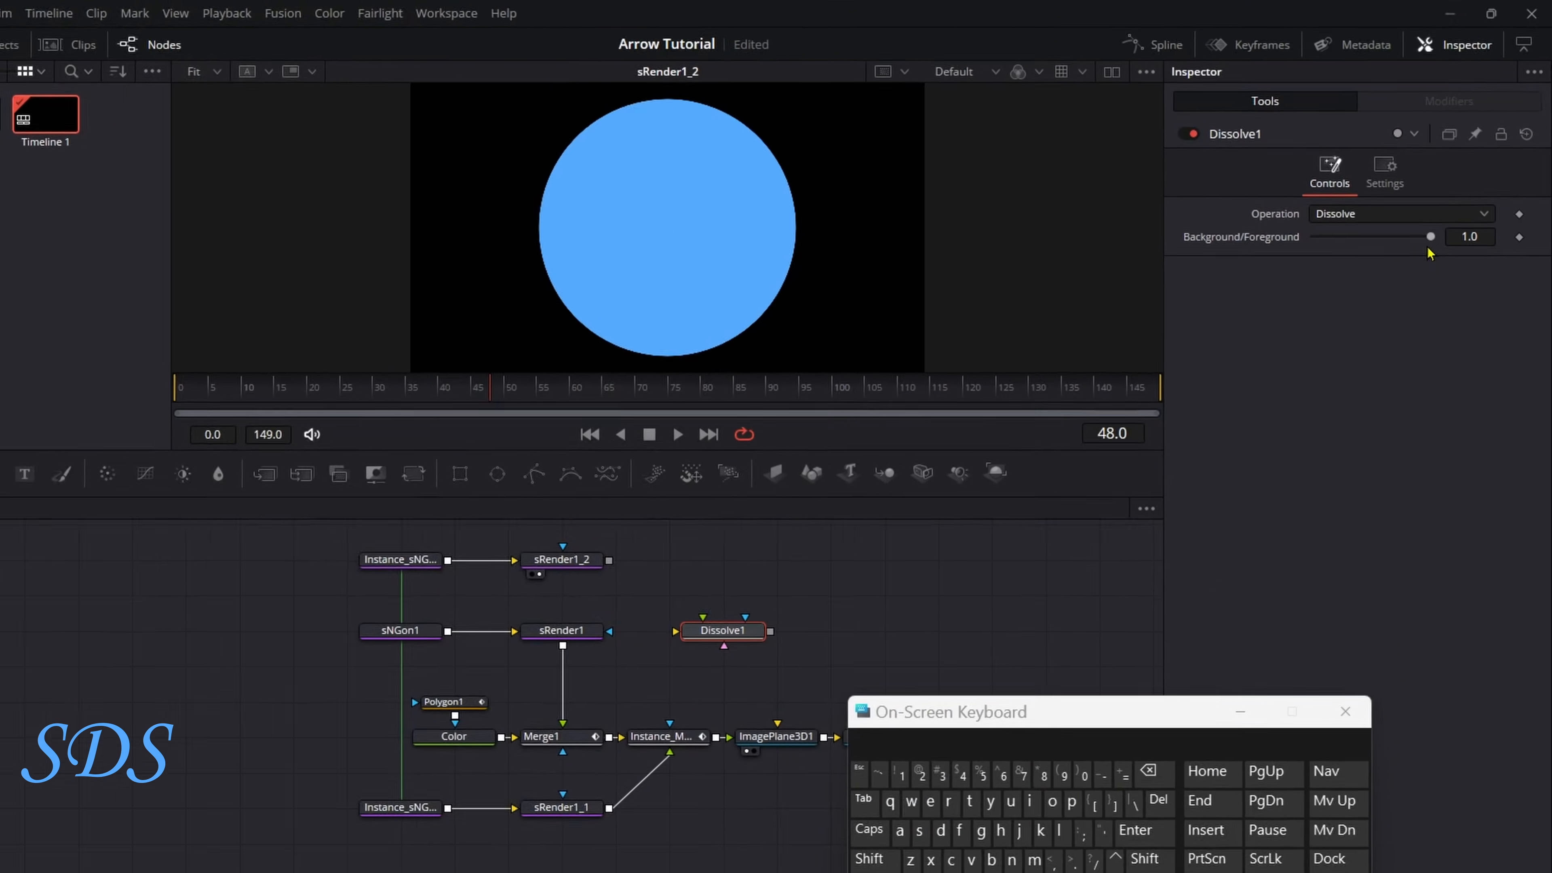
# Set the Dissolve's Background/Foreground to 0.0, rename that control Pointer-Ball and assign it to the User page.
pyautogui.moveTo(1445, 208); pyautogui.dragTo(1340, 217)
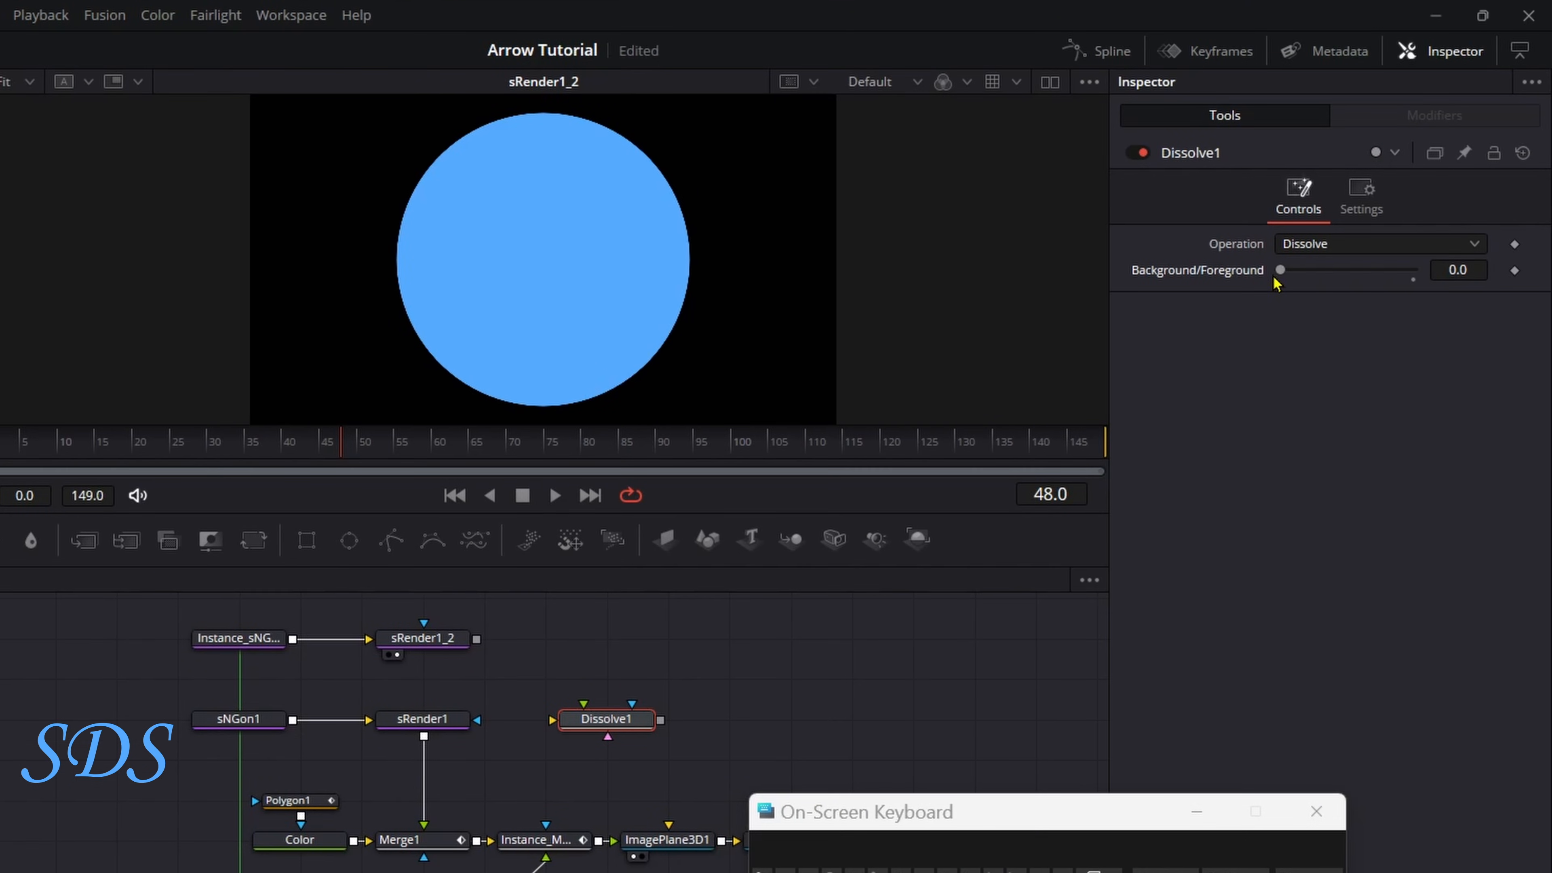
pyautogui.rightClick(1240, 283)
pyautogui.click(1295, 444)
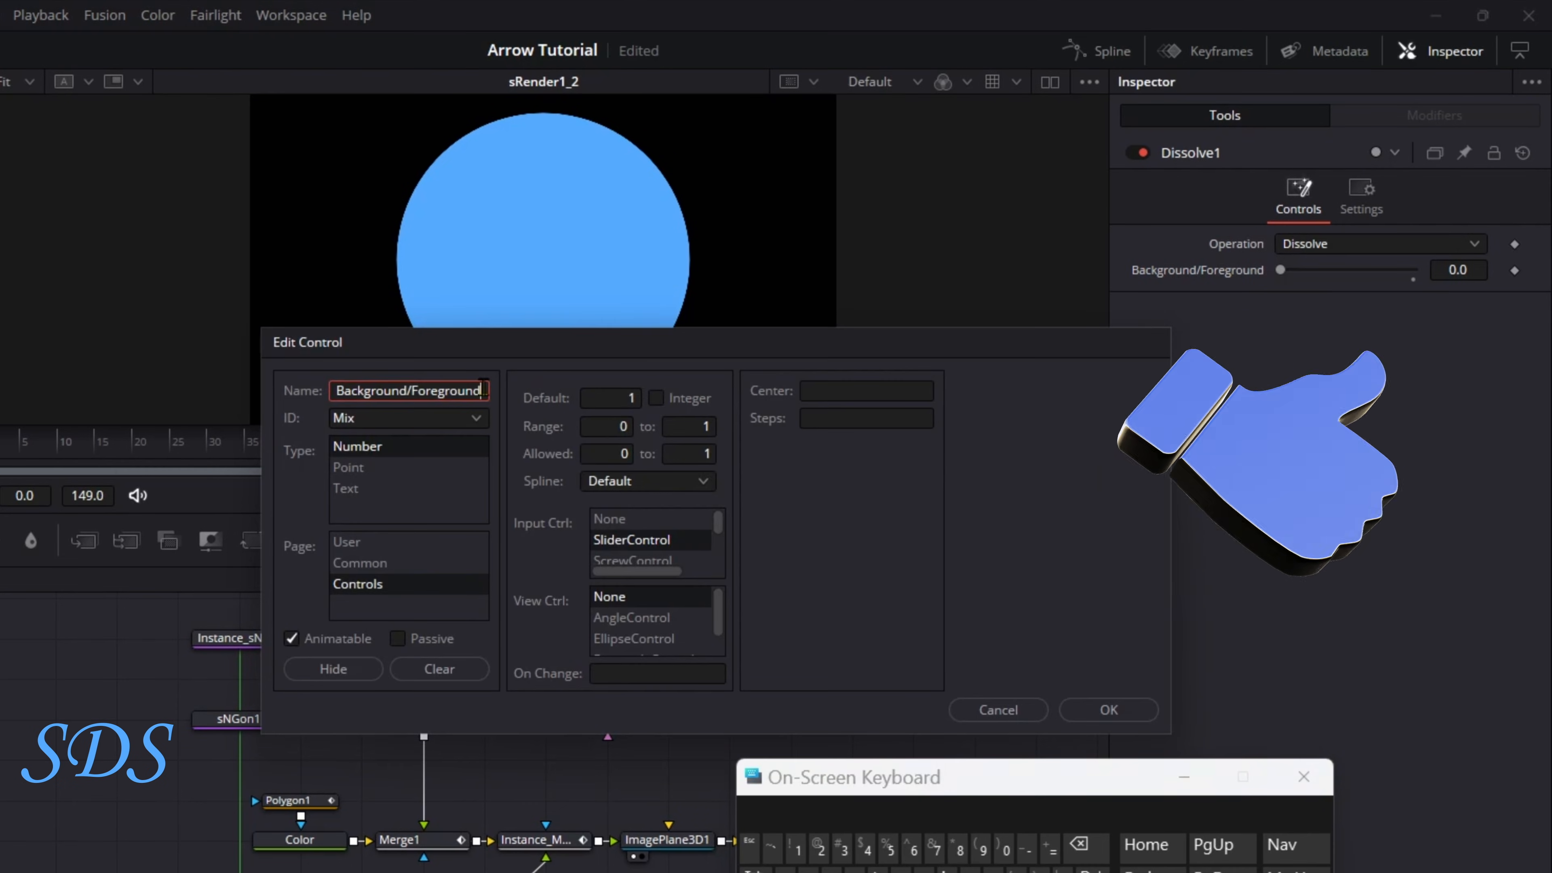
pyautogui.click(1083, 845)
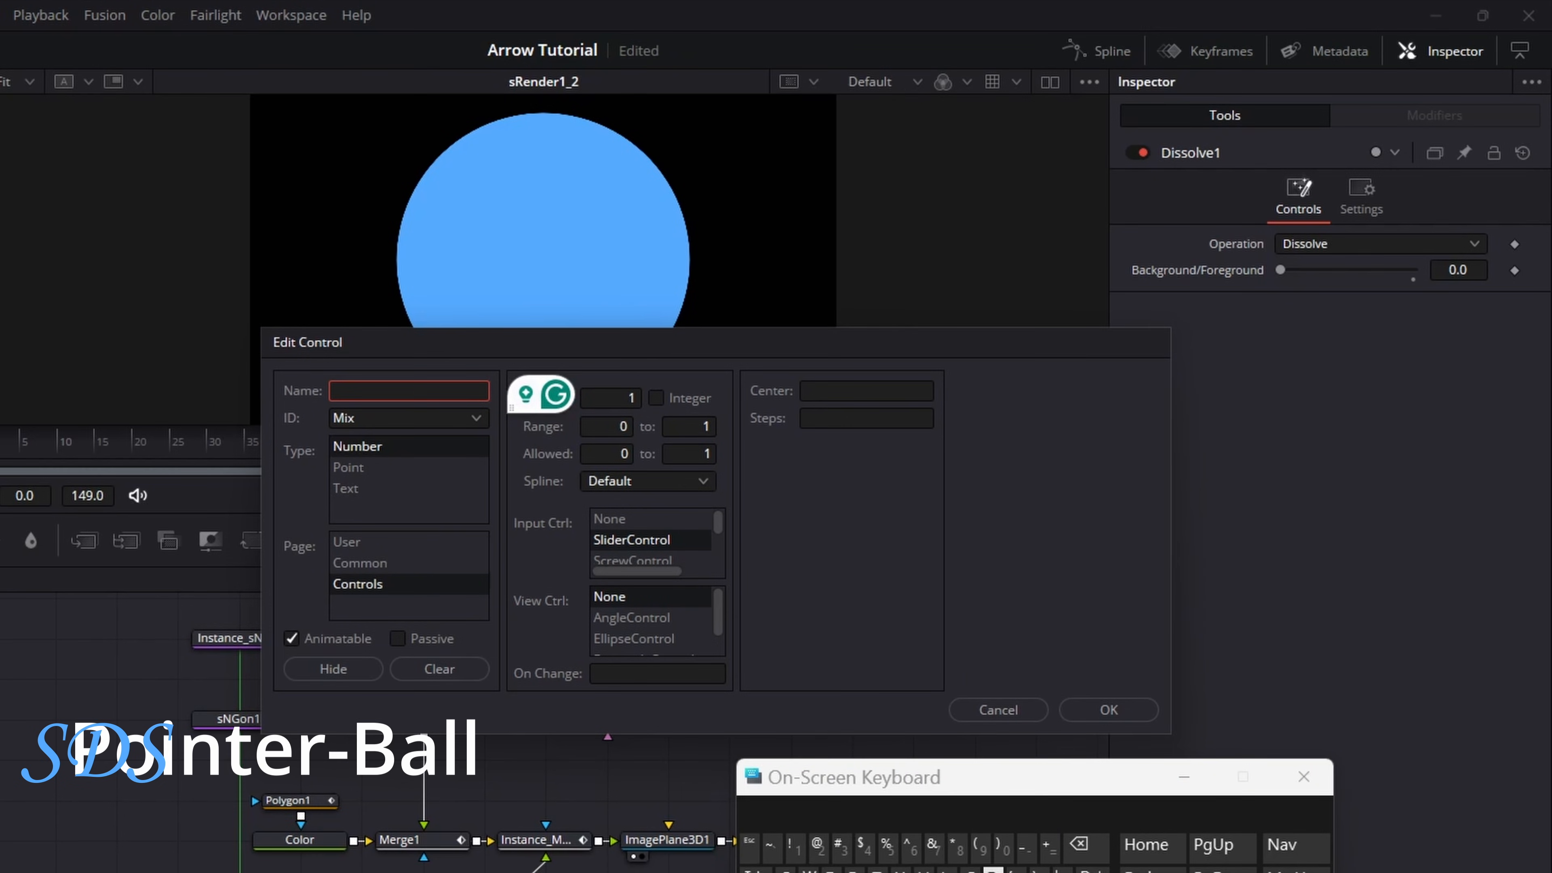
pyautogui.write('Point')
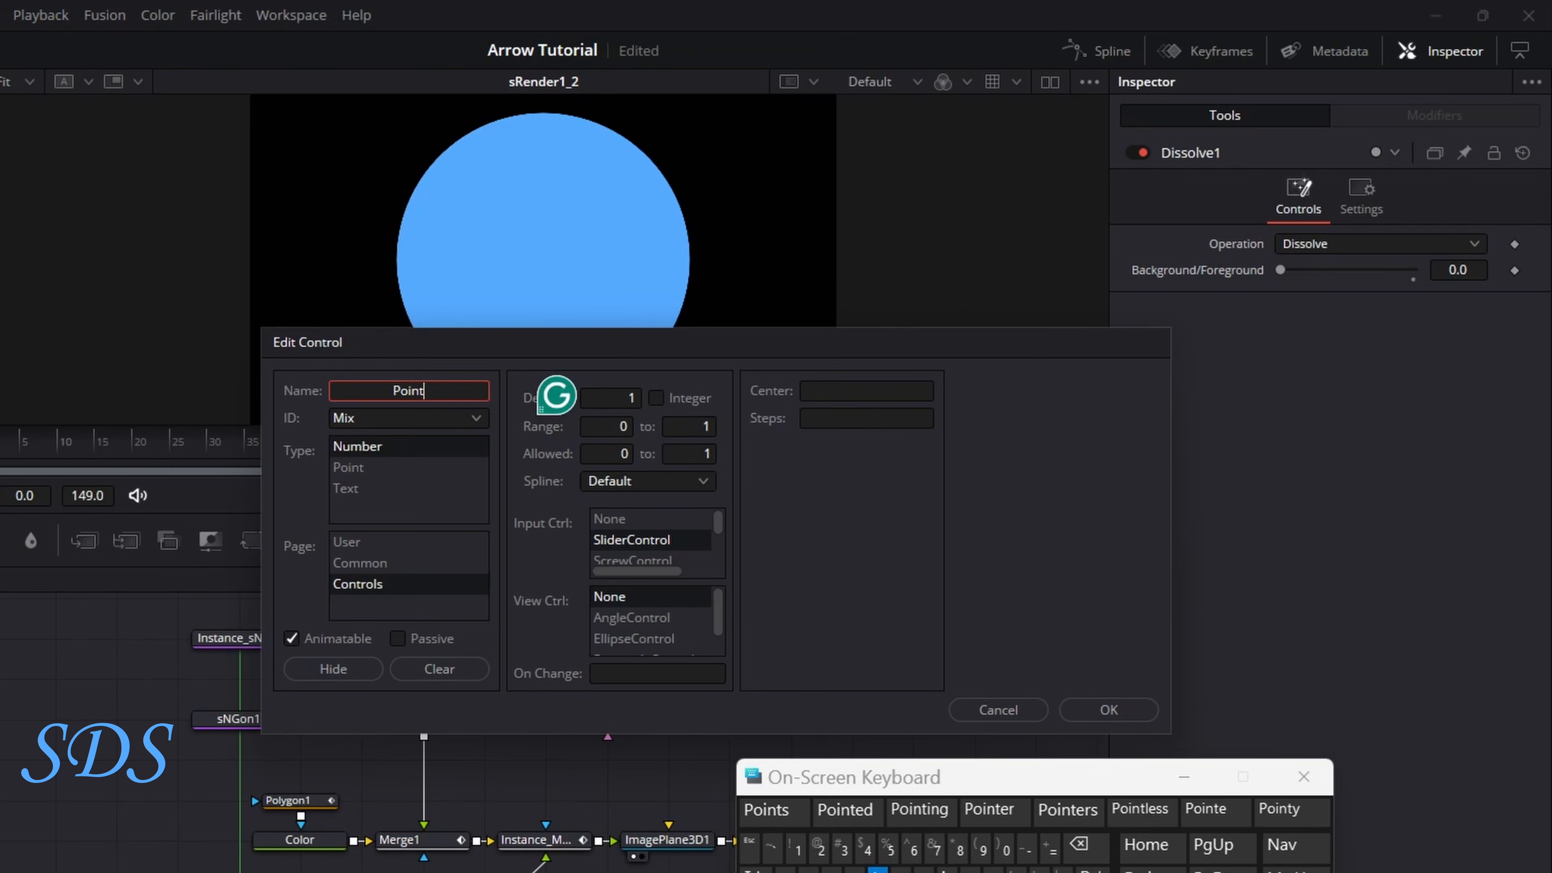
pyautogui.click(987, 809)
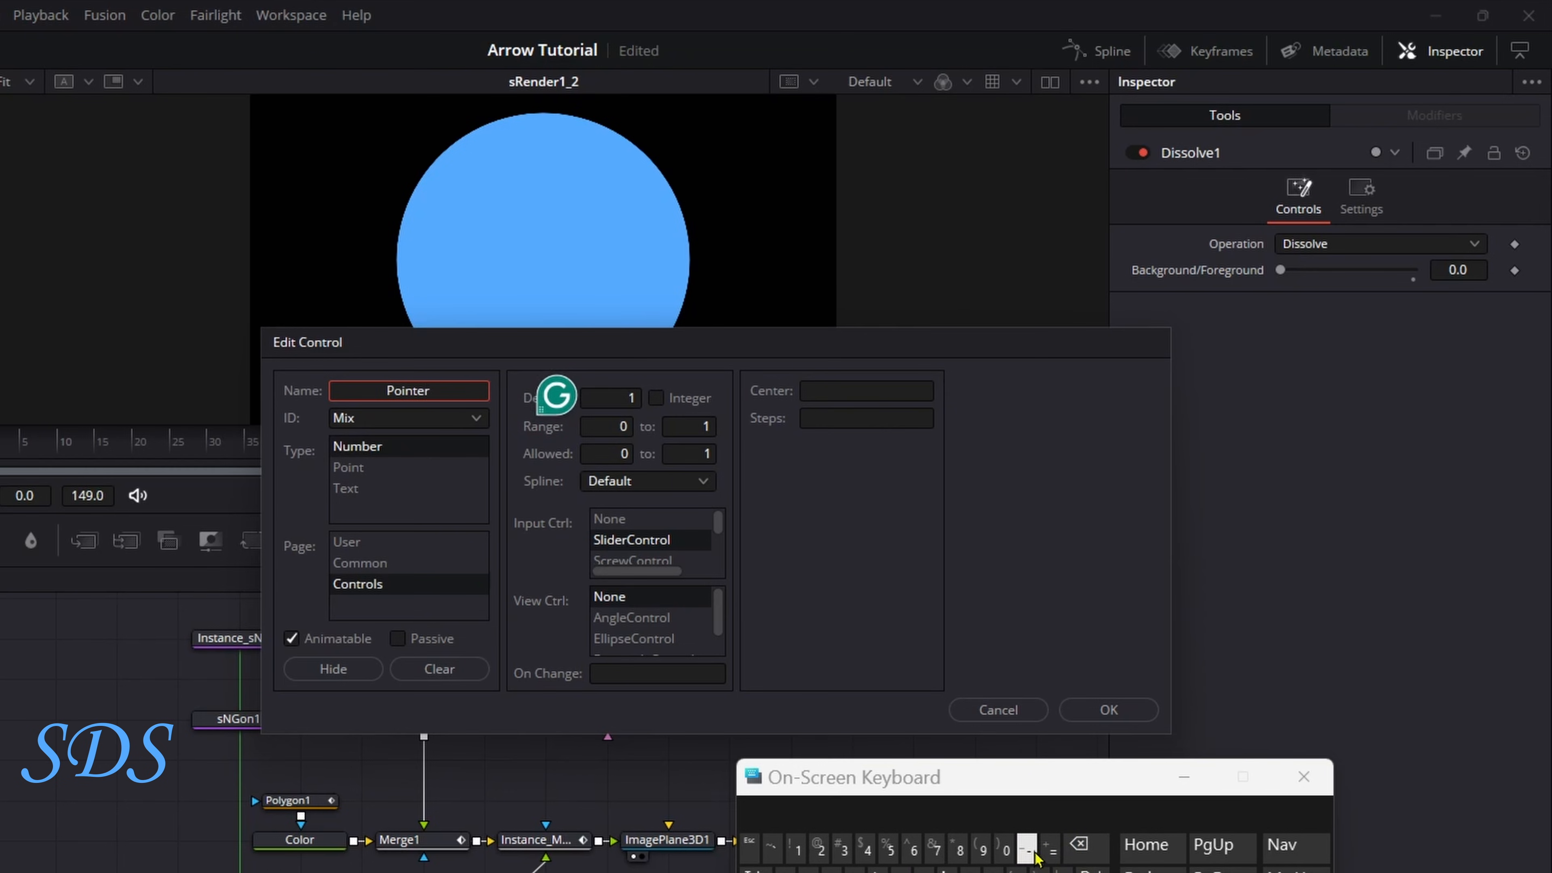
pyautogui.write('-Ball')
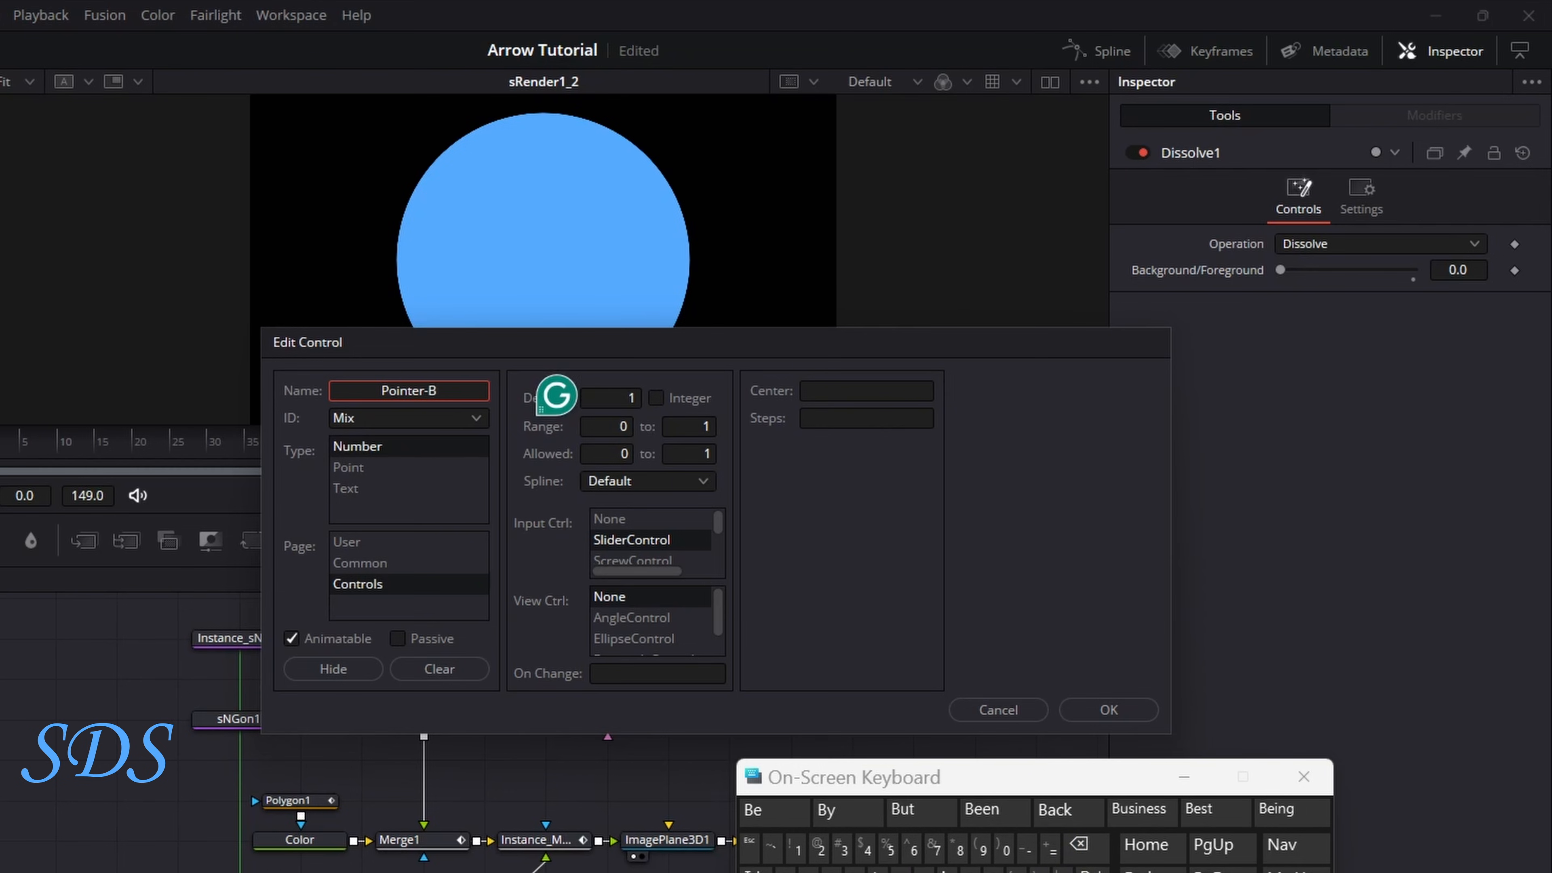
pyautogui.click(410, 546)
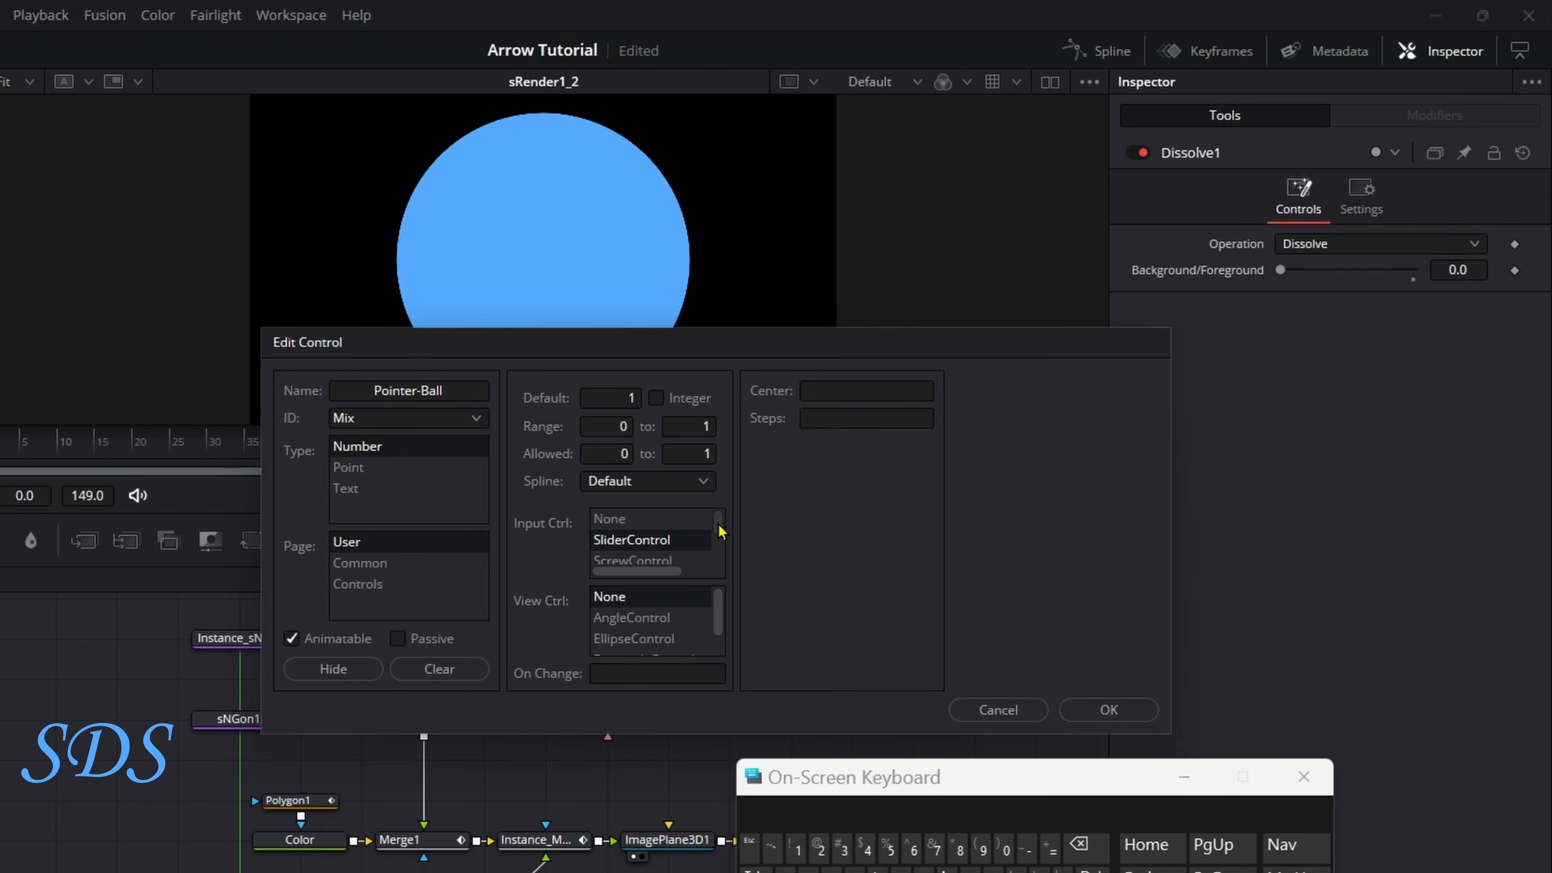
# Make the Pointer-Ball control a MultiButtonControl and add a first item named Pointer.
pyautogui.scroll(-3, 712, 527)
pyautogui.scroll(-2, 715, 540)
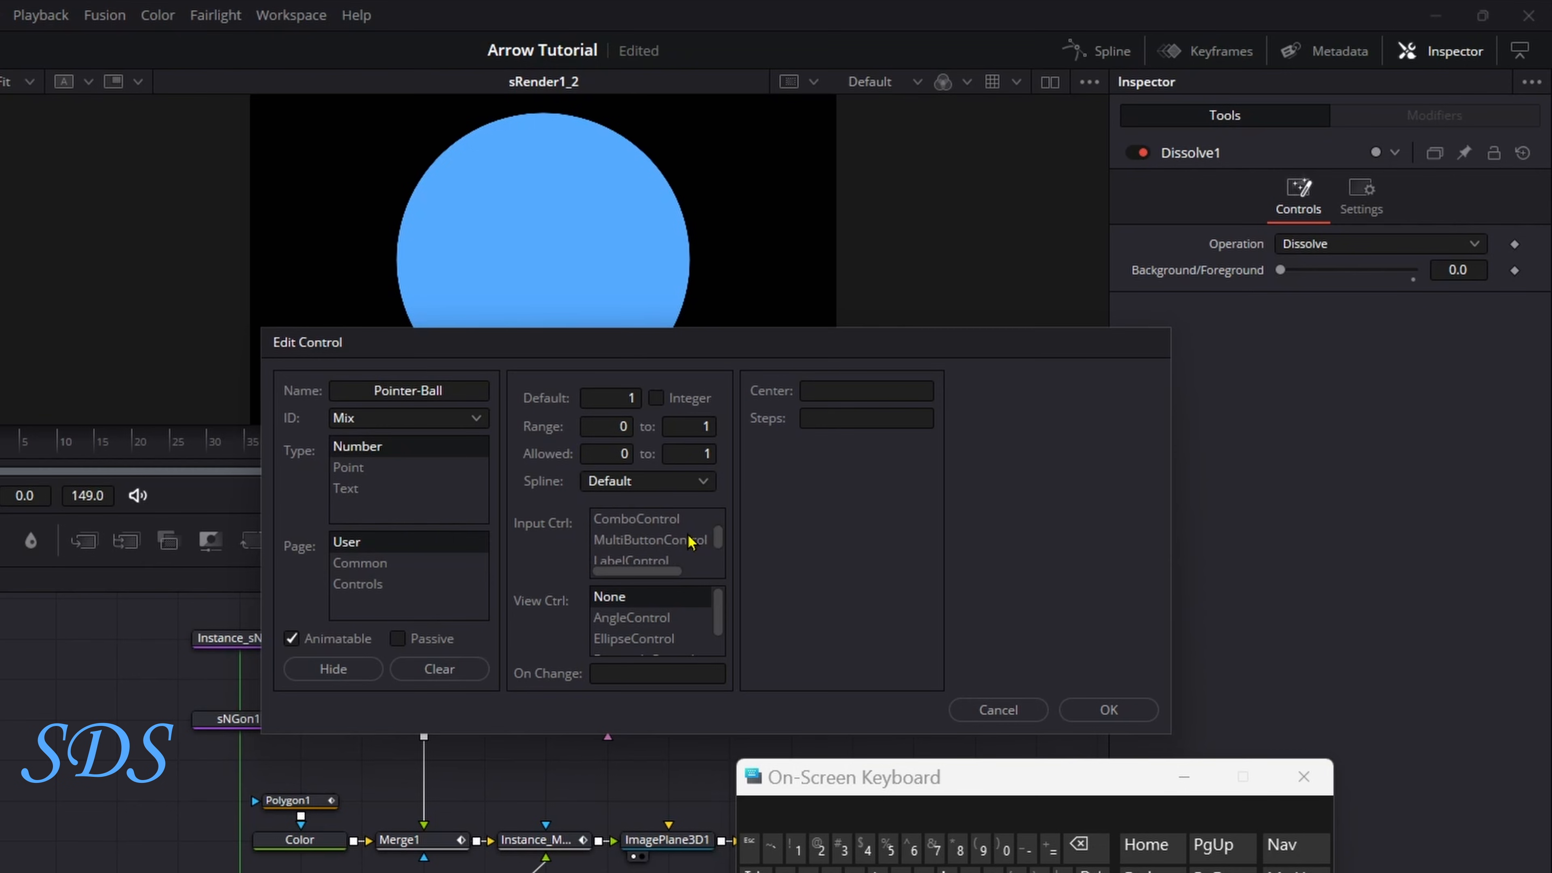
pyautogui.click(689, 541)
pyautogui.click(866, 390)
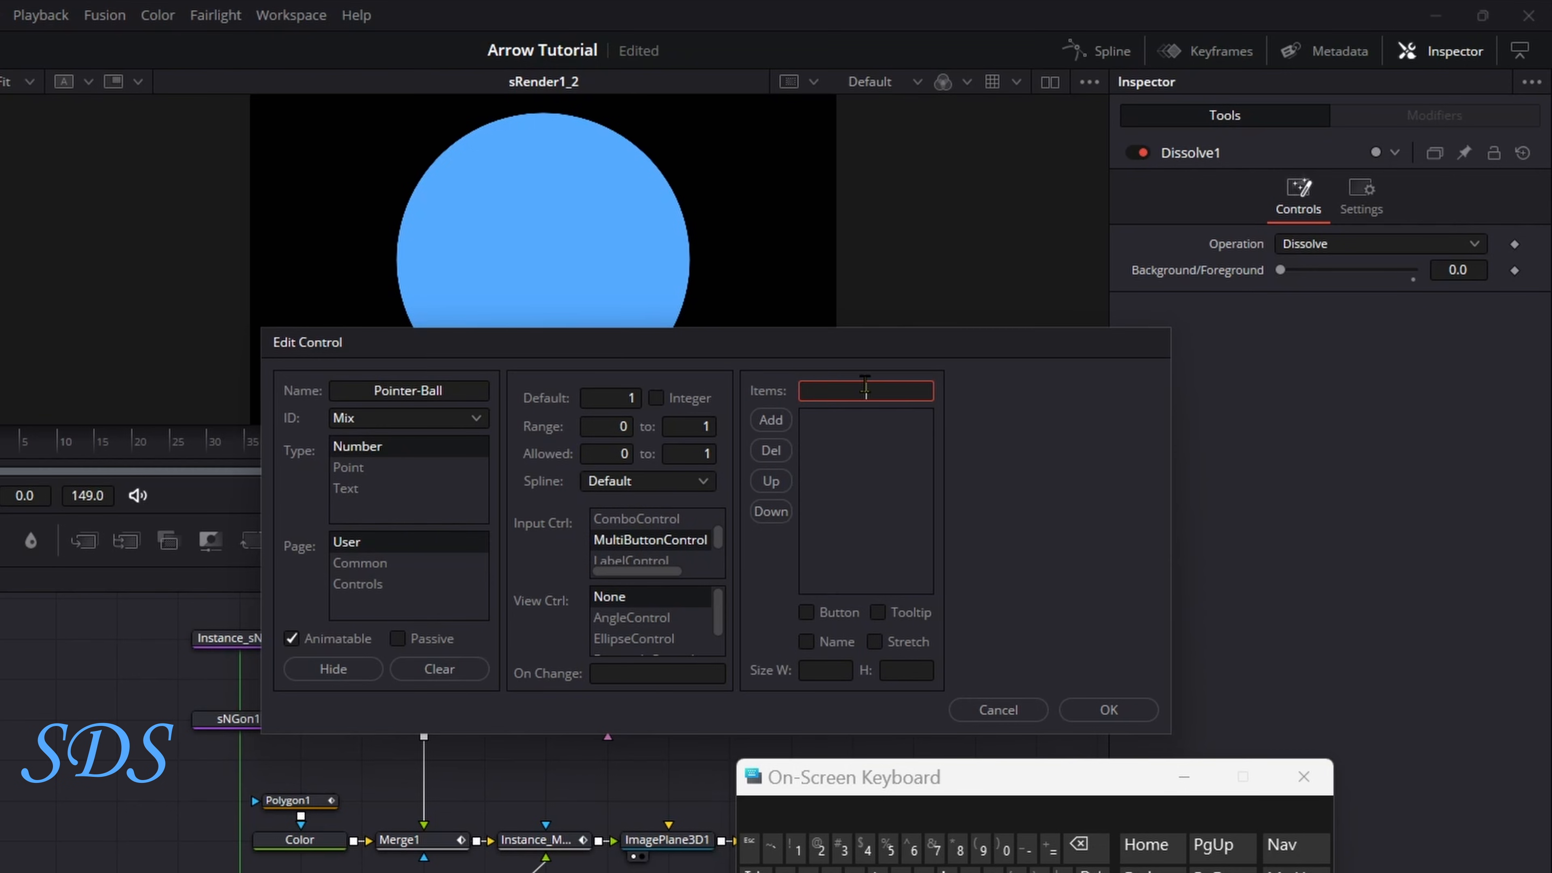
pyautogui.write('Po')
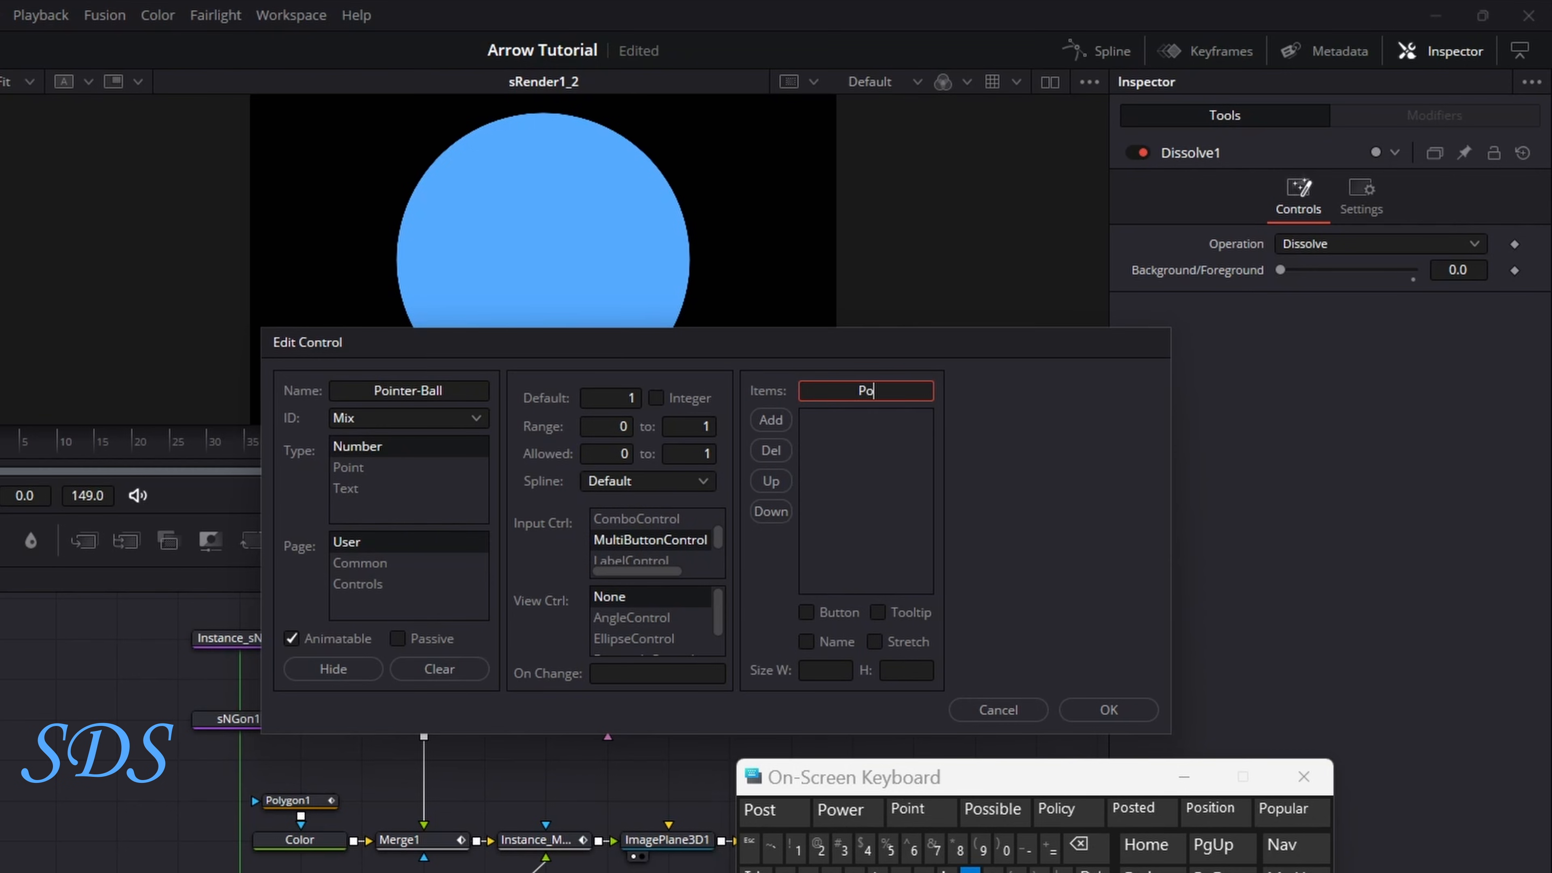
pyautogui.write('int')
pyautogui.click(995, 809)
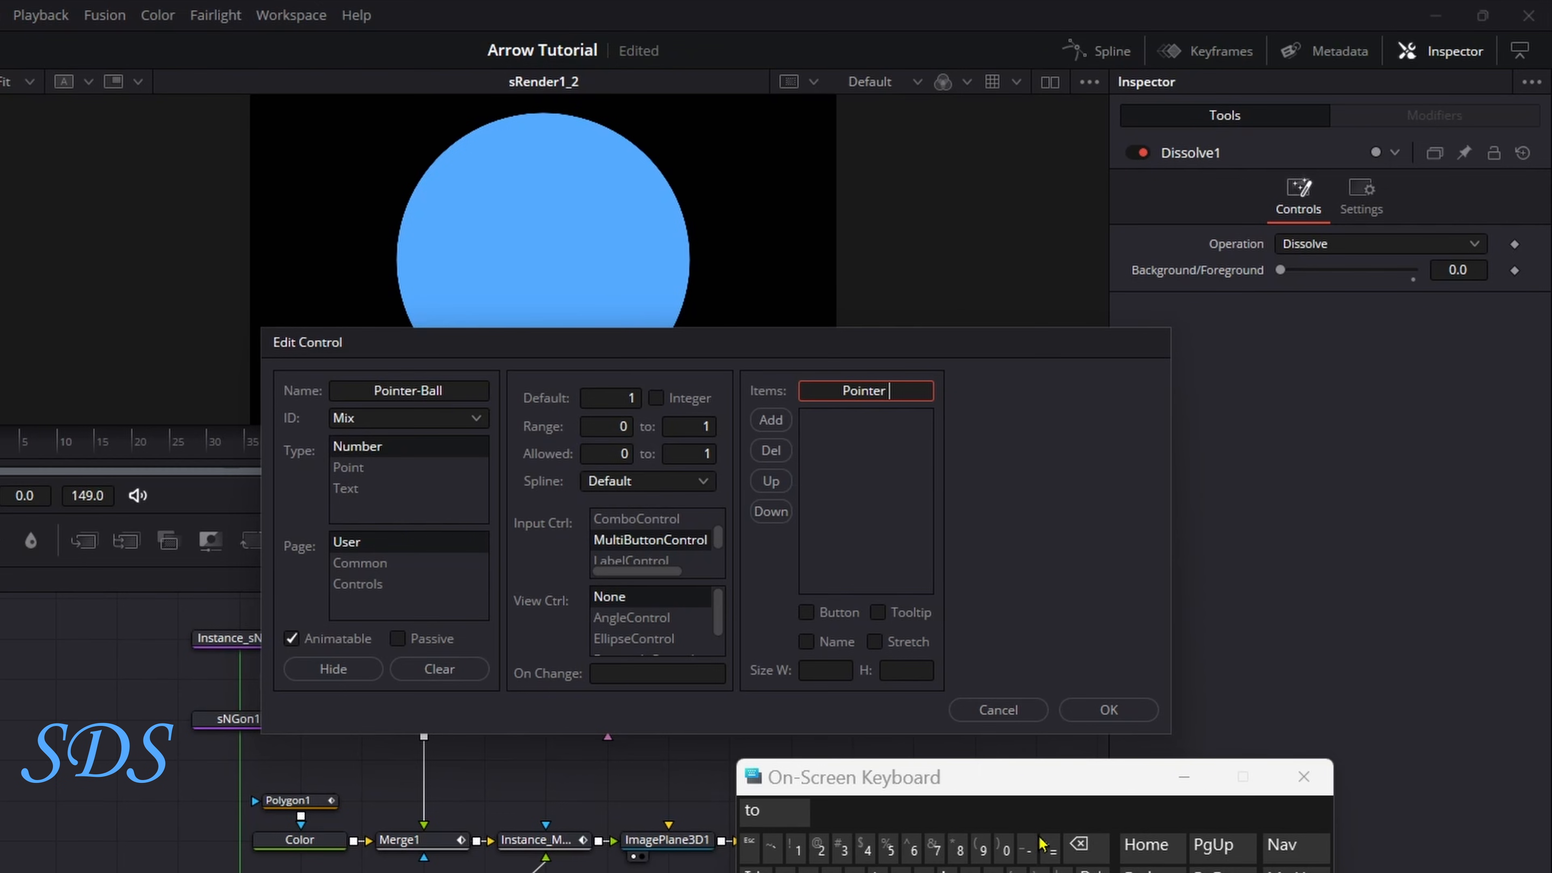
pyautogui.click(771, 420)
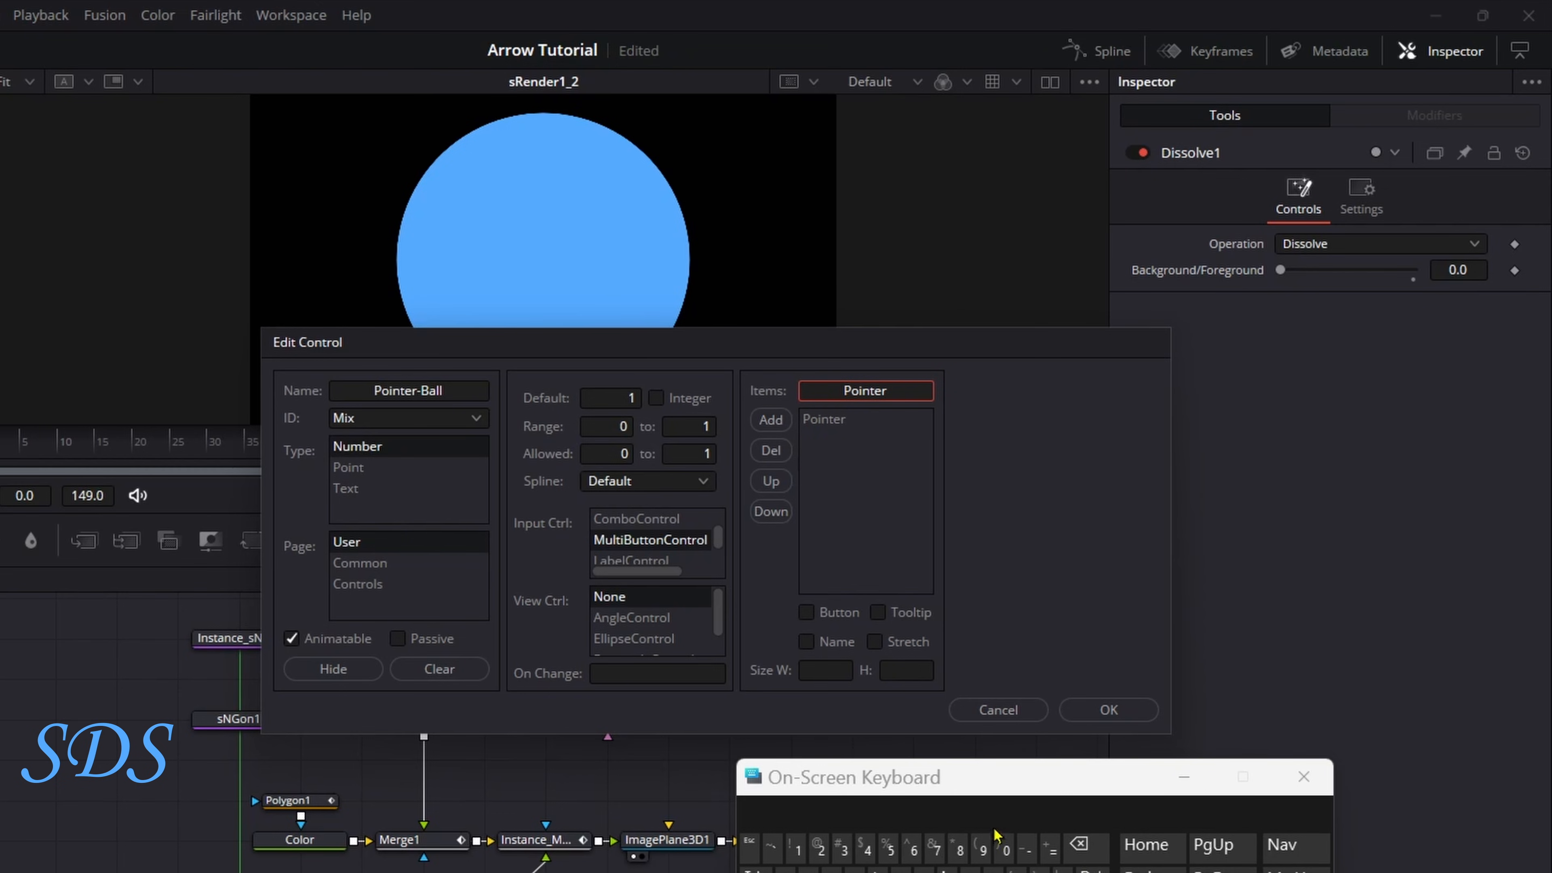
# Add a second item named Ball, enable the Button option and apply the control changes.
pyautogui.click(1086, 845)
pyautogui.write('Ball')
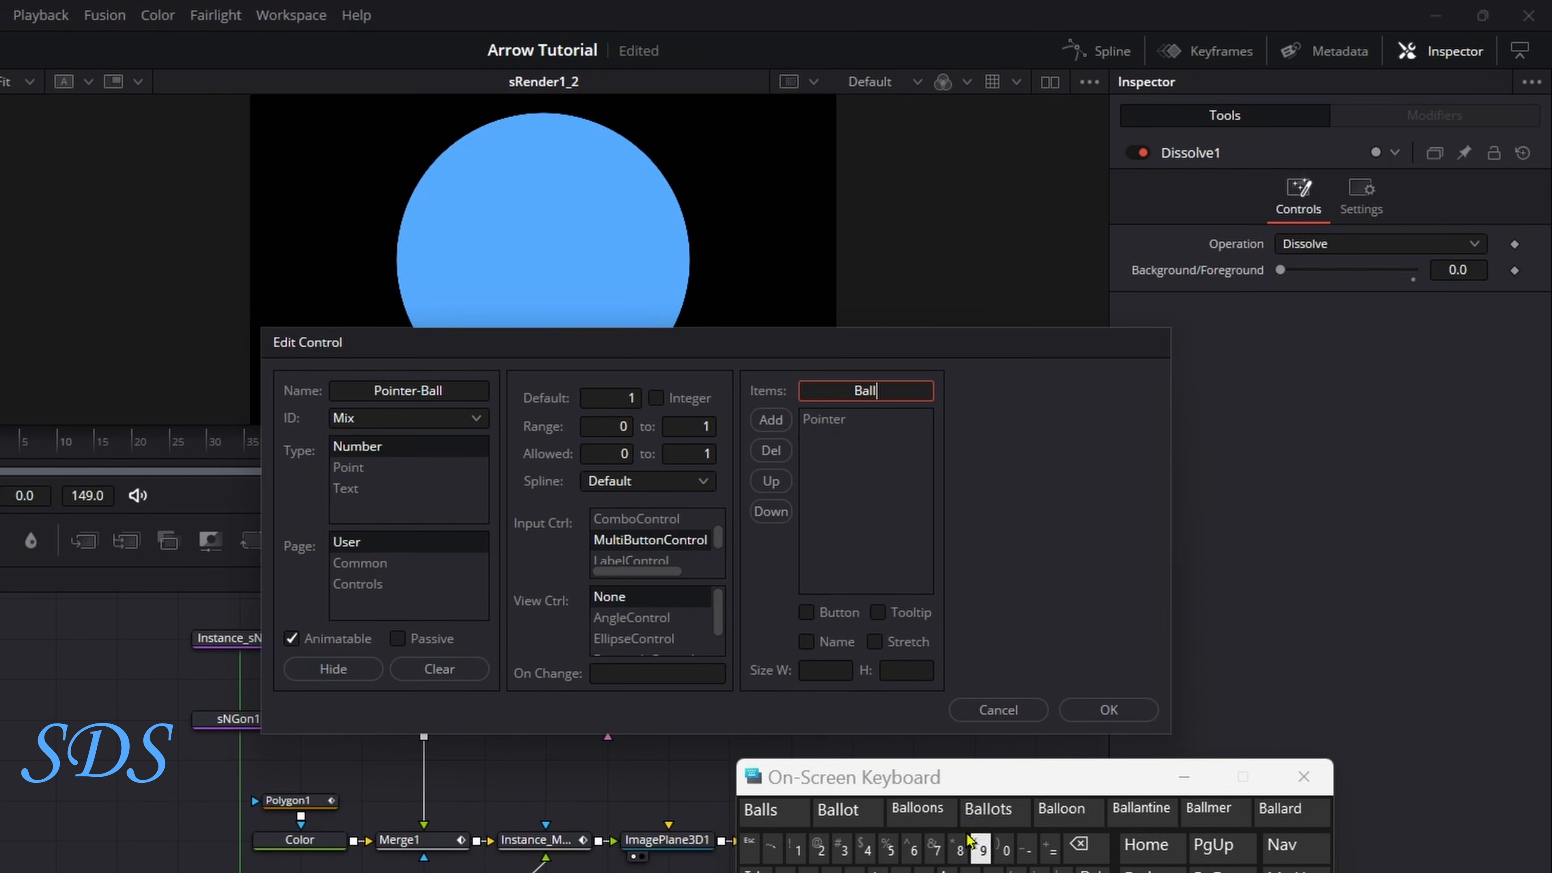
pyautogui.click(781, 421)
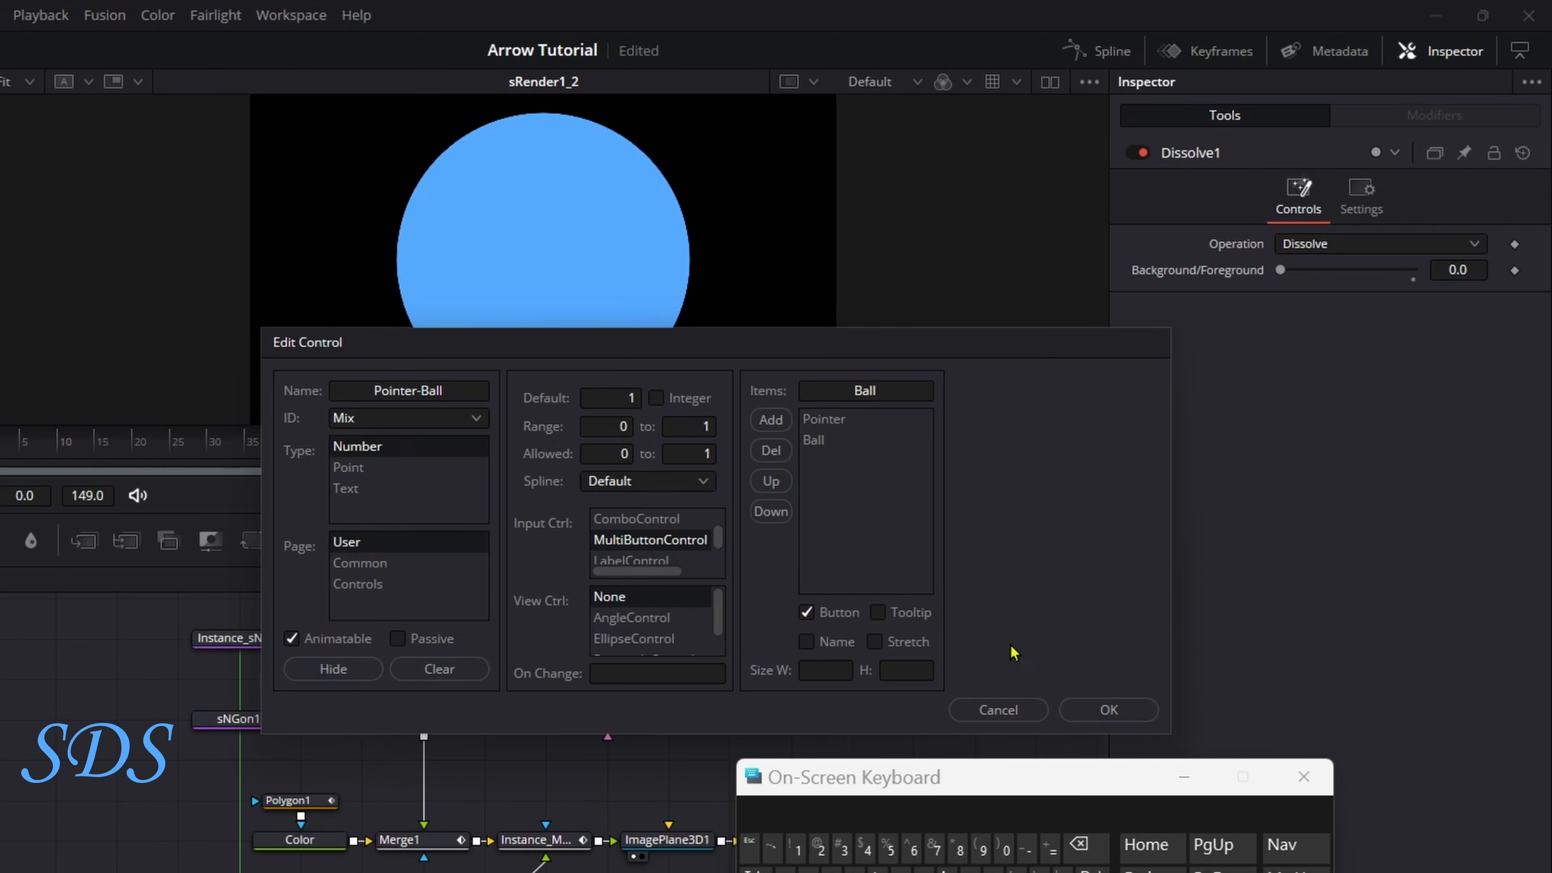
pyautogui.click(1100, 709)
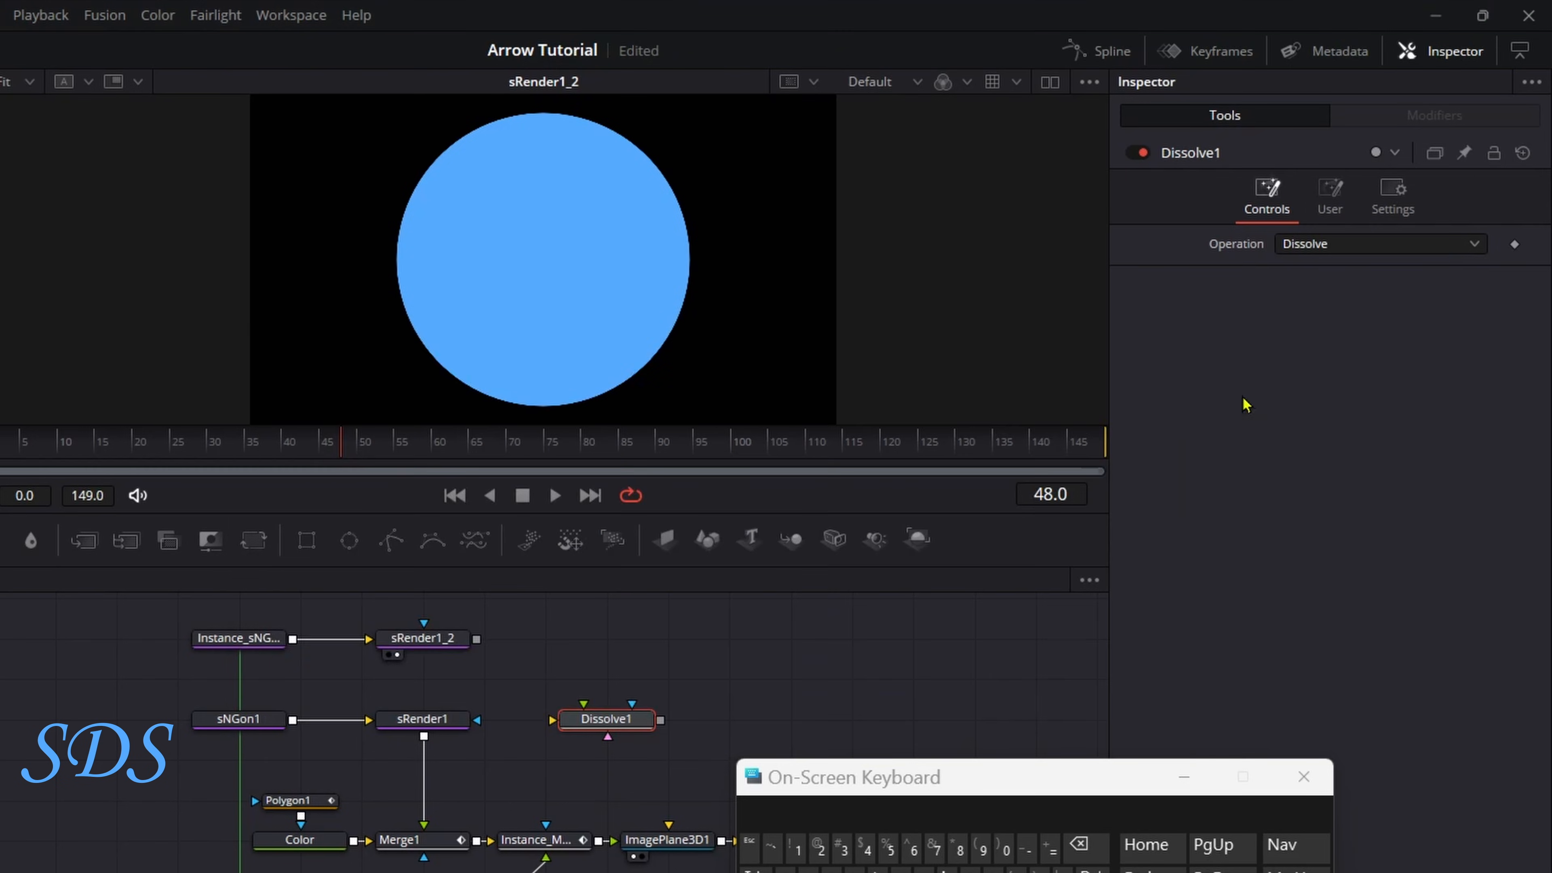
# Test the Dissolve's Pointer-Ball control by switching it to Ball and back to Pointer.
pyautogui.click(1332, 211)
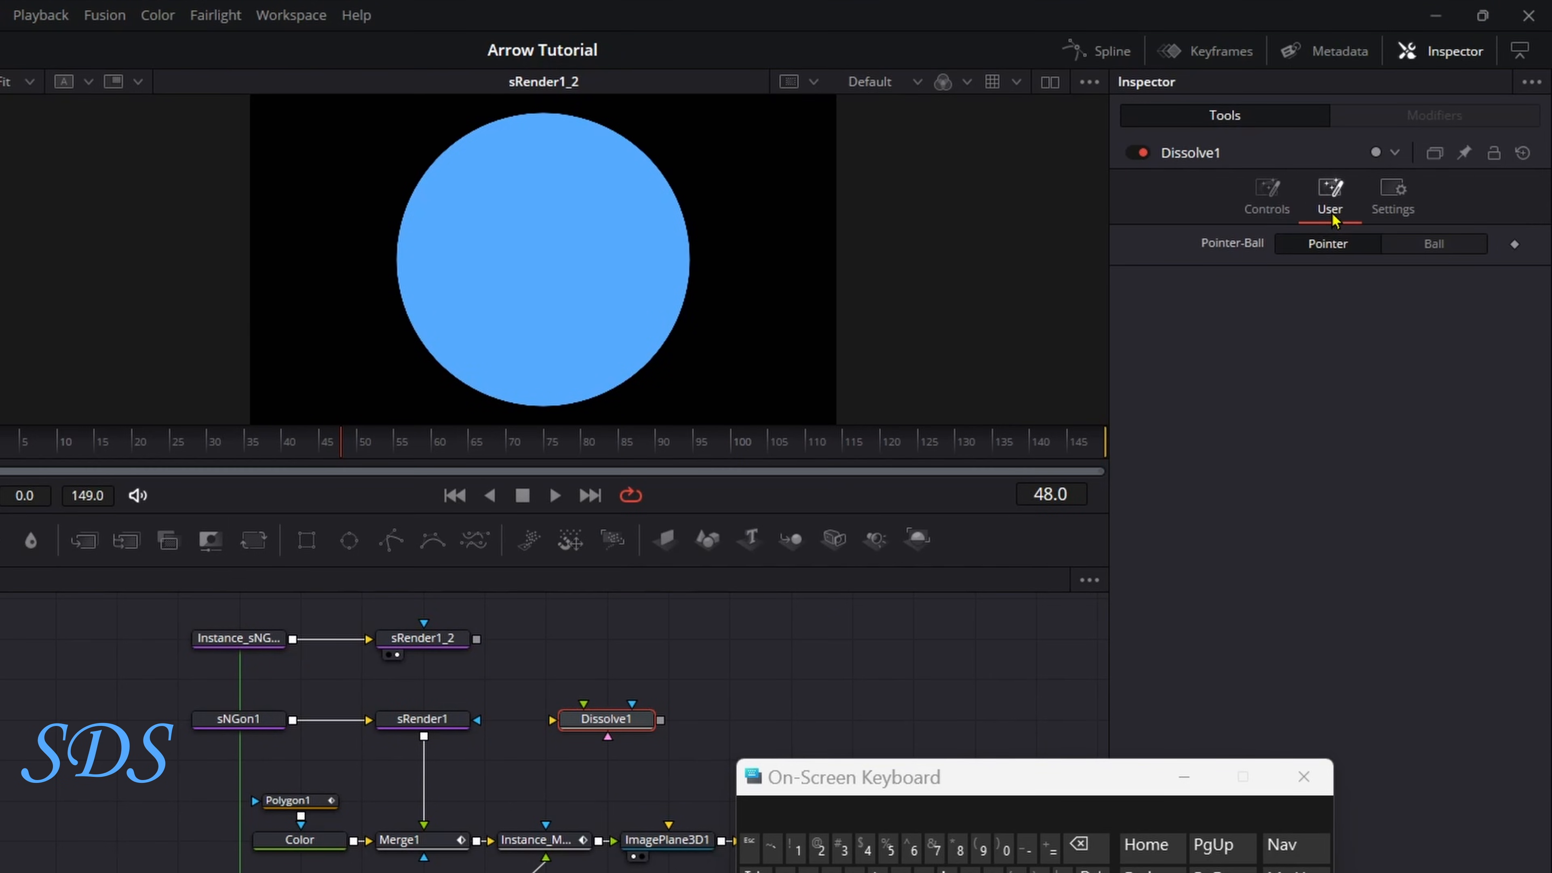
pyautogui.click(1434, 244)
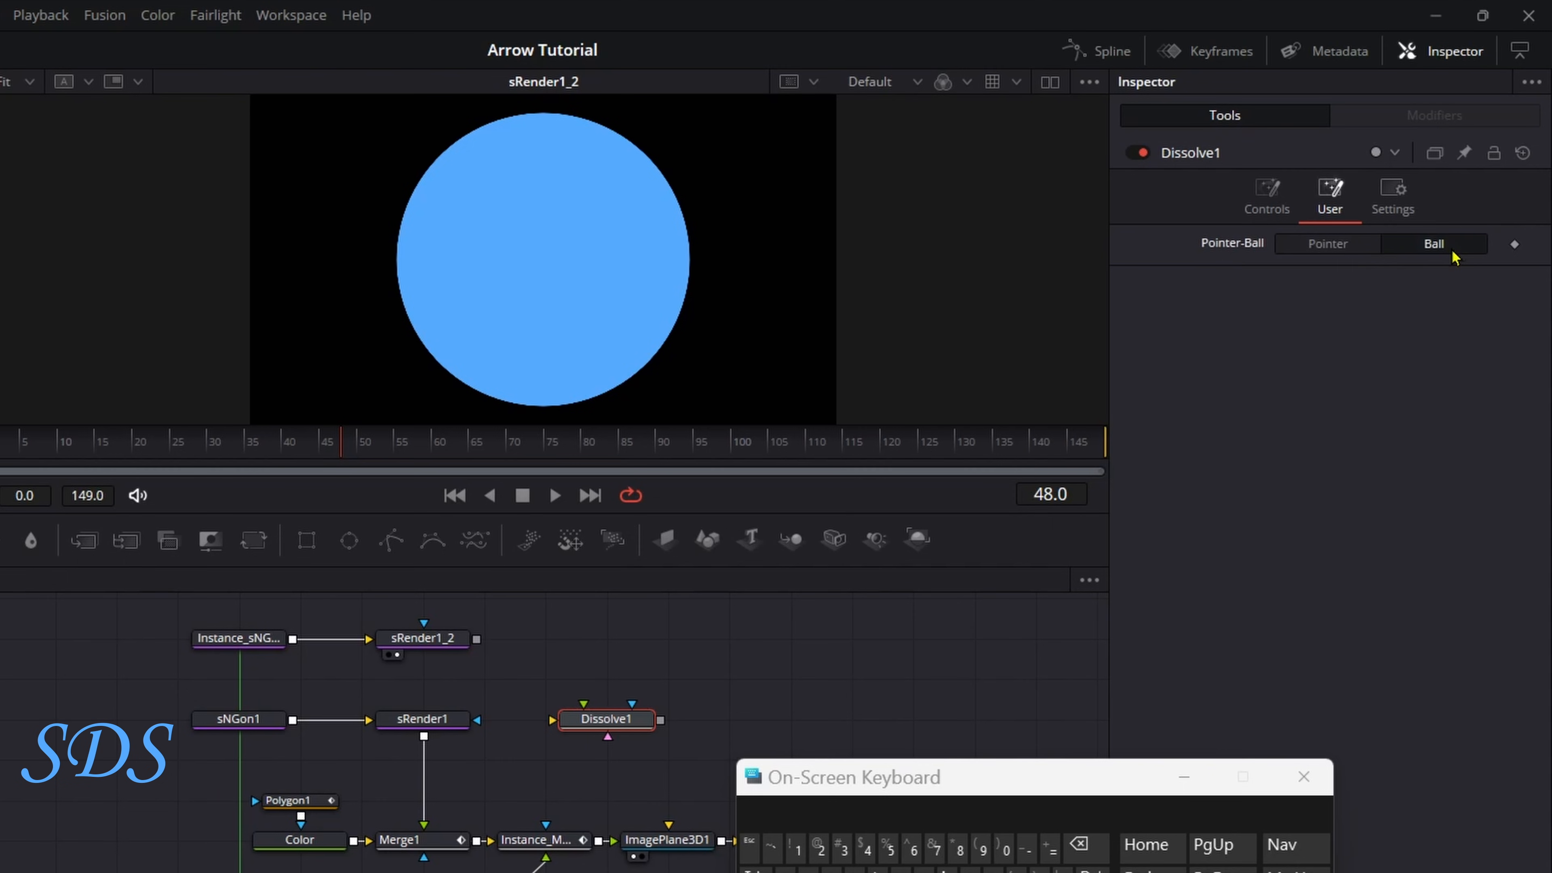
pyautogui.click(1323, 248)
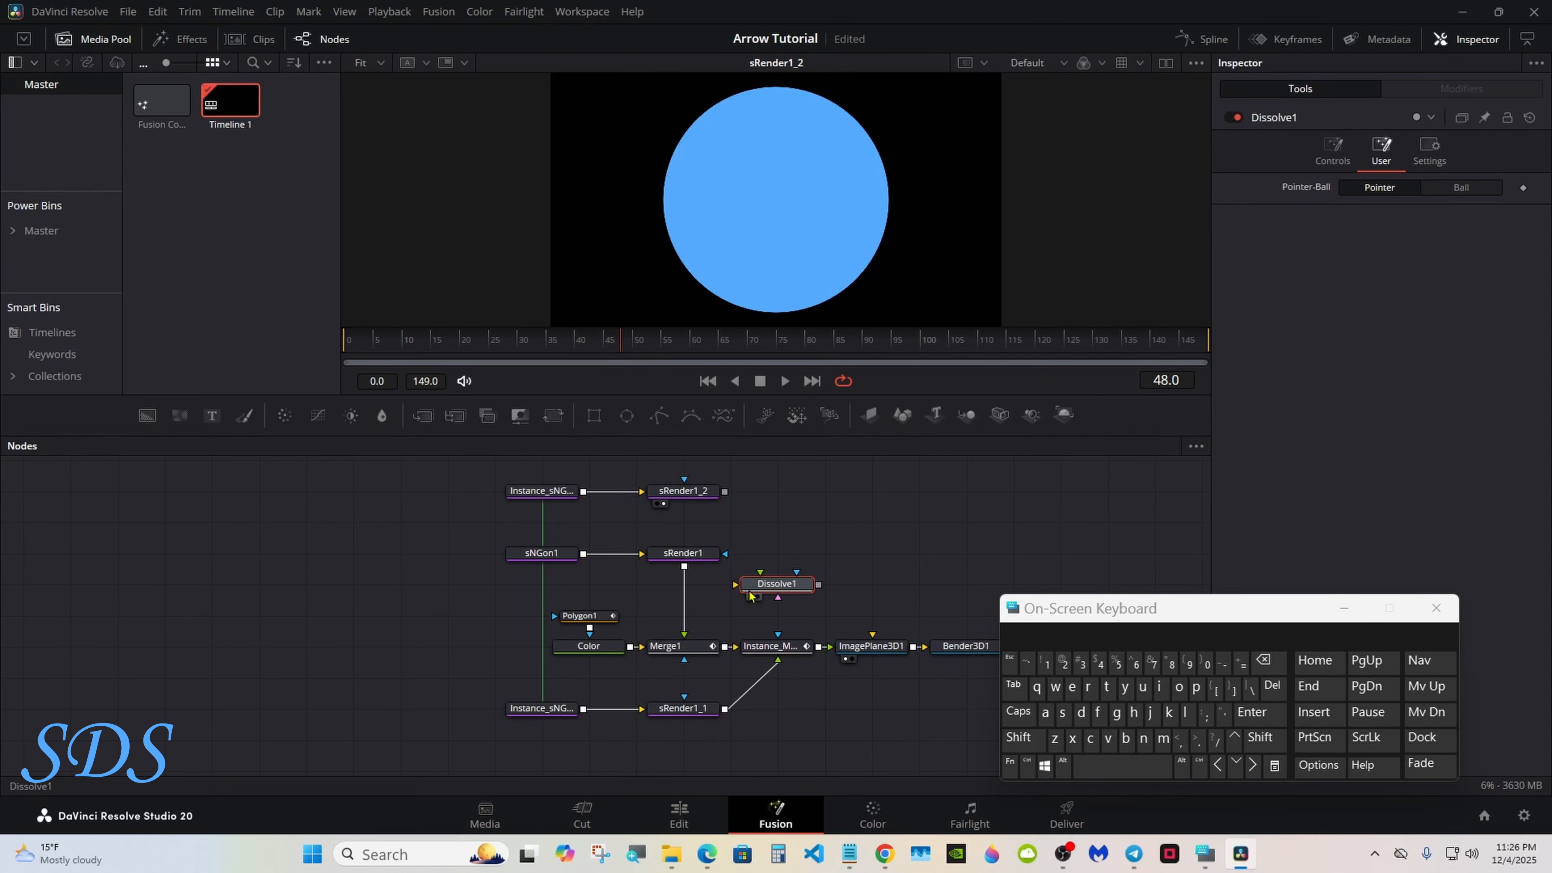
# Route sRender1 as background and sRender1_2 as foreground through Dissolve1 into Merge1's foreground input, shifting the source nodes left to make room.
pyautogui.moveTo(686, 623); pyautogui.dragTo(744, 590)
pyautogui.moveTo(726, 500); pyautogui.dragTo(760, 572)
pyautogui.moveTo(380, 460); pyautogui.dragTo(810, 765)
pyautogui.moveTo(789, 656); pyautogui.dragTo(740, 656)
pyautogui.moveTo(541, 649); pyautogui.dragTo(636, 650)
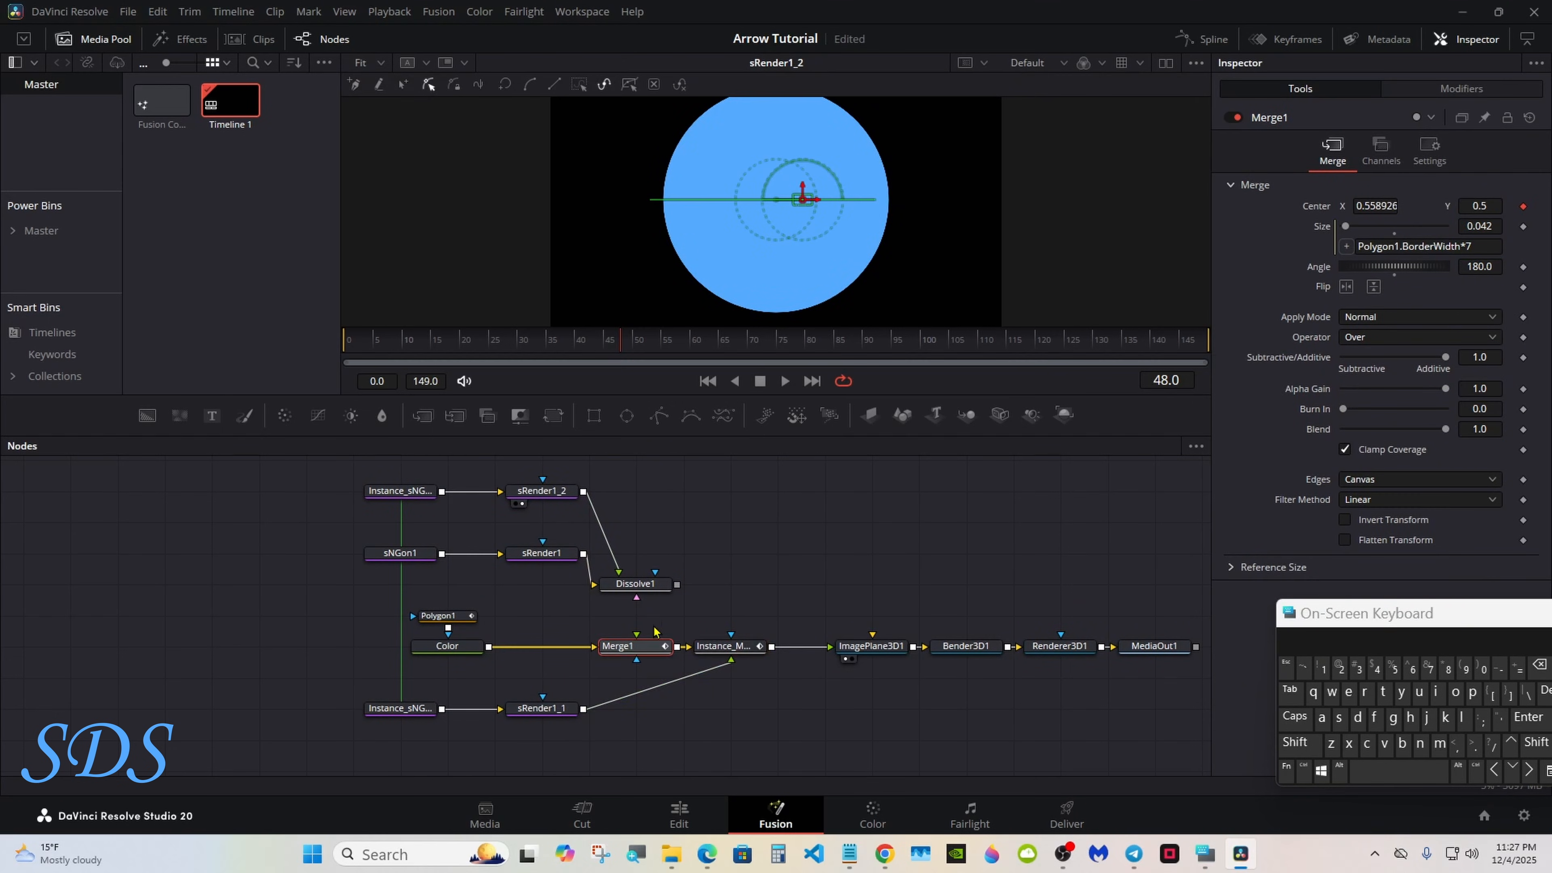
pyautogui.moveTo(636, 596); pyautogui.dragTo(636, 649)
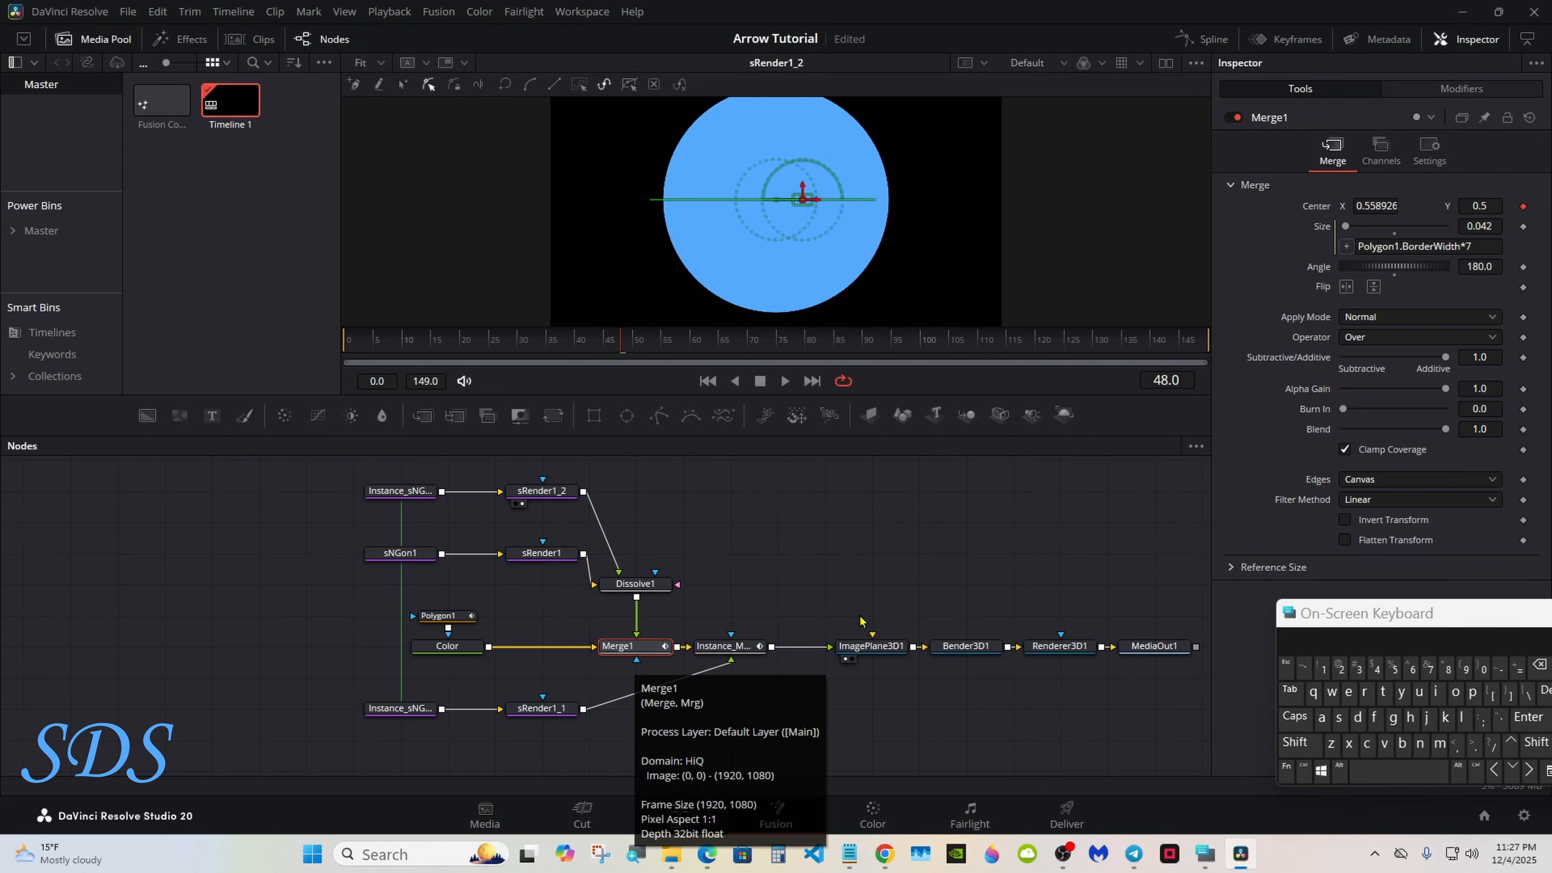
# Display MediaOut1 in the viewer, select the Dissolve1 node and enlarge the viewer area.
pyautogui.moveTo(1378, 616); pyautogui.dragTo(1292, 641)
pyautogui.moveTo(1159, 648); pyautogui.dragTo(886, 253)
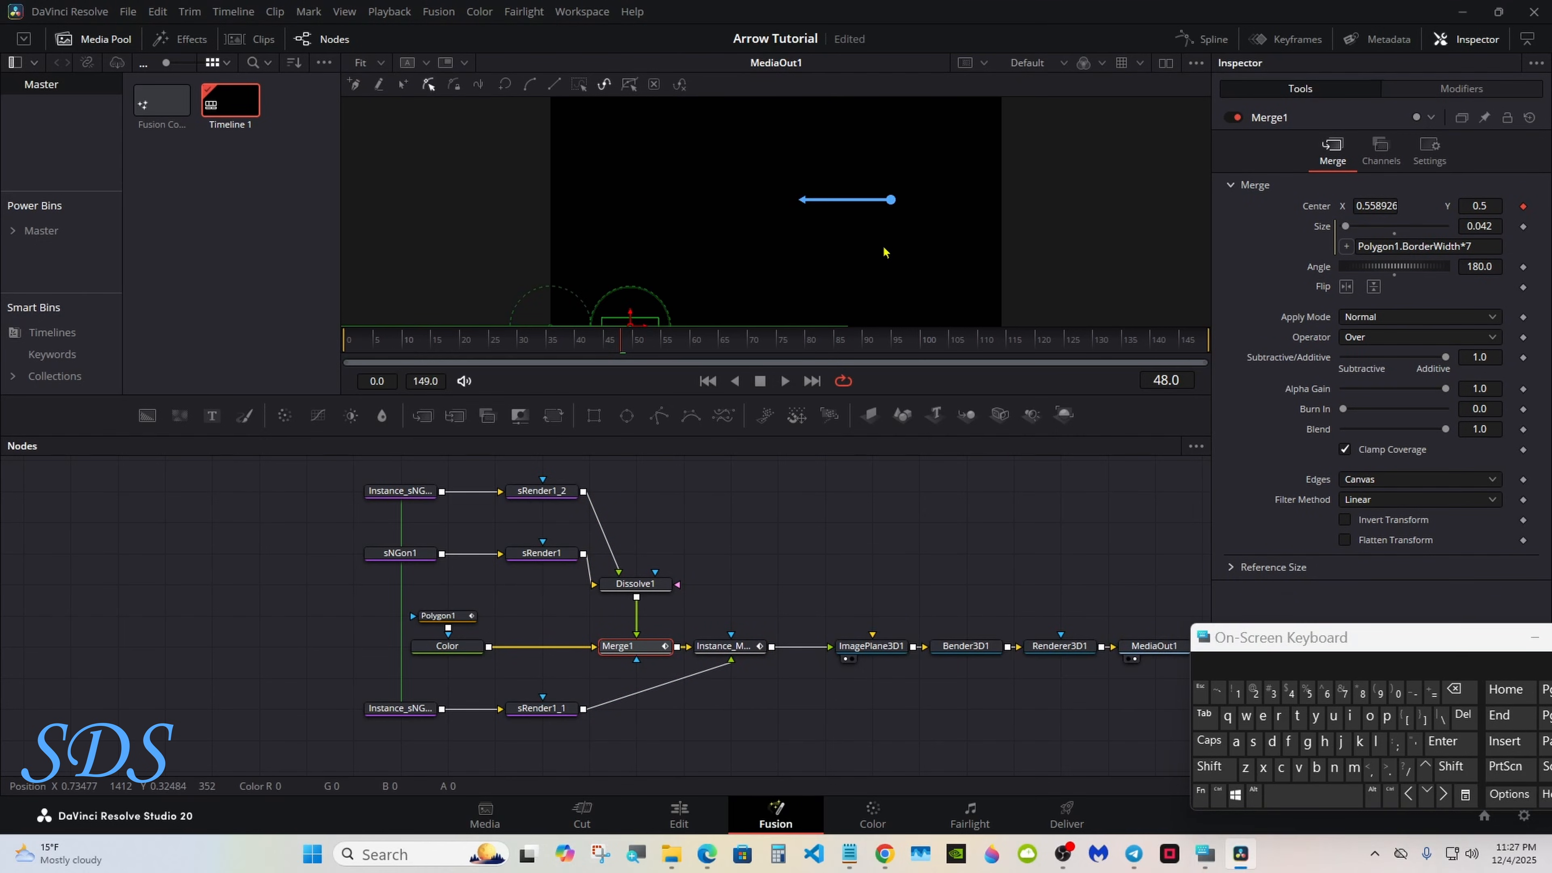
pyautogui.click(636, 584)
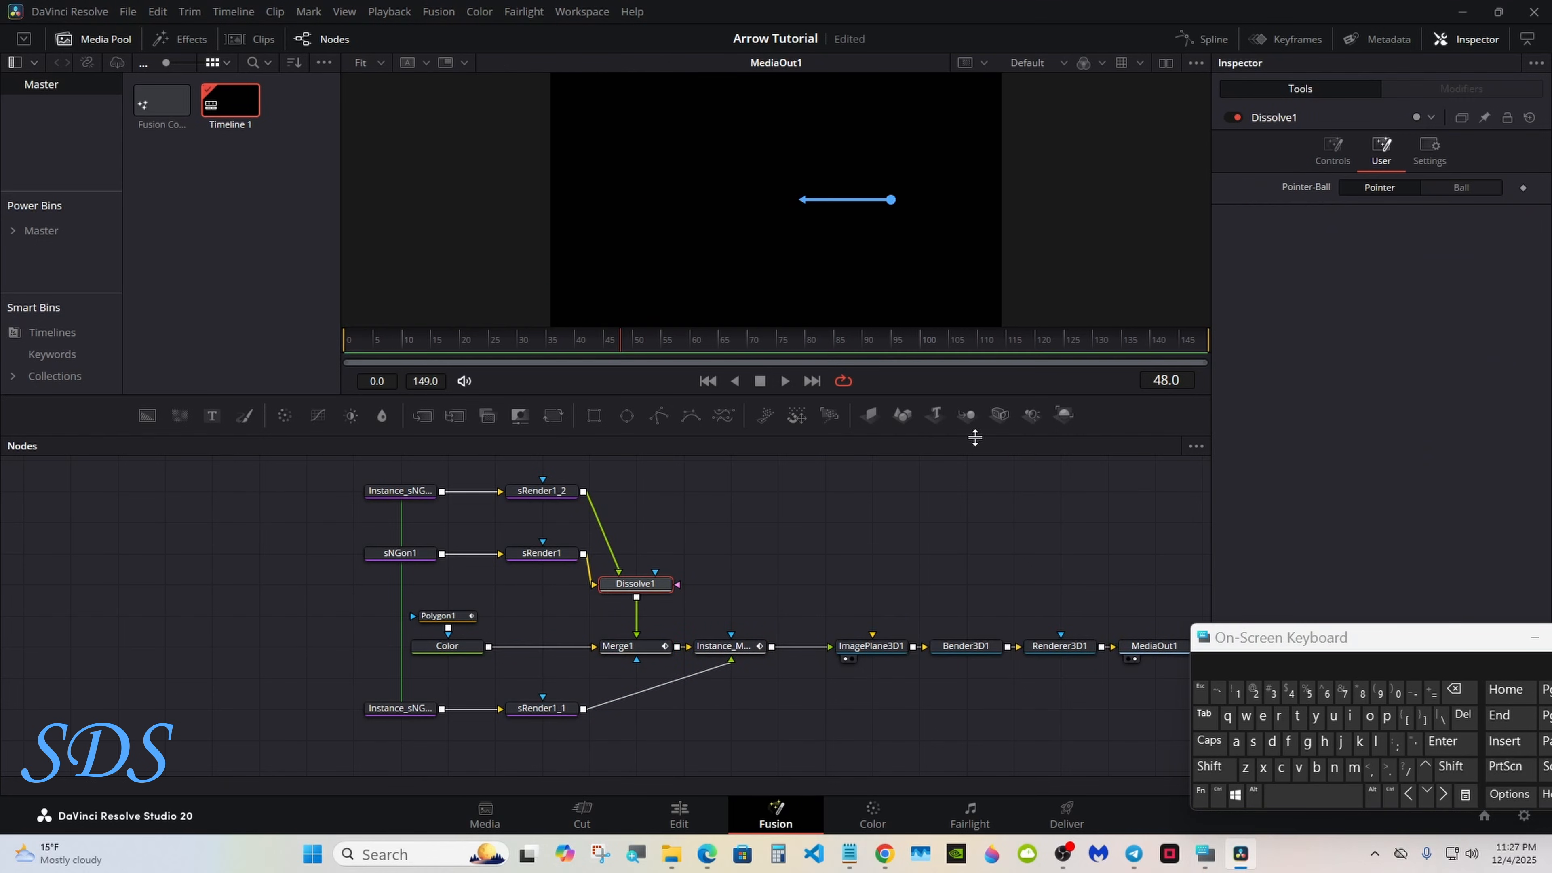
pyautogui.moveTo(976, 438); pyautogui.dragTo(974, 546)
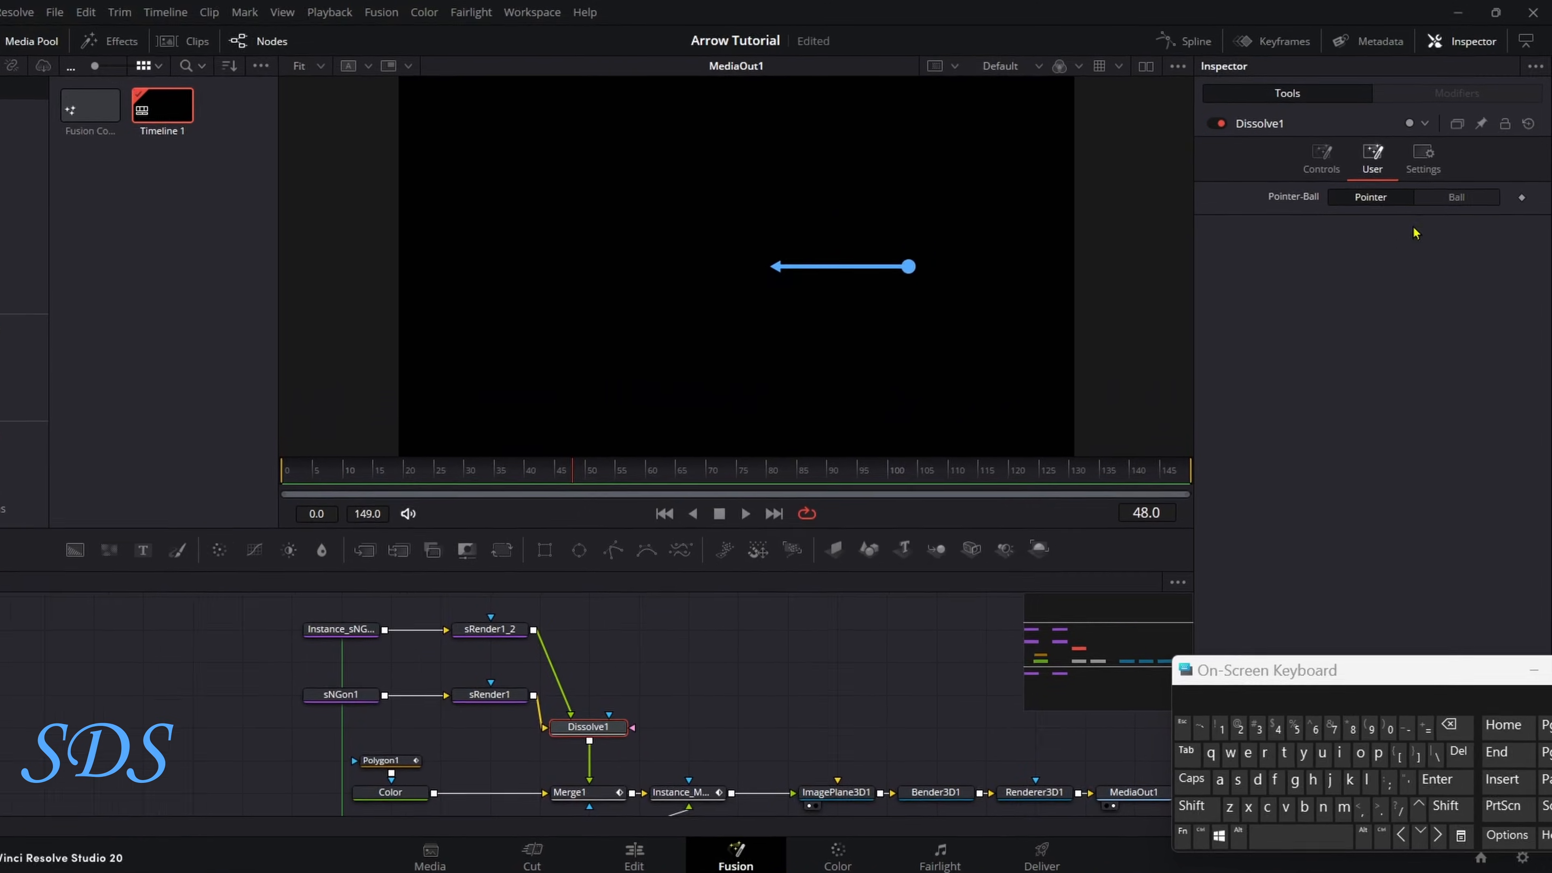
# Test the arrow's end shape by switching Pointer-Ball to Ball, scrubbing to frame 149 and switching back to Pointer.
pyautogui.click(1456, 191)
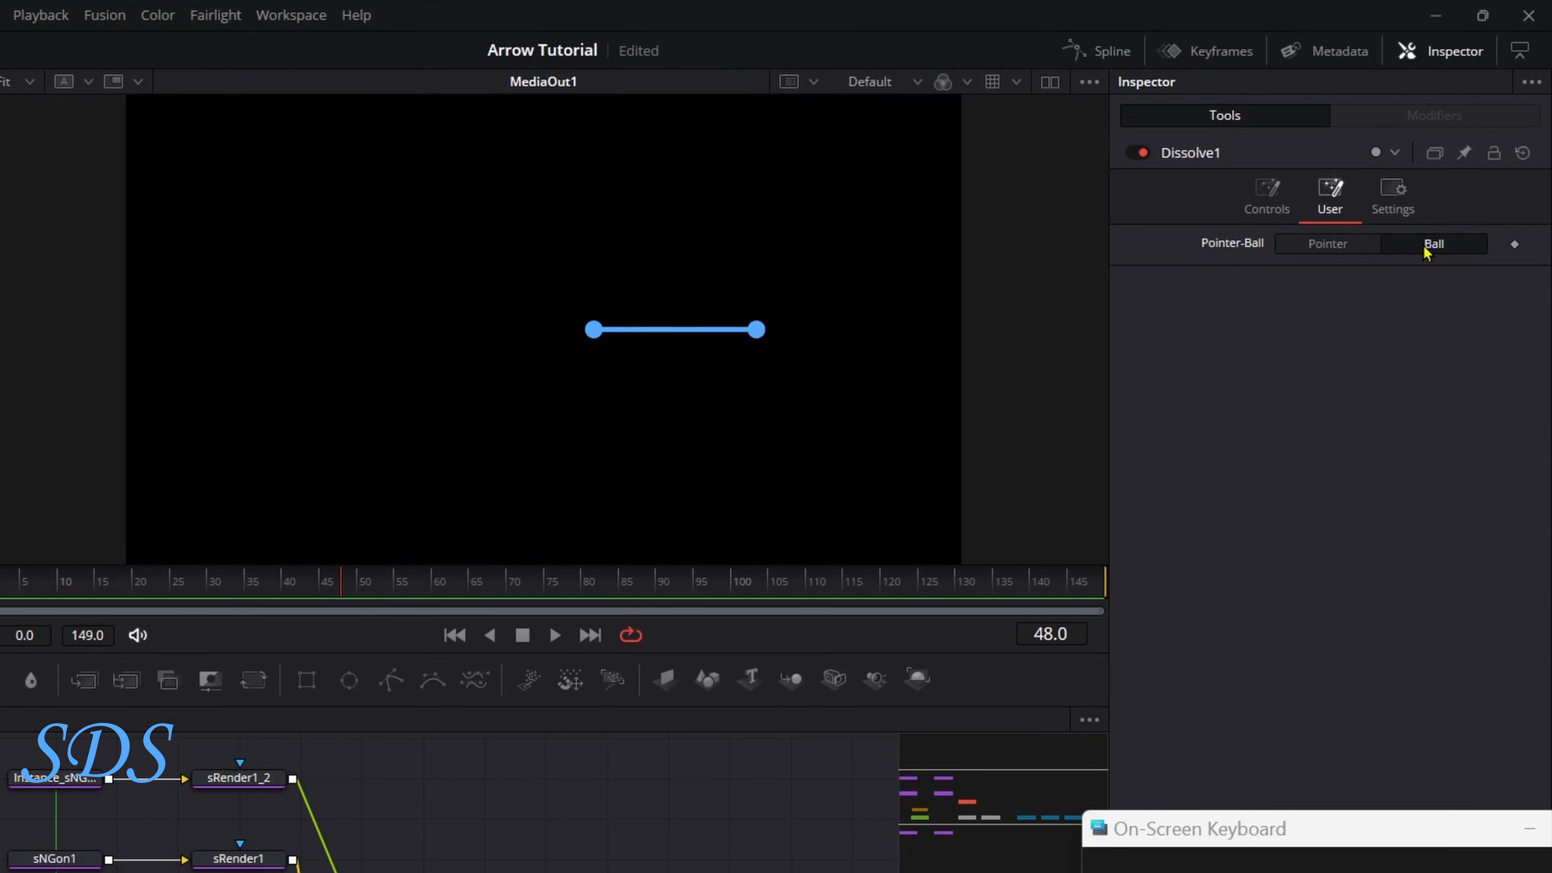
pyautogui.moveTo(810, 599); pyautogui.dragTo(1198, 518)
pyautogui.click(1328, 245)
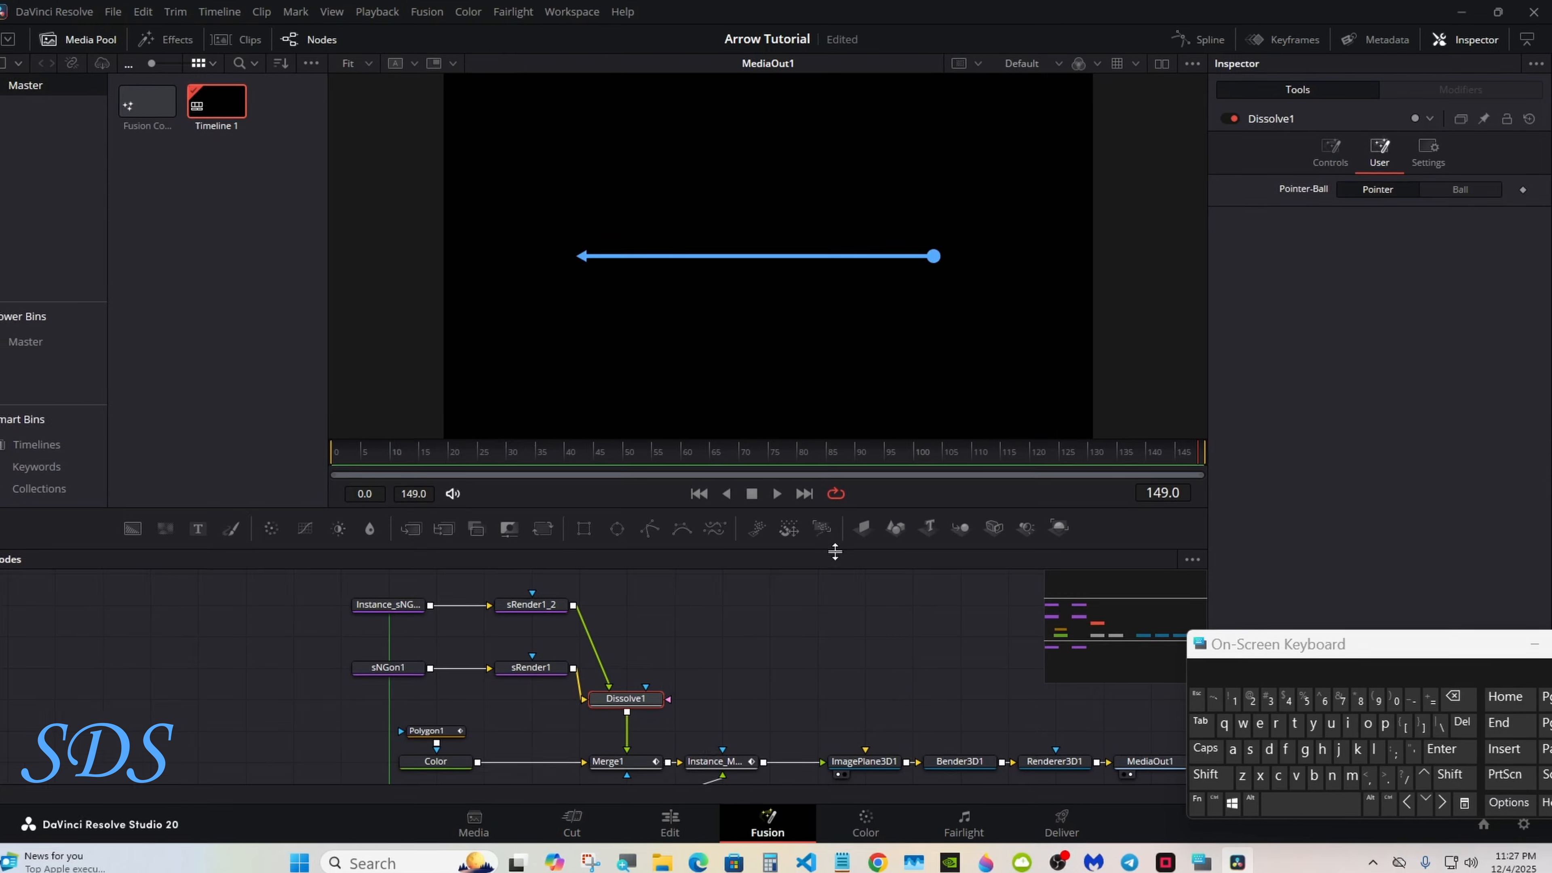
# Shift ImagePlane3D1, Bender3D1, Renderer3D1 and MediaOut1 left to close the gap in the node chain, and enlarge the node area.
pyautogui.moveTo(873, 666); pyautogui.dragTo(826, 666)
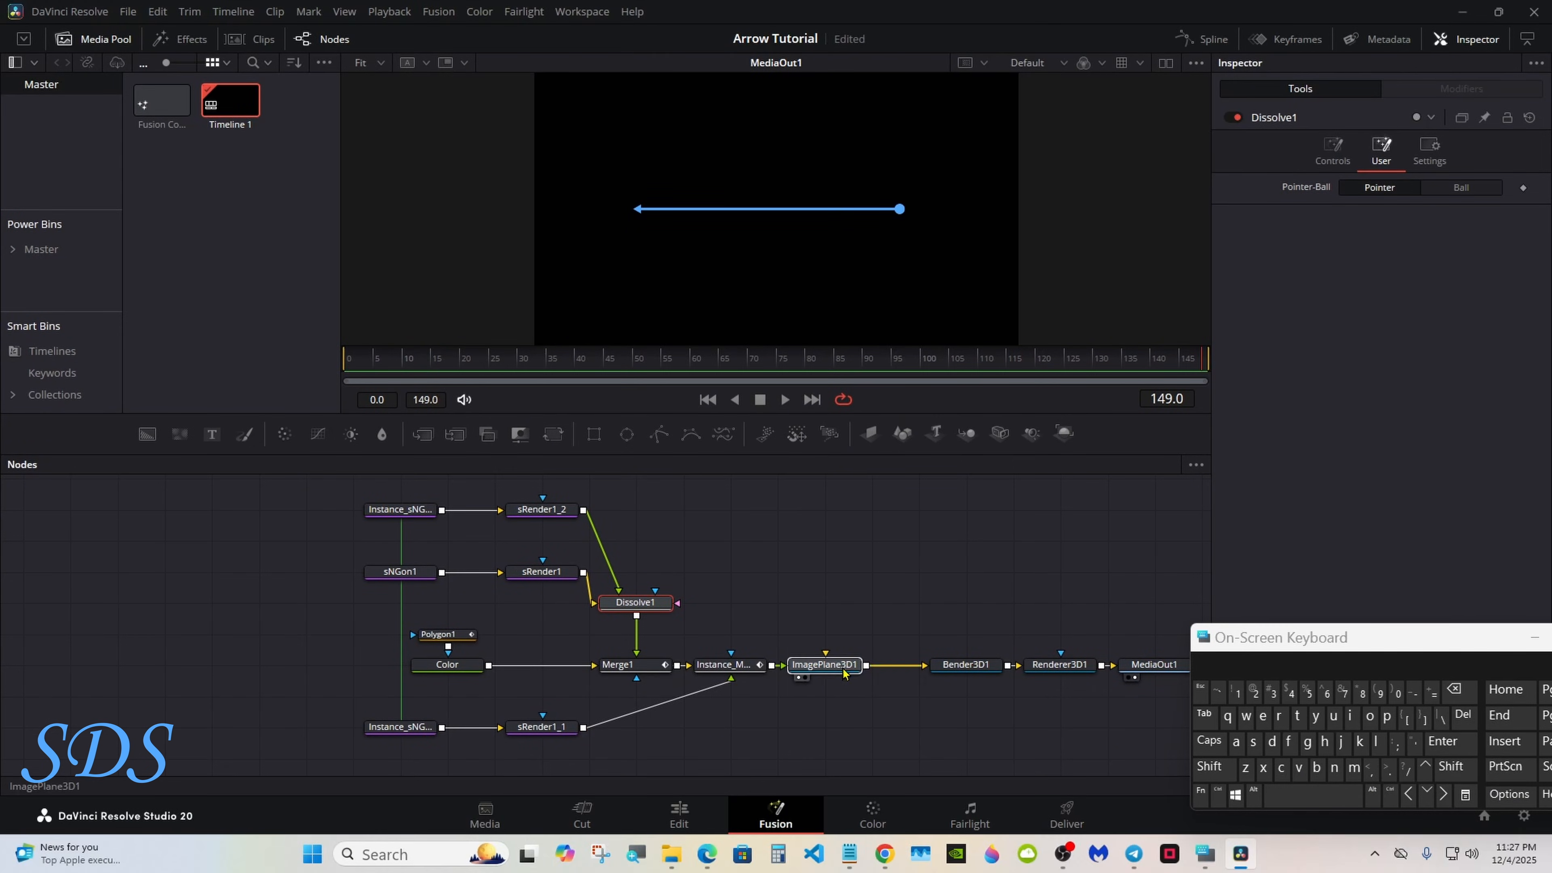
pyautogui.moveTo(978, 669); pyautogui.dragTo(931, 669)
pyautogui.moveTo(1079, 667); pyautogui.dragTo(1032, 667)
pyautogui.moveTo(1156, 666); pyautogui.dragTo(1110, 667)
pyautogui.click(927, 596)
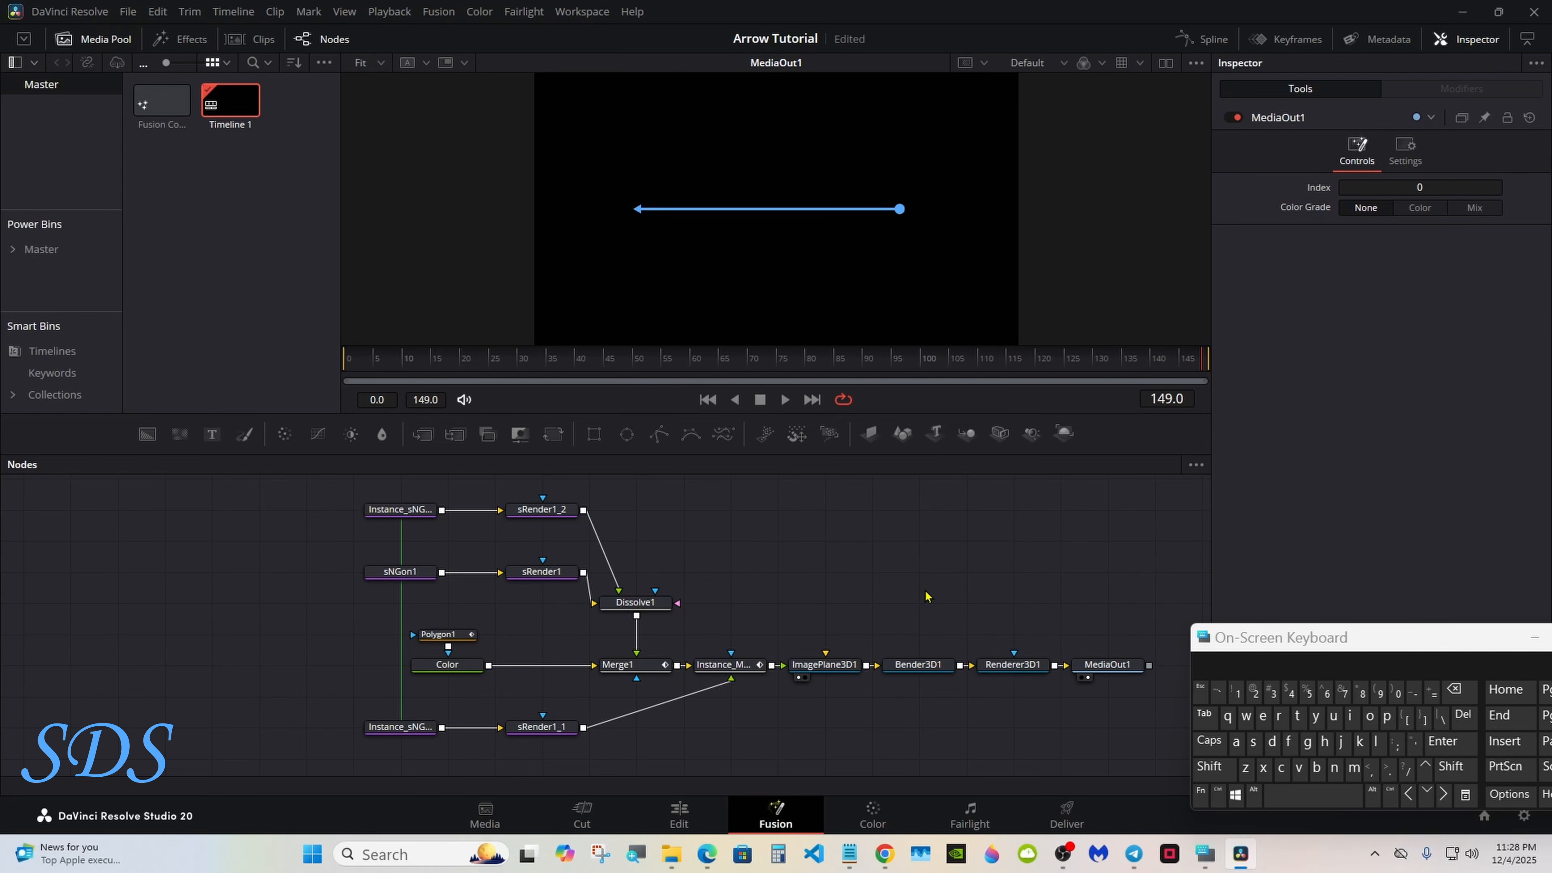
pyautogui.moveTo(836, 455); pyautogui.dragTo(835, 433)
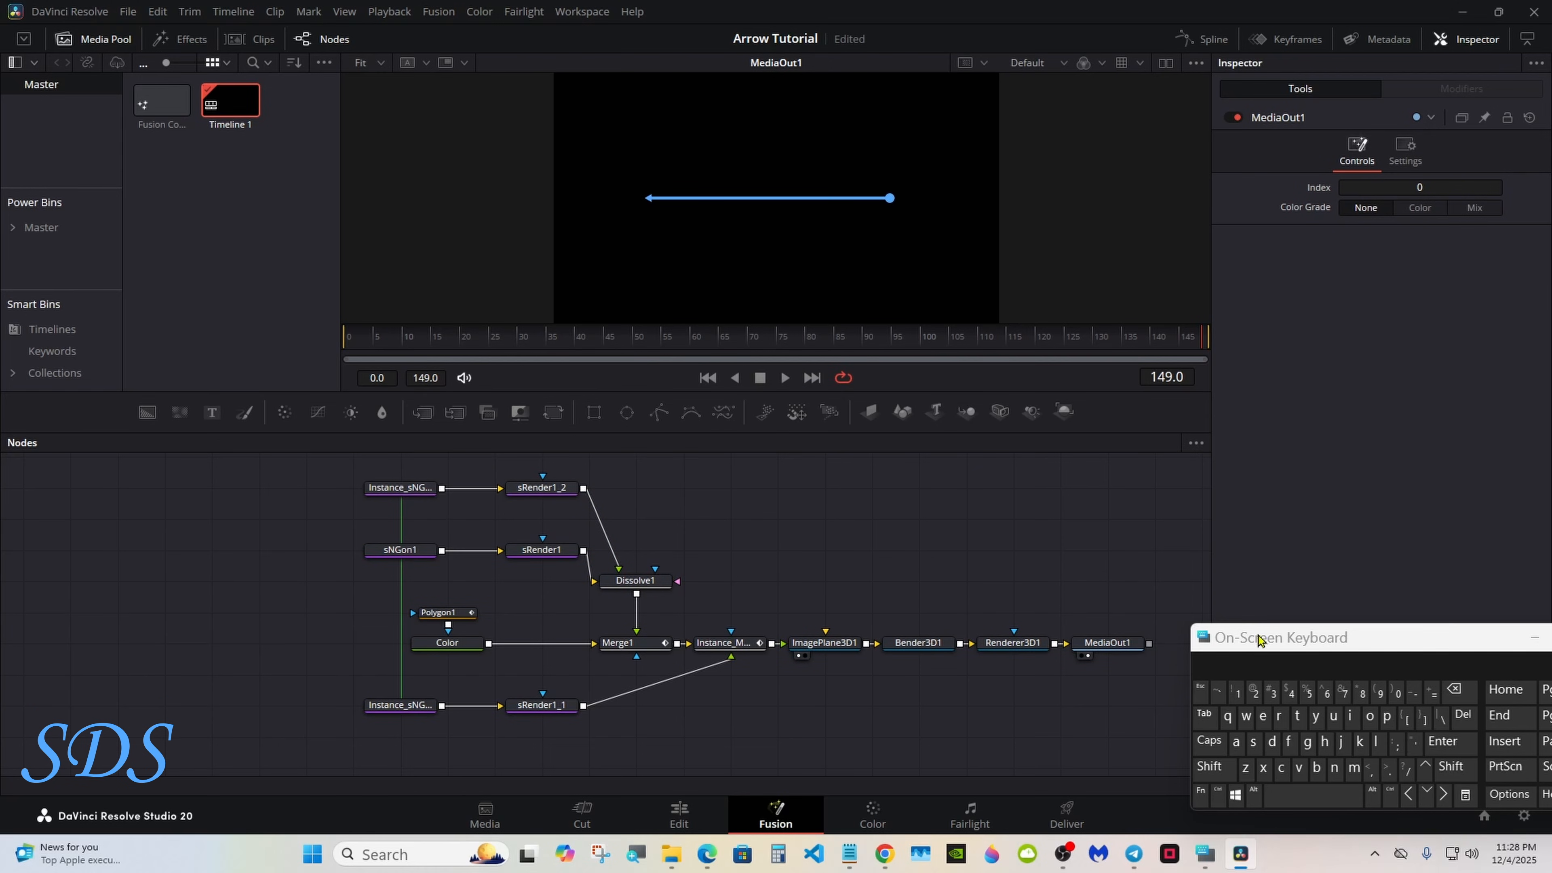
# Rename the Dissolve1 node as Switch.
pyautogui.moveTo(1257, 639); pyautogui.dragTo(1250, 414)
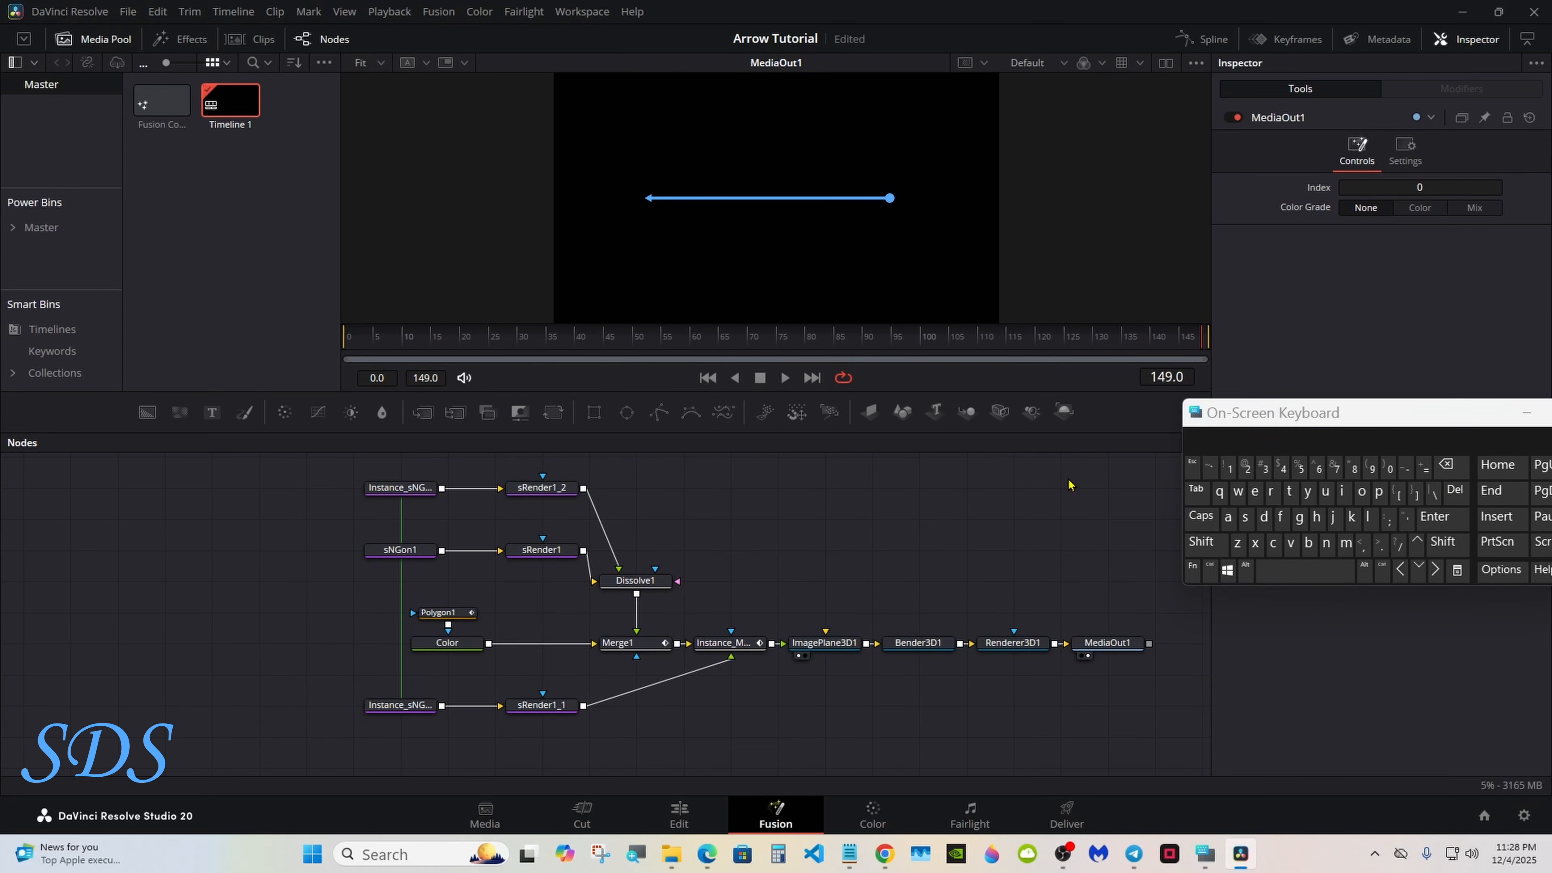
pyautogui.rightClick(653, 582)
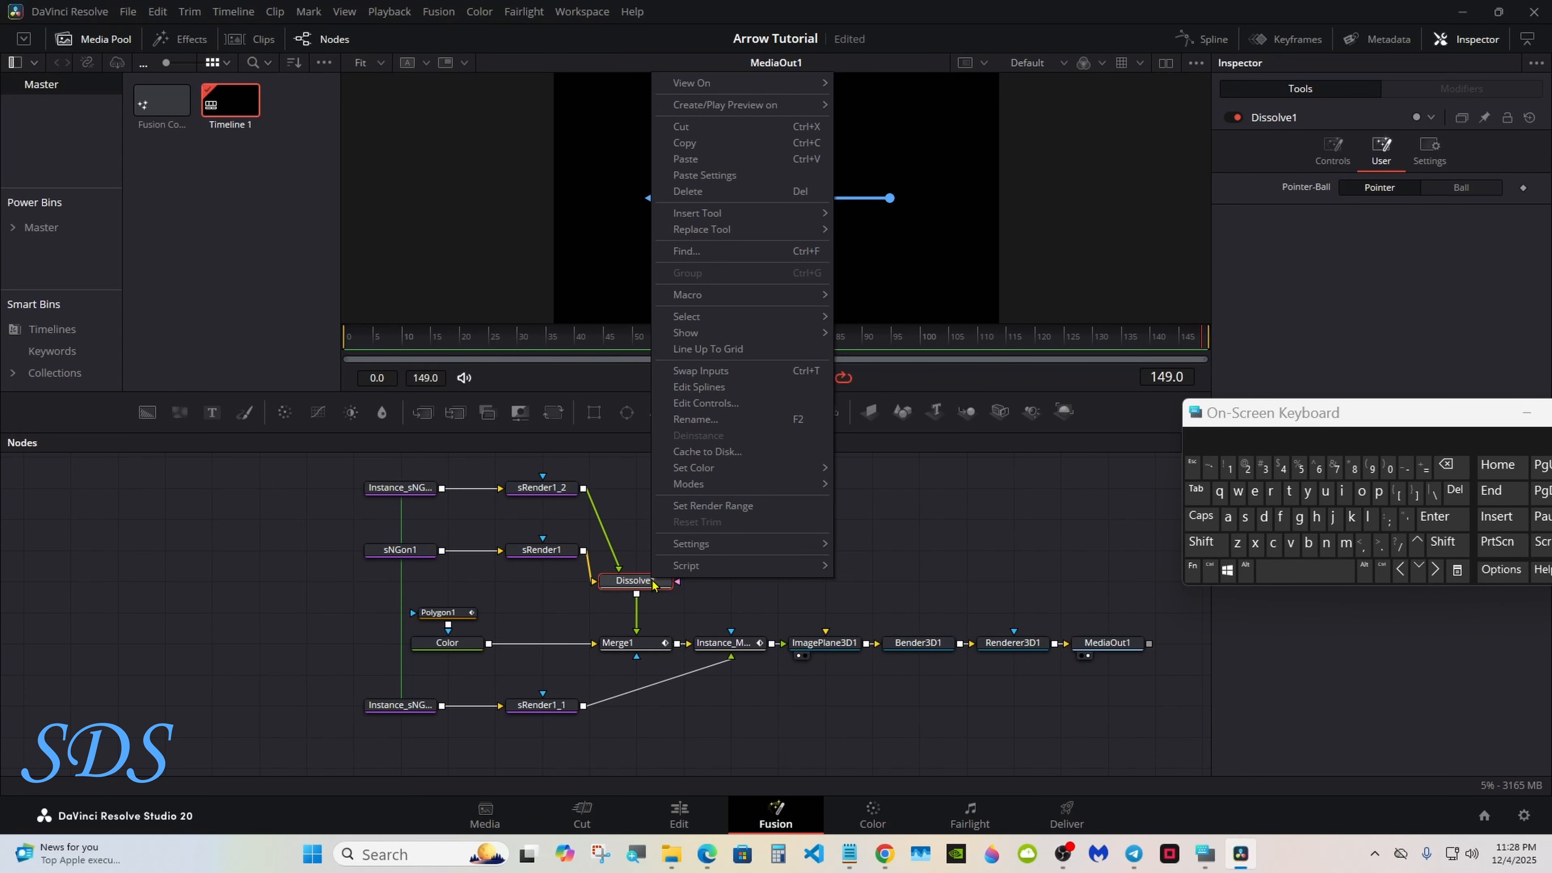
pyautogui.click(695, 418)
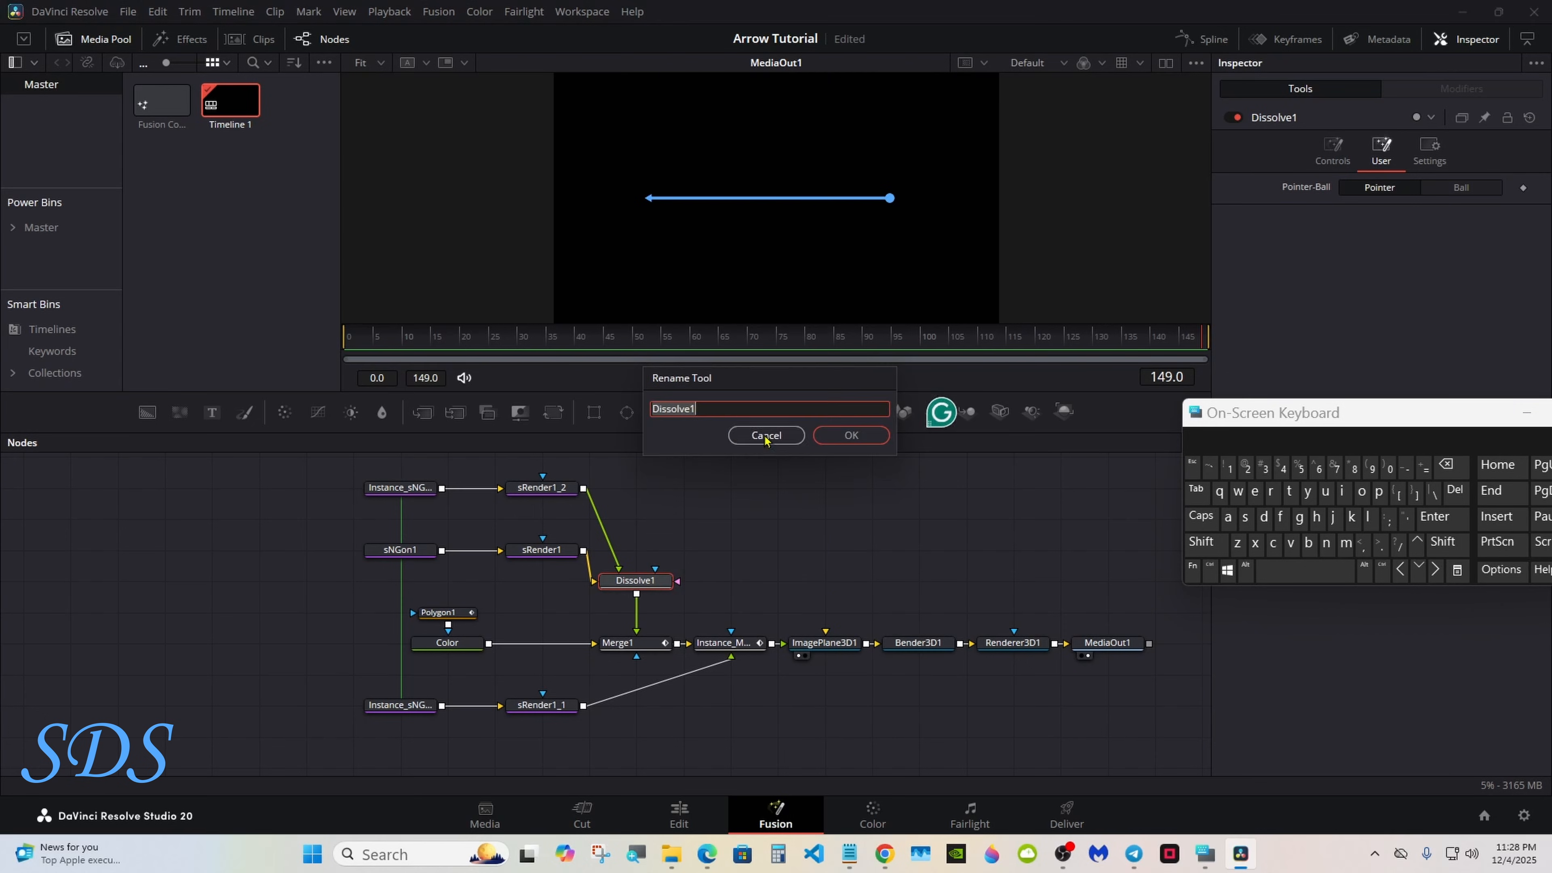
pyautogui.click(1201, 542)
pyautogui.click(1246, 518)
pyautogui.click(1237, 491)
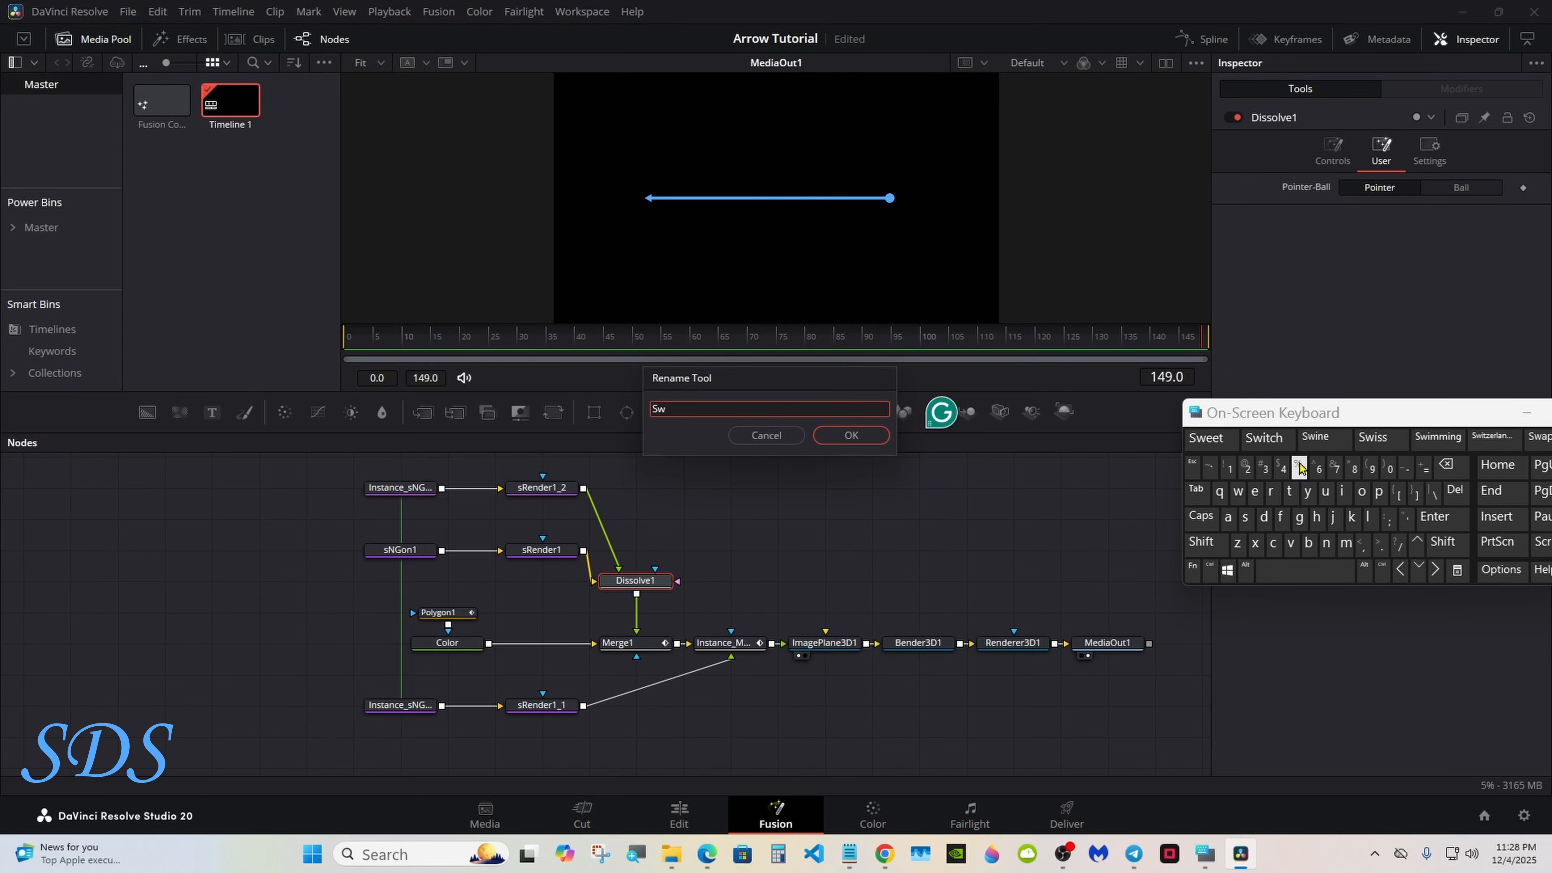
pyautogui.click(1269, 438)
pyautogui.click(860, 439)
pyautogui.click(847, 568)
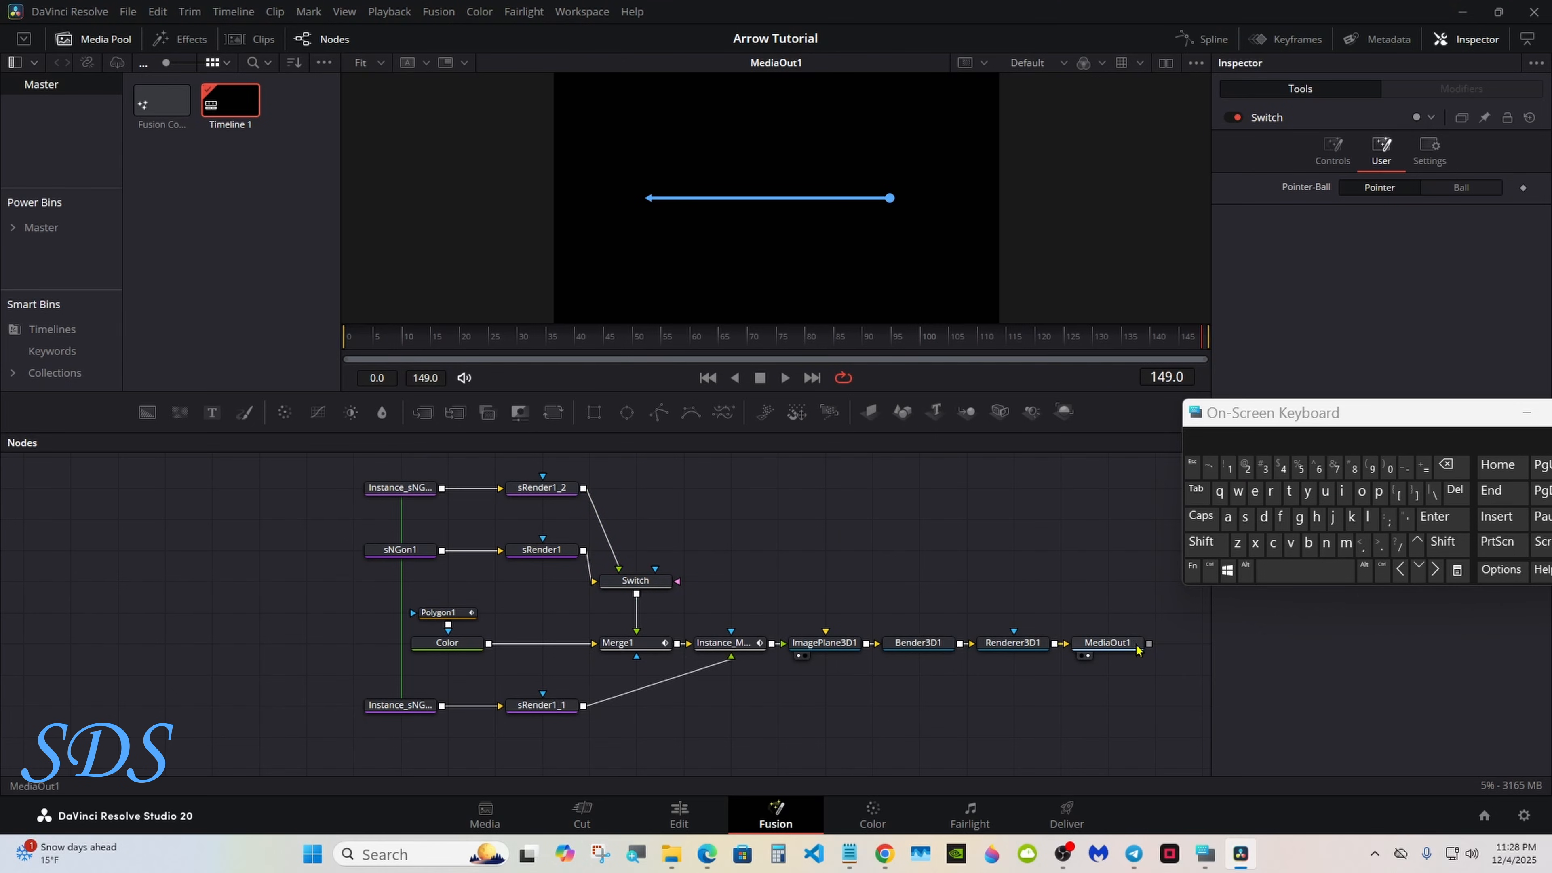
# Move MediaOut1 right and insert a Transform node between Renderer3D1 and MediaOut1.
pyautogui.moveTo(1085, 639); pyautogui.dragTo(1170, 641)
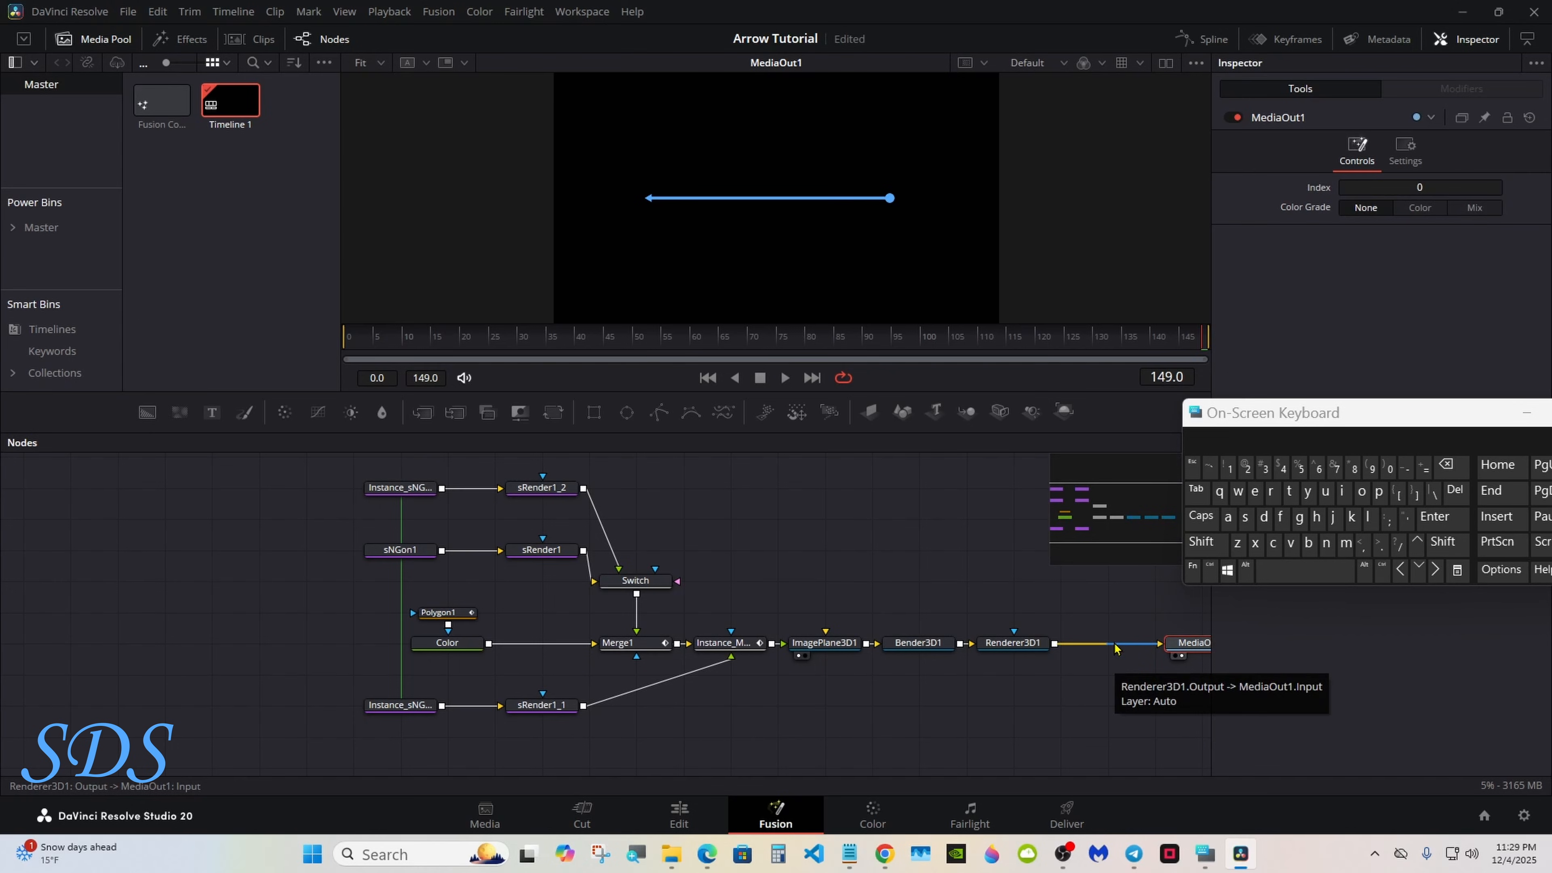
pyautogui.click(1008, 642)
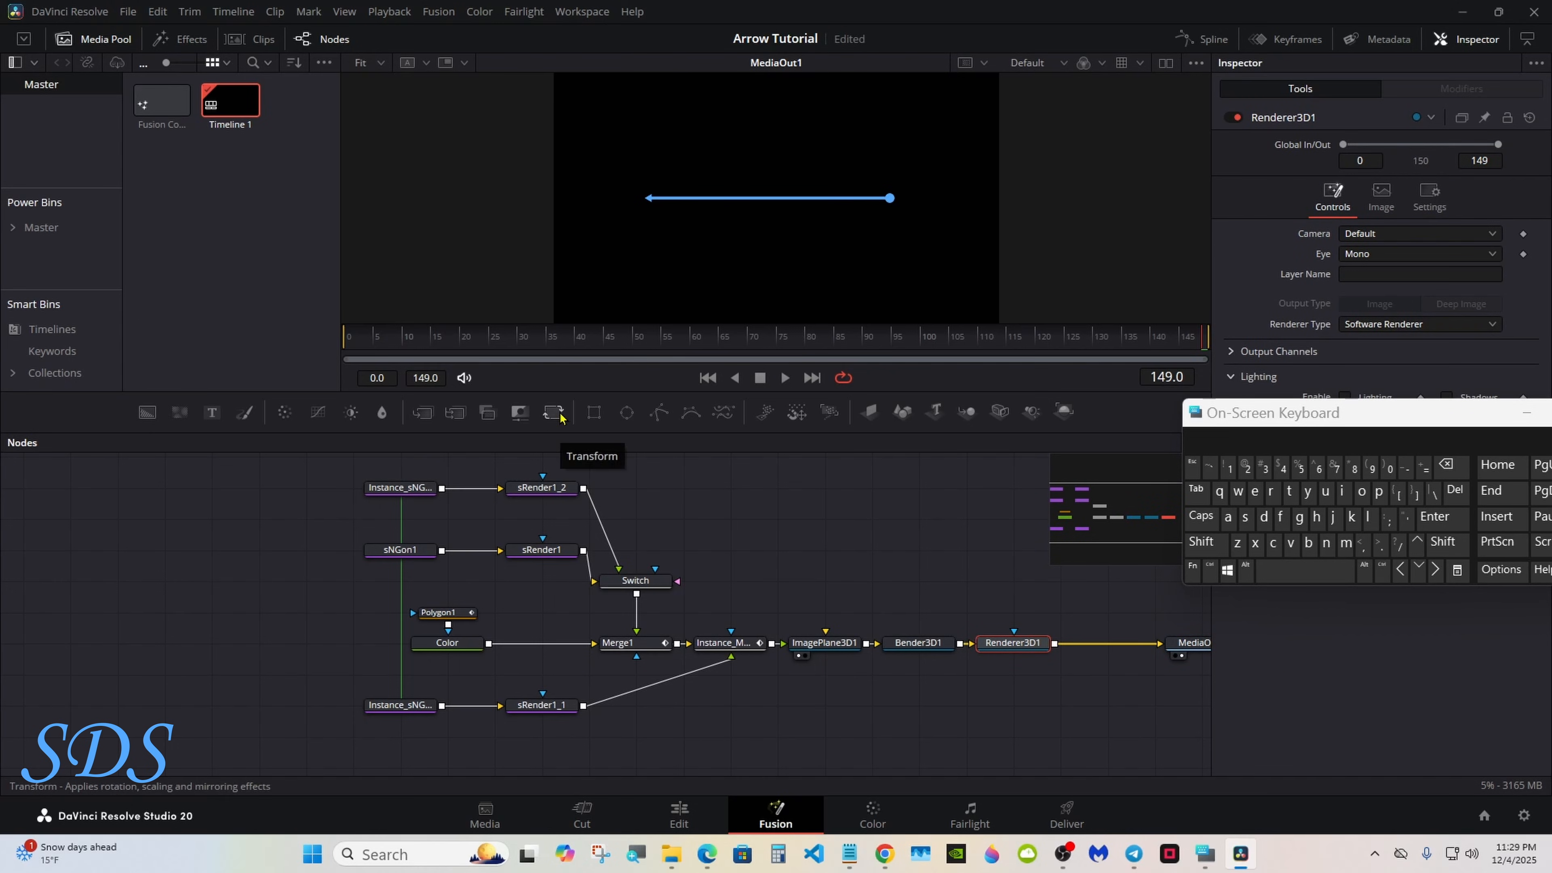
pyautogui.moveTo(560, 417); pyautogui.dragTo(1099, 646)
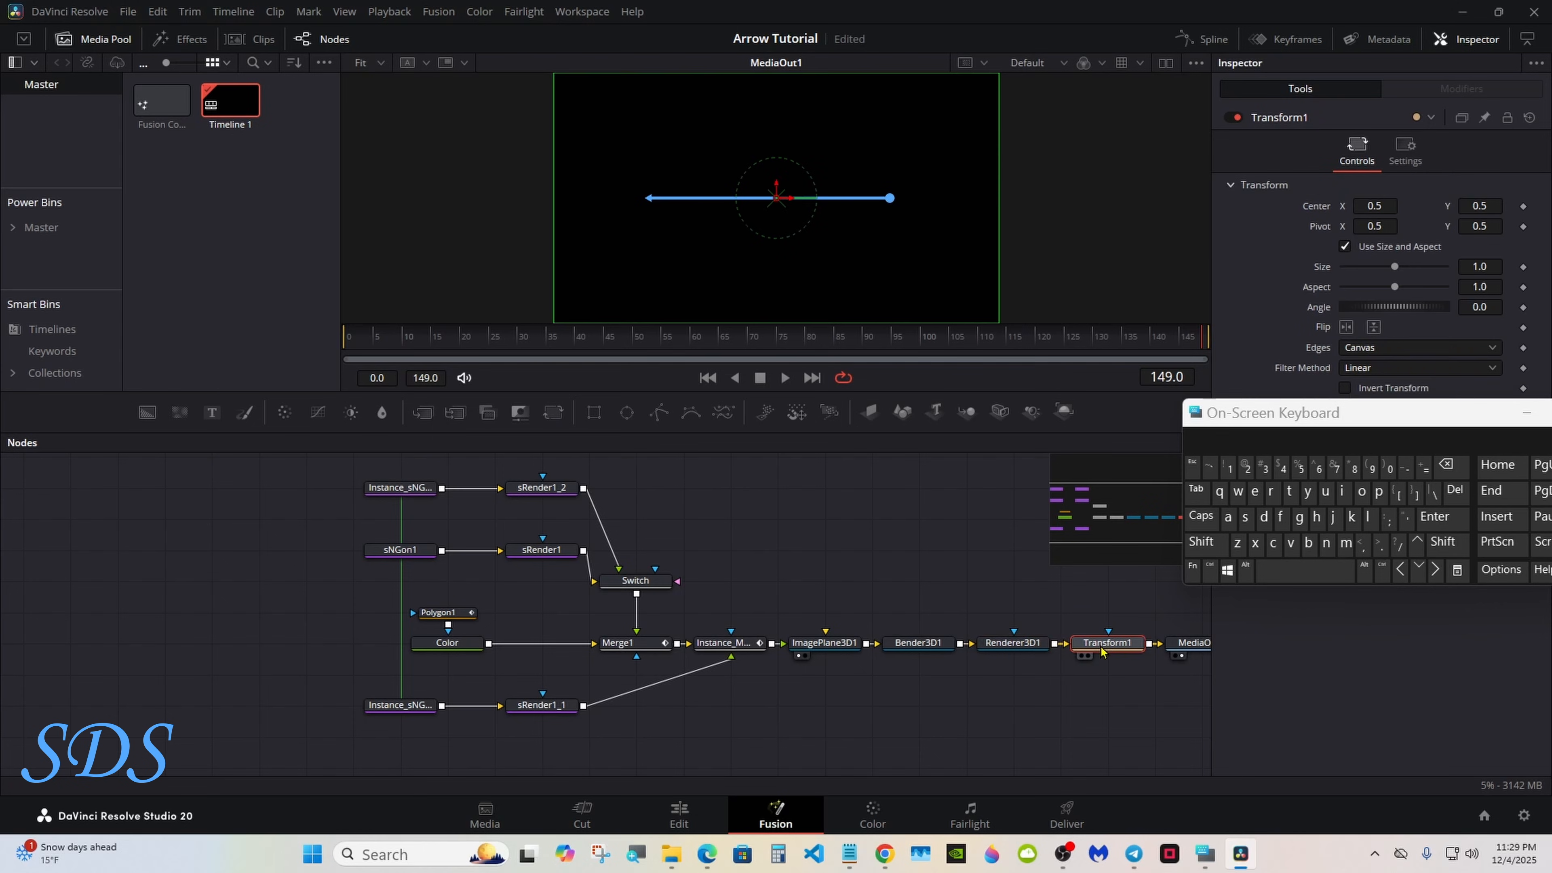
# Rename the Transform1 node as Controls.
pyautogui.moveTo(1241, 431); pyautogui.dragTo(1238, 655)
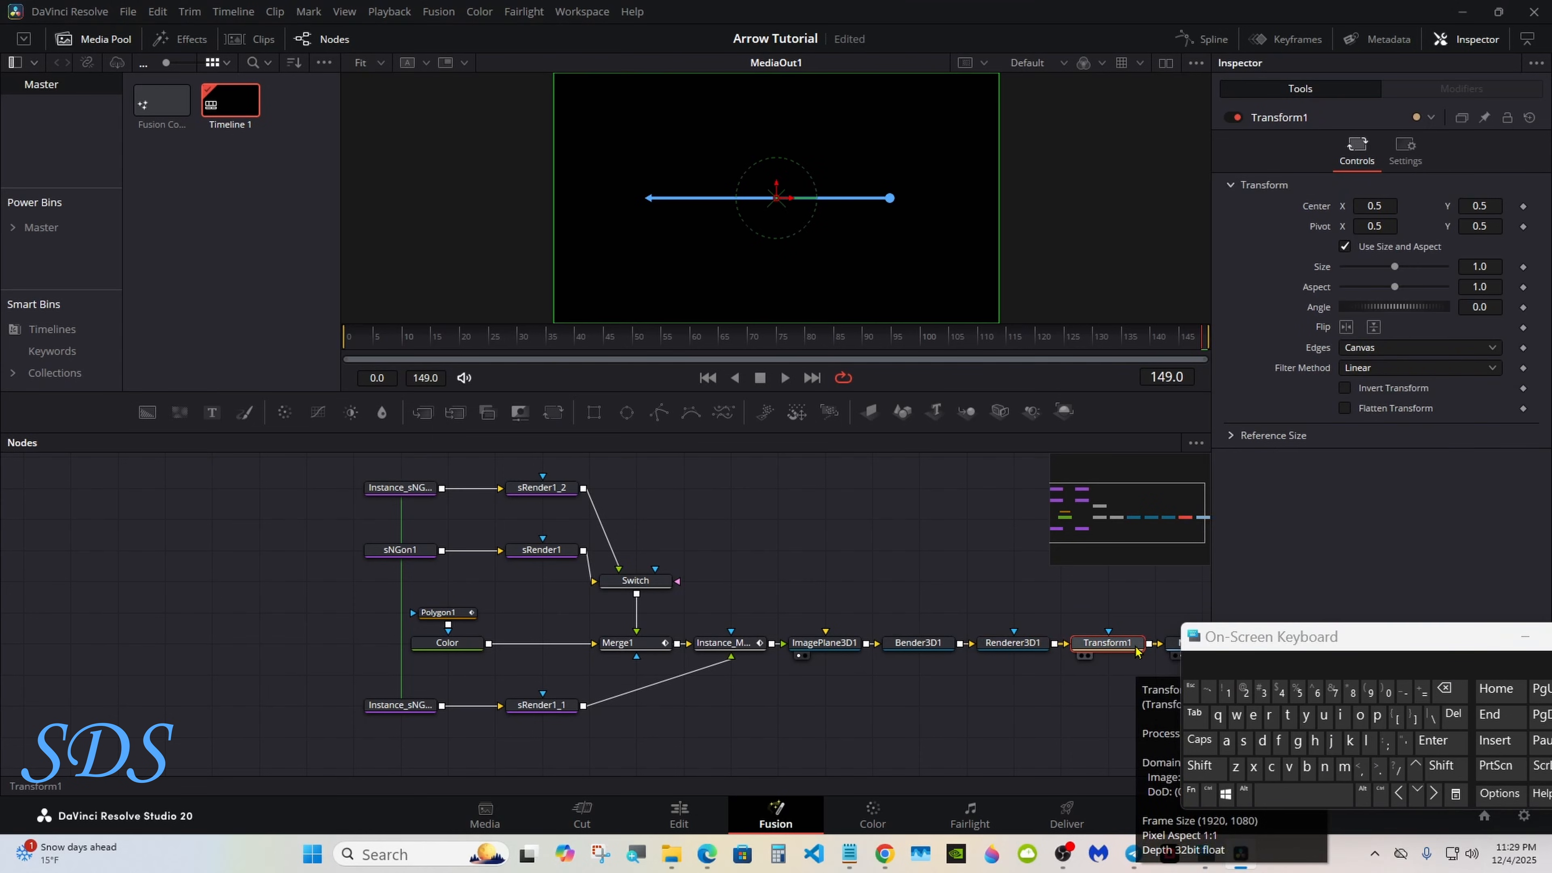
pyautogui.rightClick(1099, 645)
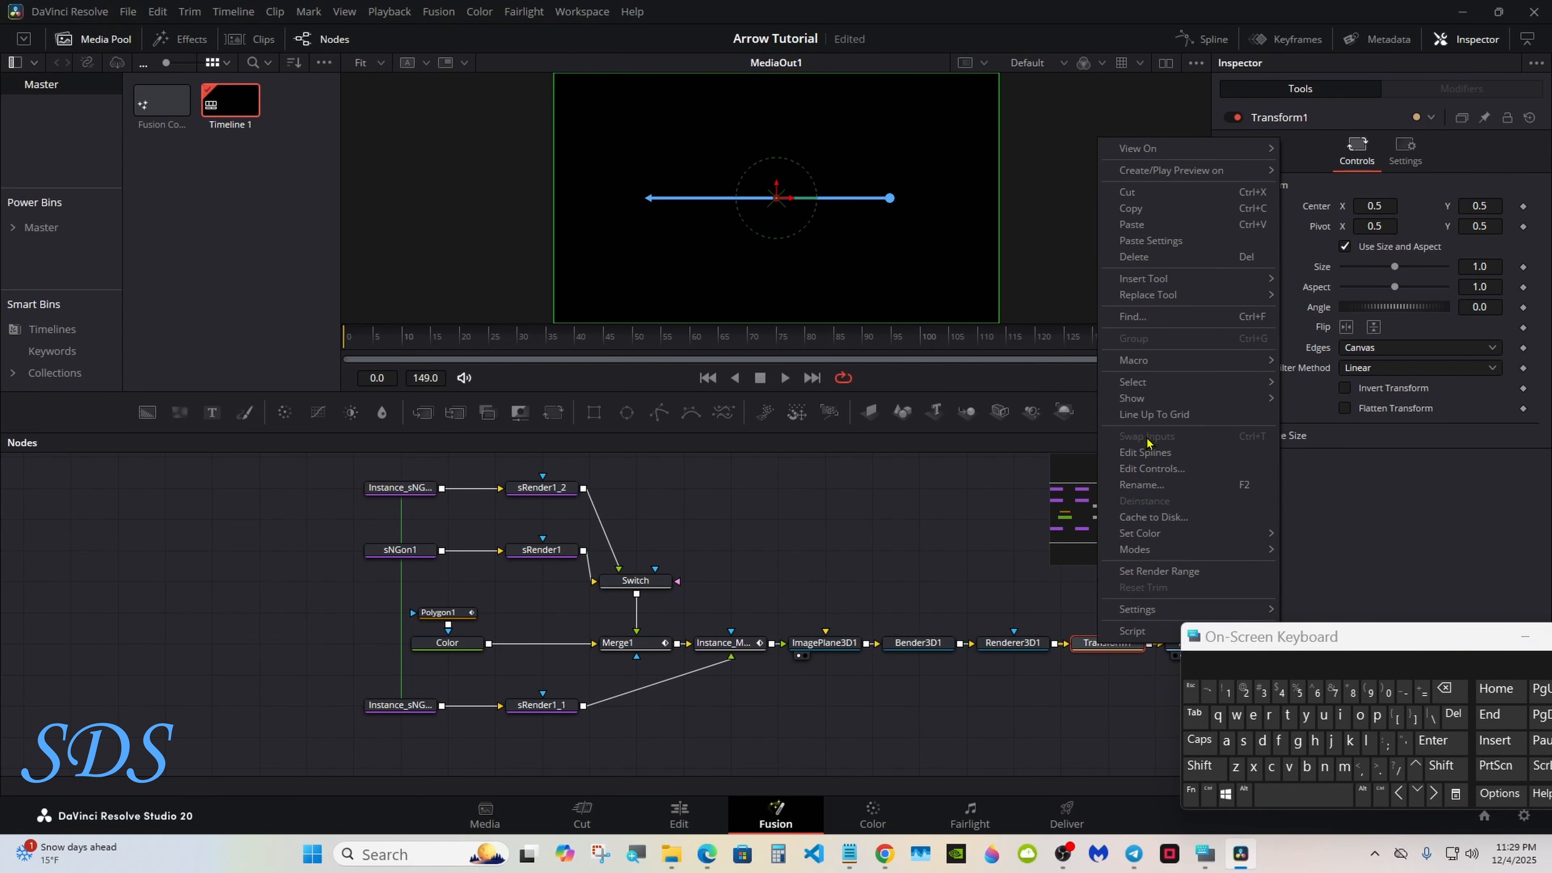
pyautogui.click(1146, 485)
pyautogui.click(1199, 766)
pyautogui.click(1271, 767)
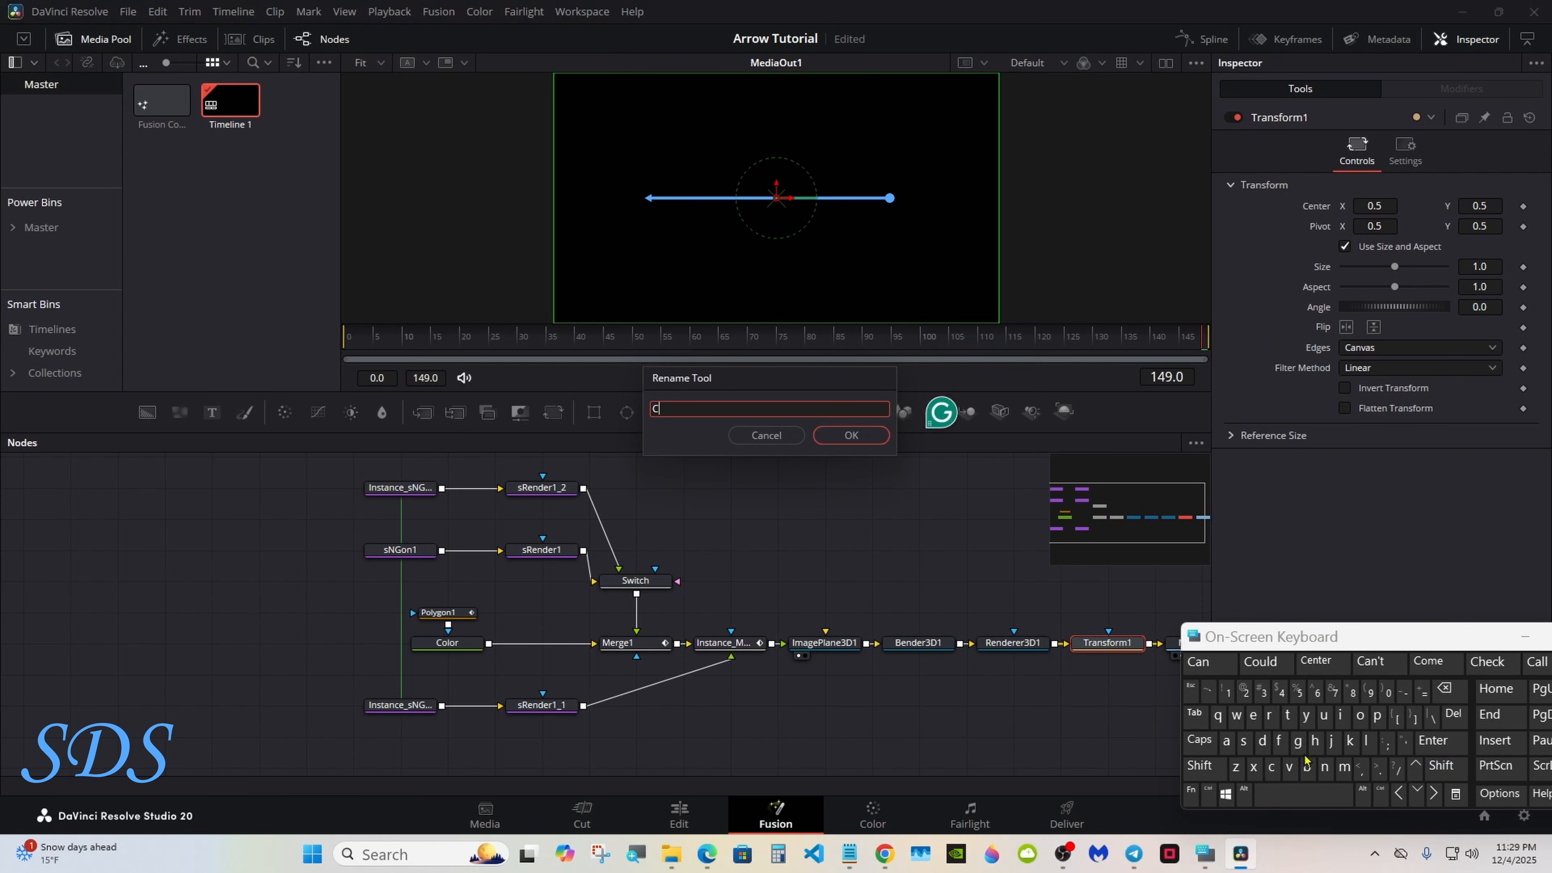
pyautogui.click(1360, 715)
pyautogui.click(1325, 766)
pyautogui.click(1287, 716)
pyautogui.click(1270, 716)
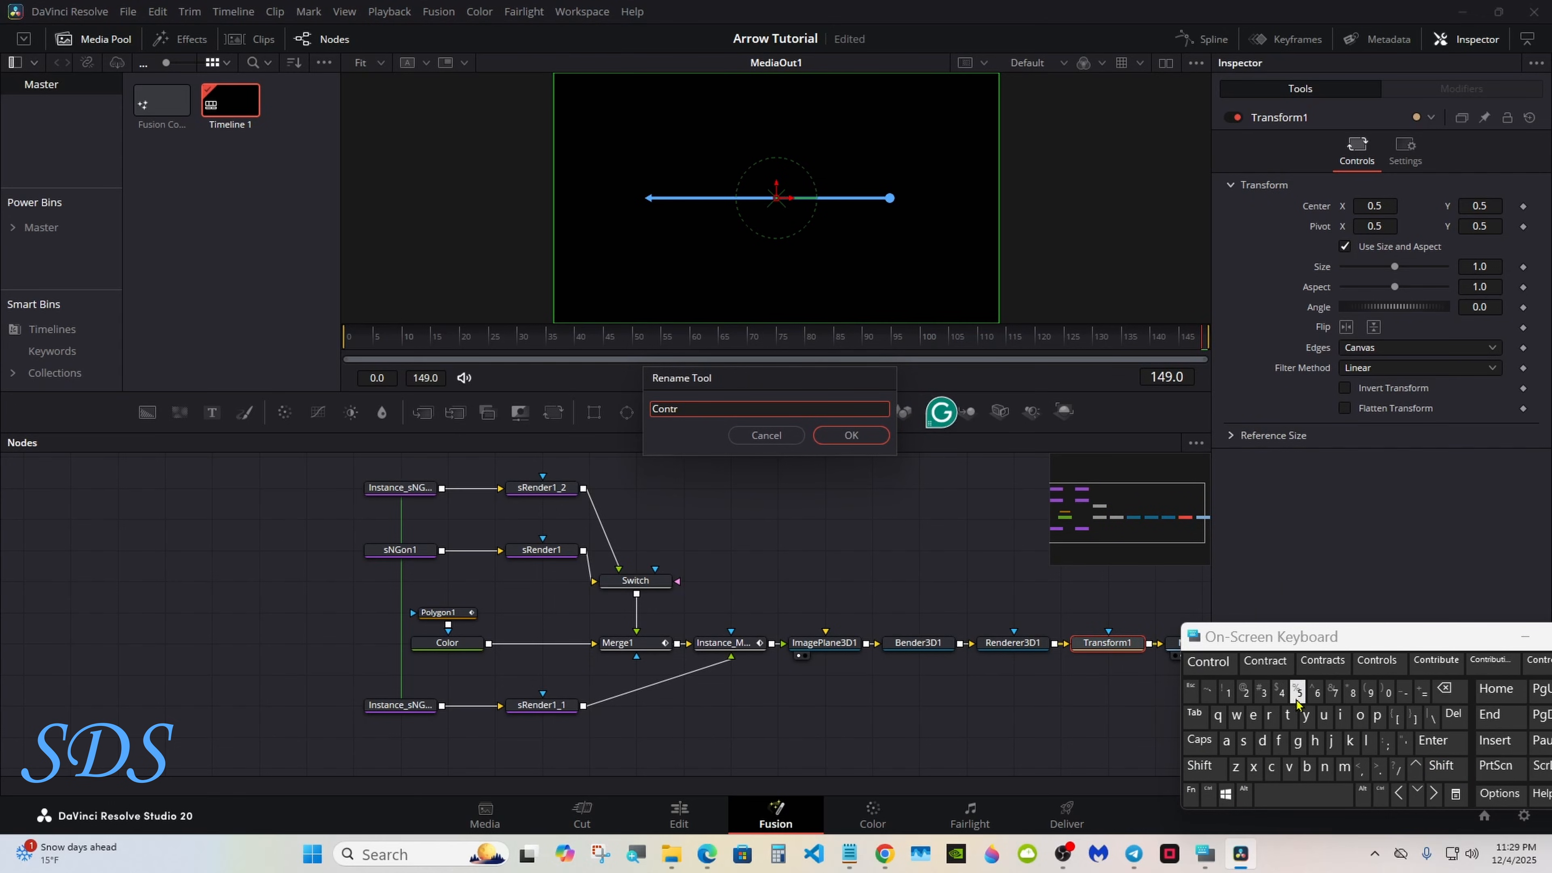
pyautogui.click(1377, 663)
pyautogui.click(850, 434)
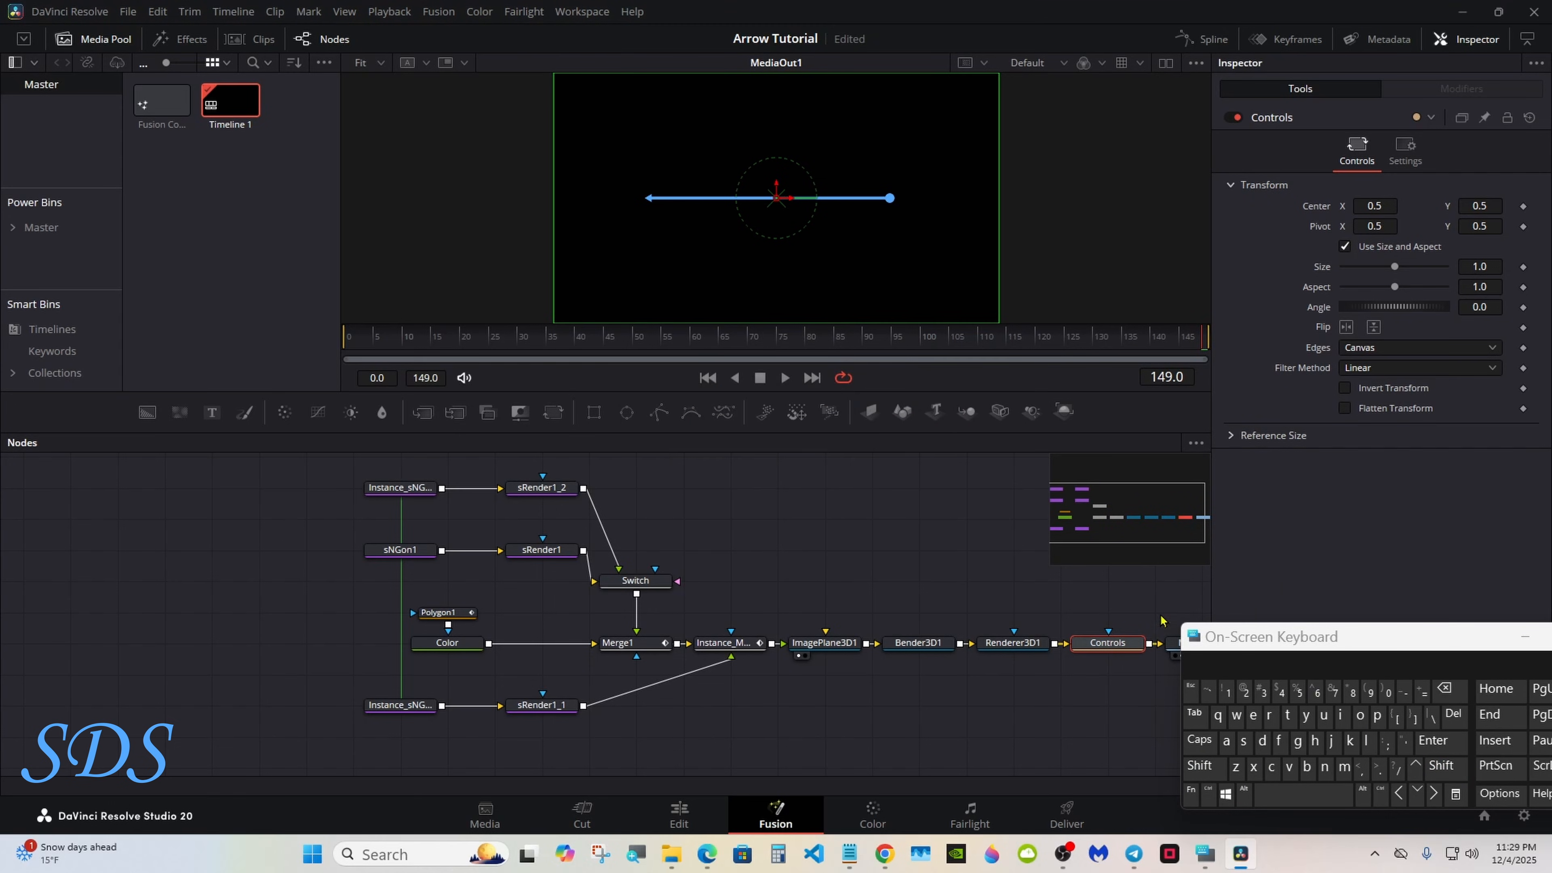
# Select the whole node tree and shift it left so that every node is in view.
pyautogui.moveTo(1228, 637); pyautogui.dragTo(1230, 395)
pyautogui.moveTo(338, 454); pyautogui.dragTo(1149, 755)
pyautogui.moveTo(1195, 650); pyautogui.dragTo(1056, 647)
pyautogui.click(999, 552)
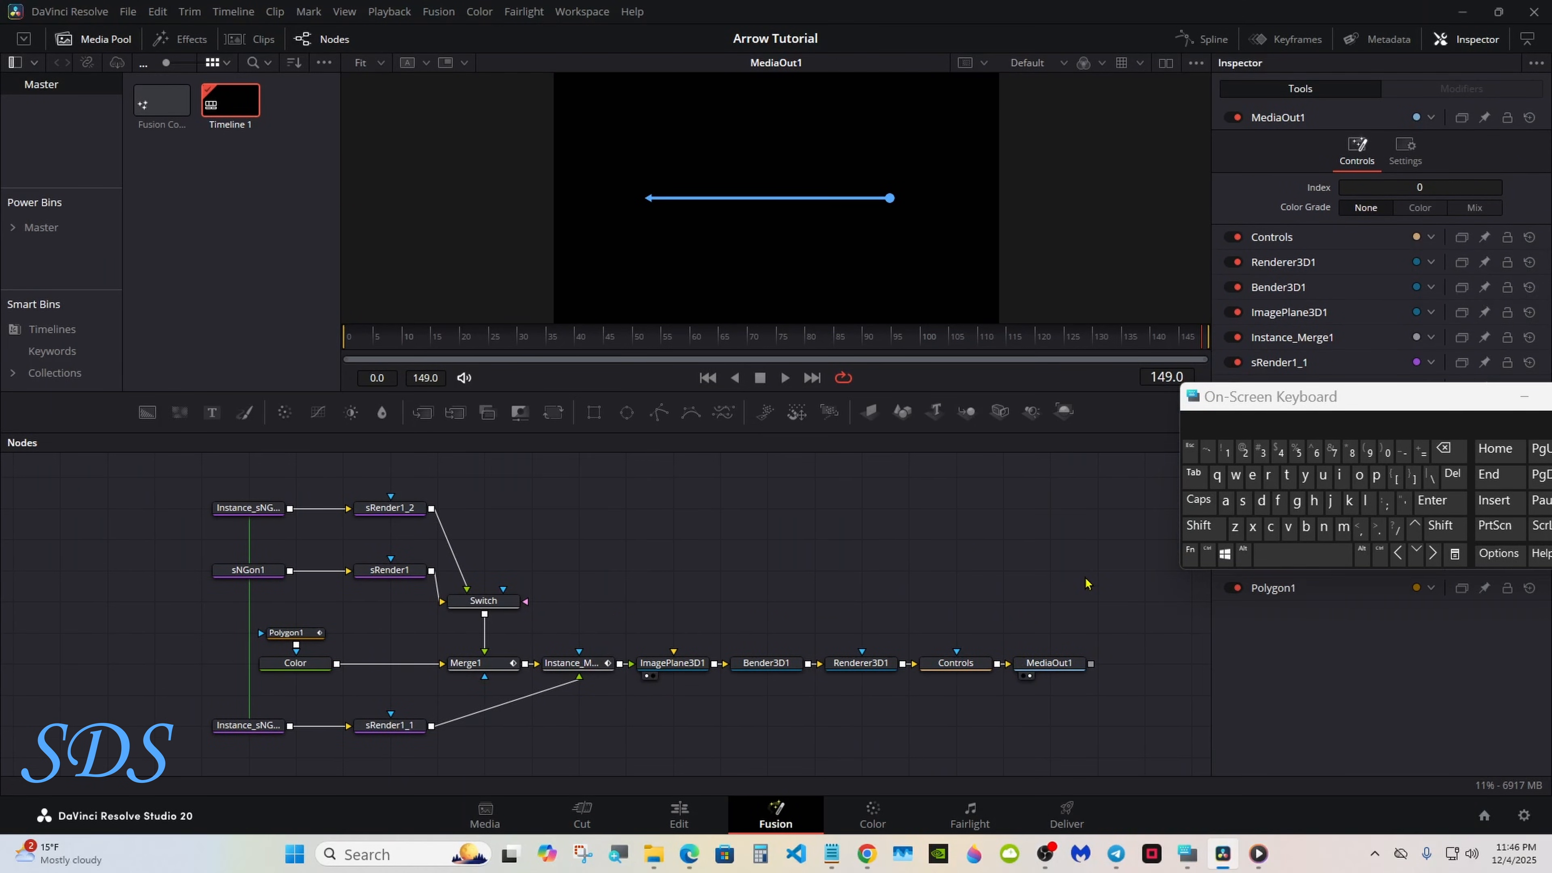
# Select Controls, Switch, Bender3D1, Polygon1 and Color in that order, and extend the selection to all remaining nodes.
pyautogui.click(1206, 558)
pyautogui.click(1206, 558)
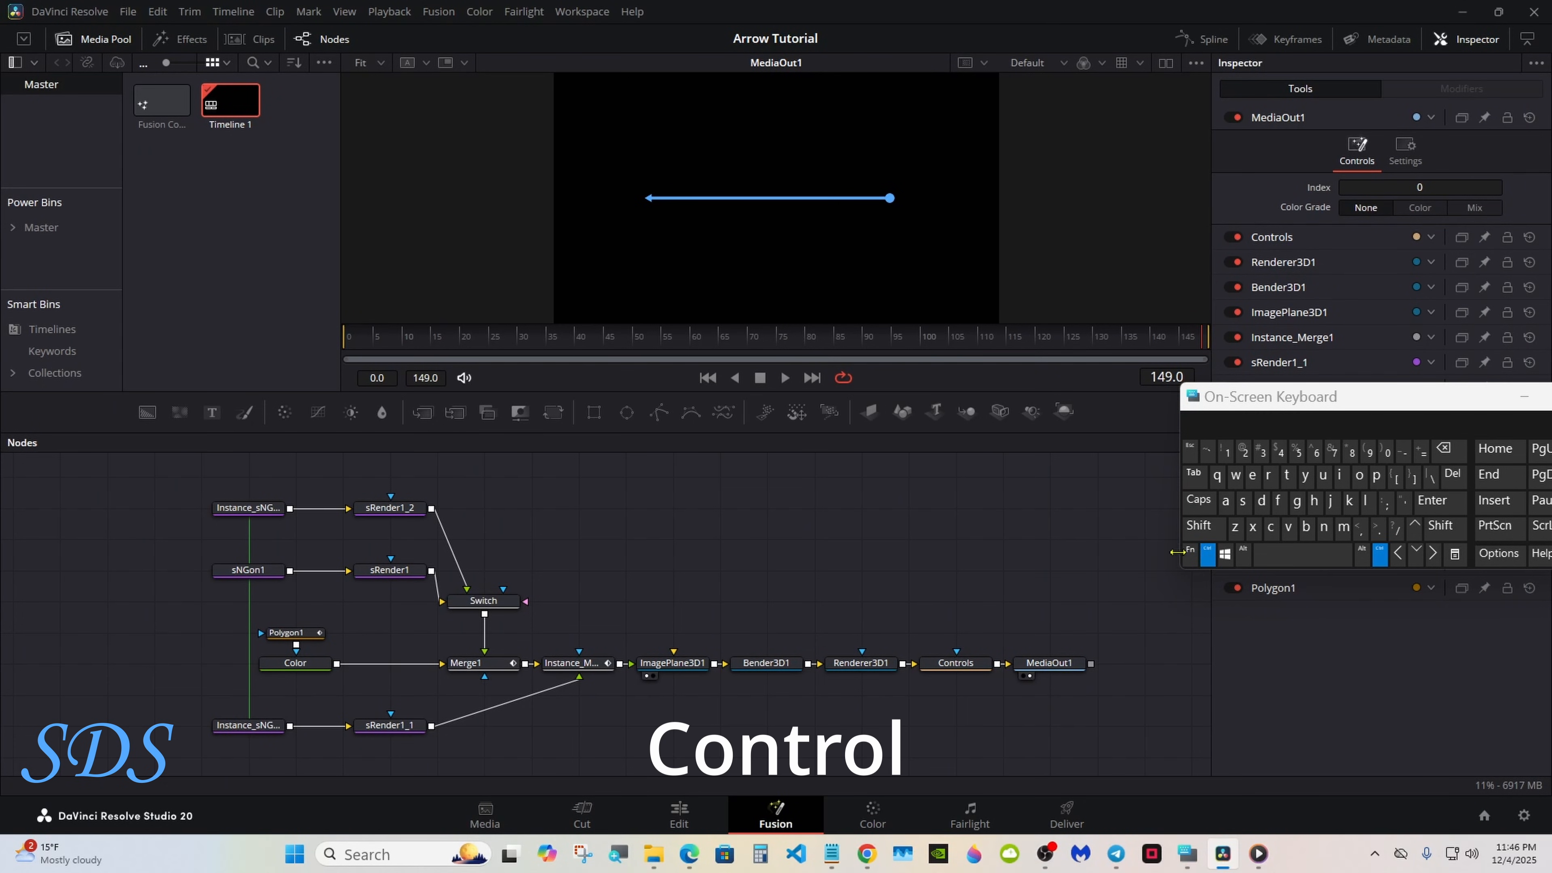
pyautogui.click(955, 663)
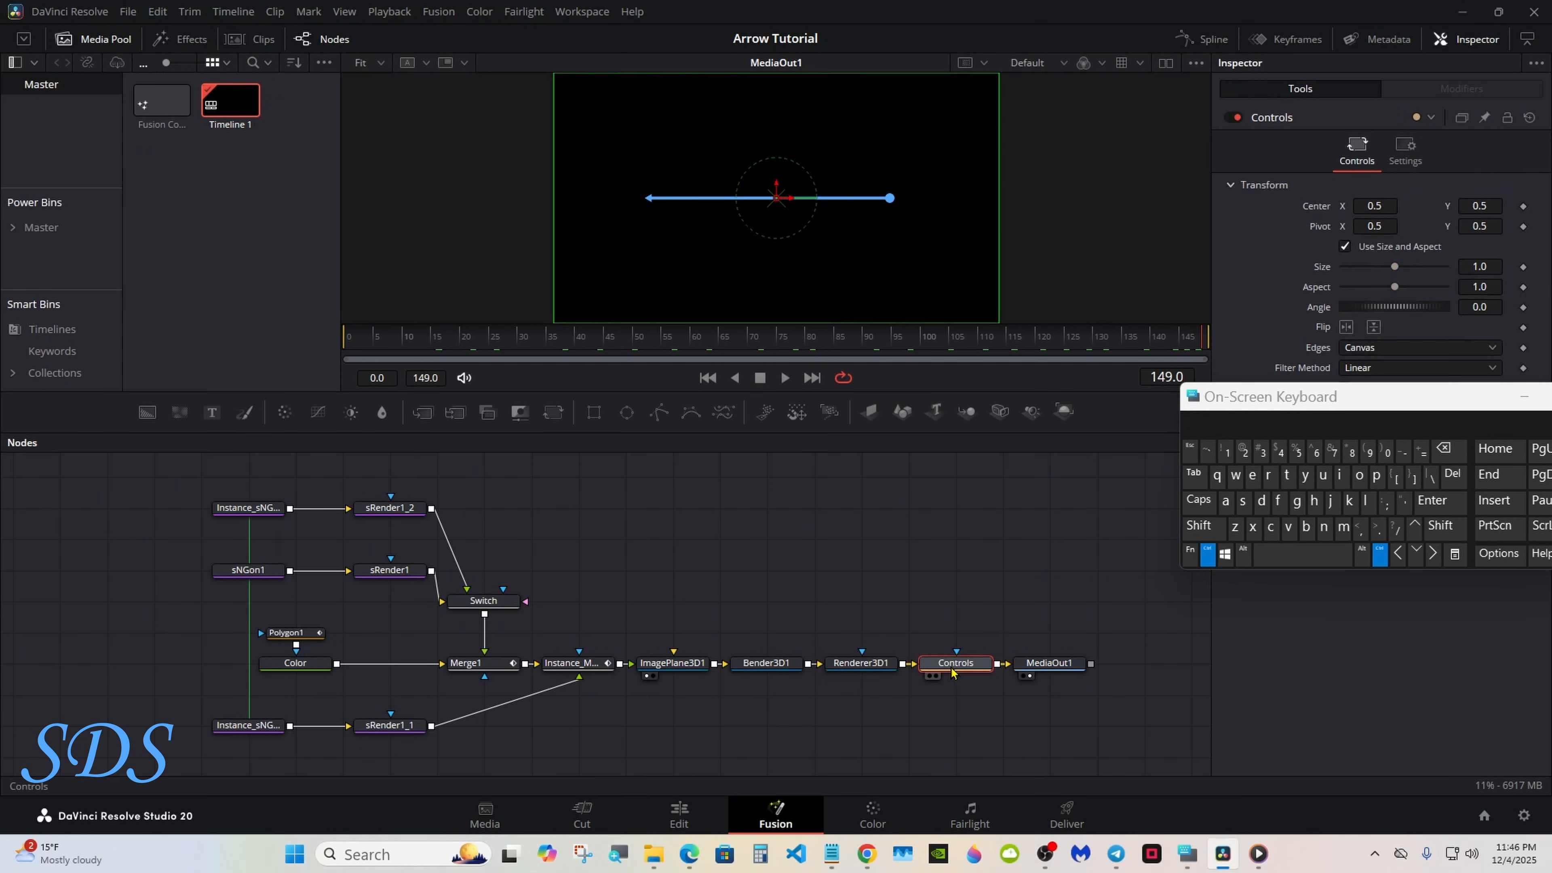
pyautogui.keyDown('ctrl'); pyautogui.click(497, 601); pyautogui.keyUp('ctrl')
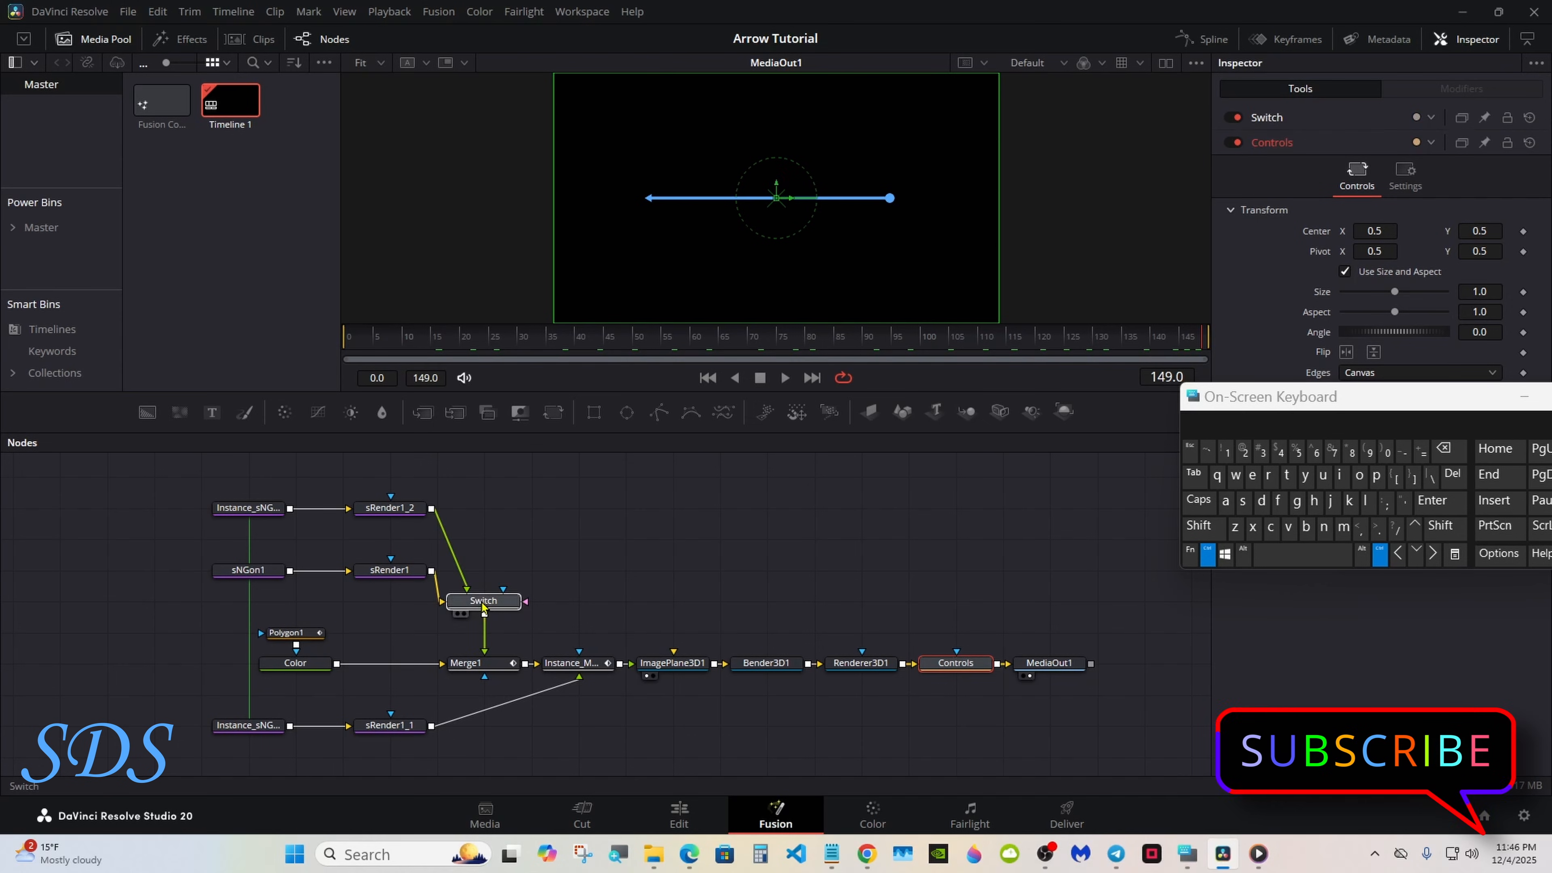
pyautogui.keyDown('ctrl'); pyautogui.click(758, 667); pyautogui.keyUp('ctrl')
pyautogui.keyDown('ctrl'); pyautogui.click(287, 633); pyautogui.keyUp('ctrl')
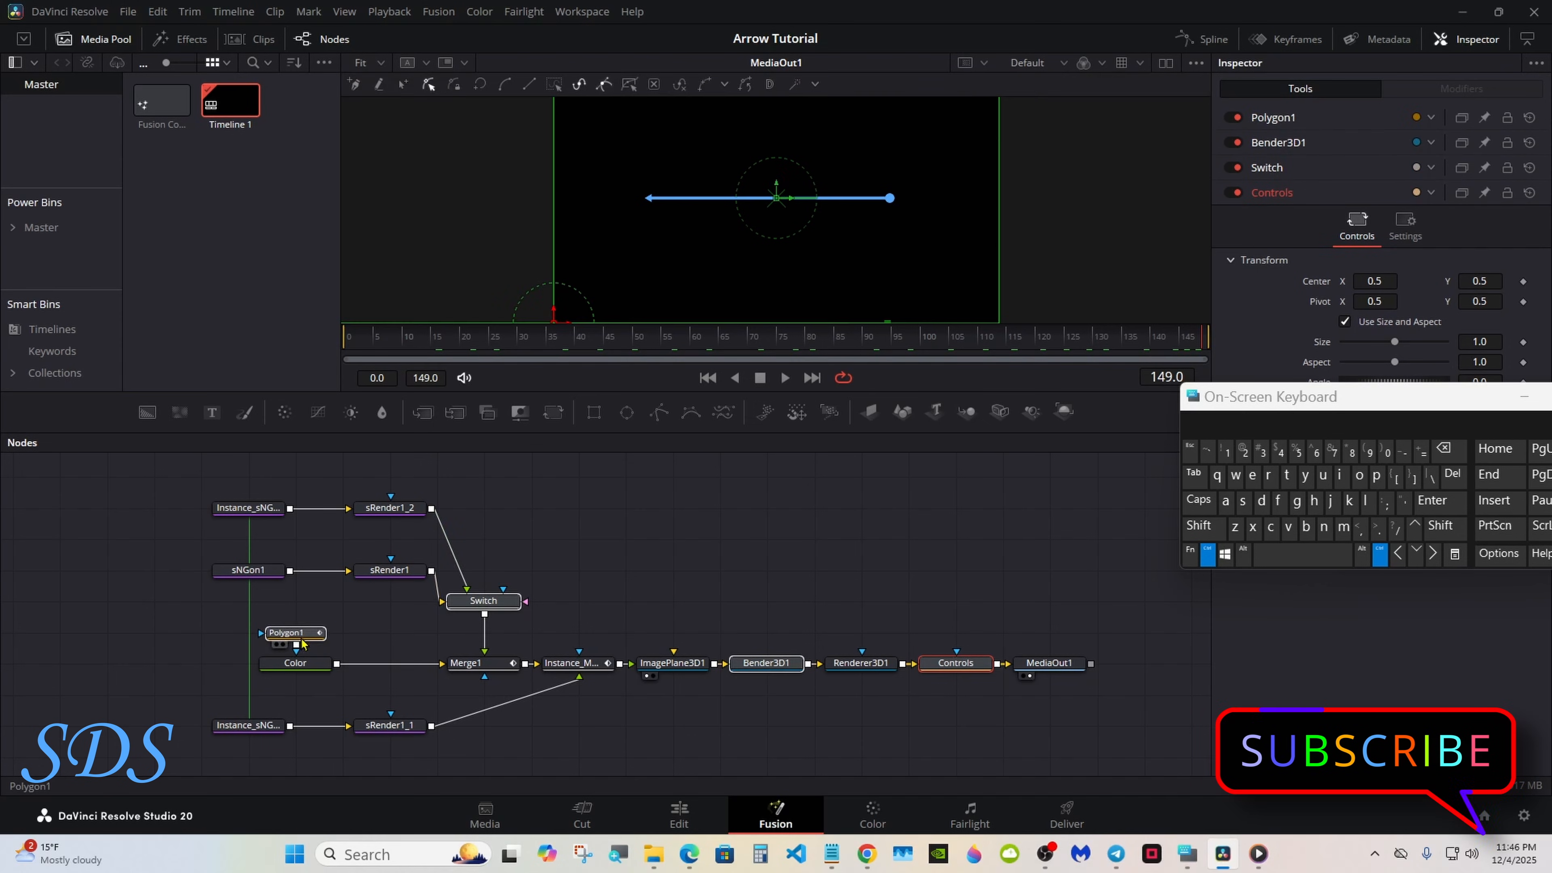
pyautogui.keyDown('ctrl'); pyautogui.click(299, 665); pyautogui.keyUp('ctrl')
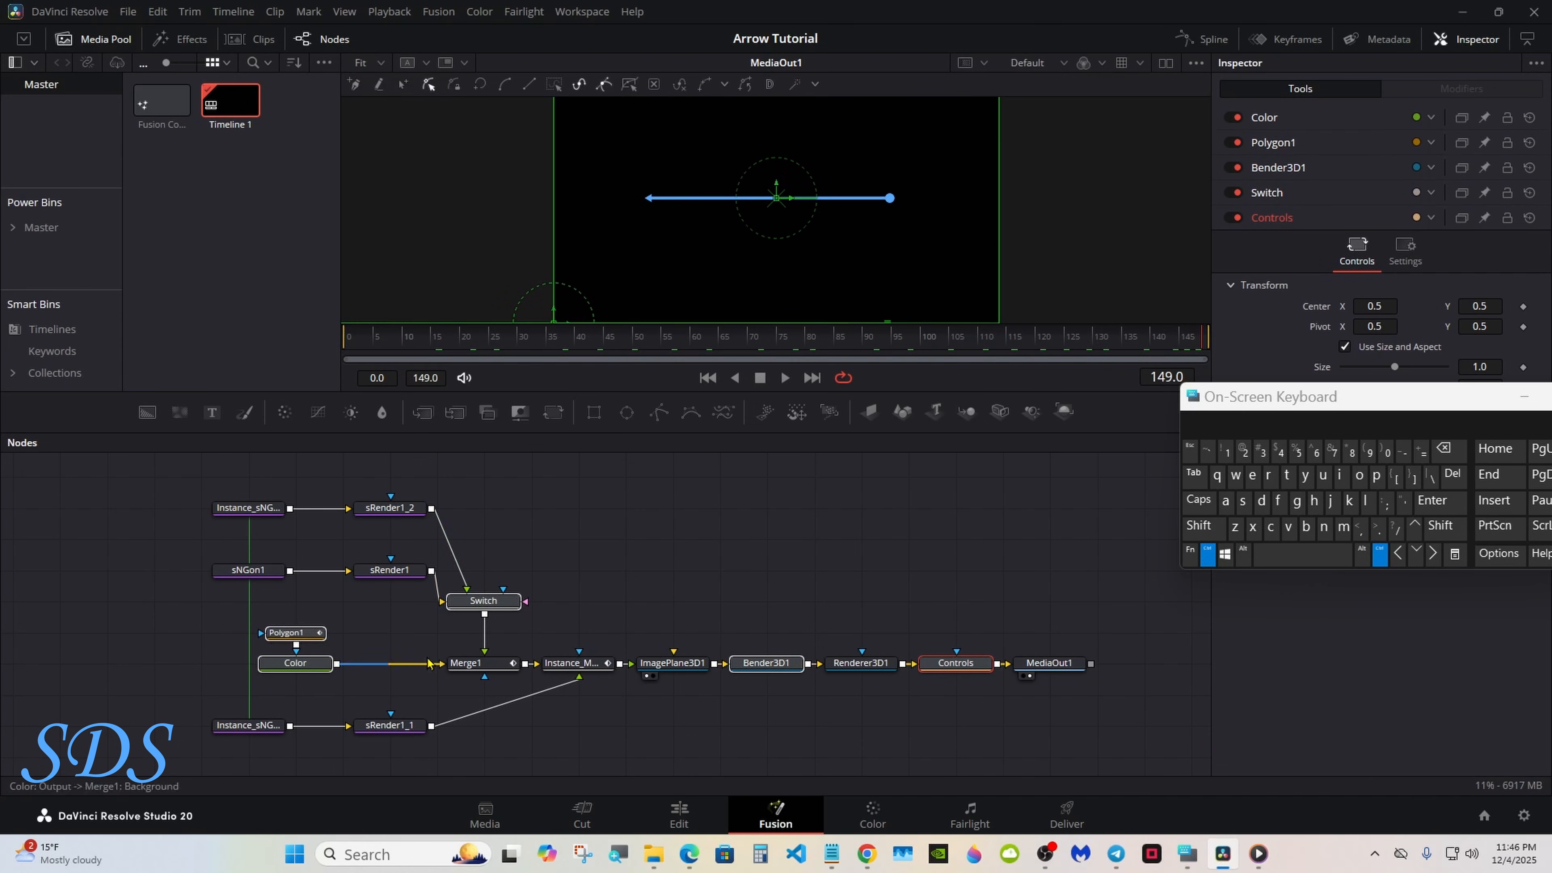
pyautogui.click(1230, 512)
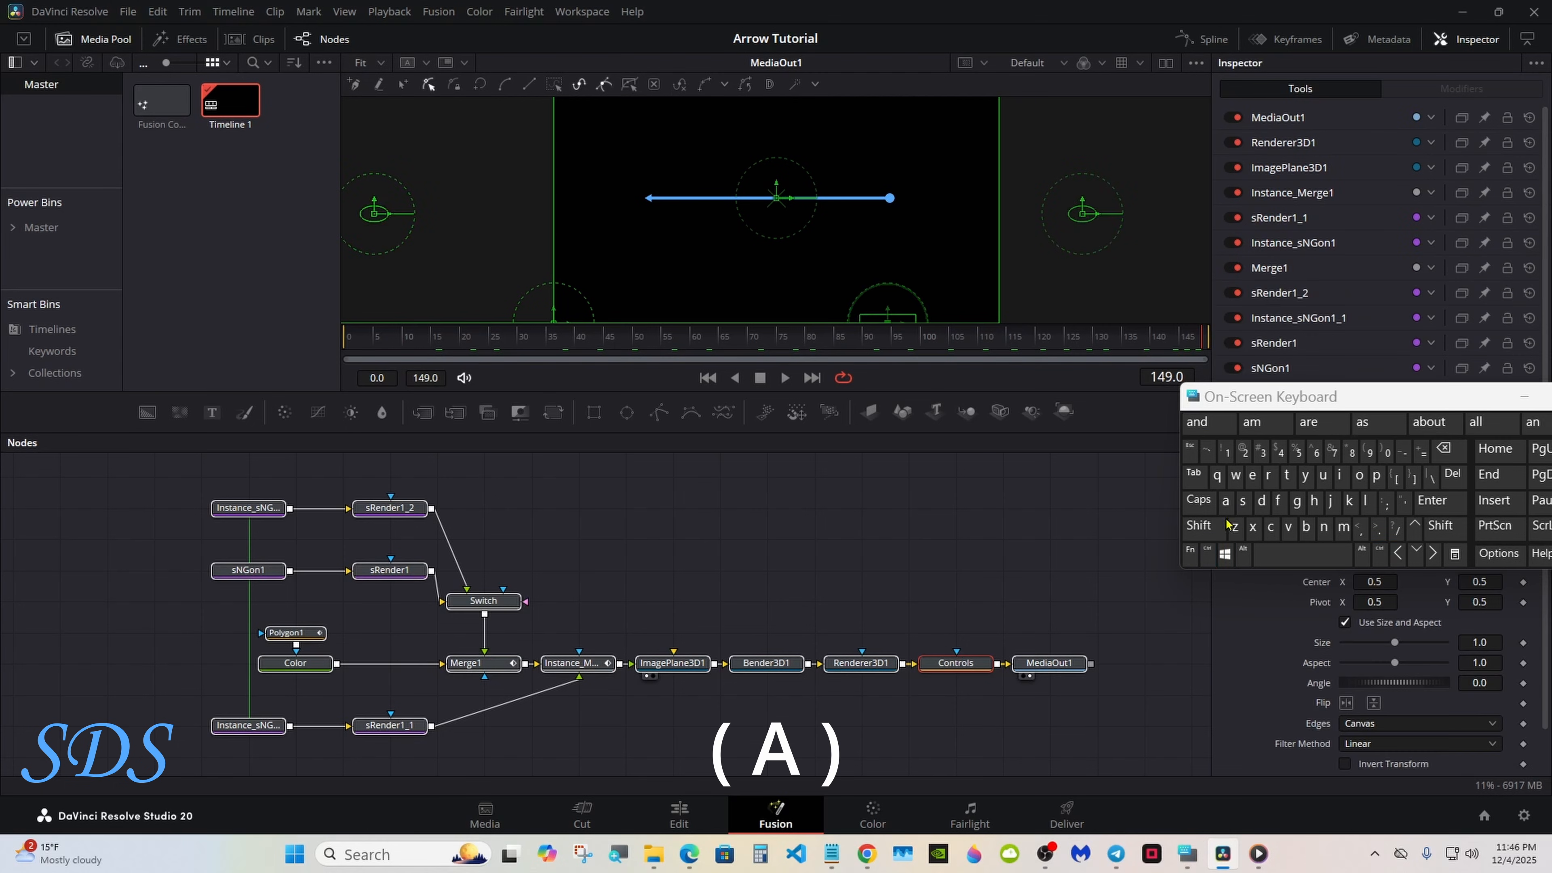
pyautogui.click(1208, 555)
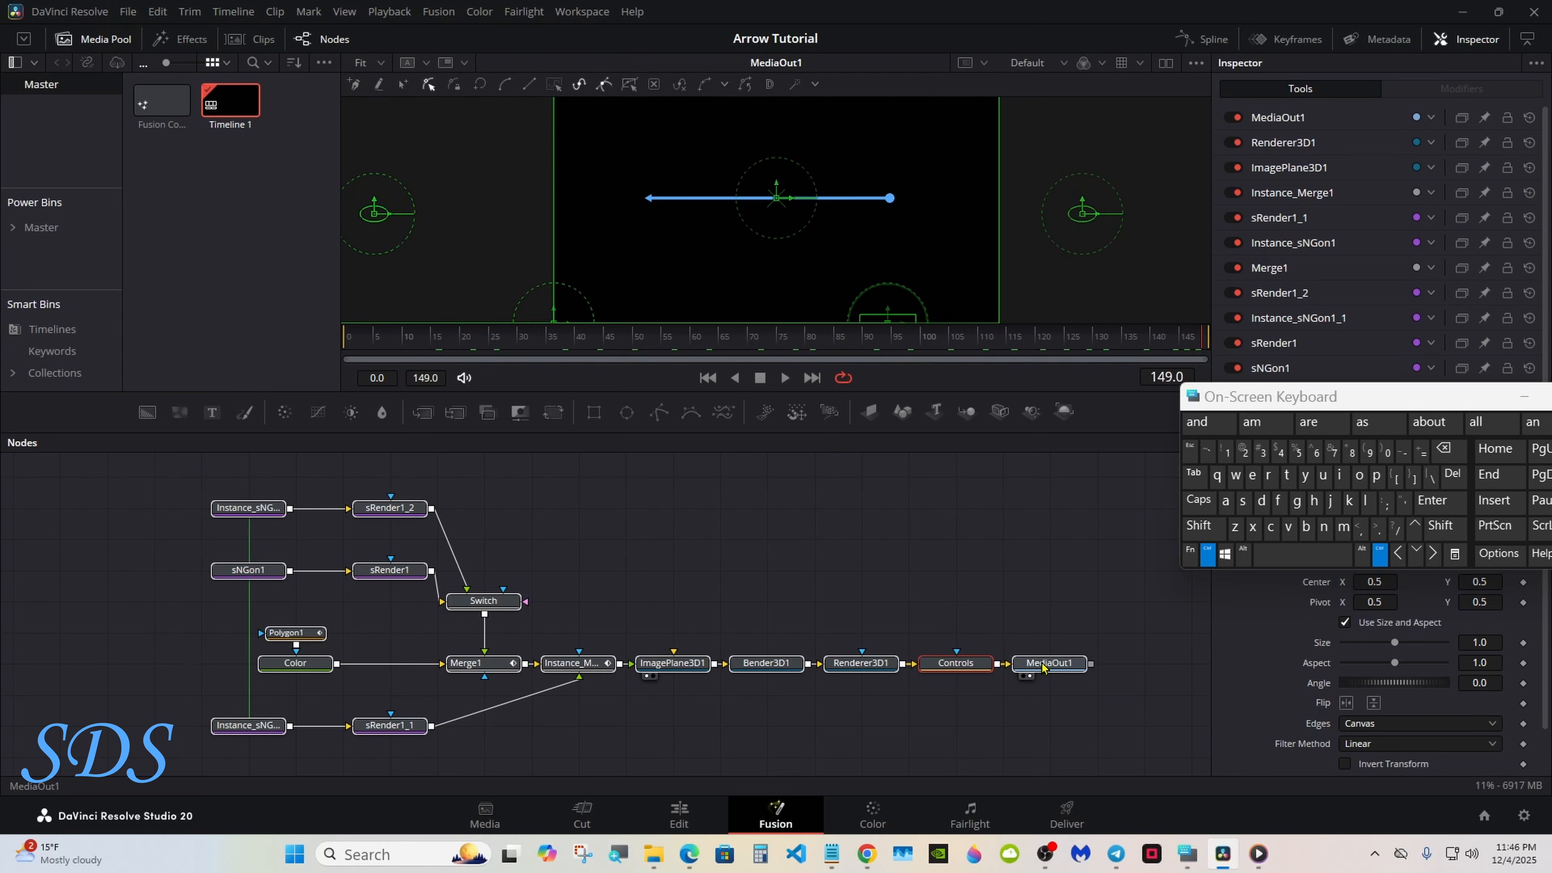
# Create a macro from the selected nodes, opening the Macro Editor.
pyautogui.rightClick(939, 666)
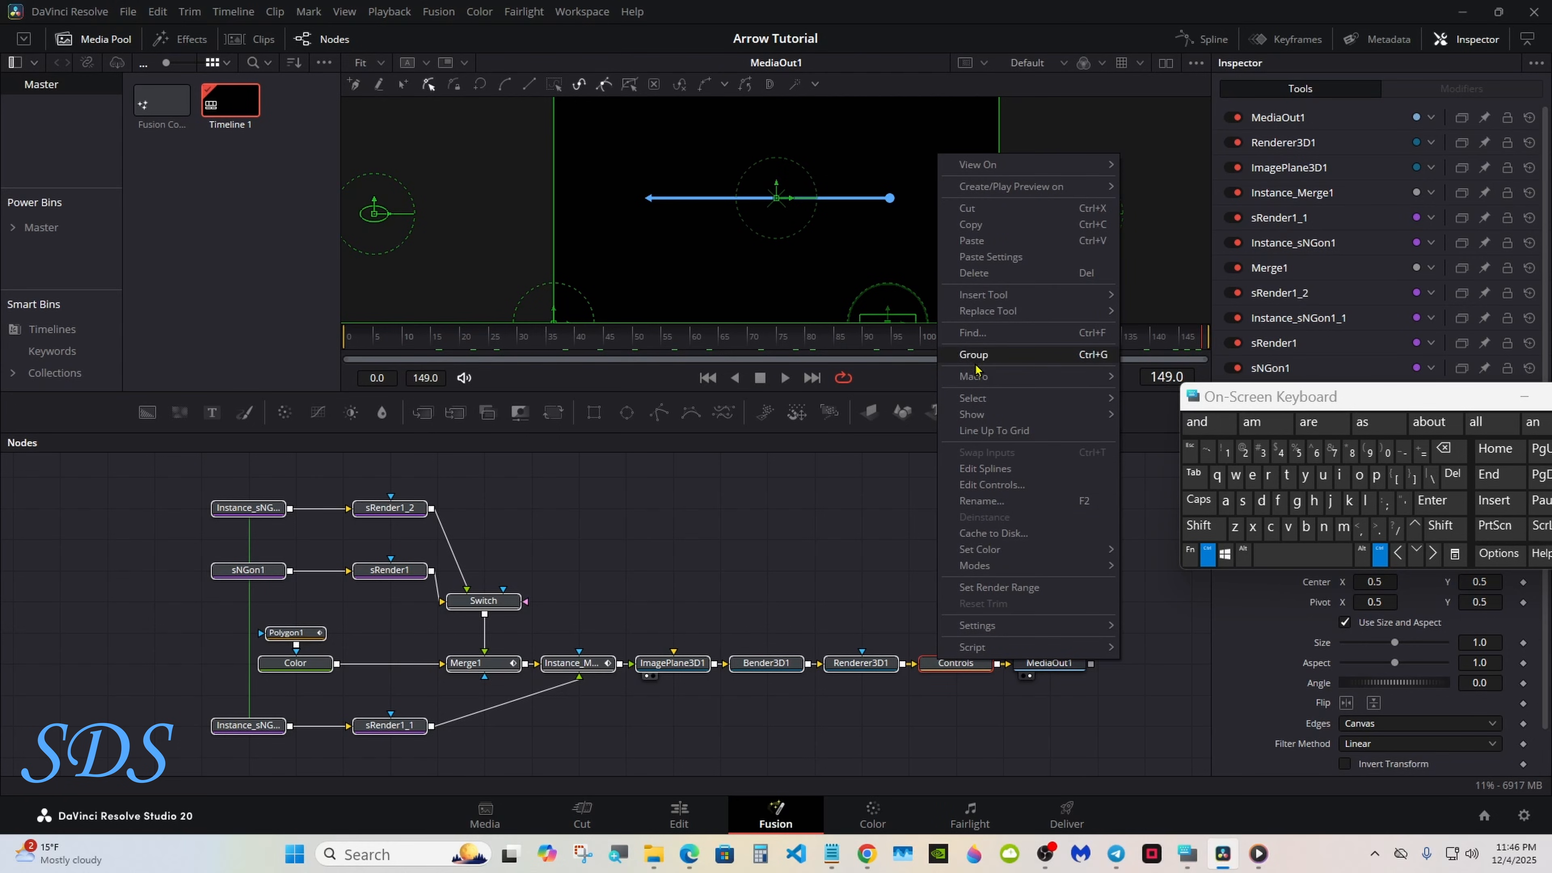
pyautogui.moveTo(987, 379)
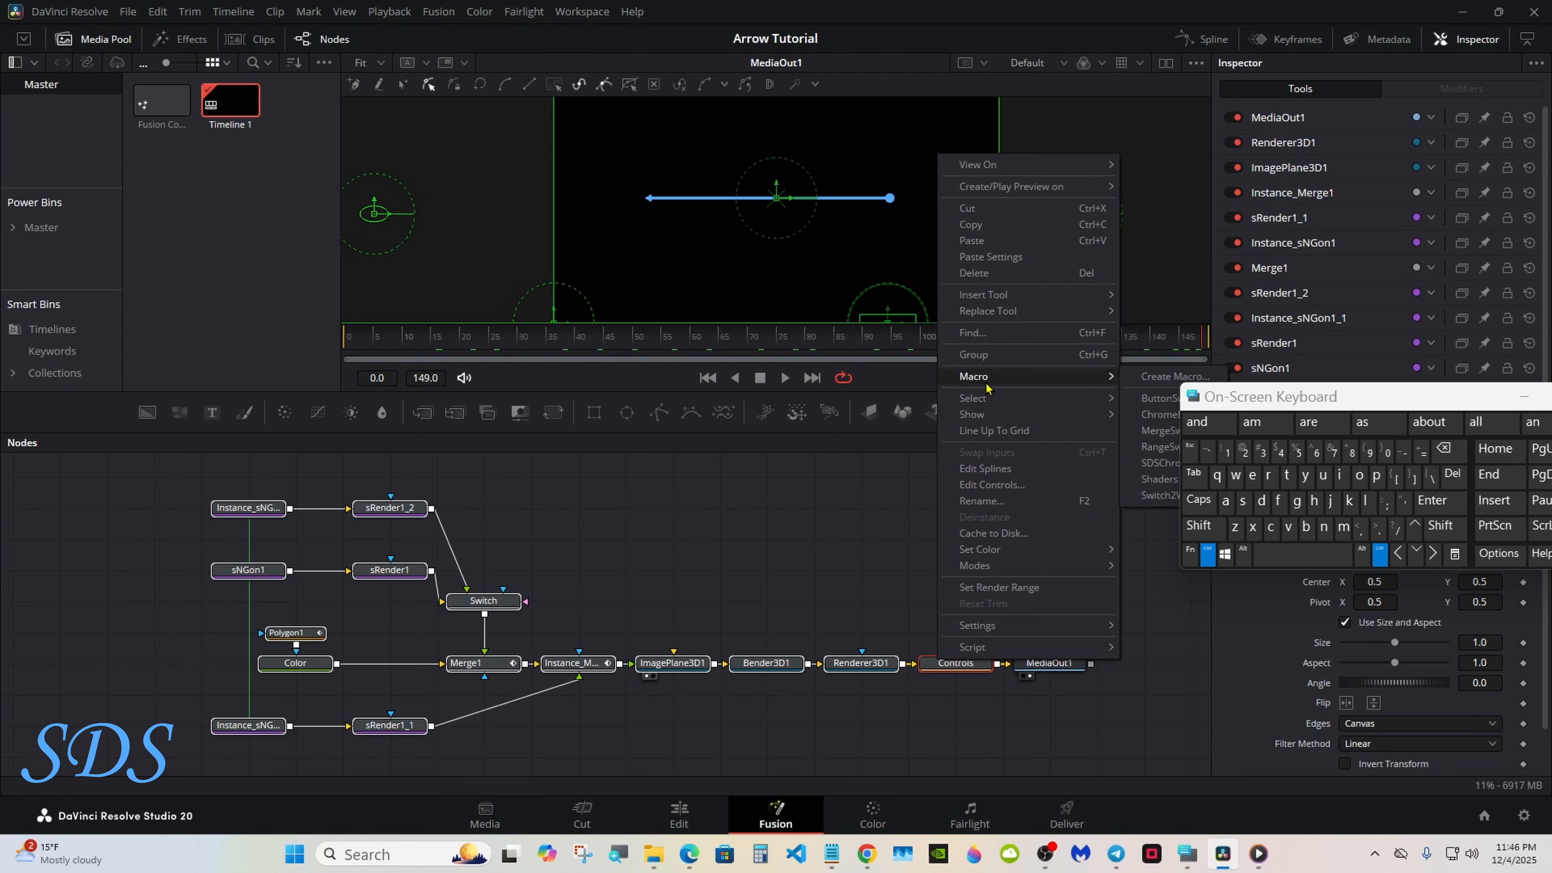
pyautogui.click(1154, 384)
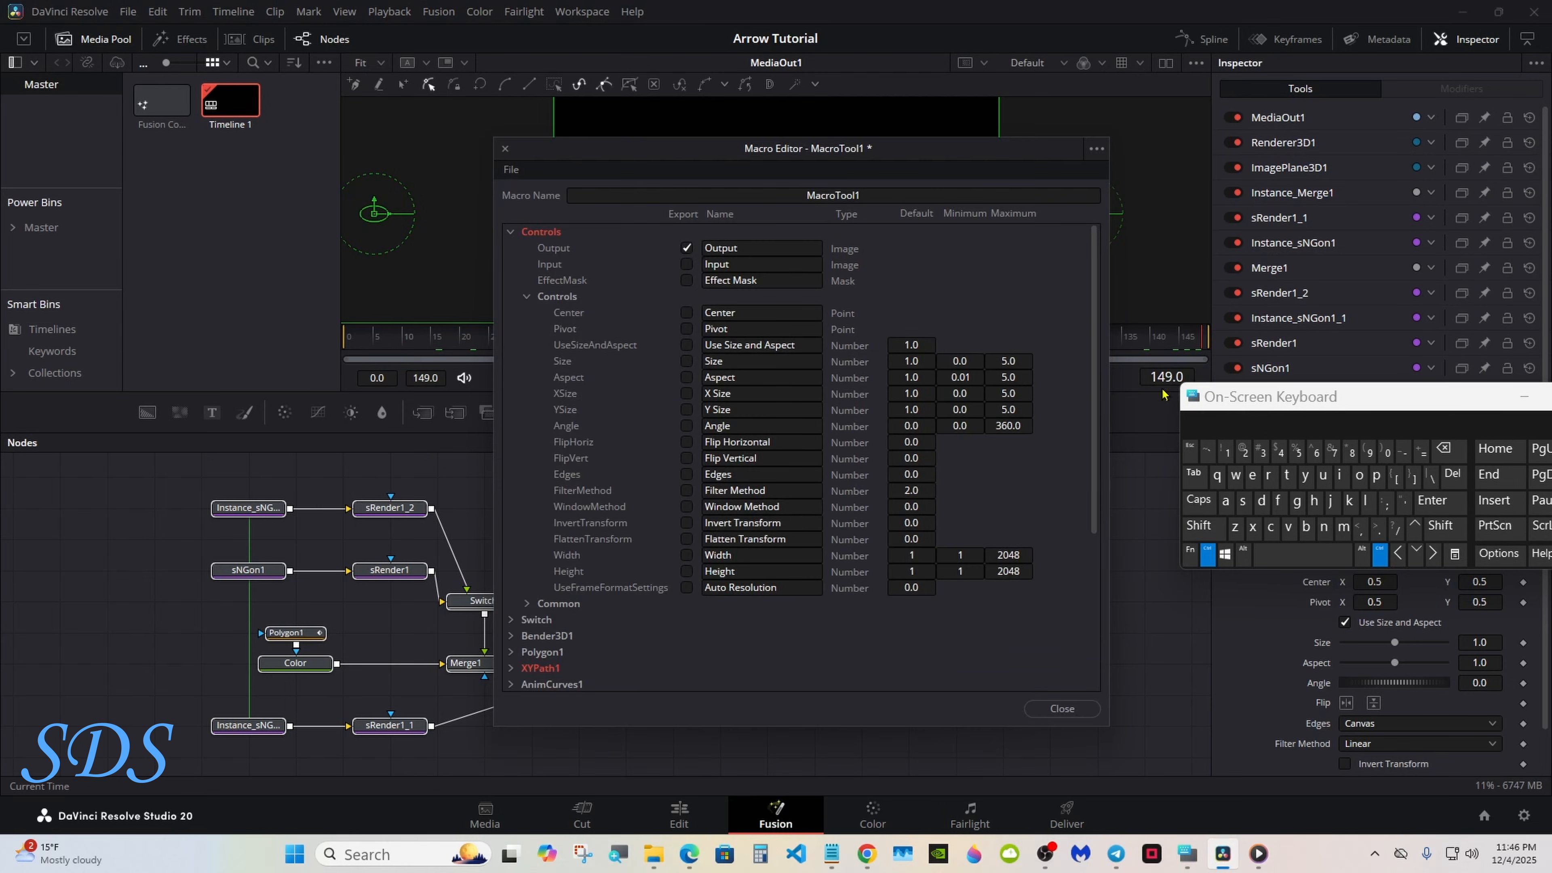
# Name the macro Arrow Tutorial.
pyautogui.moveTo(1213, 408); pyautogui.dragTo(888, 426)
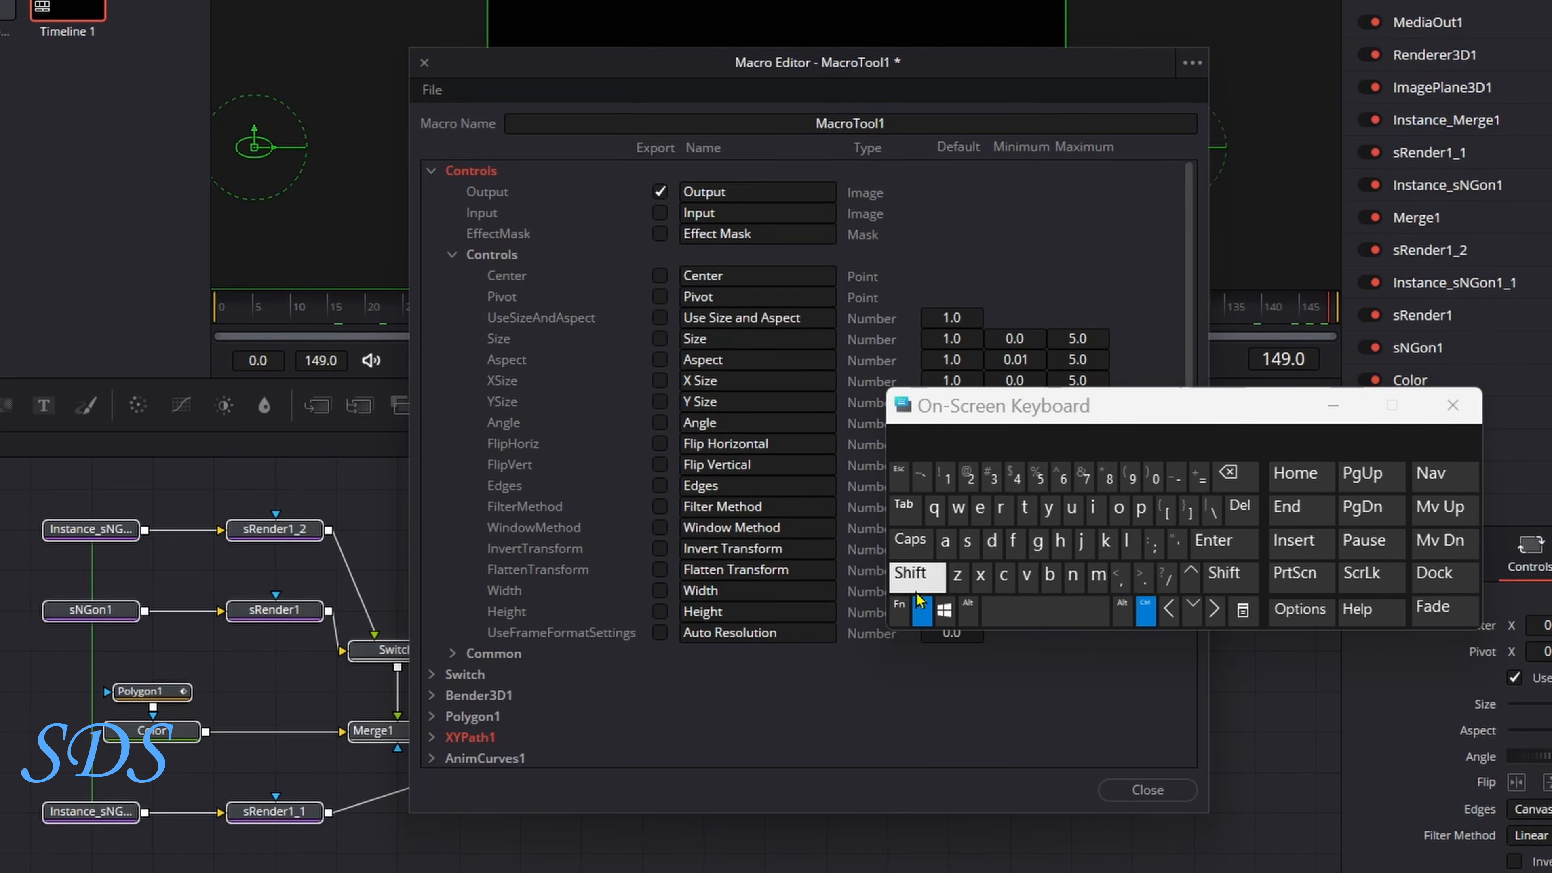
pyautogui.click(888, 572)
pyautogui.click(905, 125)
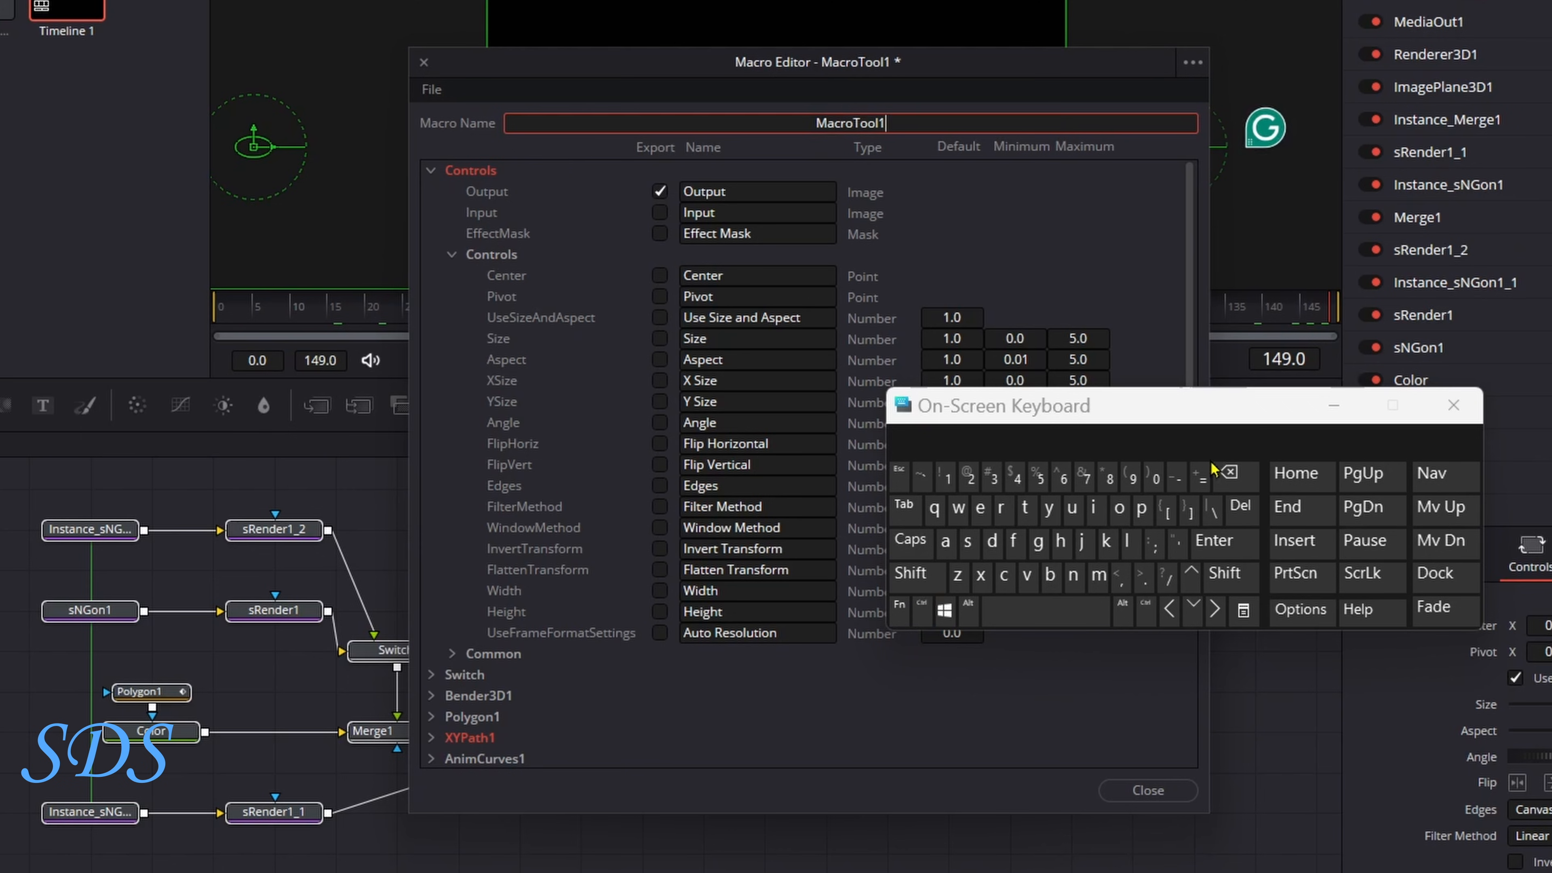
pyautogui.click(1230, 474)
pyautogui.click(910, 573)
pyautogui.click(944, 540)
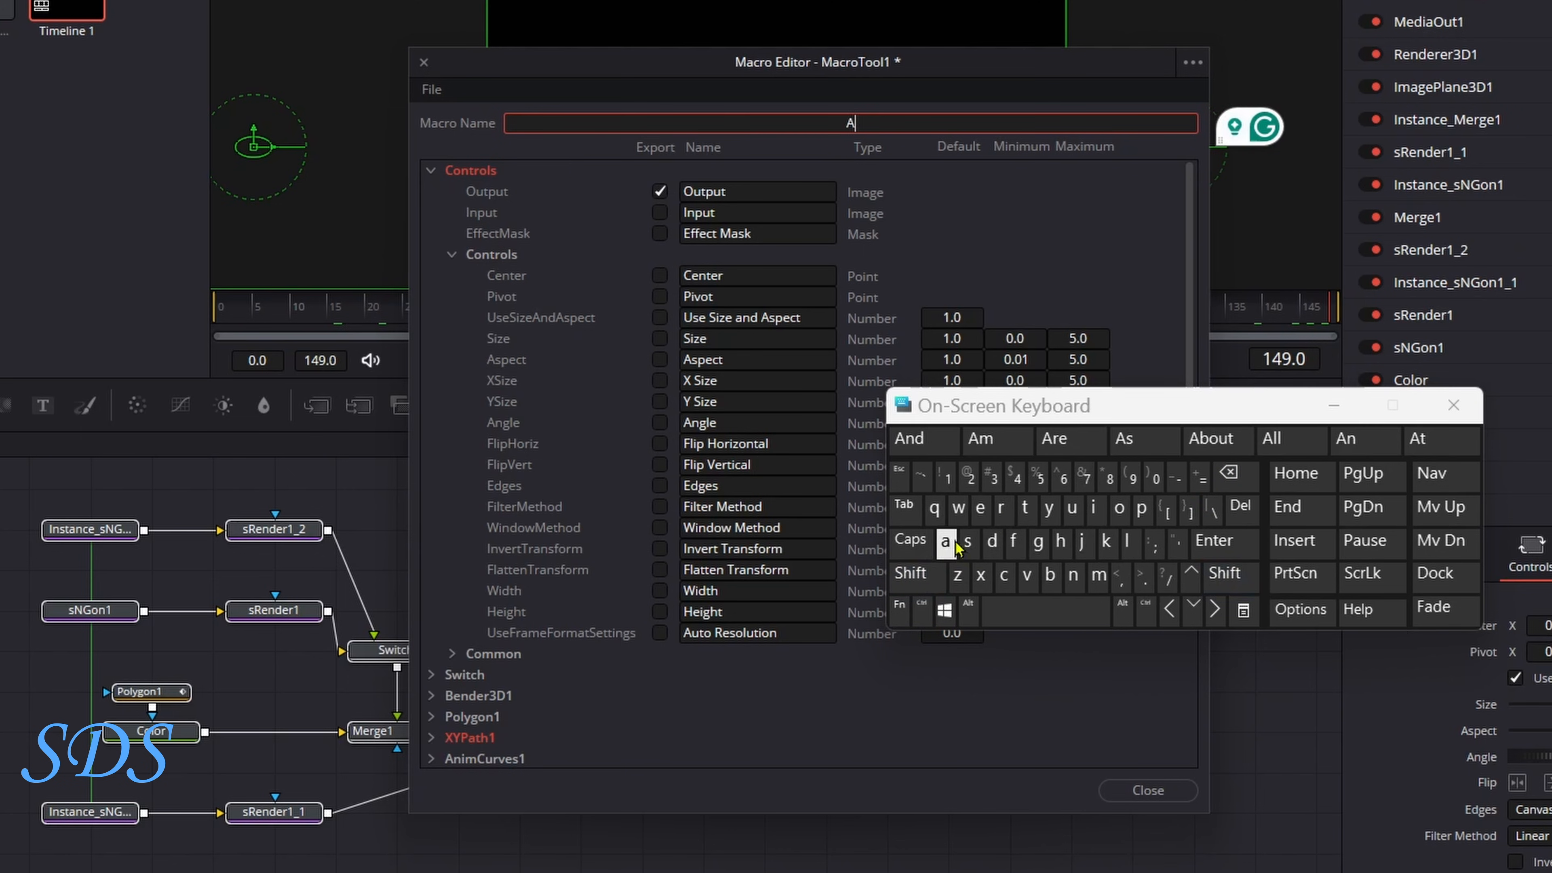
pyautogui.click(1001, 507)
pyautogui.click(1001, 507)
pyautogui.click(1119, 507)
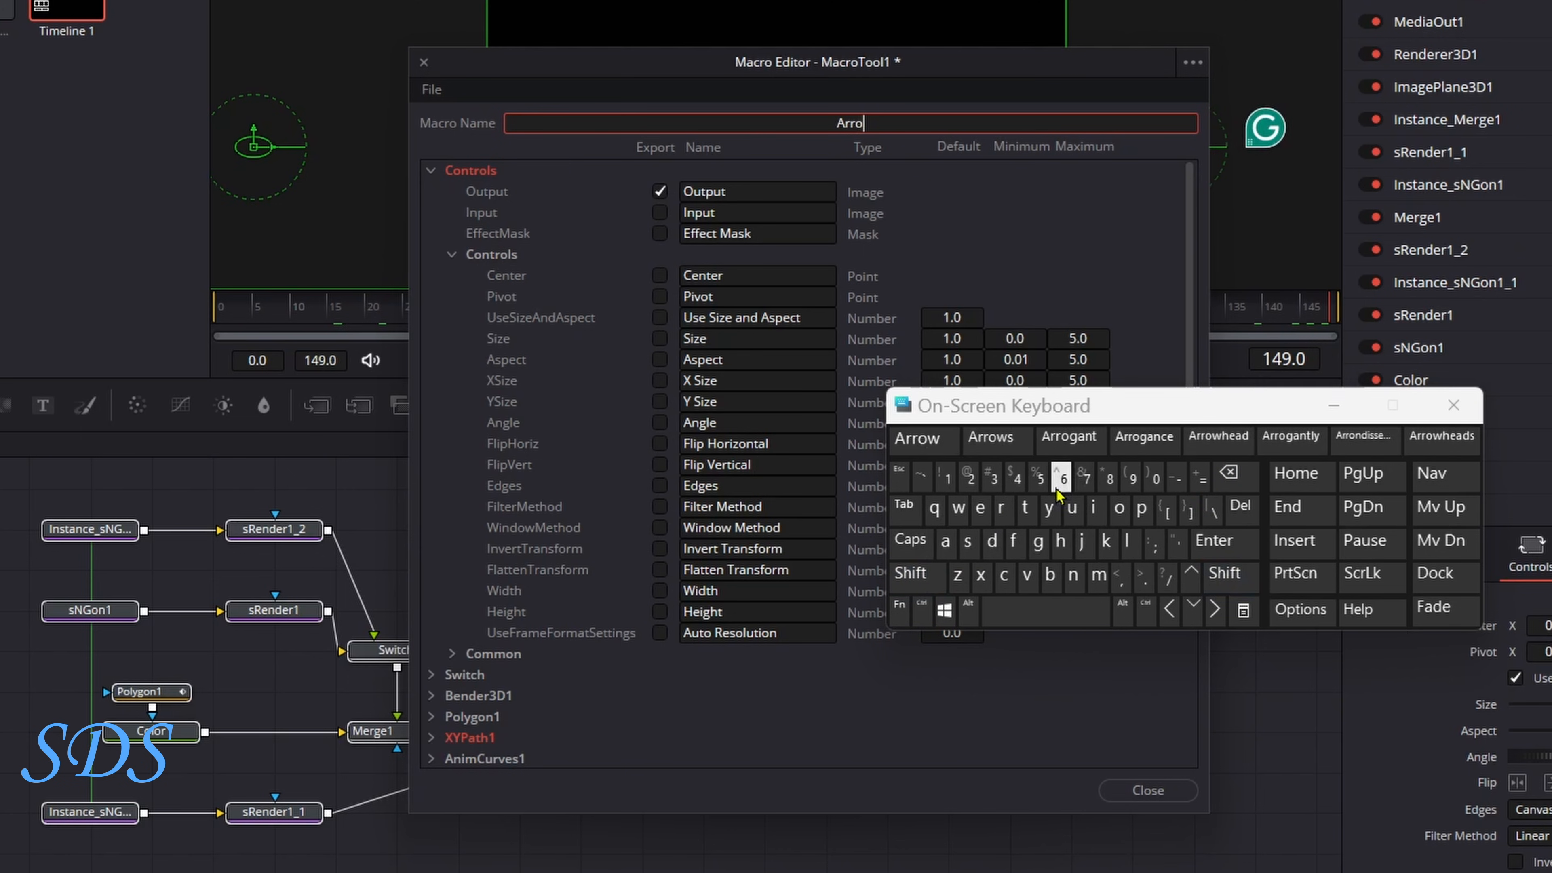
pyautogui.click(915, 438)
pyautogui.click(910, 573)
pyautogui.click(1025, 507)
pyautogui.click(1073, 507)
pyautogui.click(1026, 507)
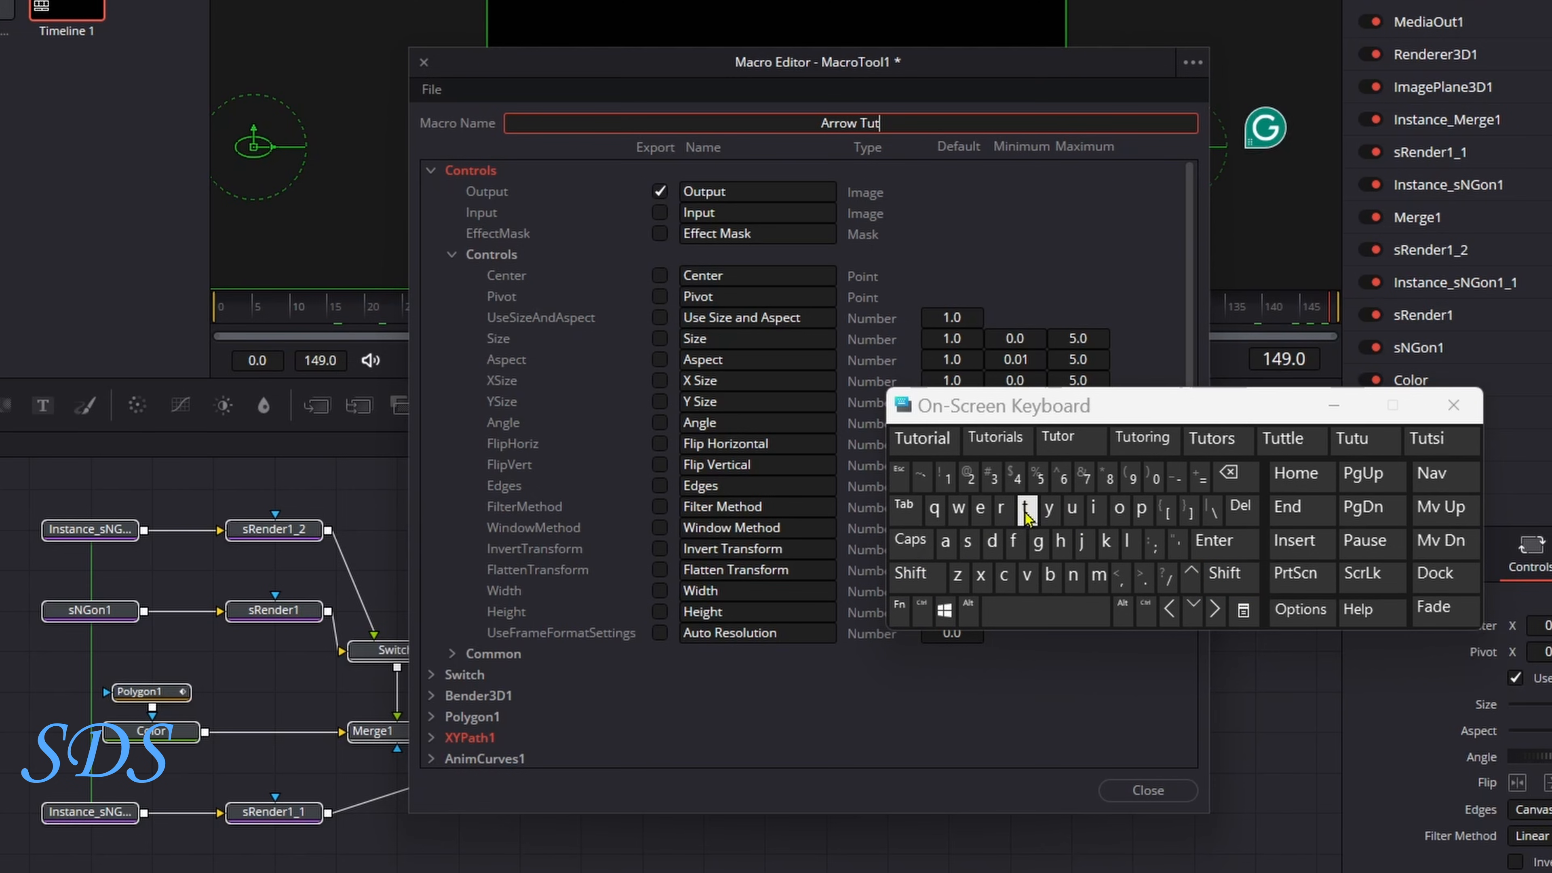
pyautogui.click(917, 437)
pyautogui.moveTo(916, 419); pyautogui.dragTo(947, 415)
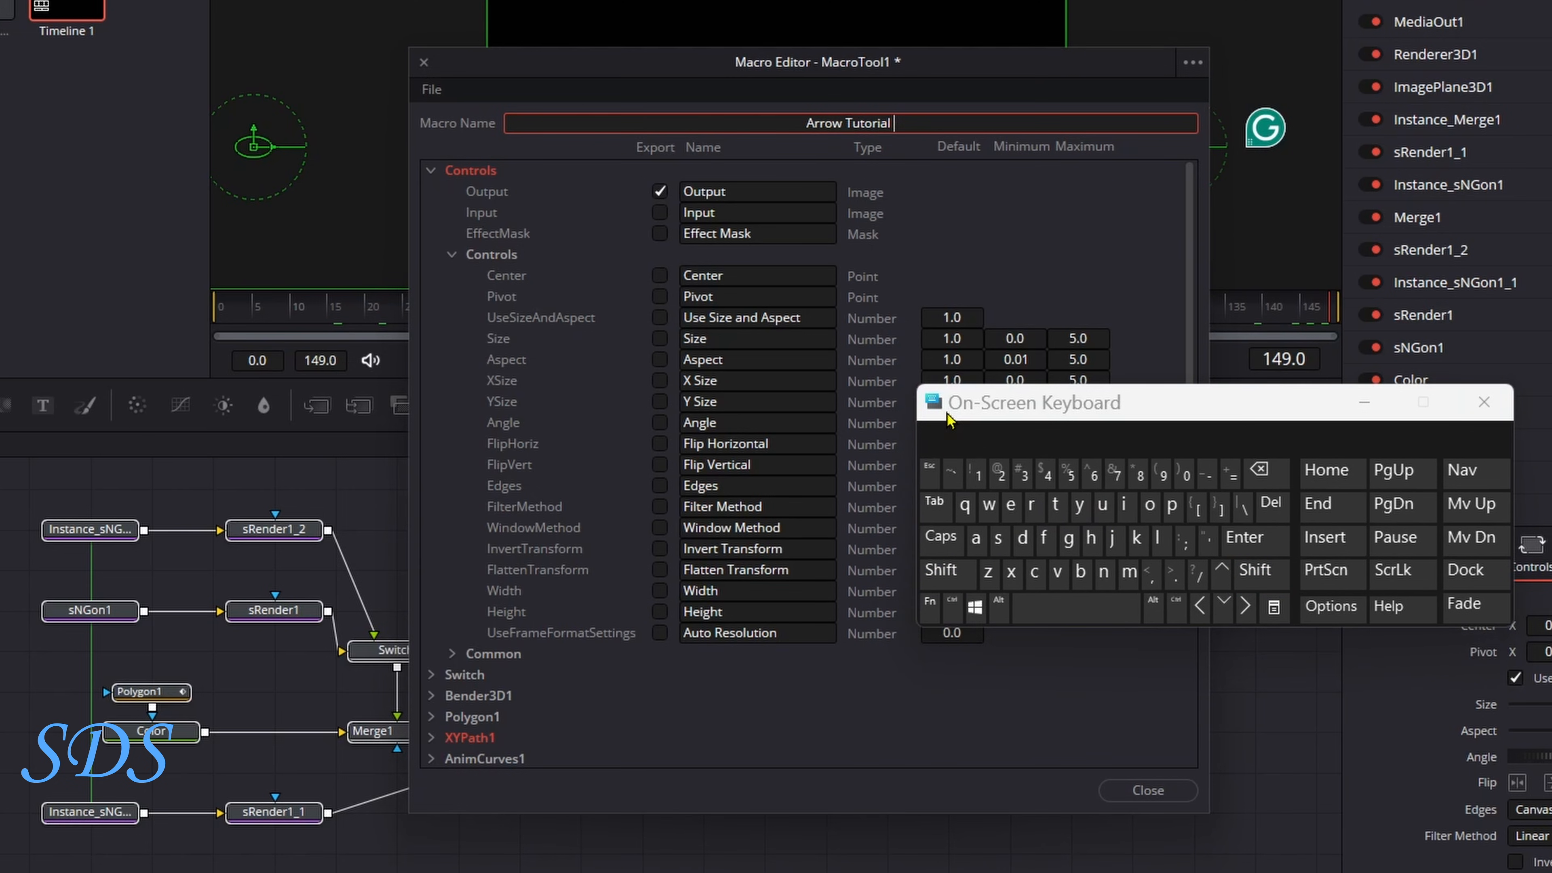
# Export the Center, Size, Angle, Flip Horizontal and Flip Vertical parameters of the Controls node.
pyautogui.click(659, 276)
pyautogui.click(659, 338)
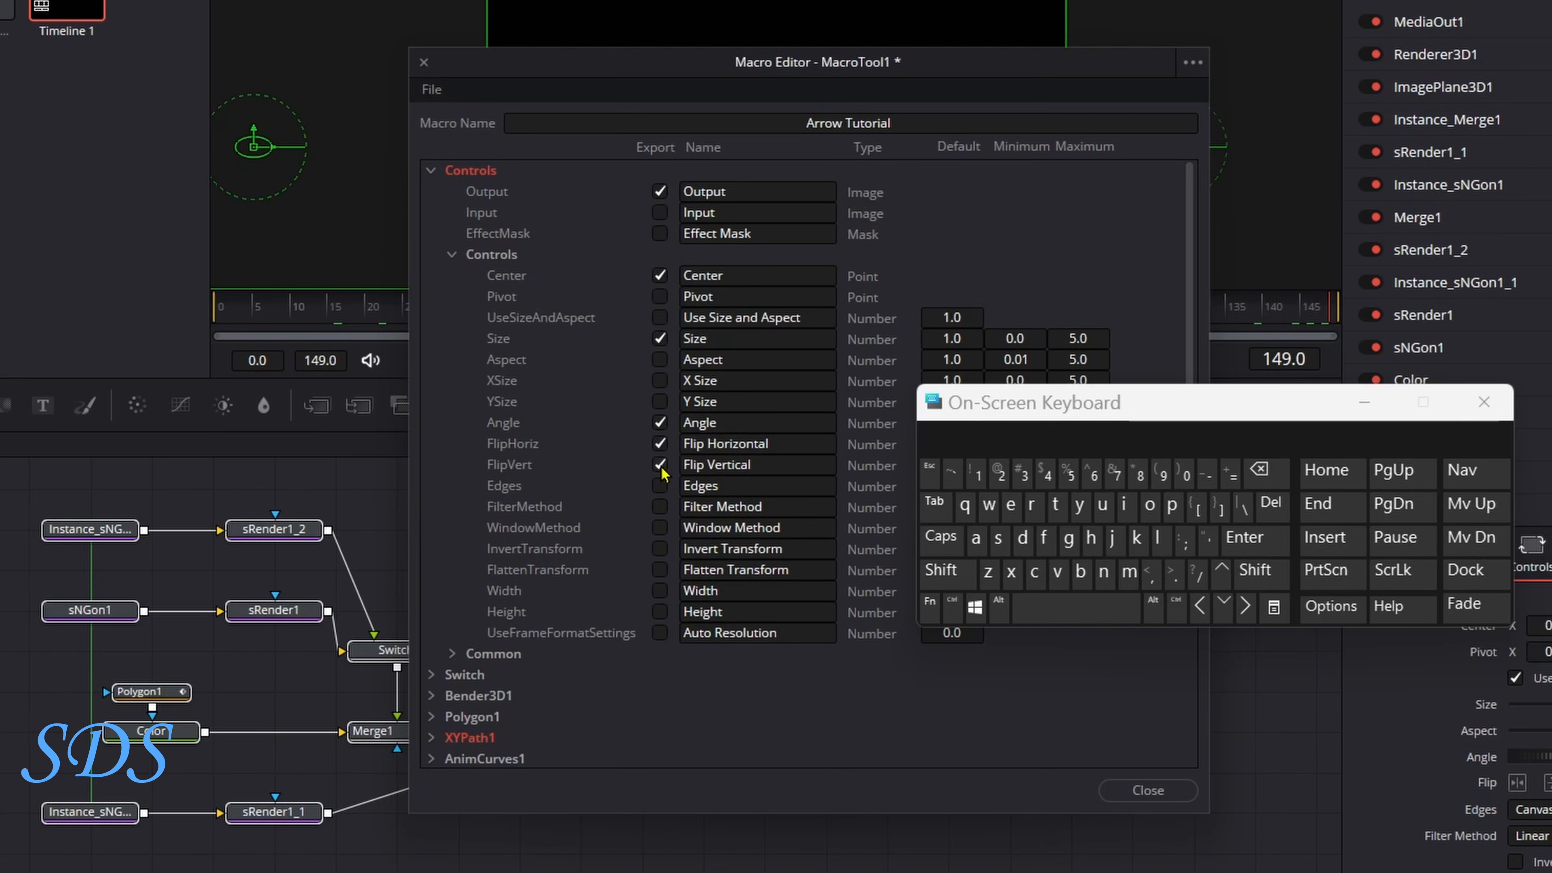
pyautogui.click(451, 255)
pyautogui.click(431, 170)
# Export the Switch node's Mix parameter, named Pointer-Ball.
pyautogui.click(431, 191)
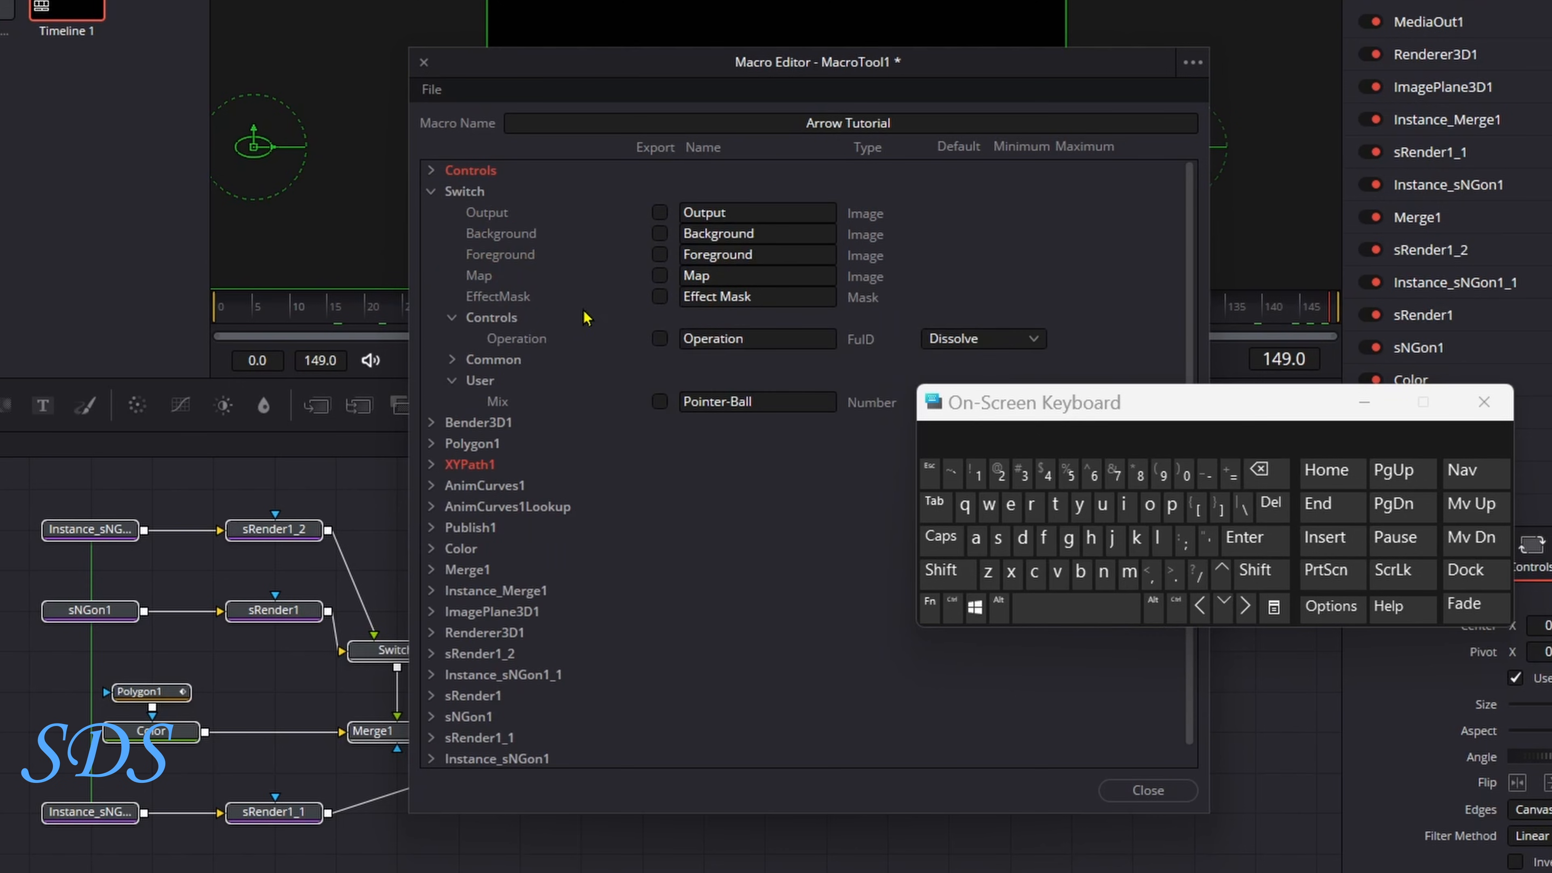
pyautogui.click(659, 401)
pyautogui.click(430, 192)
# Export the Amount parameter of Bender3D1 and rename it Bend Amount.
pyautogui.click(434, 214)
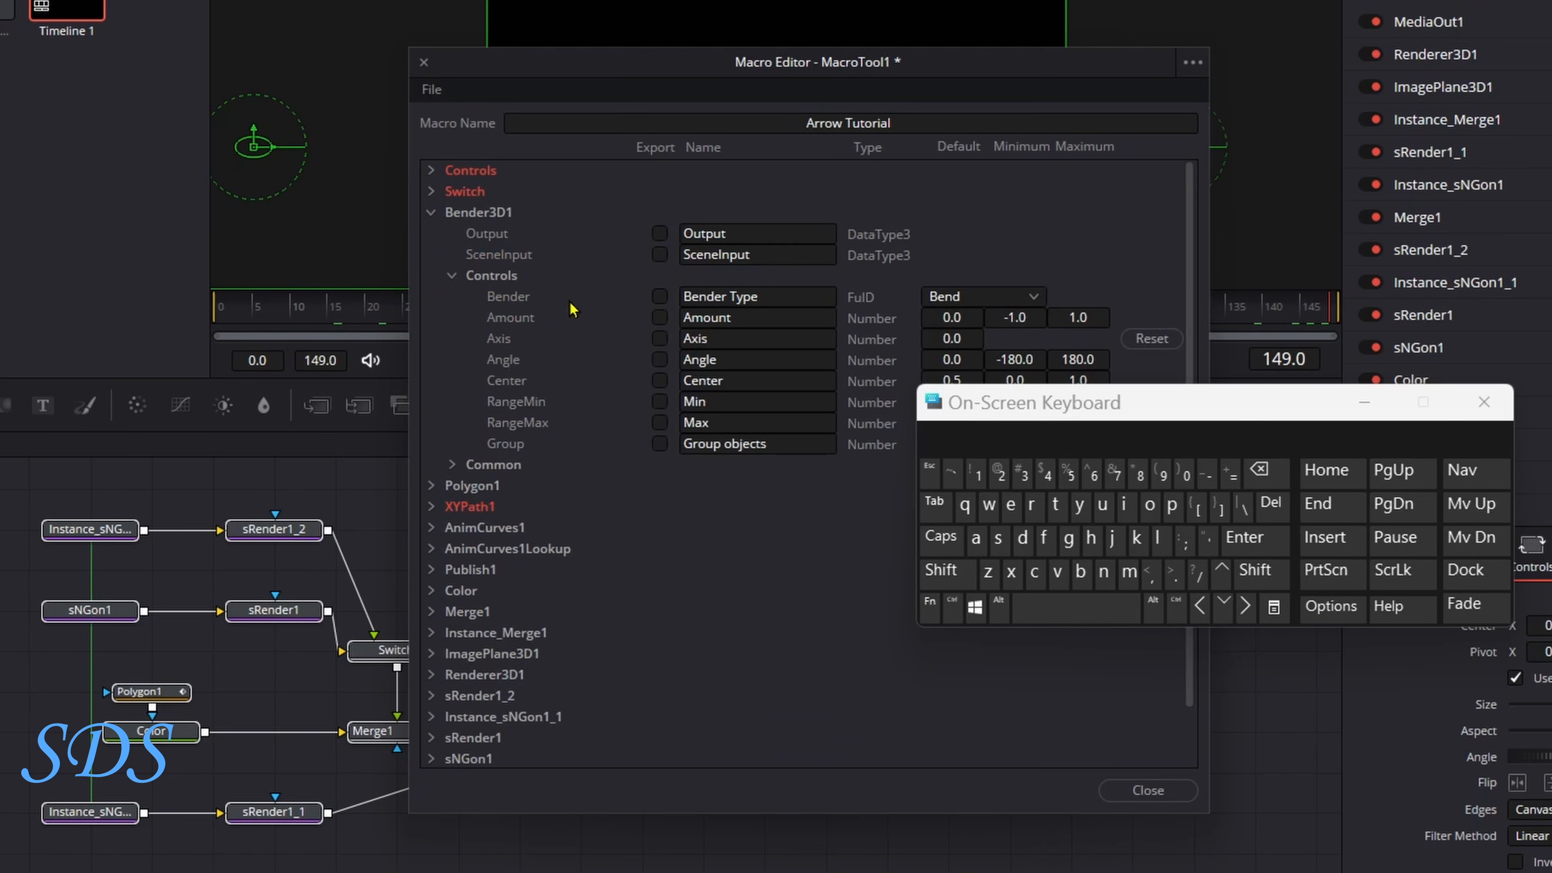
pyautogui.click(659, 318)
pyautogui.click(684, 318)
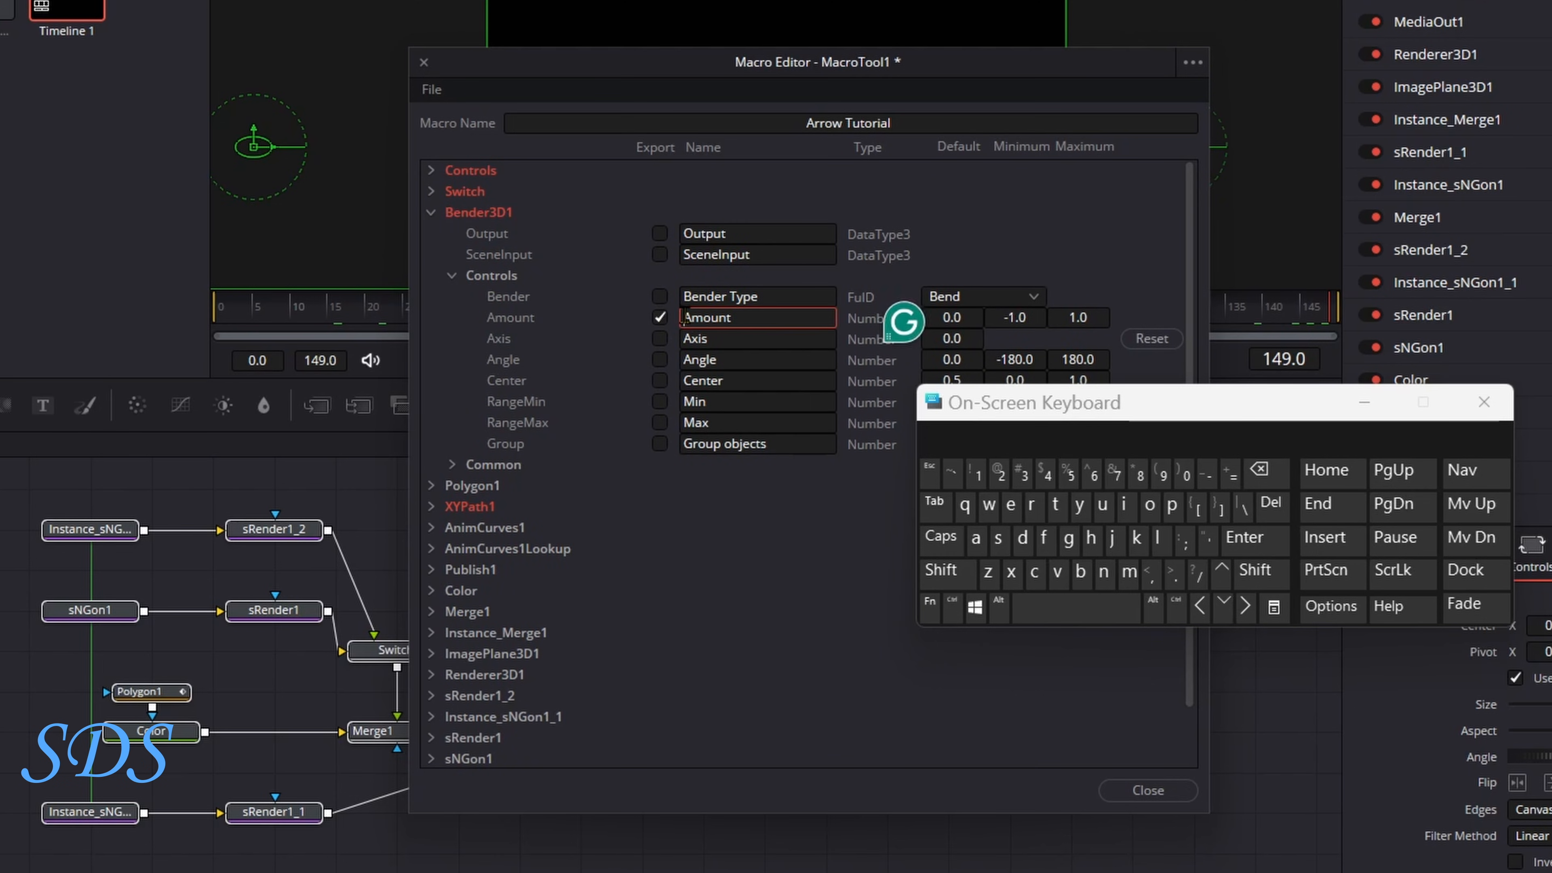
pyautogui.click(941, 570)
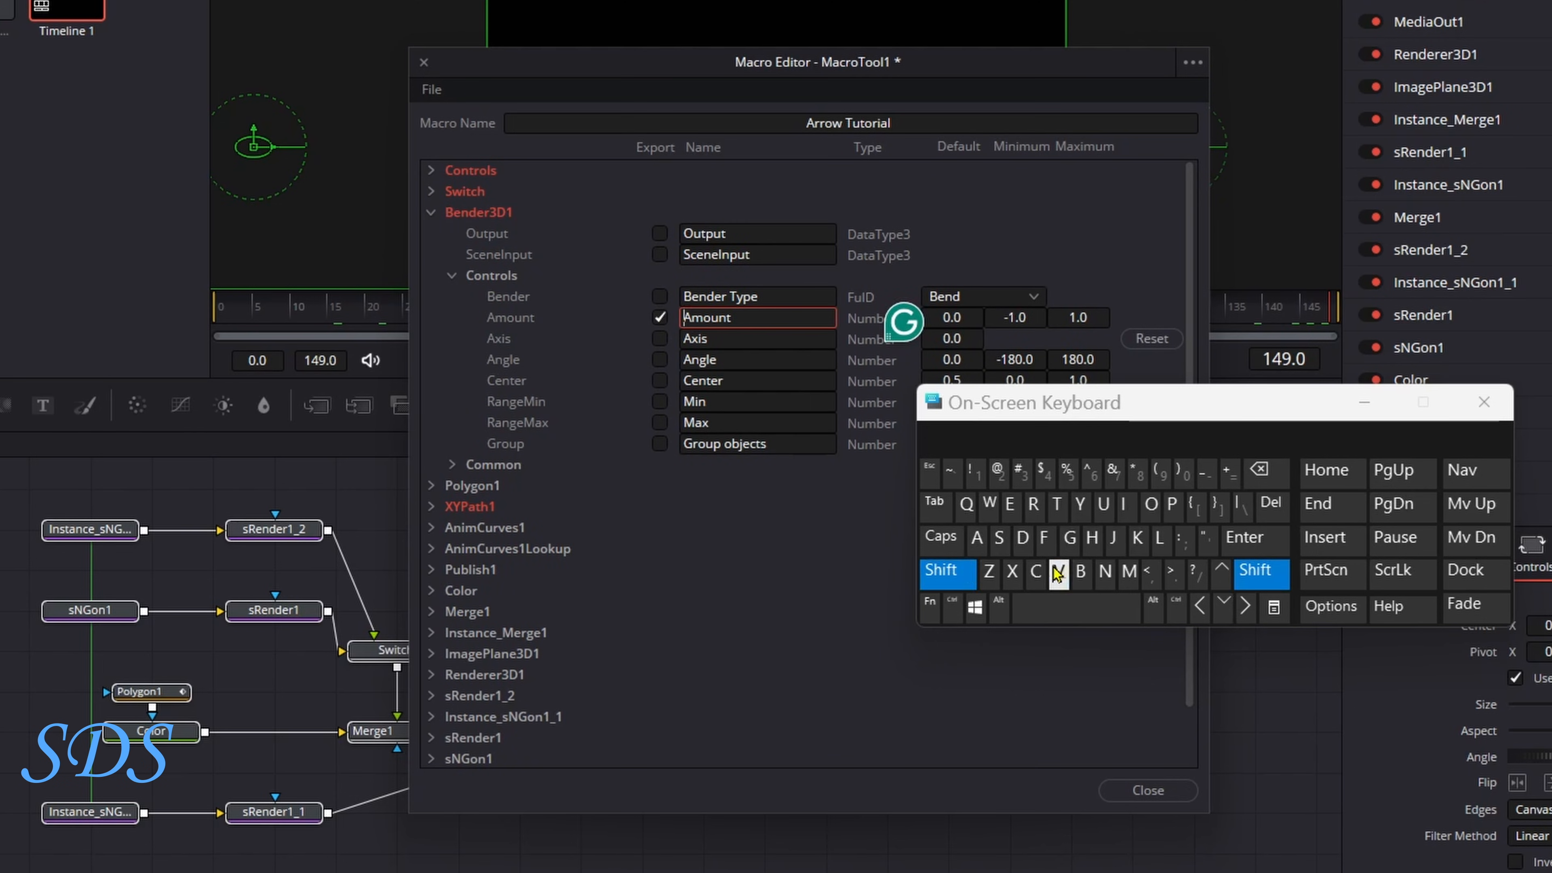
pyautogui.click(1080, 571)
pyautogui.click(1011, 505)
pyautogui.click(1104, 571)
pyautogui.click(1022, 538)
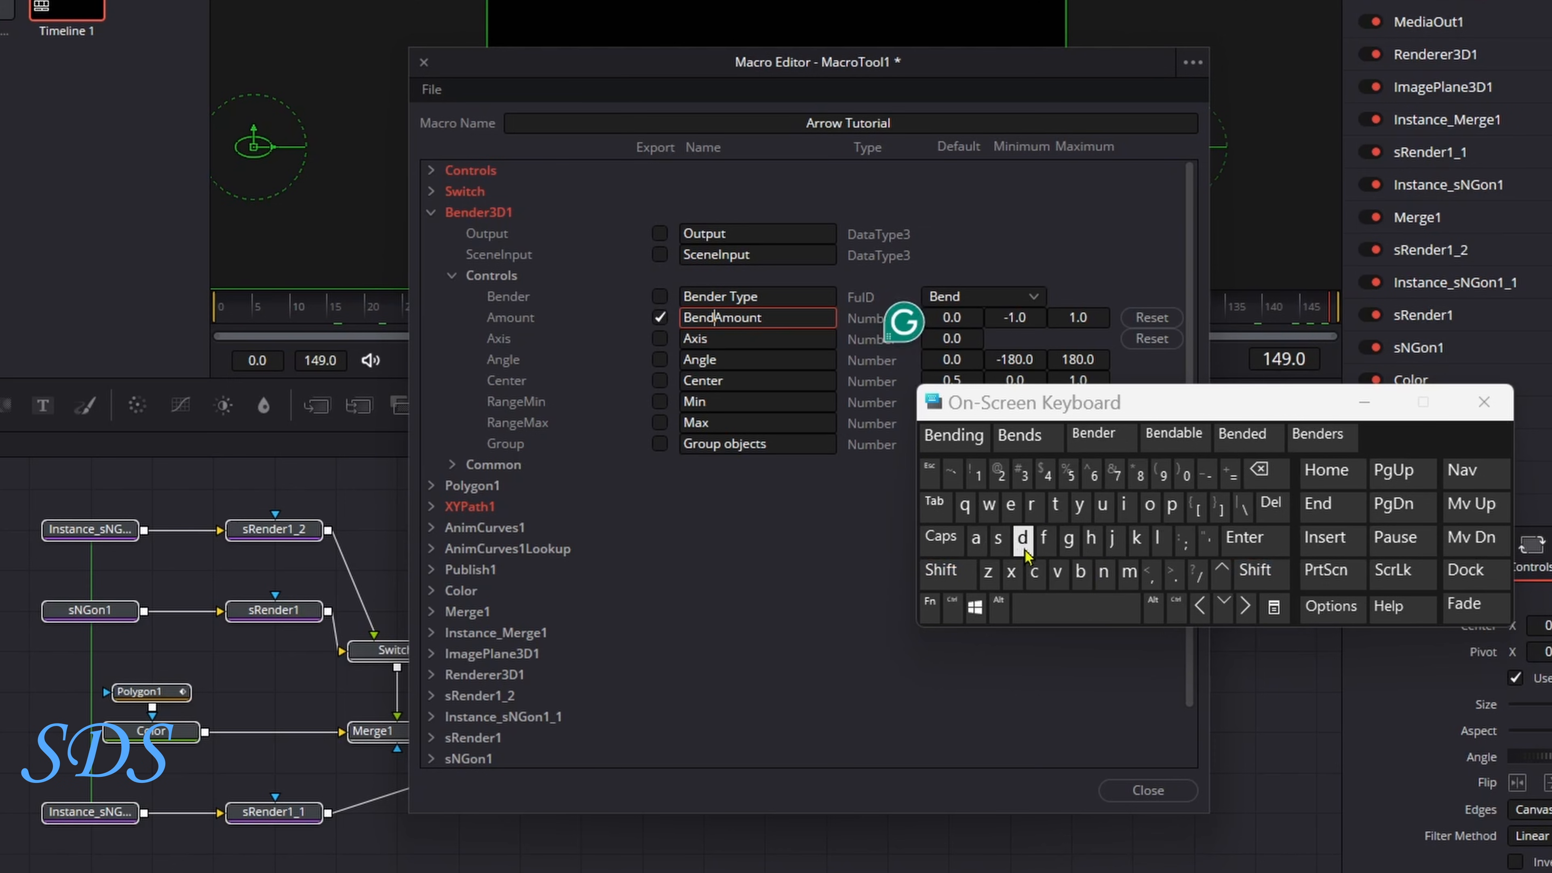
pyautogui.click(1076, 608)
pyautogui.click(761, 578)
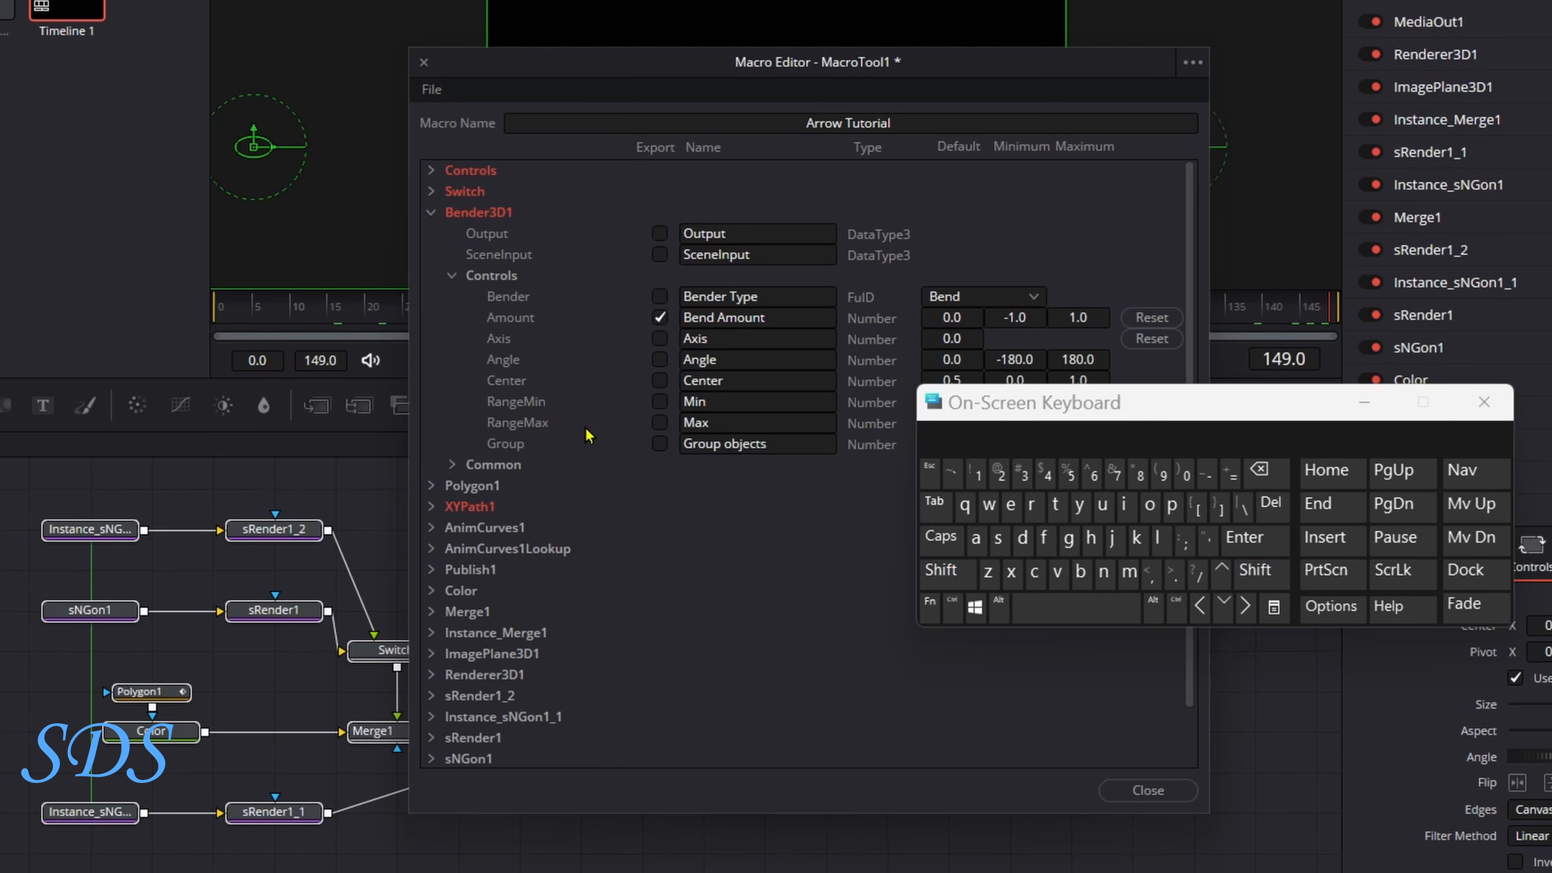
pyautogui.click(432, 213)
# Export the BorderWidth parameter of Polygon1 and rename it Line Thickness.
pyautogui.click(433, 234)
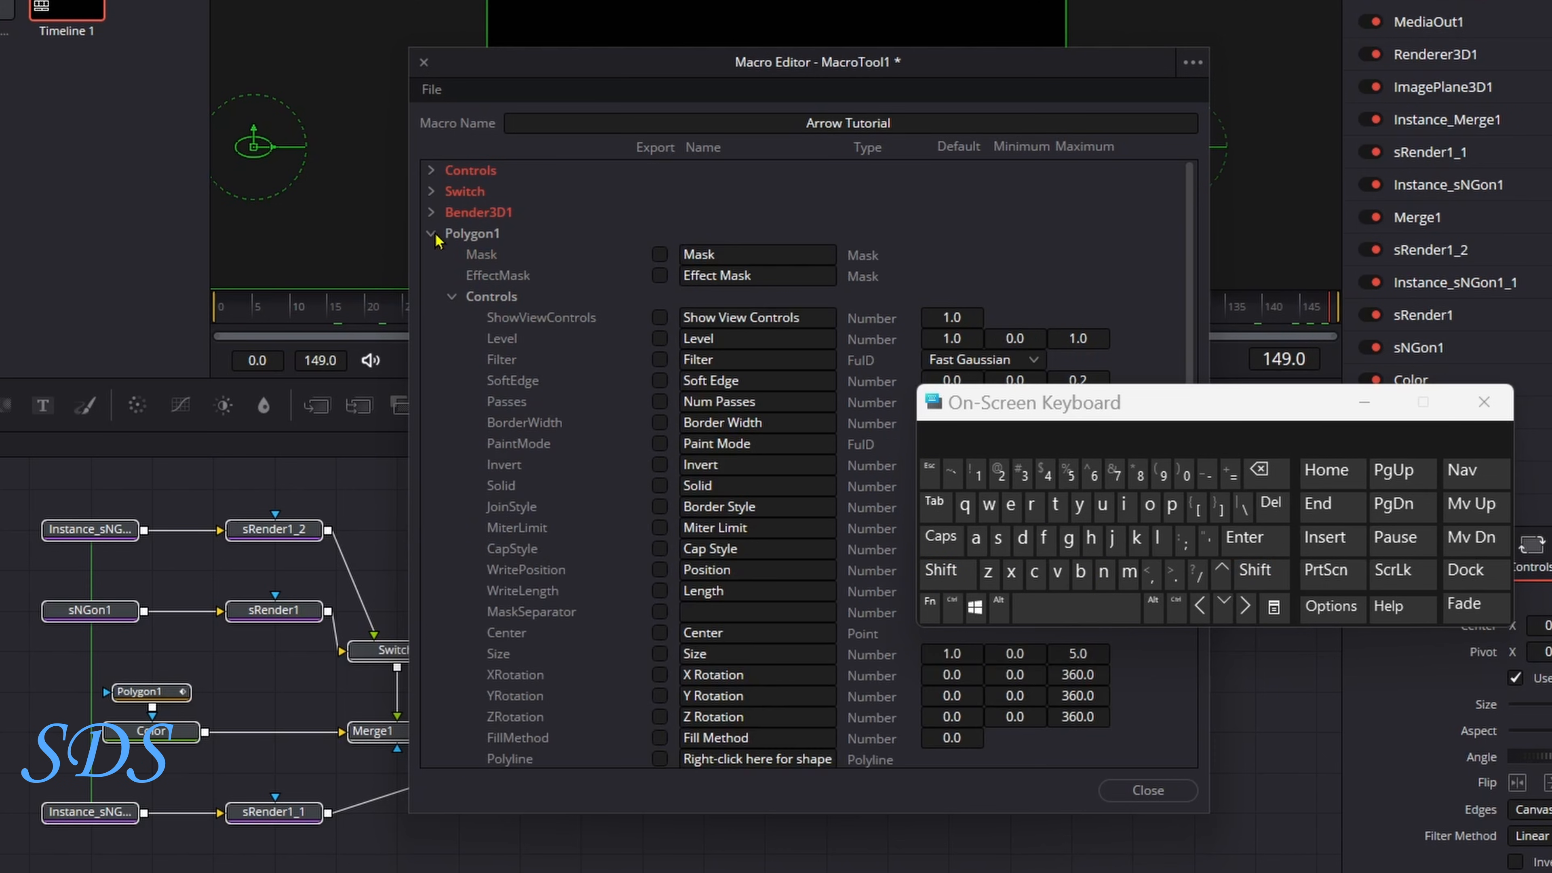
pyautogui.click(664, 424)
pyautogui.moveTo(991, 408); pyautogui.dragTo(957, 546)
pyautogui.click(777, 419)
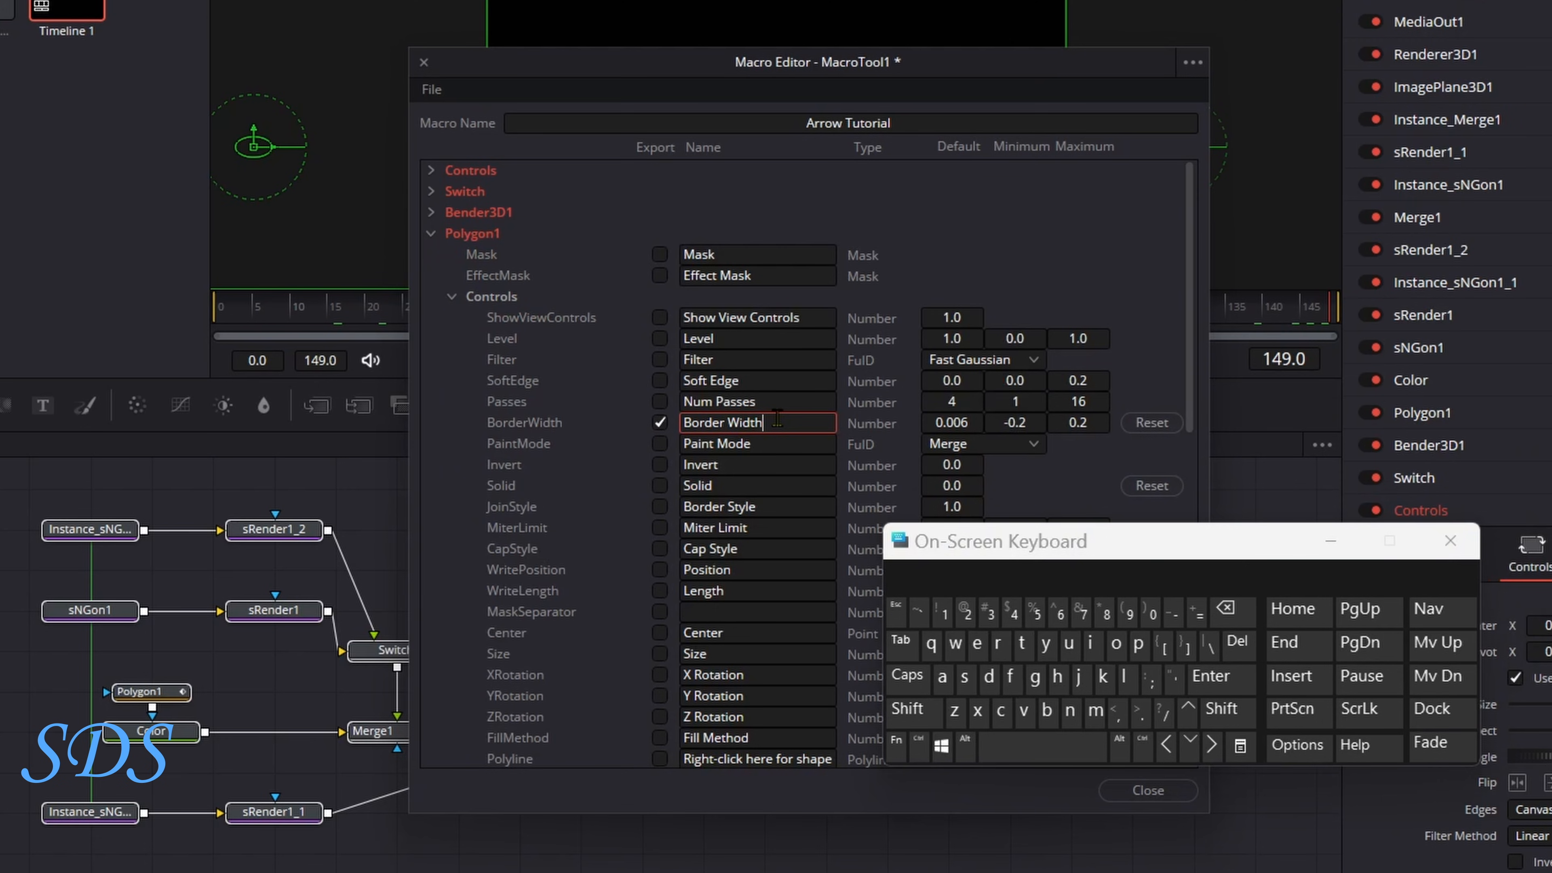
pyautogui.click(1218, 607)
pyautogui.click(909, 709)
pyautogui.click(1123, 676)
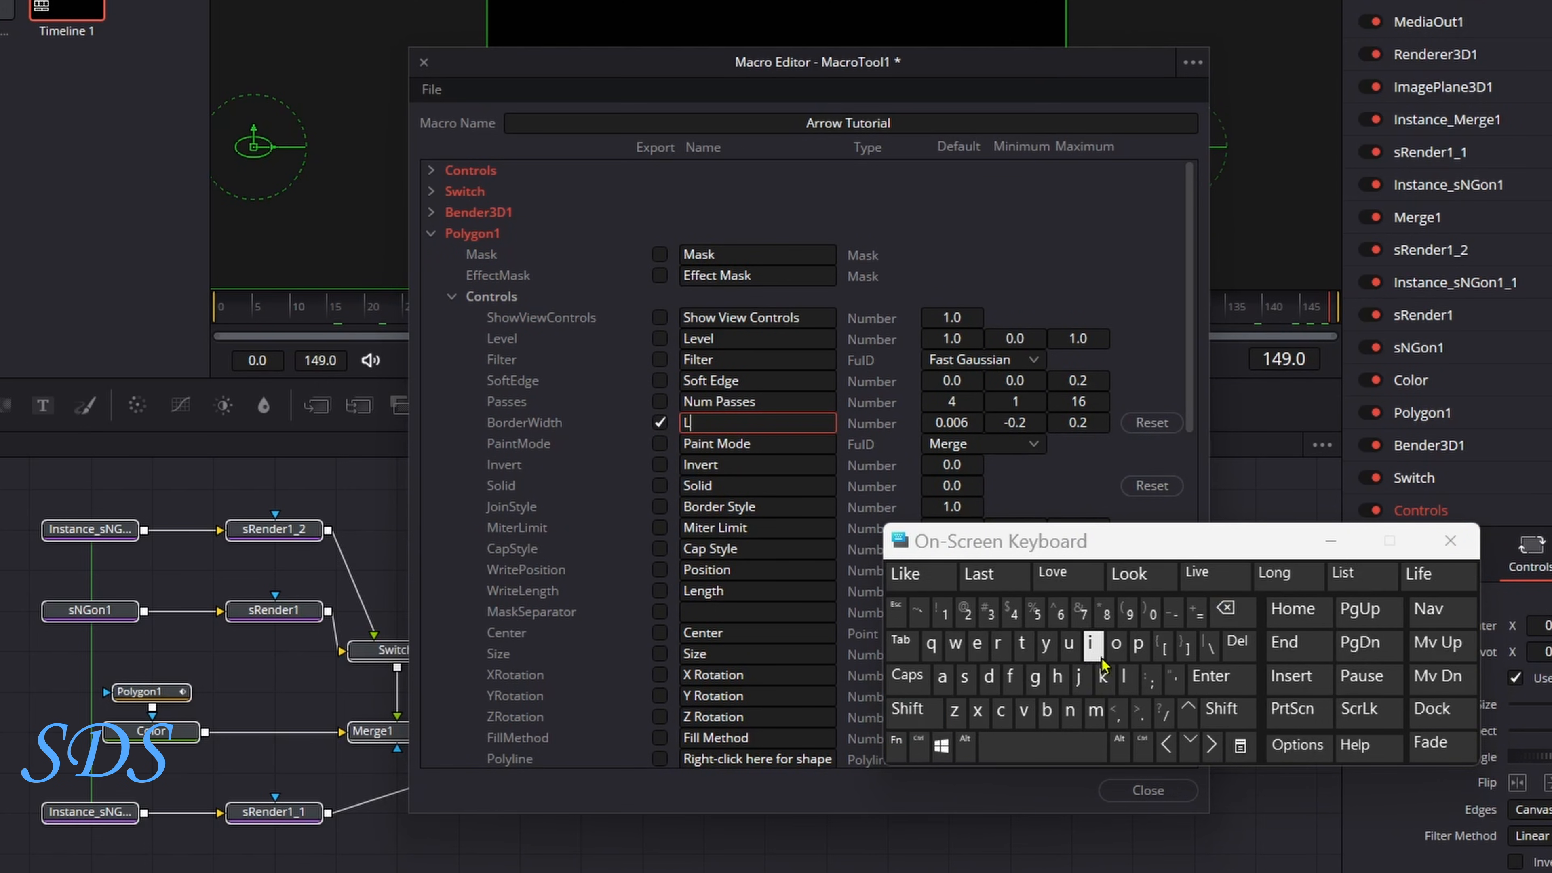
pyautogui.click(1092, 645)
pyautogui.click(1070, 711)
pyautogui.click(977, 643)
pyautogui.click(912, 711)
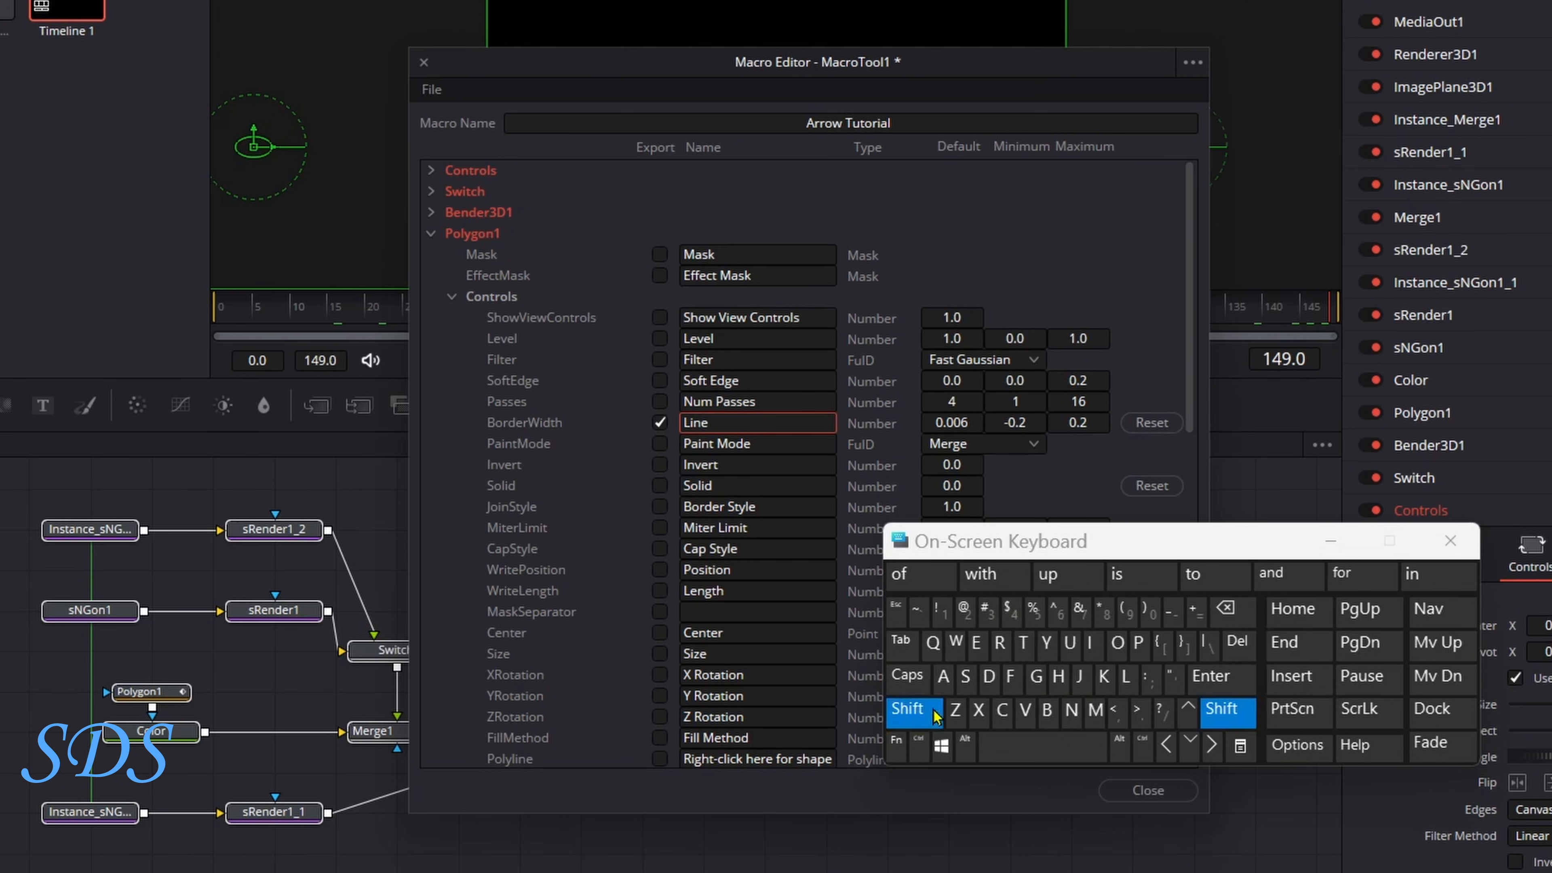
pyautogui.click(1023, 643)
pyautogui.click(1057, 675)
pyautogui.click(1090, 643)
pyautogui.click(1001, 711)
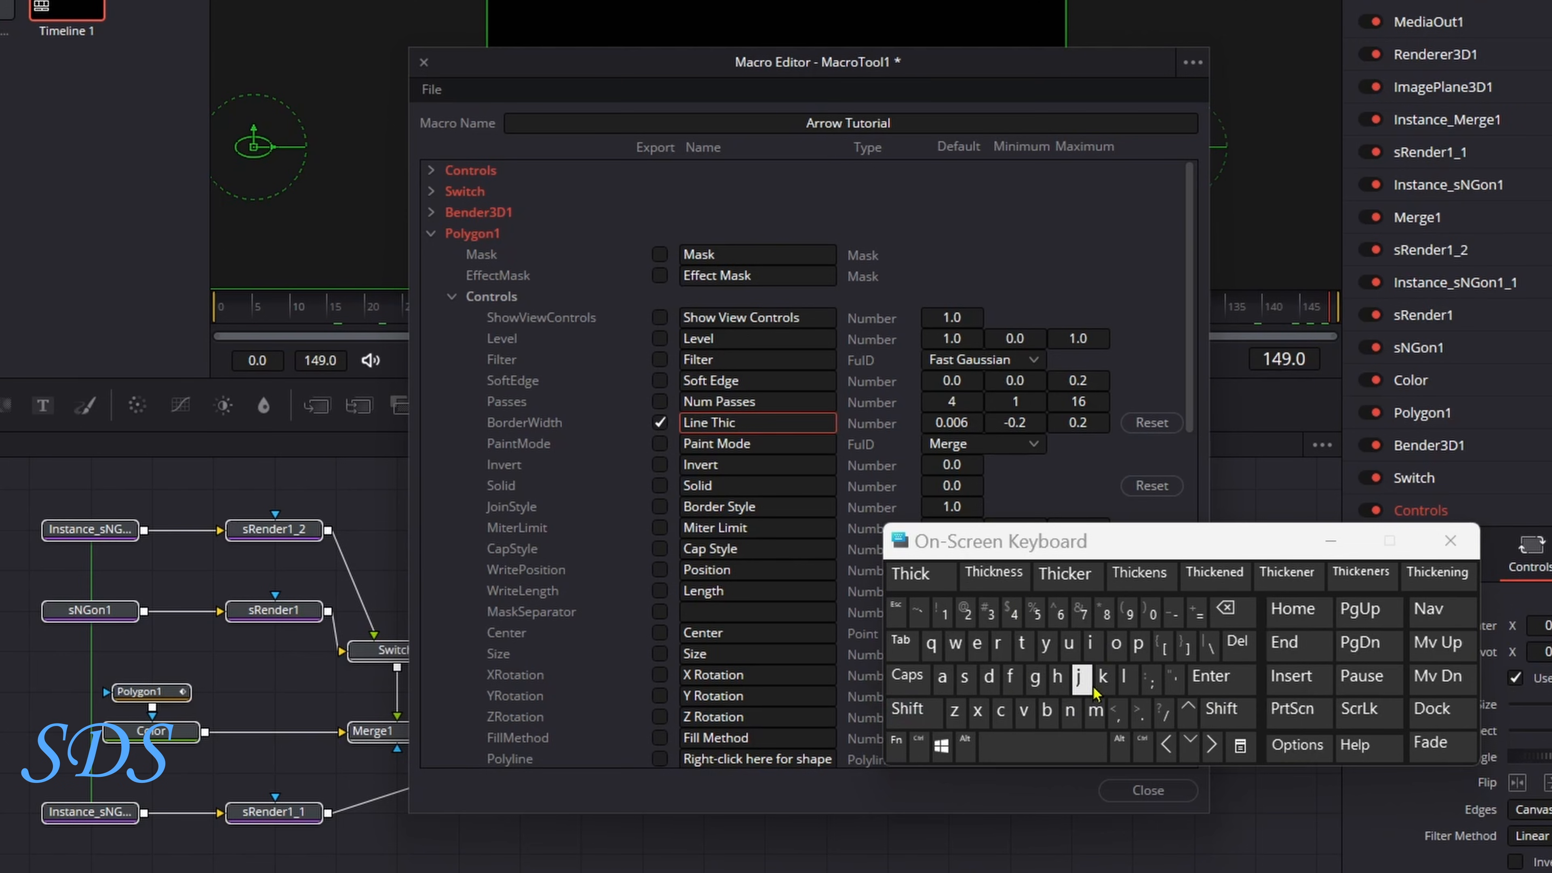
pyautogui.click(994, 571)
# Set Line Thickness to a minimum of 0.003 and a maximum of 0.01.
pyautogui.click(1037, 422)
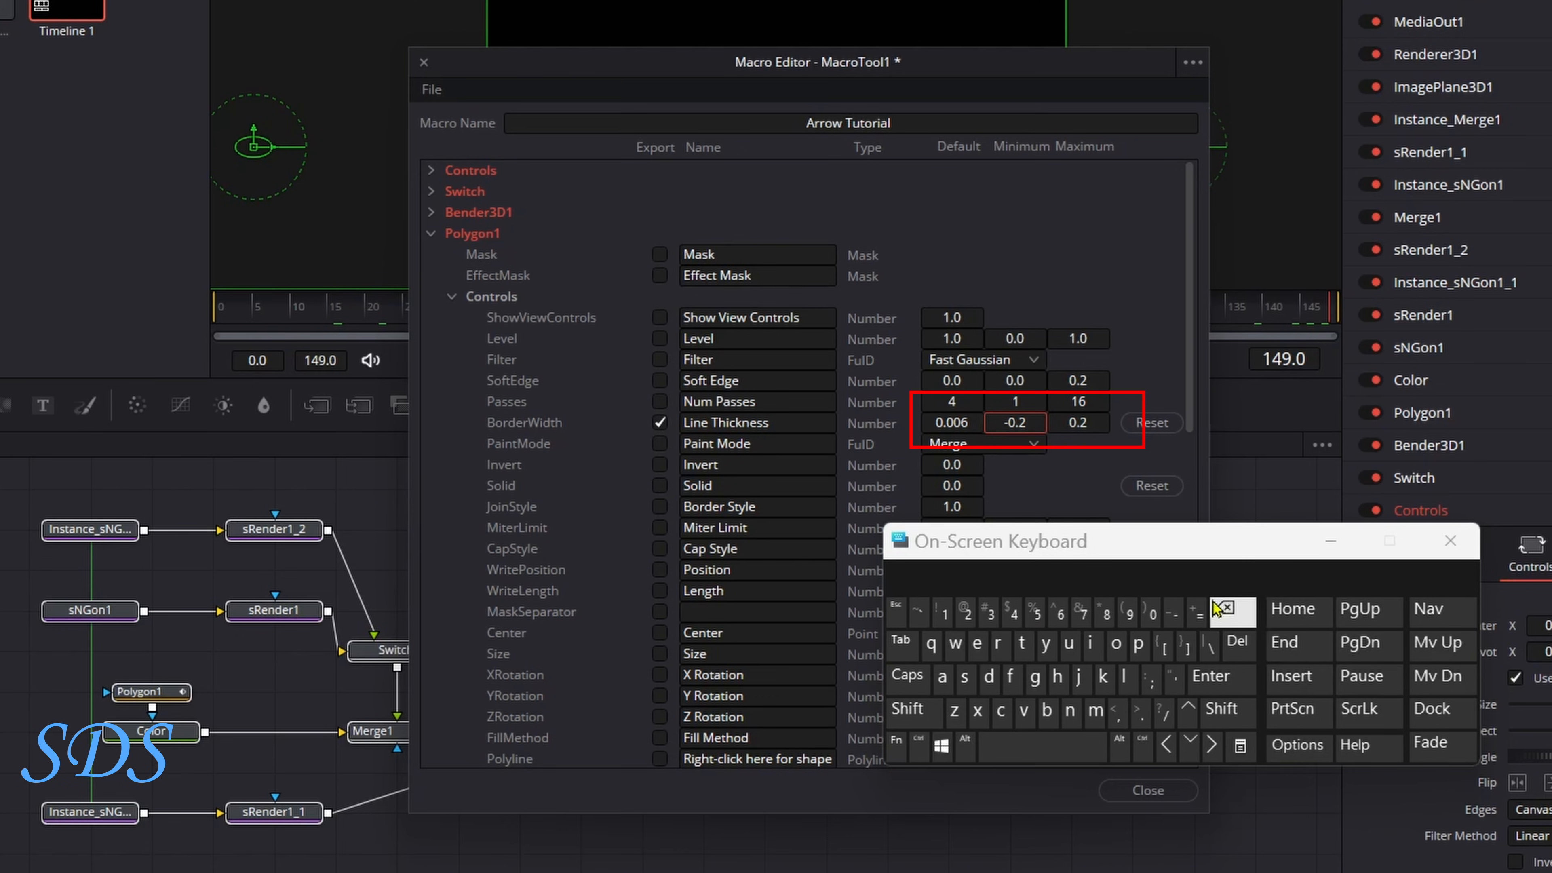
pyautogui.click(1225, 611)
pyautogui.click(1149, 611)
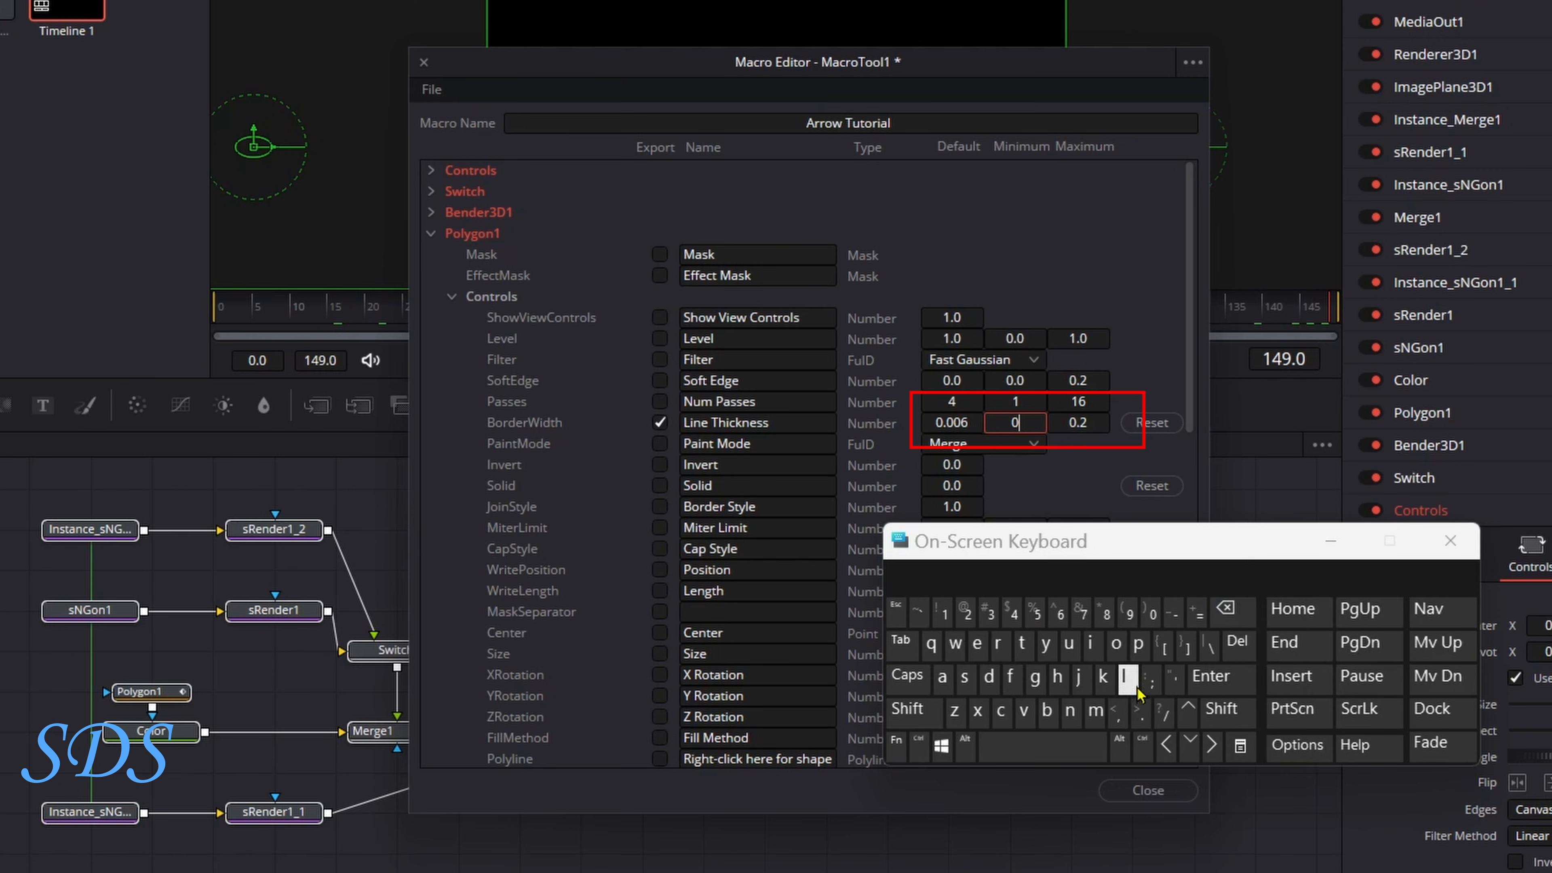
pyautogui.click(1138, 710)
pyautogui.click(1149, 611)
pyautogui.click(1149, 611)
pyautogui.click(988, 610)
pyautogui.click(1096, 418)
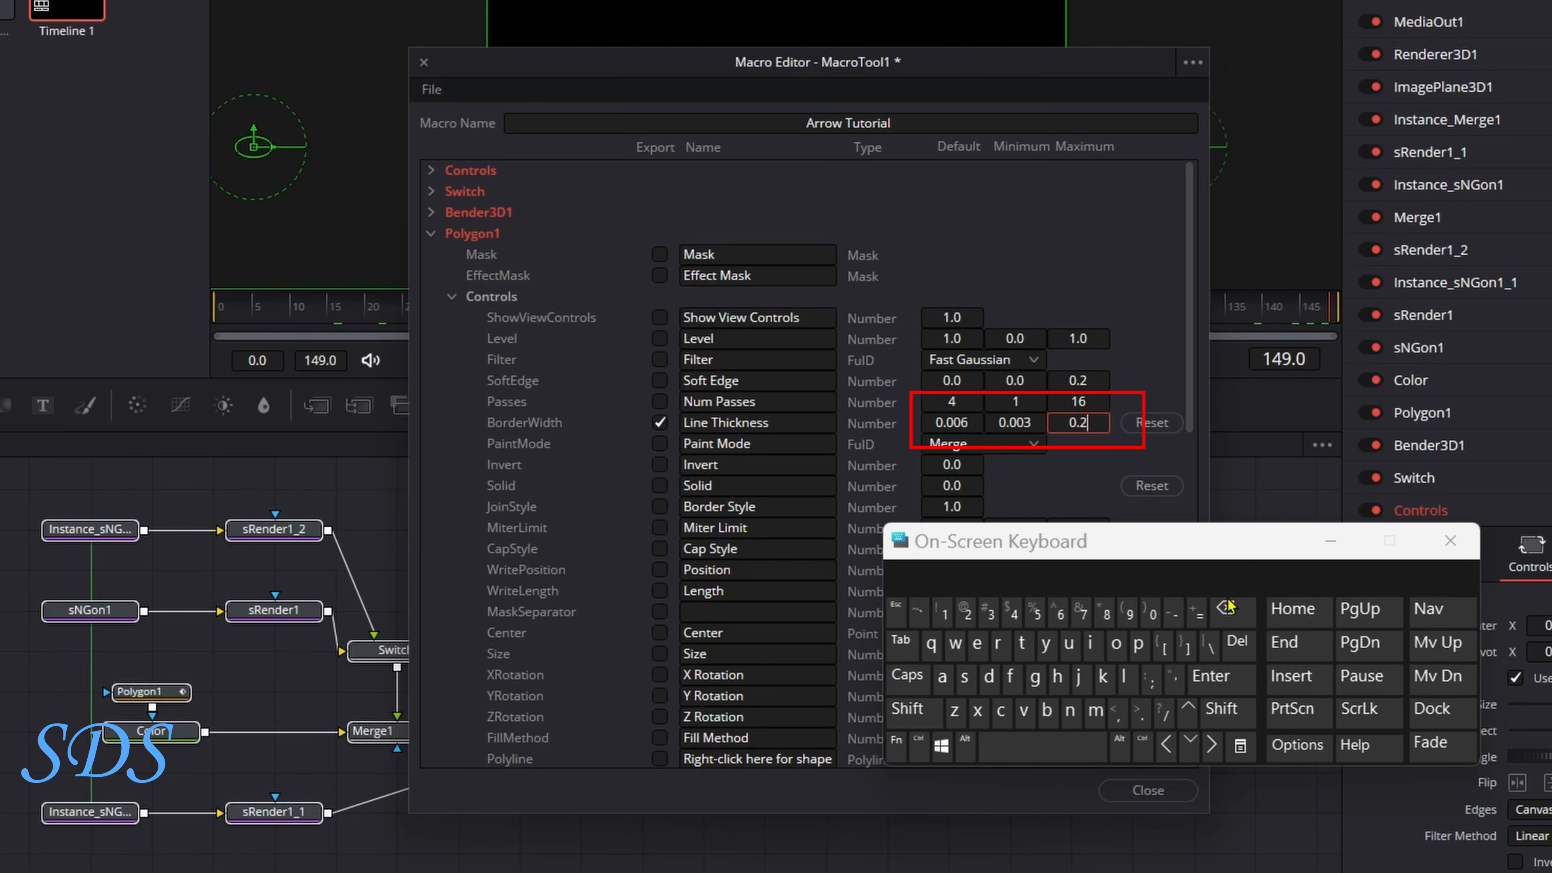
pyautogui.click(1225, 611)
pyautogui.click(1149, 610)
pyautogui.click(944, 611)
pyautogui.click(863, 178)
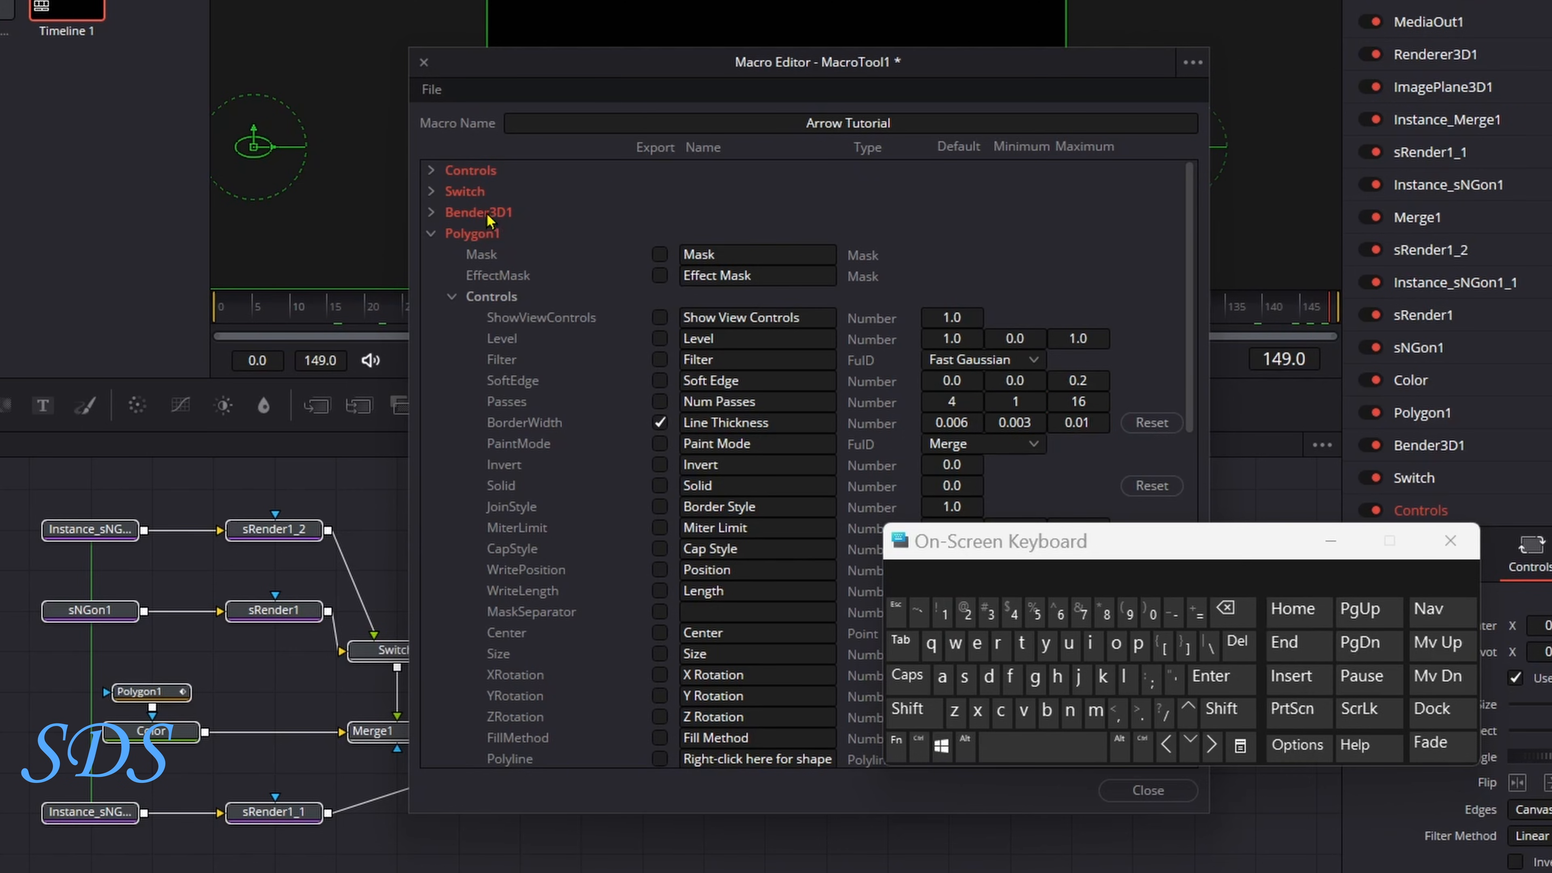
pyautogui.click(431, 233)
# Export the Curve, EaseIn, EaseOut, TimeScale and TimeOffset parameters of AnimCurves1.
pyautogui.click(431, 275)
pyautogui.click(660, 381)
pyautogui.click(660, 401)
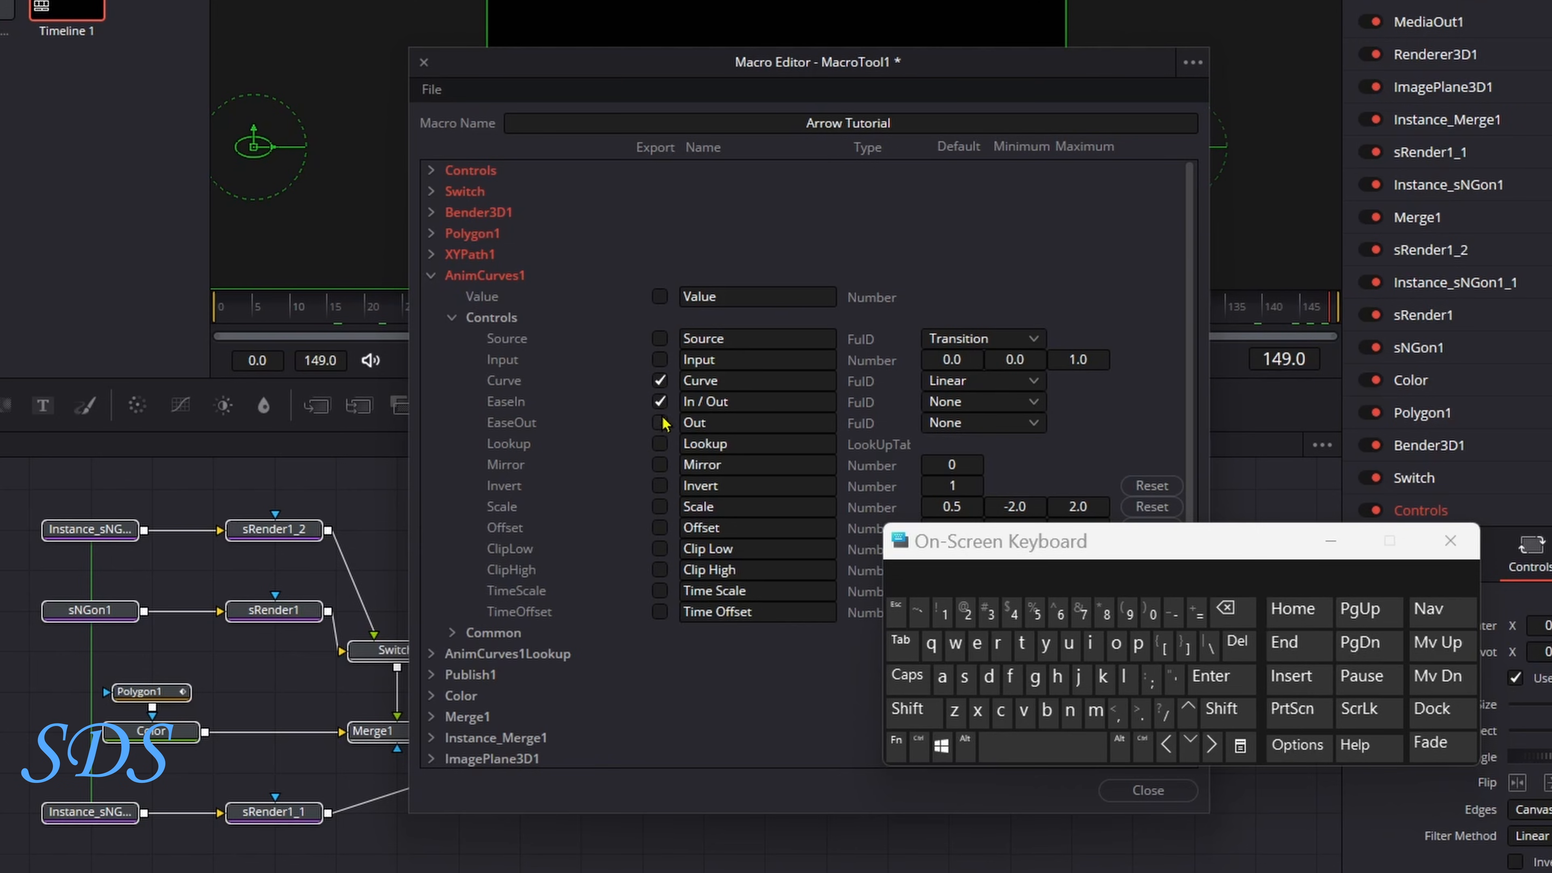
pyautogui.click(659, 591)
pyautogui.click(659, 611)
# Add the words Animation Speed to the display name of AnimCurves1's TimeScale parameter.
pyautogui.click(779, 590)
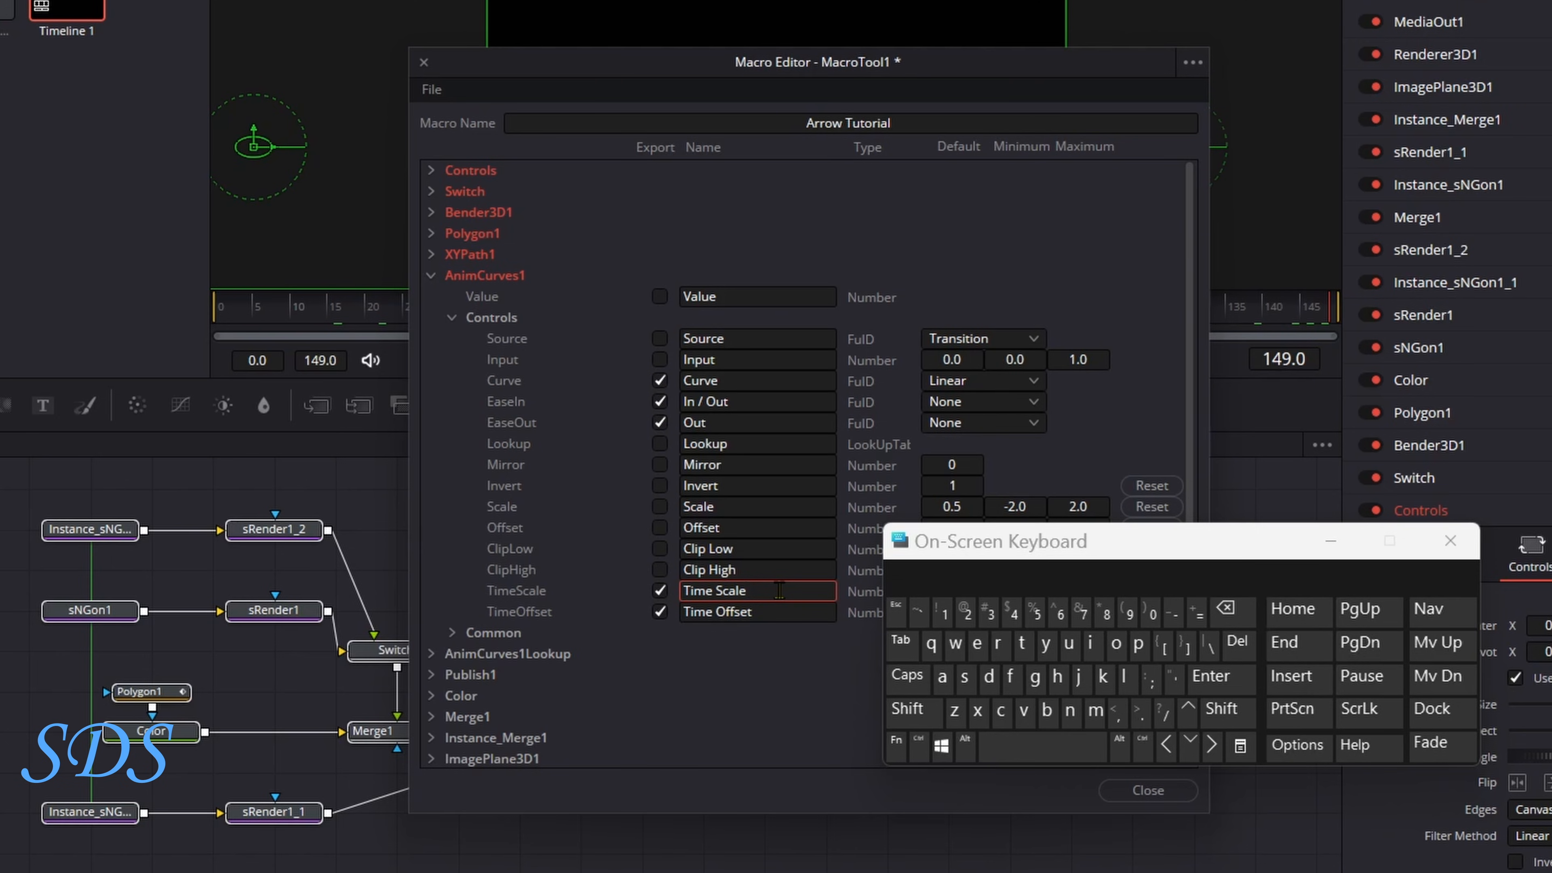
pyautogui.click(911, 709)
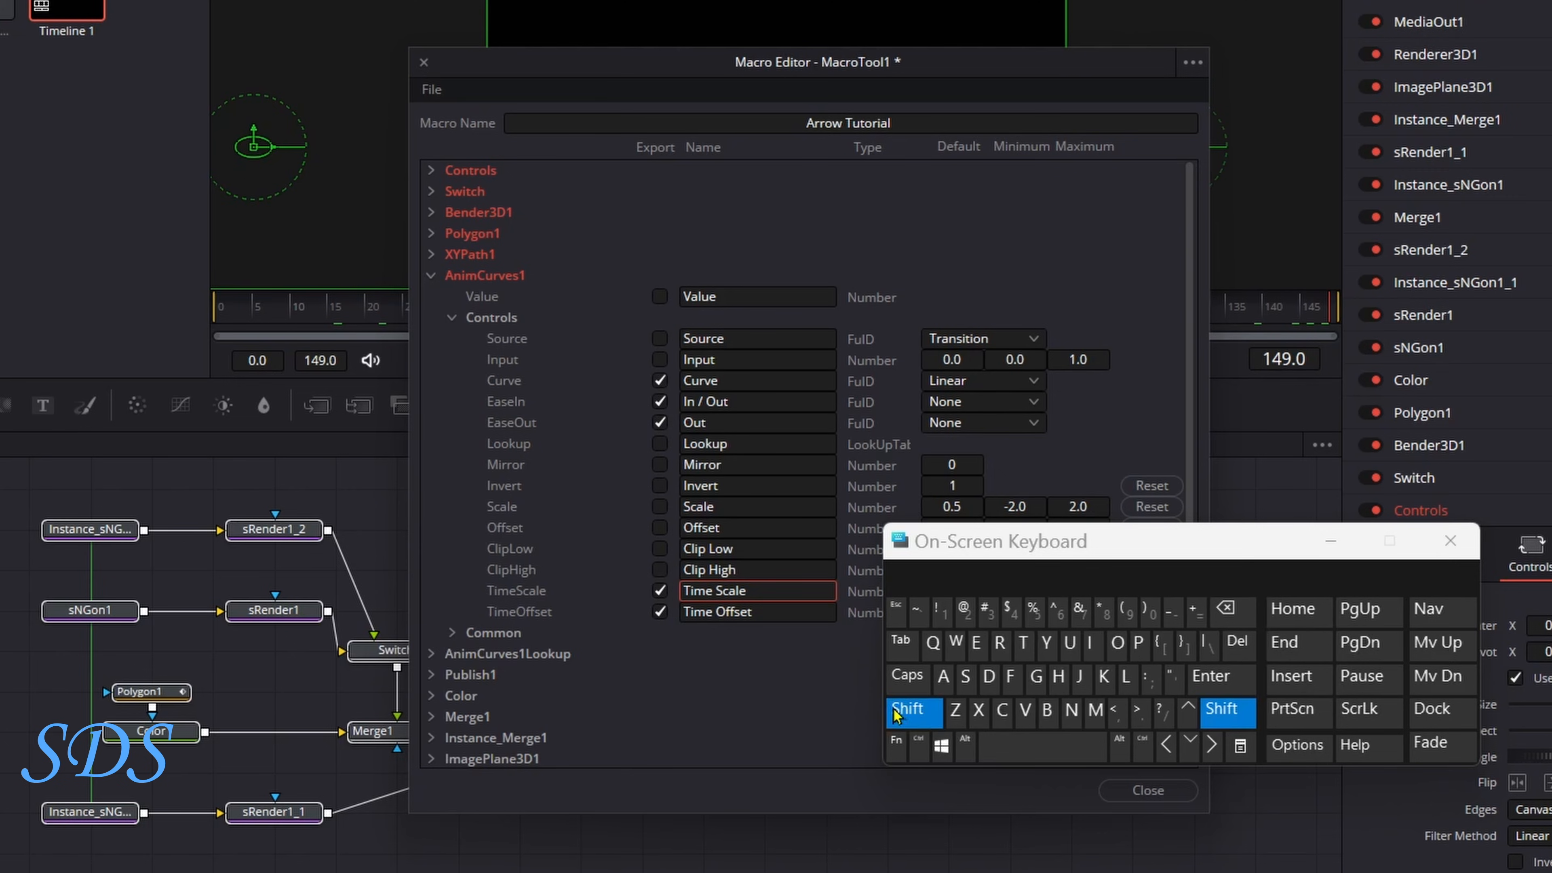
pyautogui.click(942, 675)
pyautogui.click(1071, 712)
pyautogui.click(1093, 648)
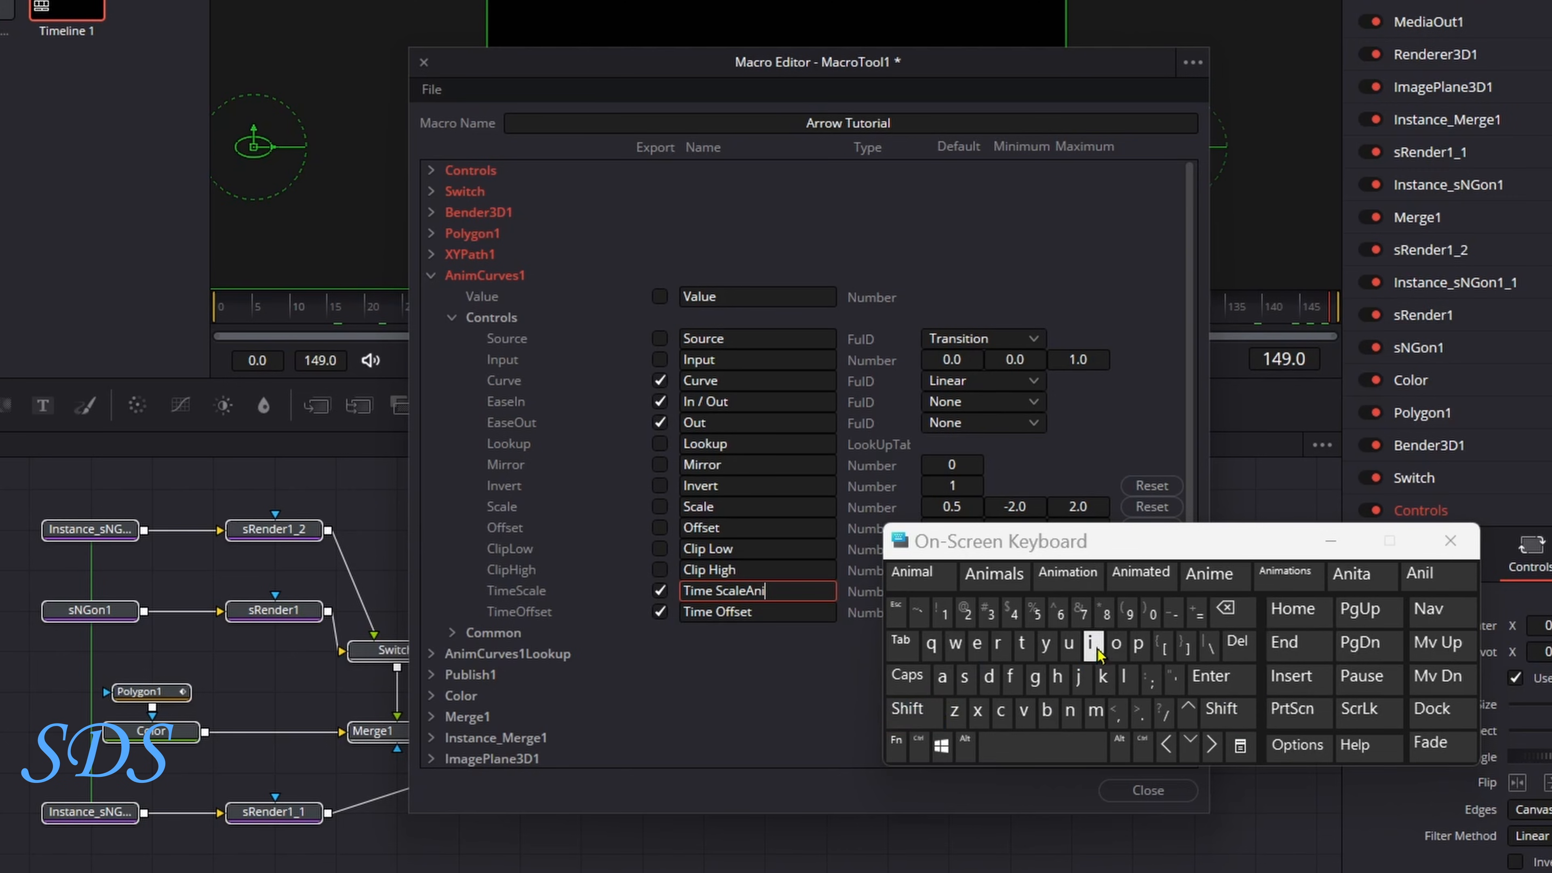
pyautogui.click(1094, 712)
pyautogui.click(1060, 581)
pyautogui.click(931, 711)
pyautogui.click(966, 675)
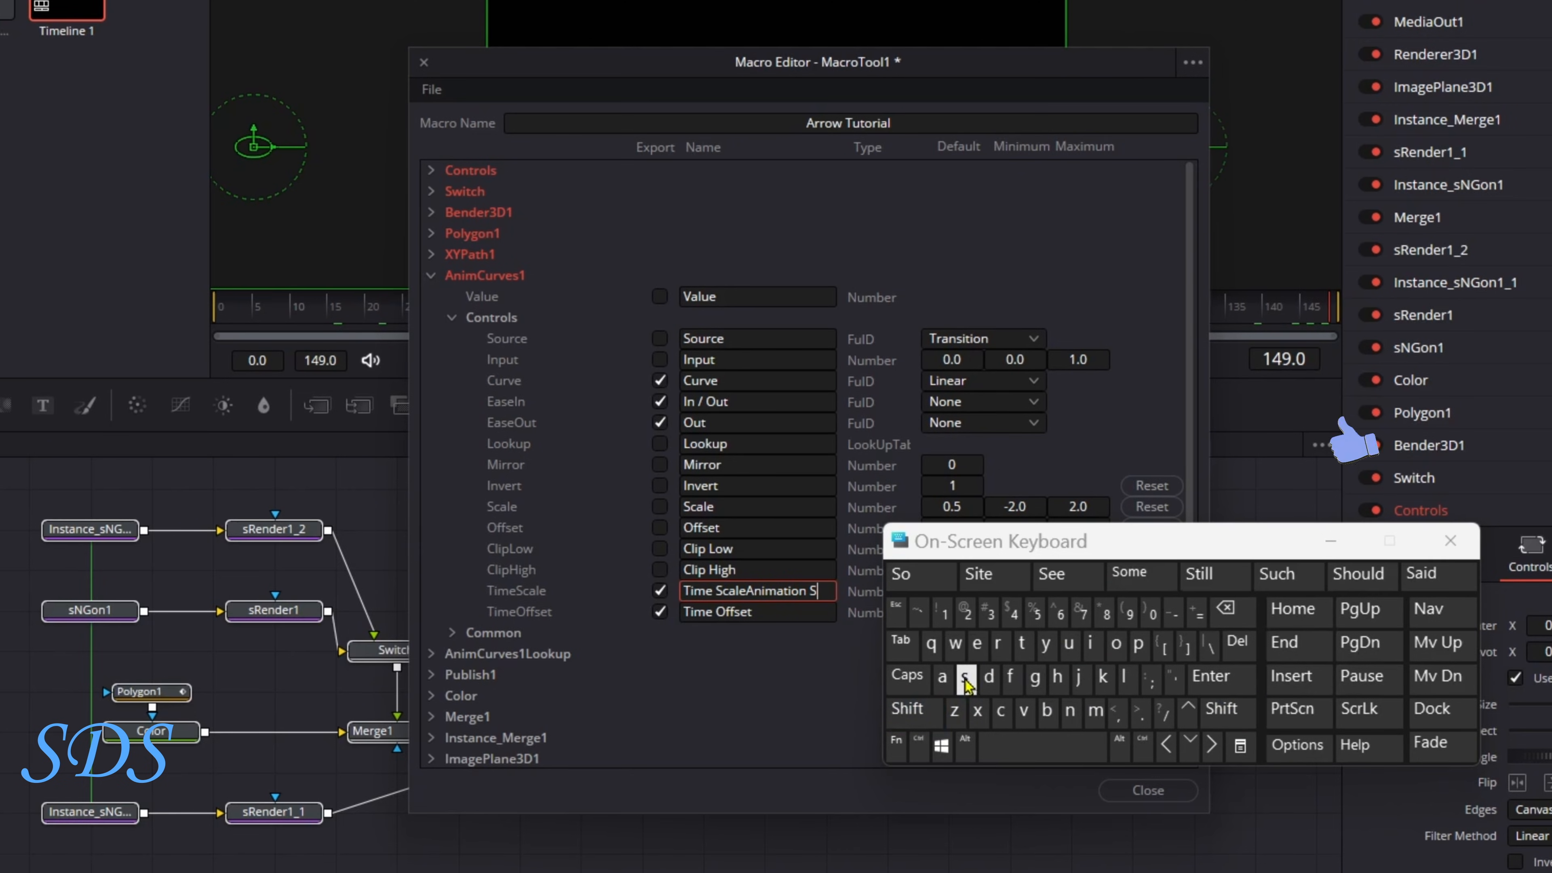
pyautogui.click(1137, 642)
pyautogui.click(976, 642)
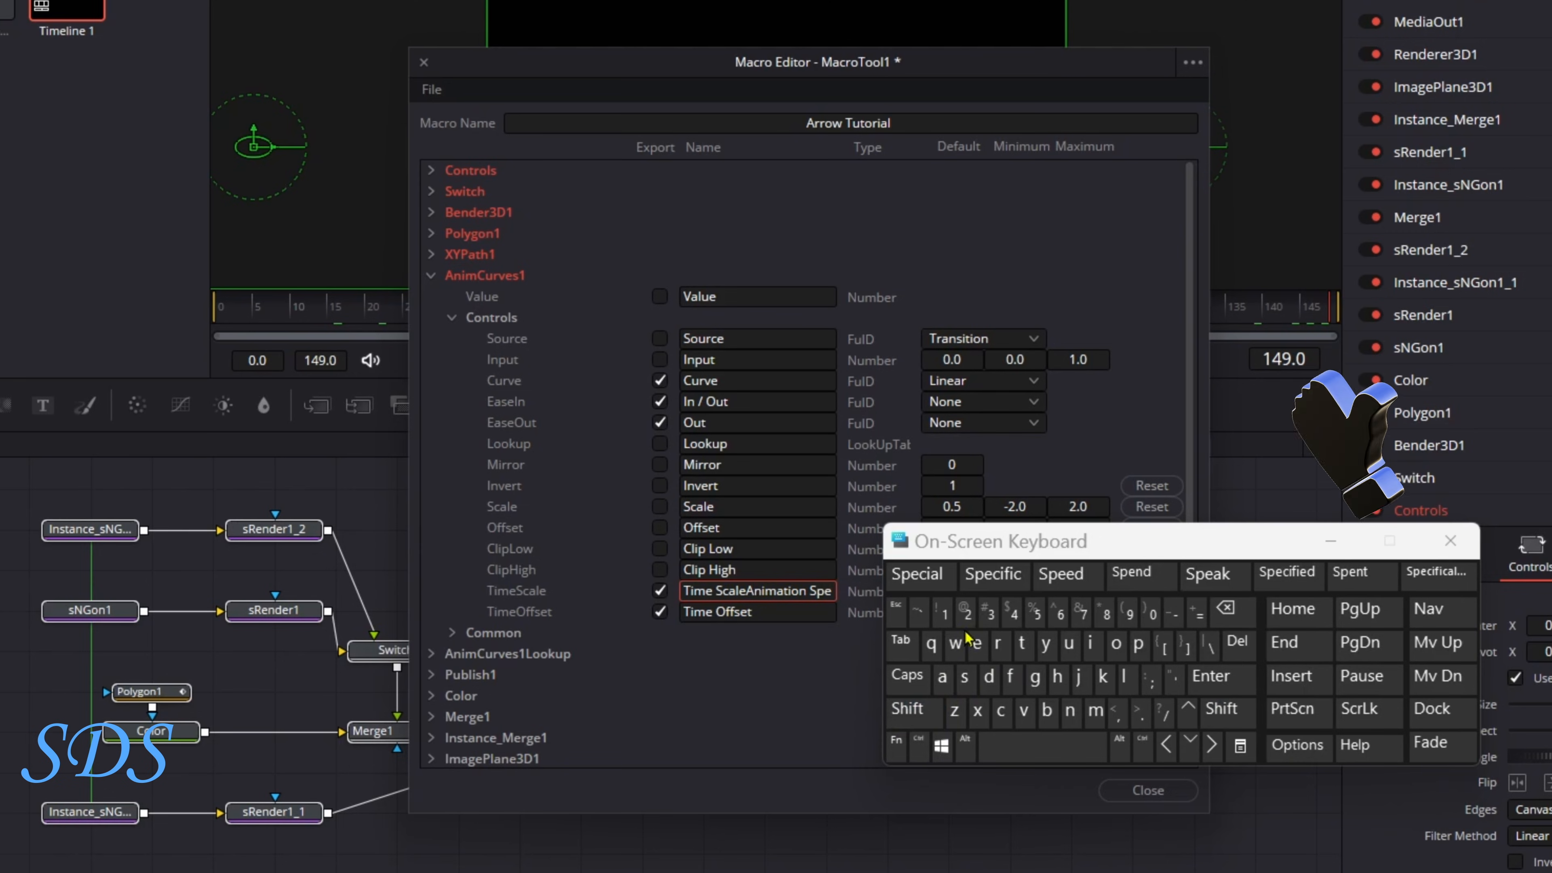
pyautogui.click(976, 643)
pyautogui.click(929, 580)
pyautogui.click(791, 651)
# Rename the TimeOffset parameter of AnimCurves1 as Animation Length.
pyautogui.click(765, 612)
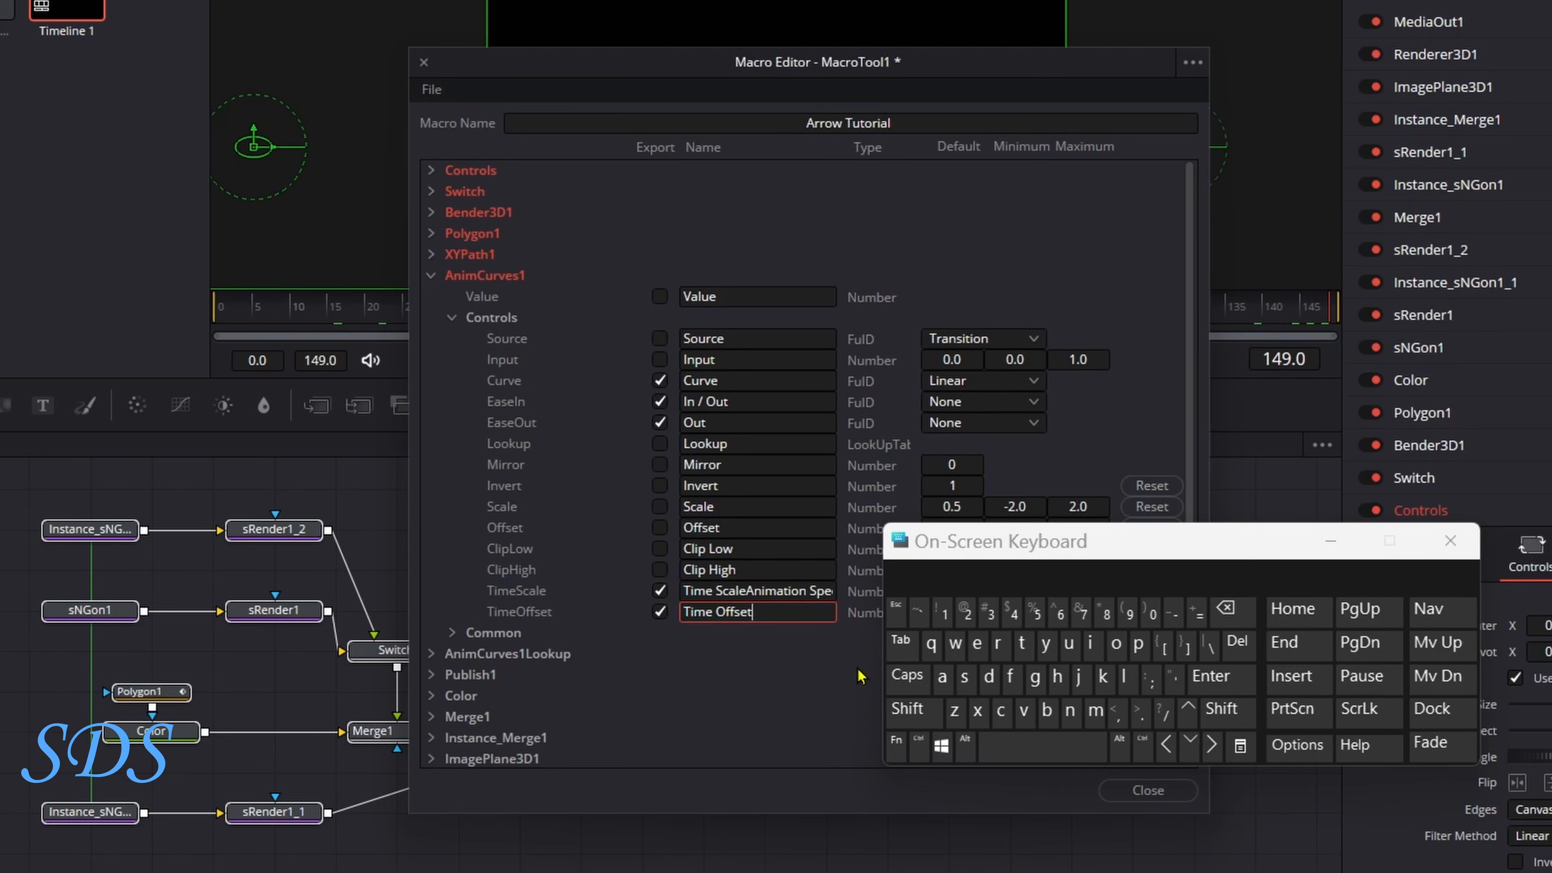
pyautogui.click(1225, 609)
pyautogui.click(896, 715)
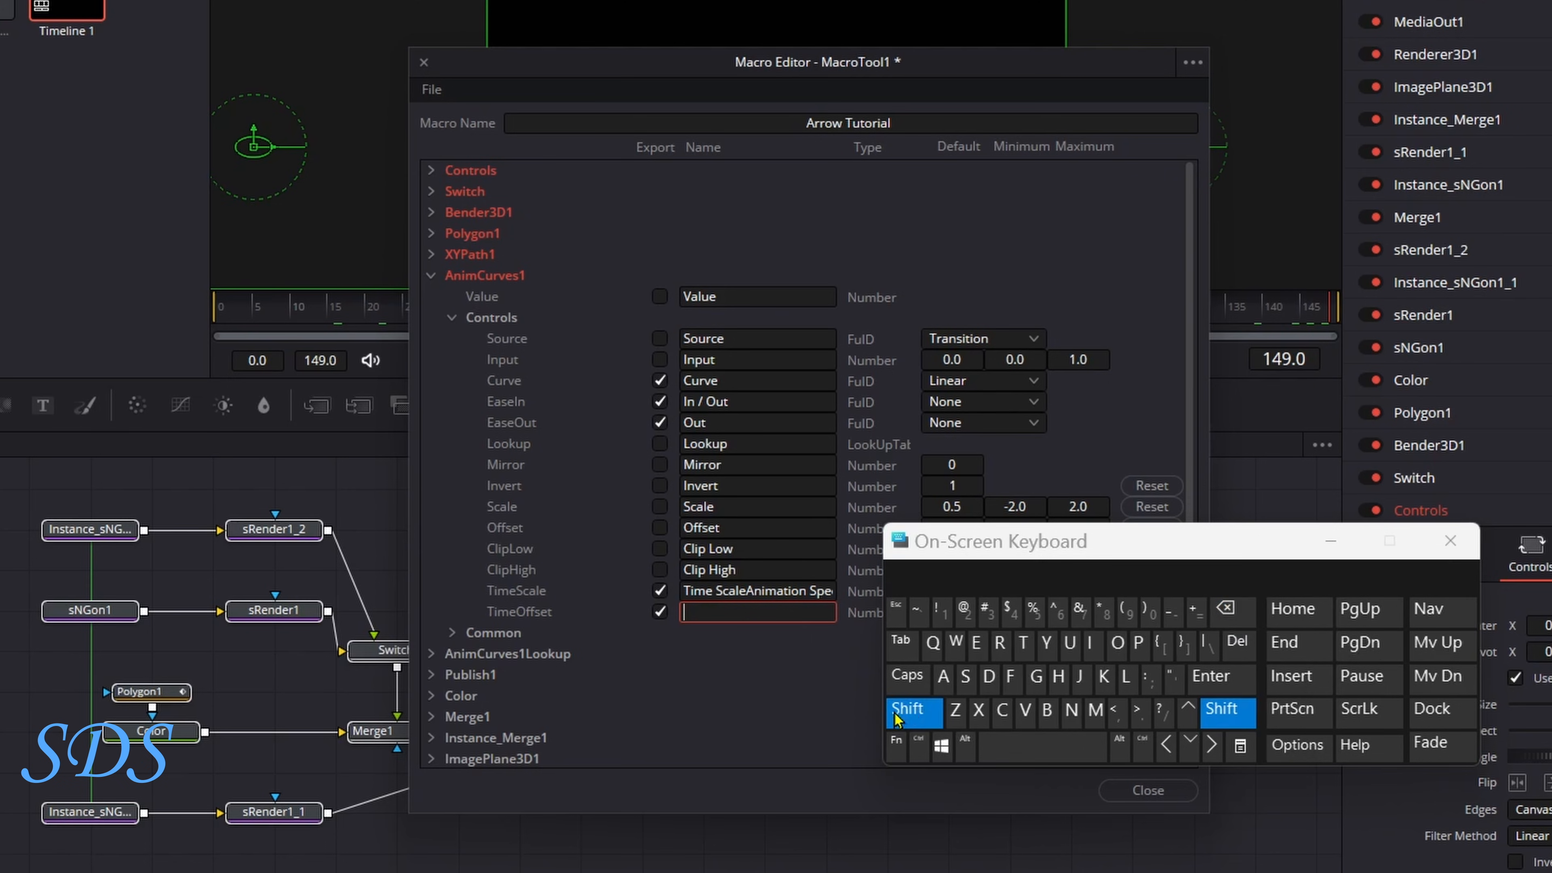
pyautogui.click(943, 677)
pyautogui.click(1069, 710)
pyautogui.click(1090, 644)
pyautogui.click(1094, 711)
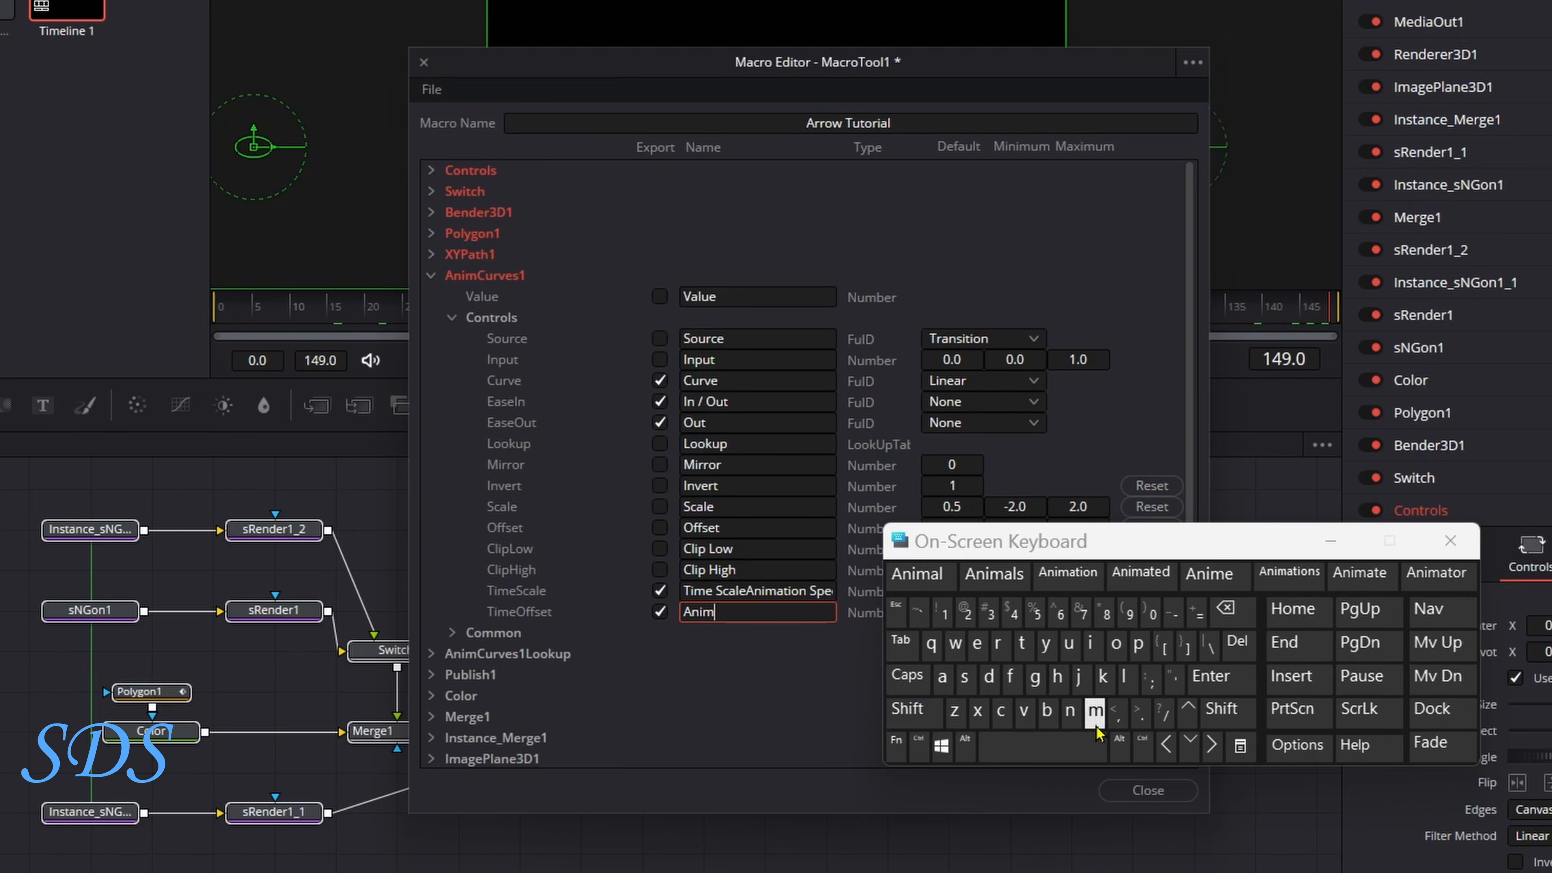
pyautogui.click(1068, 572)
pyautogui.click(907, 710)
pyautogui.click(1123, 676)
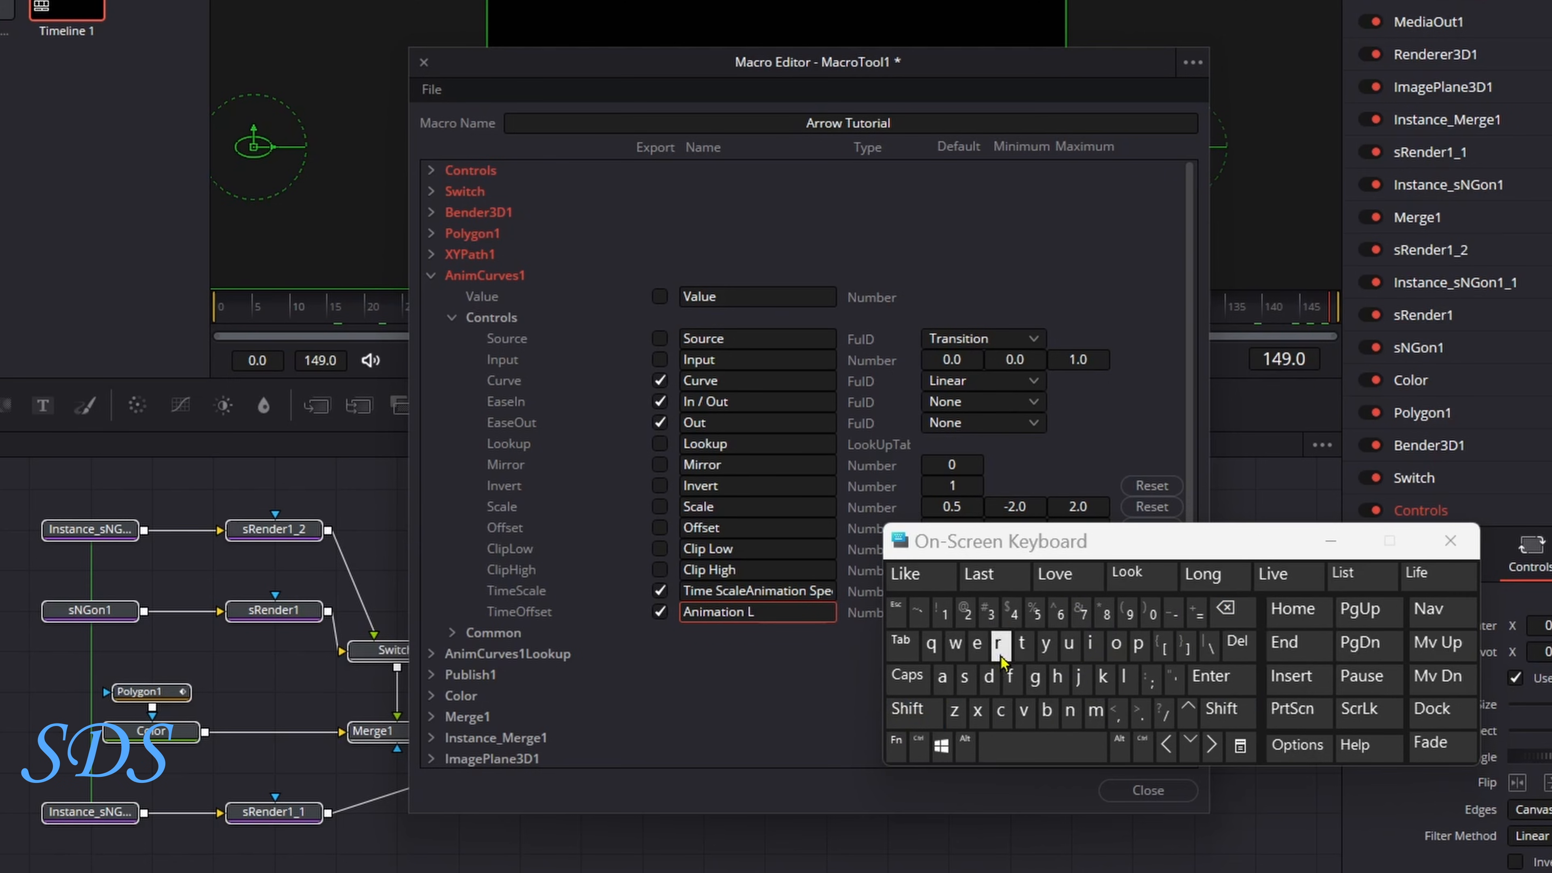
pyautogui.click(977, 643)
pyautogui.click(1070, 711)
pyautogui.click(920, 574)
pyautogui.click(515, 466)
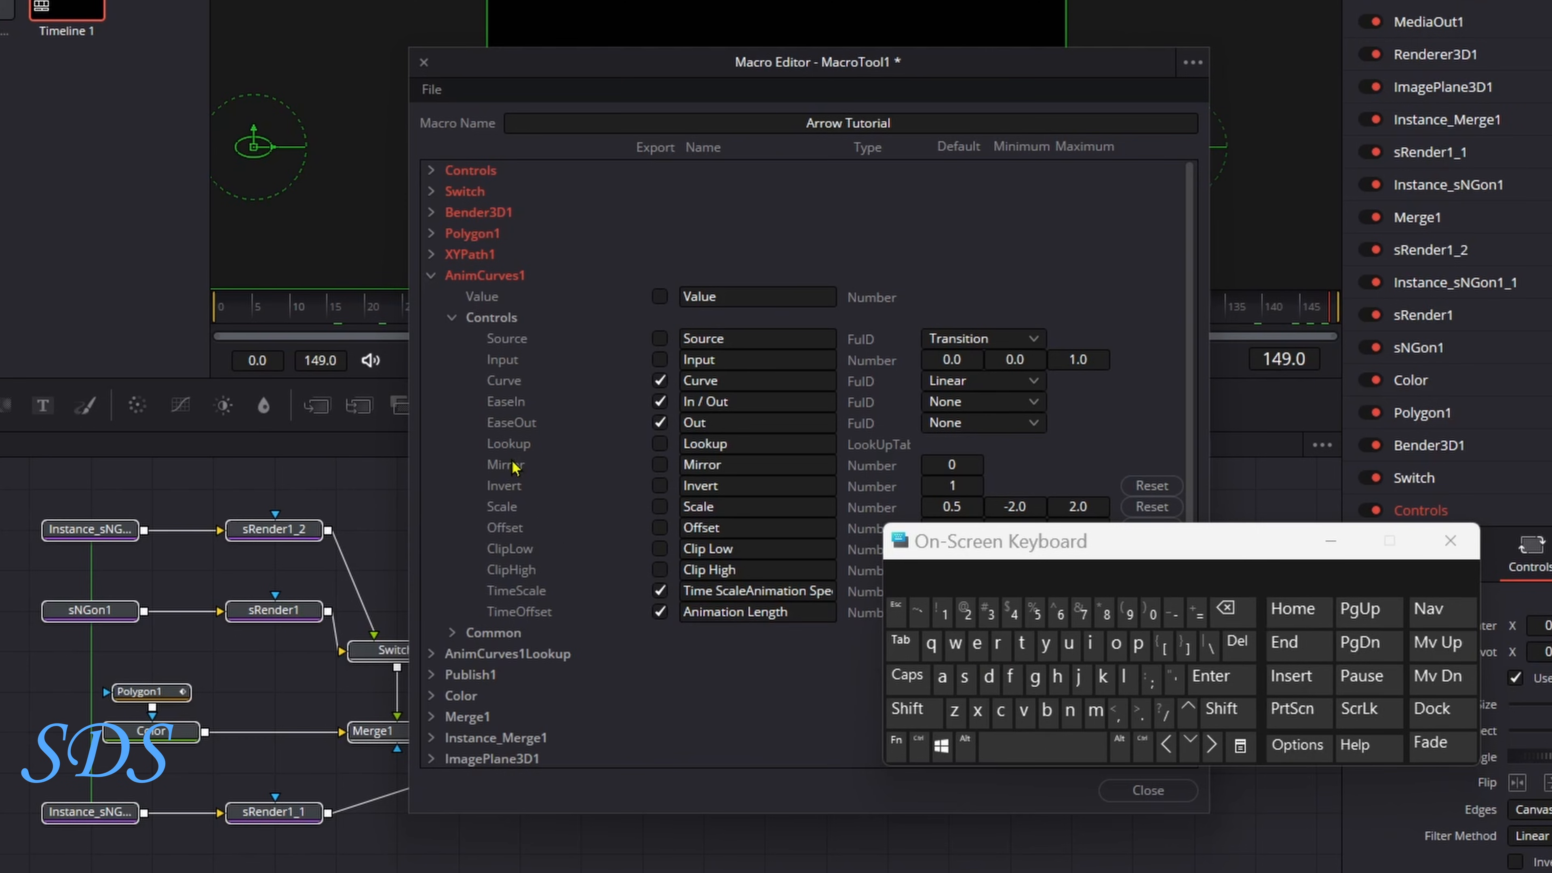
# Remove the leading words Time Scale from the TimeScale parameter's name, keeping only Animation Speed.
pyautogui.click(743, 592)
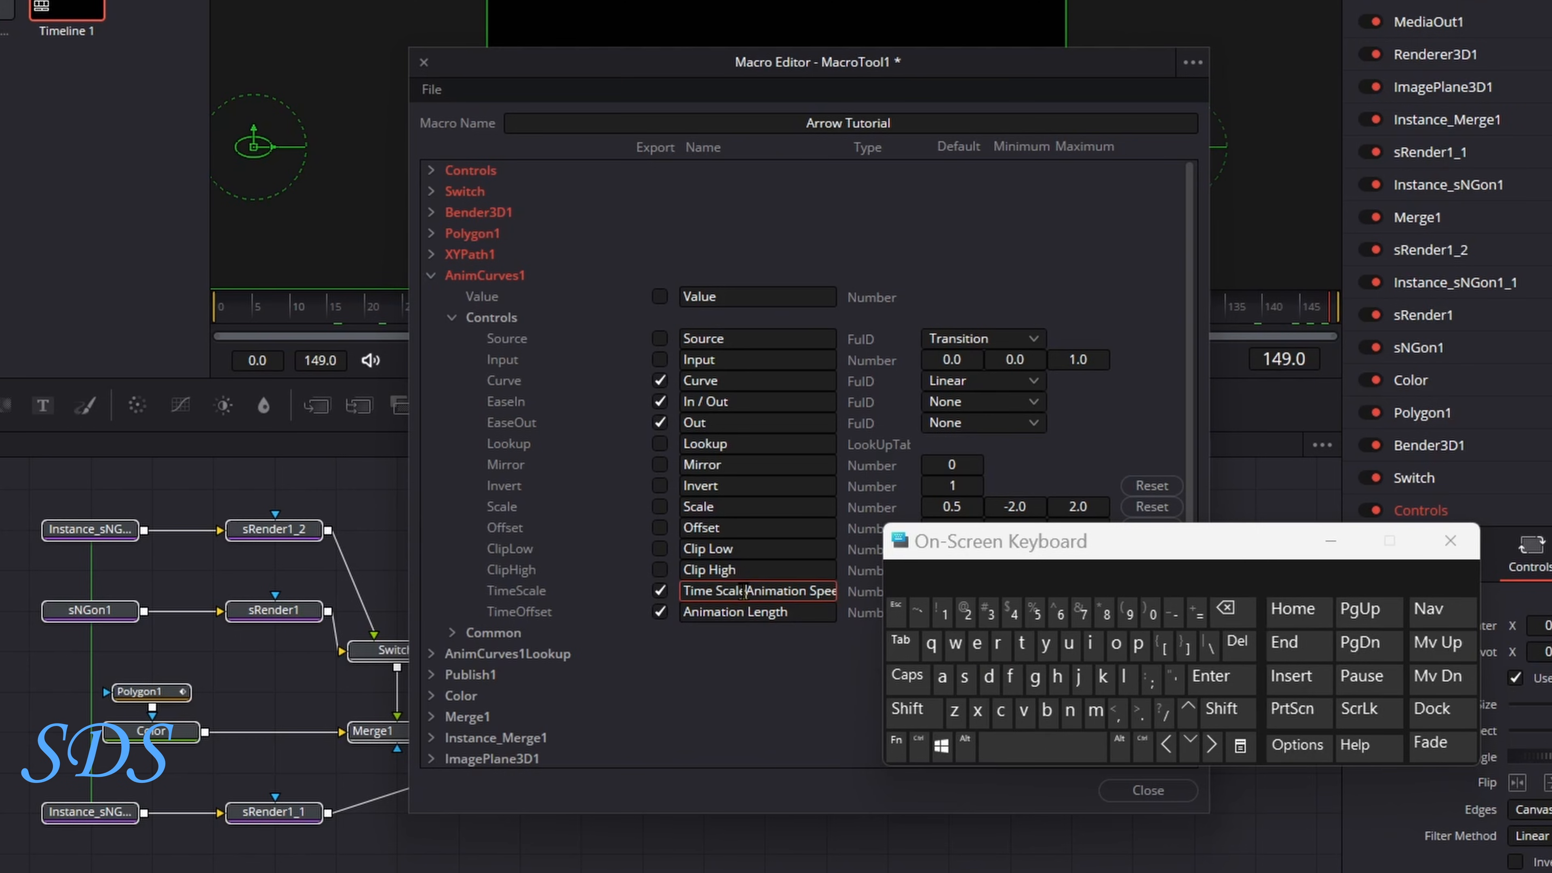
pyautogui.click(1240, 613)
pyautogui.click(1240, 613)
pyautogui.click(784, 685)
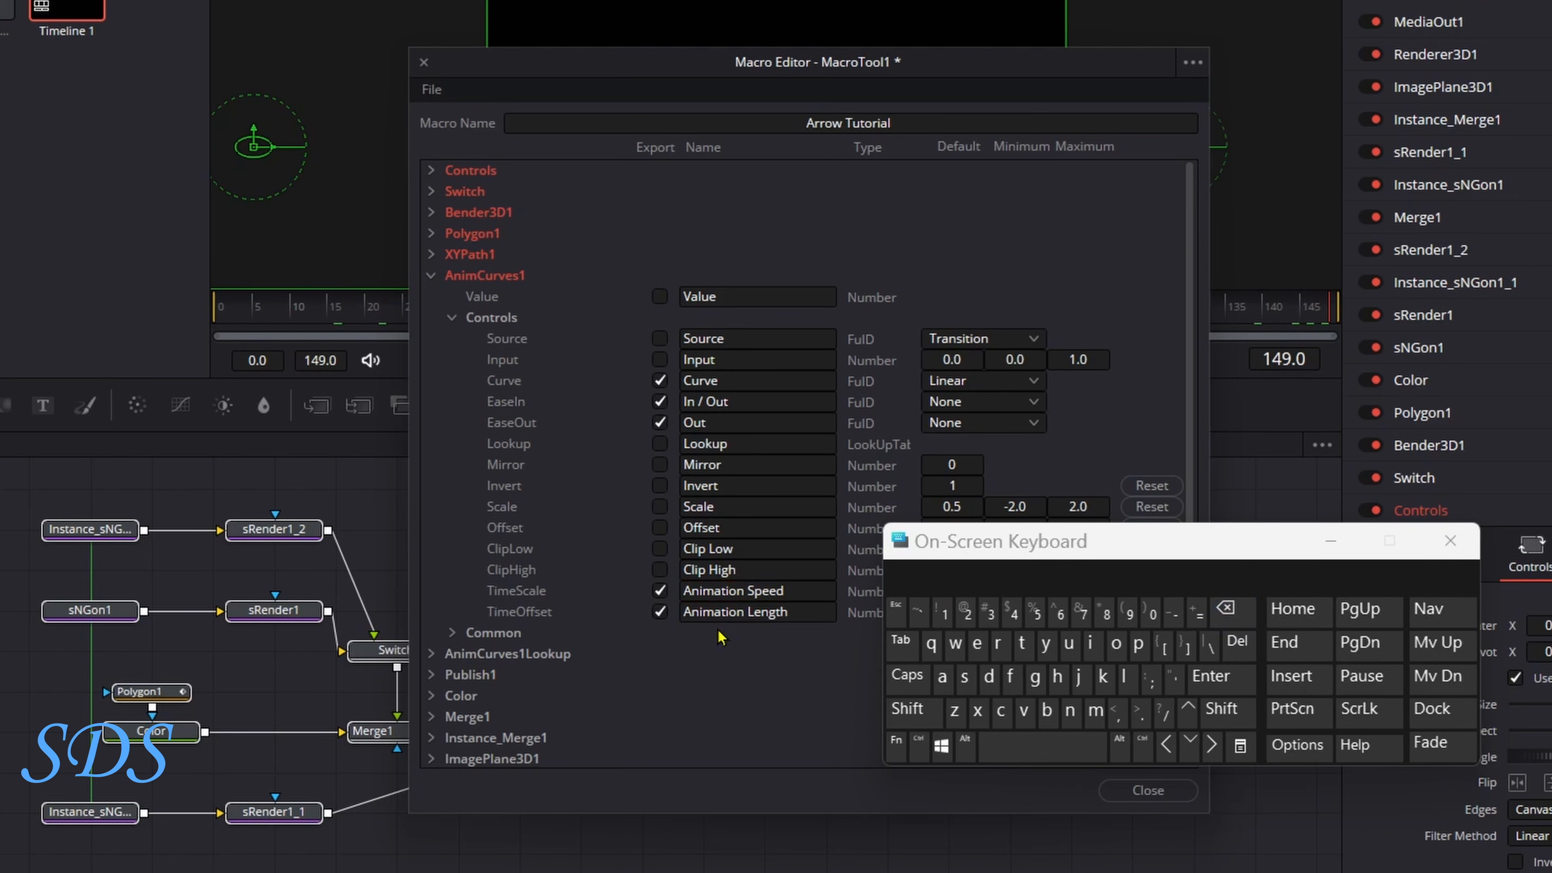
# Export the TopLeftRed, TopLeftGreen and TopLeftBlue parameters of the Color node in the macro.
pyautogui.click(432, 281)
pyautogui.click(433, 317)
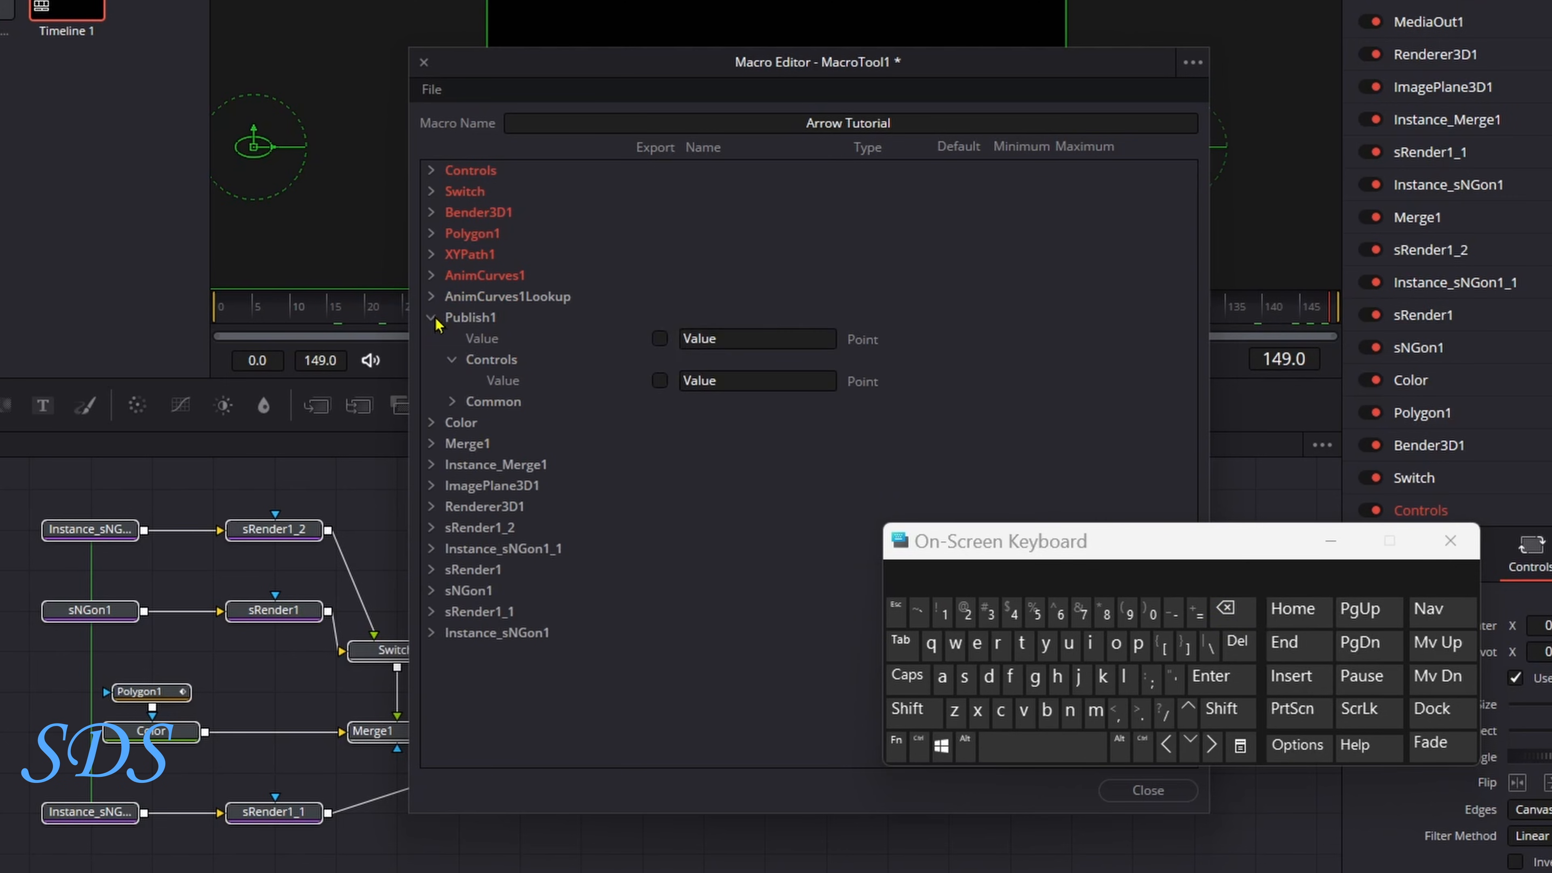
pyautogui.click(432, 317)
pyautogui.click(431, 338)
pyautogui.click(453, 442)
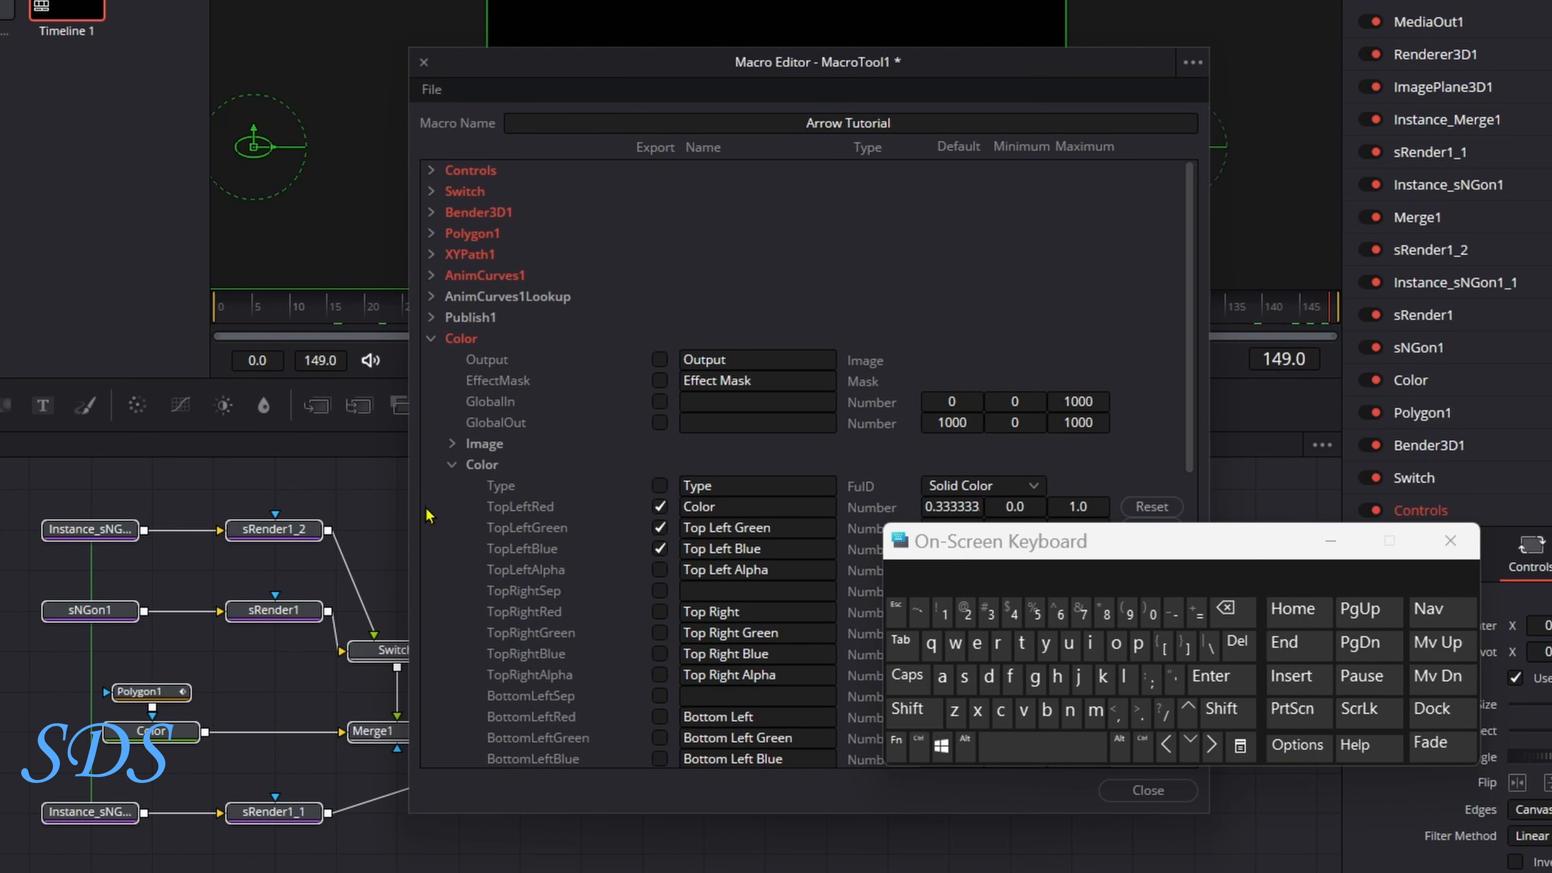
pyautogui.click(432, 340)
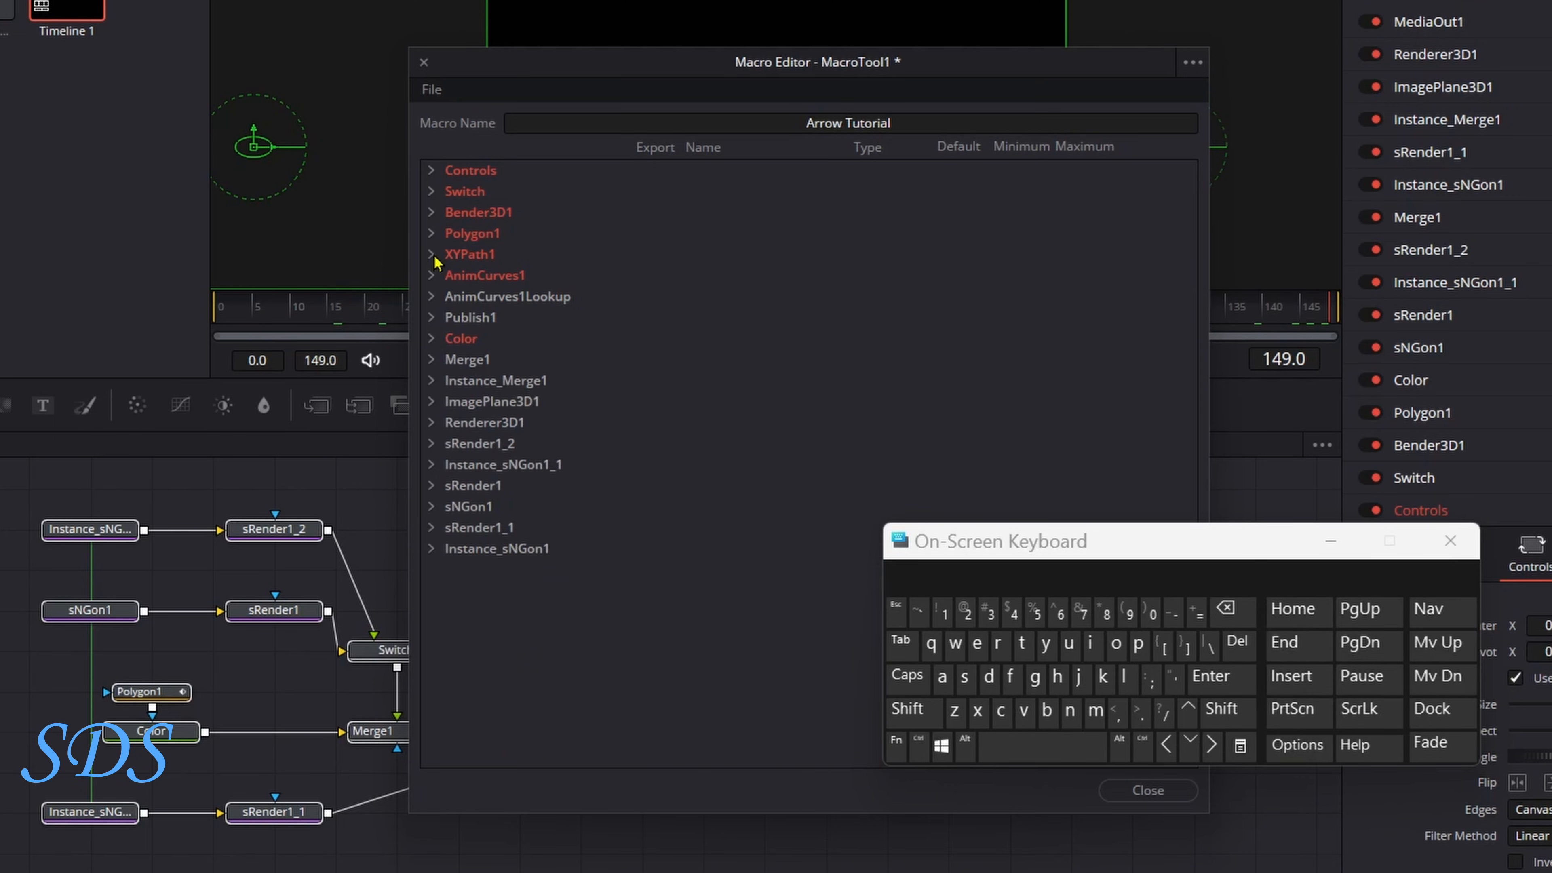
# Save the macro as a group named Arrow Tutorial.setting in Templates > Edit > Generators > Arrows Tutorial and close the Macro Editor.
pyautogui.click(435, 93)
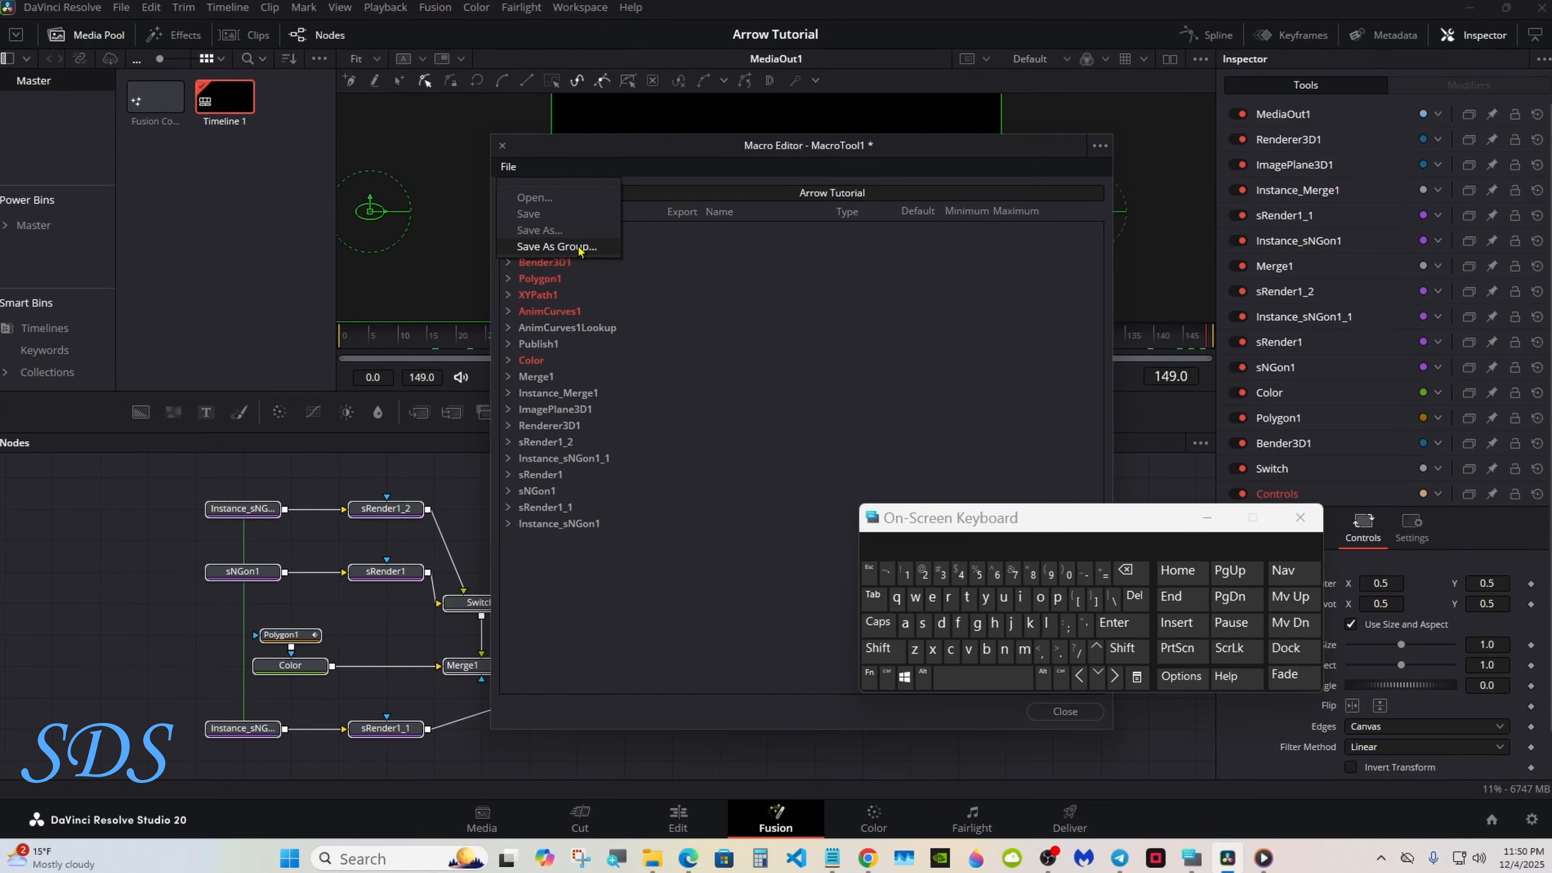
pyautogui.click(580, 249)
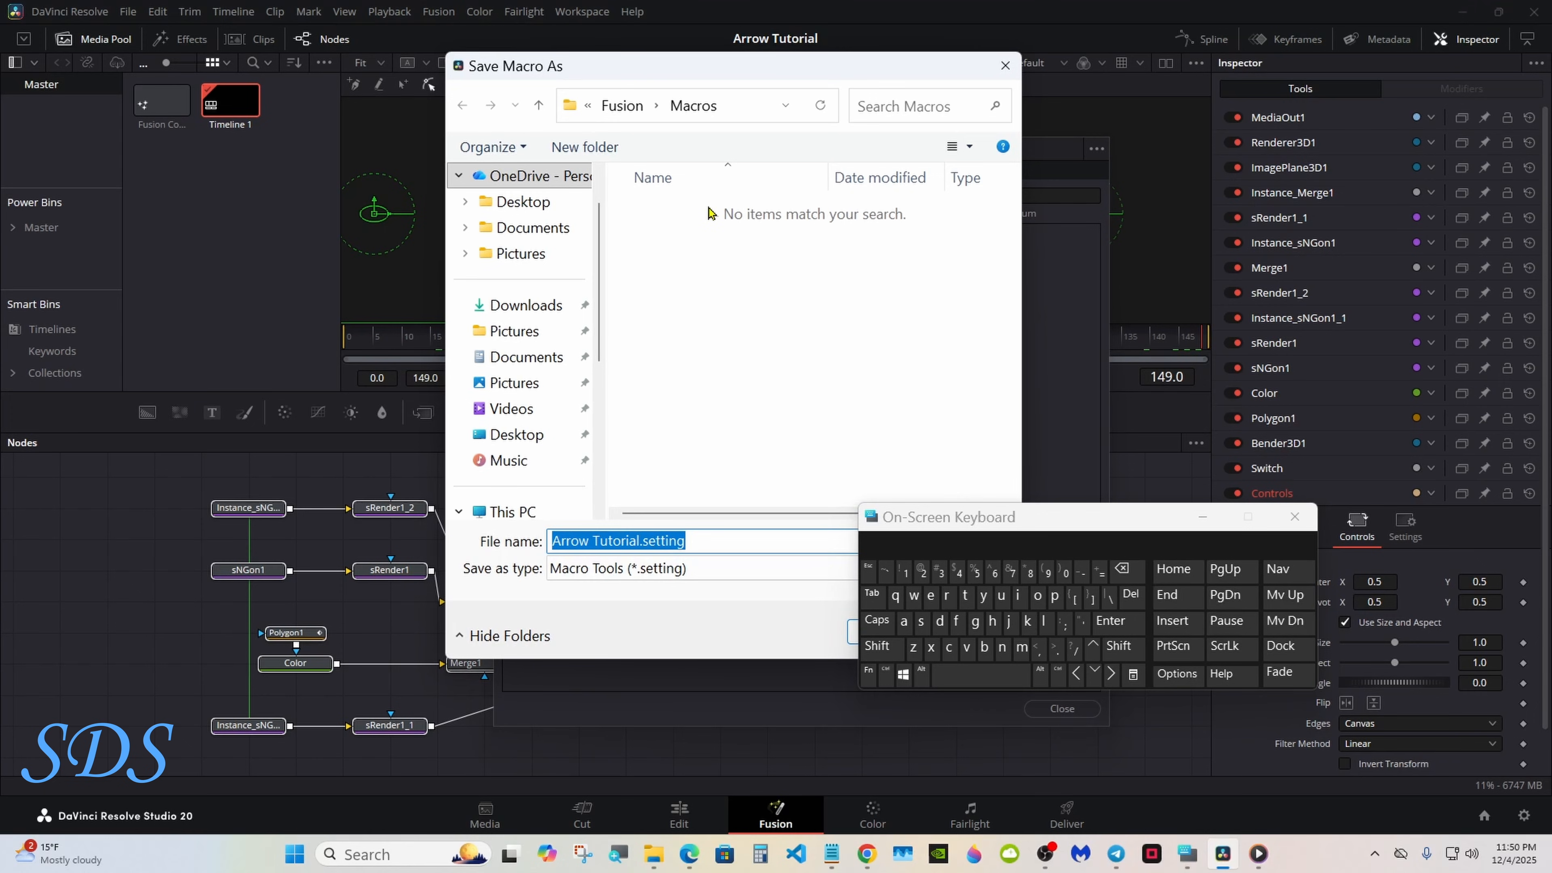
pyautogui.click(622, 106)
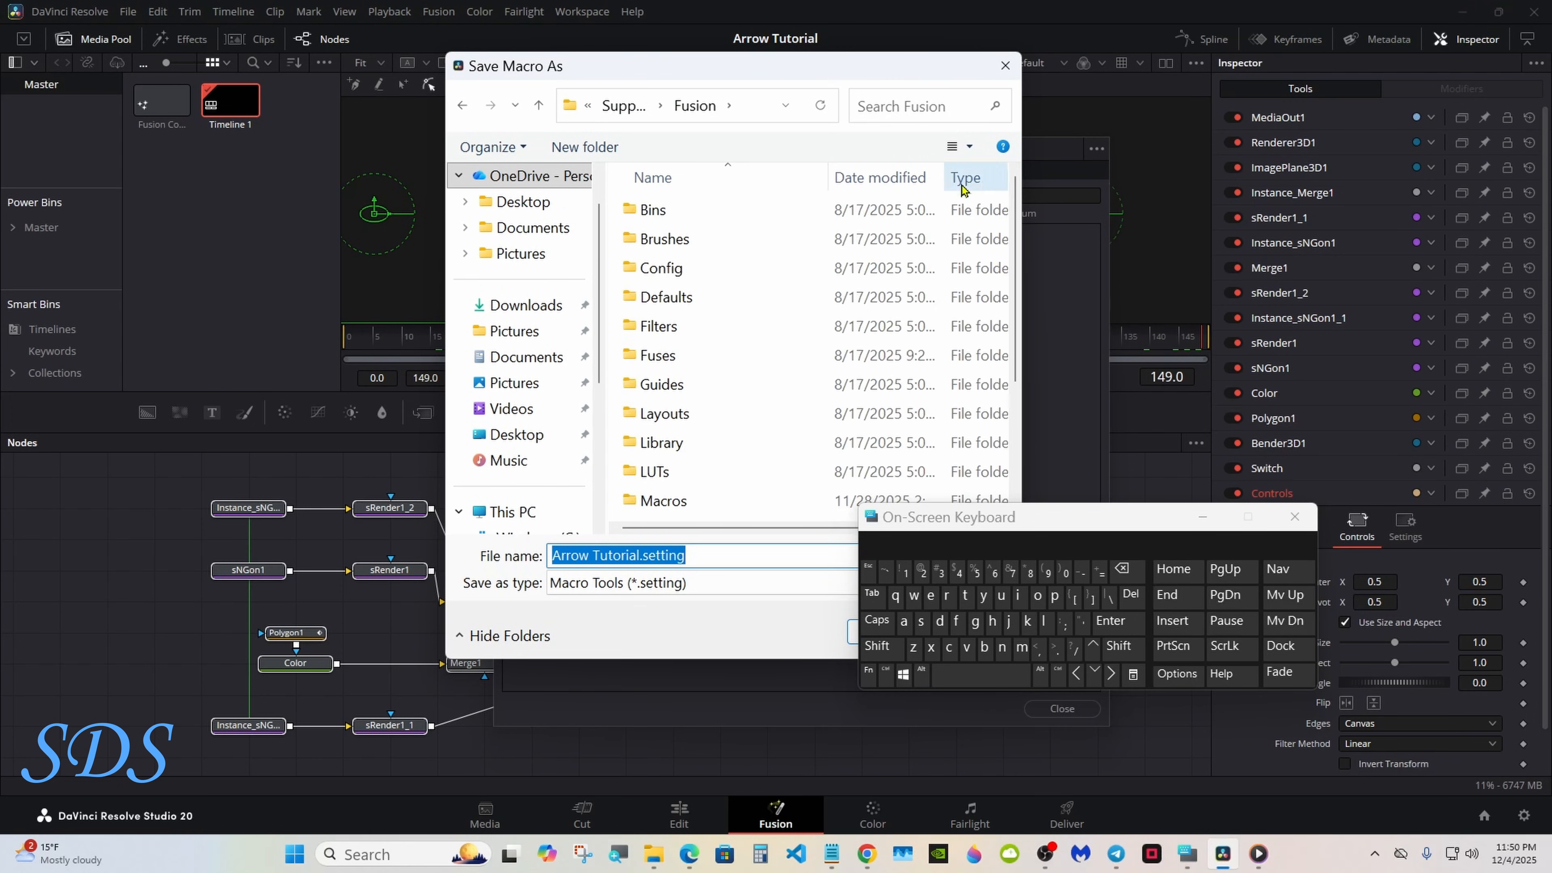
pyautogui.scroll(-3, 781, 508)
pyautogui.doubleClick(780, 508)
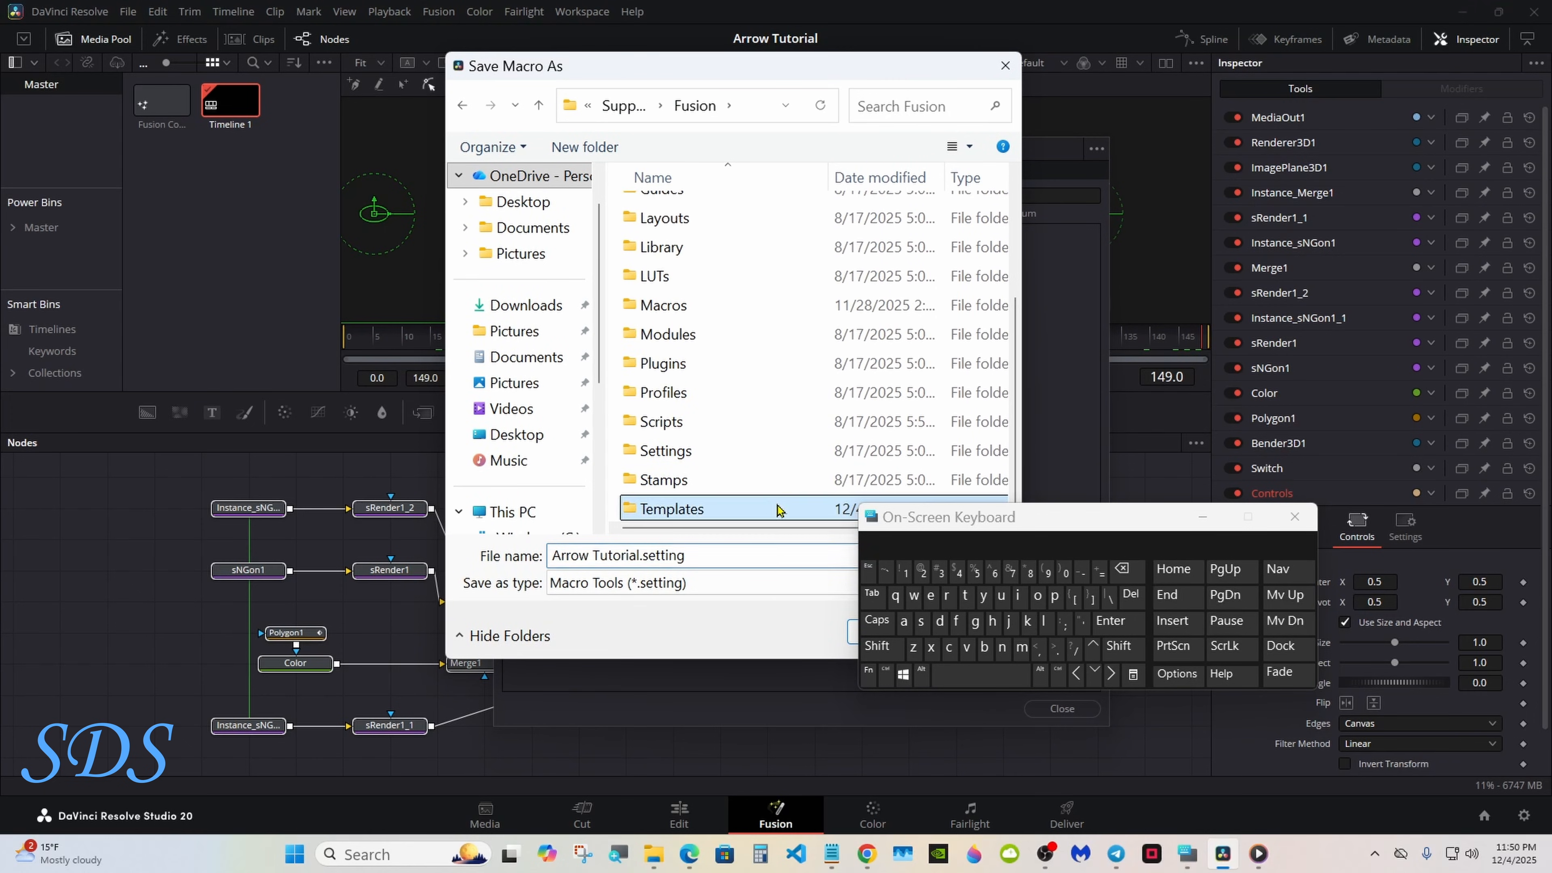
pyautogui.doubleClick(735, 218)
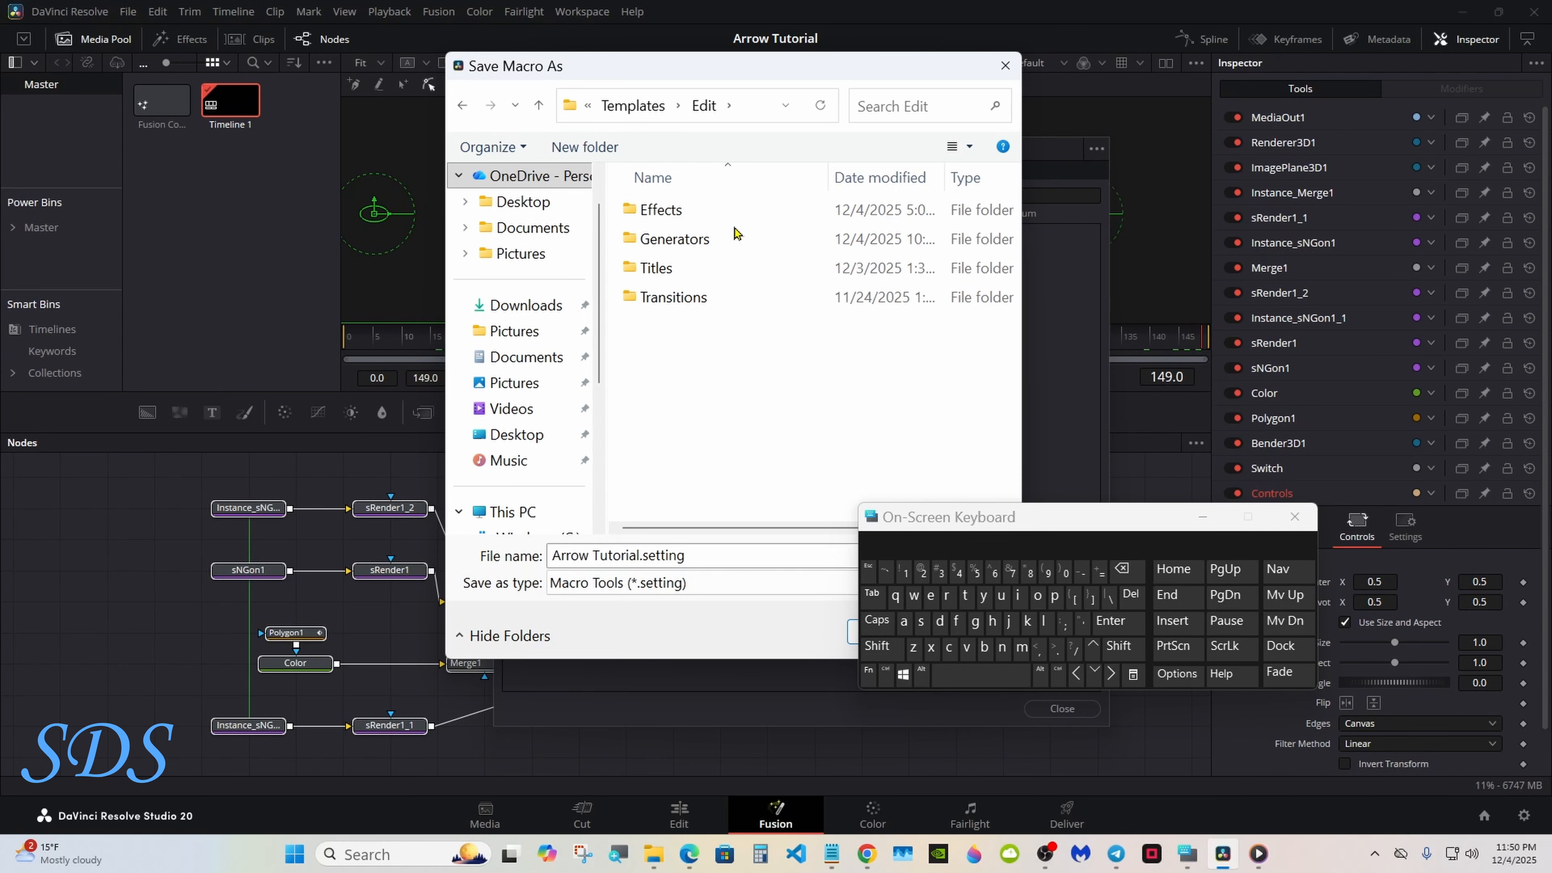
pyautogui.doubleClick(734, 237)
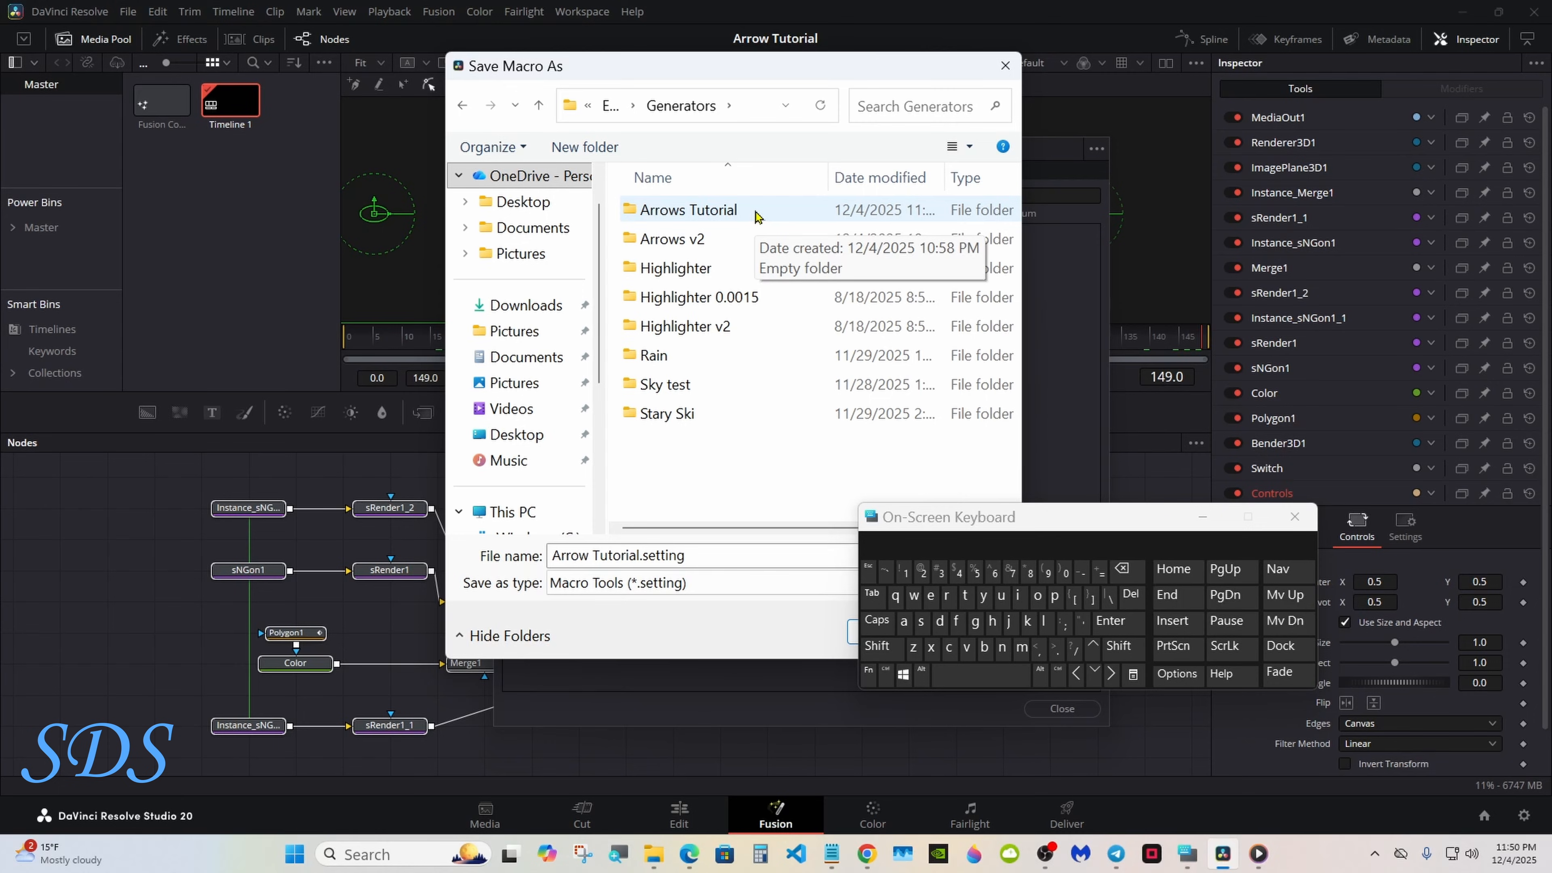
pyautogui.doubleClick(757, 215)
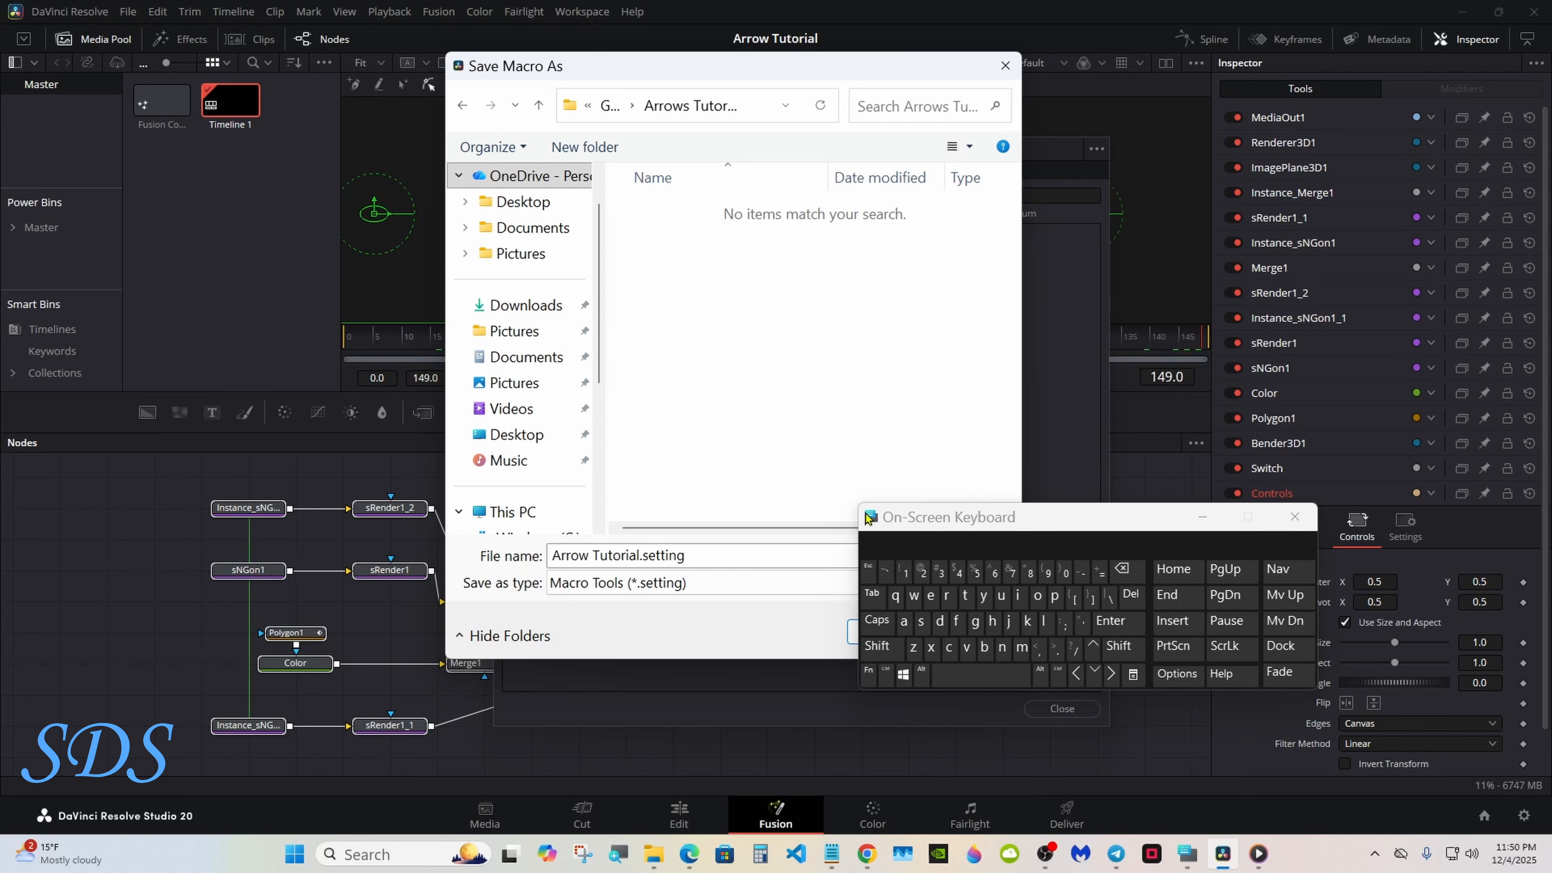
pyautogui.moveTo(1023, 538); pyautogui.dragTo(1083, 544)
pyautogui.click(884, 635)
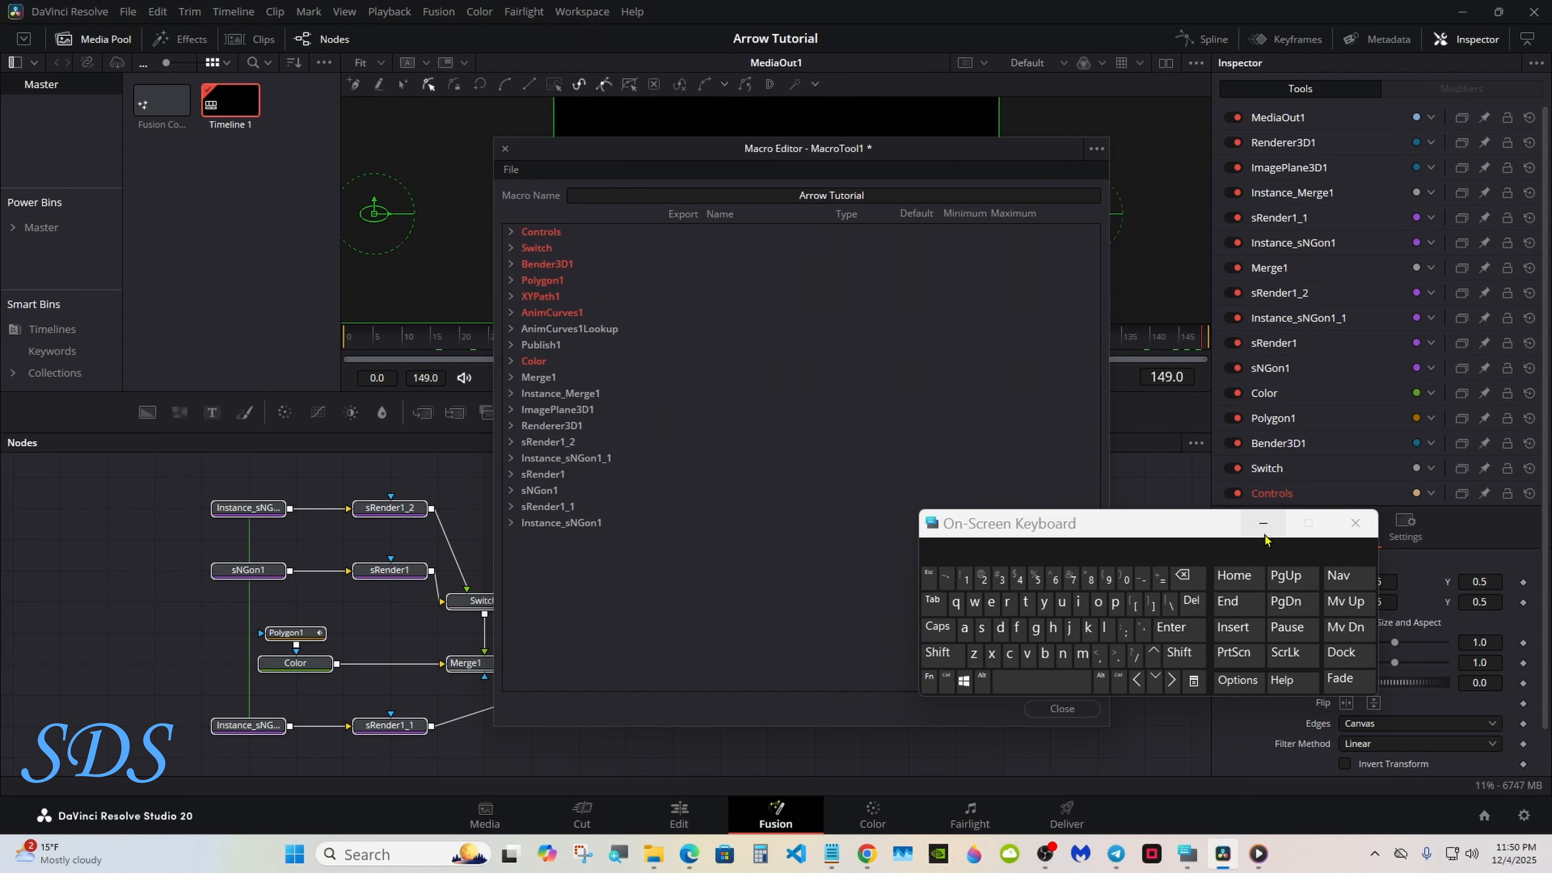
pyautogui.click(1263, 522)
pyautogui.click(1063, 708)
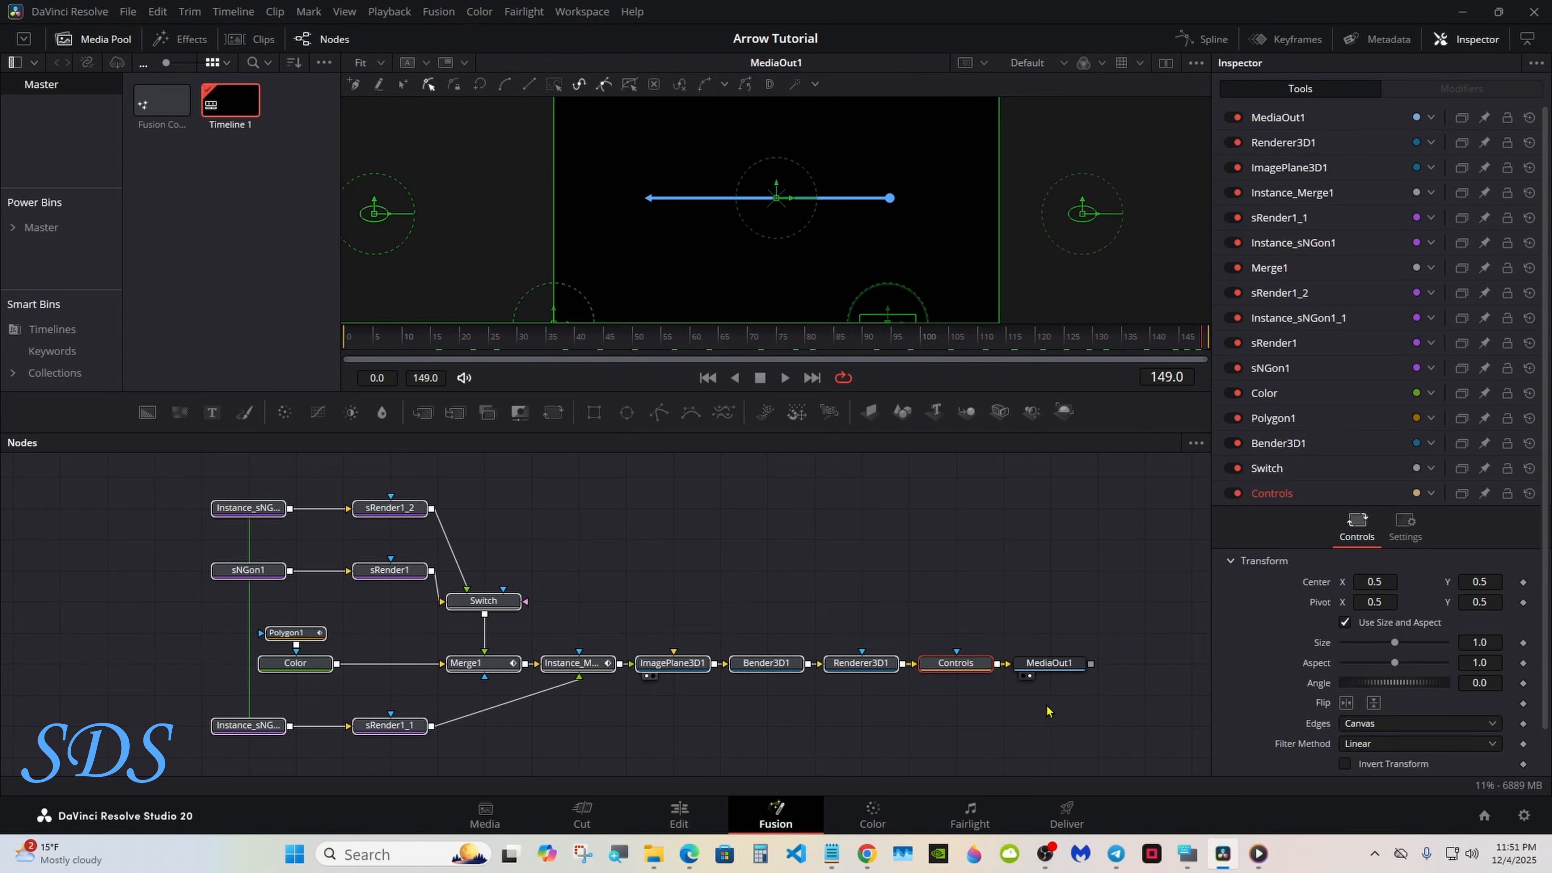
# Add the Arrow Tutorial generator from Arrows Tutorial to Video 1 after Fusion Composition 1 and select its clip on the Edit page.
pyautogui.click(684, 811)
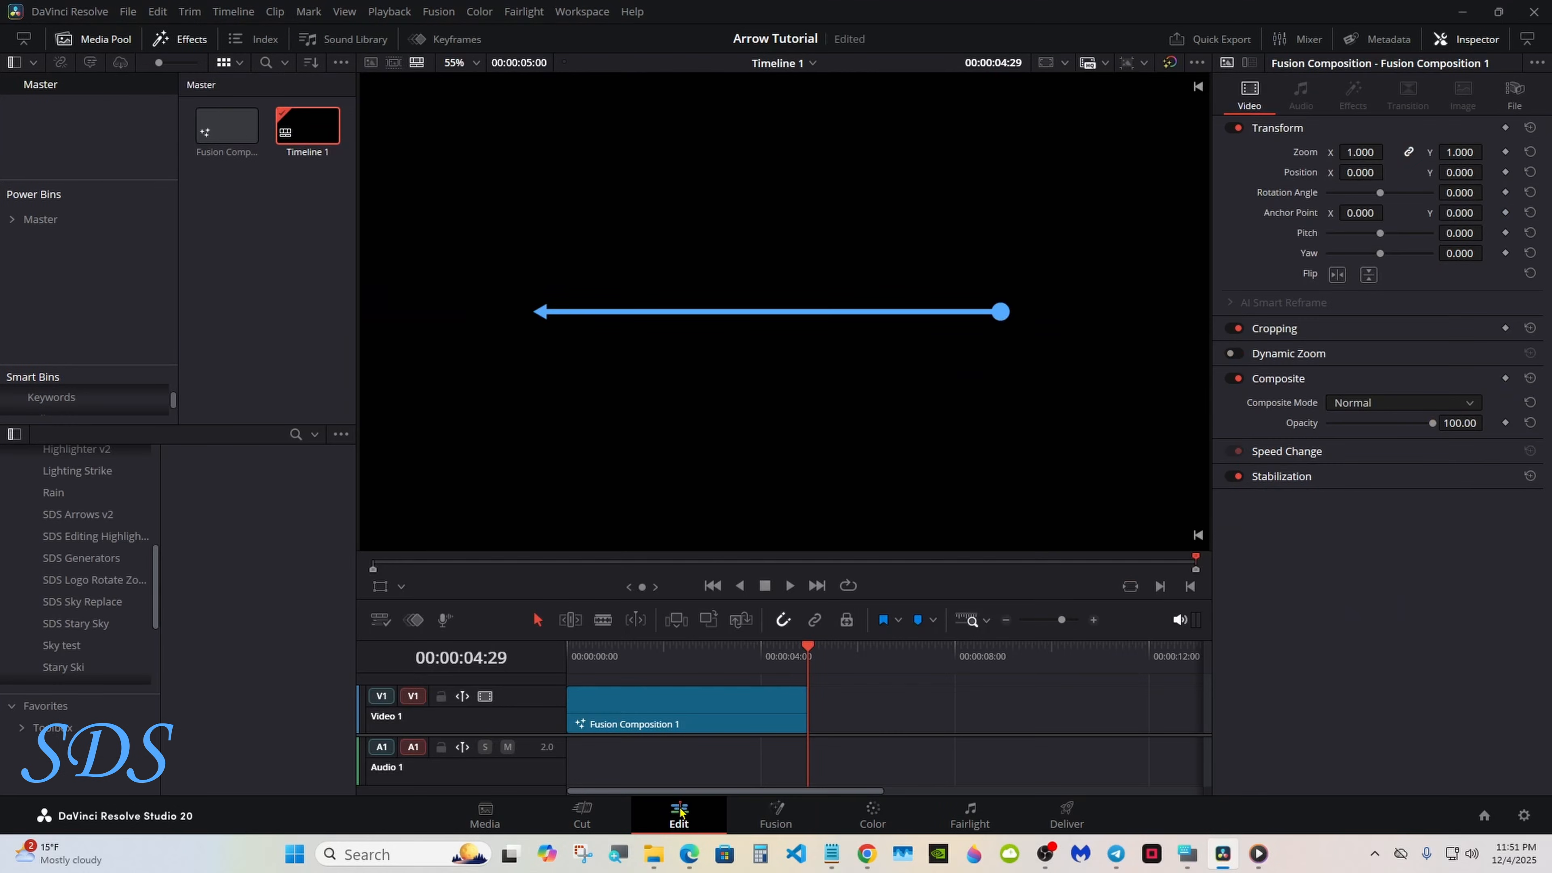
pyautogui.moveTo(156, 591); pyautogui.dragTo(1017, 652)
pyautogui.click(104, 527)
pyautogui.click(939, 696)
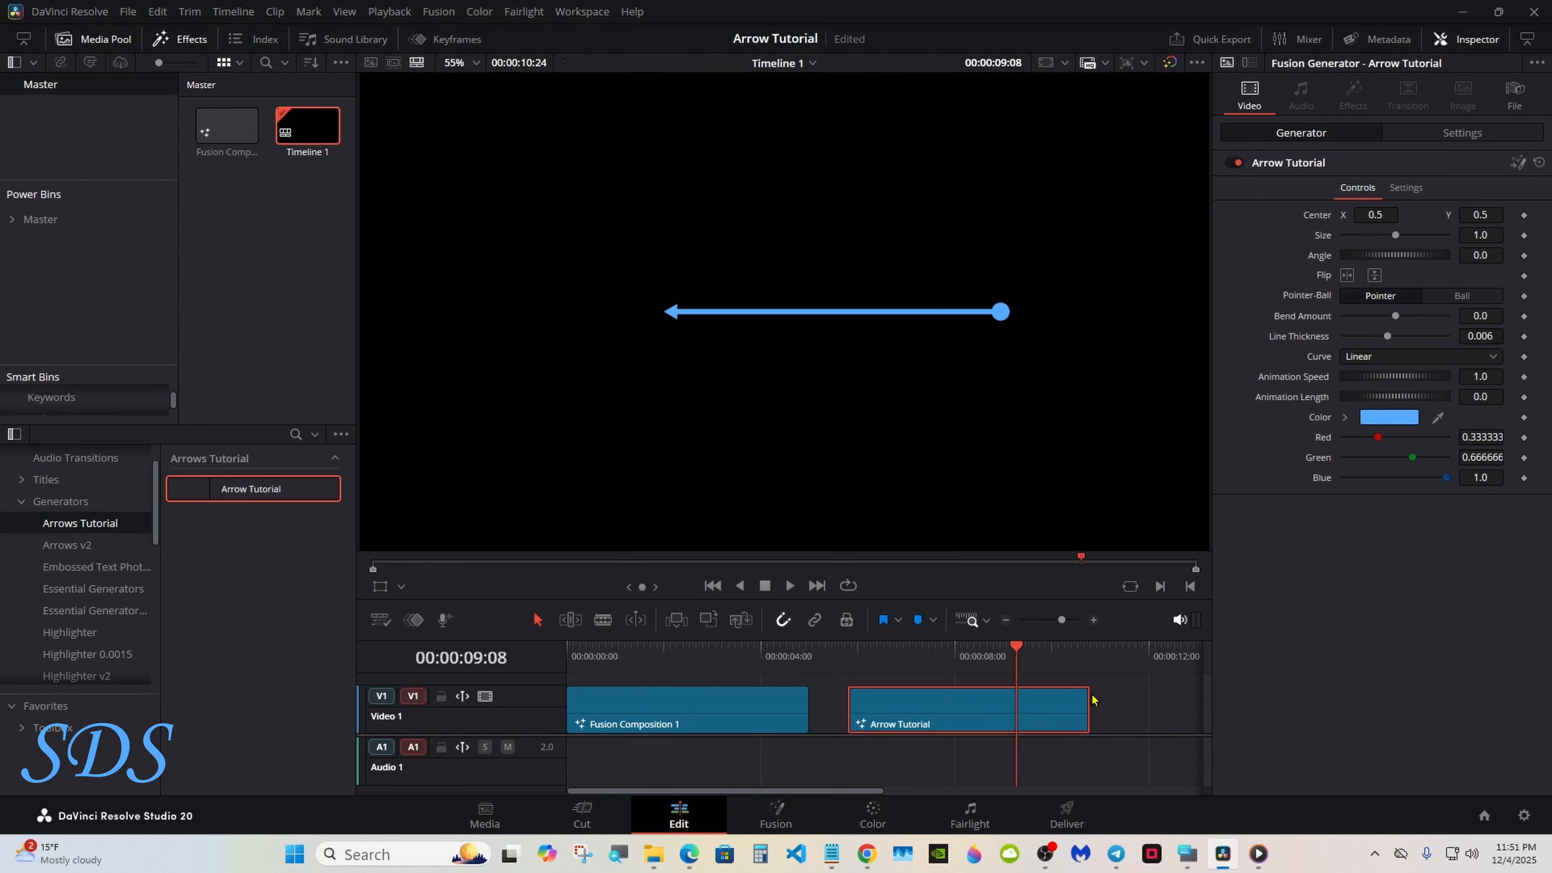
# Play the Arrow Tutorial clip shortened to end at about 00:00:08:10, and extend it back to its full length.
pyautogui.moveTo(1089, 700); pyautogui.dragTo(961, 697)
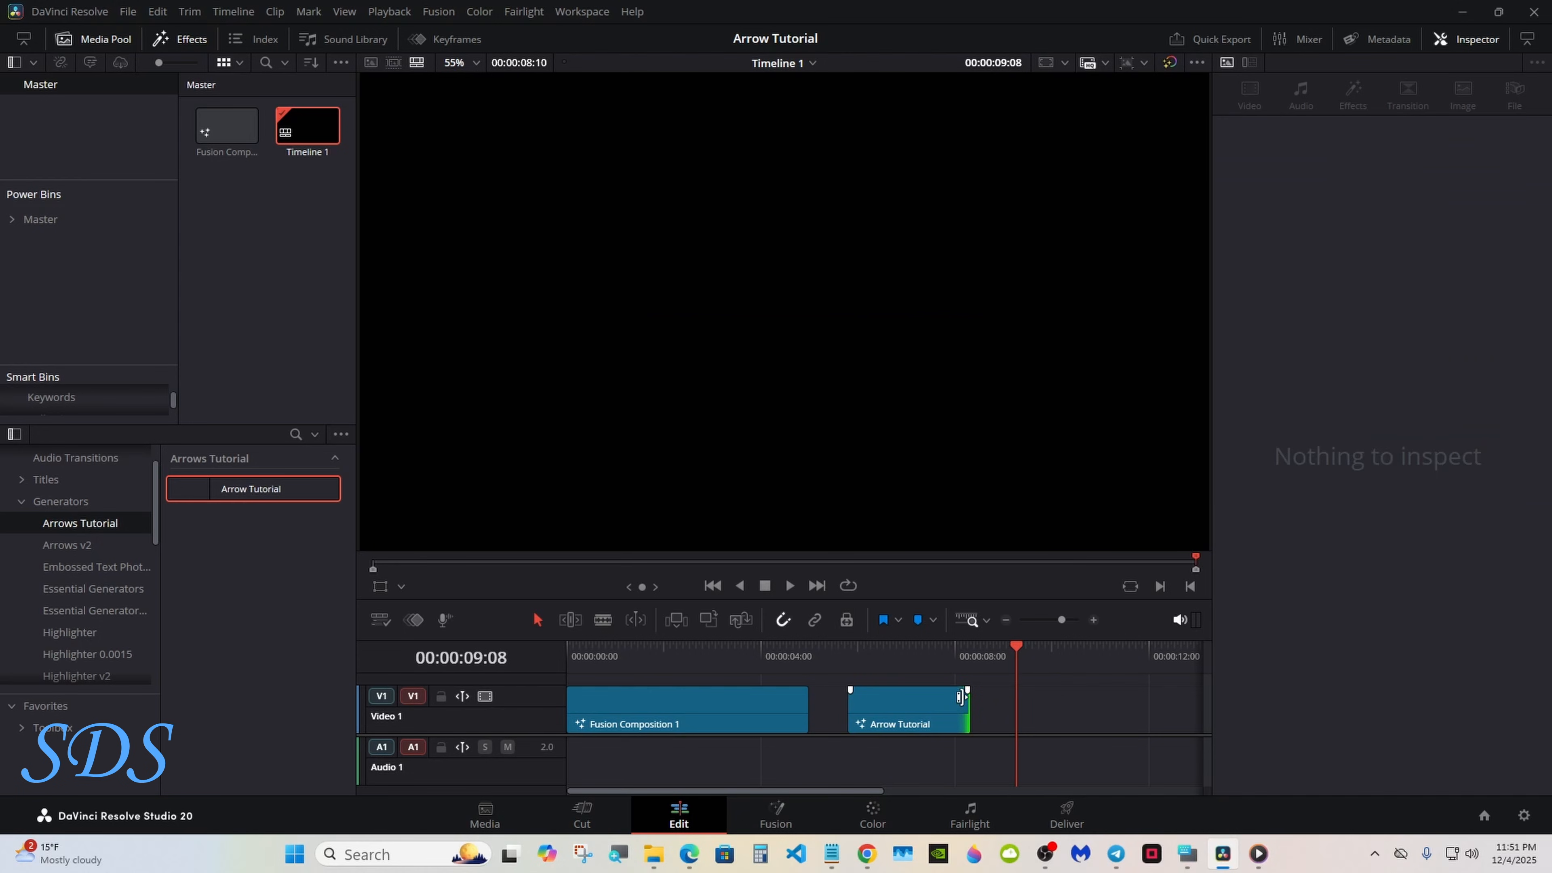
pyautogui.click(850, 658)
pyautogui.click(790, 588)
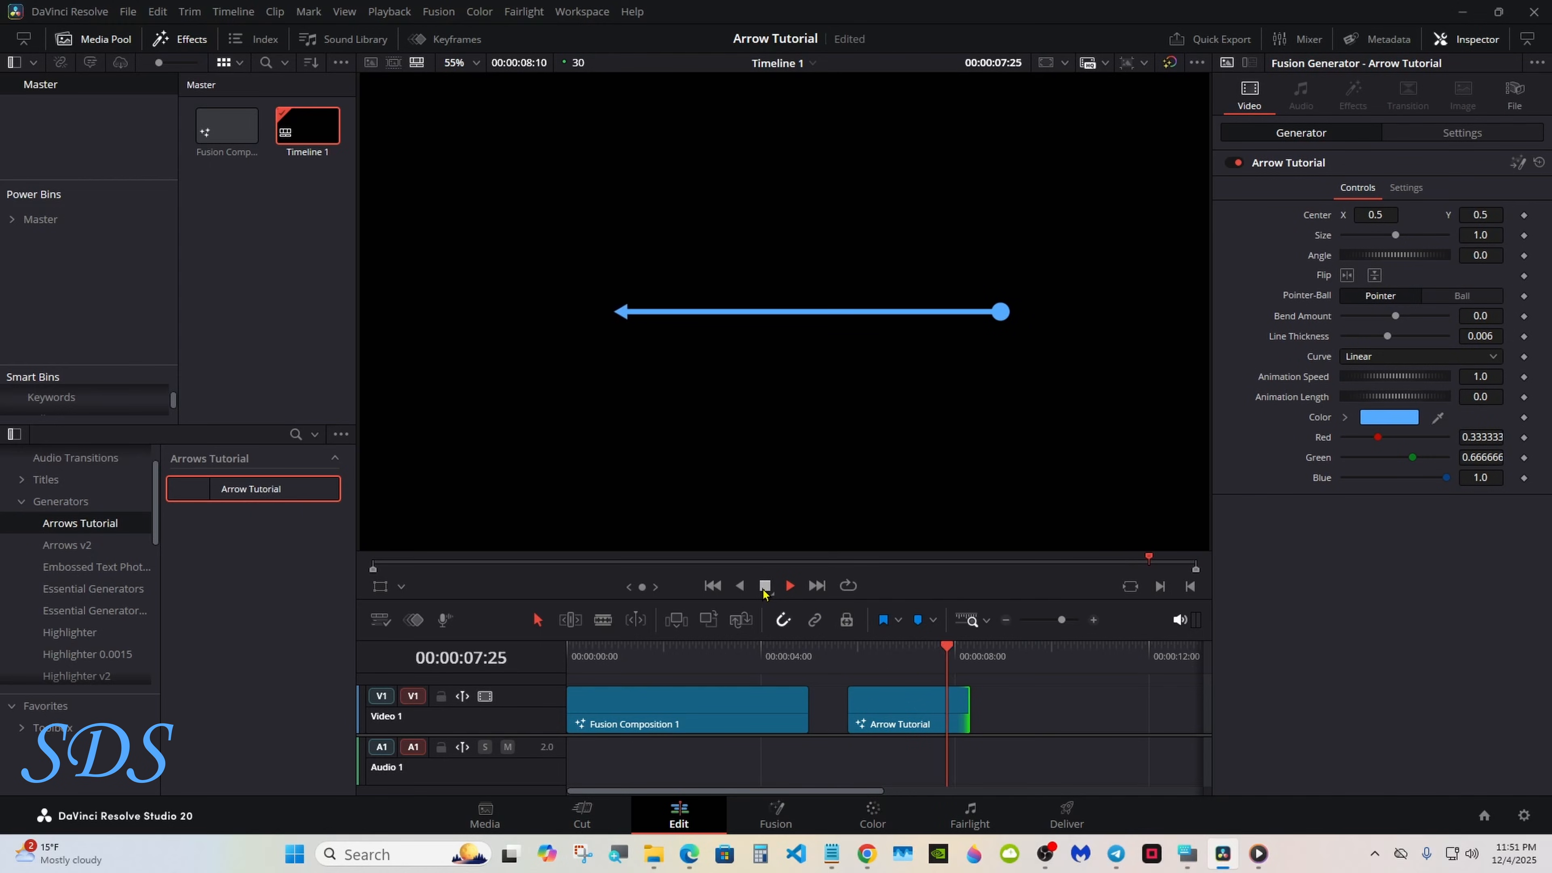
pyautogui.moveTo(960, 707); pyautogui.dragTo(1080, 708)
# Test the Arrow Tutorial clip's playback with Animation Speed at 1.935 and reset the speed to 1.0.
pyautogui.click(901, 715)
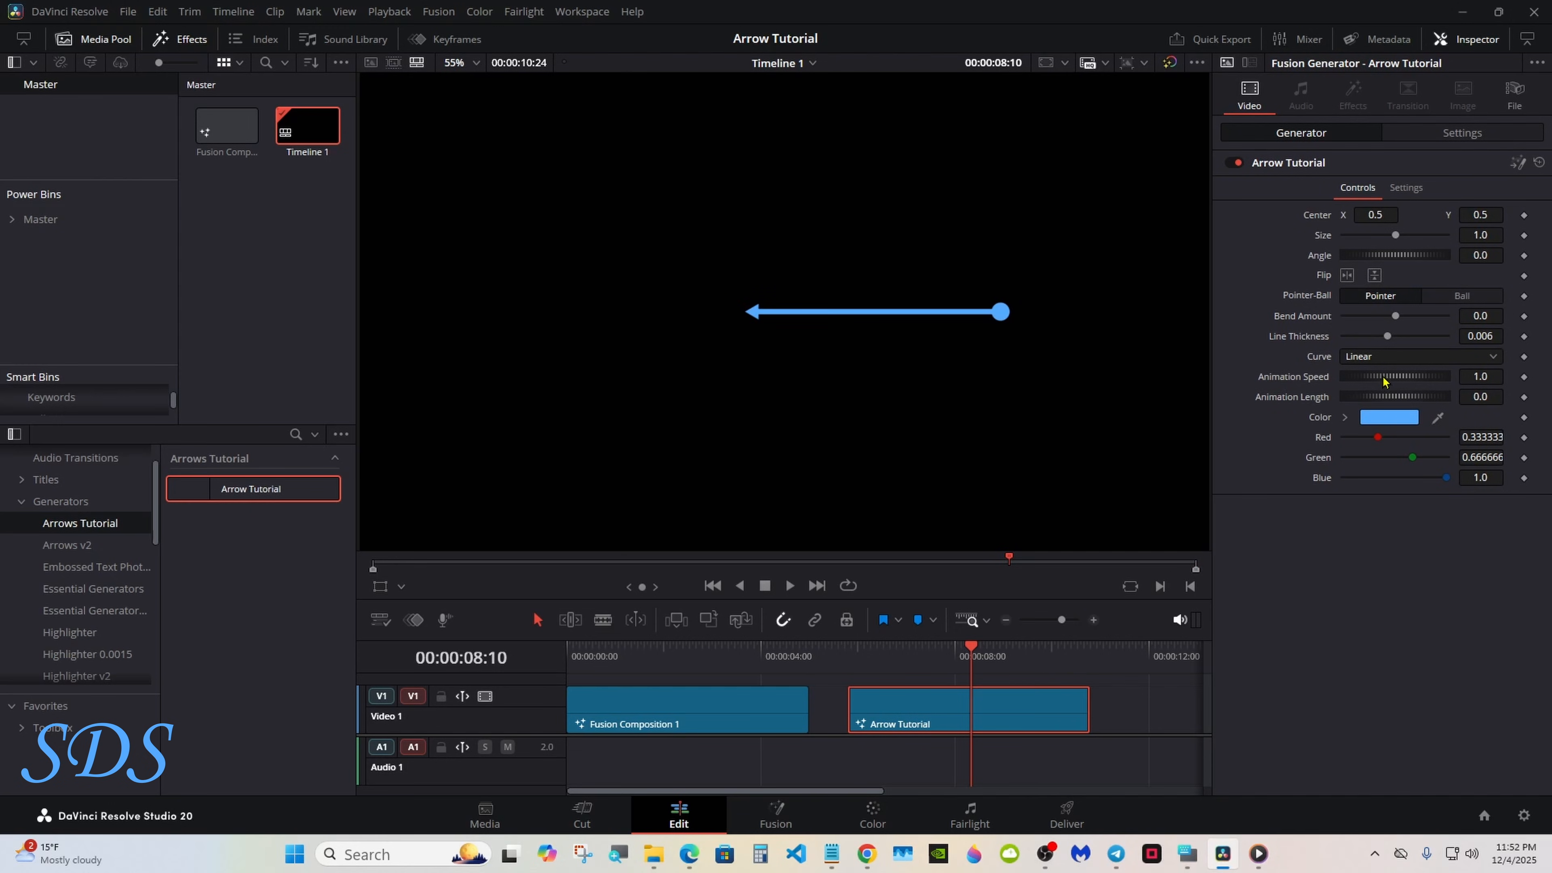
pyautogui.moveTo(1385, 379); pyautogui.dragTo(1496, 382)
pyautogui.click(851, 653)
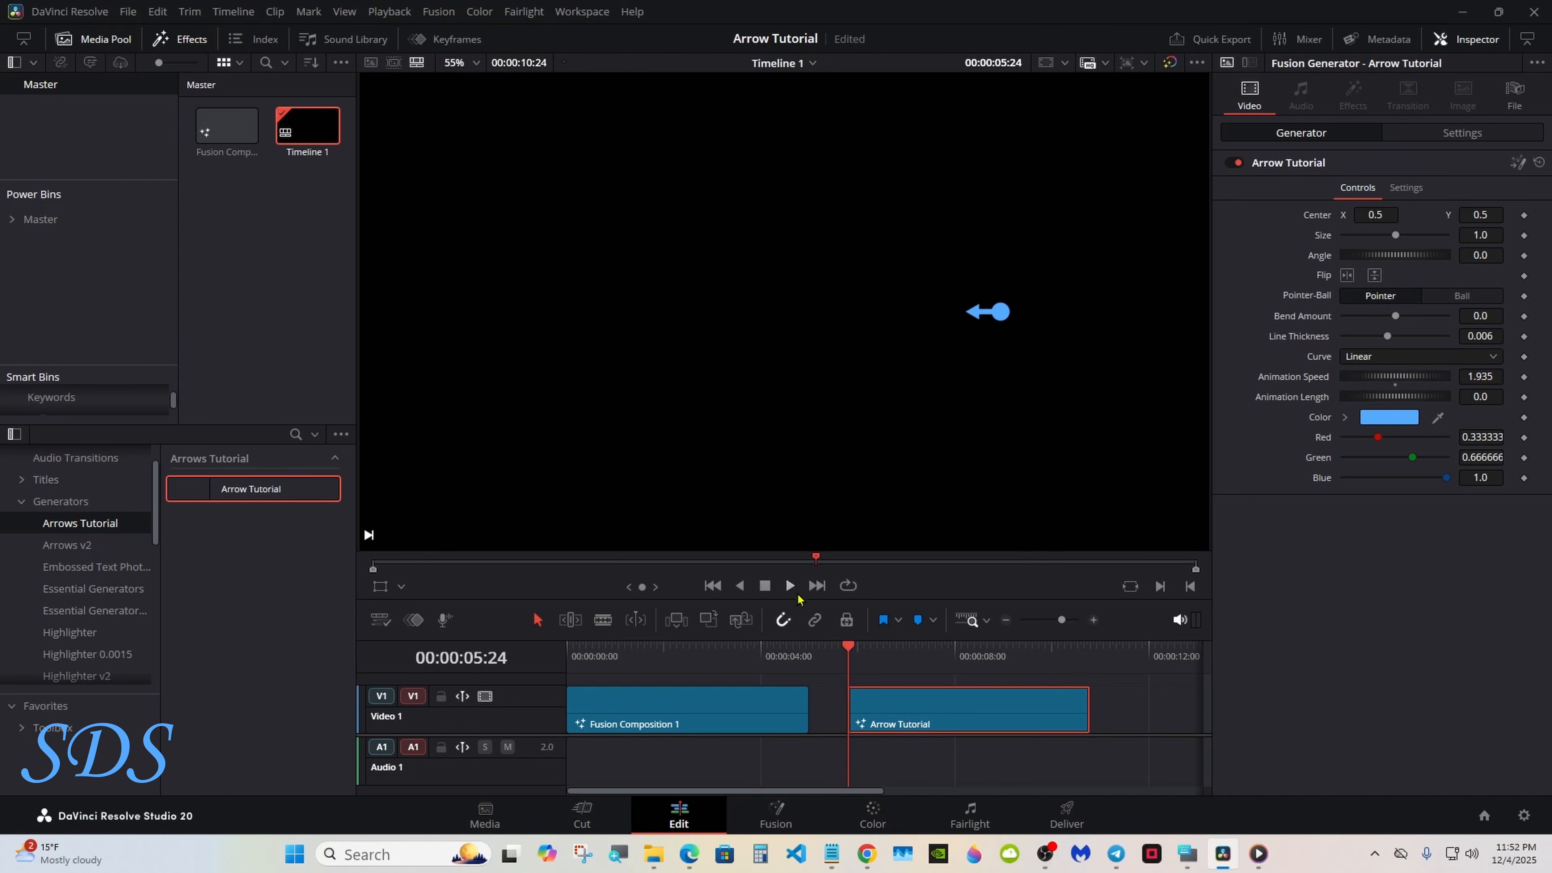
pyautogui.click(789, 586)
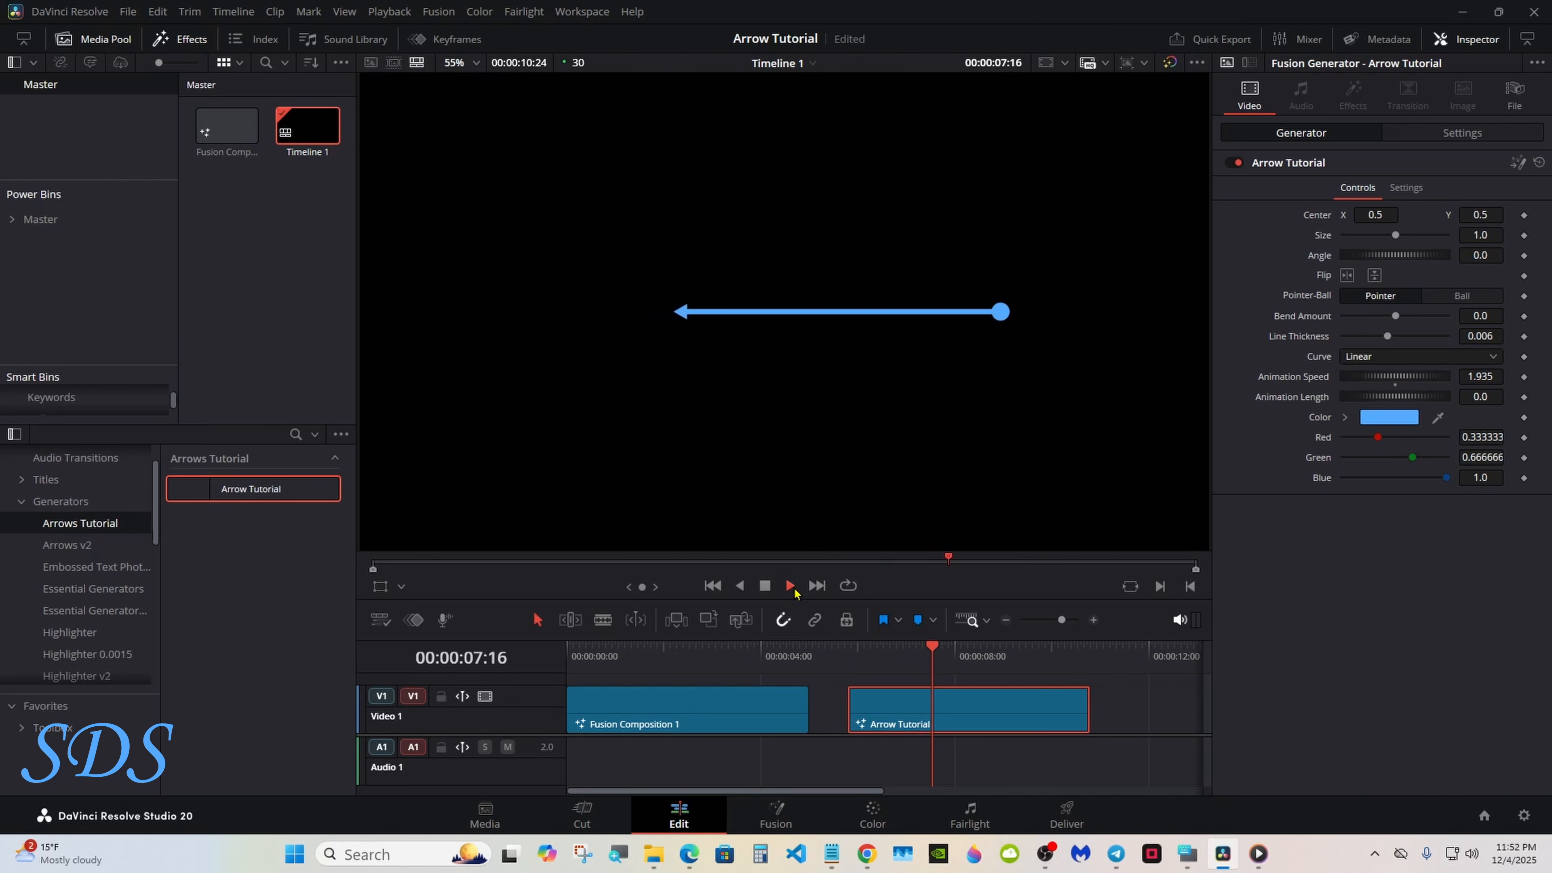
pyautogui.click(767, 587)
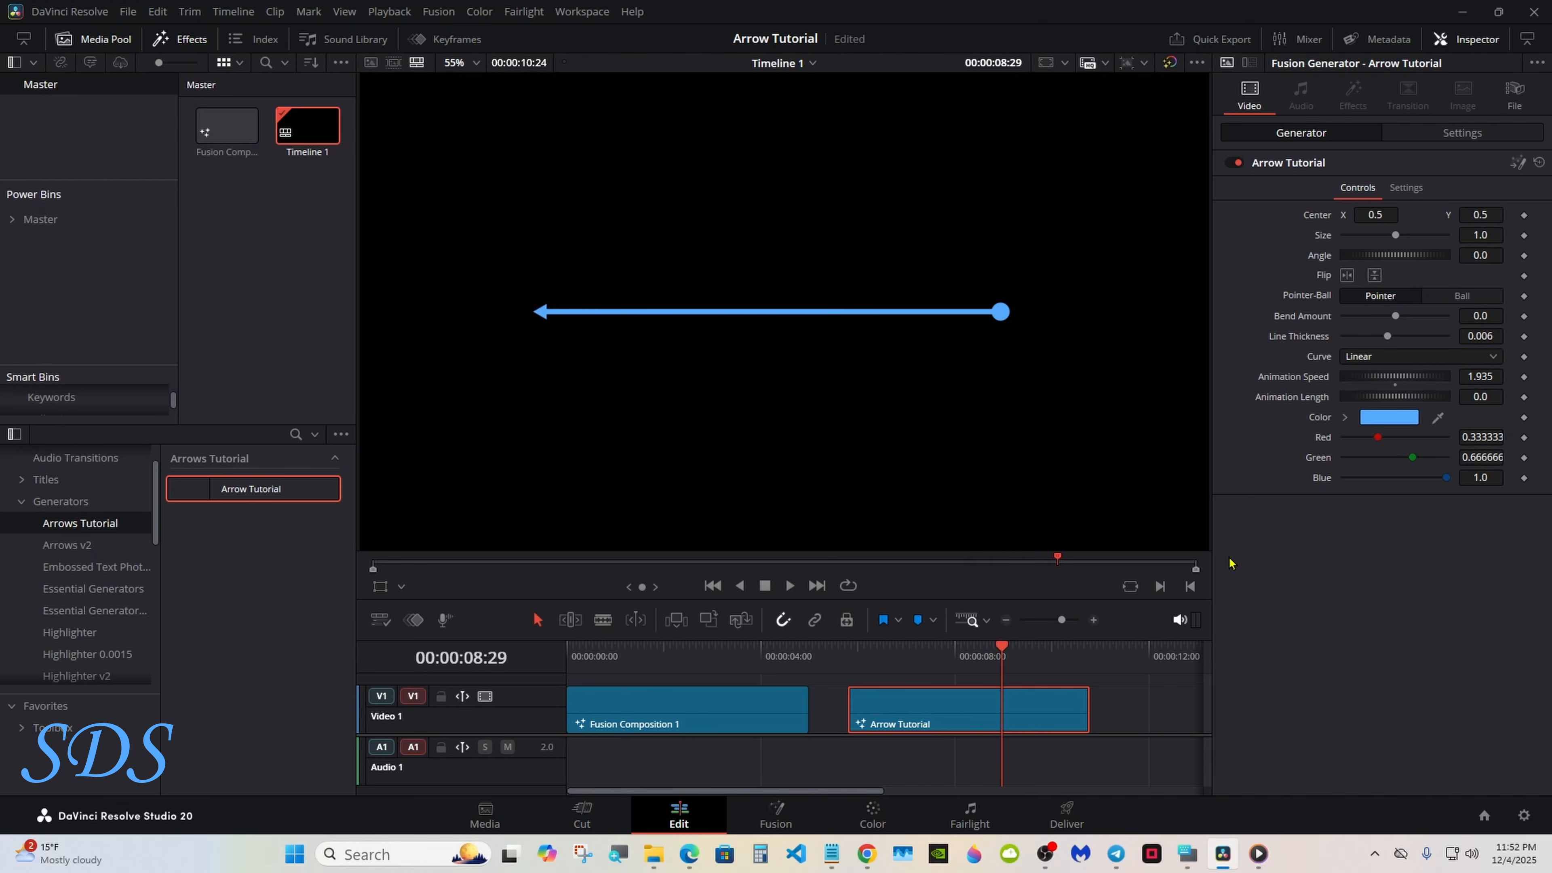
pyautogui.doubleClick(1395, 389)
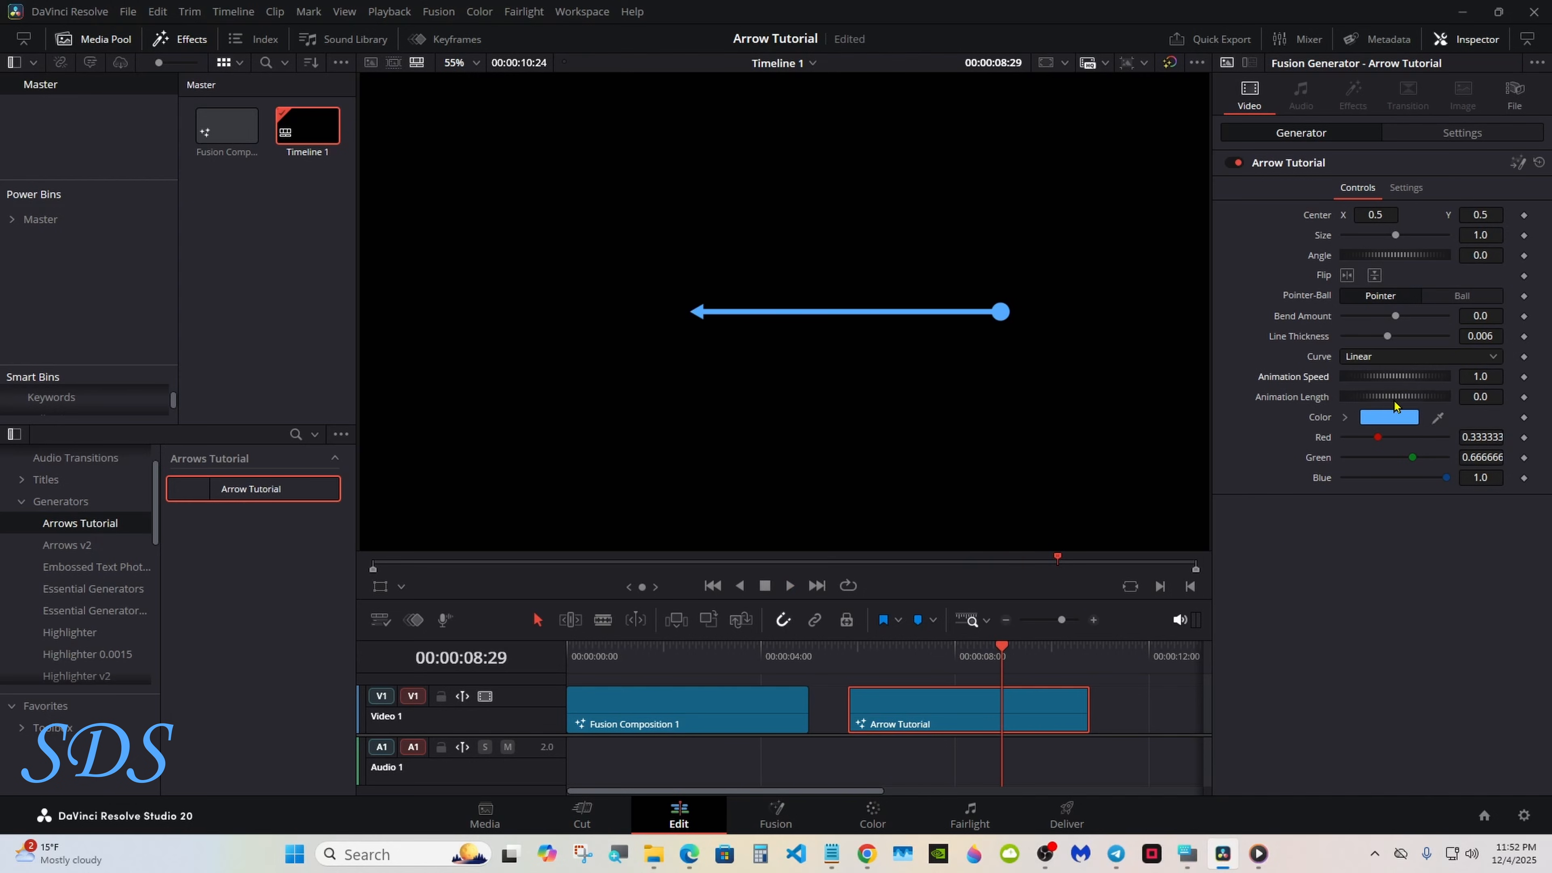
# Test the Arrow Tutorial clip's playback with Animation Length at 0.667 and reset the length to 0.0.
pyautogui.moveTo(1033, 665); pyautogui.dragTo(1083, 664)
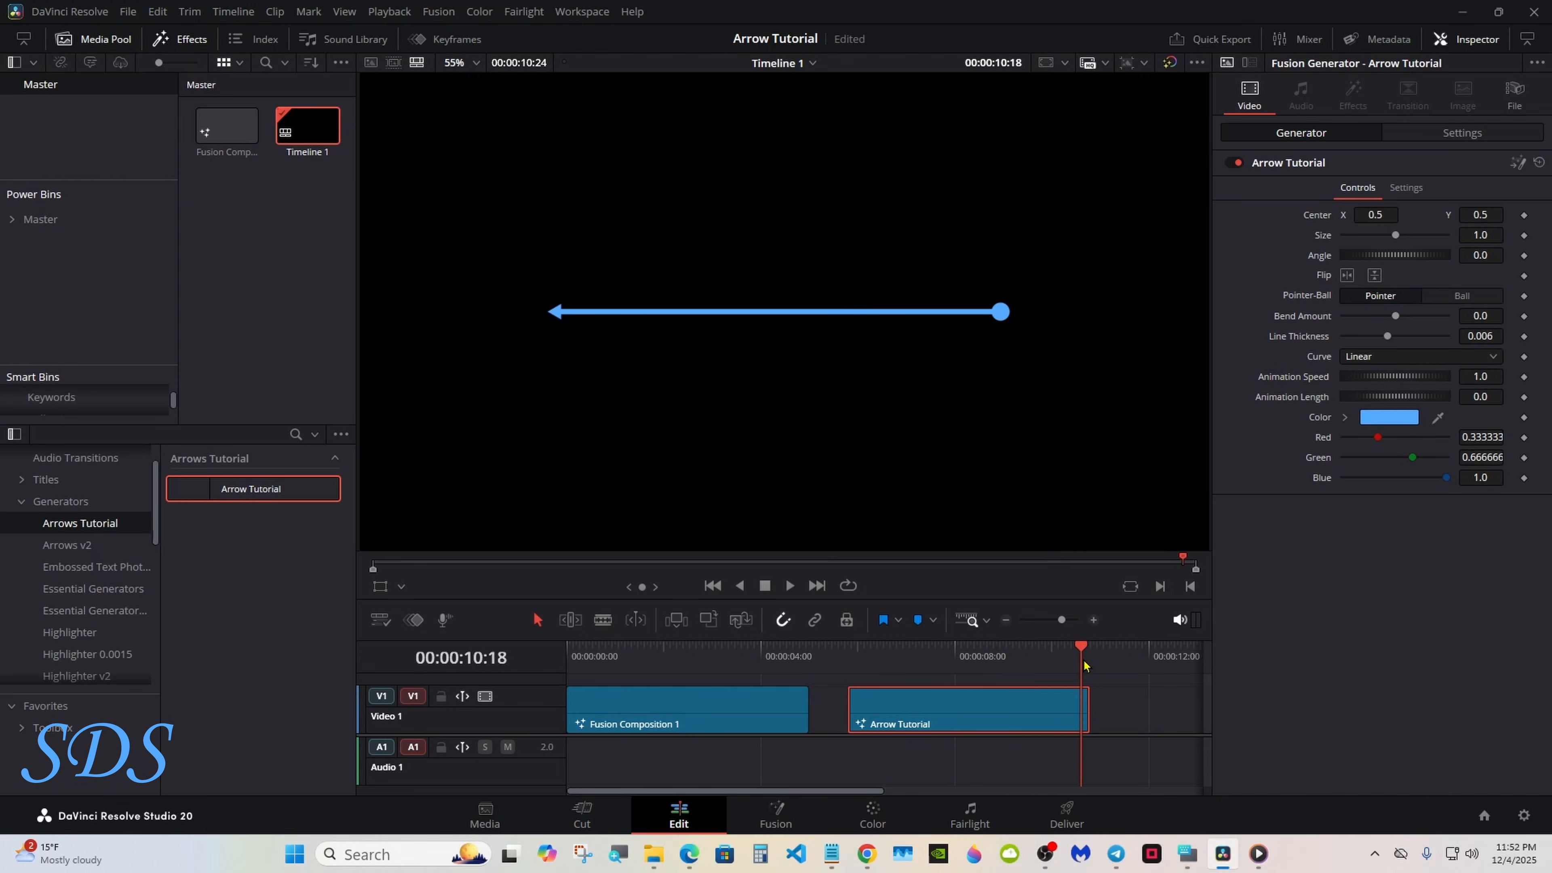
pyautogui.moveTo(1392, 403); pyautogui.dragTo(1435, 399)
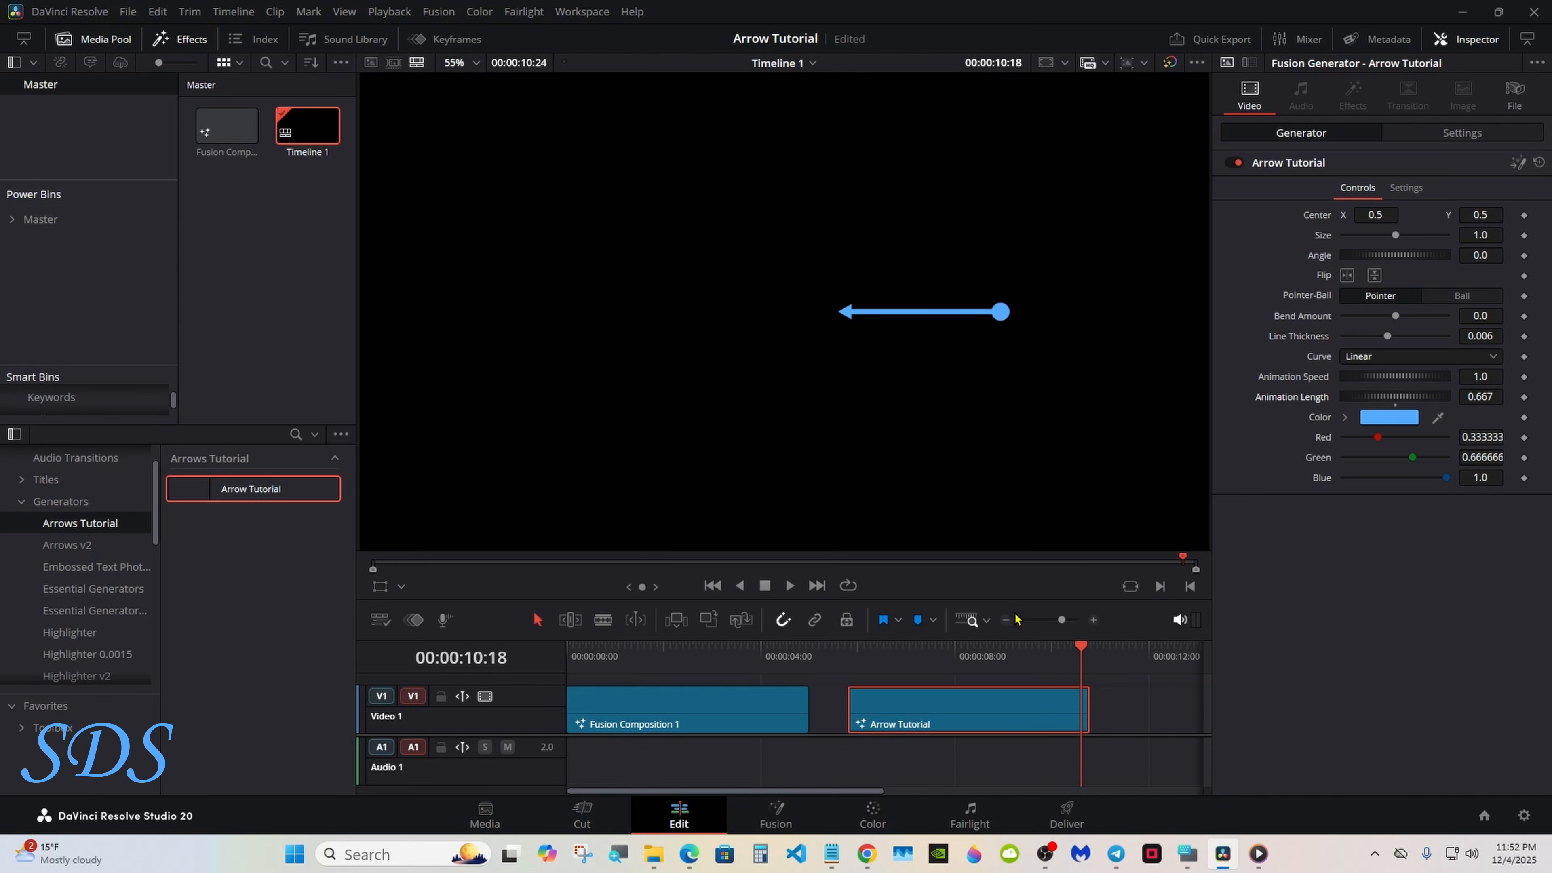
pyautogui.click(903, 655)
pyautogui.click(791, 589)
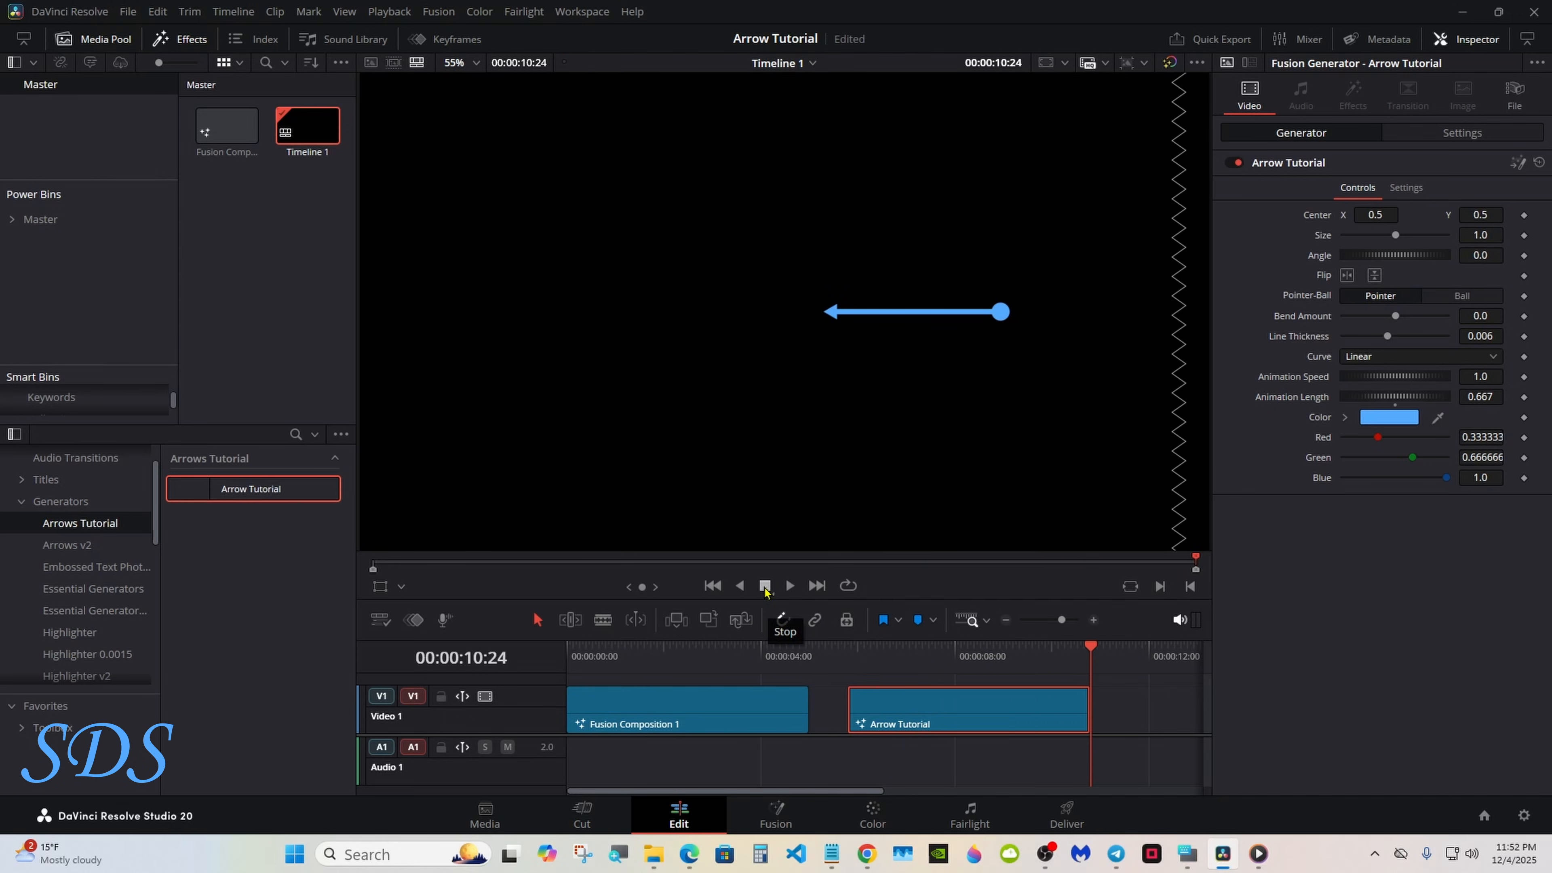
pyautogui.click(965, 657)
pyautogui.click(1395, 404)
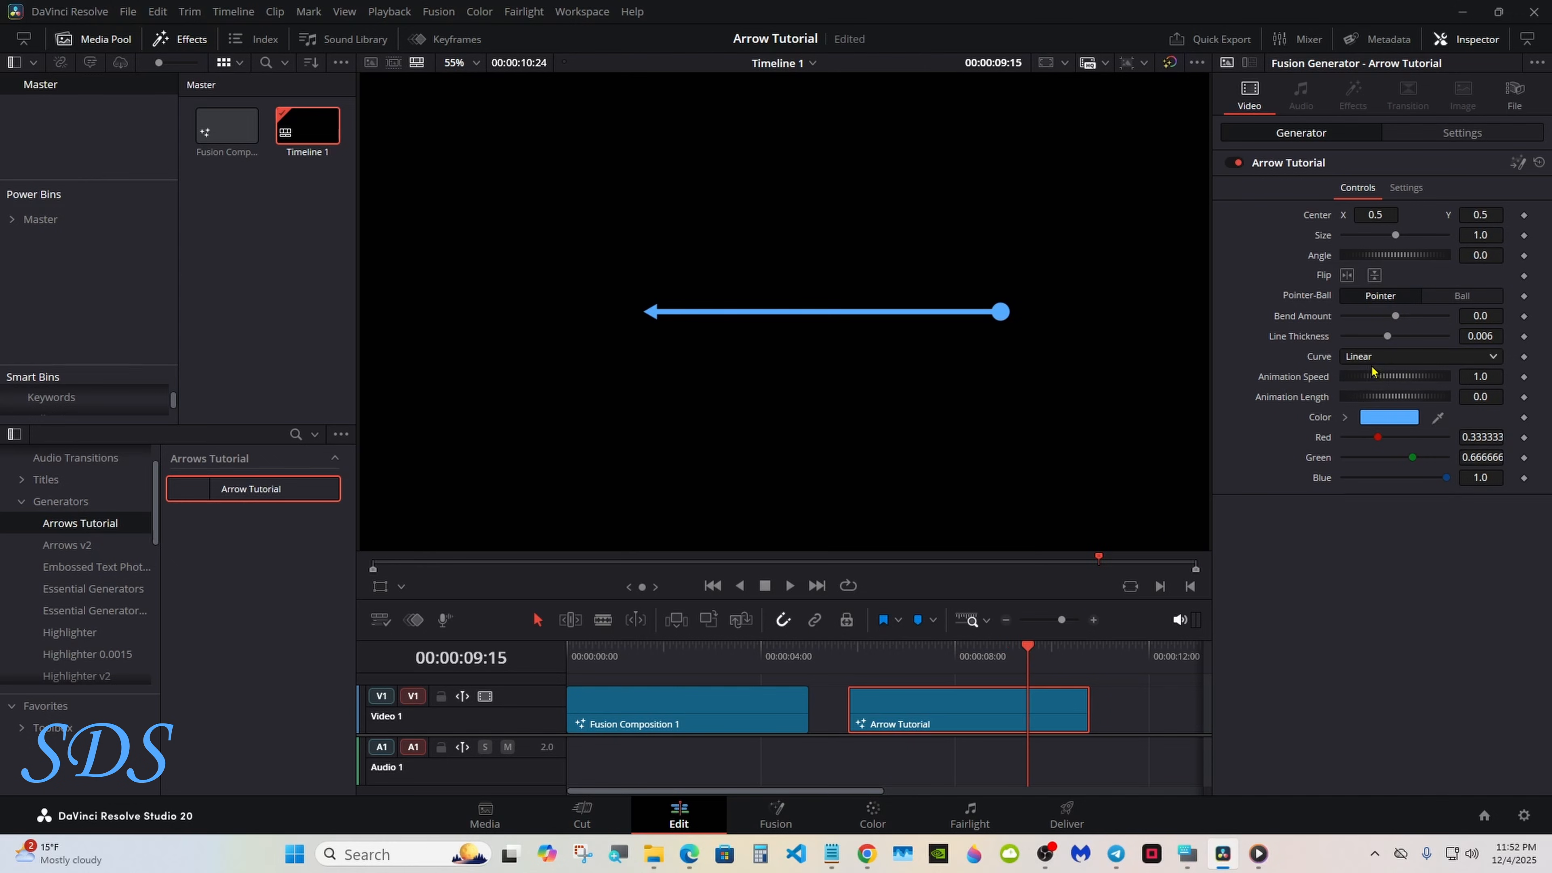
# Try out the arrow's Bend Amount, Line Thickness, Size and Angle controls, returning each to its default.
pyautogui.moveTo(1394, 316); pyautogui.dragTo(1338, 342)
pyautogui.click(1387, 338)
pyautogui.moveTo(1394, 236); pyautogui.dragTo(1386, 262)
pyautogui.click(1394, 265)
# Preview the arrow animation flipped horizontally from the clip's start and turn the flip off again.
pyautogui.click(1349, 276)
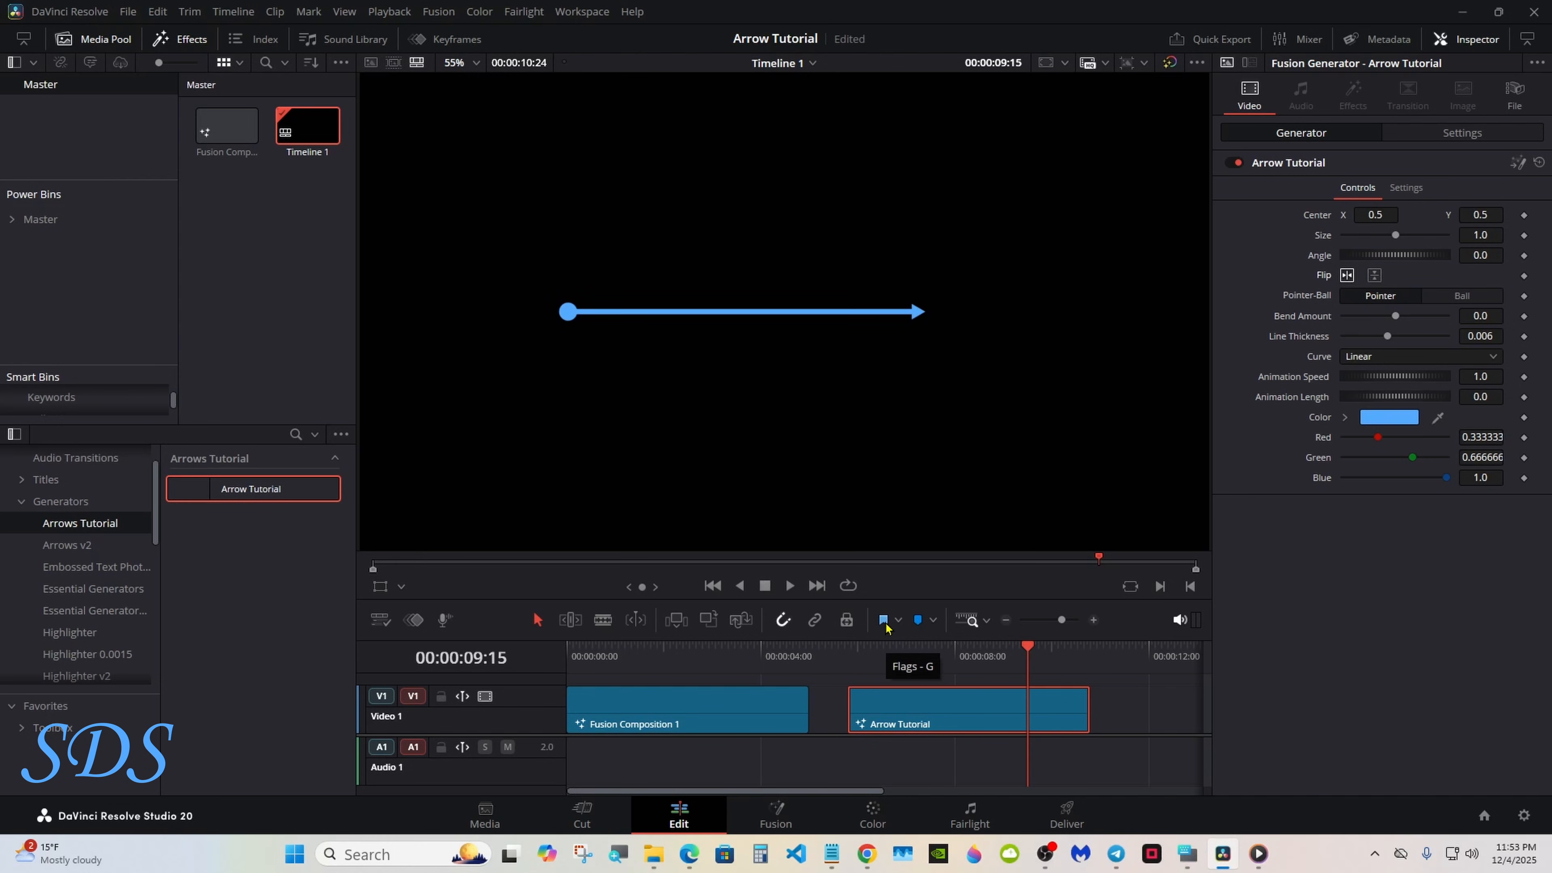
pyautogui.click(865, 649)
pyautogui.click(789, 586)
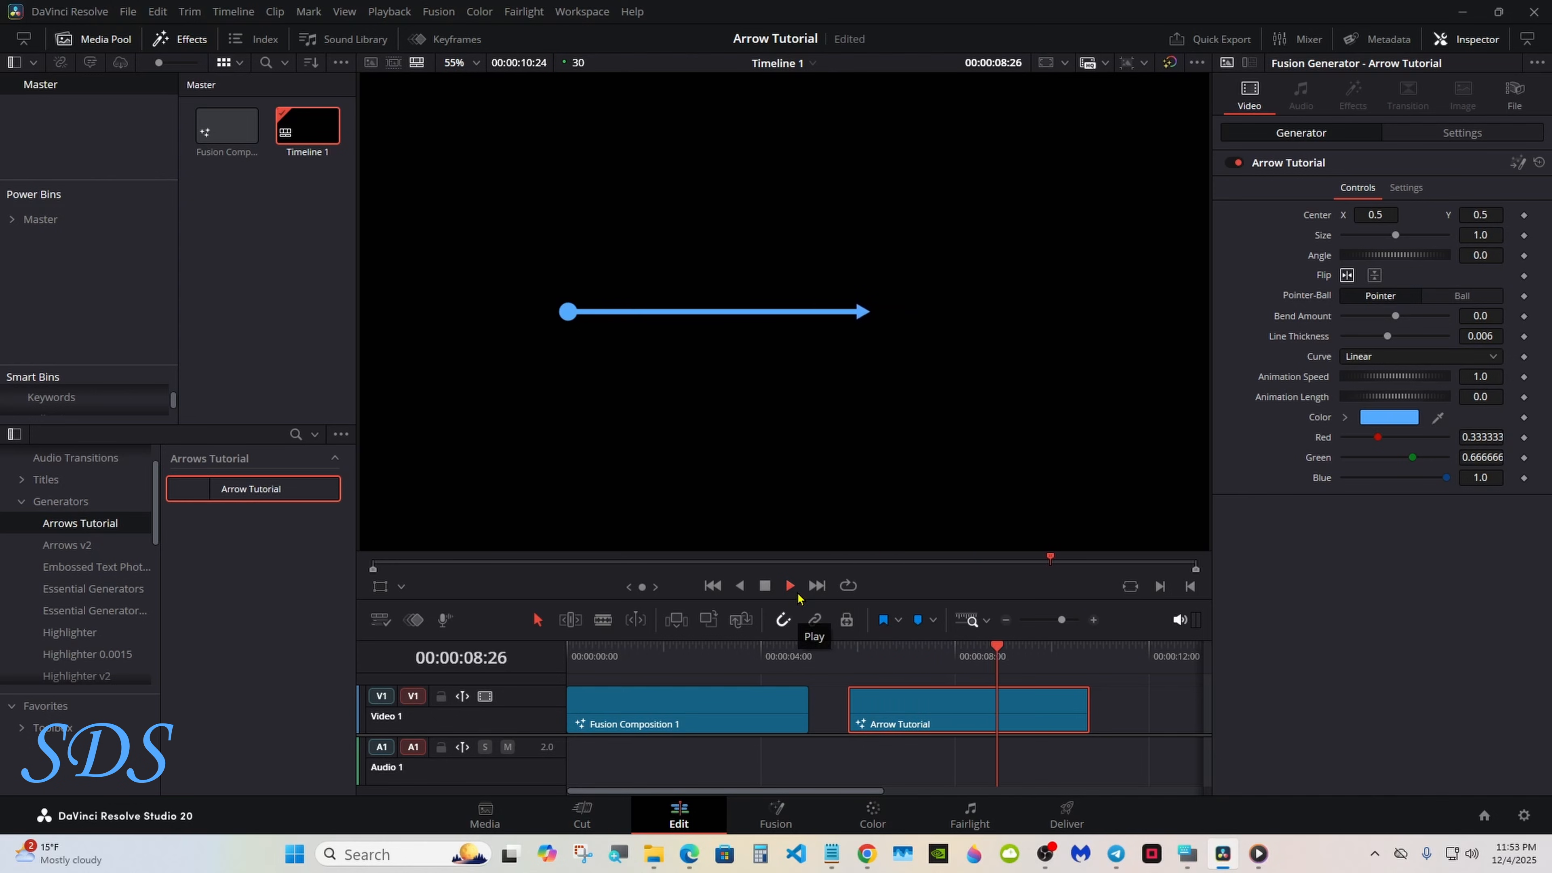
pyautogui.click(768, 591)
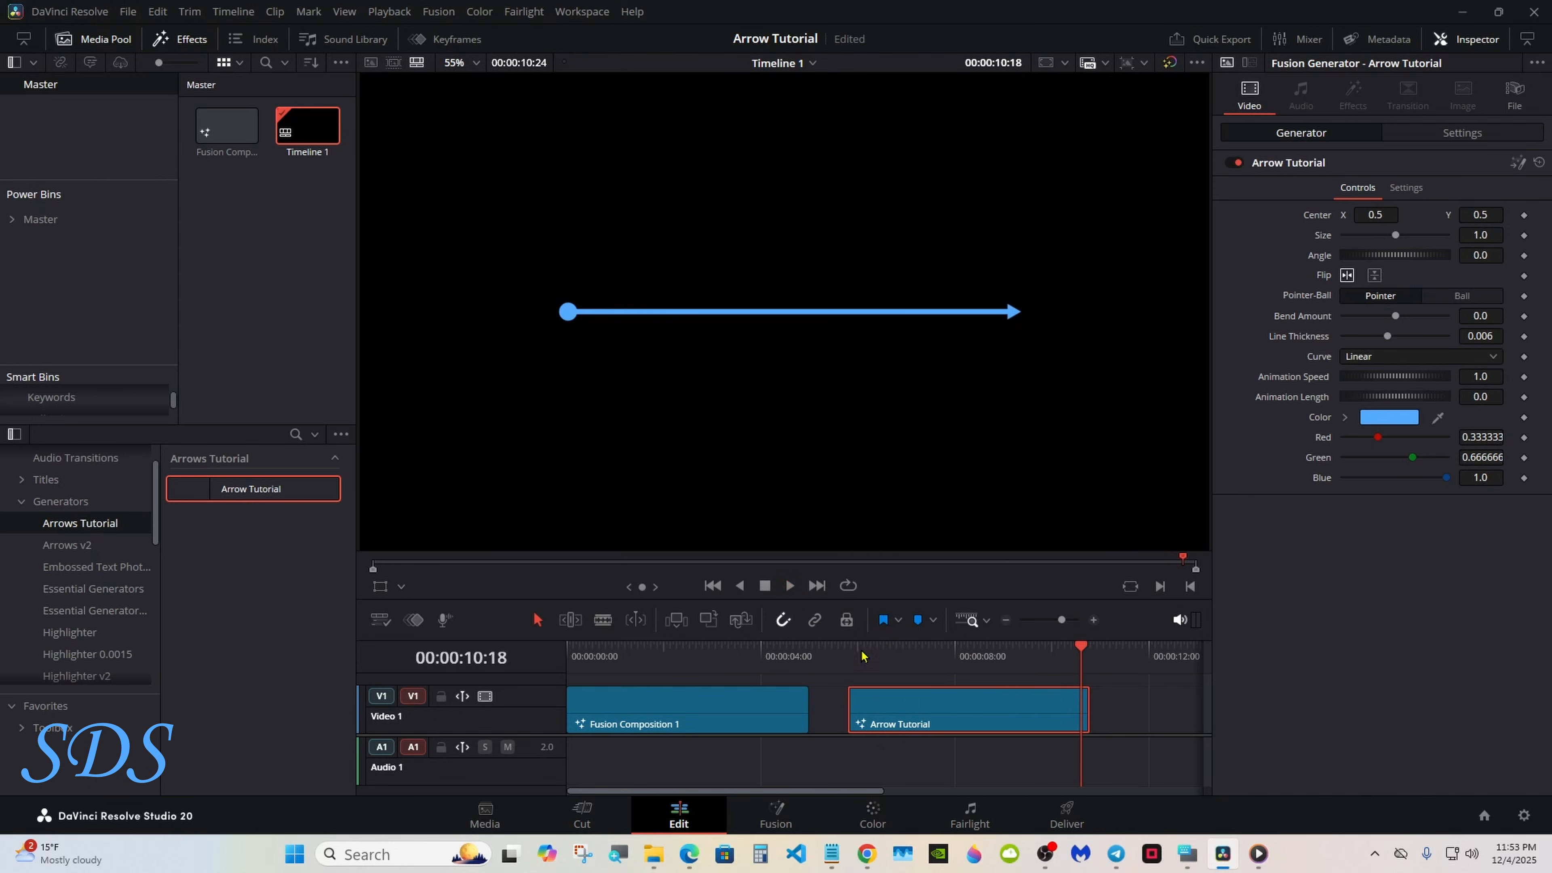
pyautogui.click(913, 658)
pyautogui.click(1350, 276)
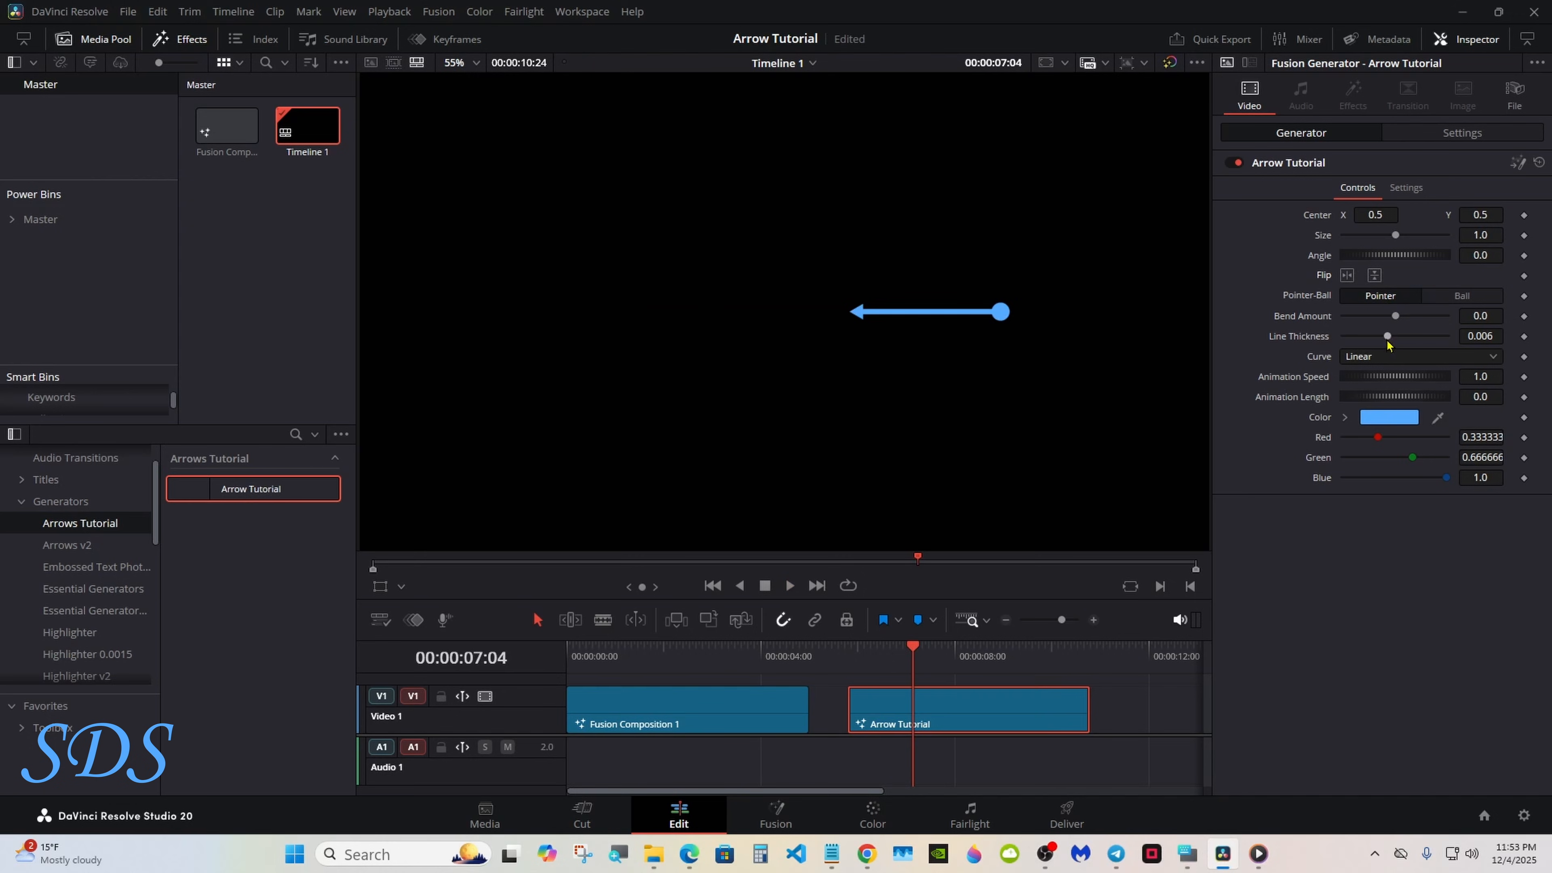
# Preview the arrow with the Ball end further along the clip and switch it back to Pointer.
pyautogui.click(1460, 298)
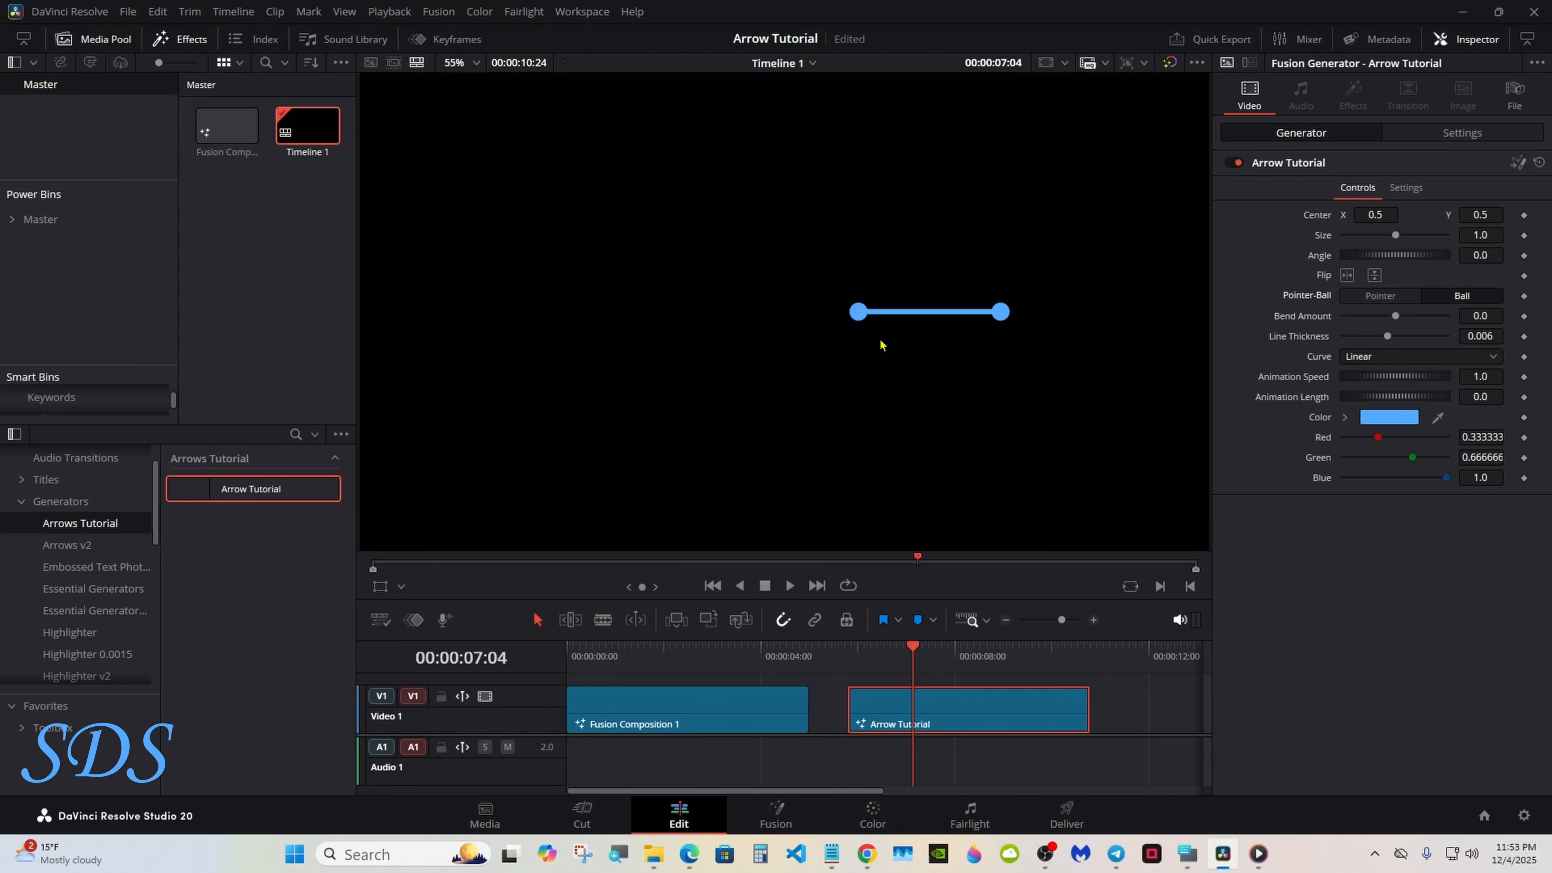
pyautogui.moveTo(913, 649); pyautogui.dragTo(1010, 651)
pyautogui.click(1381, 295)
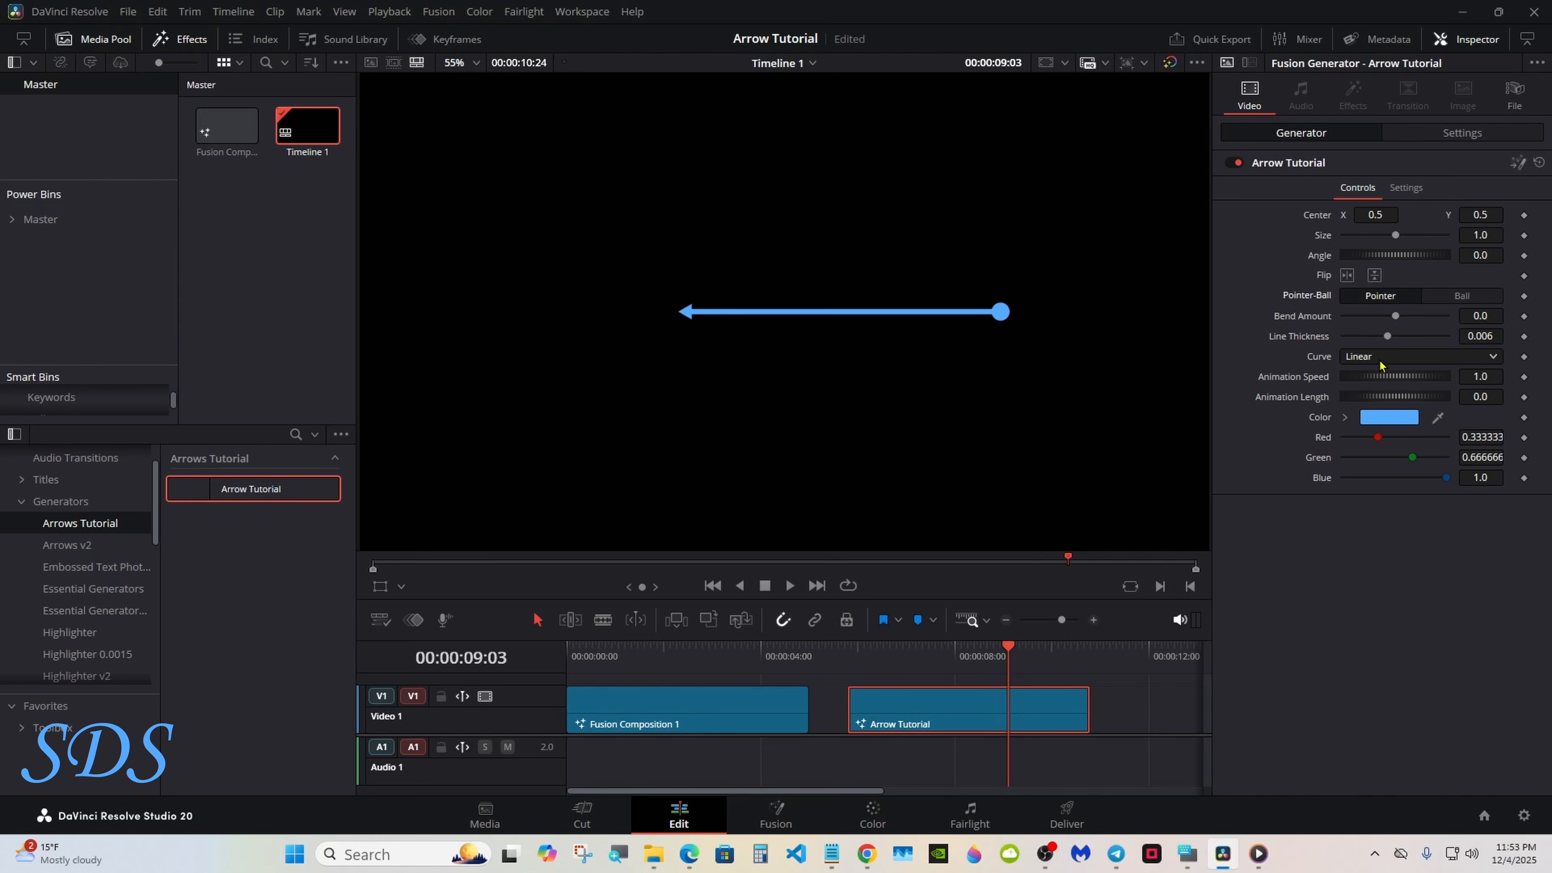
# Change the arrow's animation curve to Easing with Back for both In and Out.
pyautogui.click(1380, 357)
pyautogui.click(1377, 396)
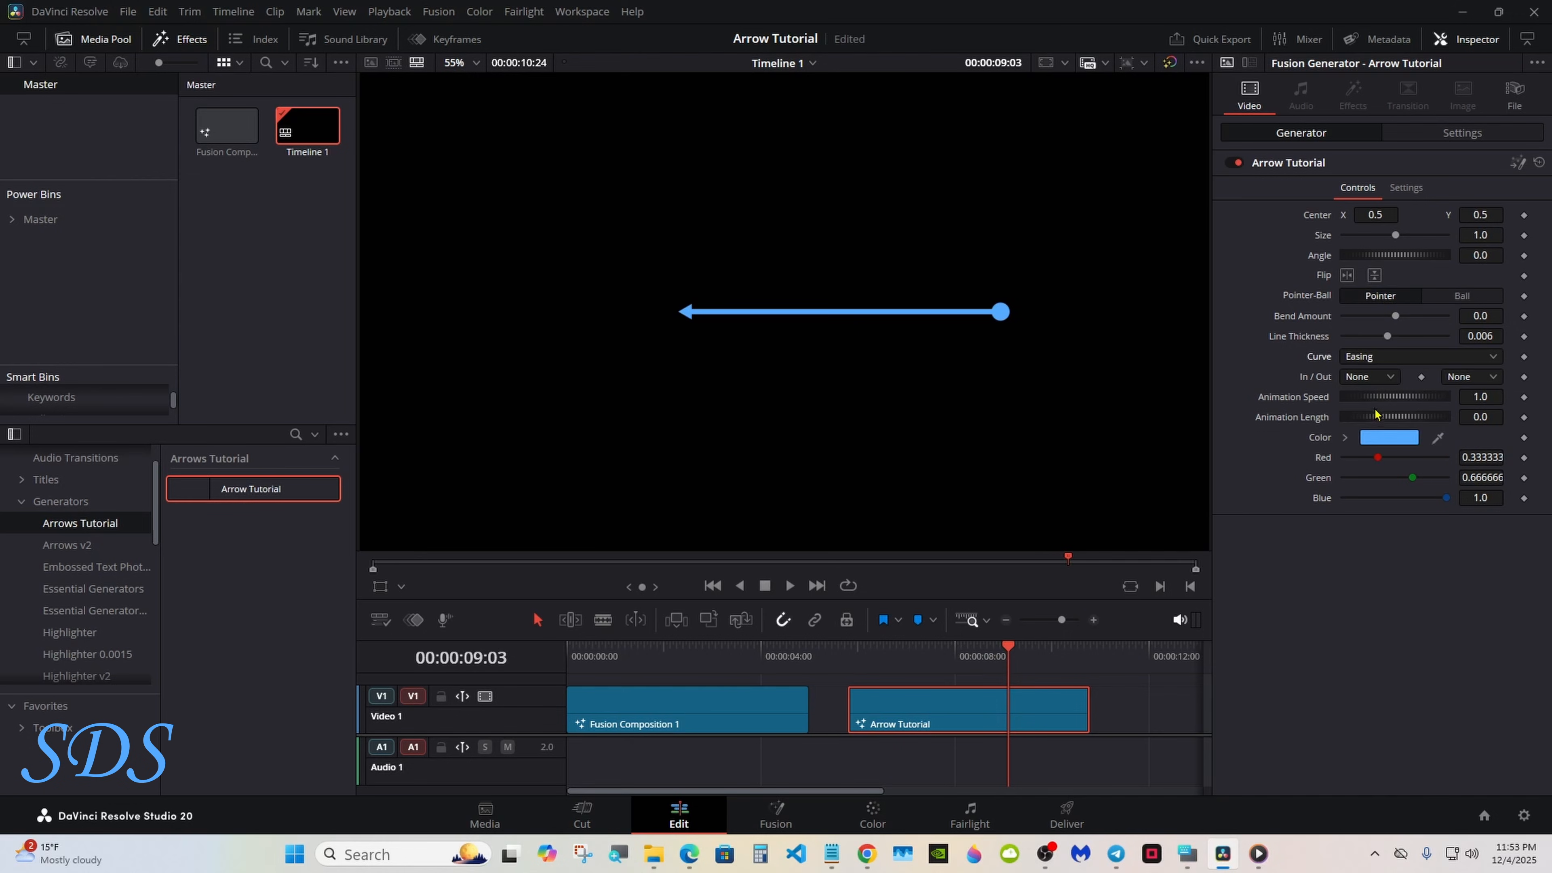
pyautogui.click(1370, 377)
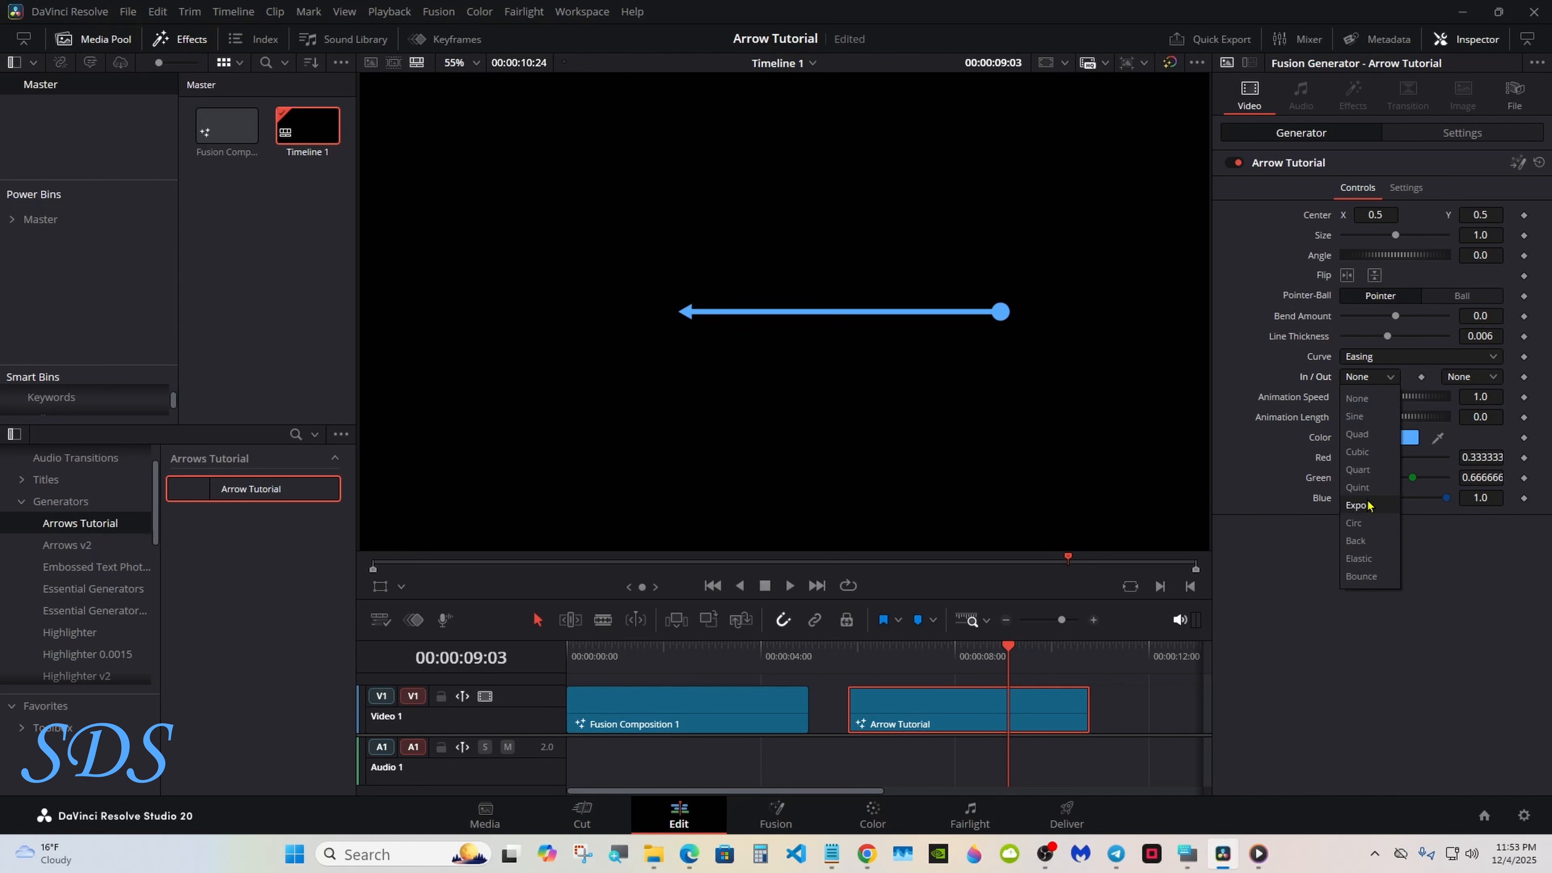
pyautogui.click(1369, 541)
pyautogui.click(1455, 379)
pyautogui.click(1460, 542)
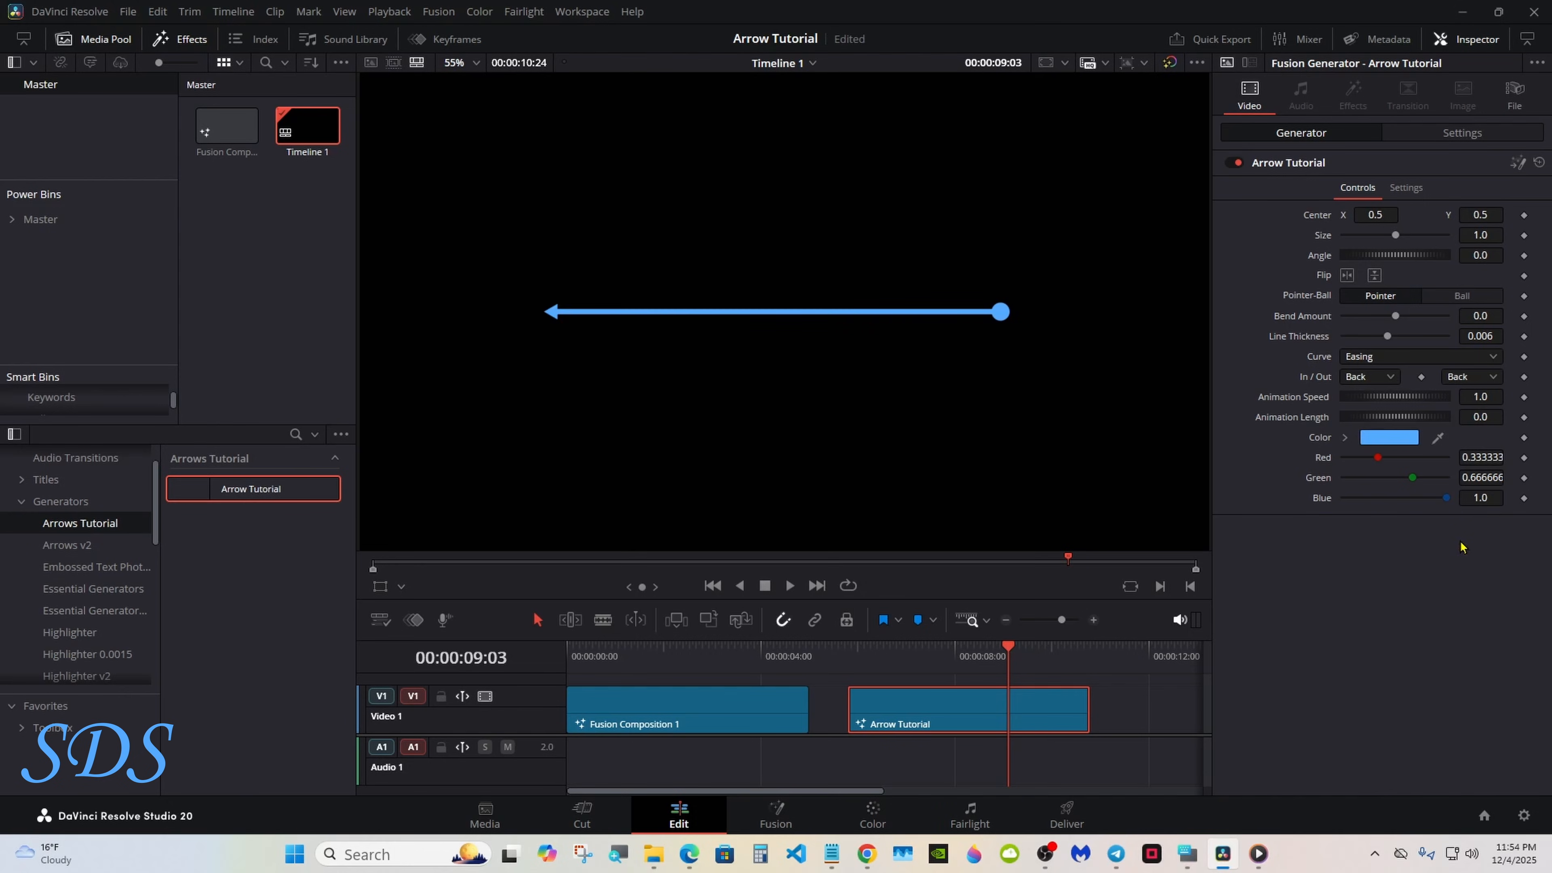
# Move the Arrow Tutorial clip directly against the end of Fusion Composition 1 and play the timeline from its beginning.
pyautogui.moveTo(874, 717); pyautogui.dragTo(836, 716)
pyautogui.press('Up')
pyautogui.press('Up')
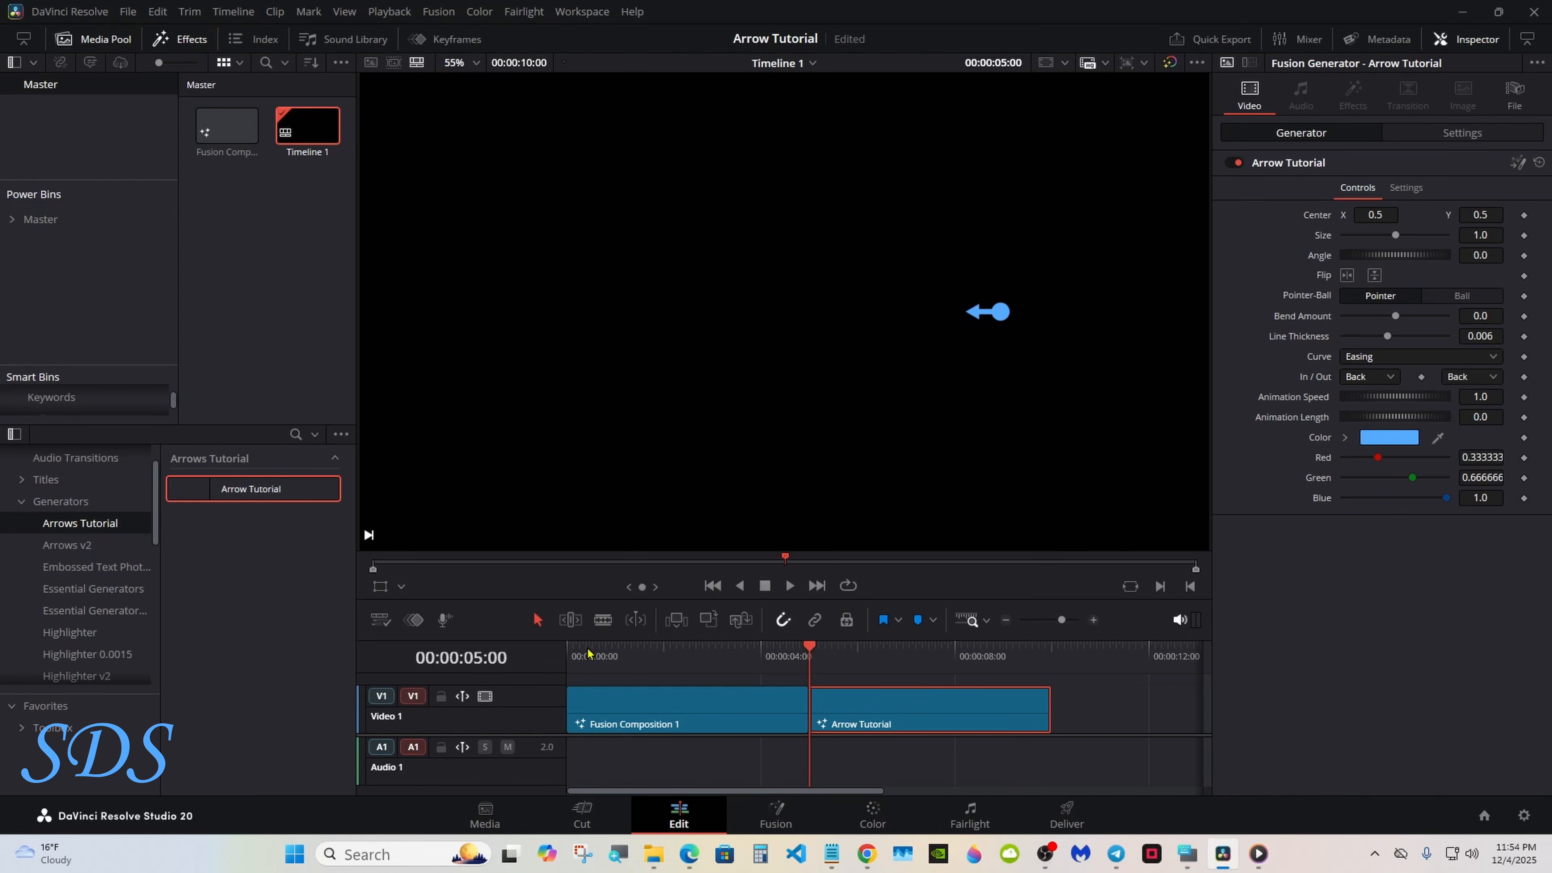
pyautogui.click(790, 587)
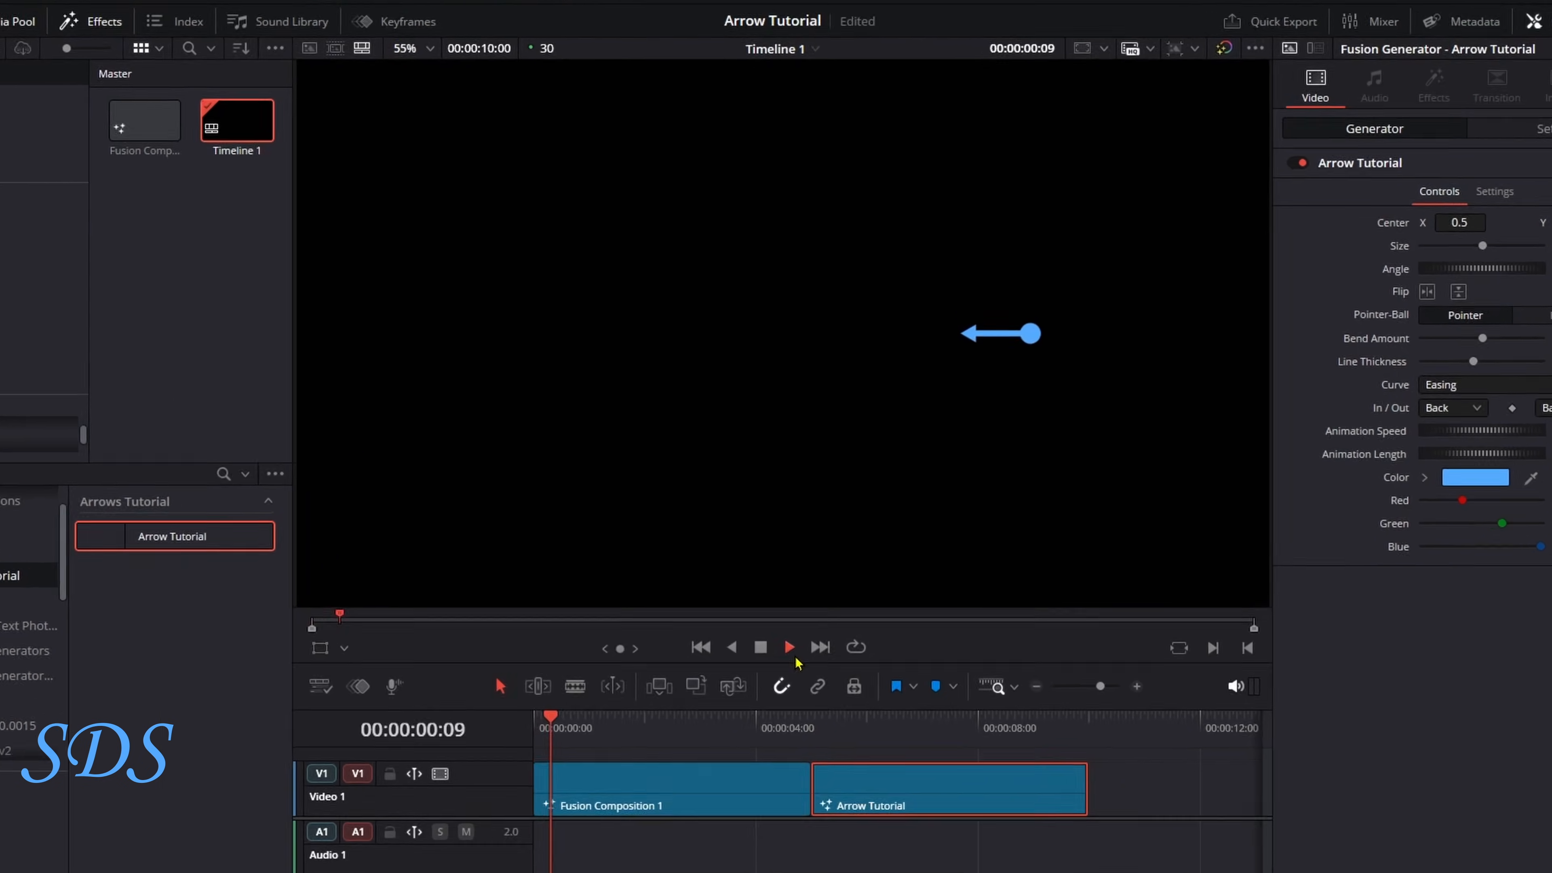